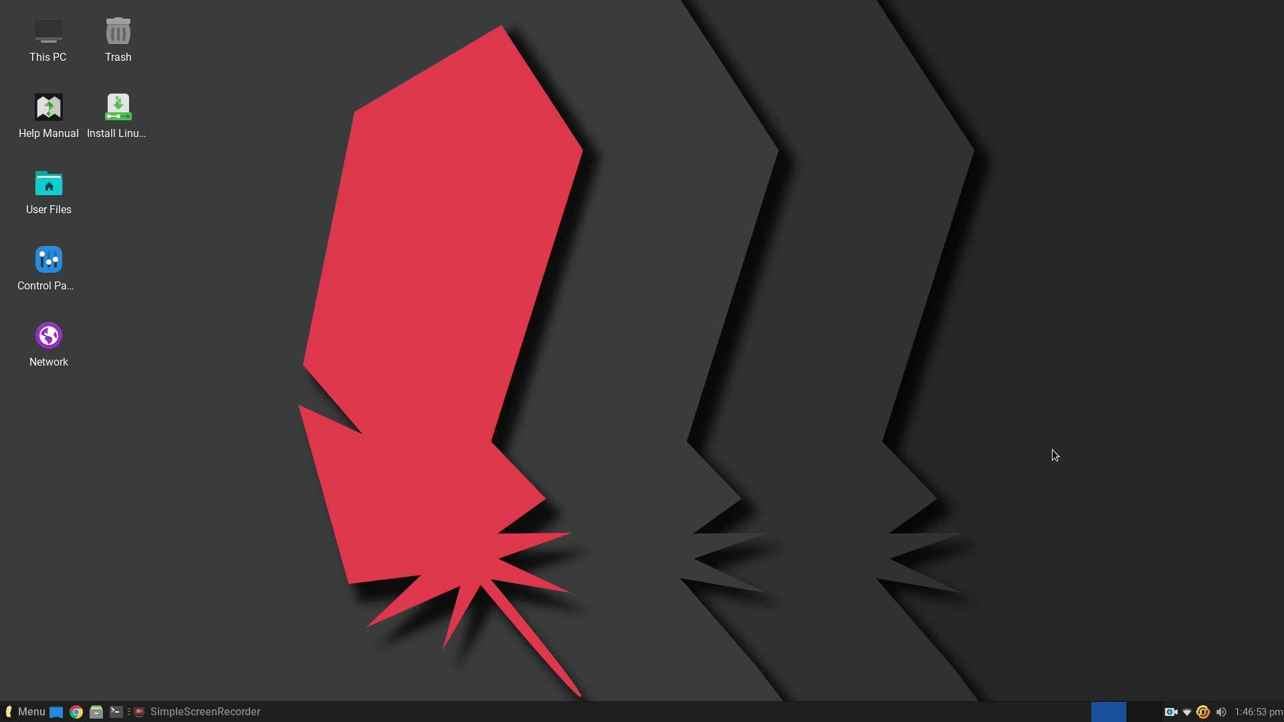
Step: Open the file manager and a terminal, and move both windows towards the middle of the desktop
{"action": "left_click", "coordinate": [95, 713]}
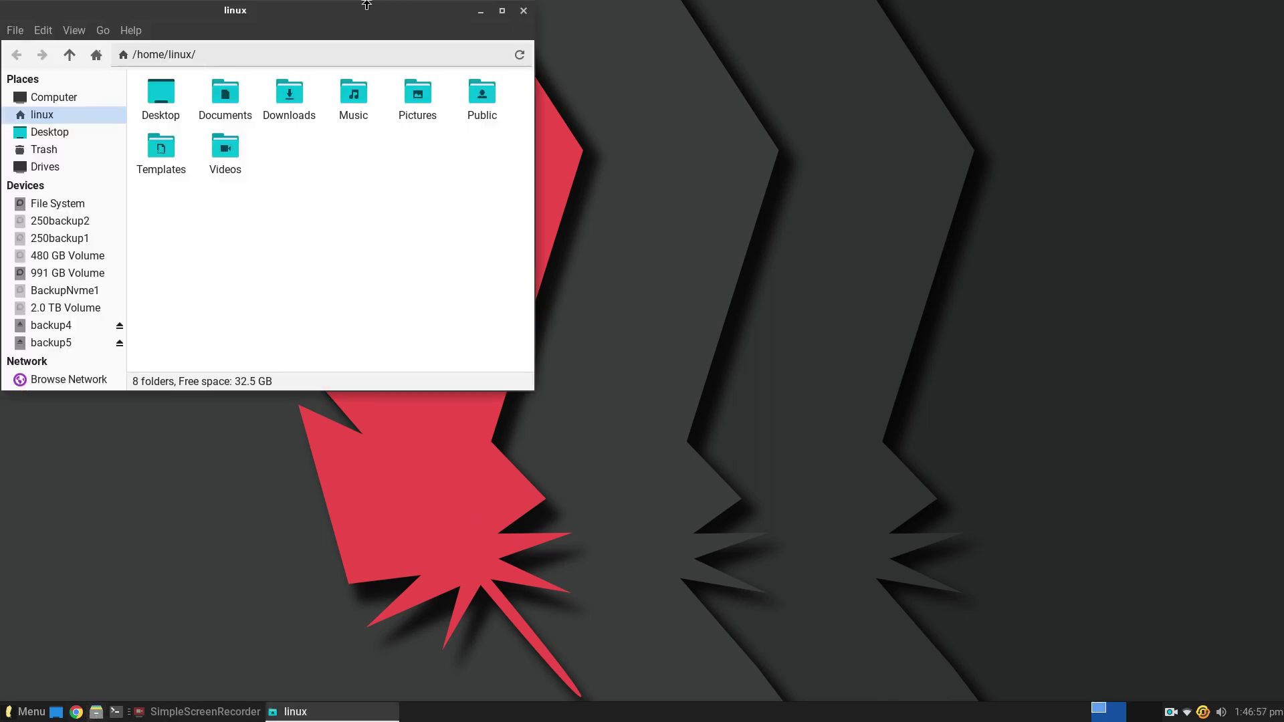
{"action": "left_click_drag", "start_coordinate": [348, 16], "coordinate": [826, 134]}
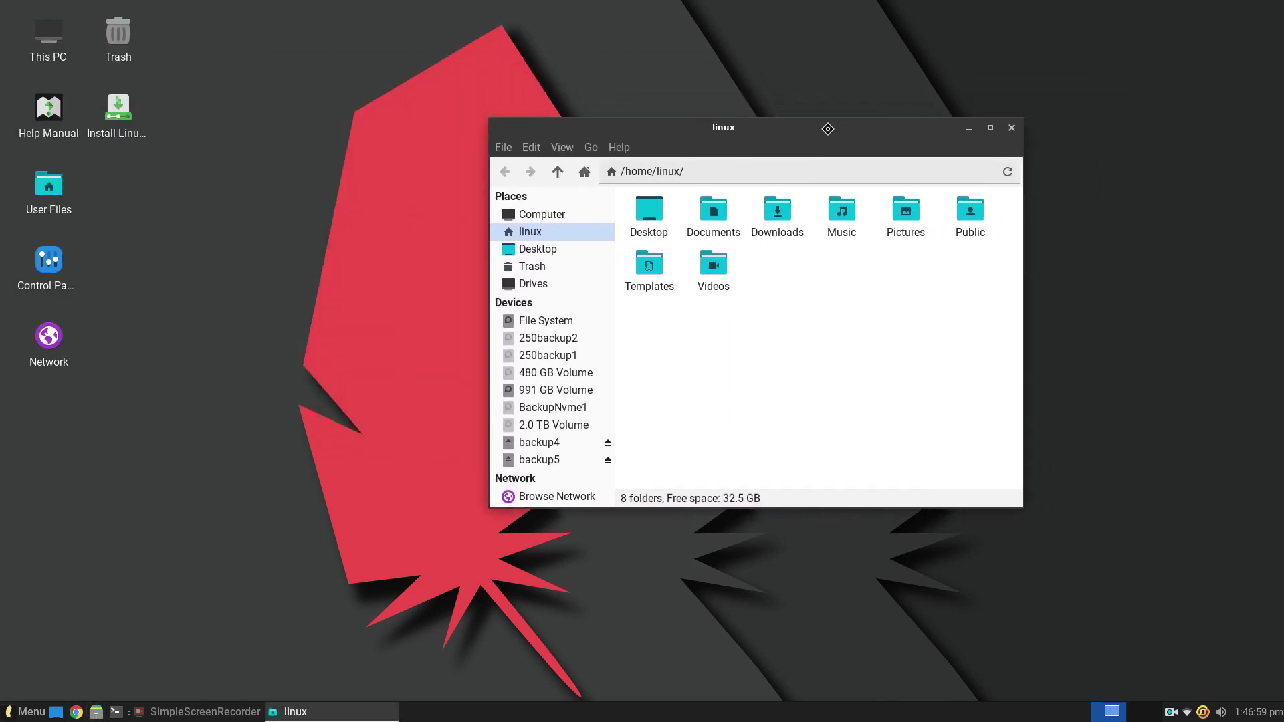
{"action": "left_click", "coordinate": [116, 712]}
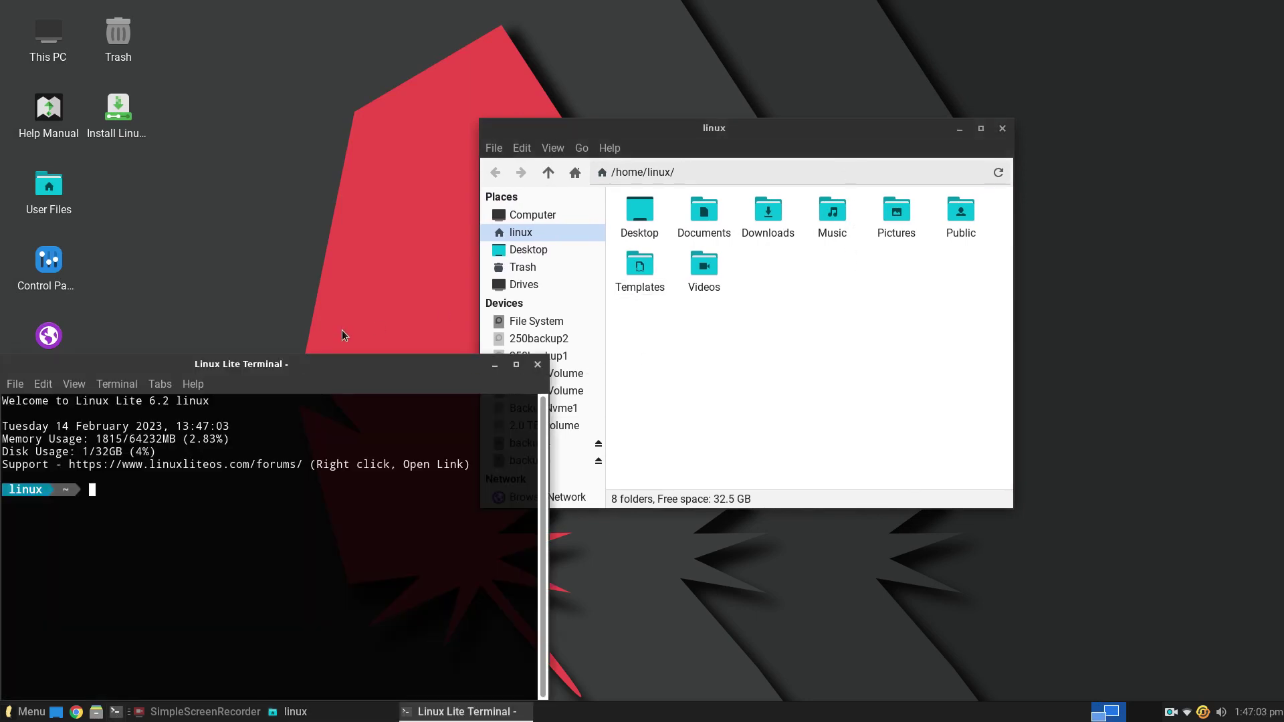
{"action": "left_click_drag", "start_coordinate": [351, 370], "coordinate": [578, 213]}
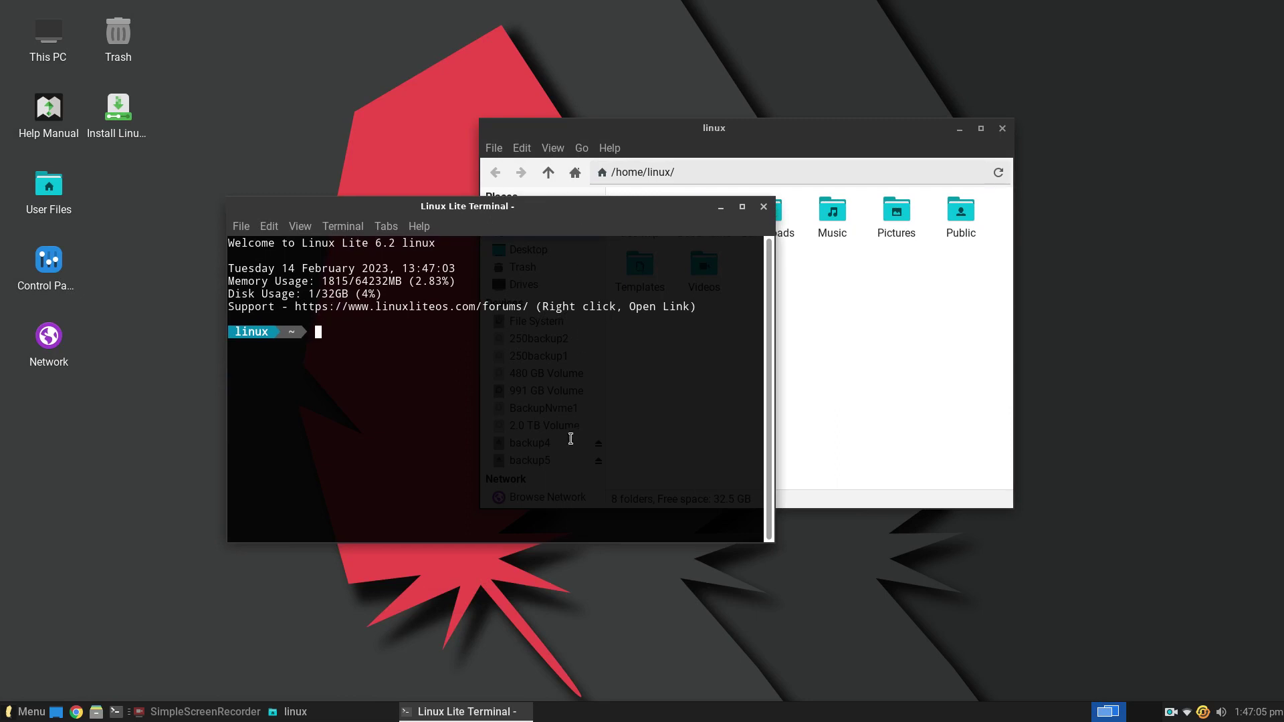
Step: Run neofetch in the terminal, highlight the operating system and desktop environment entries, and close the terminal
{"action": "type", "text": "neofetch"}
{"action": "key", "text": "Return"}
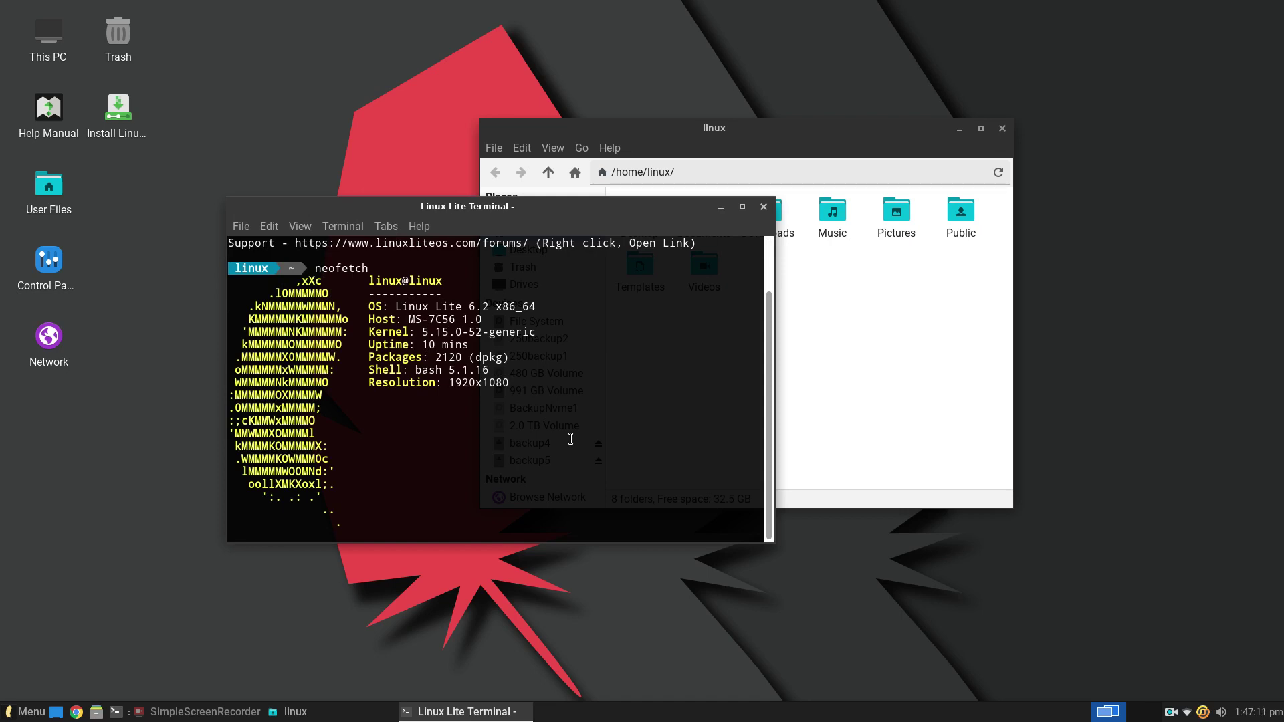
{"action": "left_click_drag", "start_coordinate": [395, 306], "coordinate": [493, 310]}
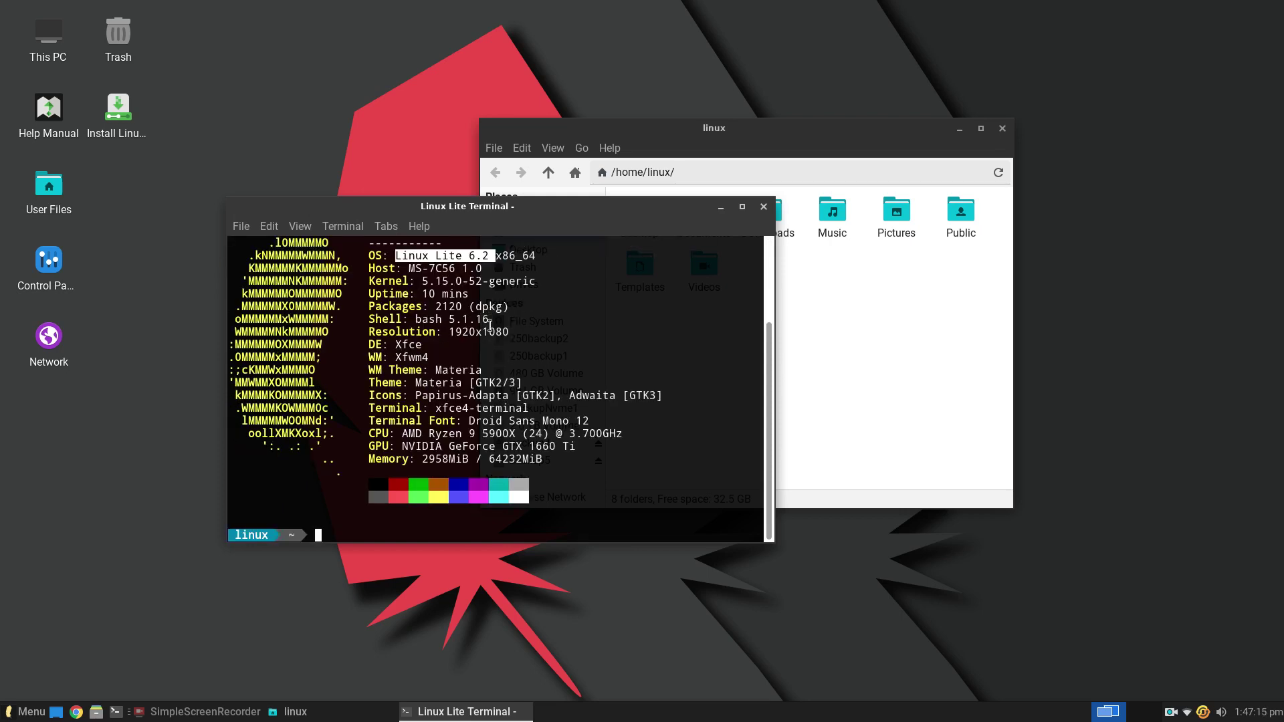
{"action": "left_click_drag", "start_coordinate": [392, 344], "coordinate": [422, 344]}
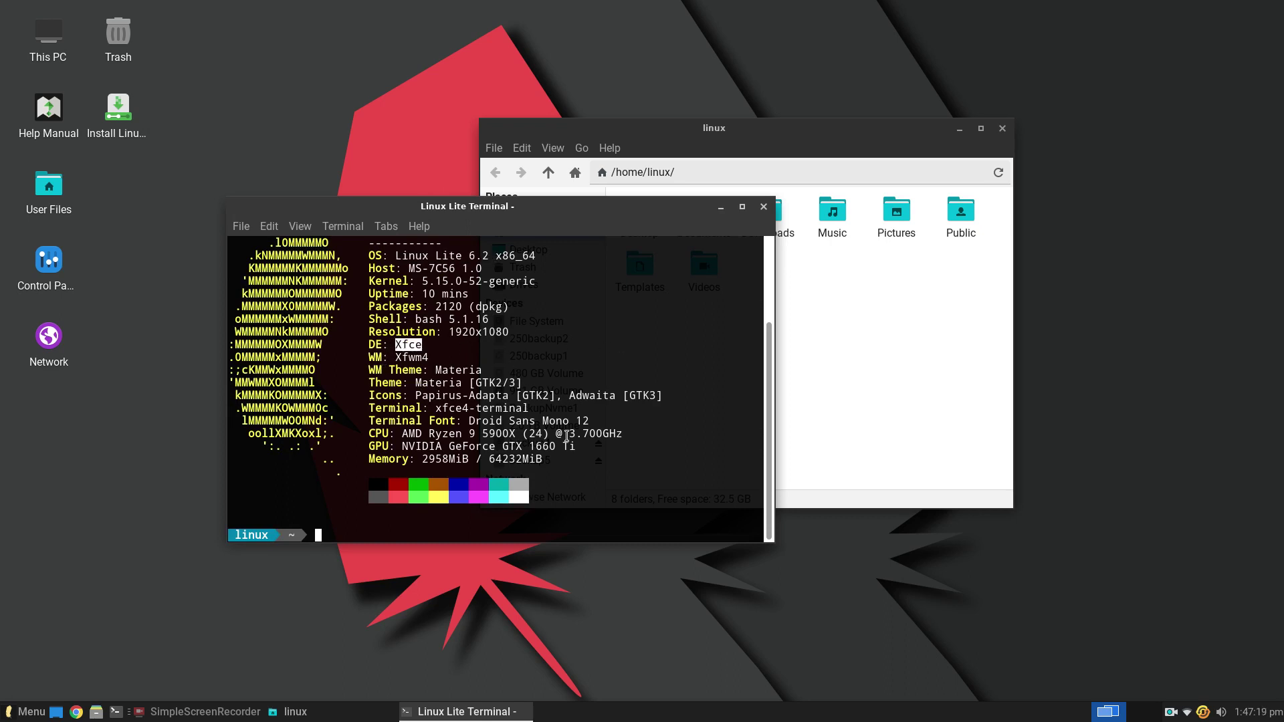
{"action": "left_click", "coordinate": [763, 206]}
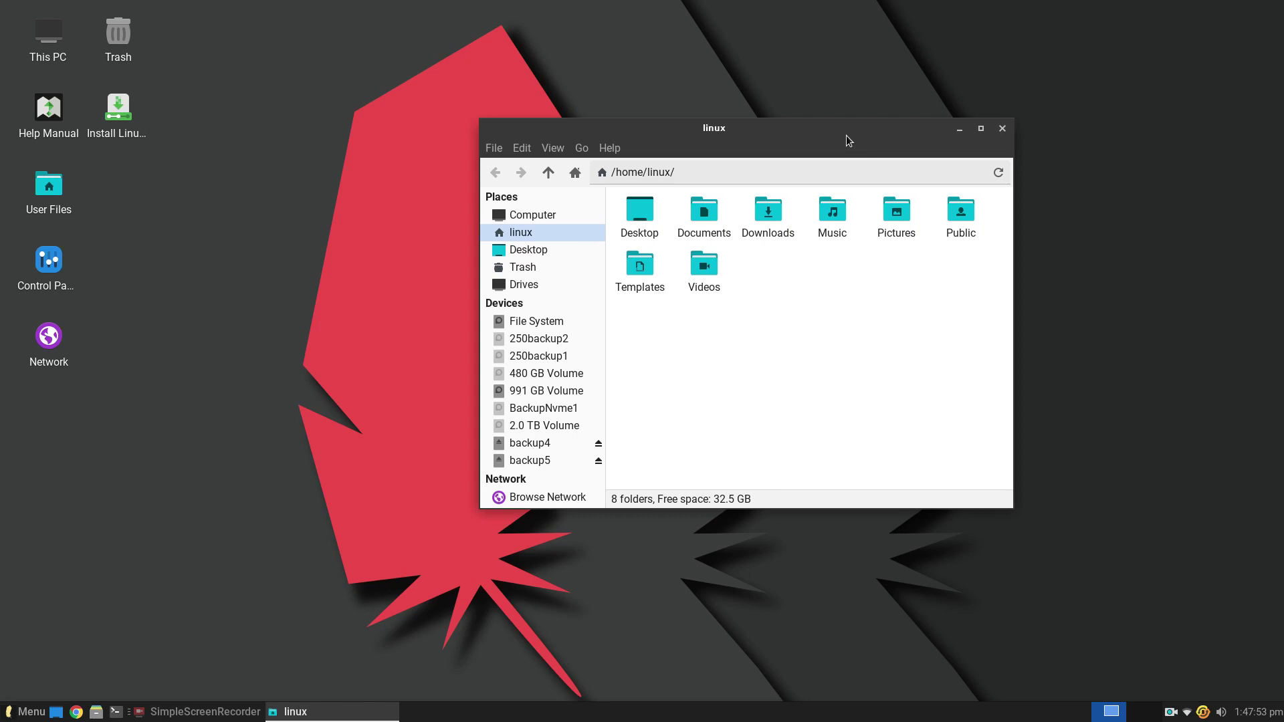
Step: View the file manager's About information, highlight its desktop environment and version number, and close it
{"action": "left_click", "coordinate": [610, 148]}
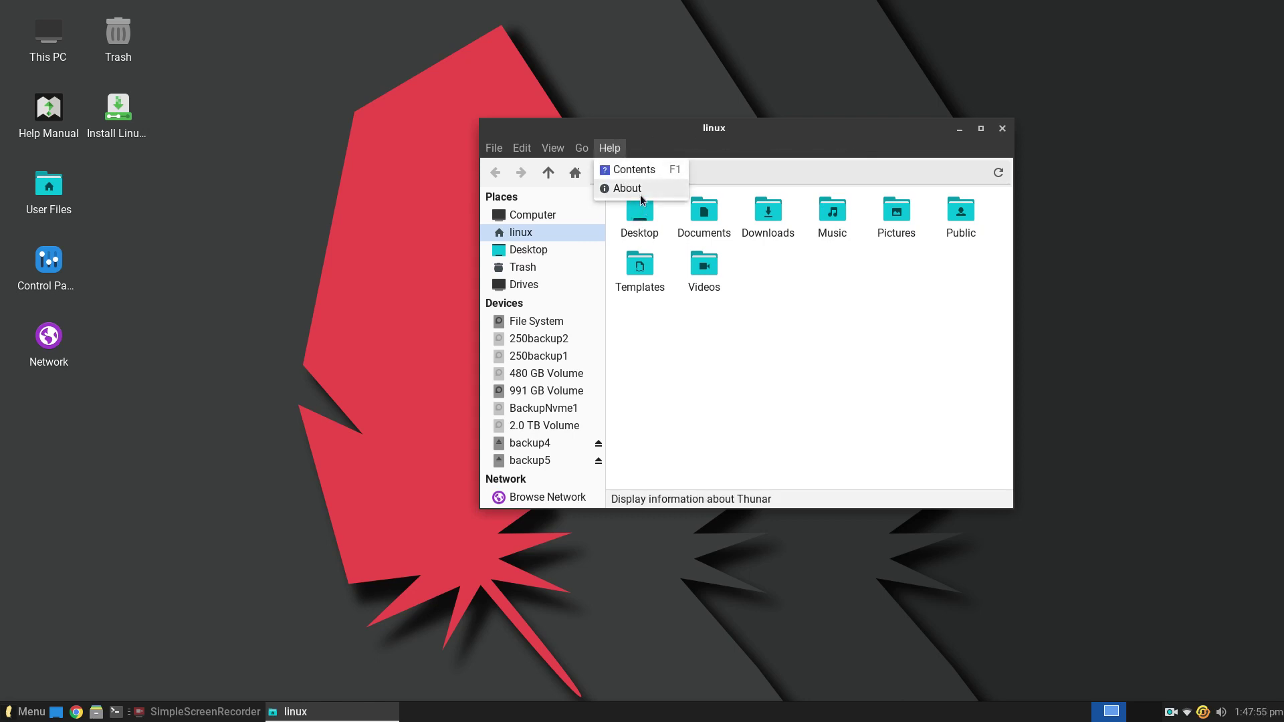
{"action": "left_click", "coordinate": [635, 190]}
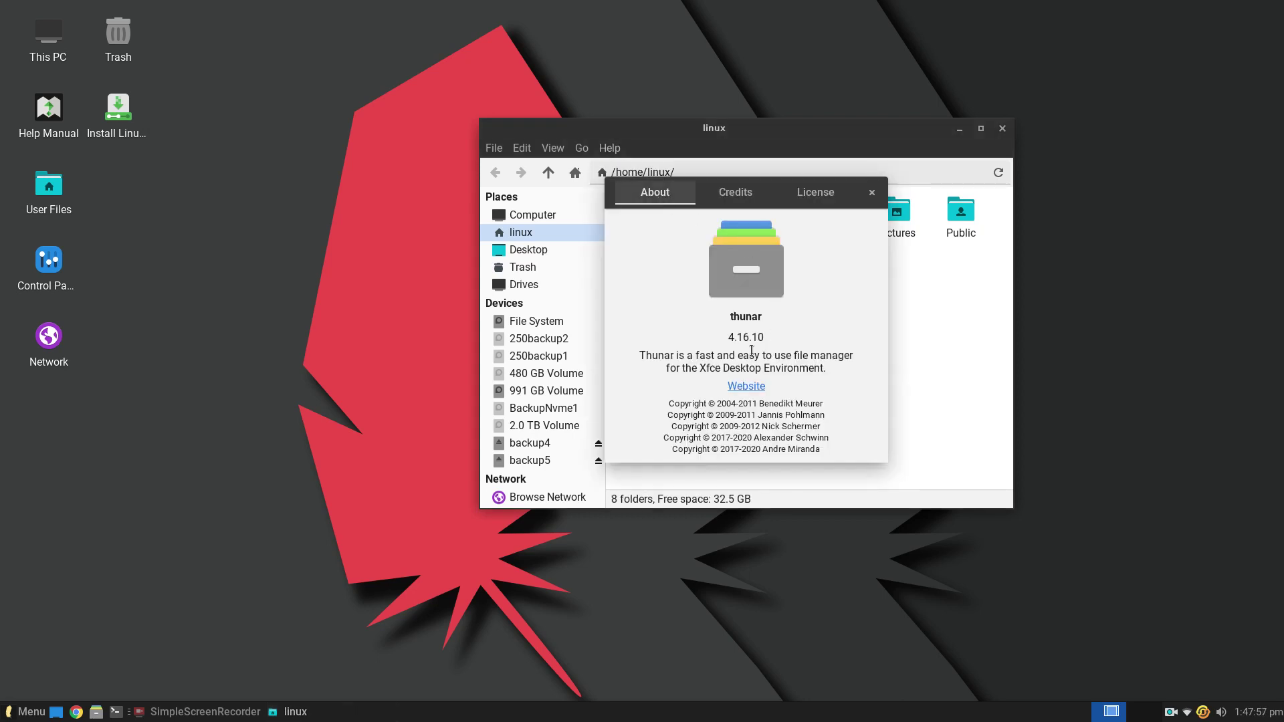
{"action": "left_click_drag", "start_coordinate": [700, 369], "coordinate": [824, 369]}
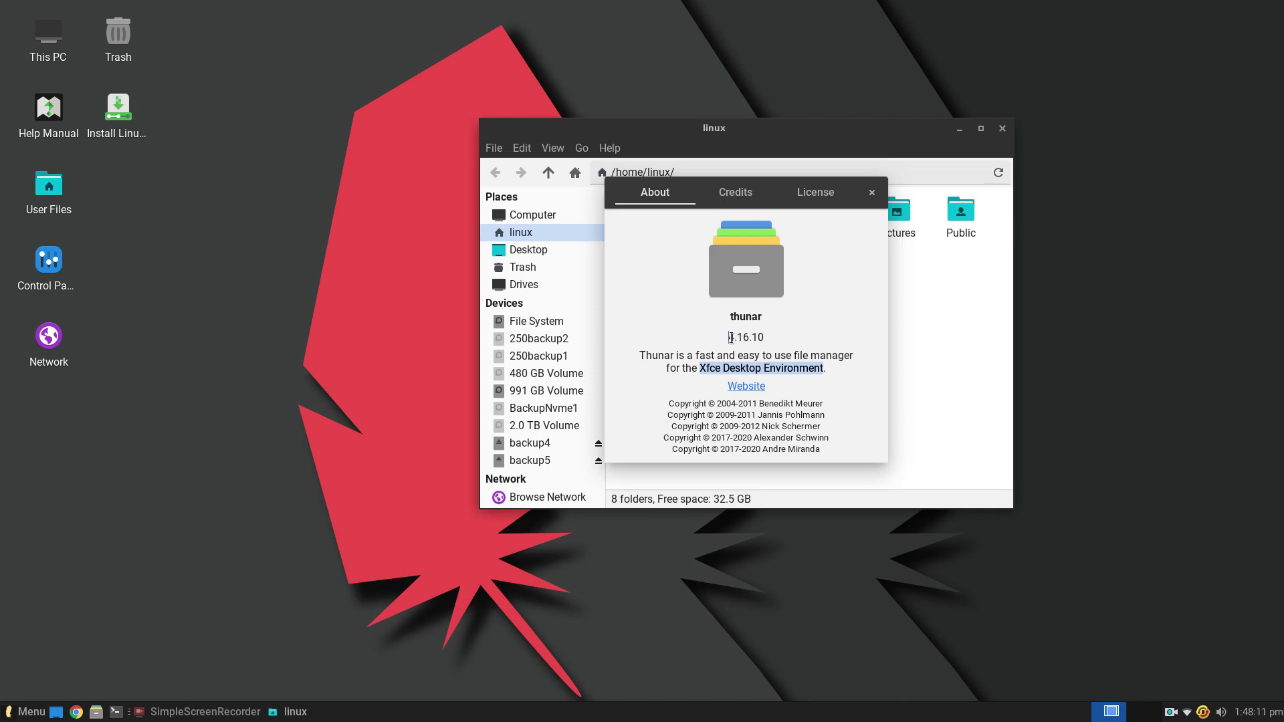
{"action": "left_click_drag", "start_coordinate": [728, 338], "coordinate": [776, 338]}
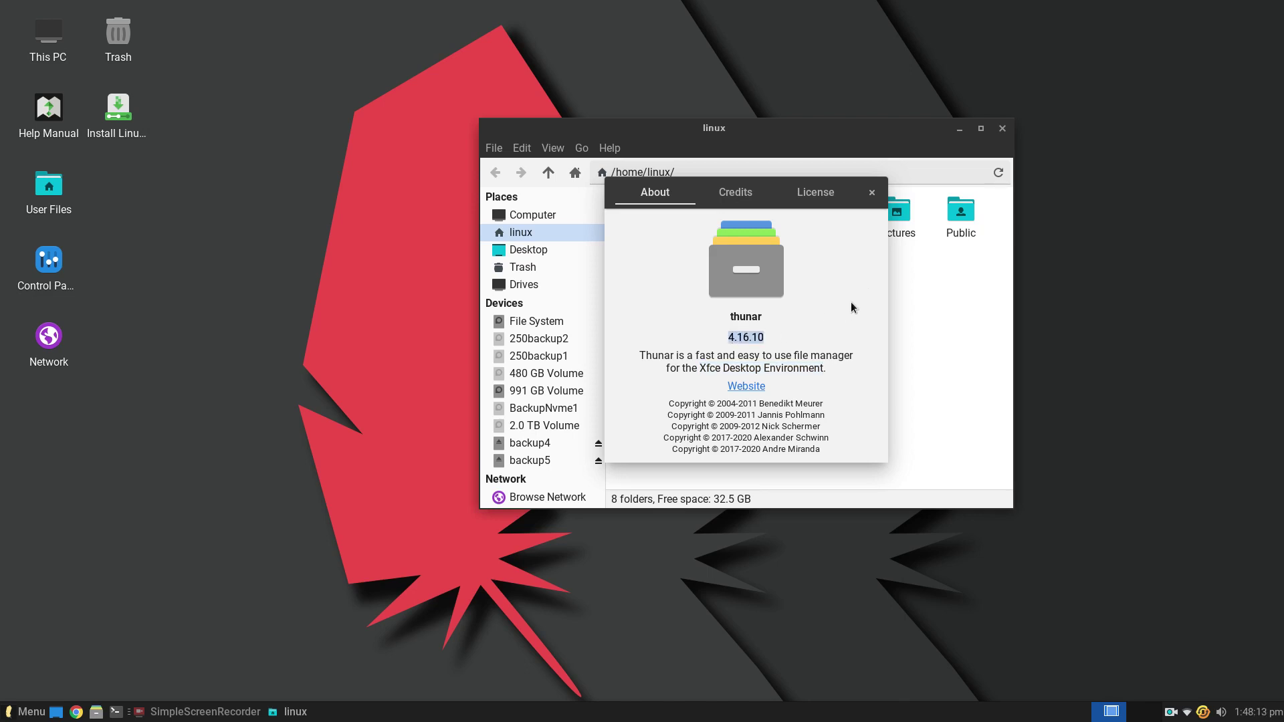
{"action": "left_click", "coordinate": [871, 194]}
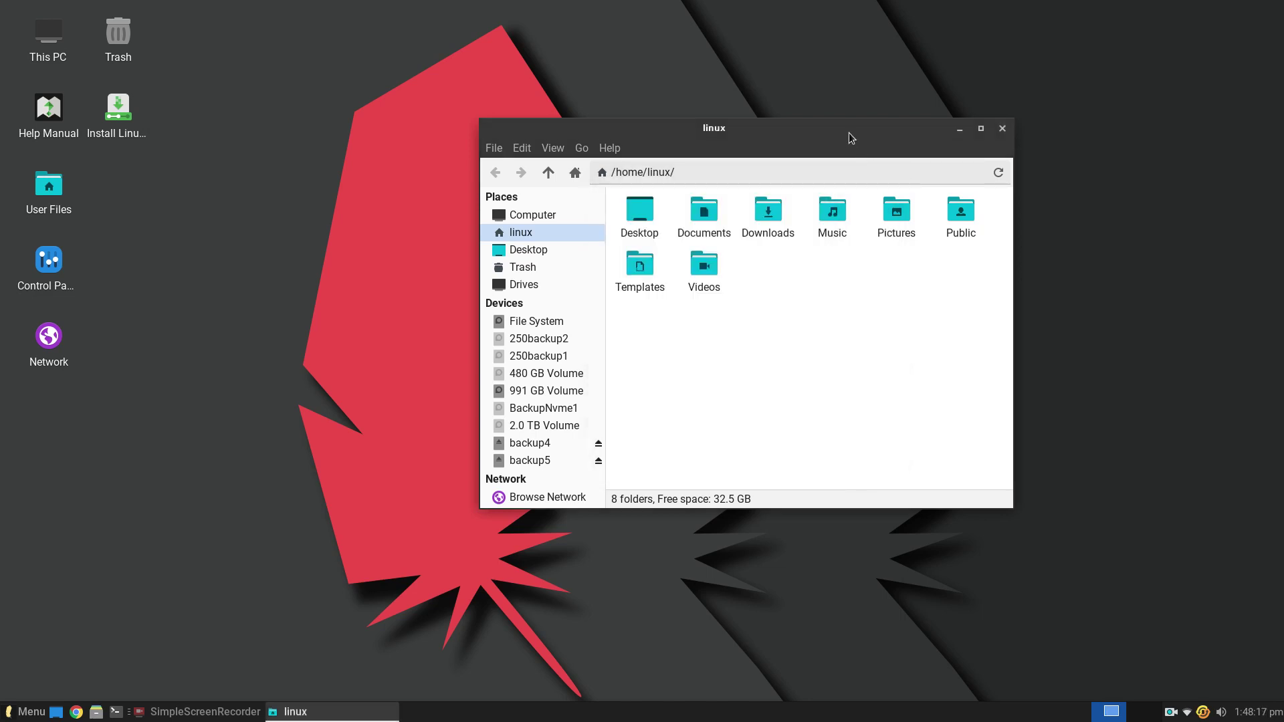
Step: Reposition the file manager window and examine the Display and Behavior settings in its preferences, then close them
{"action": "left_click_drag", "start_coordinate": [850, 137], "coordinate": [744, 88]}
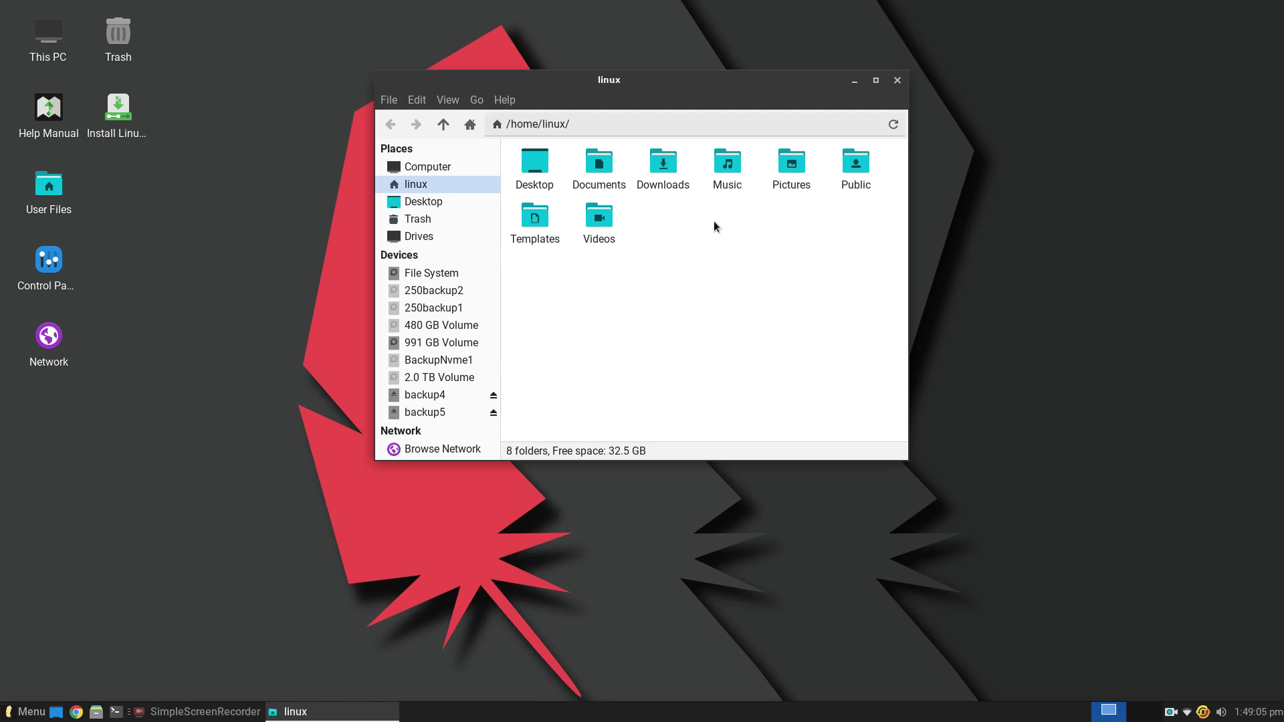
{"action": "left_click", "coordinate": [415, 100]}
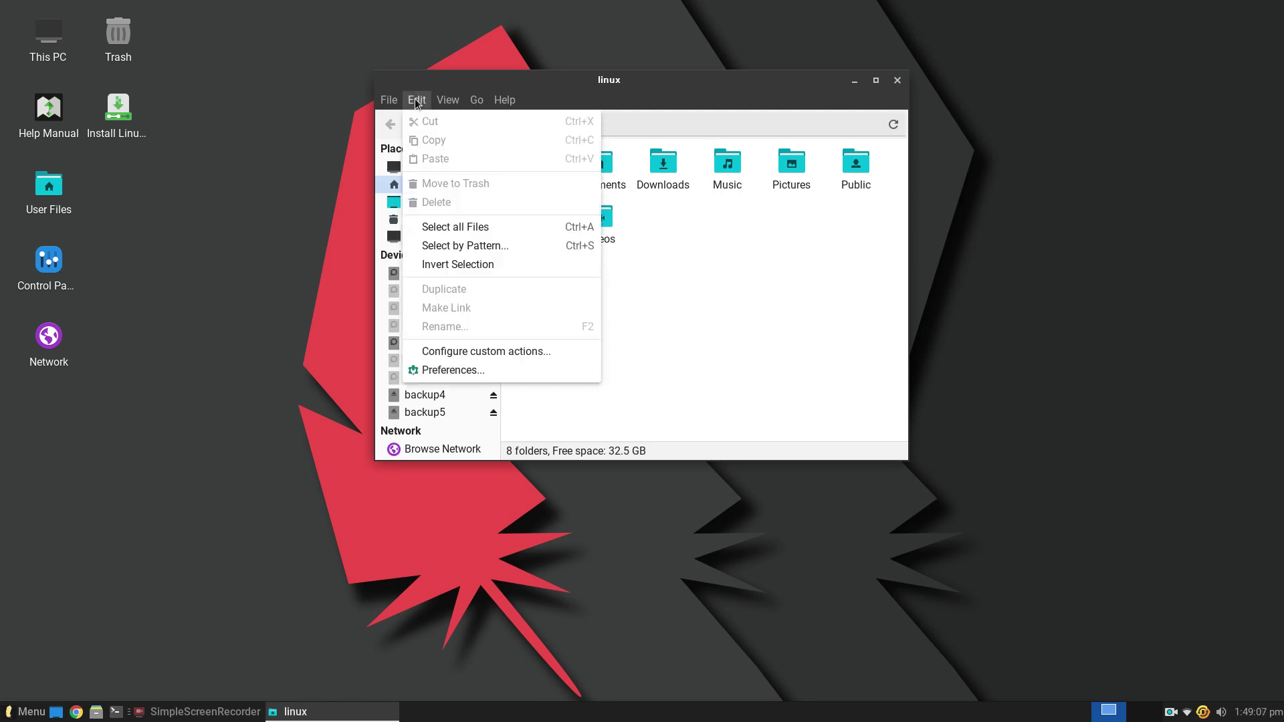
{"action": "left_click", "coordinate": [519, 370]}
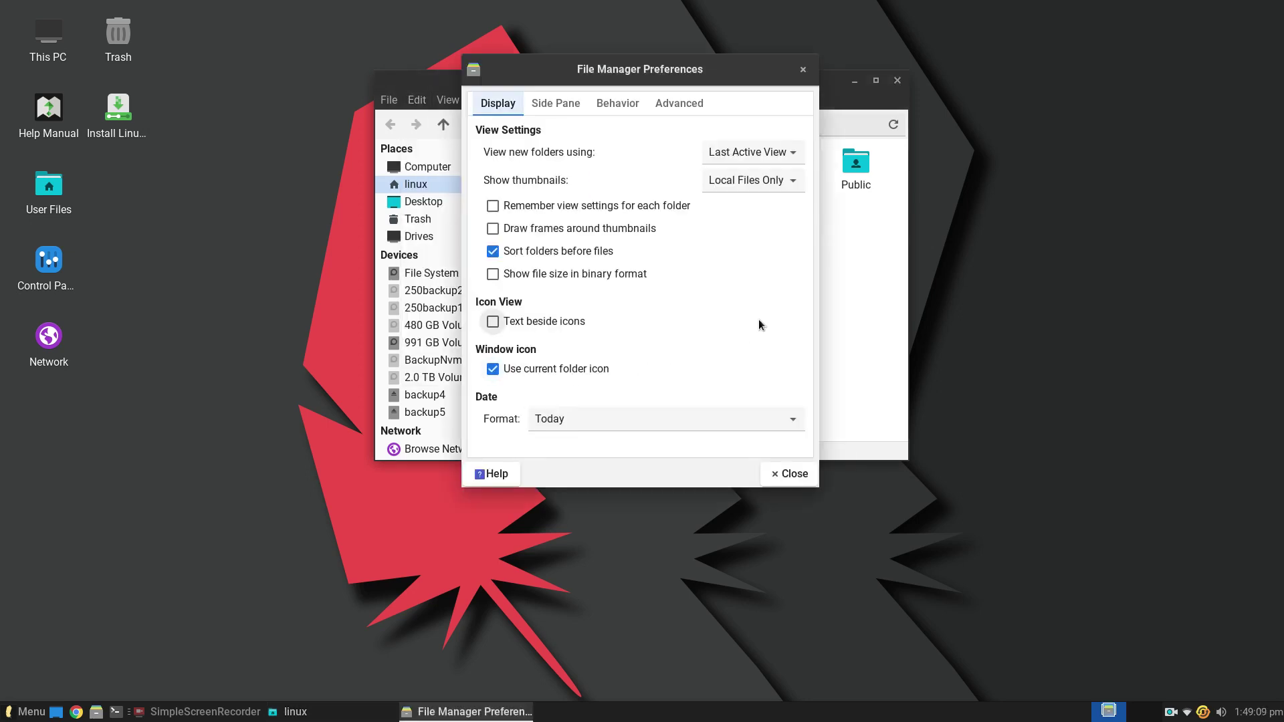
{"action": "left_click", "coordinate": [611, 101]}
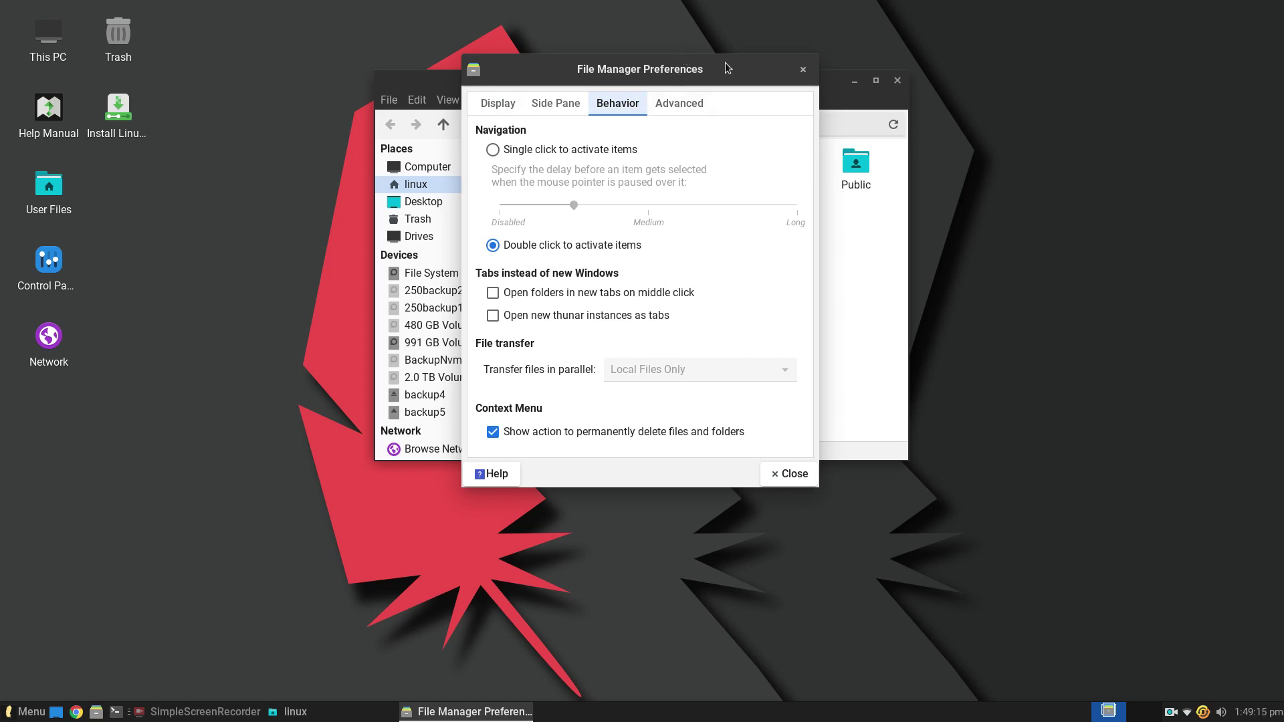
{"action": "left_click_drag", "start_coordinate": [717, 64], "coordinate": [763, 133]}
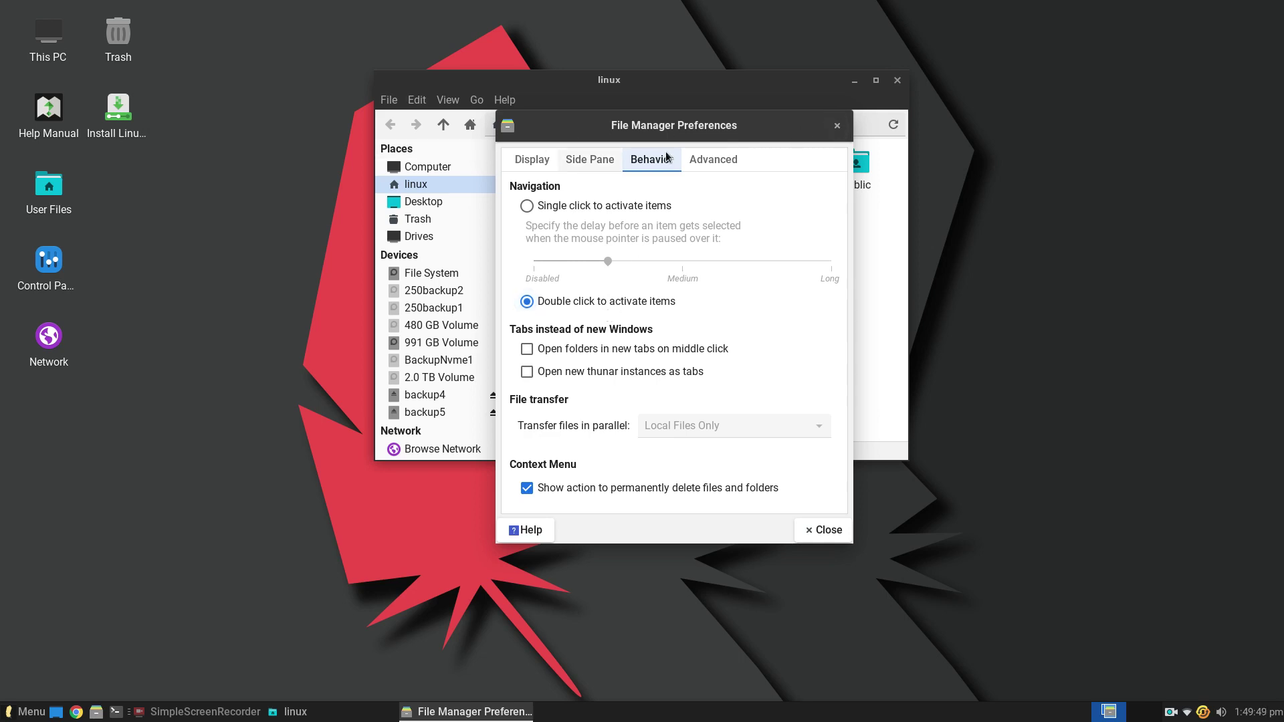
{"action": "left_click", "coordinate": [837, 126]}
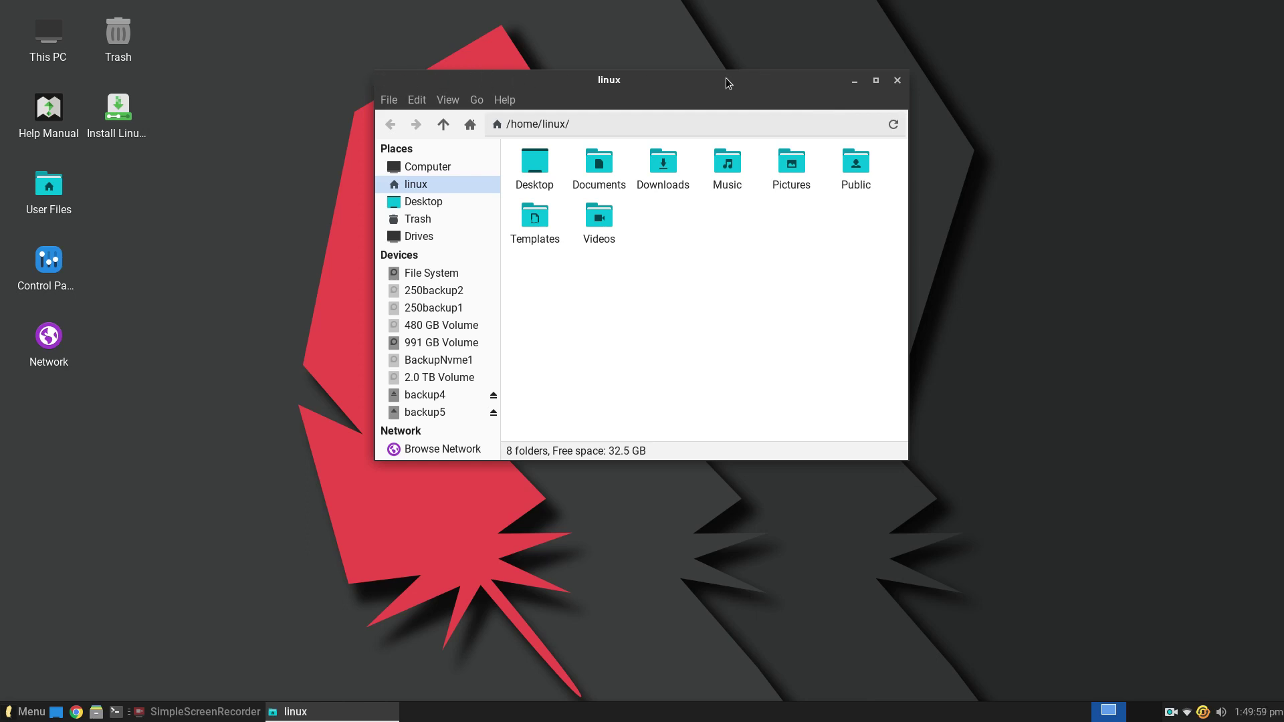
Step: Move the file manager window slightly down, then maximize and restore it twice
{"action": "left_click_drag", "start_coordinate": [733, 78], "coordinate": [733, 117]}
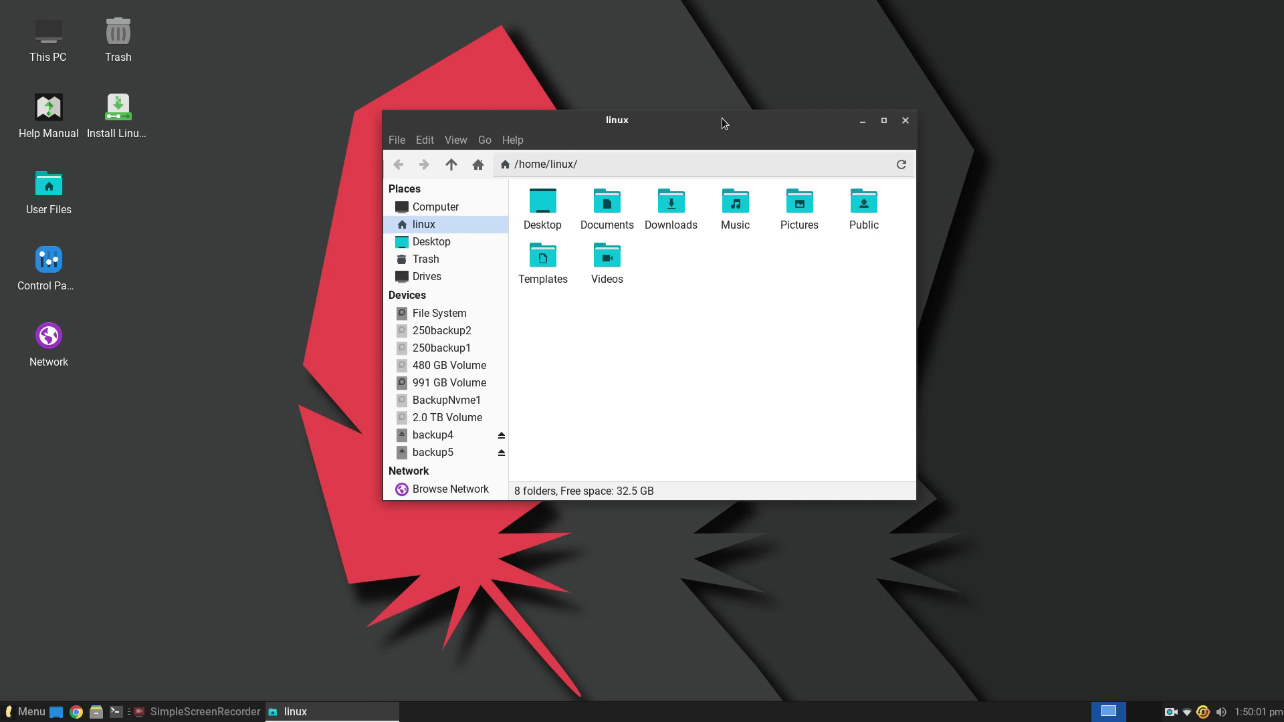
{"action": "double_click", "coordinate": [721, 118]}
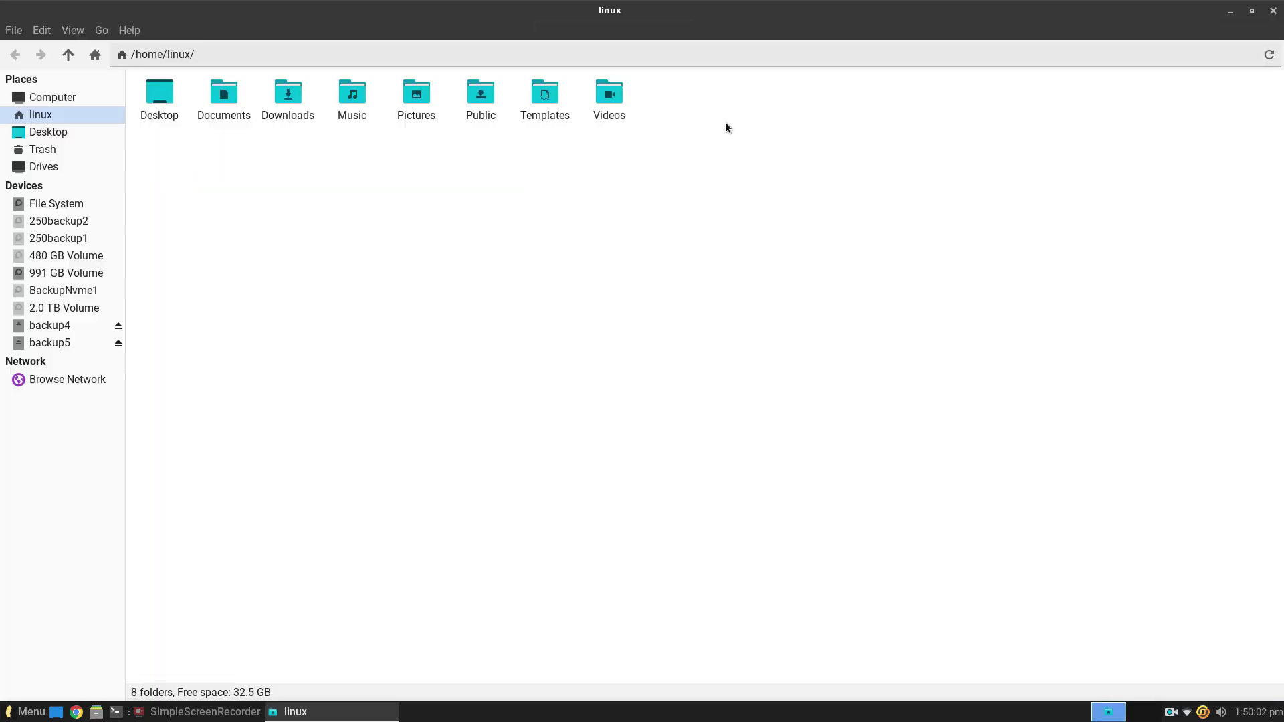
{"action": "double_click", "coordinate": [744, 12]}
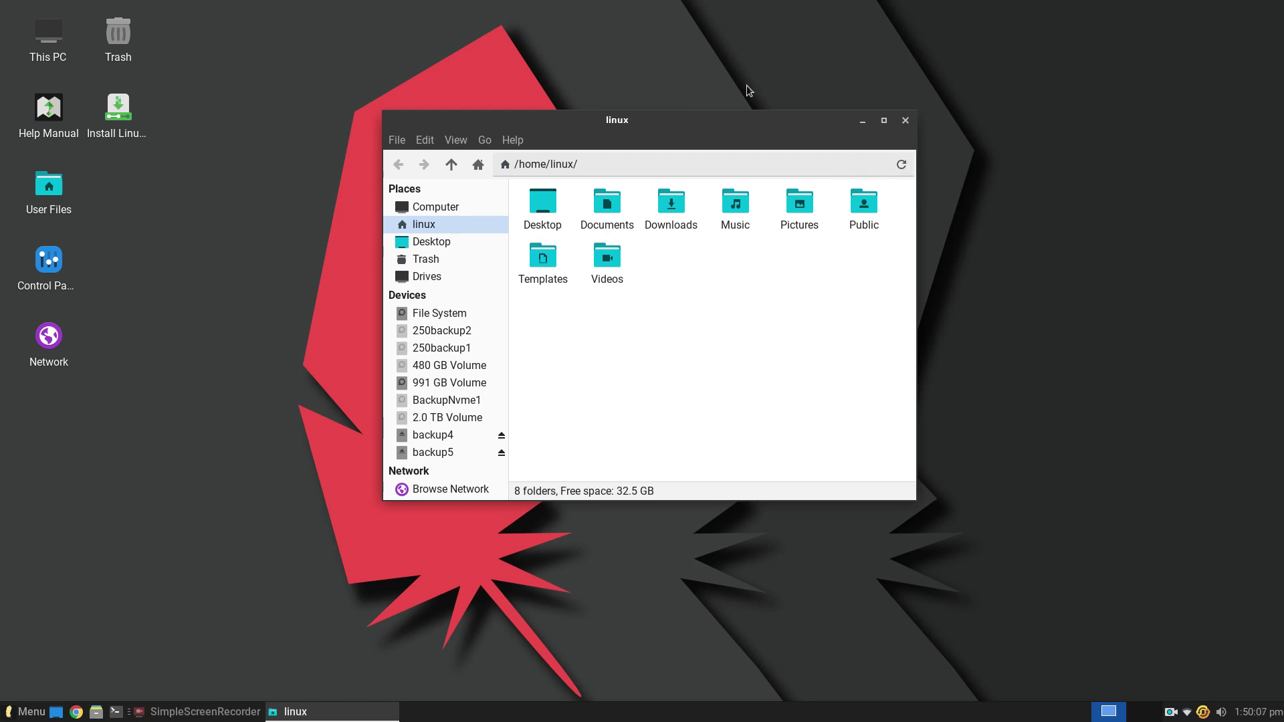
{"action": "left_click", "coordinate": [885, 121]}
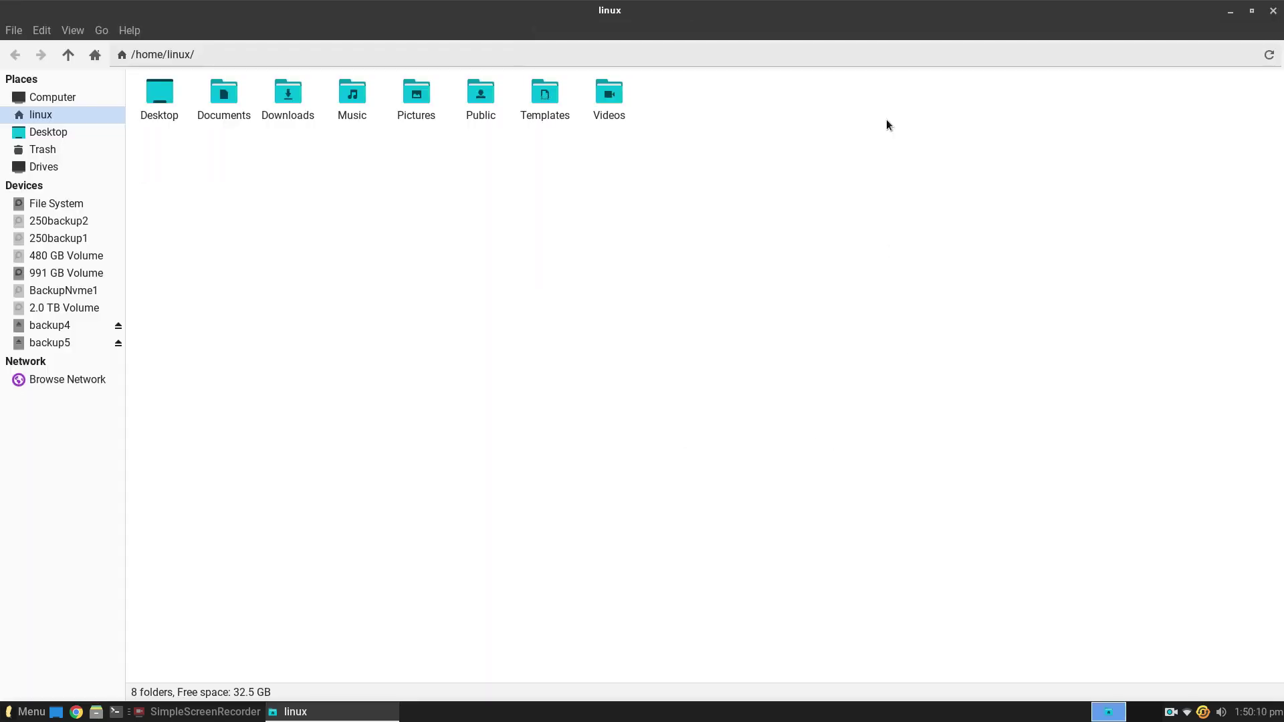
{"action": "double_click", "coordinate": [886, 9]}
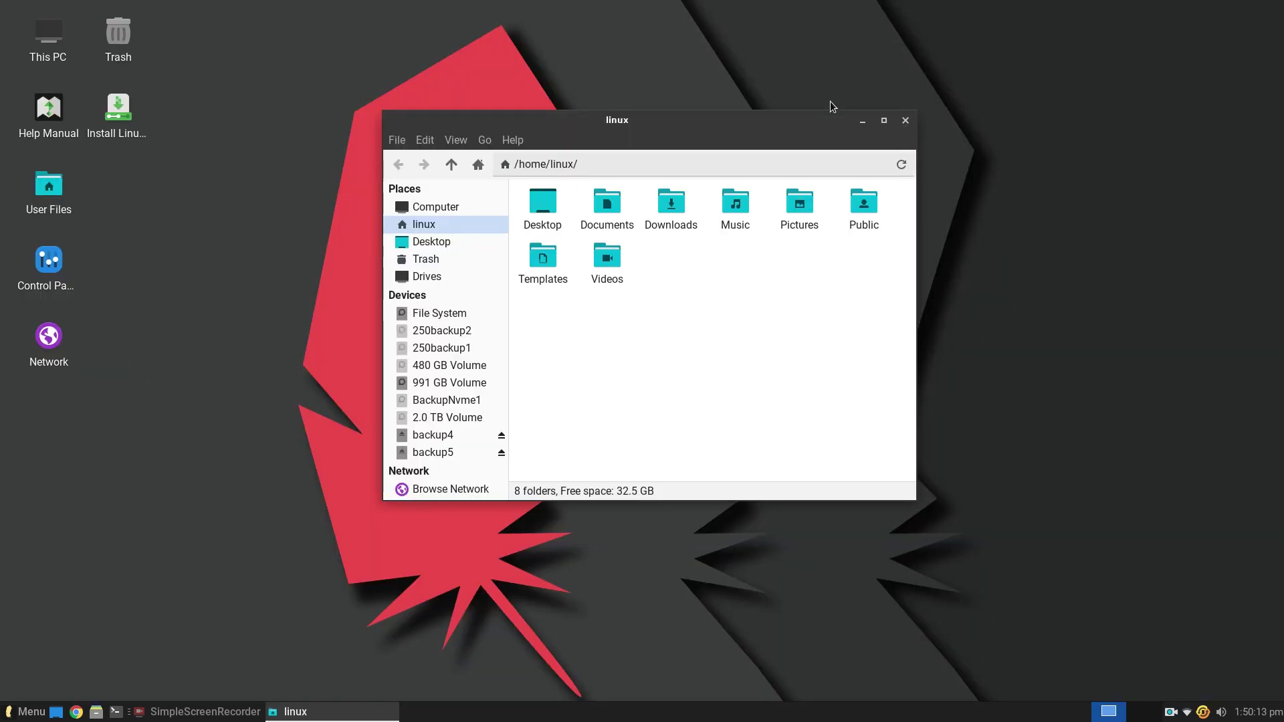
Step: Enlarge the file manager window until all eight home folders fit in one row, and move it towards the screen's upper centre
{"action": "right_click", "coordinate": [810, 124]}
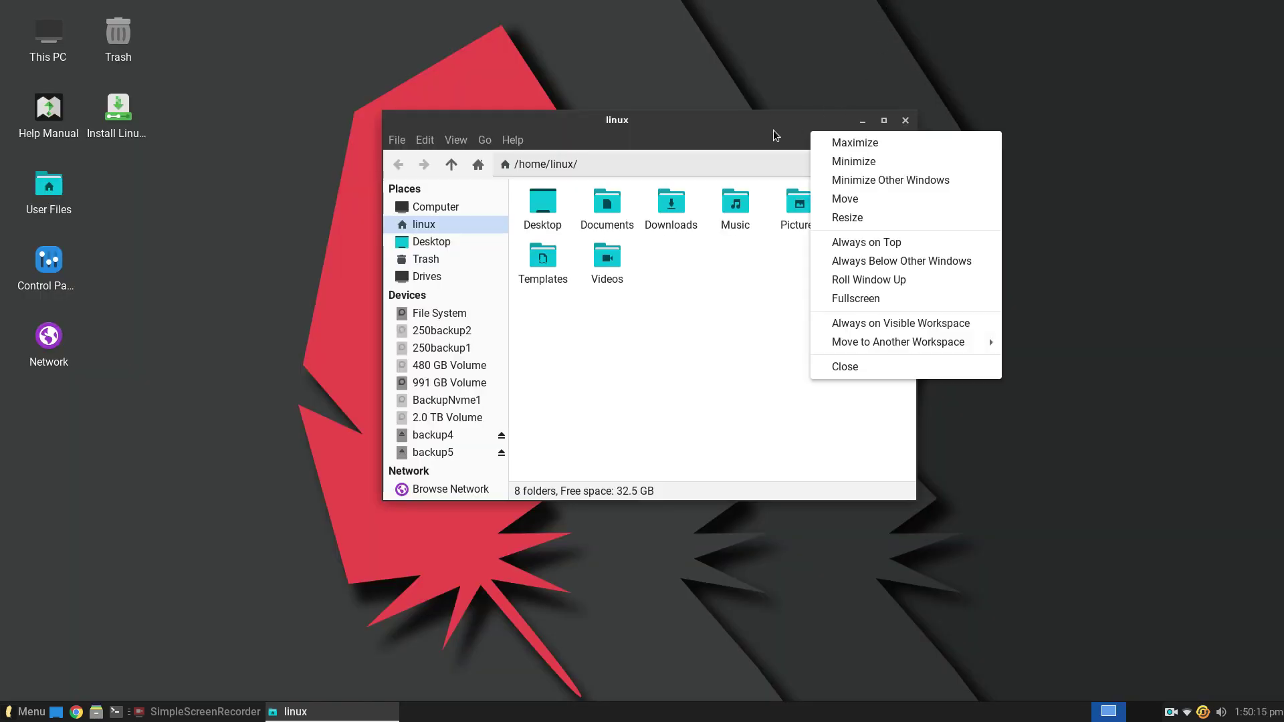
{"action": "left_click", "coordinate": [860, 227]}
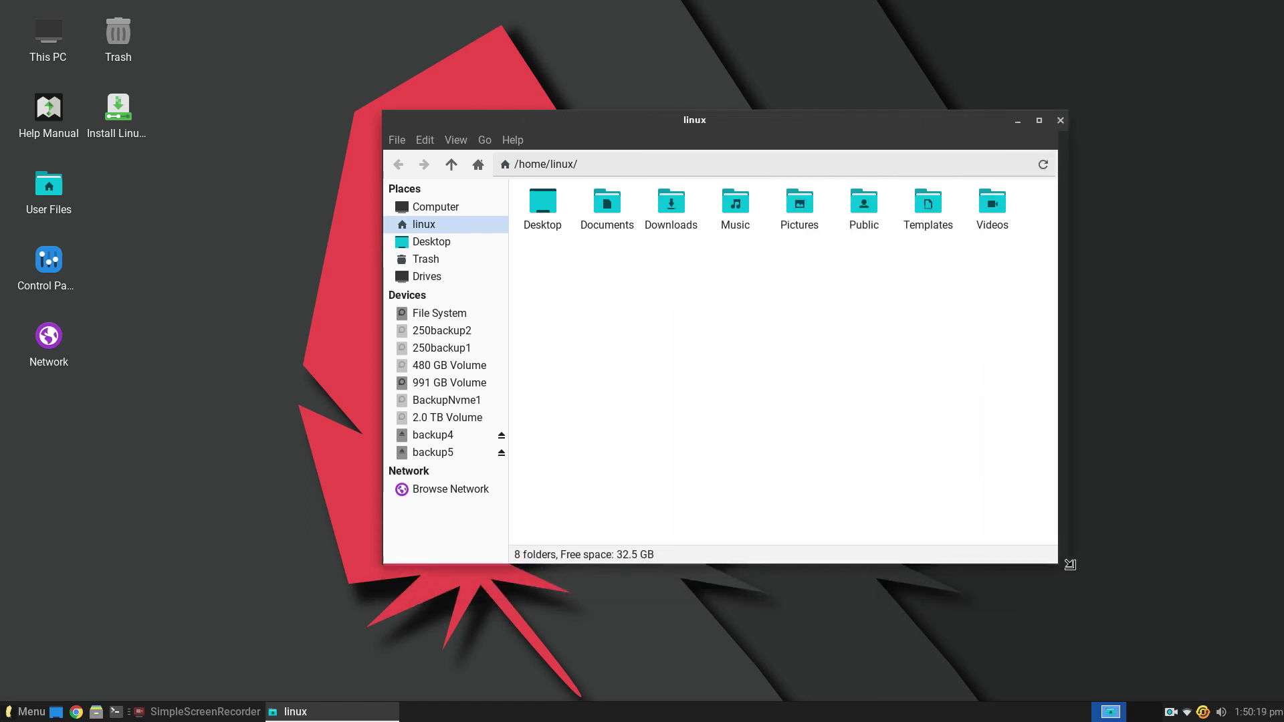
{"action": "left_click", "coordinate": [1073, 570]}
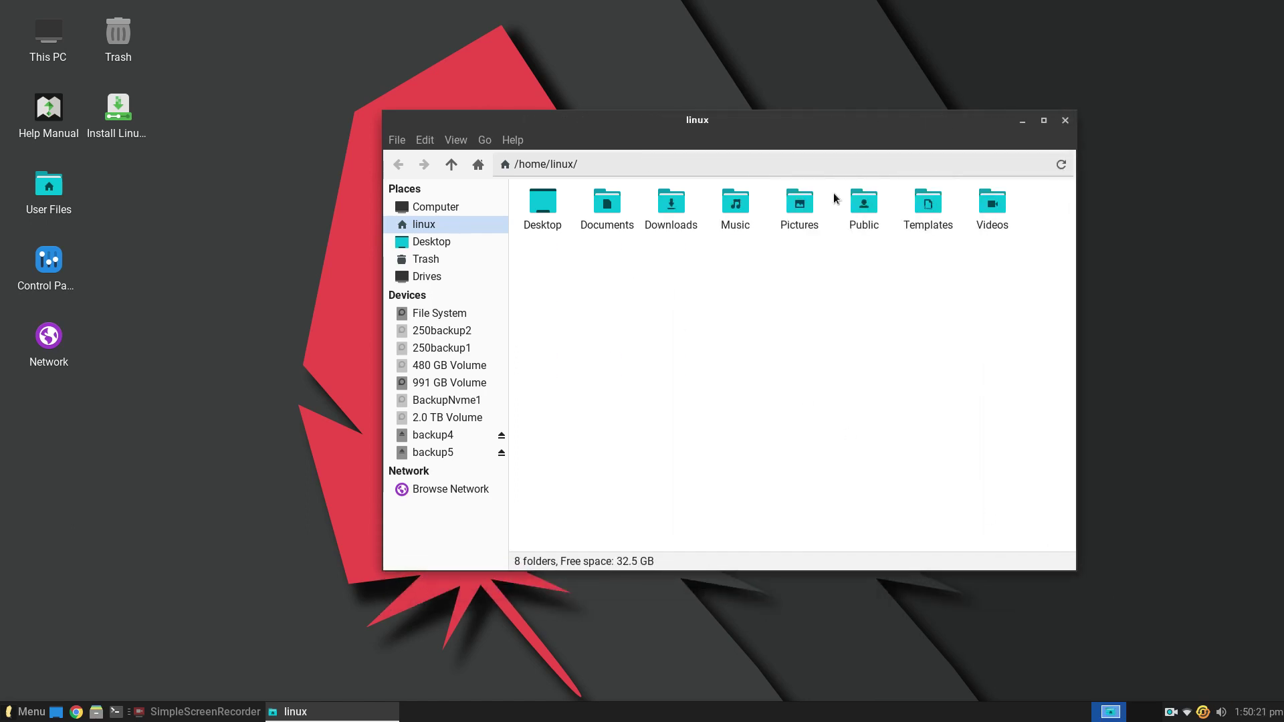
{"action": "left_click_drag", "start_coordinate": [827, 127], "coordinate": [771, 71]}
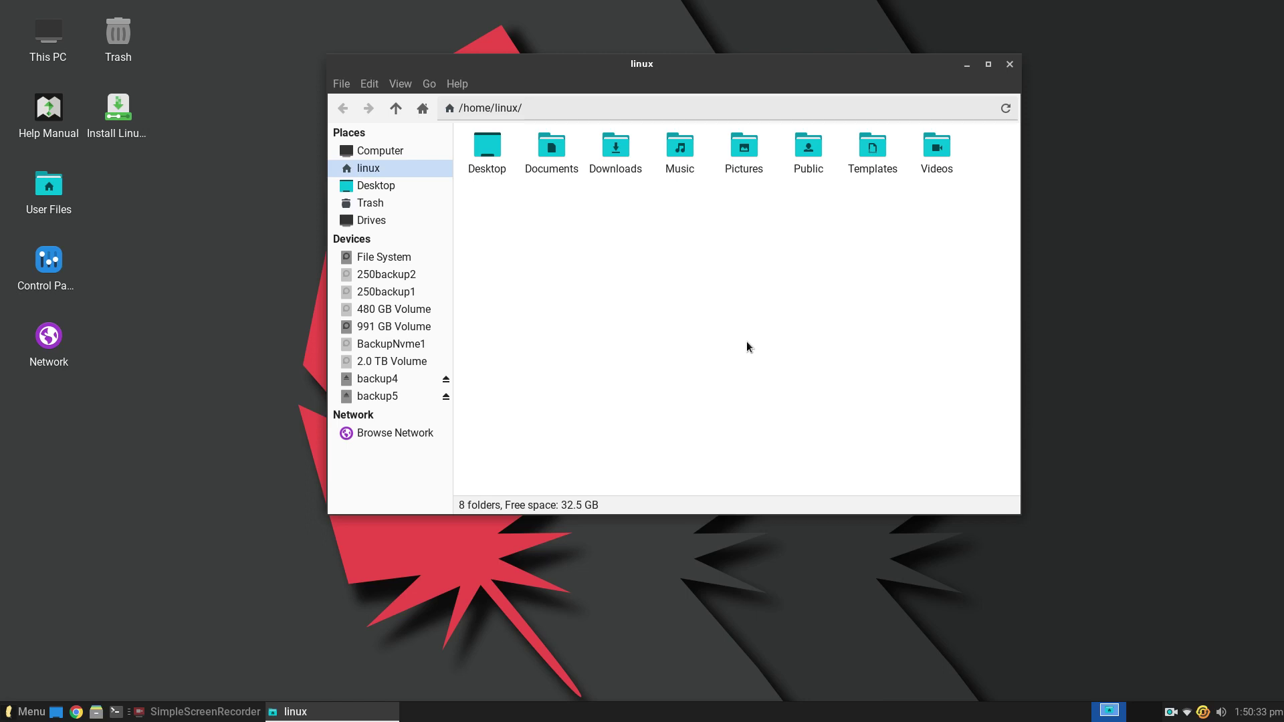
Step: Check the available view options and zoom the home folder icons in and out, ending with large icons at six per row
{"action": "left_click", "coordinate": [400, 83]}
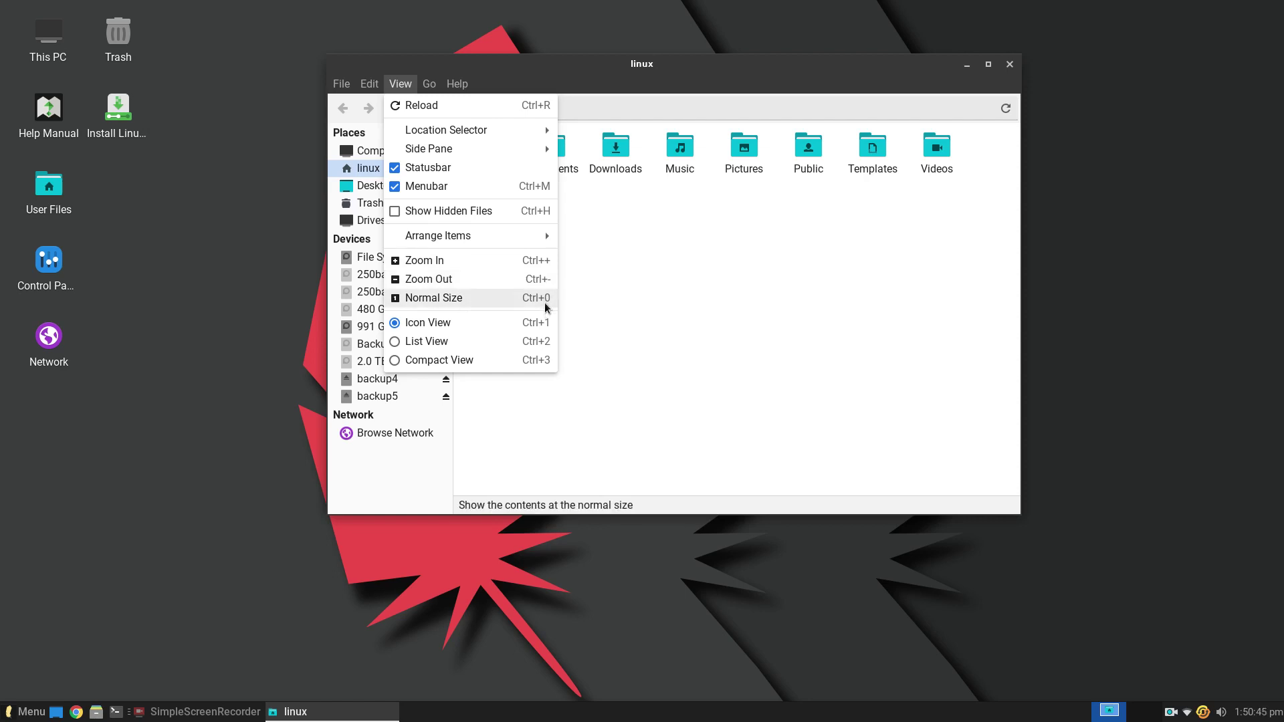
{"action": "left_click", "coordinate": [713, 324]}
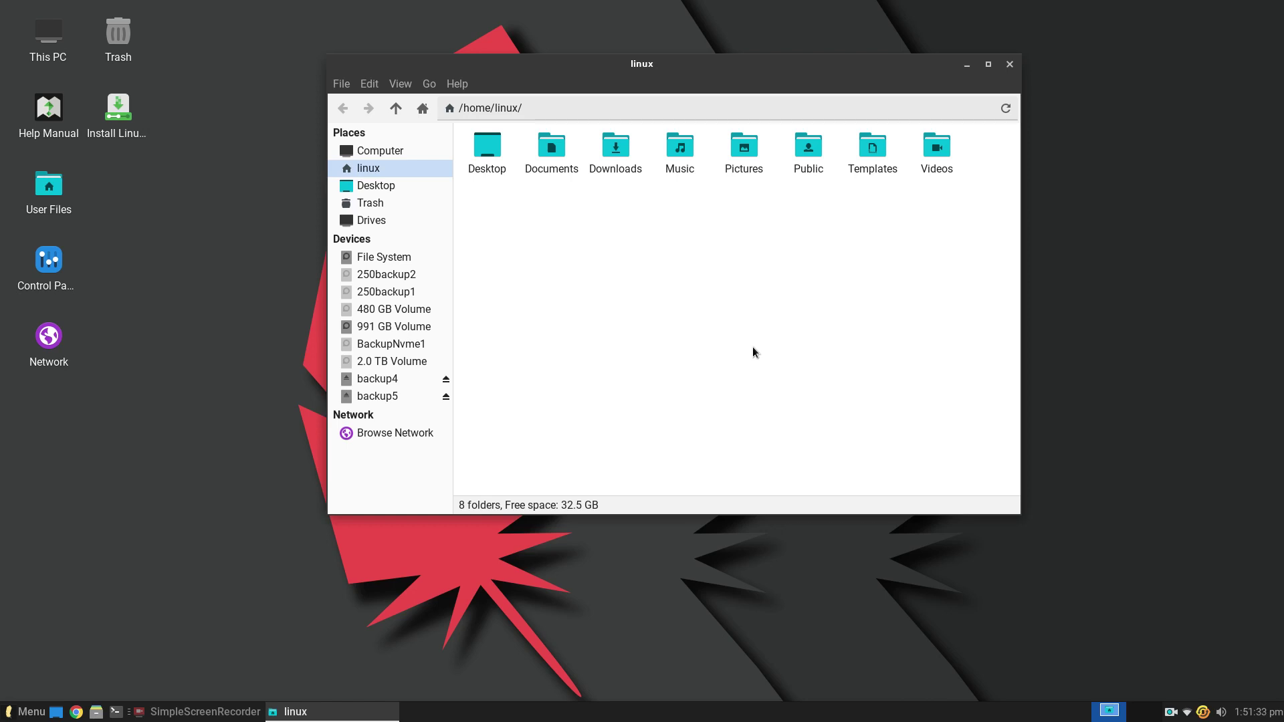
{"action": "scroll", "coordinate": [752, 346], "scroll_direction": "up", "scroll_amount": 3}
{"action": "scroll", "coordinate": [751, 297], "scroll_direction": "down", "scroll_amount": 2}
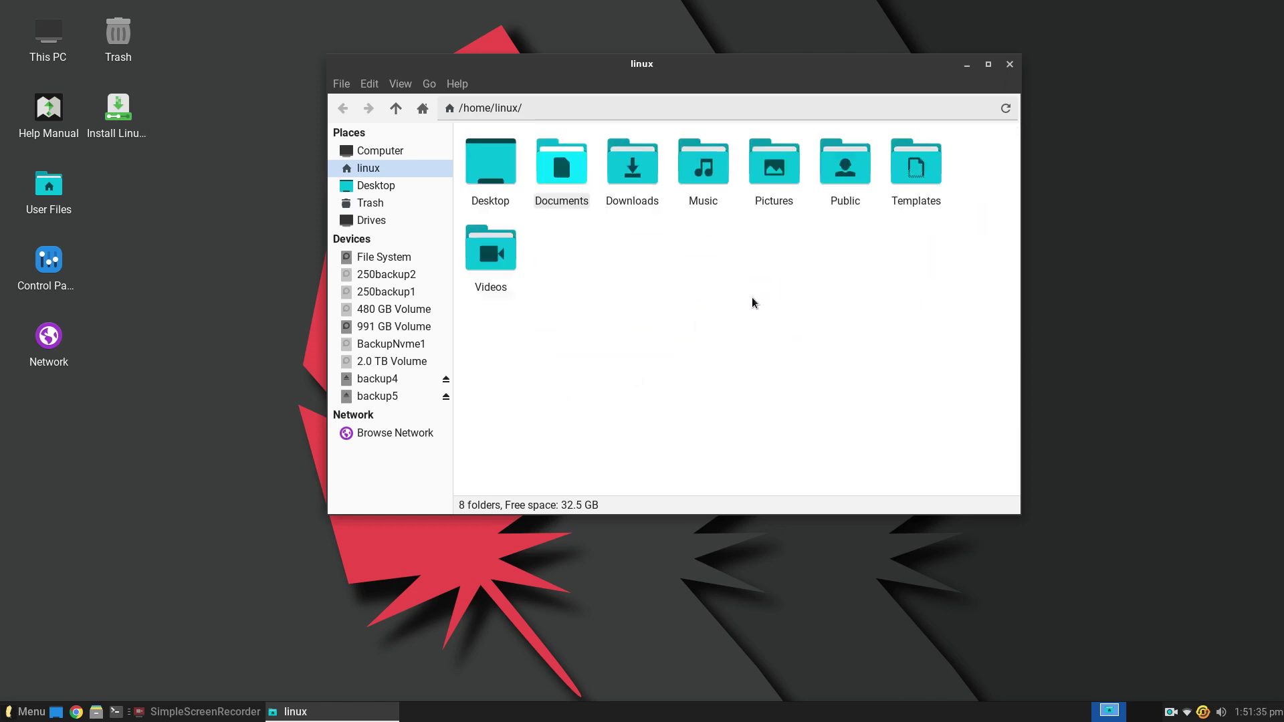
{"action": "scroll", "coordinate": [749, 301], "scroll_direction": "down", "scroll_amount": 2}
{"action": "scroll", "coordinate": [776, 367], "scroll_direction": "up", "scroll_amount": 4}
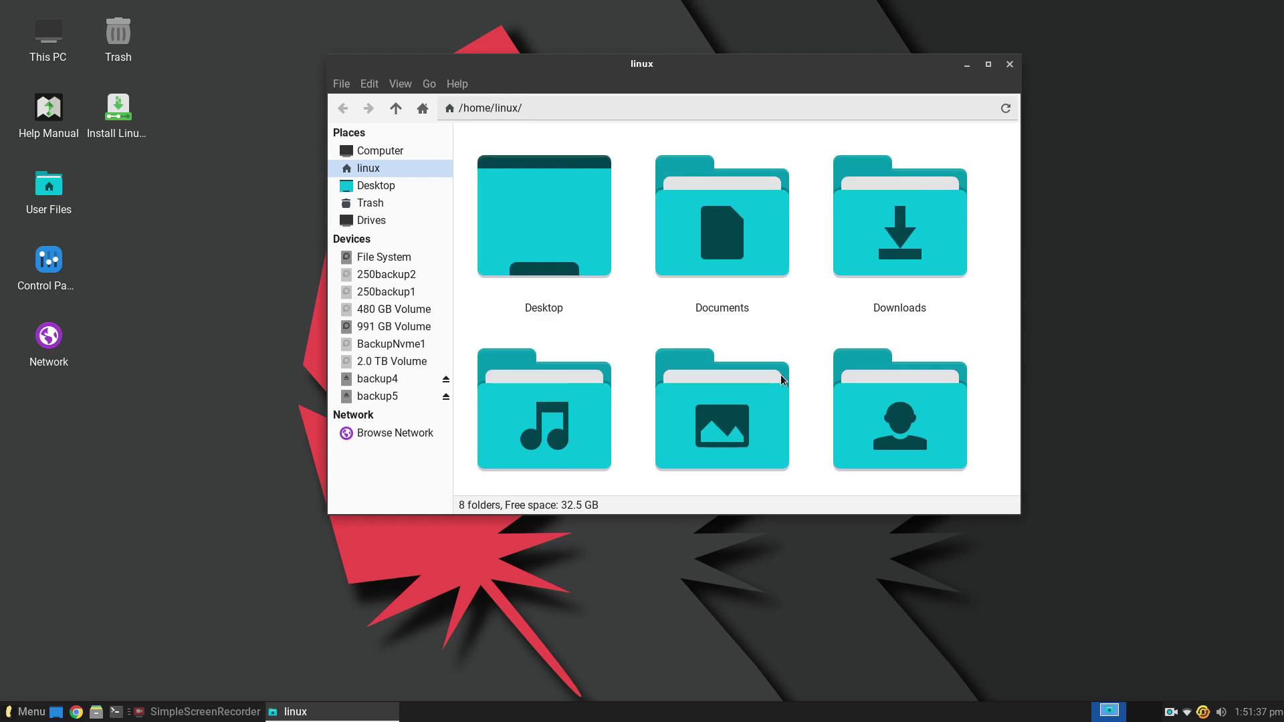
{"action": "scroll", "coordinate": [781, 380], "scroll_direction": "down", "scroll_amount": 2}
{"action": "scroll", "coordinate": [781, 380], "scroll_direction": "up", "scroll_amount": 1}
{"action": "scroll", "coordinate": [781, 382], "scroll_direction": "down", "scroll_amount": 3}
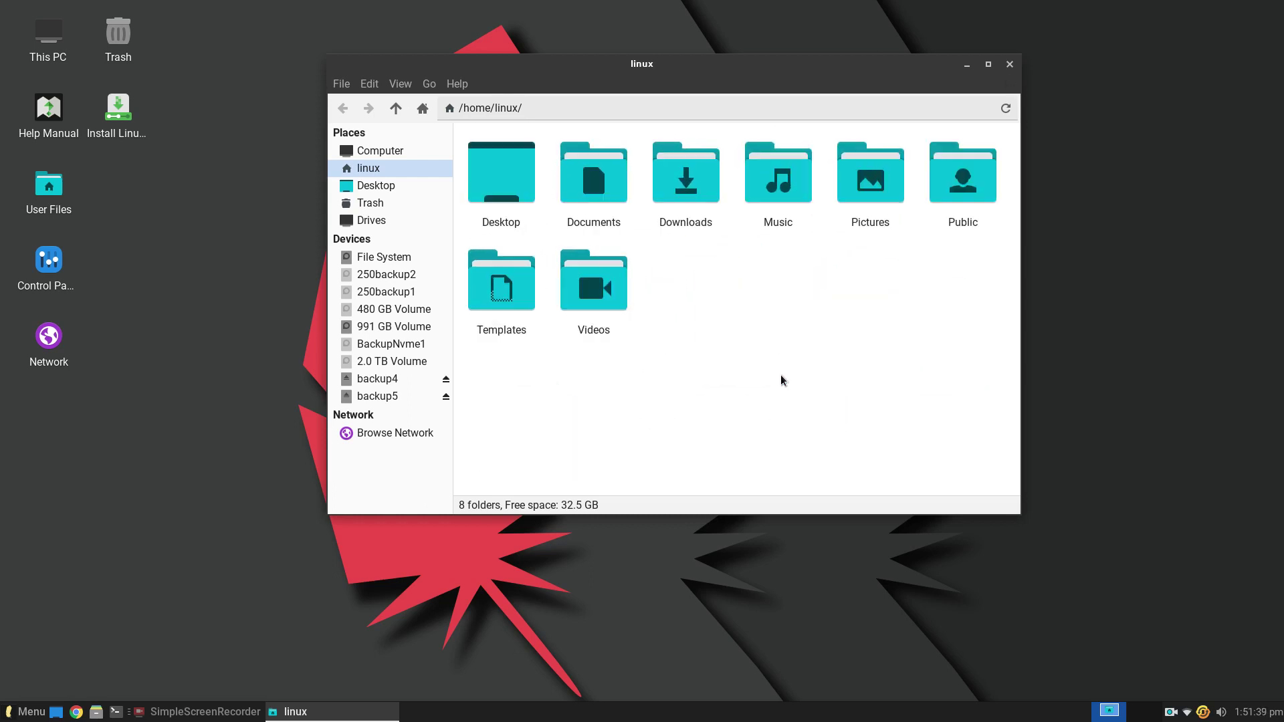
{"action": "scroll", "coordinate": [780, 383], "scroll_direction": "up", "scroll_amount": 3}
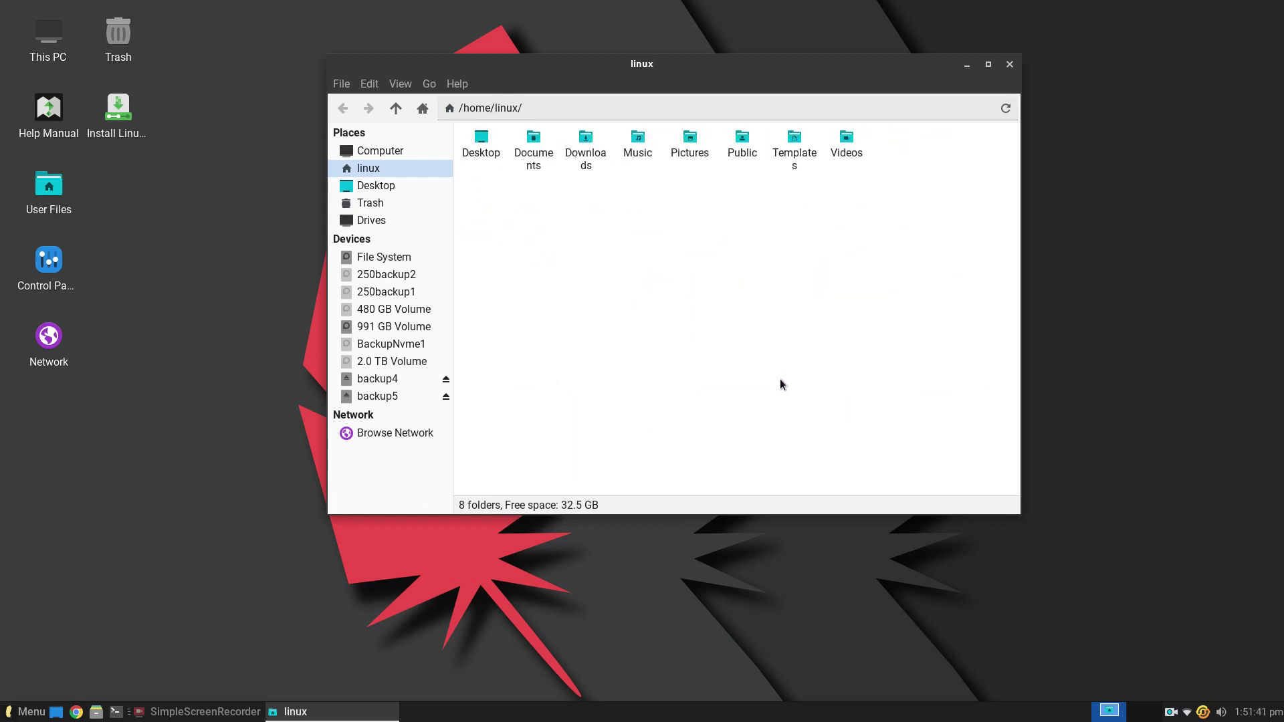
{"action": "scroll", "coordinate": [780, 380], "scroll_direction": "down", "scroll_amount": 1}
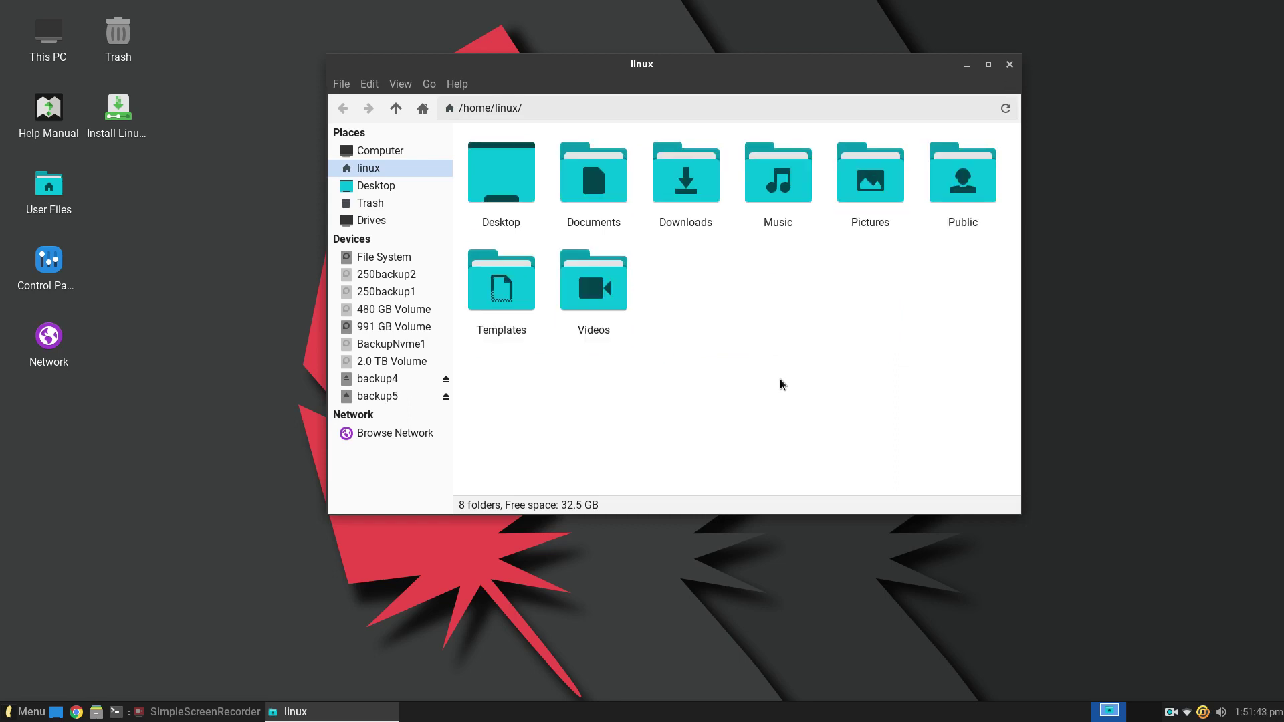
Step: Reduce the home folder icons to seven per row and open the WallPaper folder inside Pictures
{"action": "scroll", "coordinate": [781, 384], "scroll_direction": "down", "scroll_amount": 1}
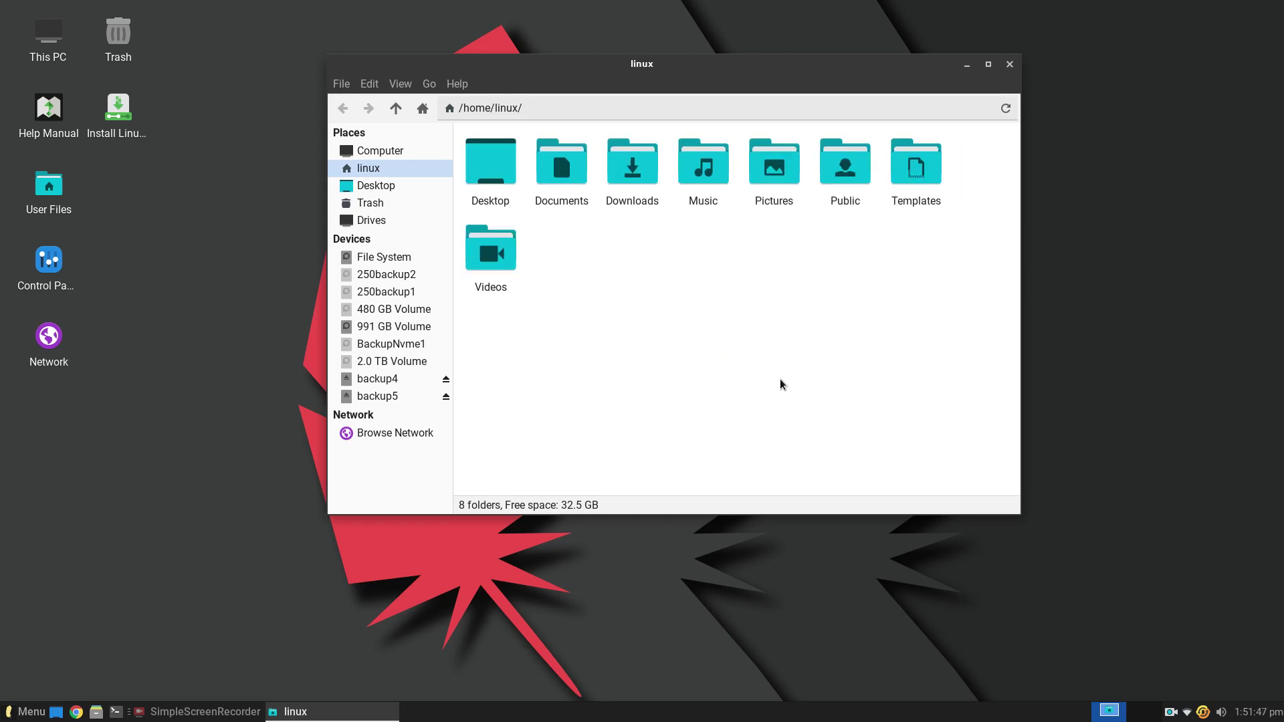
{"action": "double_click", "coordinate": [772, 190]}
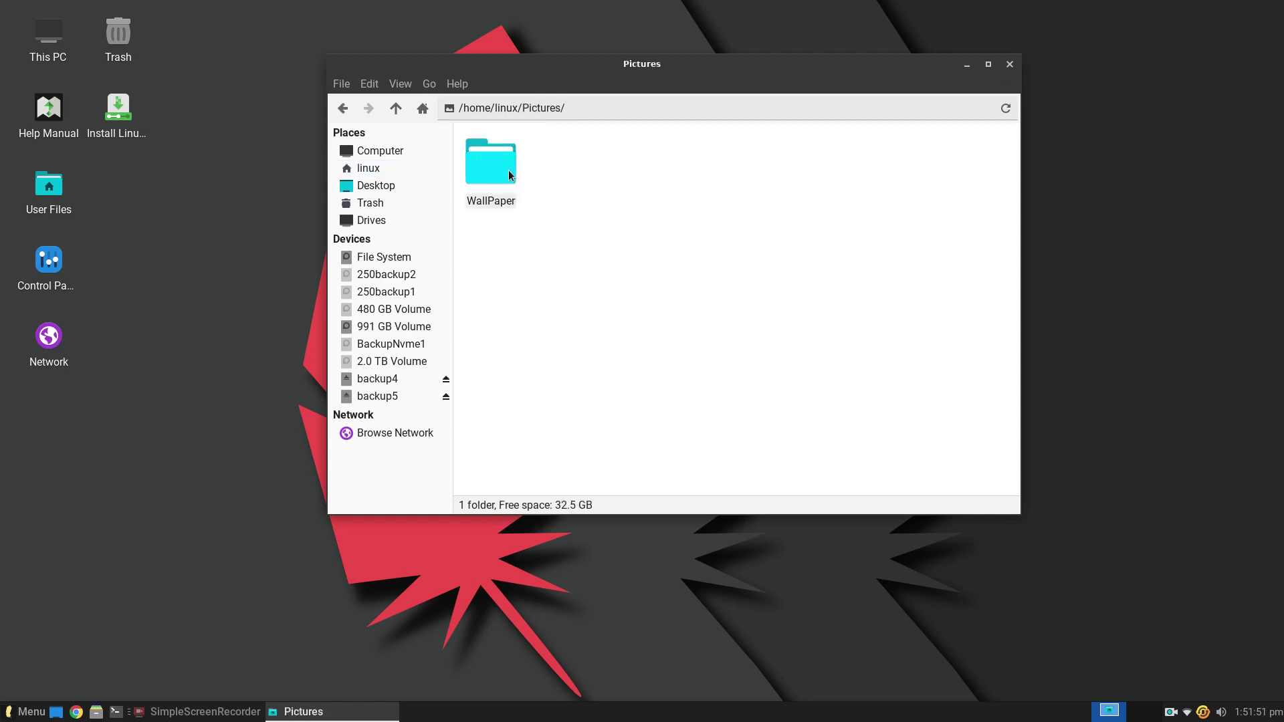
{"action": "double_click", "coordinate": [486, 162]}
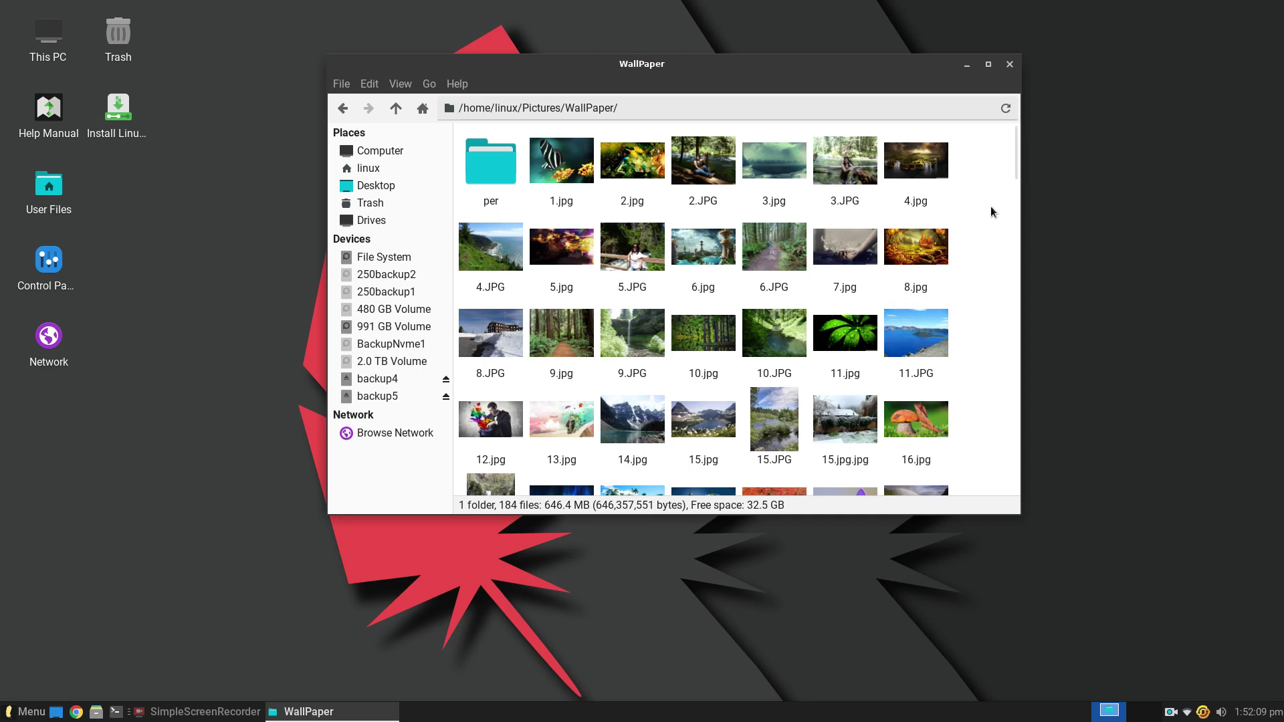
Step: Enlarge the file manager window until ten thumbnails fit per row, and move it to the screen's upper centre
{"action": "right_click", "coordinate": [841, 65]}
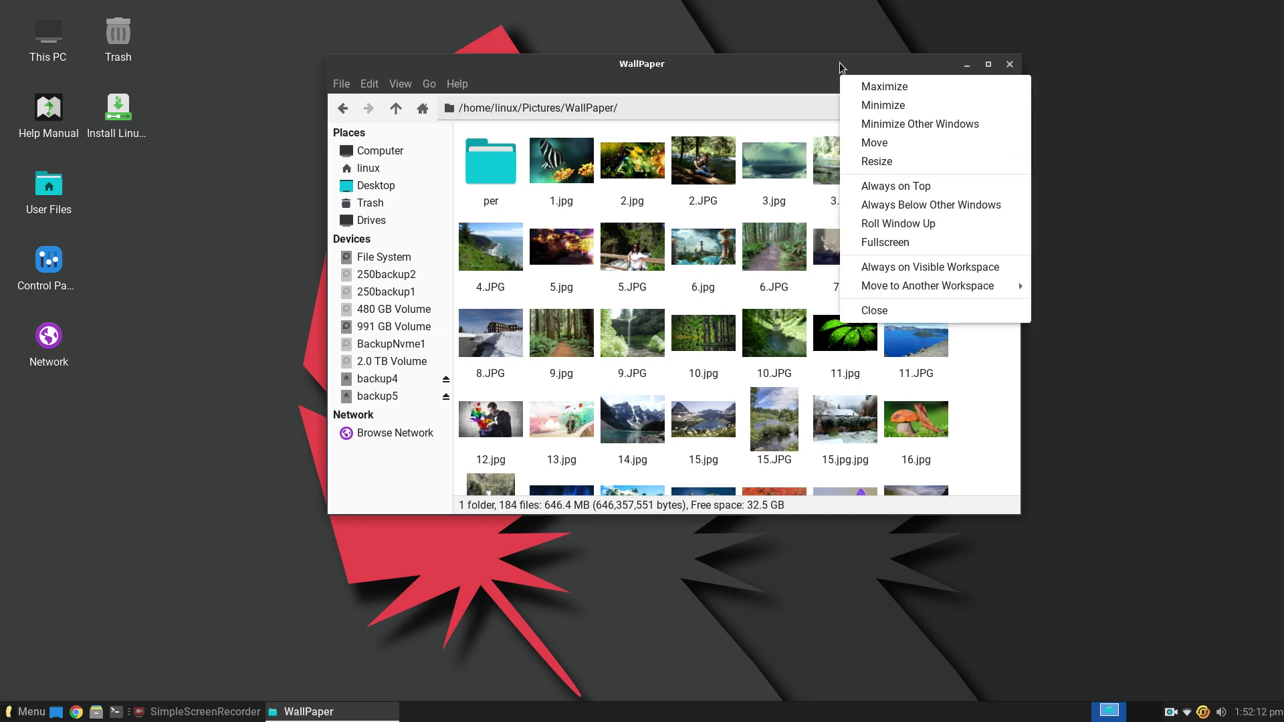
{"action": "left_click", "coordinate": [876, 161]}
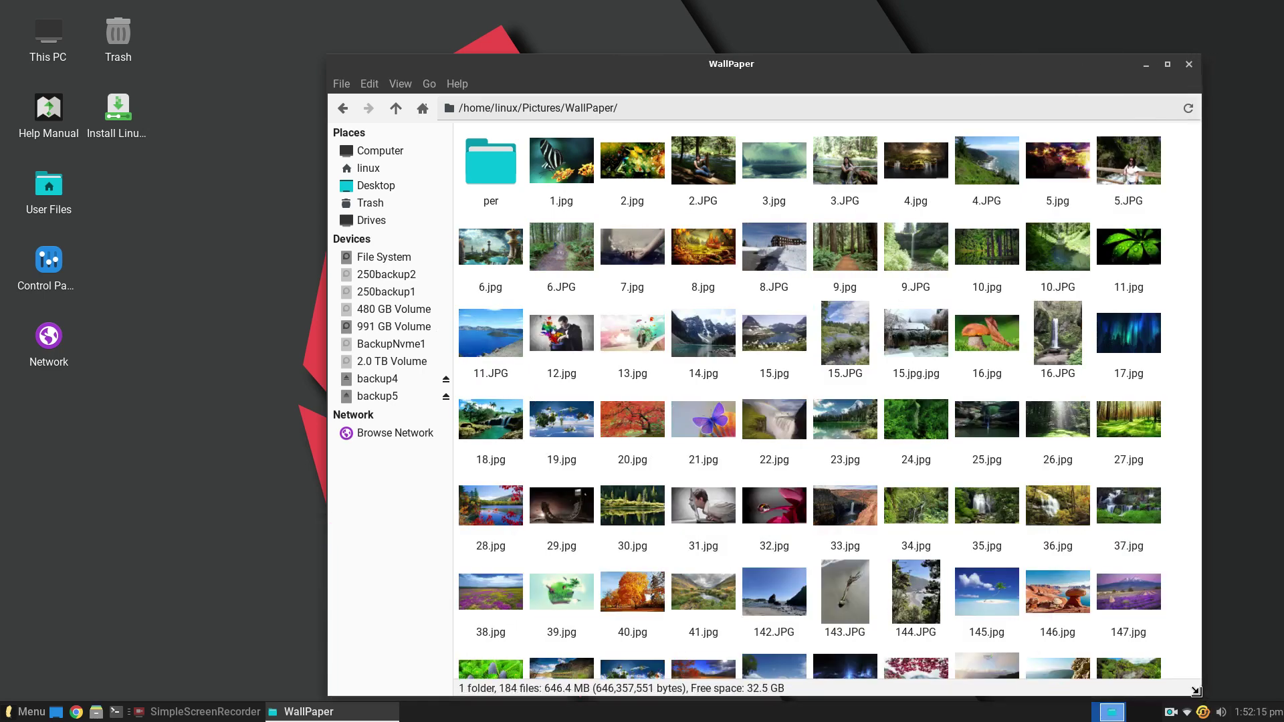
{"action": "left_click", "coordinate": [1196, 691]}
{"action": "left_click_drag", "start_coordinate": [860, 76], "coordinate": [759, 9]}
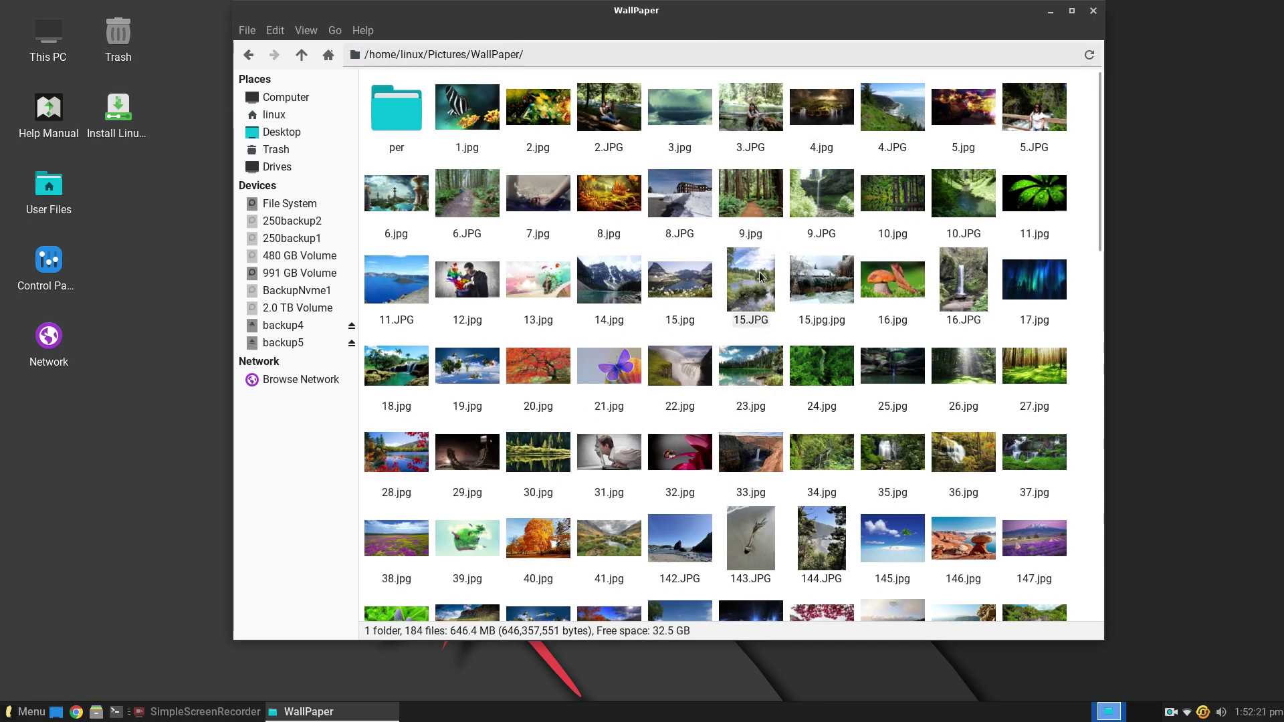
Step: Check the available view options and zoom the wallpaper thumbnails out and in, ending at twelve per row
{"action": "left_click", "coordinate": [308, 30]}
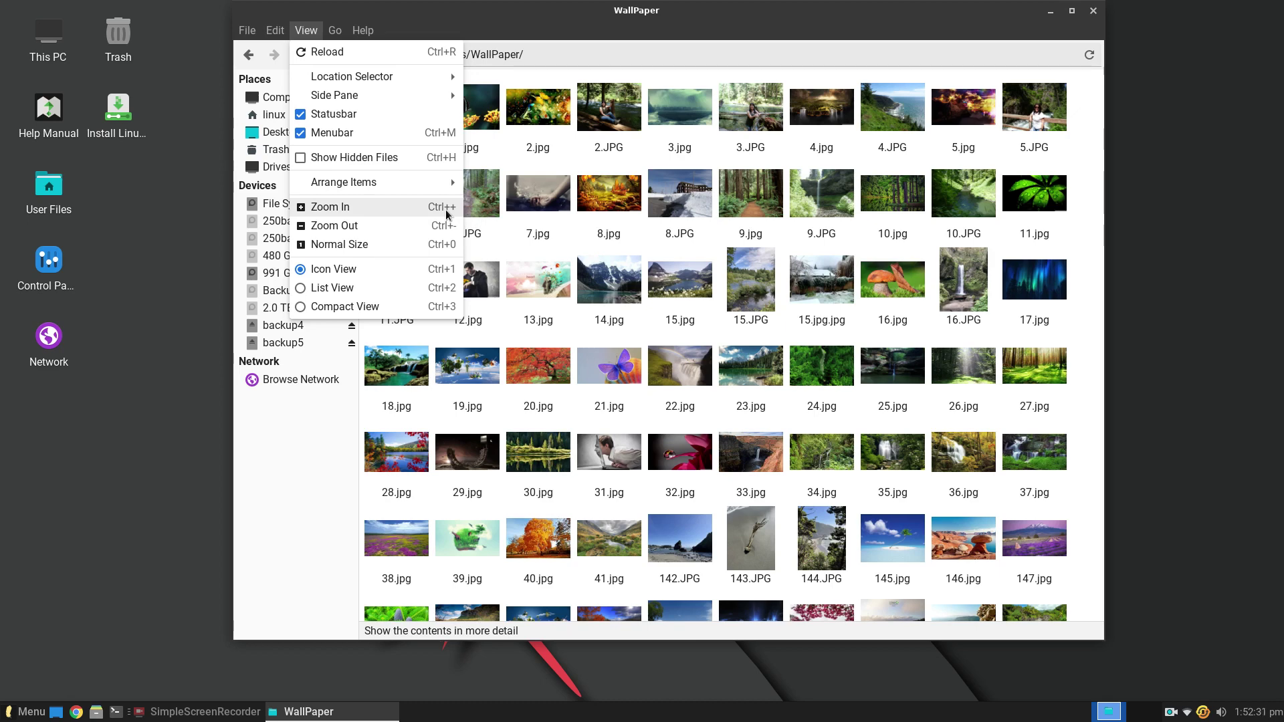
{"action": "left_click", "coordinate": [775, 241]}
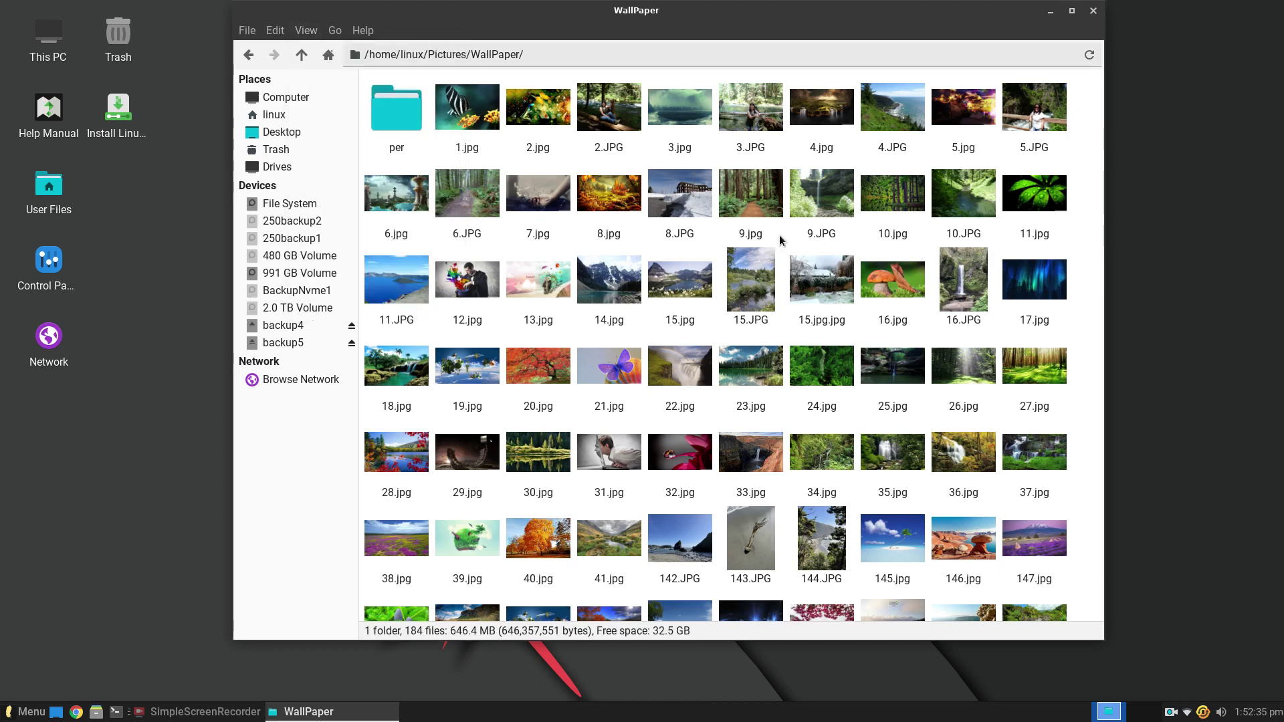
{"action": "scroll", "coordinate": [780, 236], "scroll_direction": "down", "scroll_amount": 5}
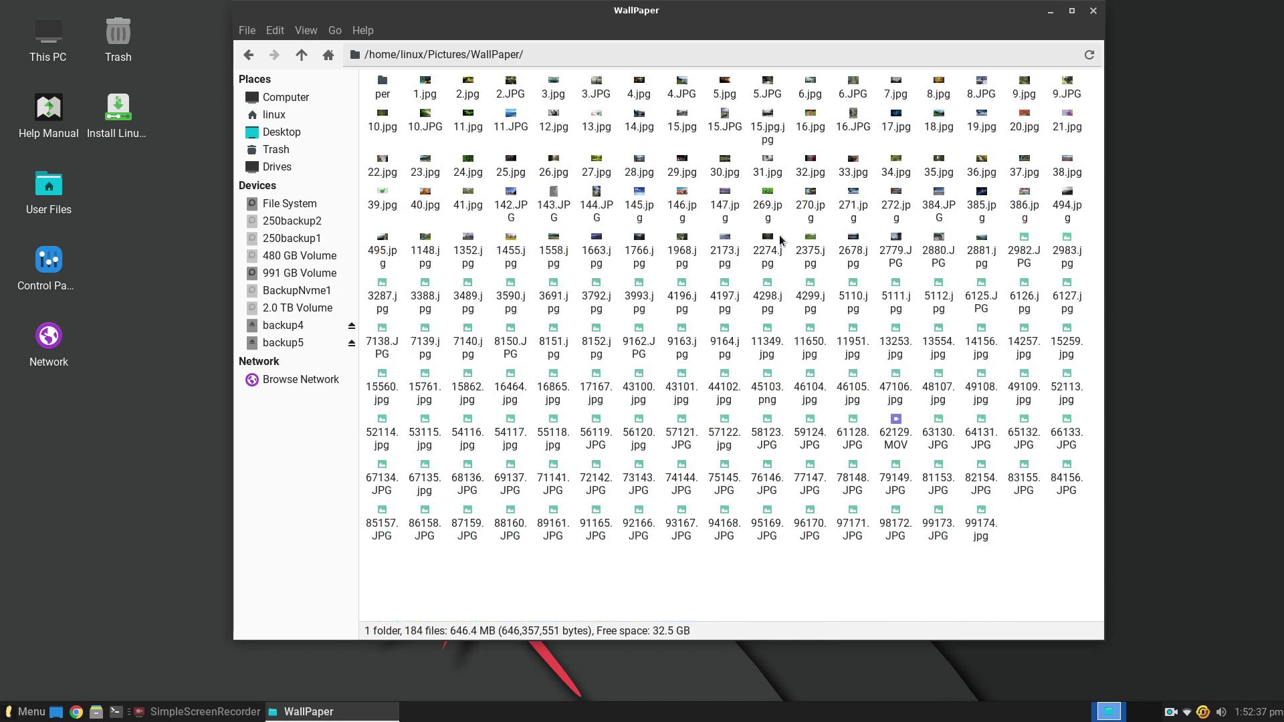
{"action": "scroll", "coordinate": [780, 235], "scroll_direction": "up", "scroll_amount": 5}
{"action": "scroll", "coordinate": [780, 241], "scroll_direction": "down", "scroll_amount": 3}
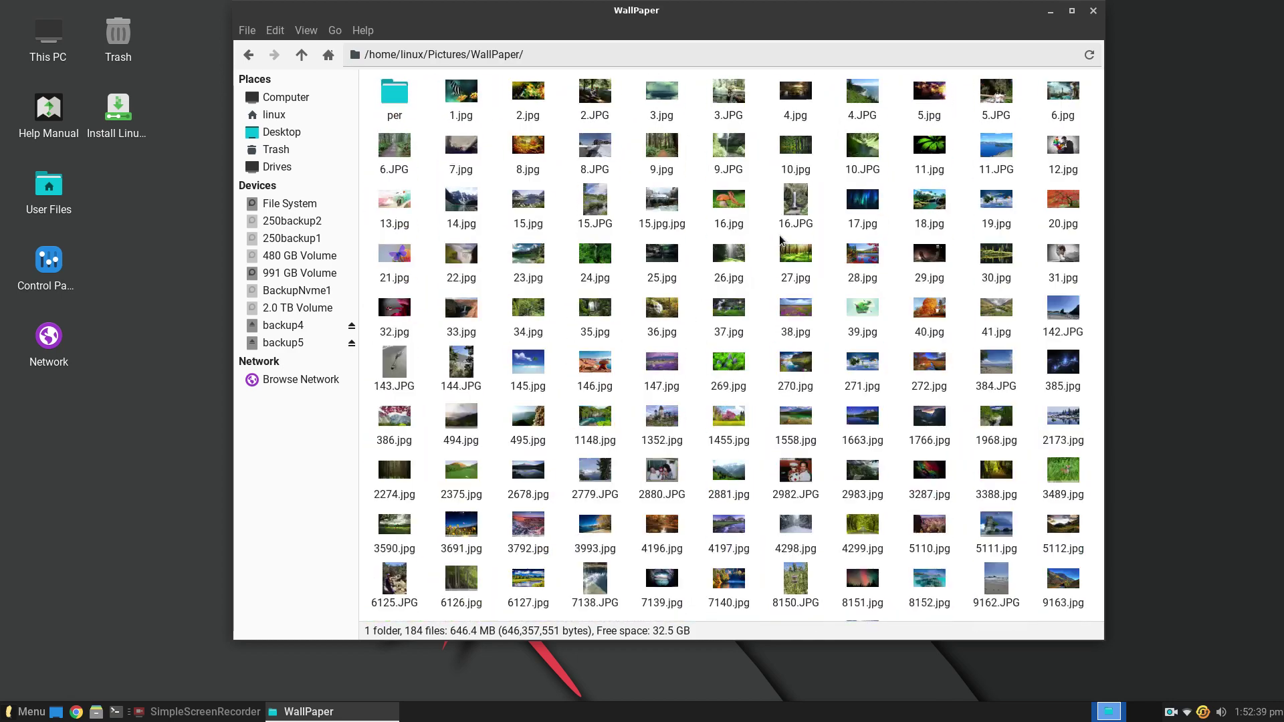
{"action": "scroll", "coordinate": [777, 243], "scroll_direction": "up", "scroll_amount": 1}
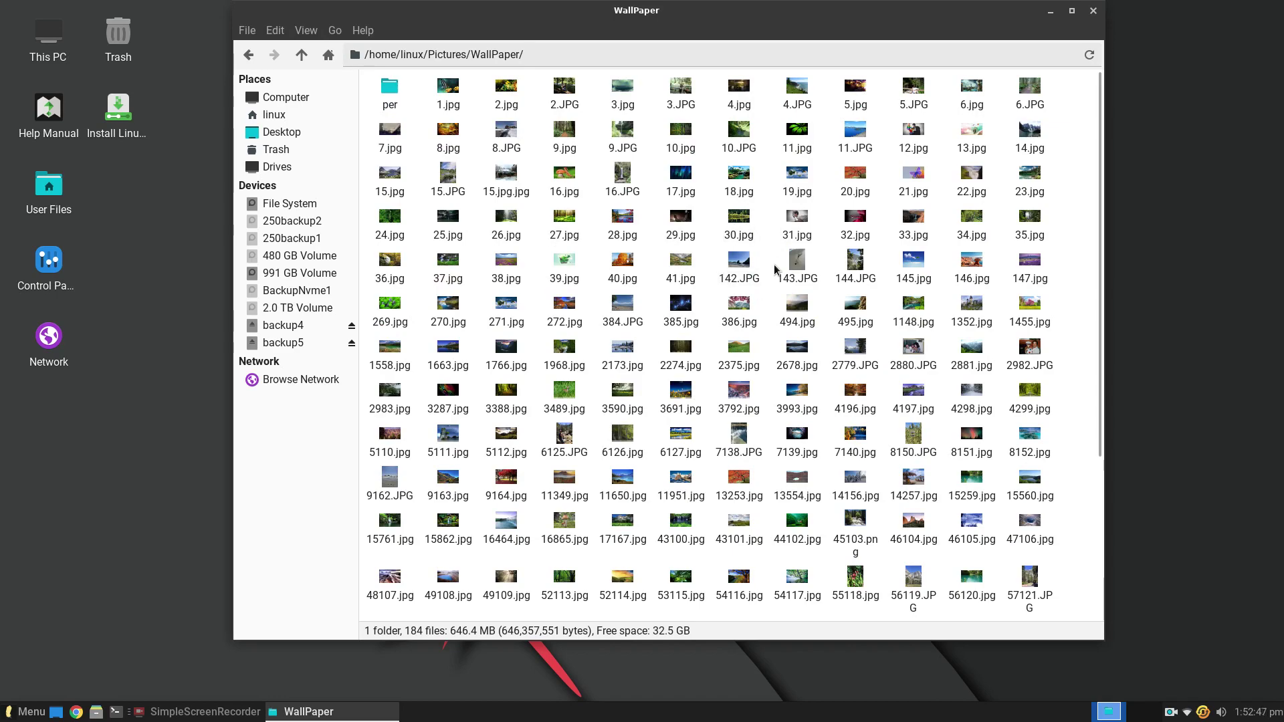
Step: Look through the small wallpaper thumbnails and enlarge them to ten per row
{"action": "scroll", "coordinate": [770, 278], "scroll_direction": "down", "scroll_amount": 5}
{"action": "scroll", "coordinate": [772, 271], "scroll_direction": "up", "scroll_amount": 5}
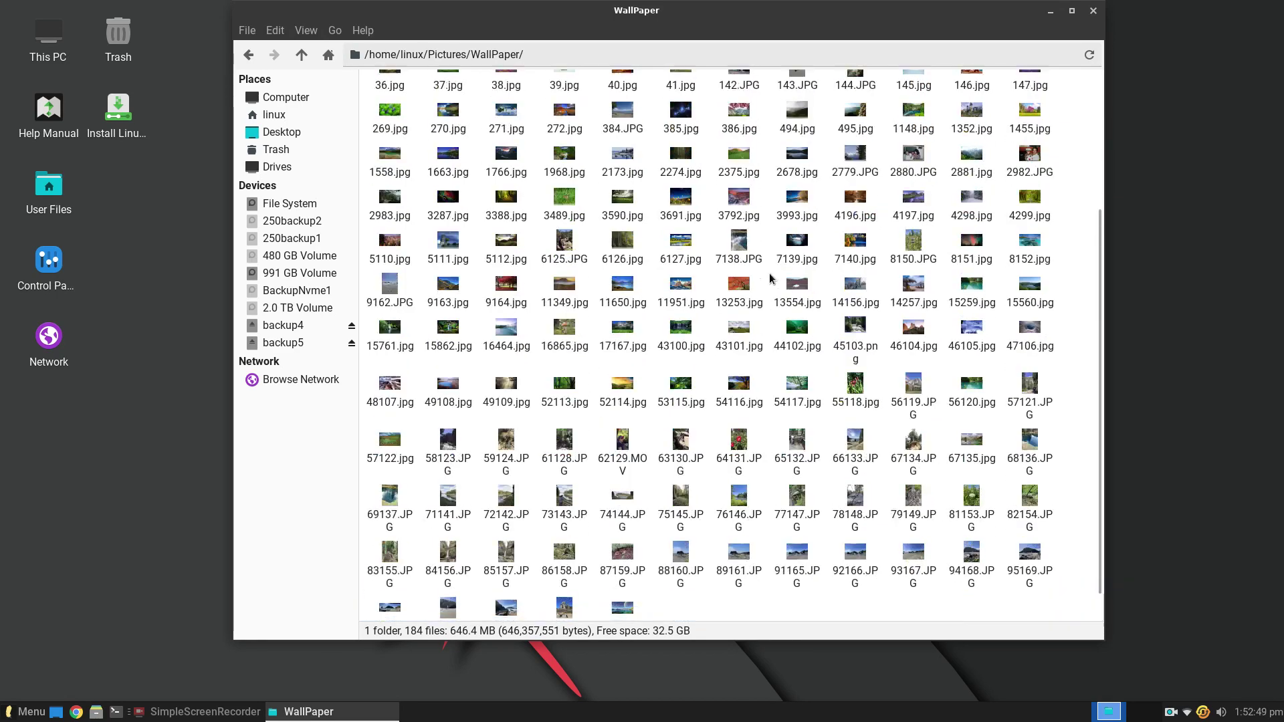
{"action": "scroll", "coordinate": [771, 264], "scroll_direction": "down", "scroll_amount": 3}
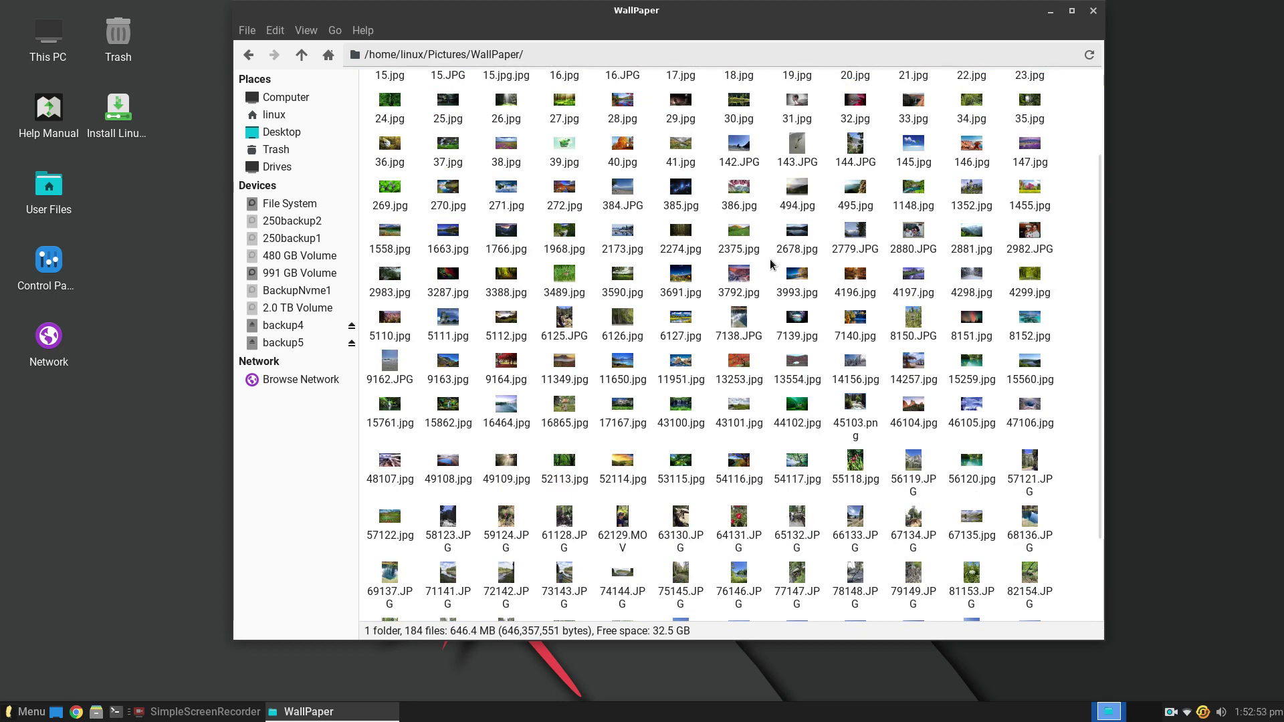
{"action": "scroll", "coordinate": [769, 259], "scroll_direction": "up", "scroll_amount": 2}
{"action": "scroll", "coordinate": [769, 261], "scroll_direction": "up", "scroll_amount": 1}
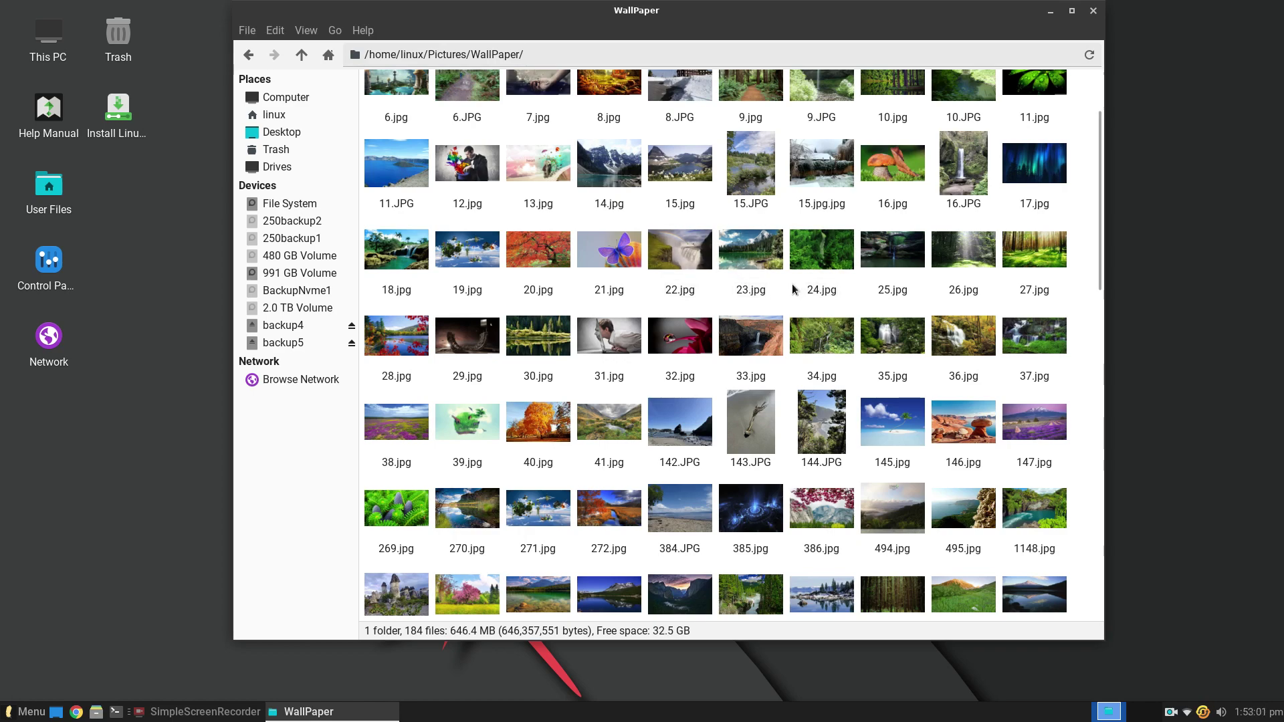
Step: Browse up and down through the enlarged thumbnails in the WallPaper folder, ending near the first images
{"action": "scroll", "coordinate": [792, 283], "scroll_direction": "down", "scroll_amount": 5}
{"action": "scroll", "coordinate": [793, 287], "scroll_direction": "up", "scroll_amount": 4}
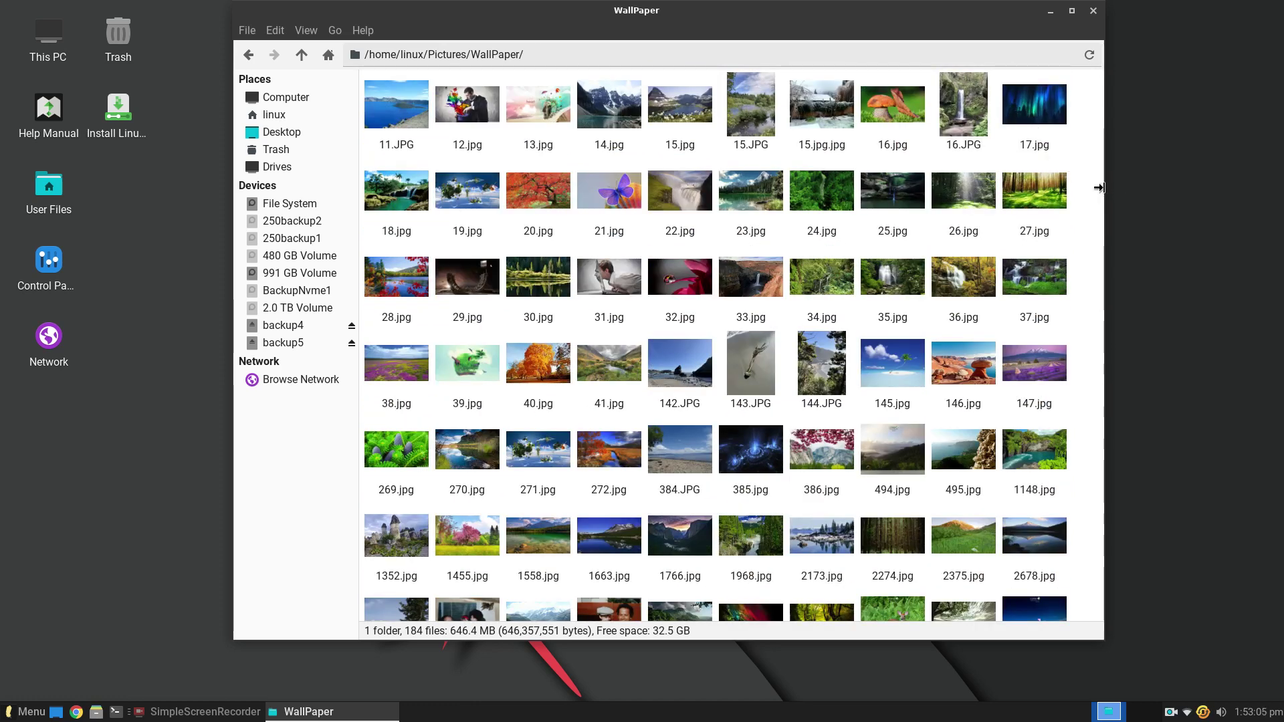
{"action": "left_click_drag", "start_coordinate": [1098, 210], "coordinate": [1101, 262]}
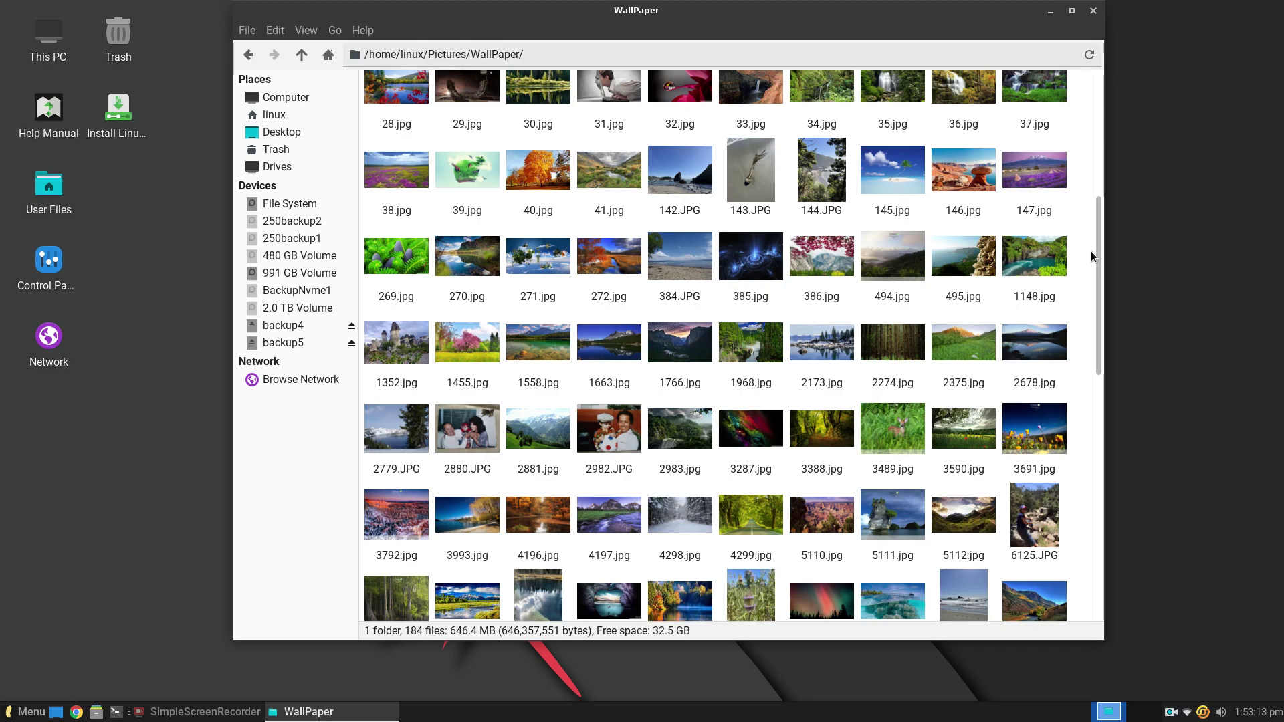
{"action": "left_click_drag", "start_coordinate": [1097, 251], "coordinate": [1102, 196]}
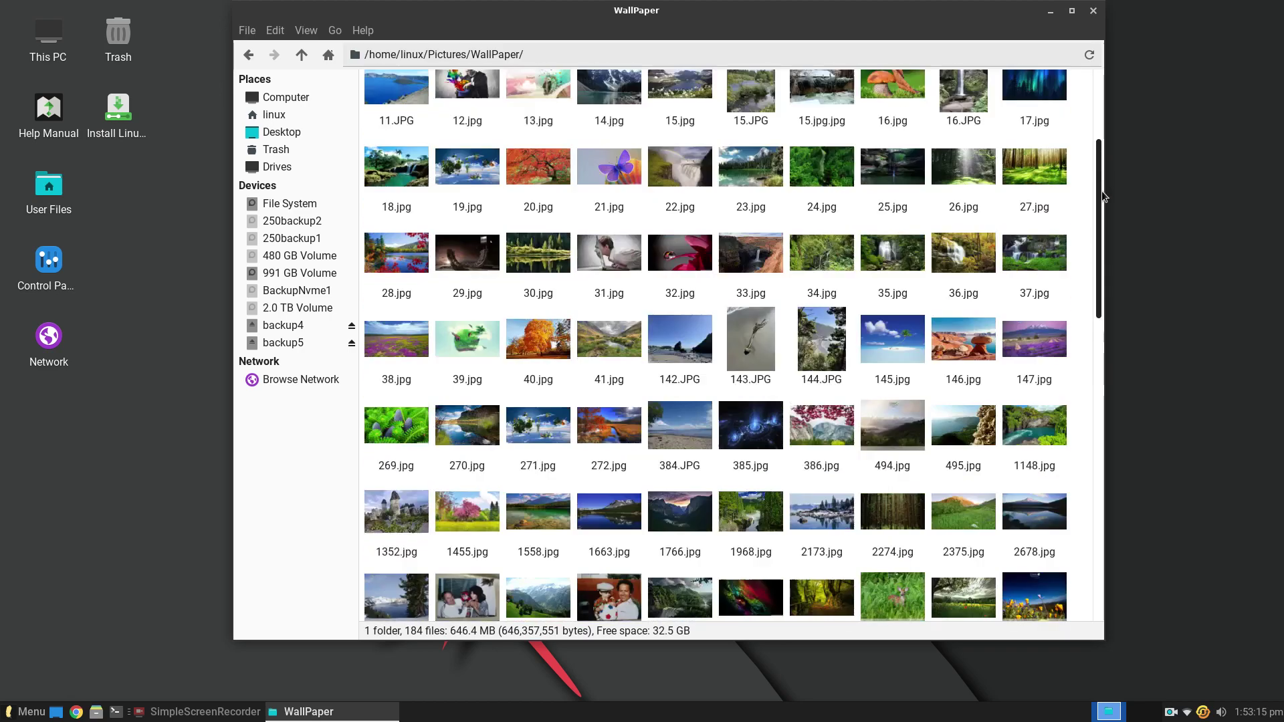
{"action": "scroll", "coordinate": [802, 225], "scroll_direction": "down", "scroll_amount": 3}
{"action": "scroll", "coordinate": [802, 225], "scroll_direction": "up", "scroll_amount": 4}
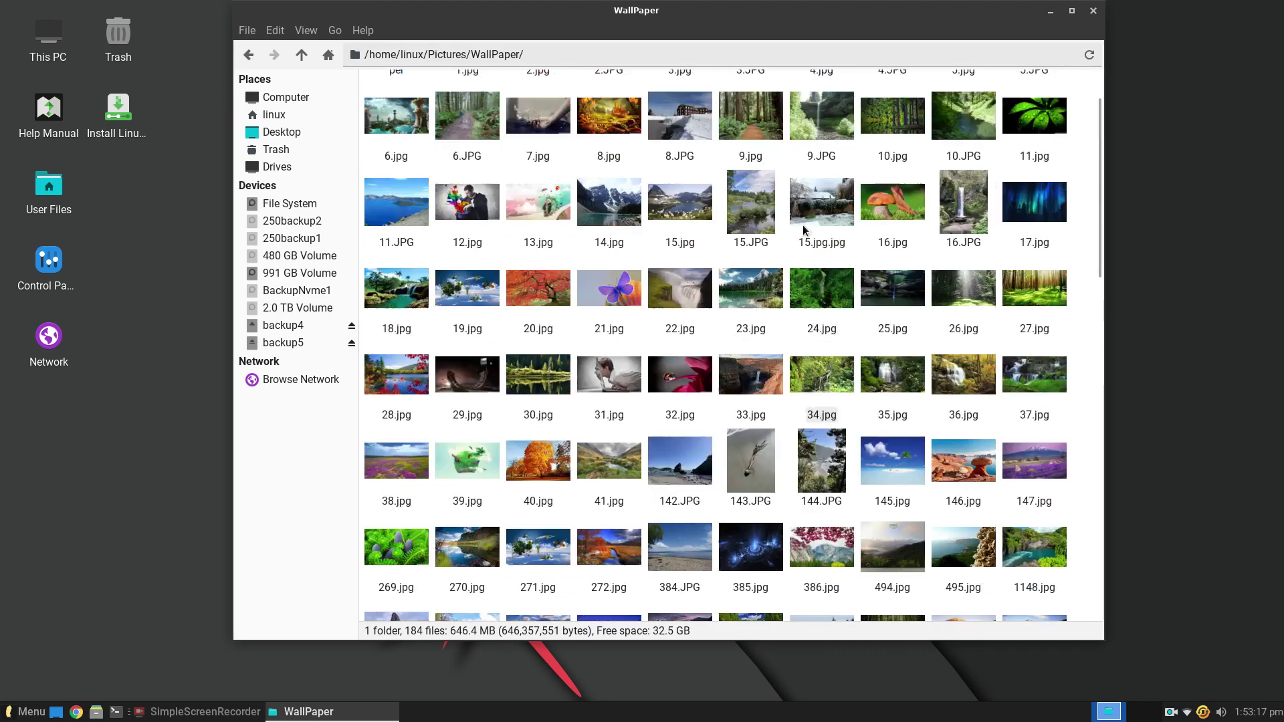
{"action": "scroll", "coordinate": [803, 224], "scroll_direction": "down", "scroll_amount": 5}
{"action": "scroll", "coordinate": [803, 225], "scroll_direction": "up", "scroll_amount": 6}
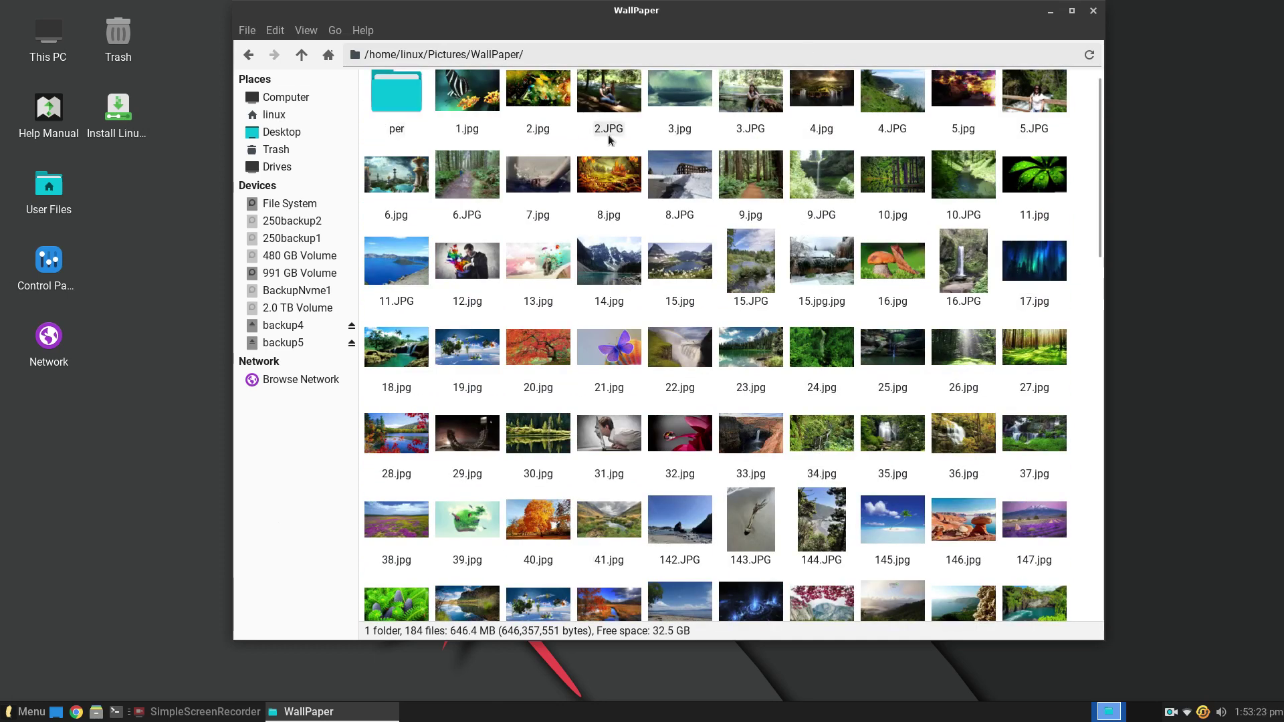
Step: Set 16.jpg as the desktop wallpaper, minimize the file manager to view it, and restore the window
{"action": "right_click", "coordinate": [882, 264]}
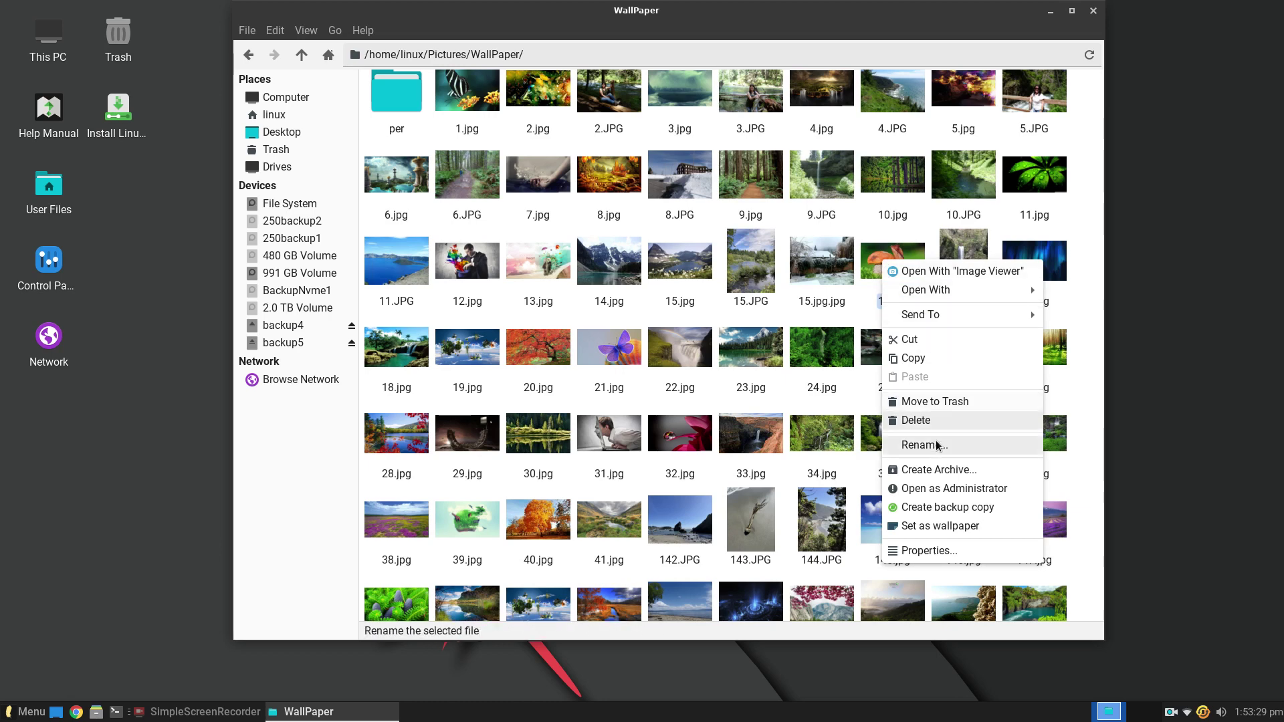
{"action": "left_click", "coordinate": [943, 530]}
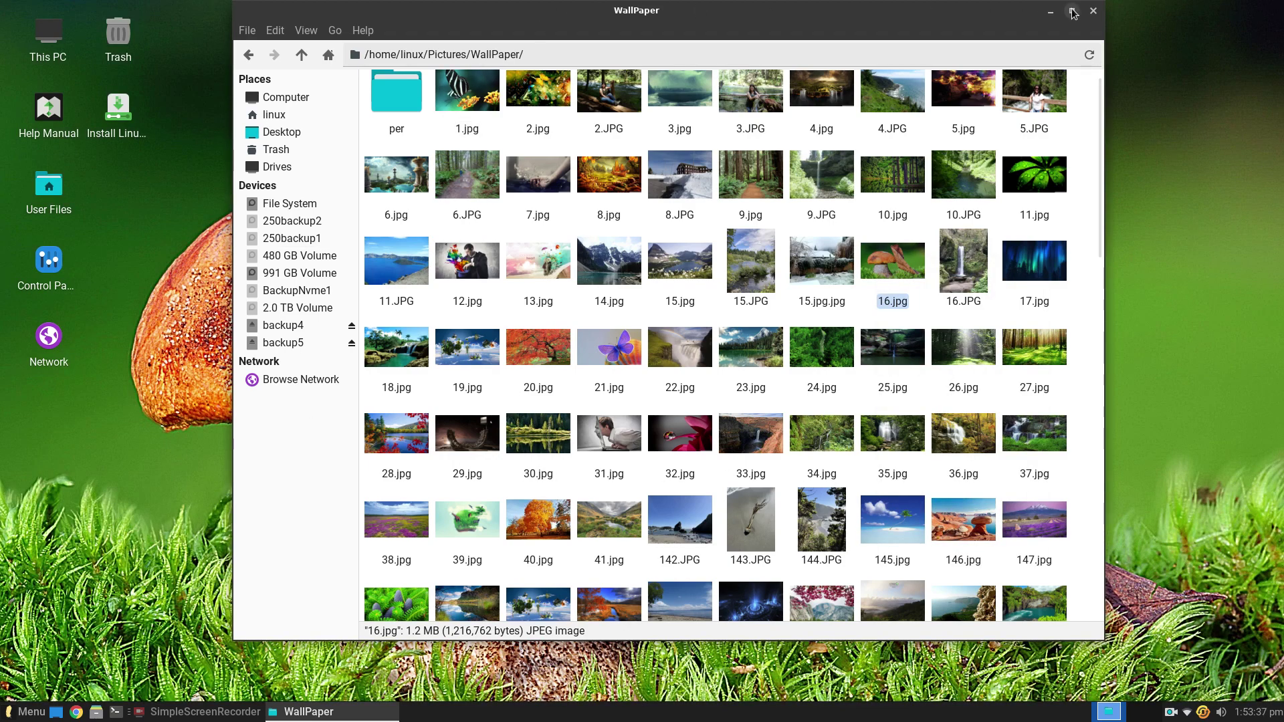
{"action": "left_click", "coordinate": [1050, 12]}
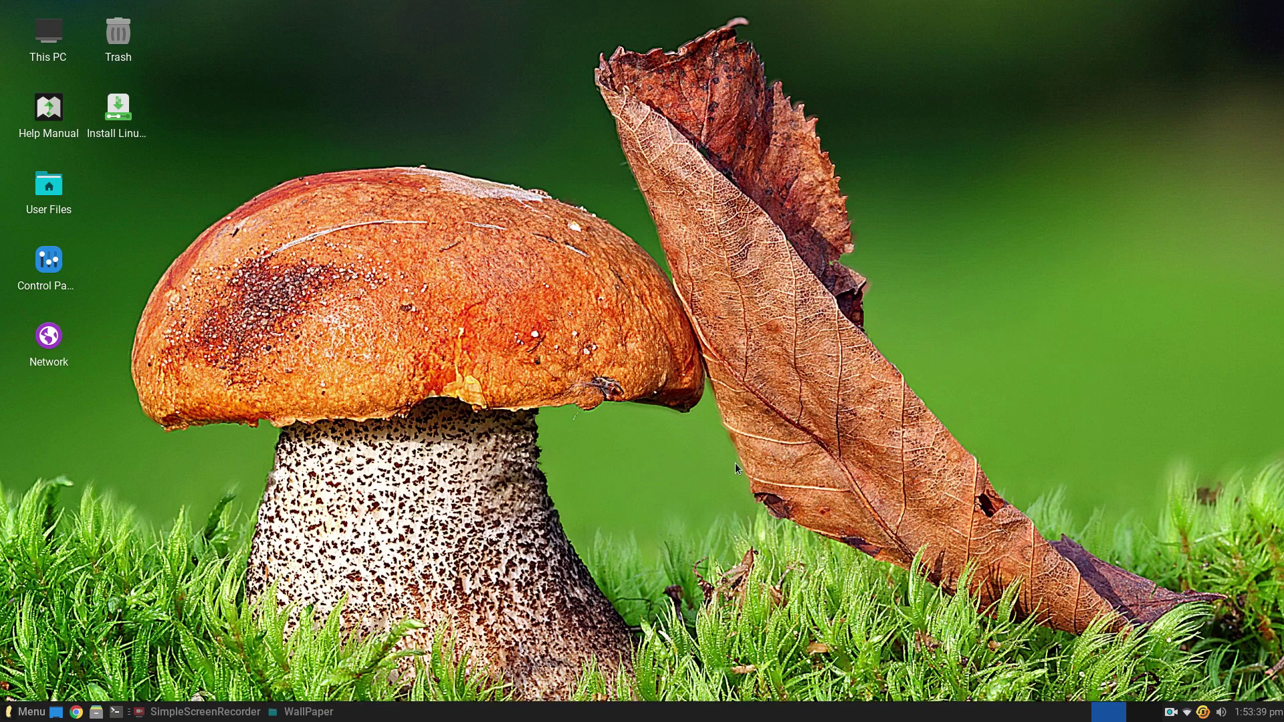
{"action": "left_click", "coordinate": [304, 712]}
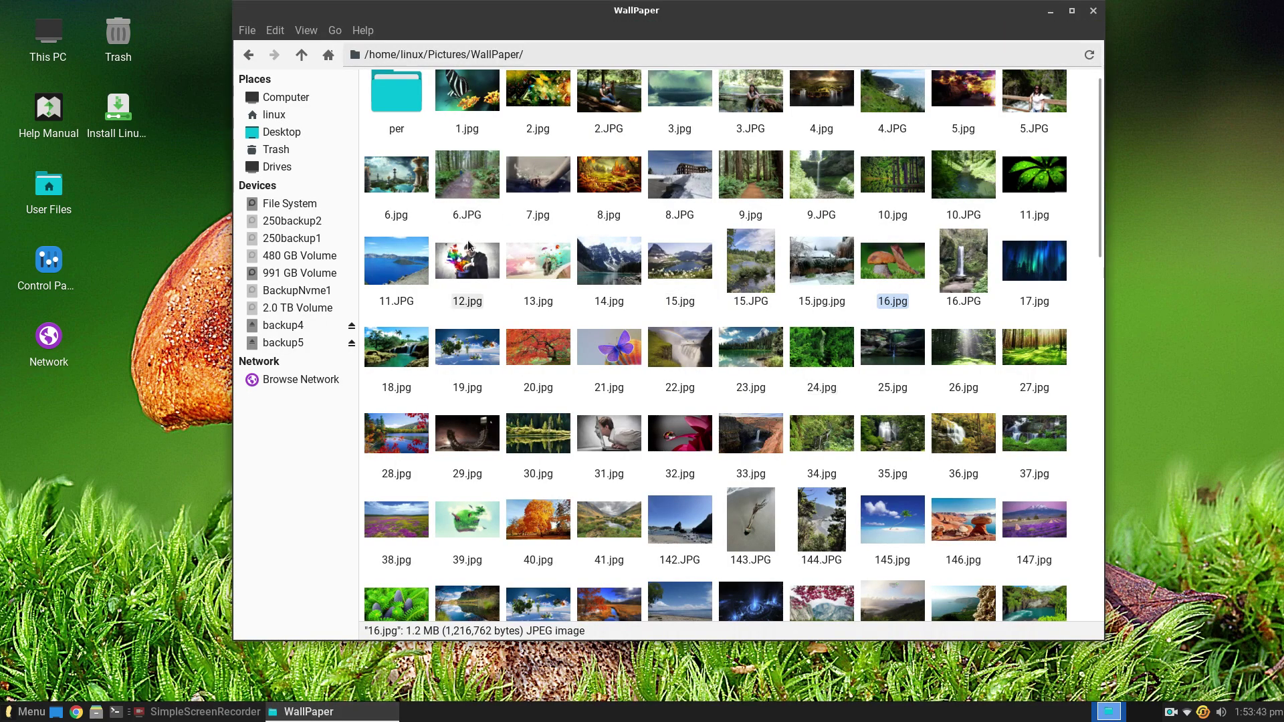
Step: Set 12.jpg as the desktop wallpaper, minimize the file manager to view it, and restore the window
{"action": "left_click", "coordinate": [474, 253]}
{"action": "right_click", "coordinate": [474, 254]}
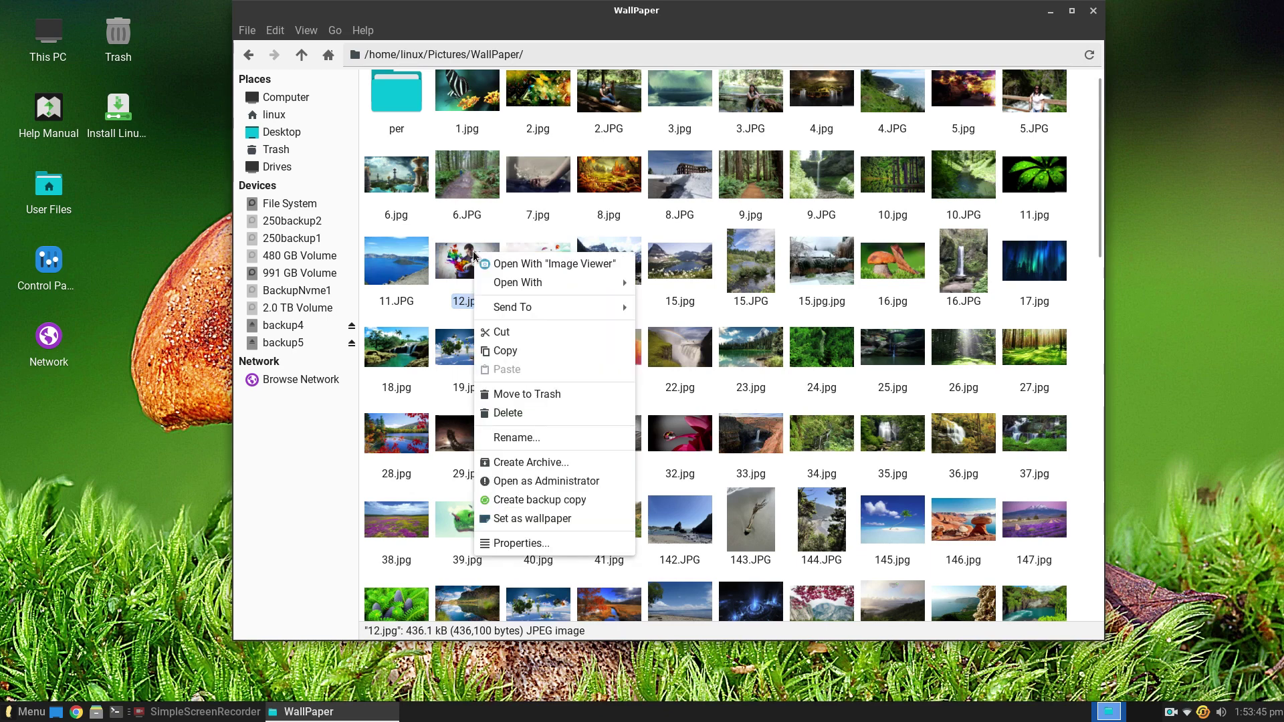
{"action": "left_click", "coordinate": [573, 520]}
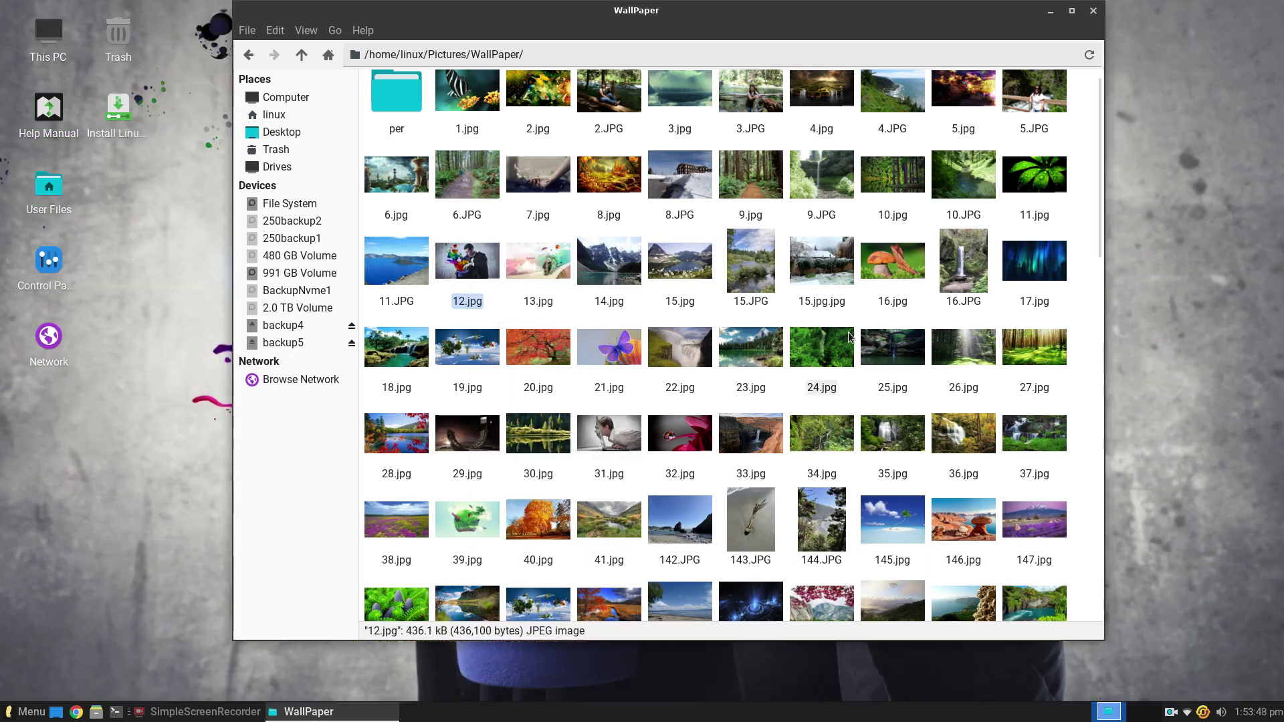
{"action": "left_click", "coordinate": [1051, 12]}
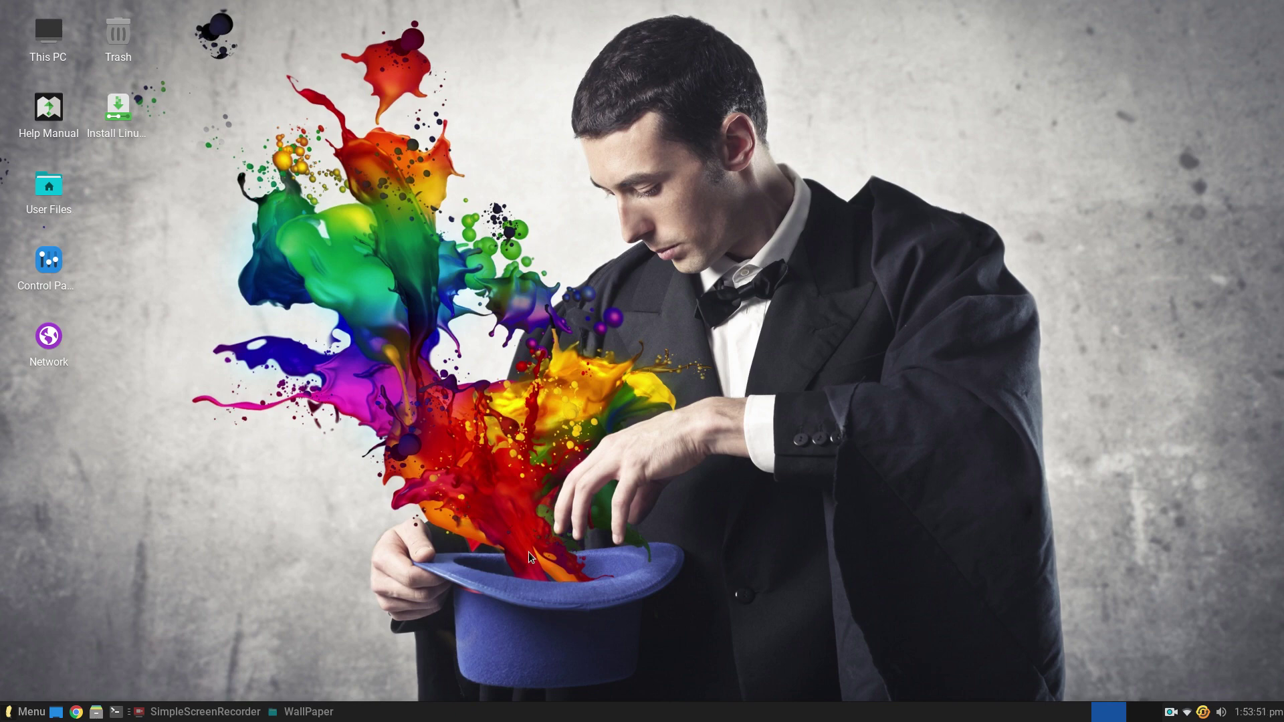
{"action": "left_click", "coordinate": [308, 712]}
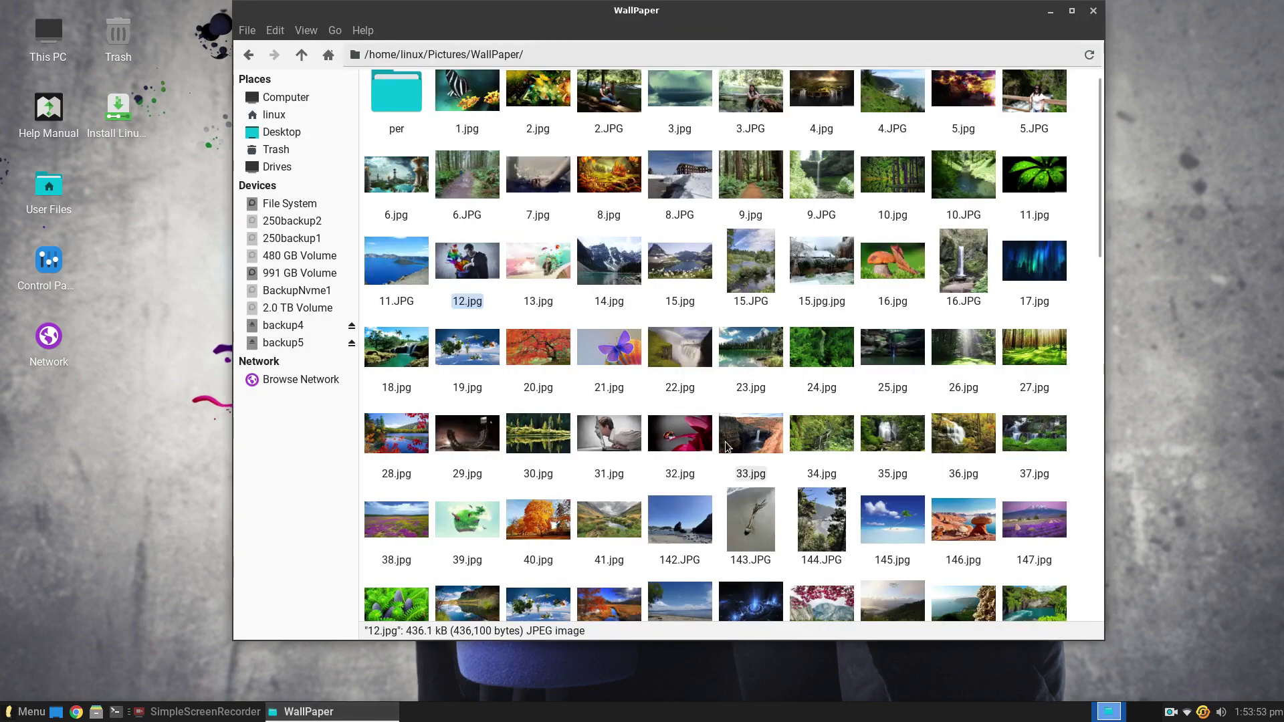
Step: Set 29.jpg as the desktop wallpaper, minimize the file manager to view it, and restore the window
{"action": "left_click", "coordinate": [464, 446]}
{"action": "right_click", "coordinate": [466, 443]}
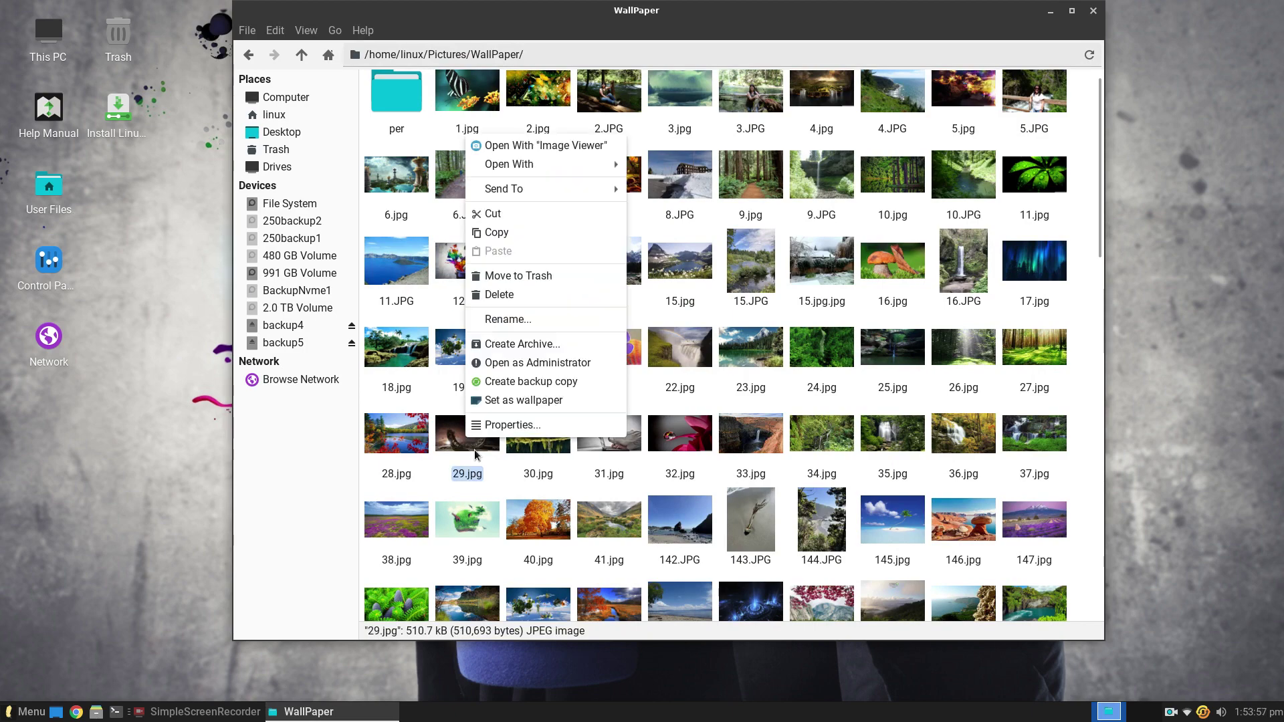
{"action": "left_click", "coordinate": [532, 403]}
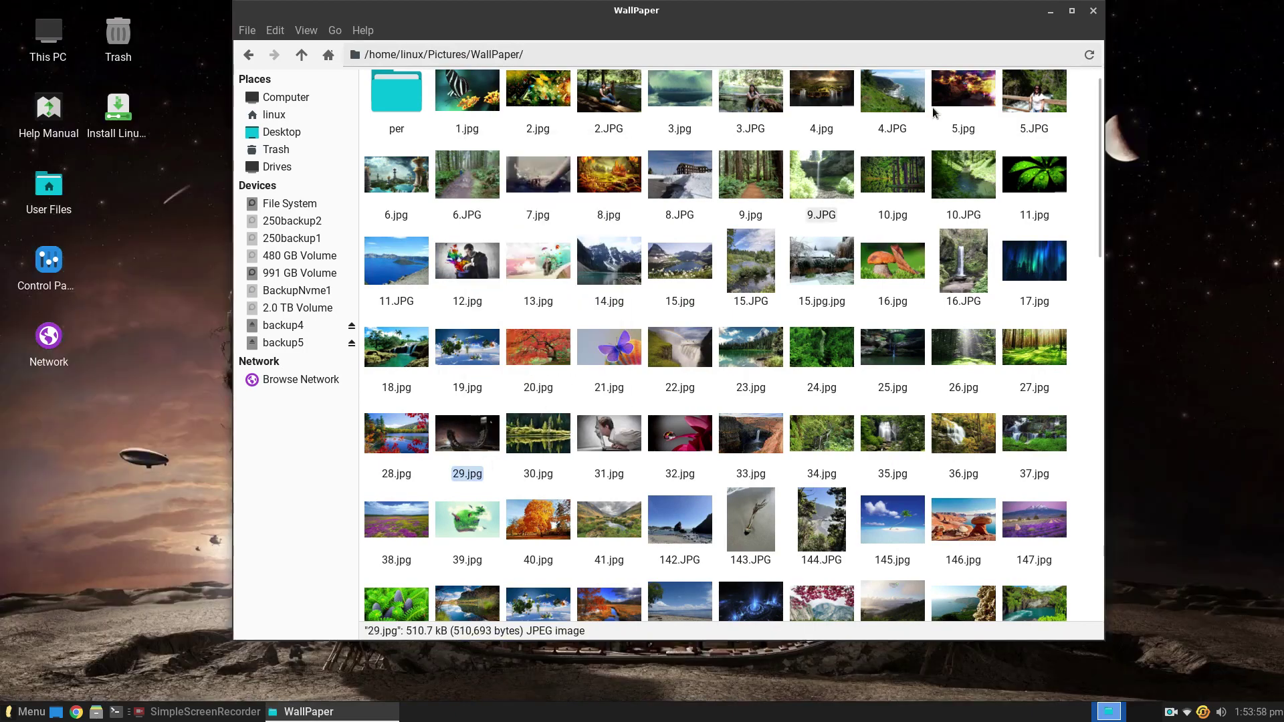
{"action": "left_click", "coordinate": [1050, 11]}
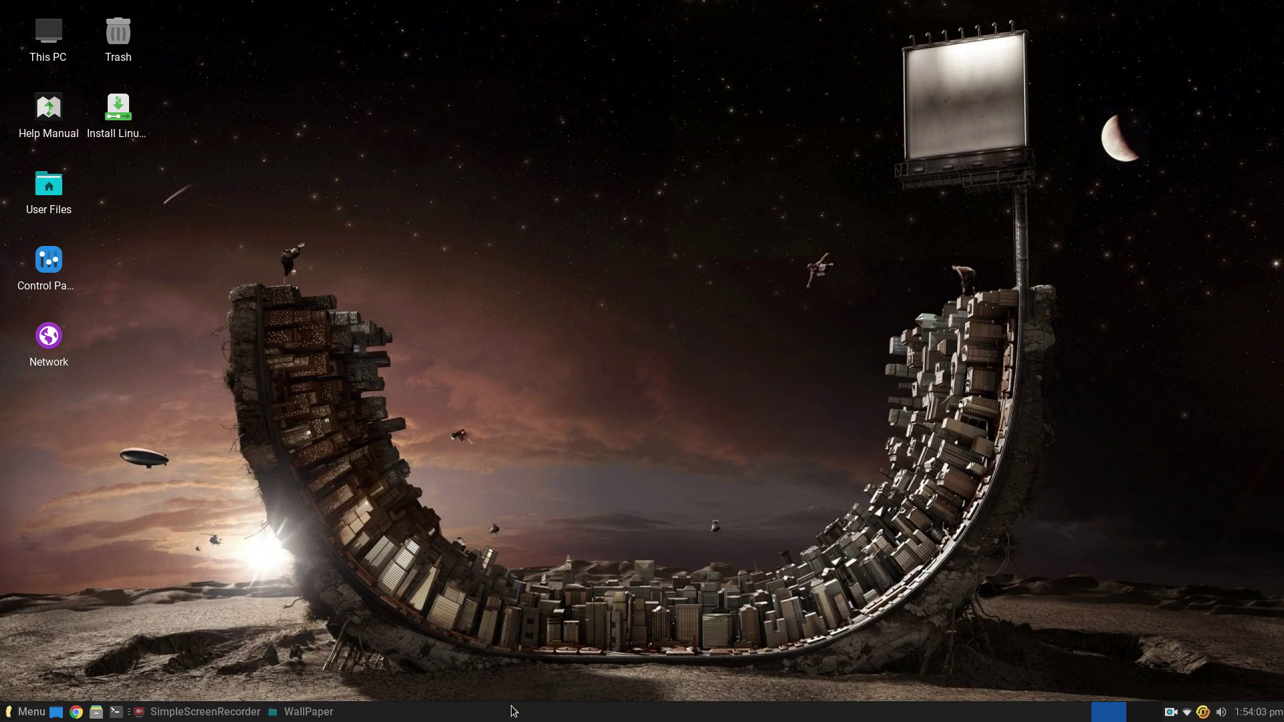
{"action": "left_click", "coordinate": [329, 713]}
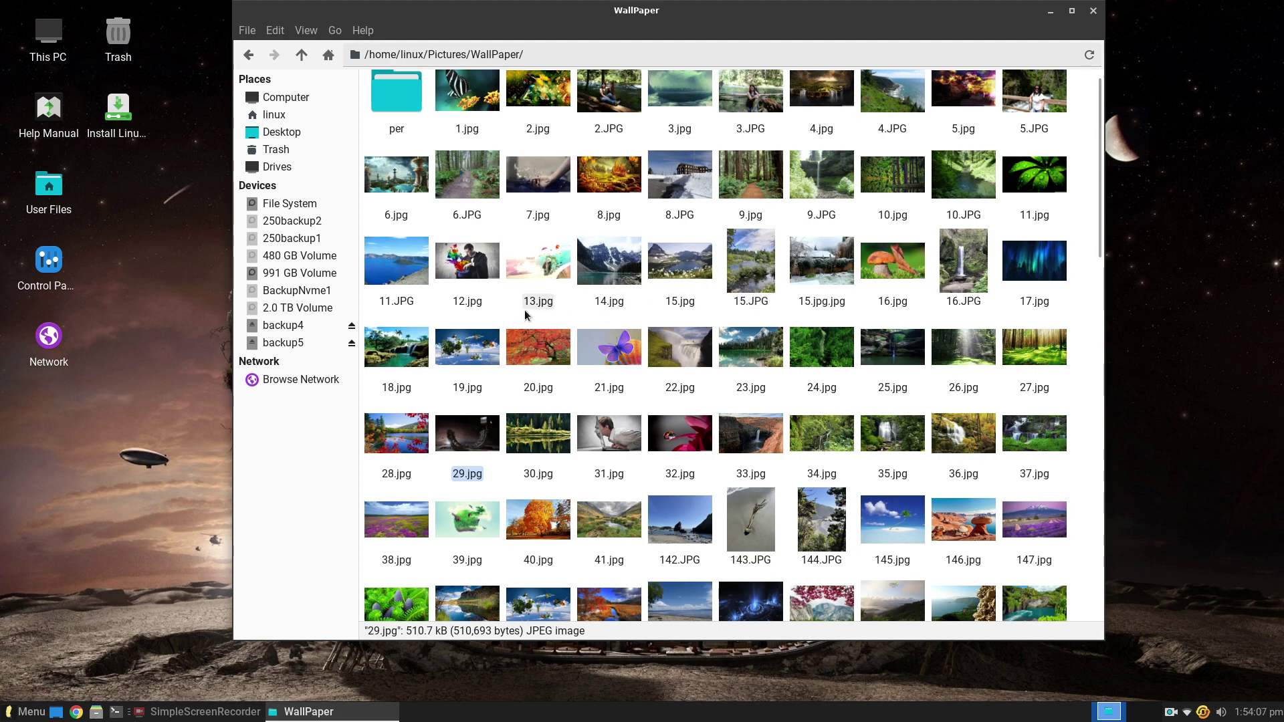
Step: Set 11.JPG as the desktop wallpaper and minimize the file manager to view the desktop
{"action": "left_click", "coordinate": [408, 265]}
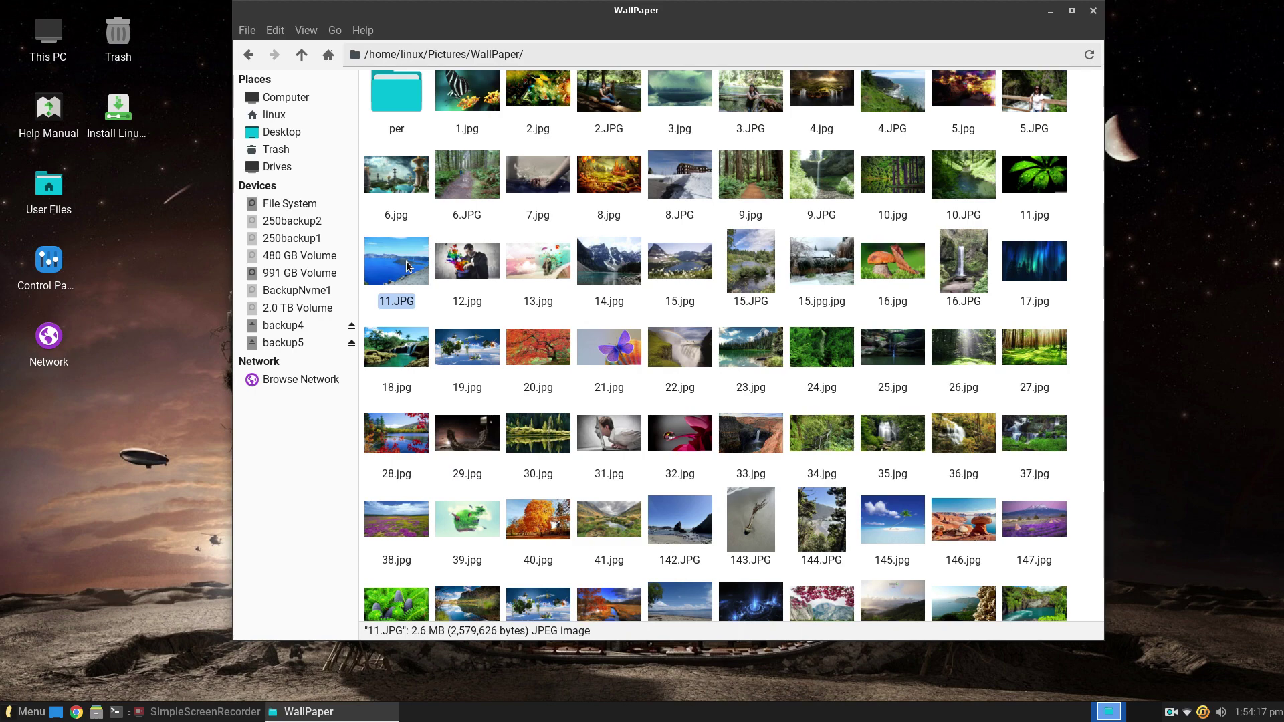
{"action": "right_click", "coordinate": [407, 266]}
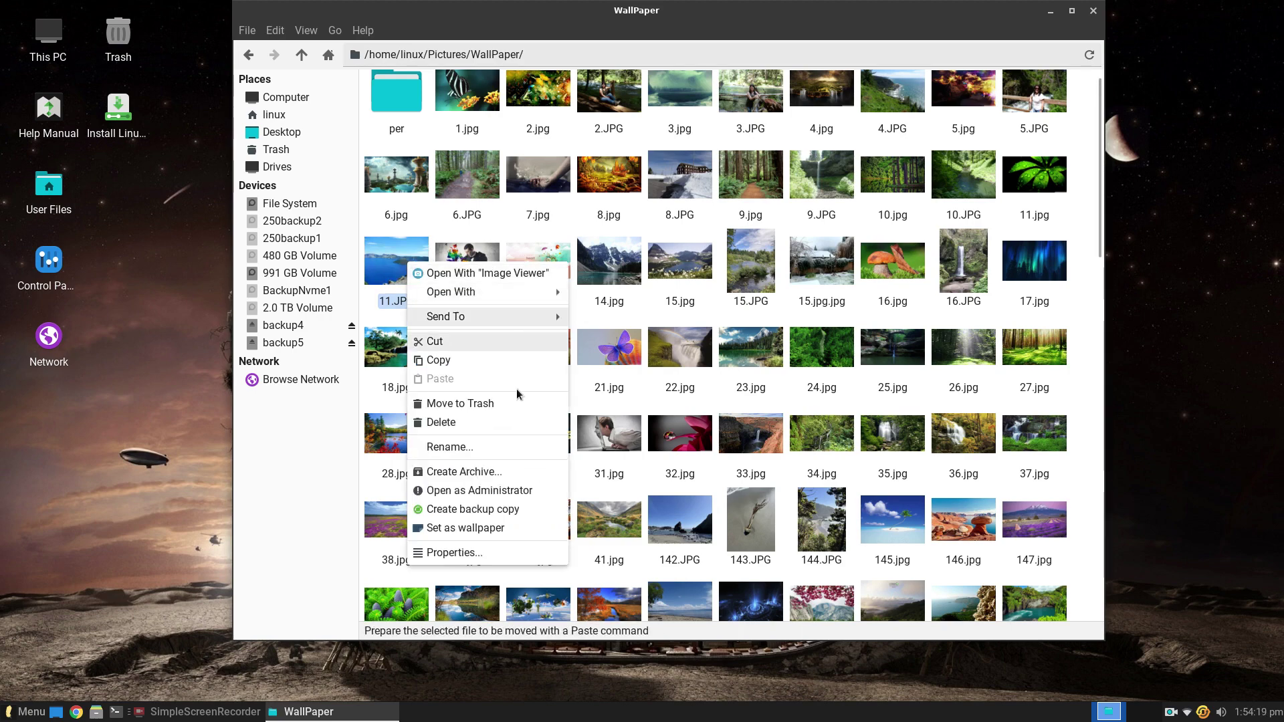
{"action": "left_click", "coordinate": [492, 528]}
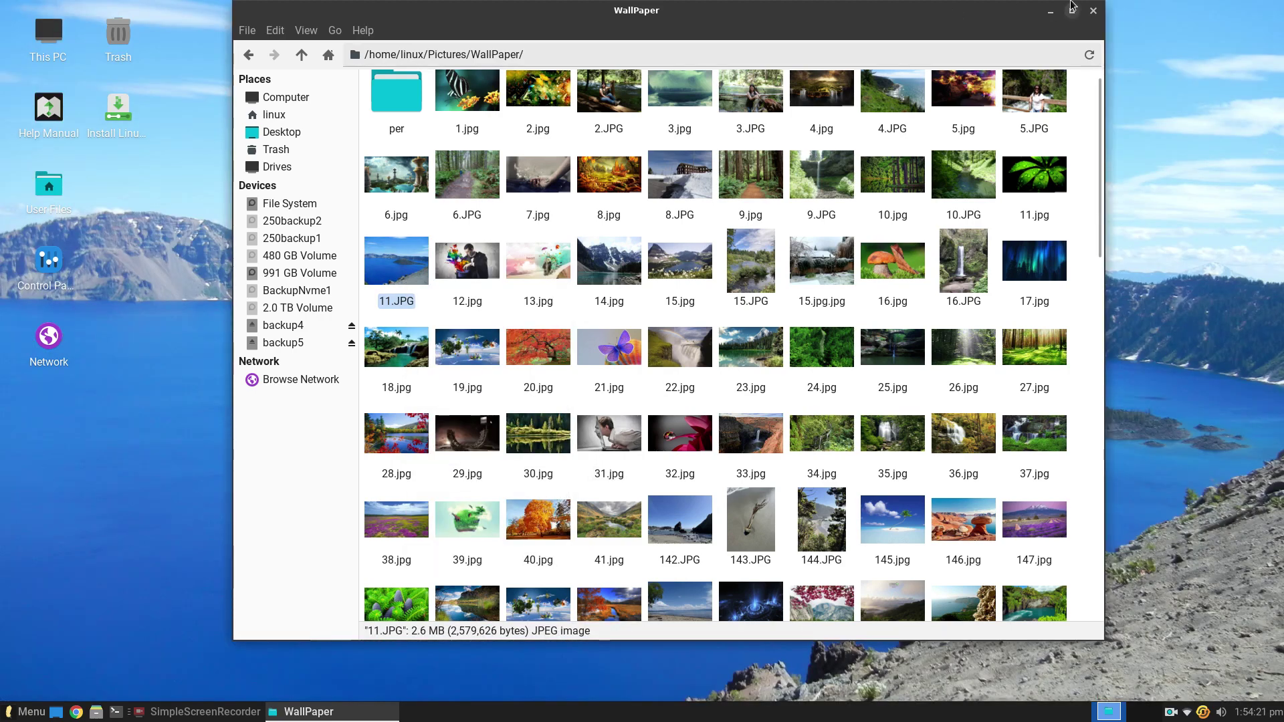
{"action": "left_click", "coordinate": [1050, 19]}
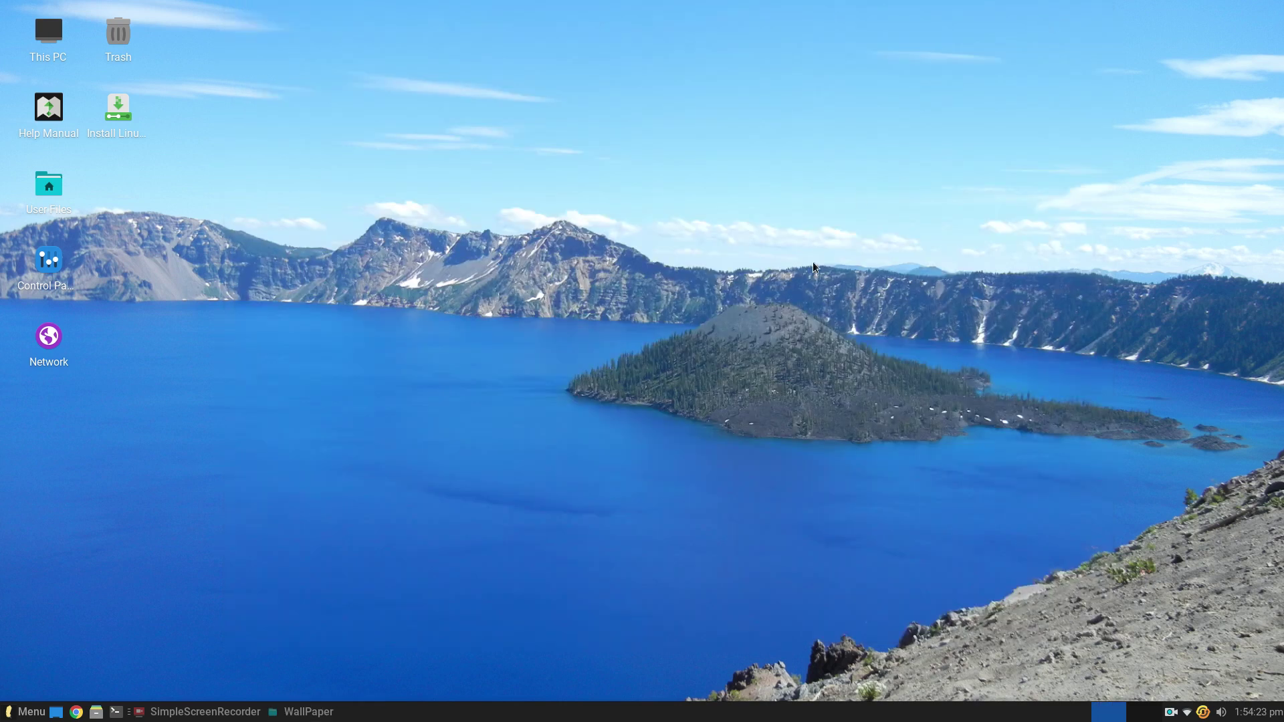
Step: Restore the file manager window and inspect the image details in the properties of 11.JPG, closing them when done
{"action": "left_click", "coordinate": [308, 712]}
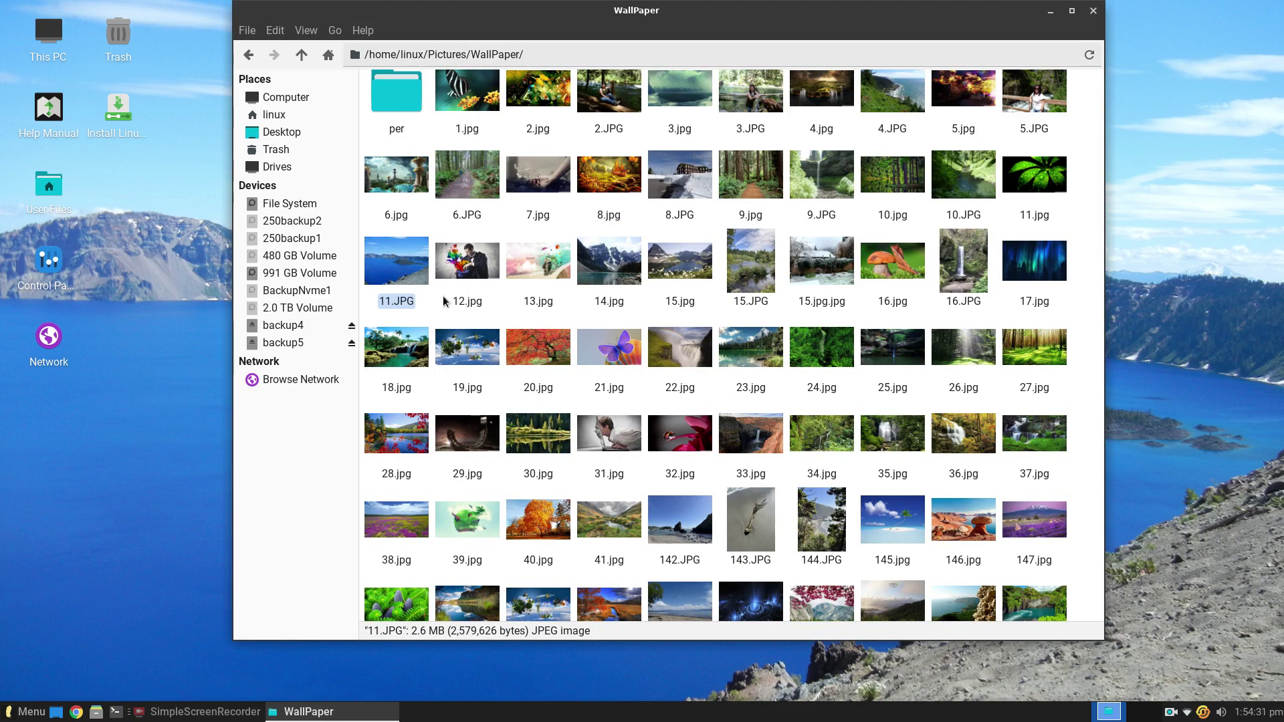
{"action": "right_click", "coordinate": [399, 262]}
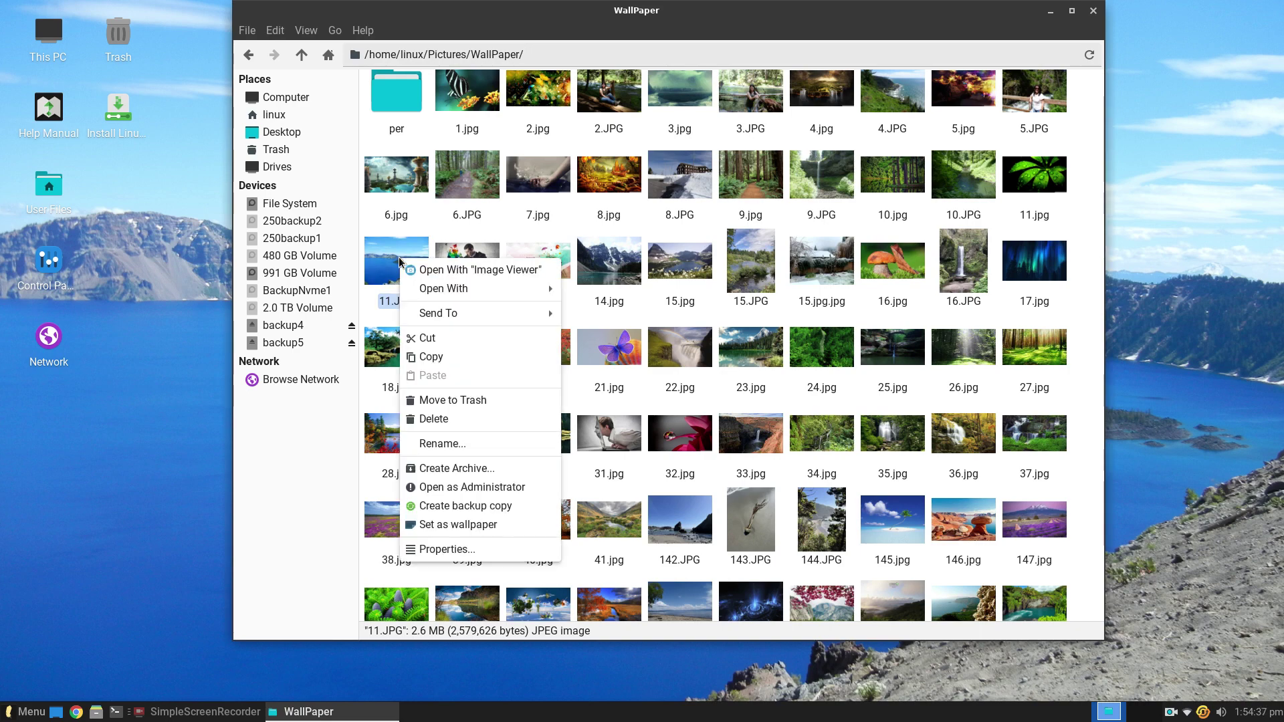
{"action": "left_click", "coordinate": [509, 549]}
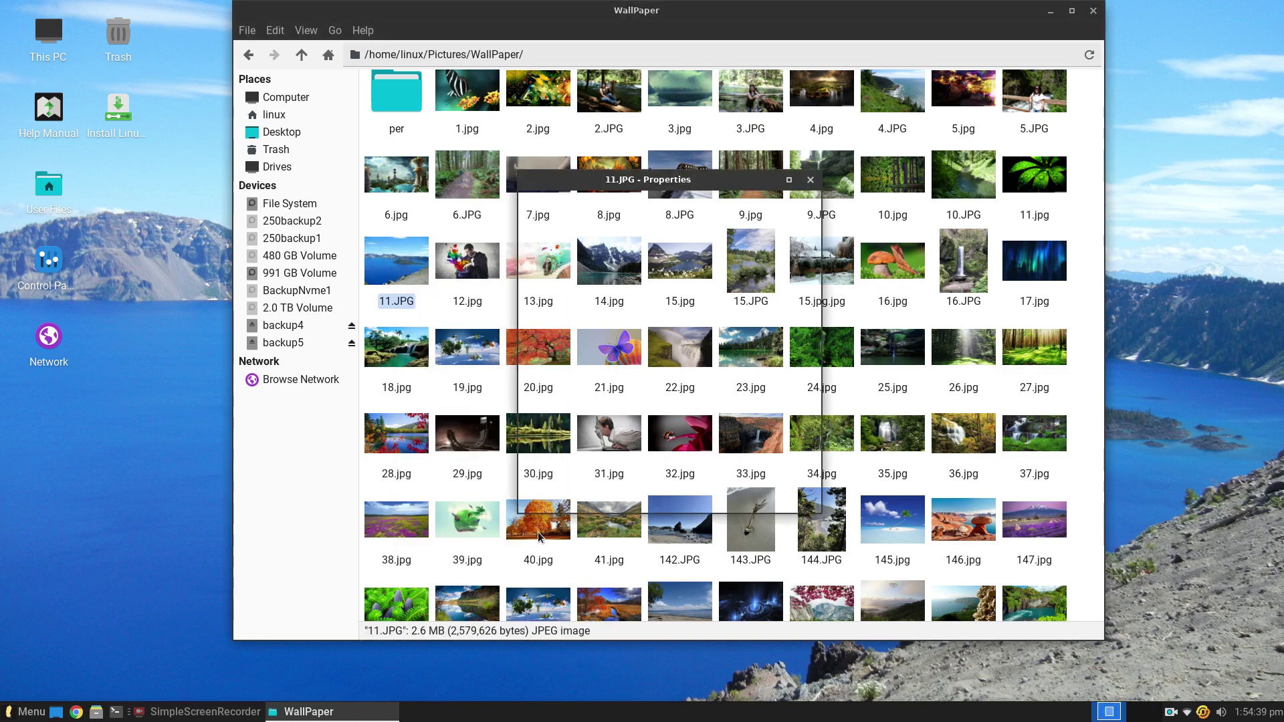
{"action": "left_click", "coordinate": [761, 211]}
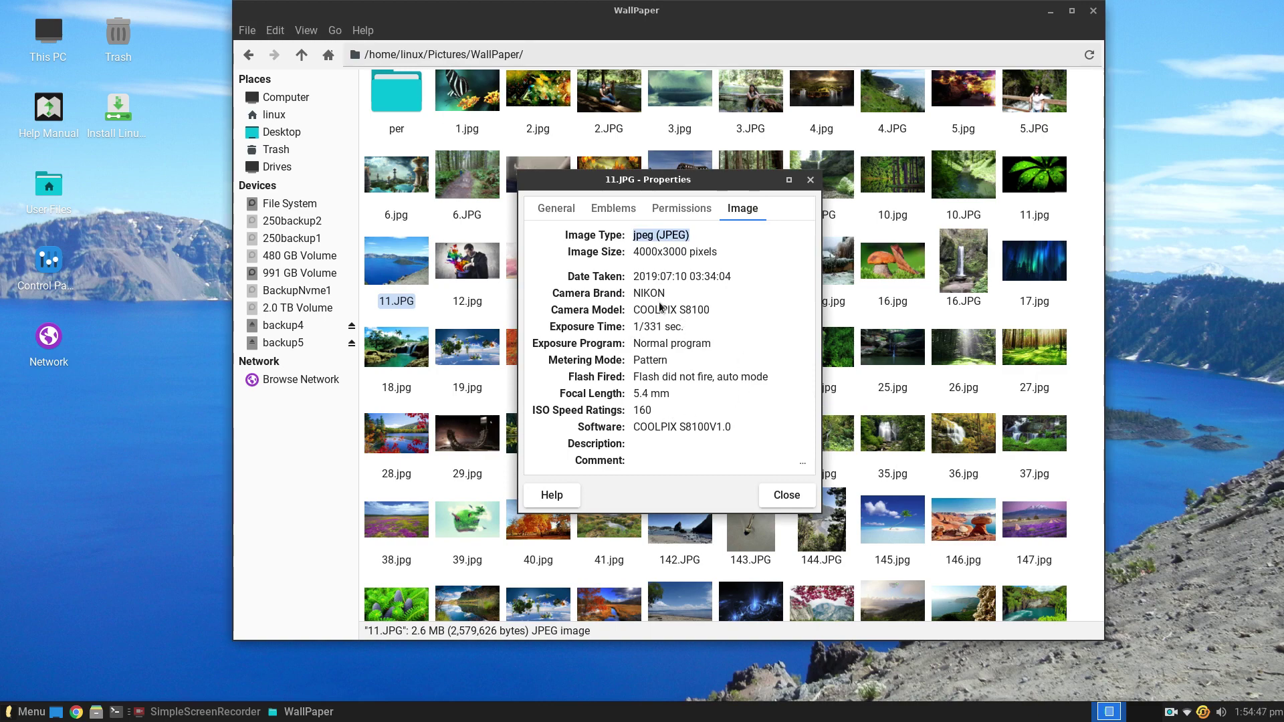
{"action": "left_click", "coordinate": [786, 495]}
Step: Find 57121.JPG further down the WallPaper folder and inspect the image details in its properties, closing them when done
{"action": "scroll", "coordinate": [817, 357], "scroll_direction": "down", "scroll_amount": 5}
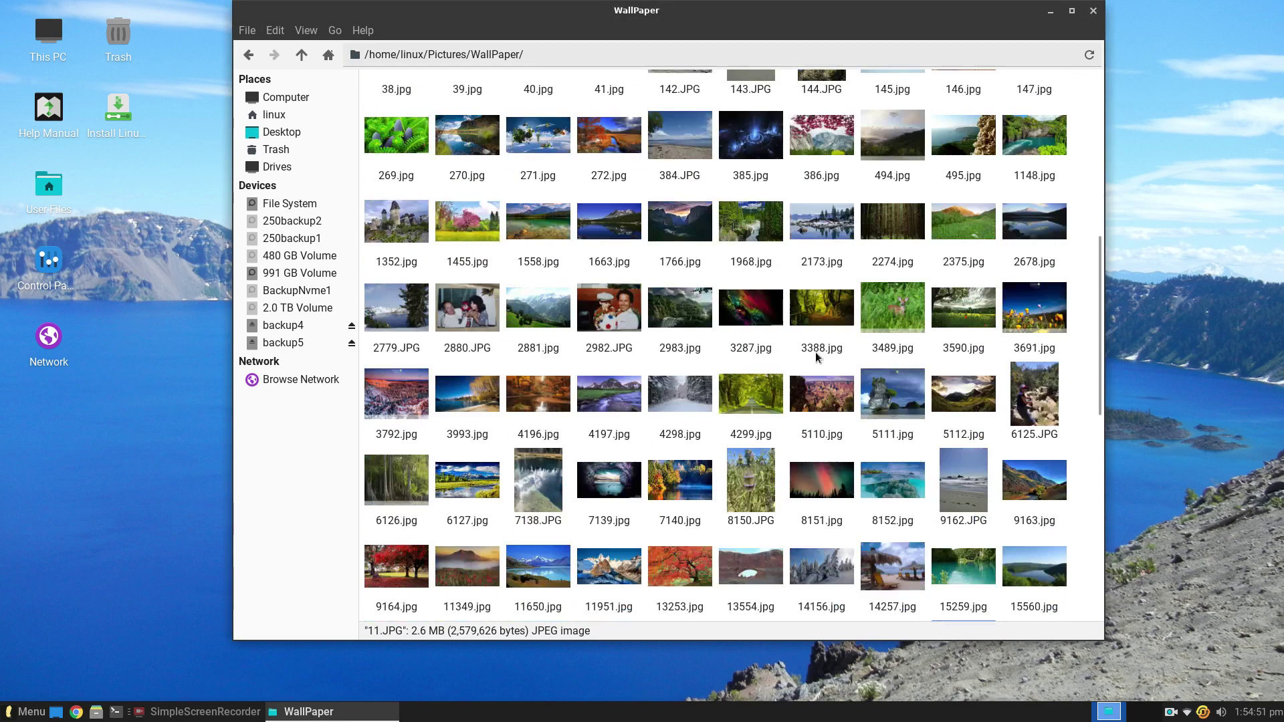
{"action": "scroll", "coordinate": [817, 358], "scroll_direction": "down", "scroll_amount": 4}
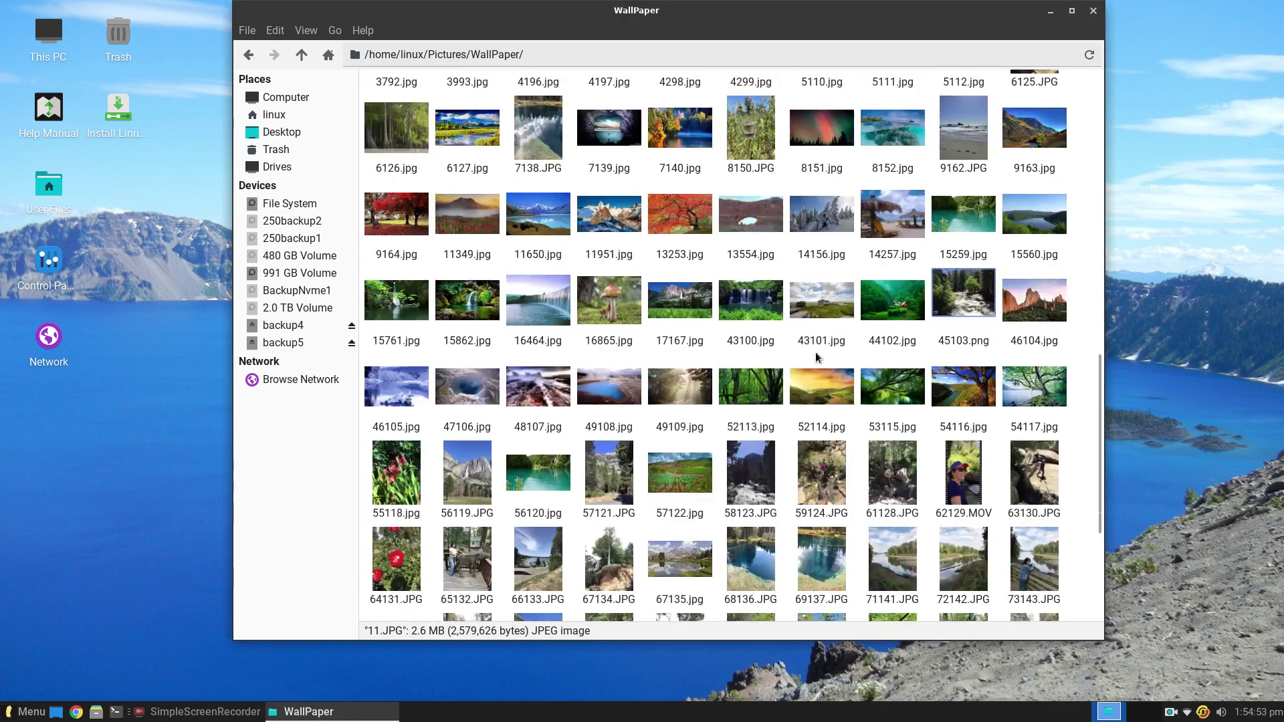
{"action": "scroll", "coordinate": [816, 358], "scroll_direction": "down", "scroll_amount": 1}
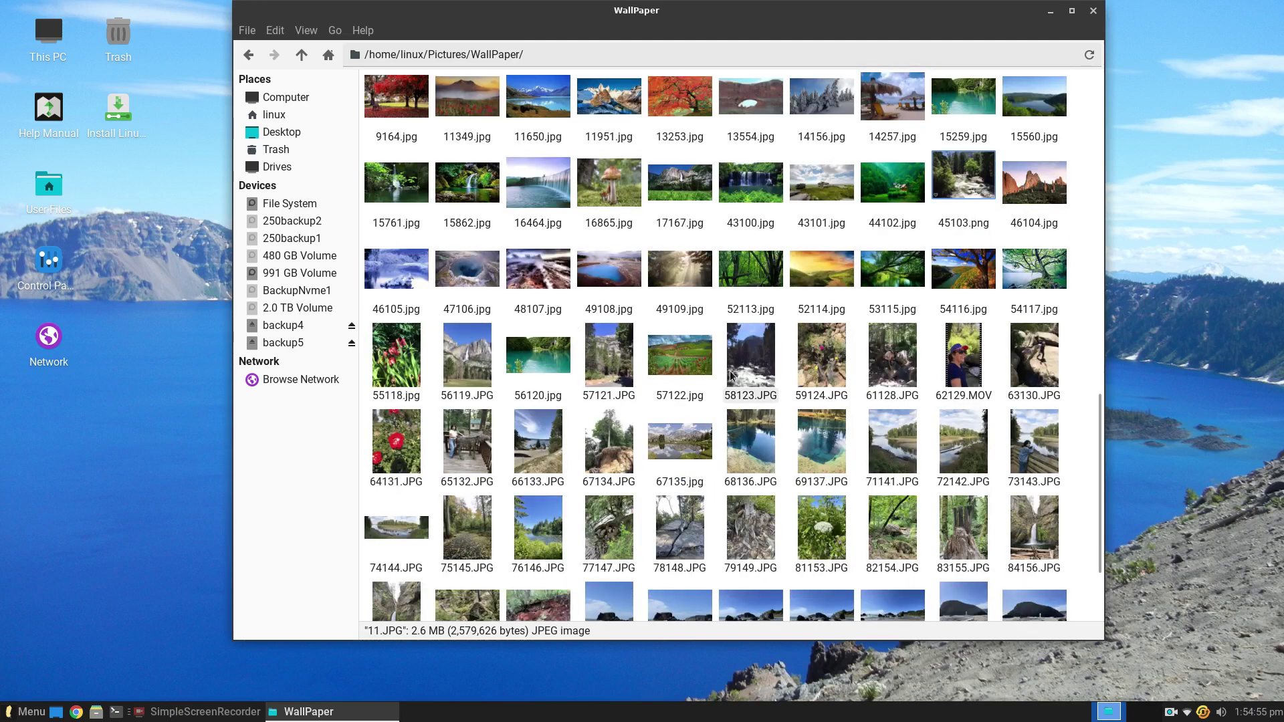
{"action": "left_click", "coordinate": [598, 364]}
{"action": "right_click", "coordinate": [598, 364]}
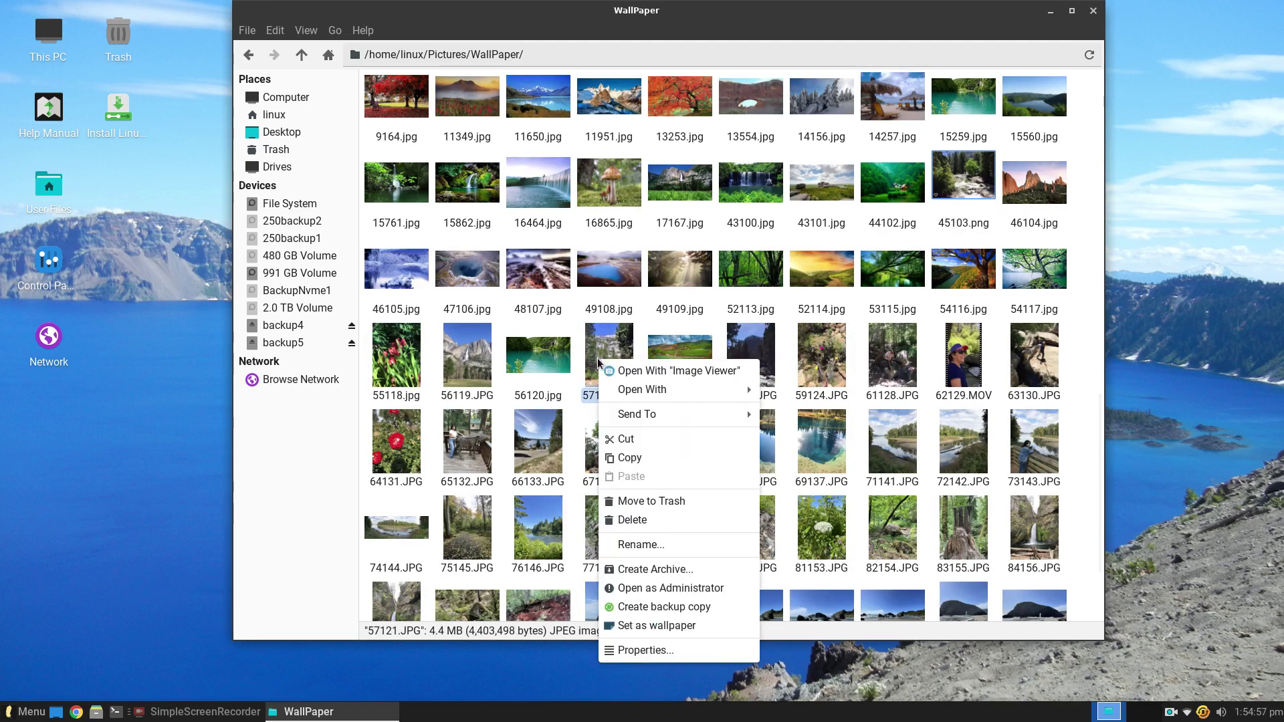
{"action": "left_click", "coordinate": [665, 652]}
{"action": "left_click", "coordinate": [749, 209]}
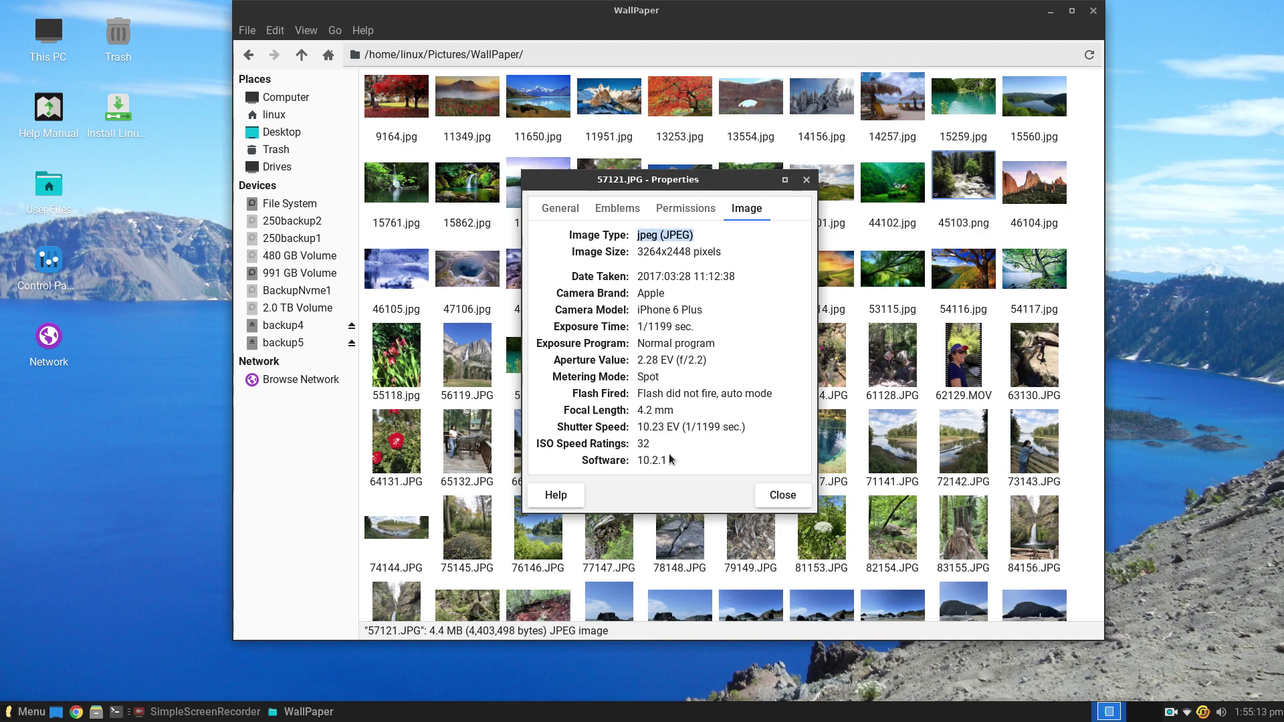
{"action": "left_click", "coordinate": [783, 495]}
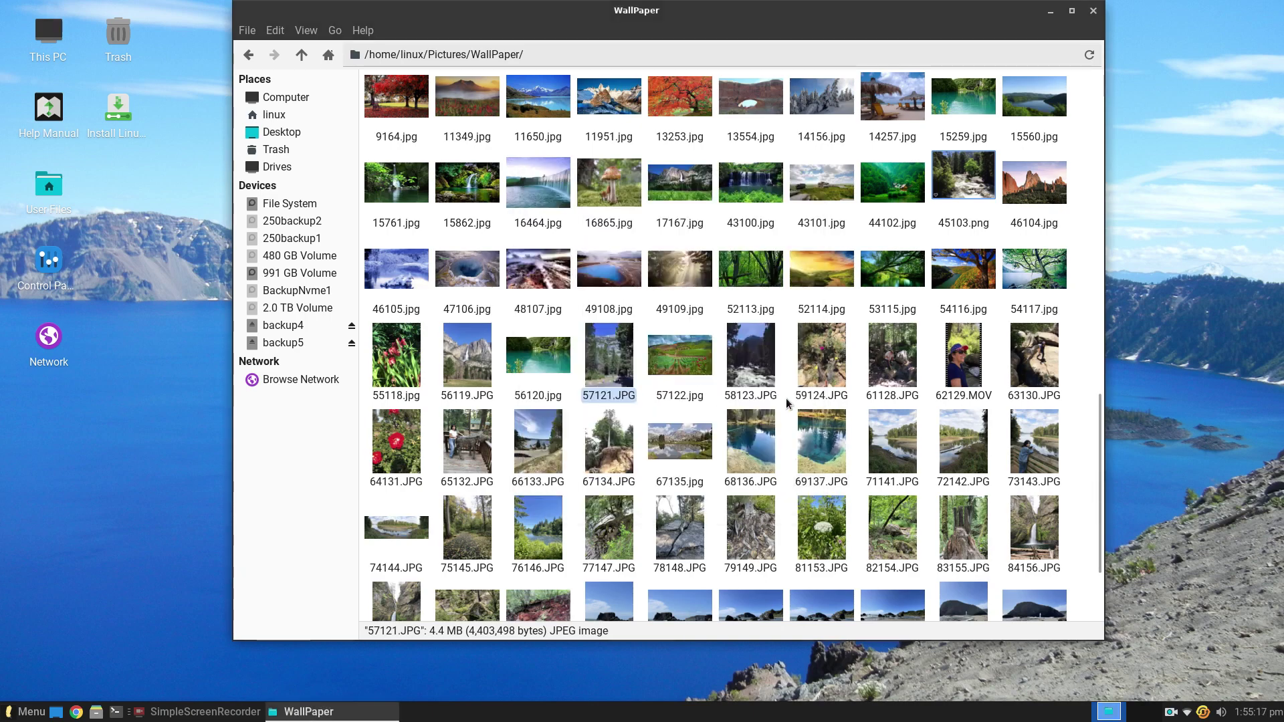
Step: Select 1.jpg at the start of the WallPaper folder, shrink the thumbnails to a tiny size and enlarge them to a very large size
{"action": "scroll", "coordinate": [787, 402], "scroll_direction": "up", "scroll_amount": 15}
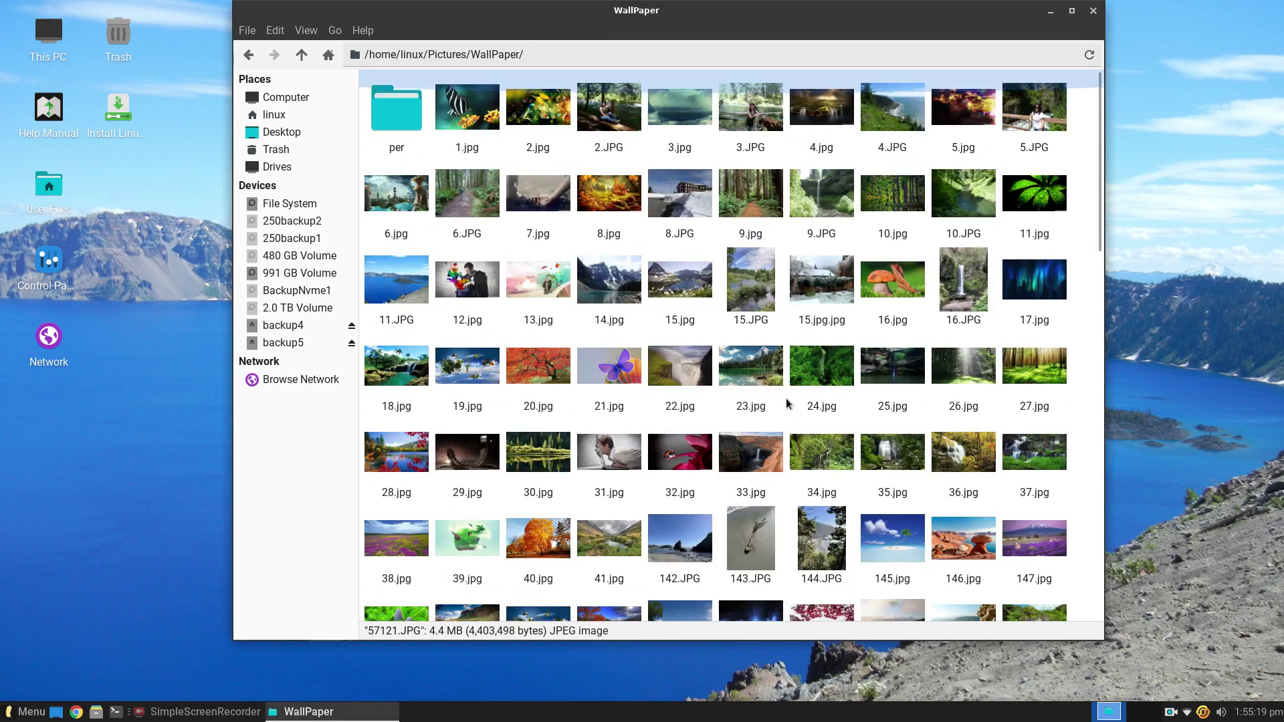
{"action": "left_click", "coordinate": [478, 111]}
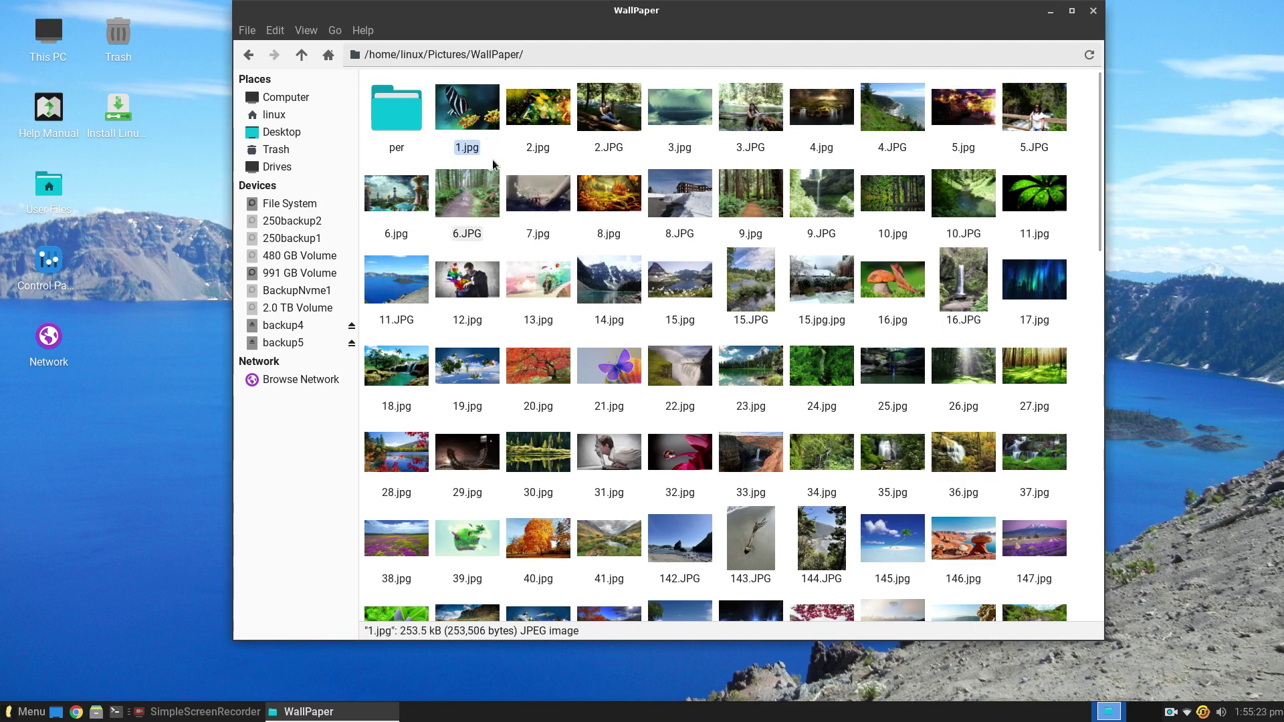
{"action": "key", "text": "ctrl+1"}
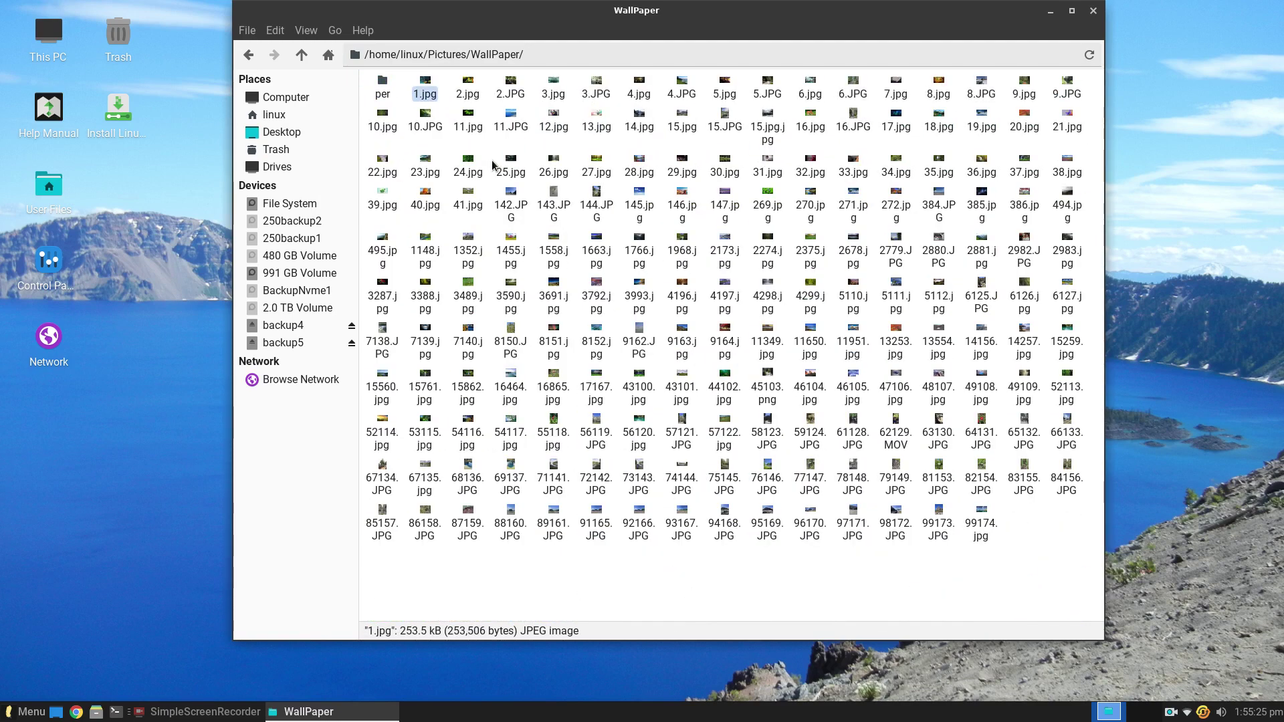
{"action": "key", "text": "ctrl+2"}
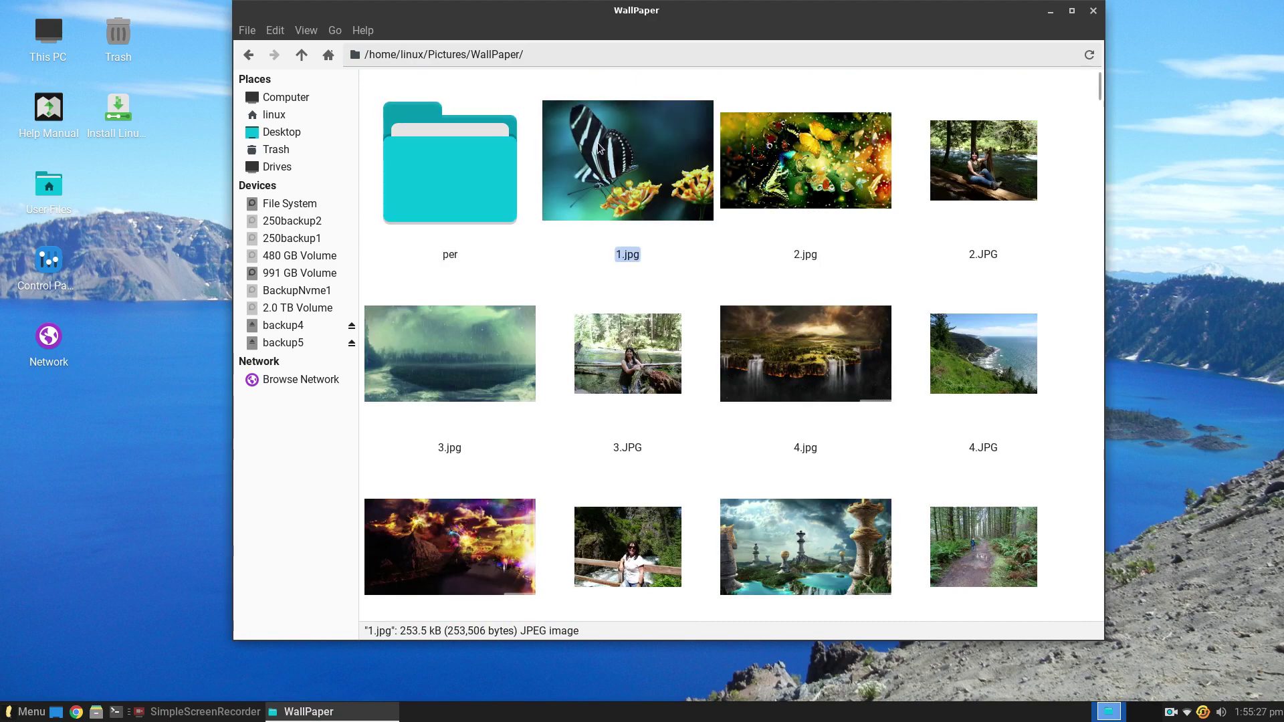
Step: Open 1.jpg in the default image viewer, close and reopen it, check the viewer's About information, and close the viewer
{"action": "double_click", "coordinate": [600, 148]}
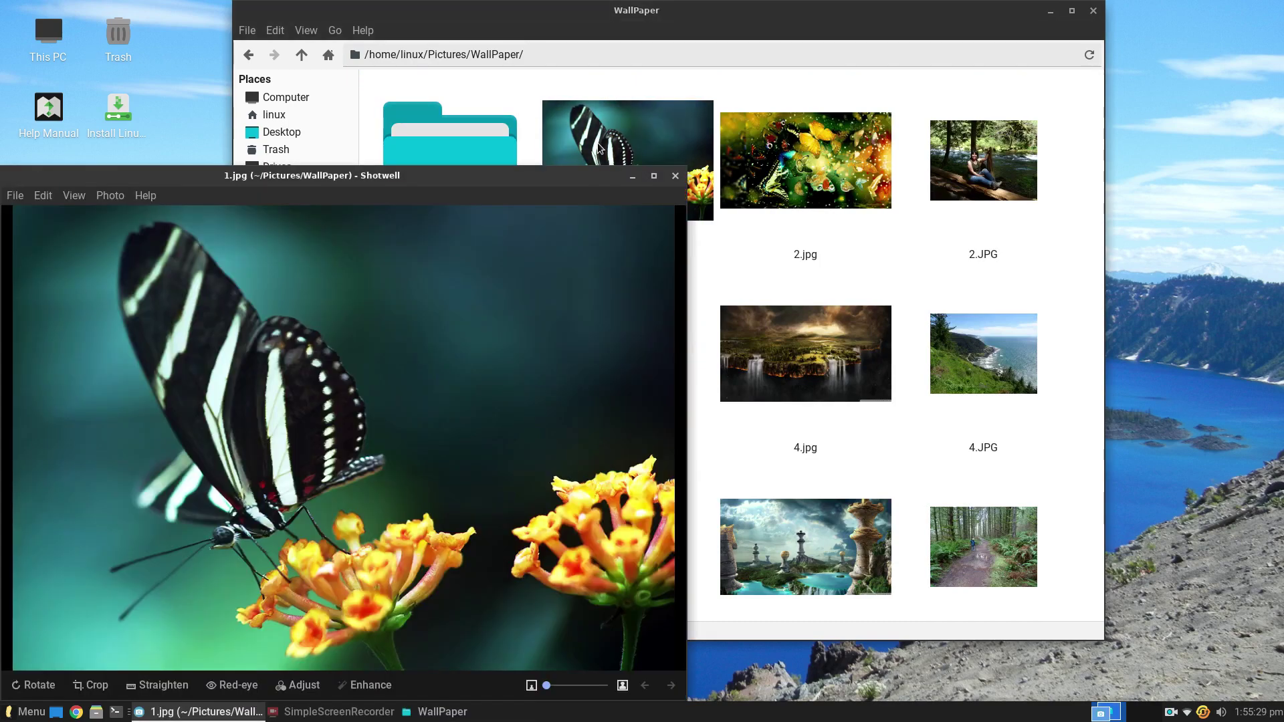
{"action": "left_click", "coordinate": [675, 175]}
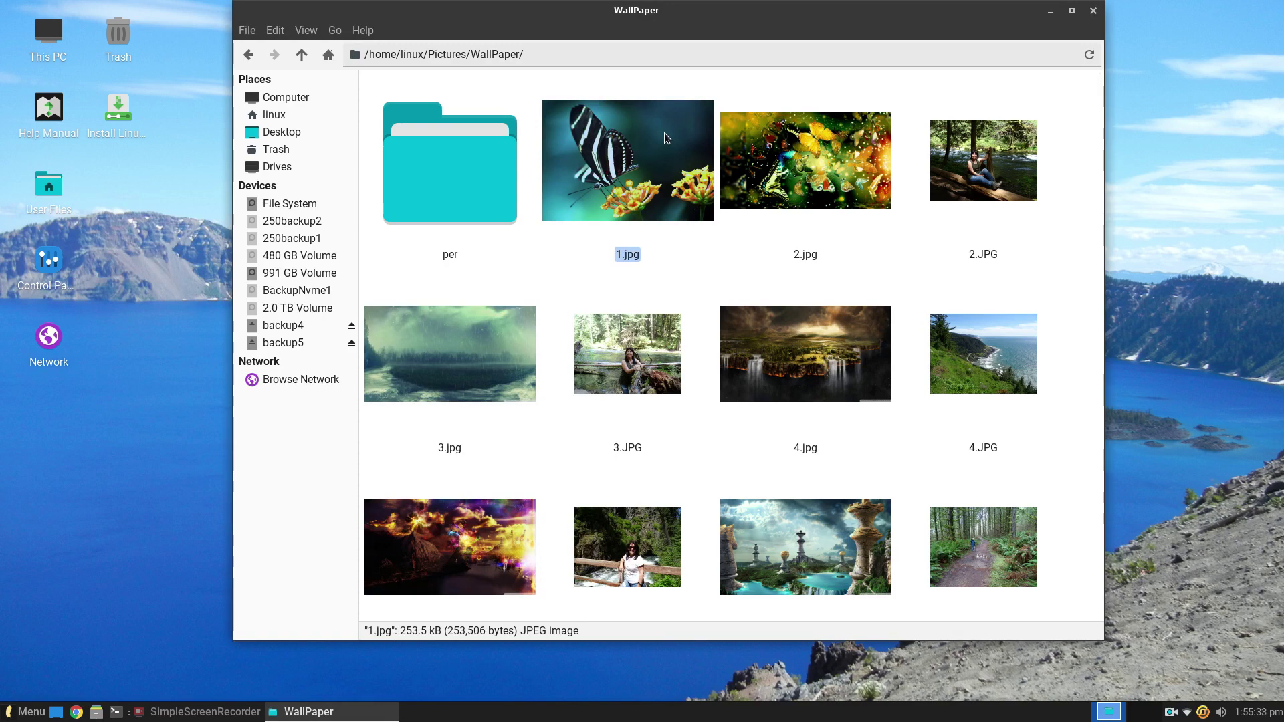
{"action": "double_click", "coordinate": [666, 138]}
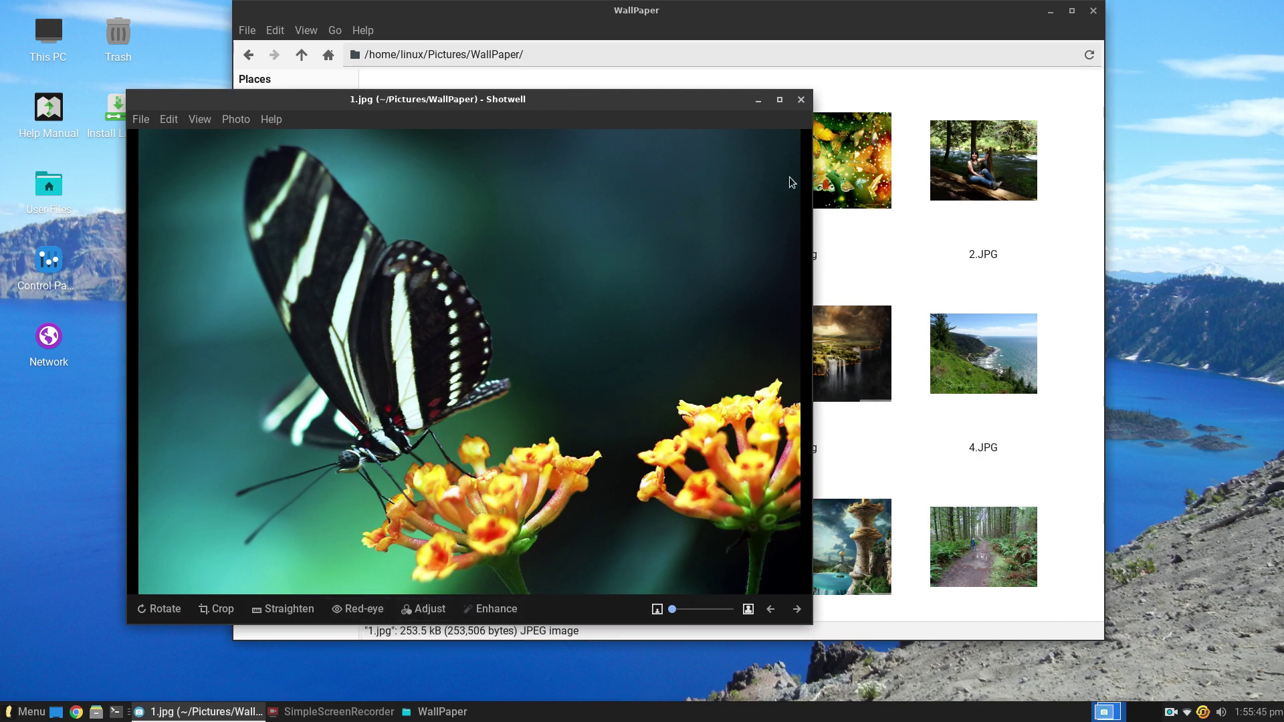
{"action": "left_click", "coordinate": [271, 119]}
{"action": "left_click", "coordinate": [325, 212]}
{"action": "left_click", "coordinate": [272, 120]}
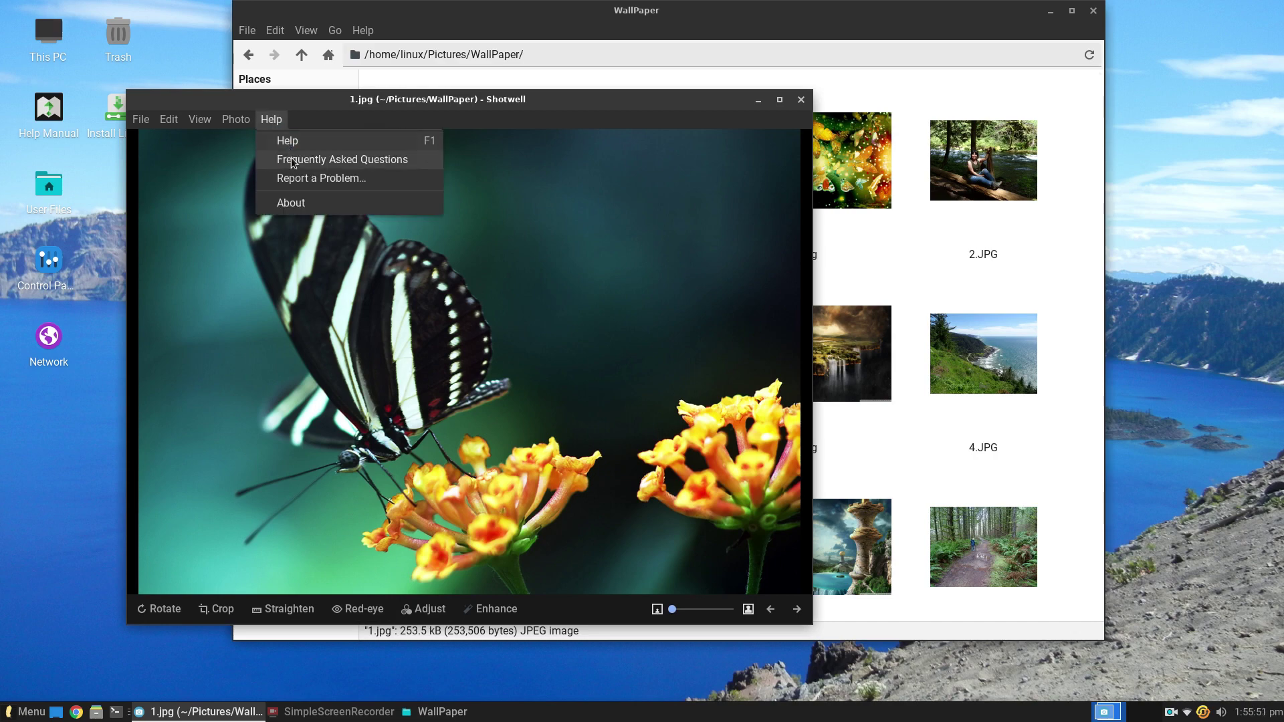
{"action": "left_click", "coordinate": [299, 201]}
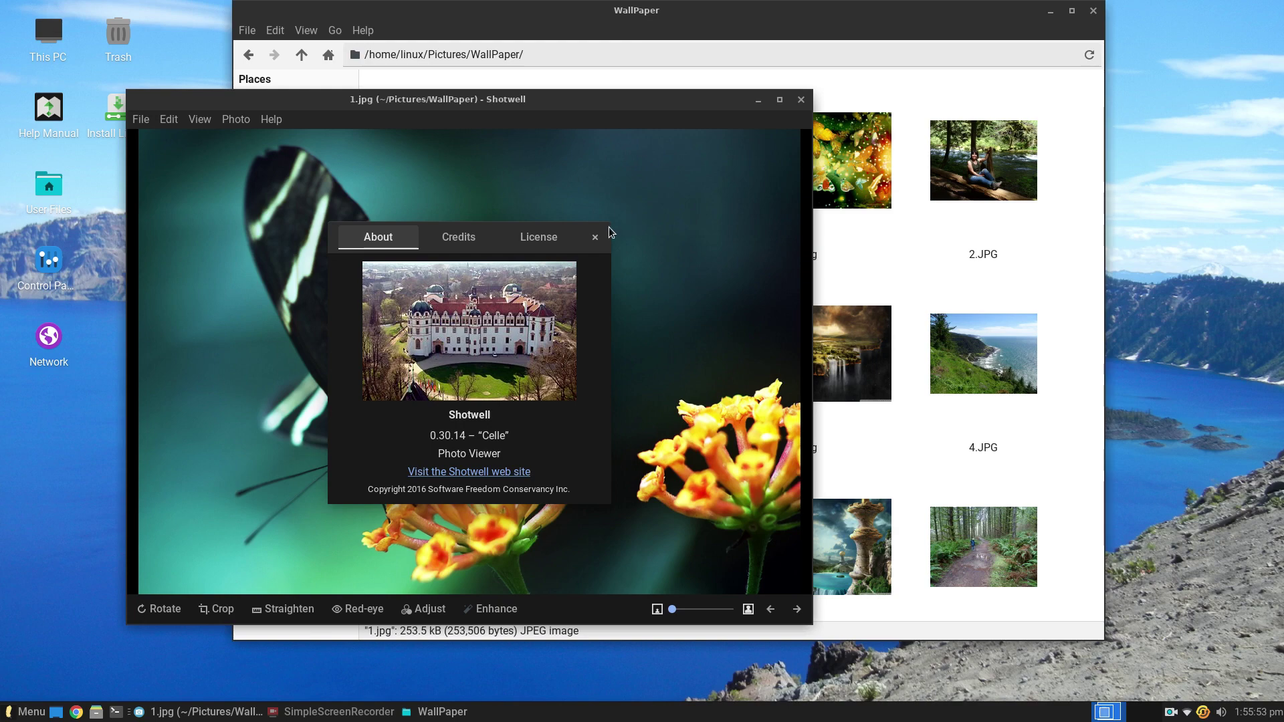
{"action": "left_click", "coordinate": [595, 239]}
{"action": "left_click", "coordinate": [801, 99]}
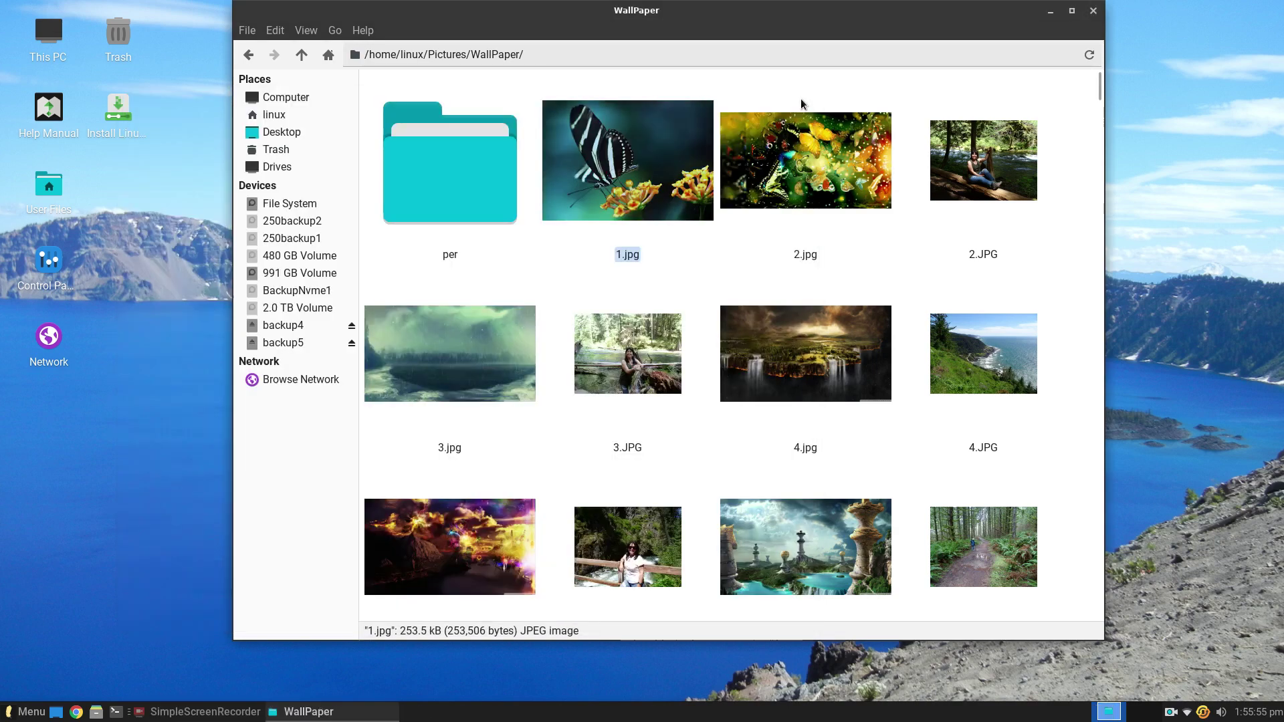
Step: Examine the alternative applications and the other file actions offered for 1.jpg without choosing any
{"action": "right_click", "coordinate": [637, 146]}
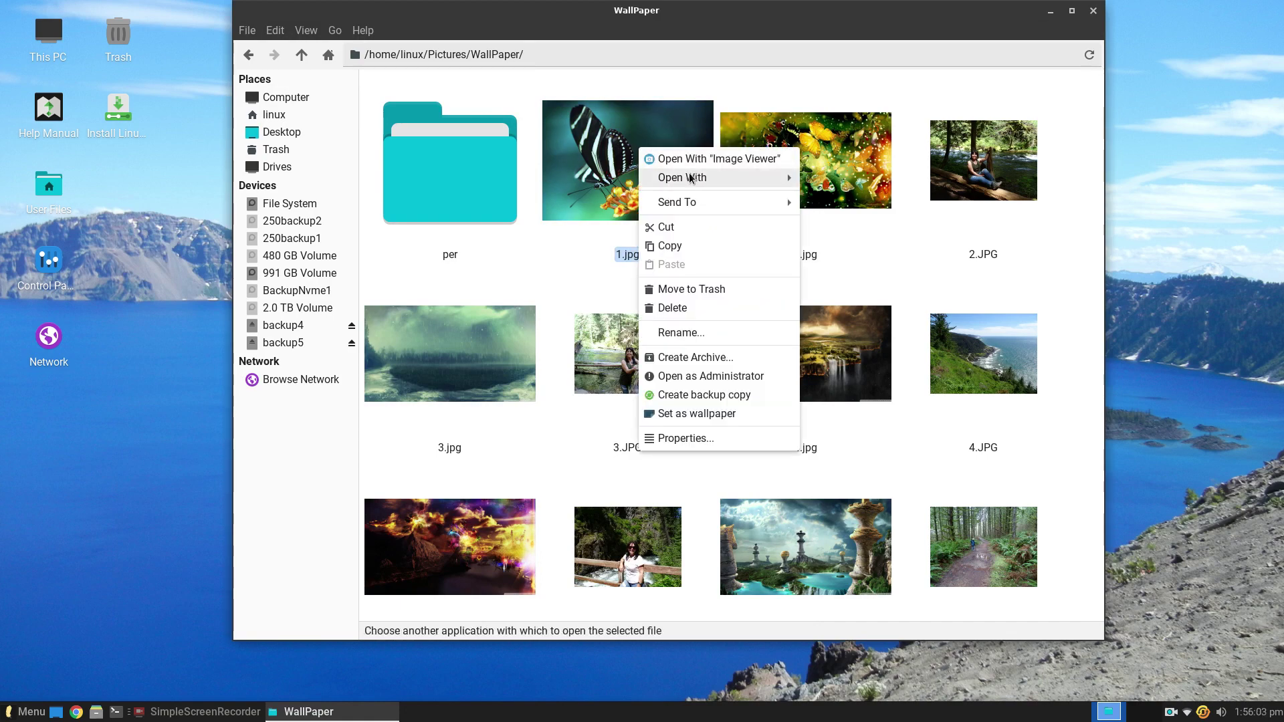
{"action": "mouse_move", "coordinate": [695, 180]}
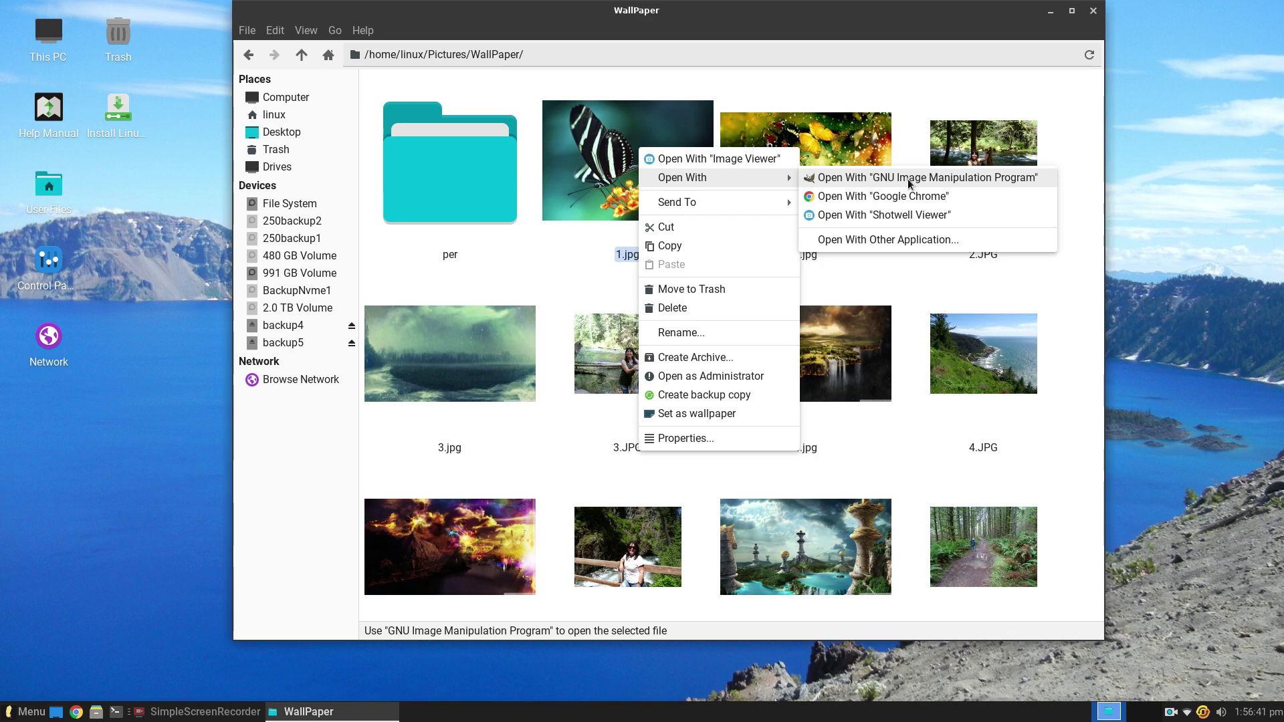
{"action": "left_click", "coordinate": [720, 76]}
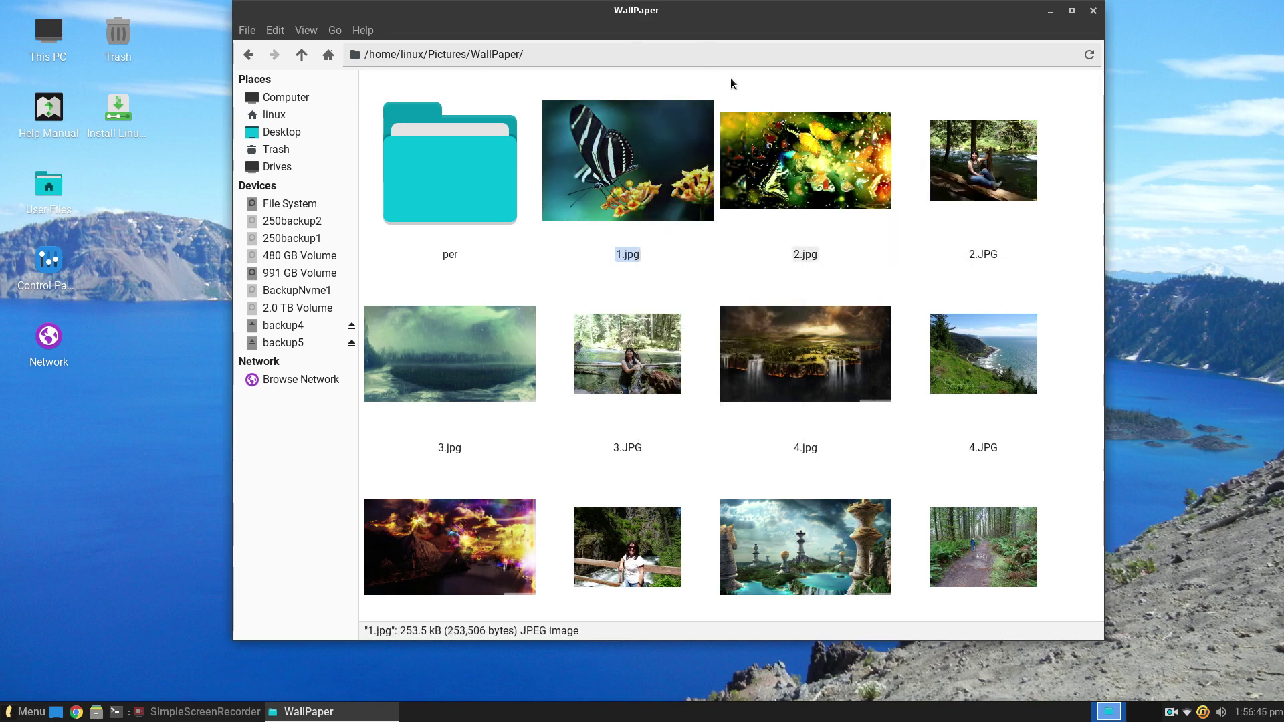
{"action": "right_click", "coordinate": [593, 149]}
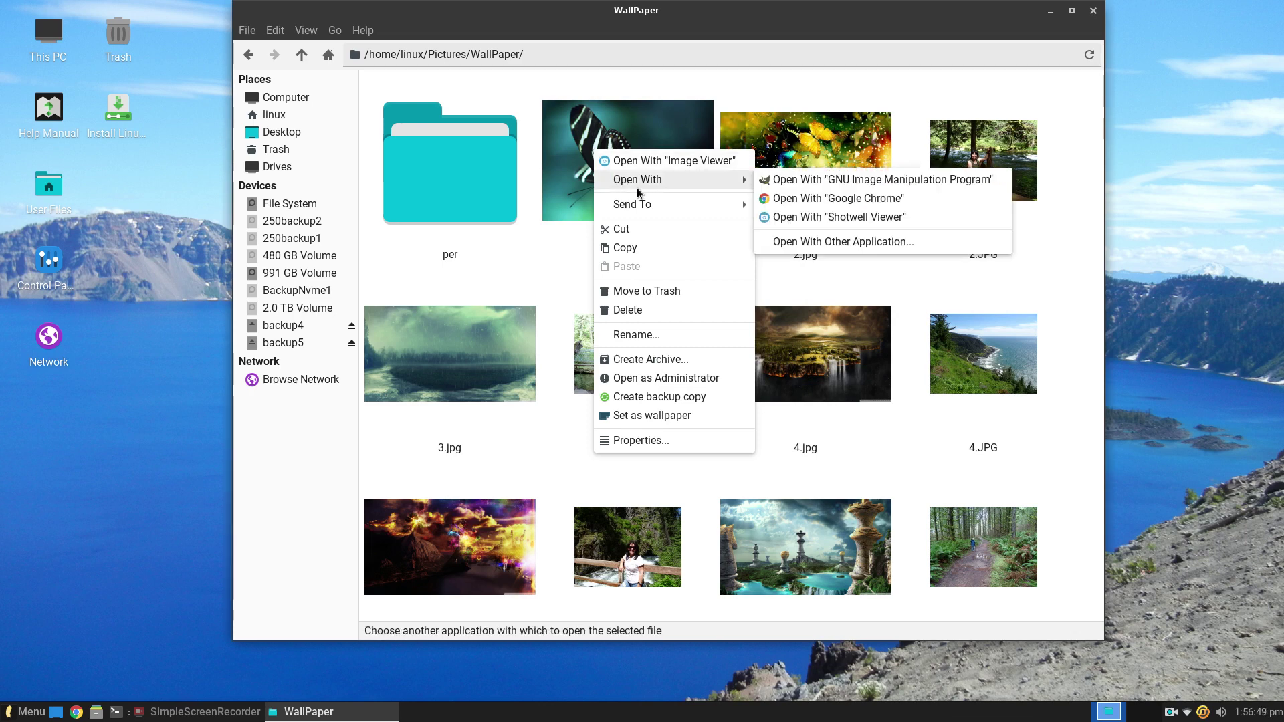
{"action": "mouse_move", "coordinate": [633, 210]}
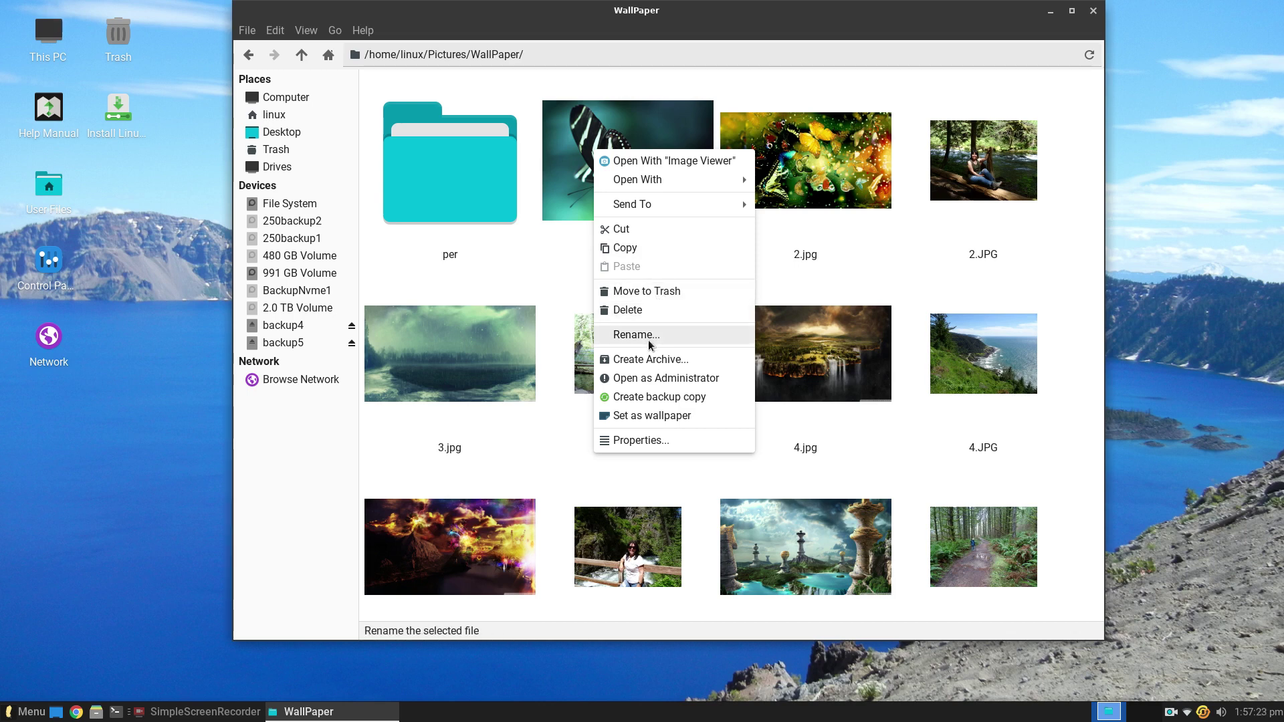
{"action": "left_click", "coordinate": [873, 231]}
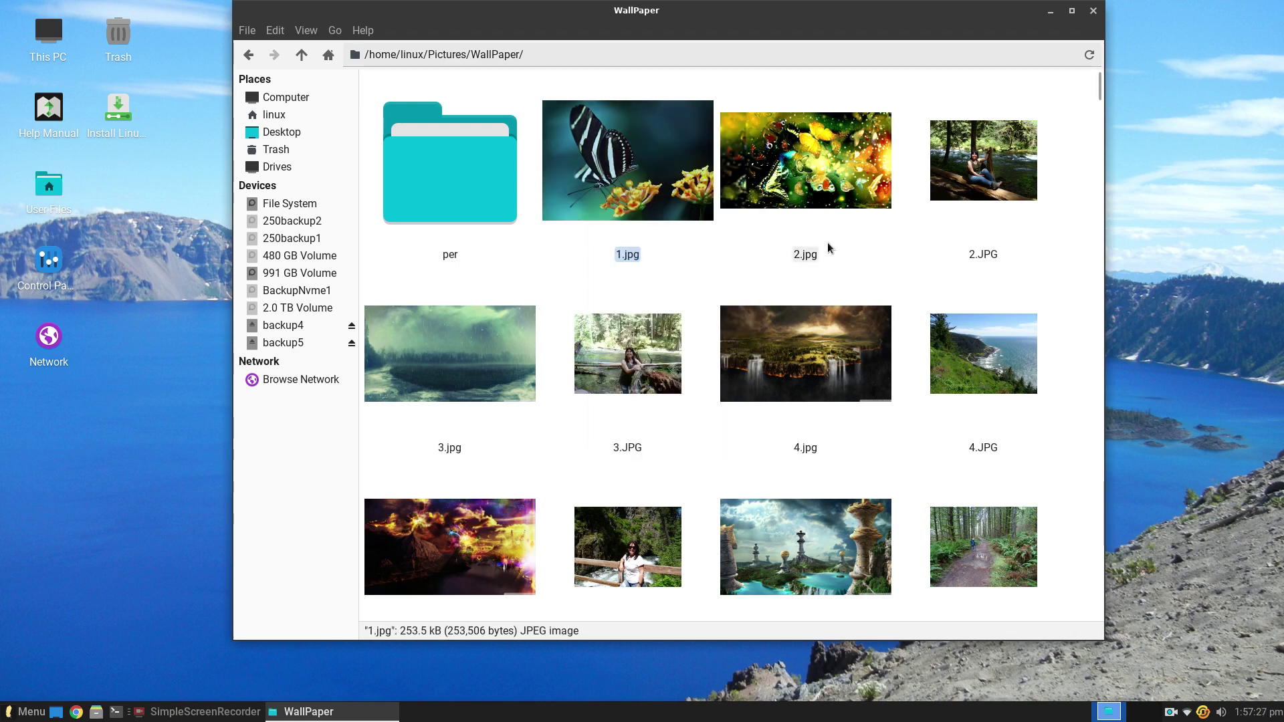
Step: Reduce the thumbnails so eleven images fit per row, review the file actions offered for 16.jpg, and look through the whole folder
{"action": "scroll", "coordinate": [828, 248], "scroll_direction": "down", "scroll_amount": 4}
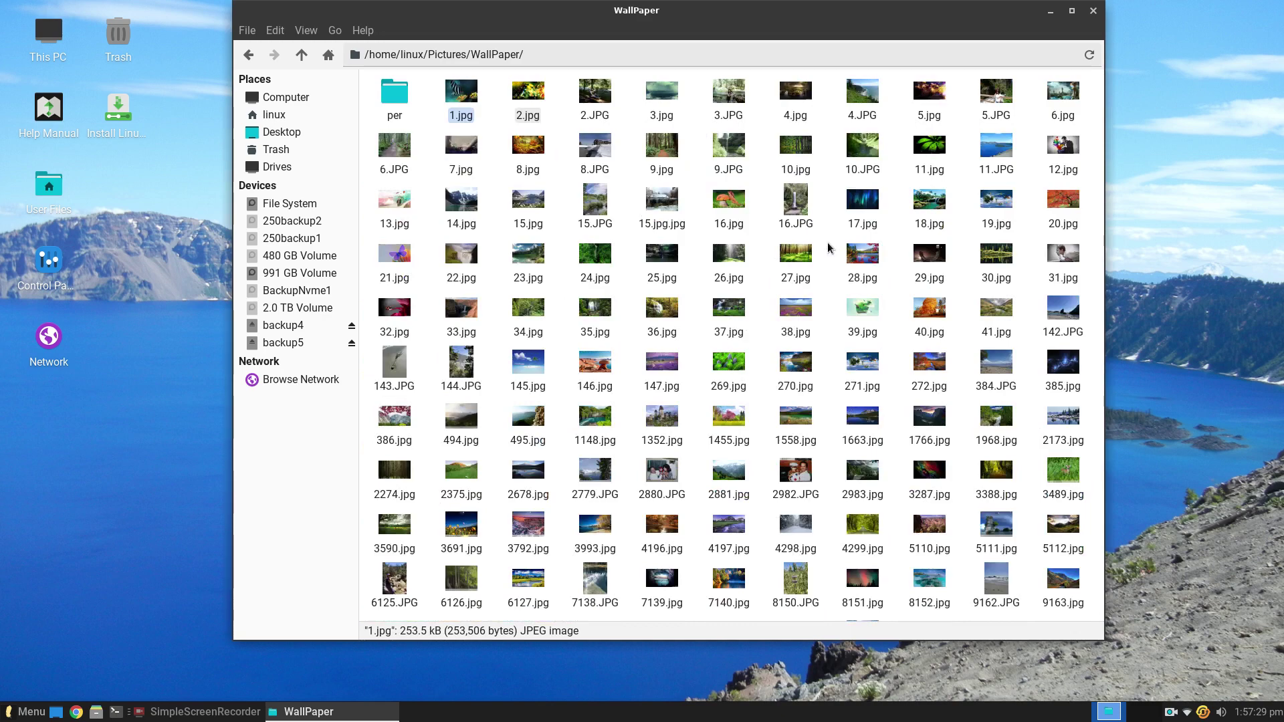
{"action": "scroll", "coordinate": [828, 248], "scroll_direction": "up", "scroll_amount": 1}
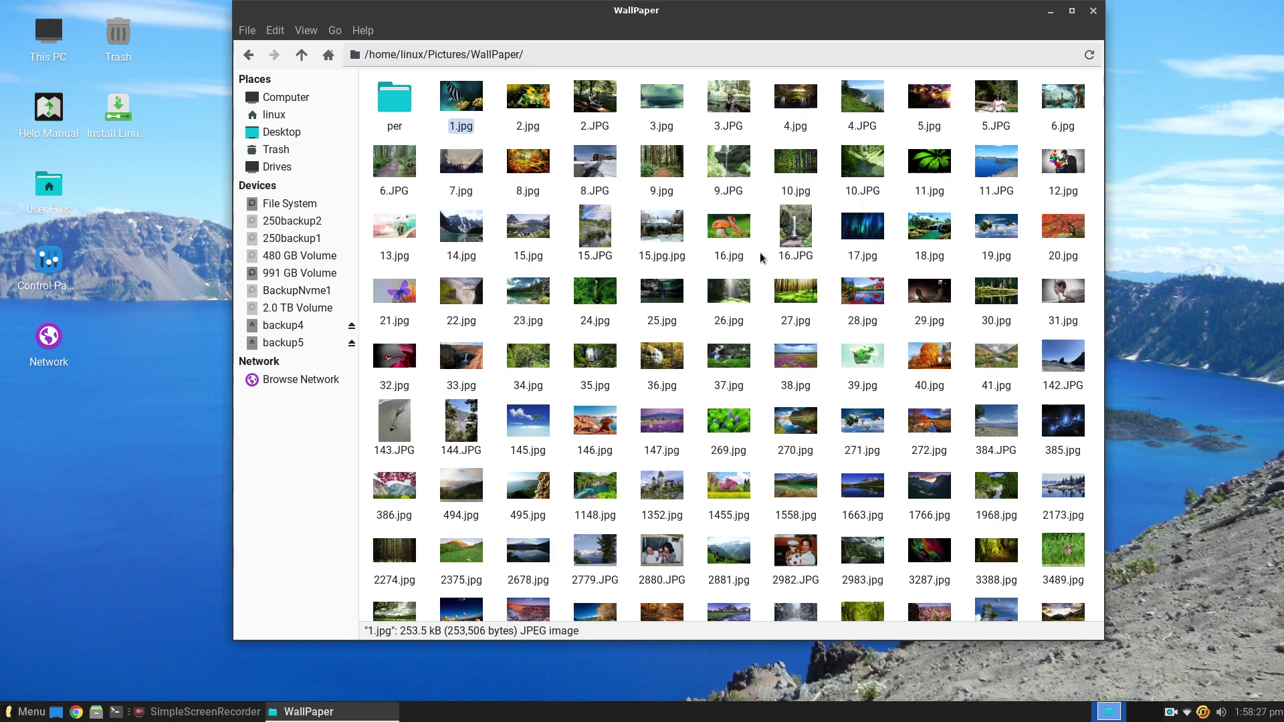
{"action": "right_click", "coordinate": [724, 238]}
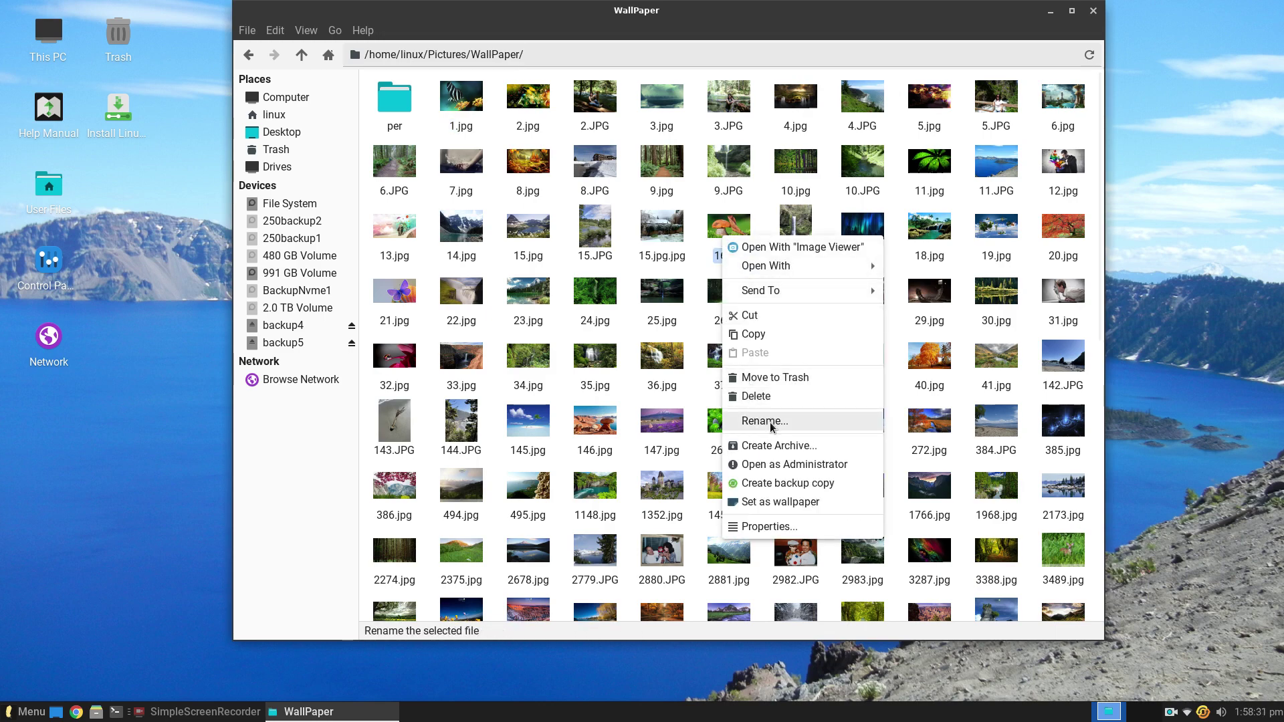
{"action": "left_click", "coordinate": [690, 242]}
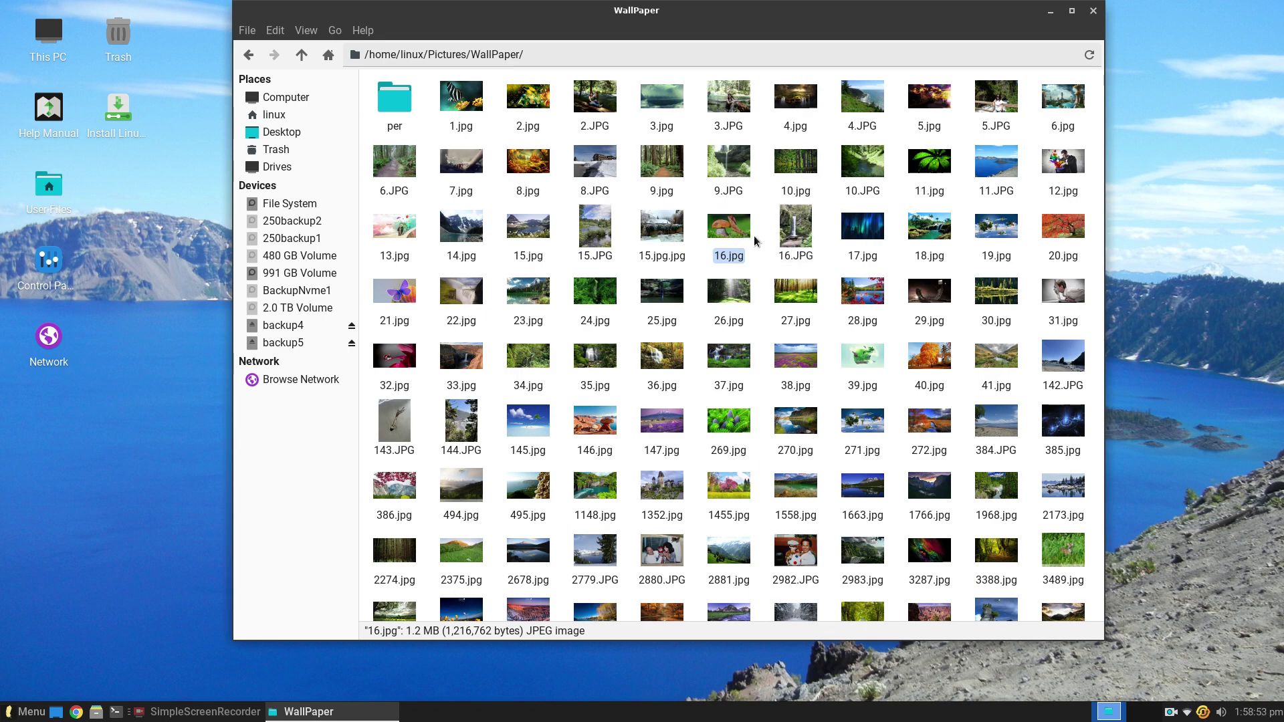
{"action": "scroll", "coordinate": [753, 235], "scroll_direction": "down", "scroll_amount": 10}
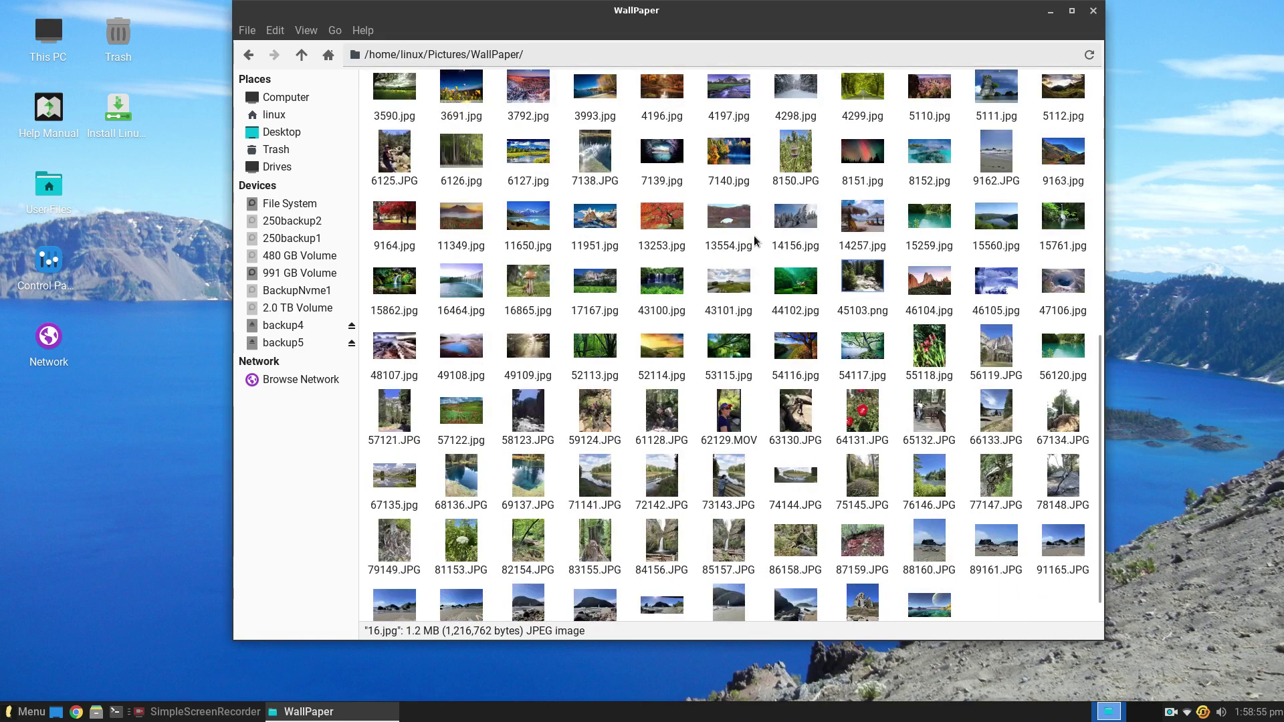
{"action": "scroll", "coordinate": [753, 235], "scroll_direction": "up", "scroll_amount": 12}
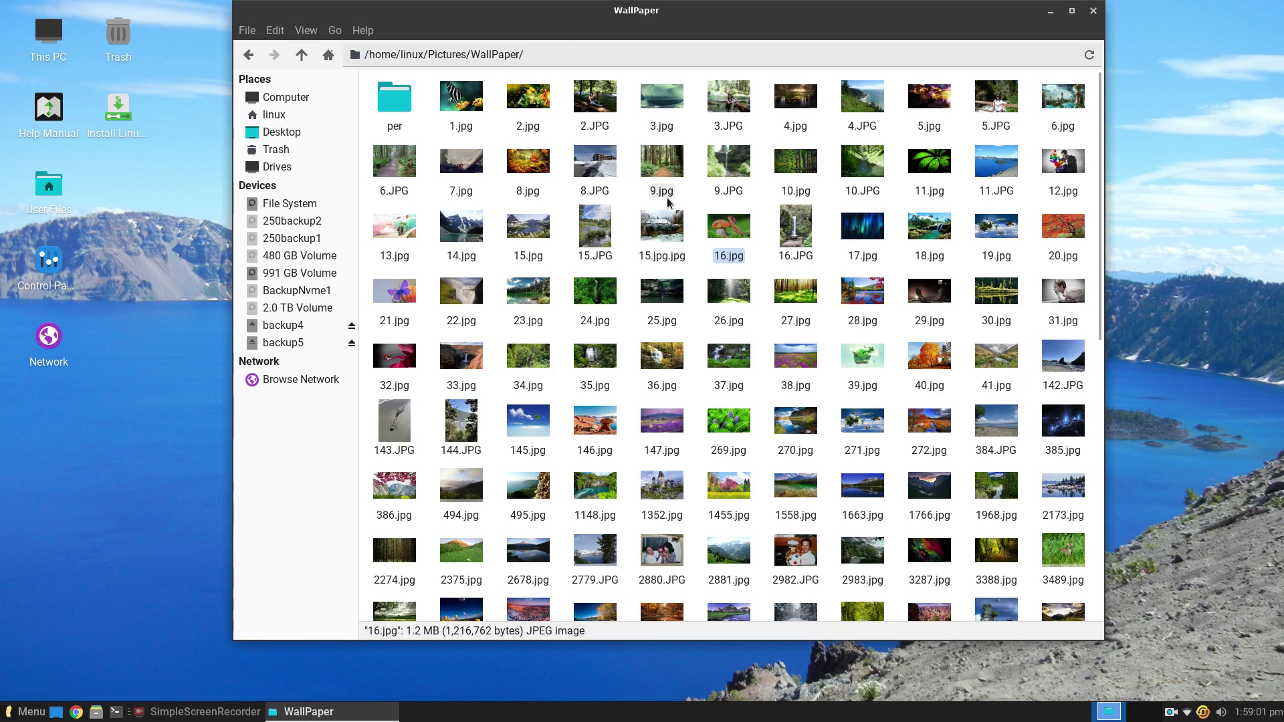
Step: Open 15.jpg.jpg in the image viewer to look at the photo, and quit the viewer
{"action": "left_click", "coordinate": [660, 226]}
{"action": "double_click", "coordinate": [660, 226]}
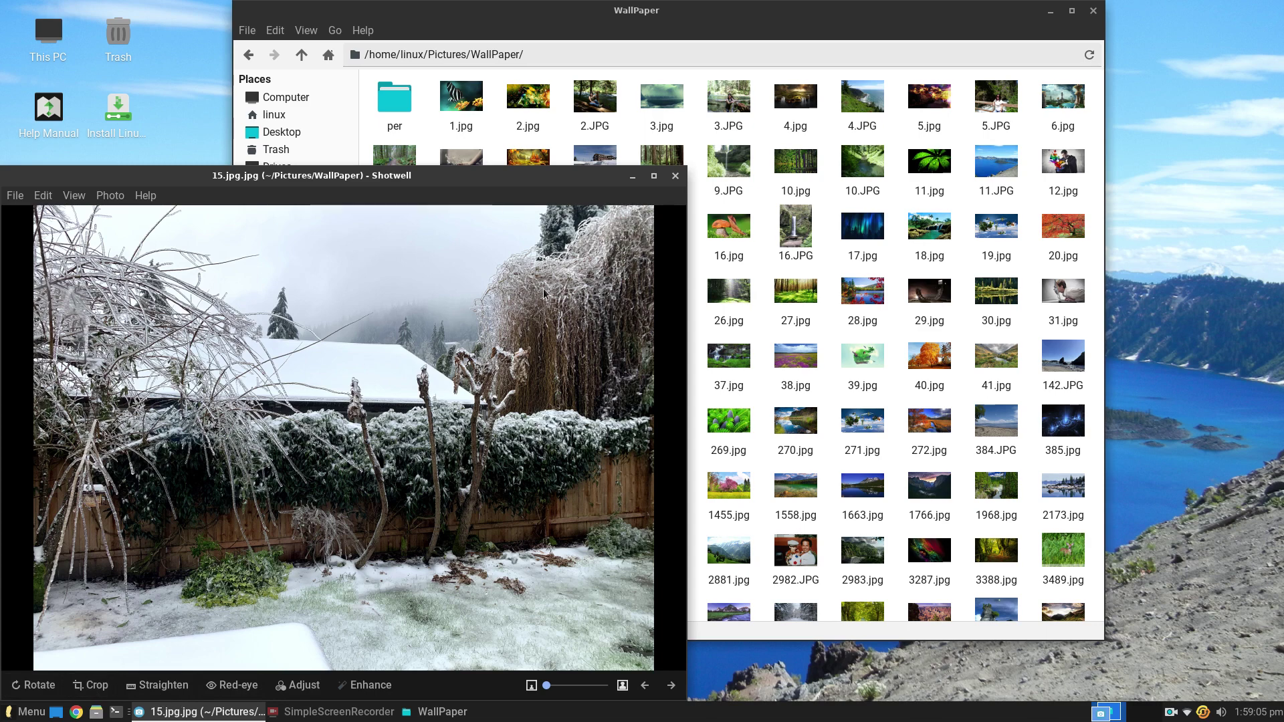
{"action": "key", "text": "ctrl+q"}
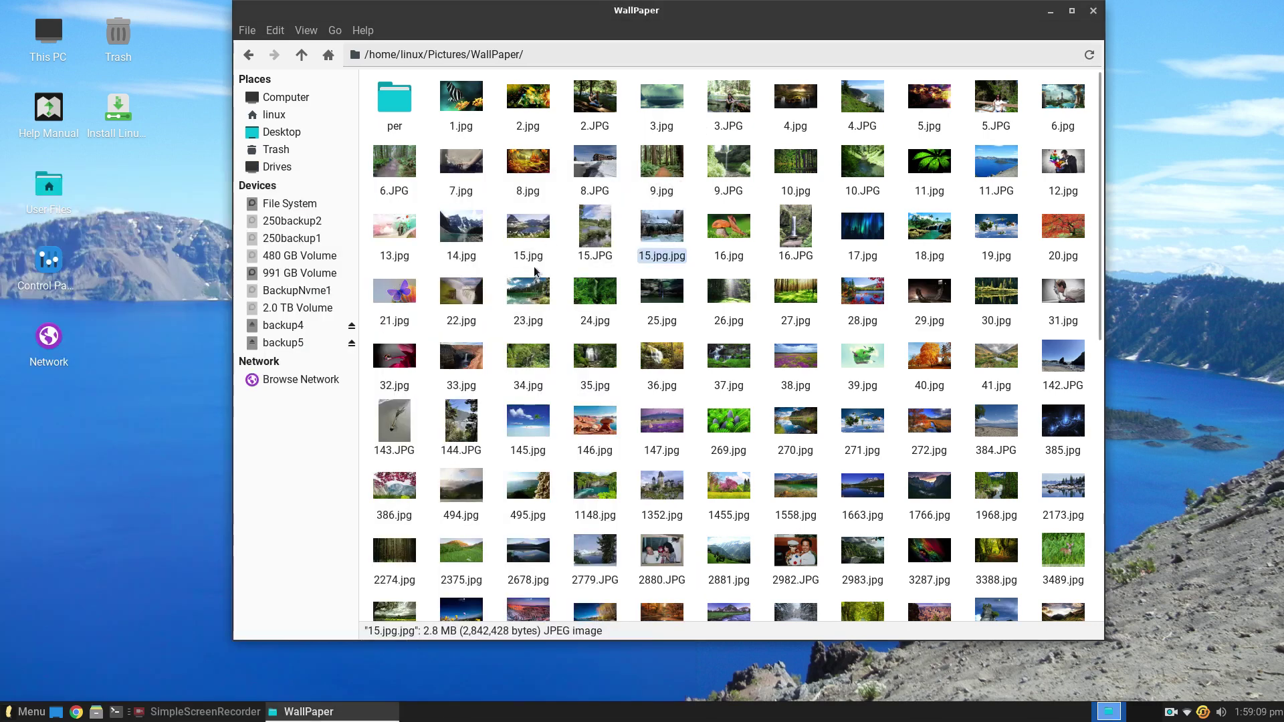
Step: Go to the linux home folder and move the file manager window farther away from the desktop icons
{"action": "left_click", "coordinate": [294, 119]}
{"action": "left_click_drag", "start_coordinate": [694, 16], "coordinate": [817, 25]}
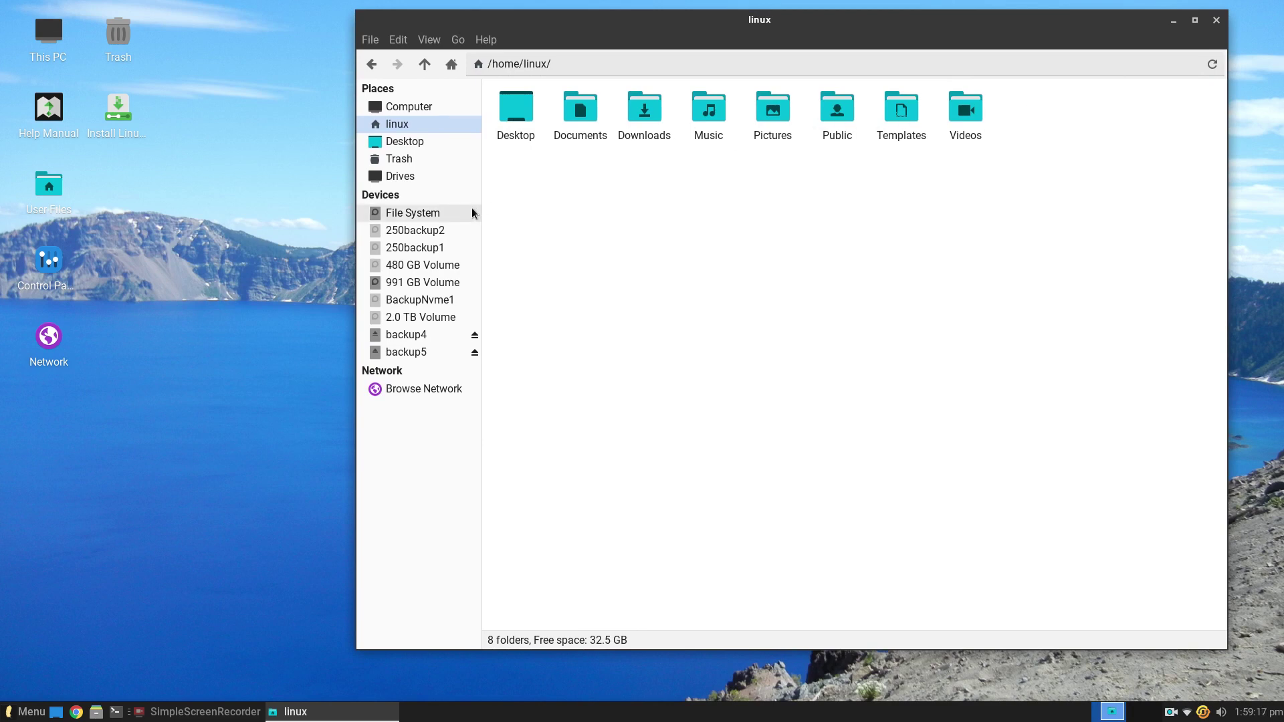
Step: Browse from the File System root through the home folder into the linux user folder
{"action": "left_click", "coordinate": [434, 214]}
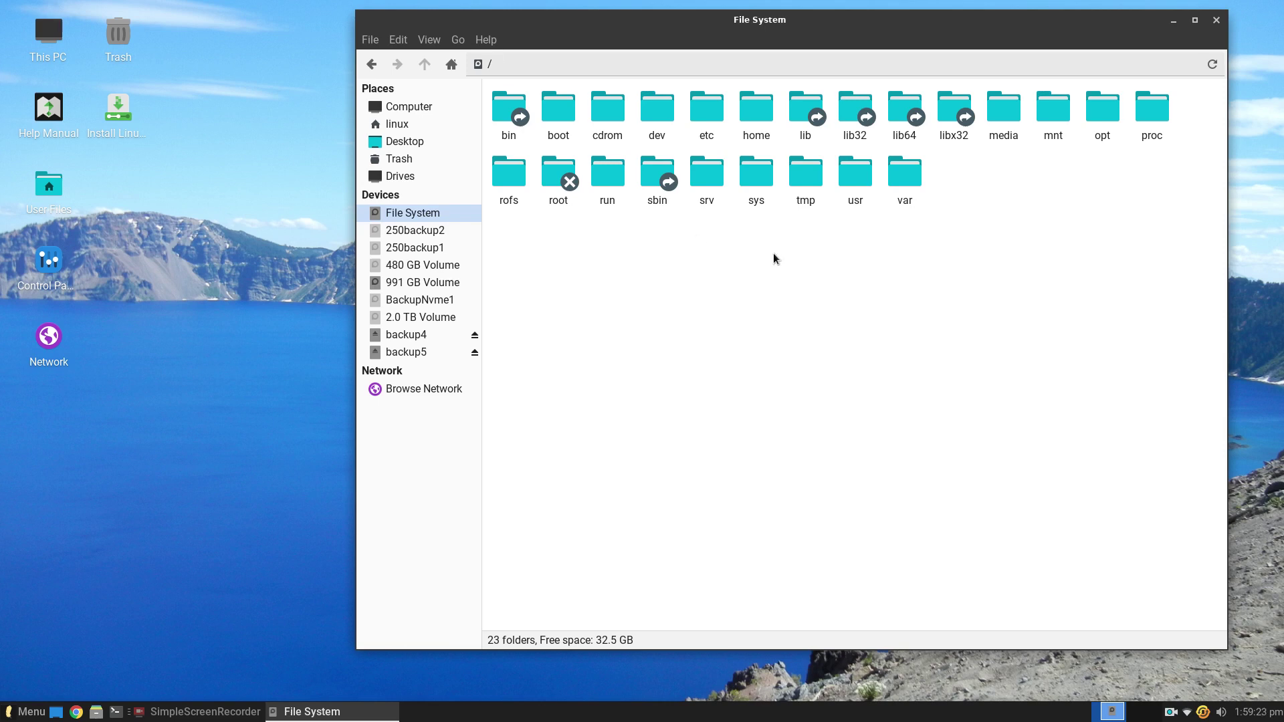
{"action": "left_click", "coordinate": [756, 108]}
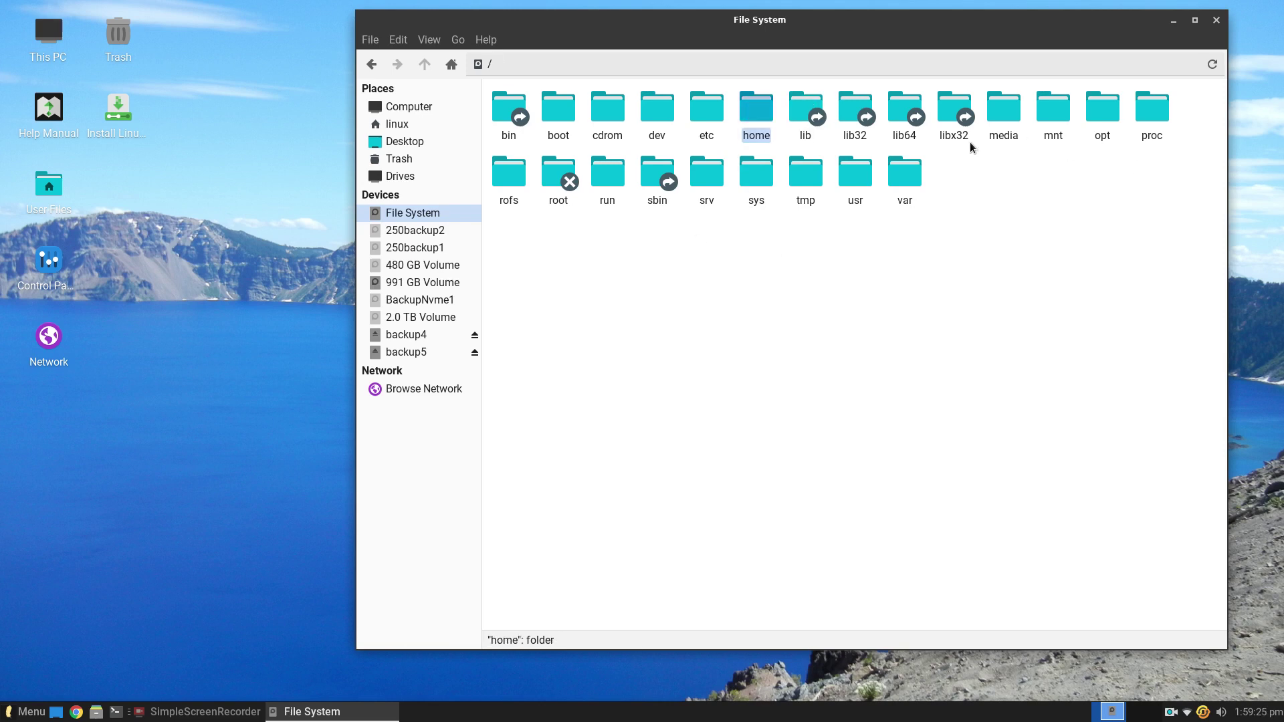
{"action": "double_click", "coordinate": [757, 108]}
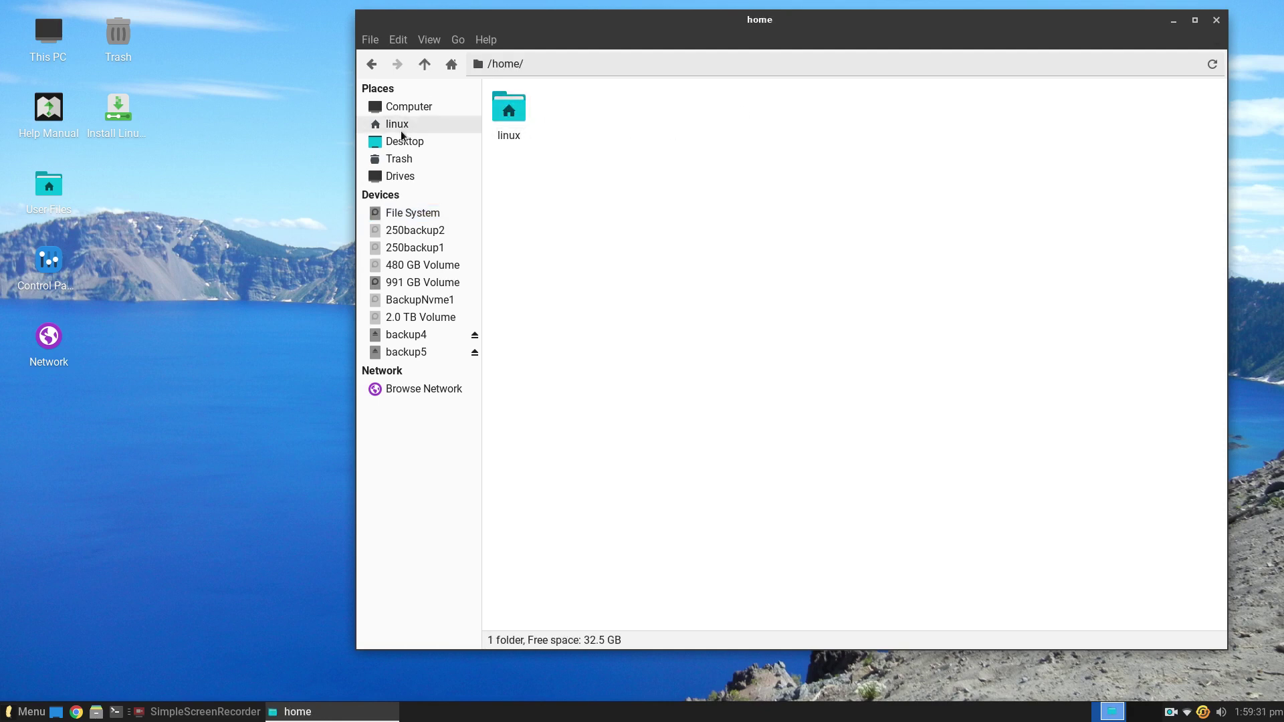
{"action": "double_click", "coordinate": [508, 109]}
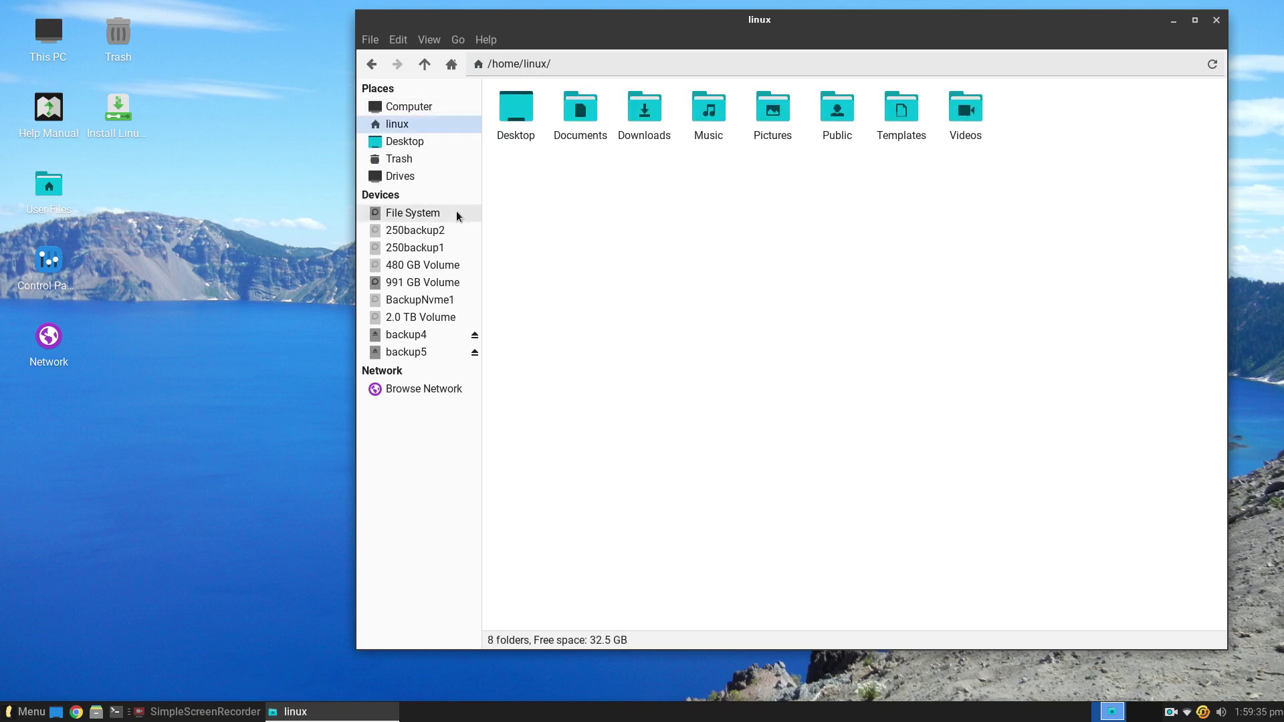
Step: Browse the 991 GB Volume's home folder, view the contents of its t folder, and return to the linux home folder
{"action": "mouse_move", "coordinate": [435, 289]}
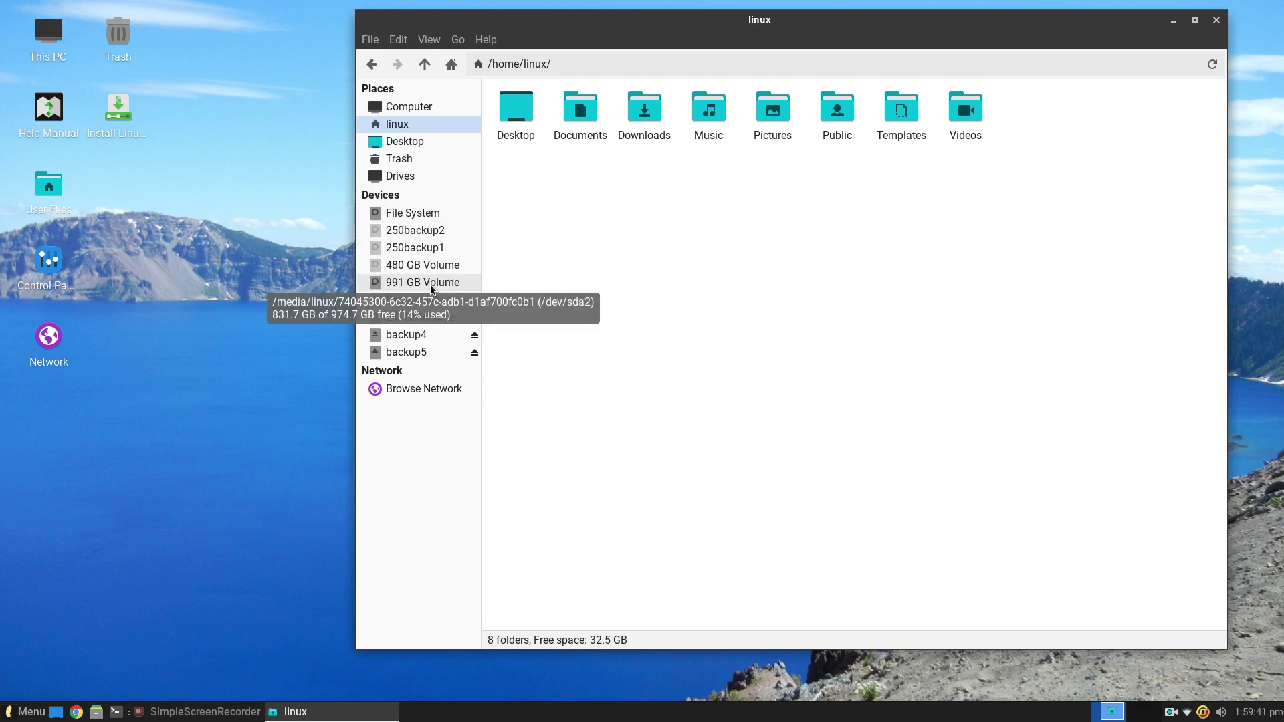
{"action": "left_click", "coordinate": [430, 283]}
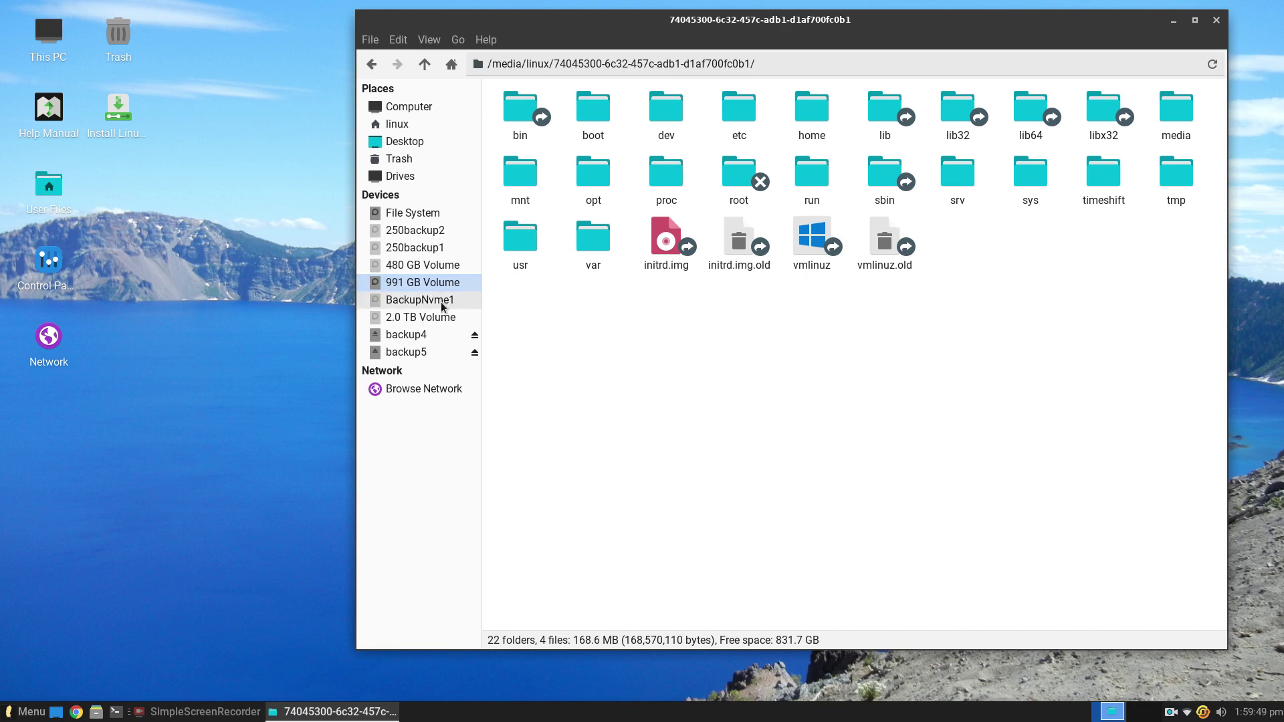
{"action": "double_click", "coordinate": [806, 100]}
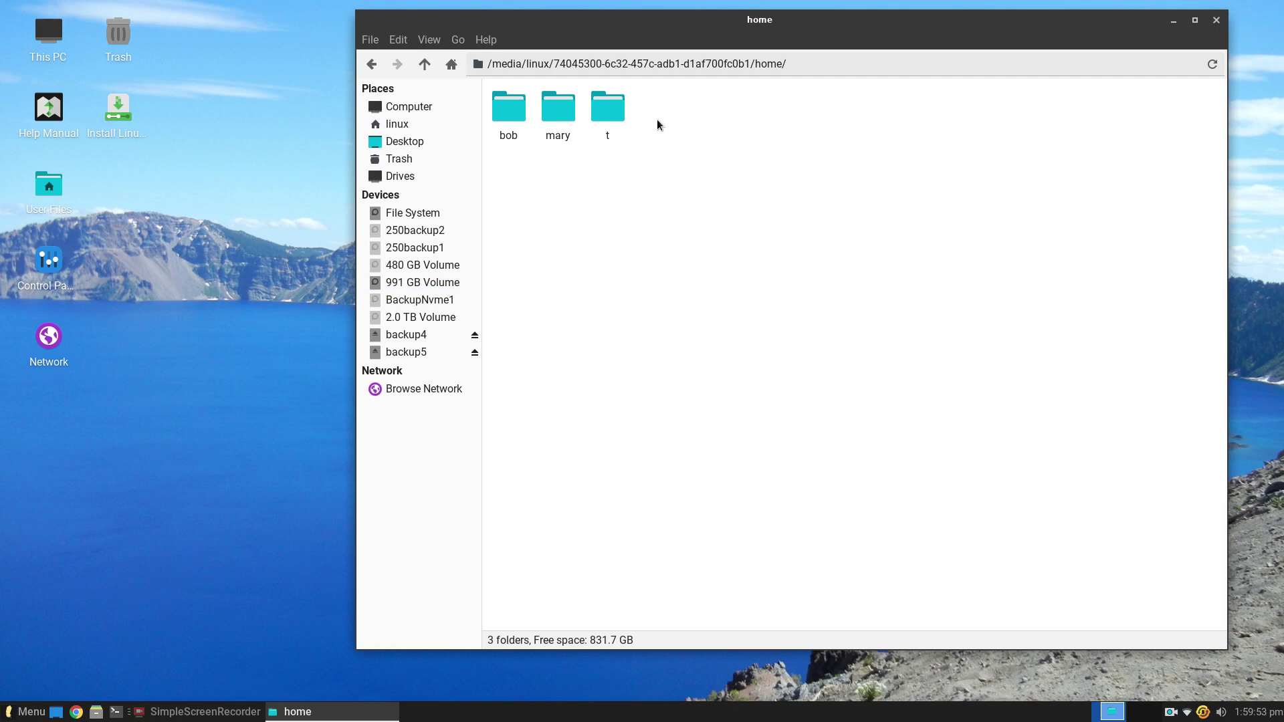
{"action": "double_click", "coordinate": [612, 113]}
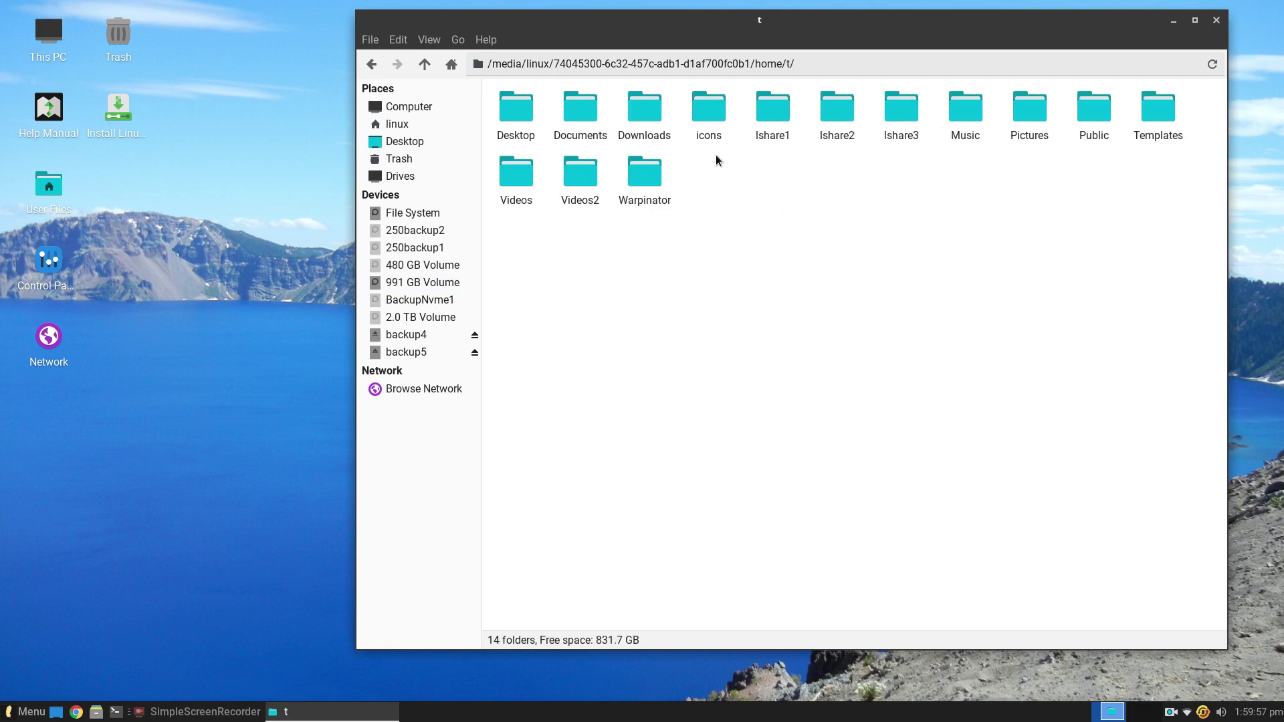
{"action": "left_click", "coordinate": [398, 124]}
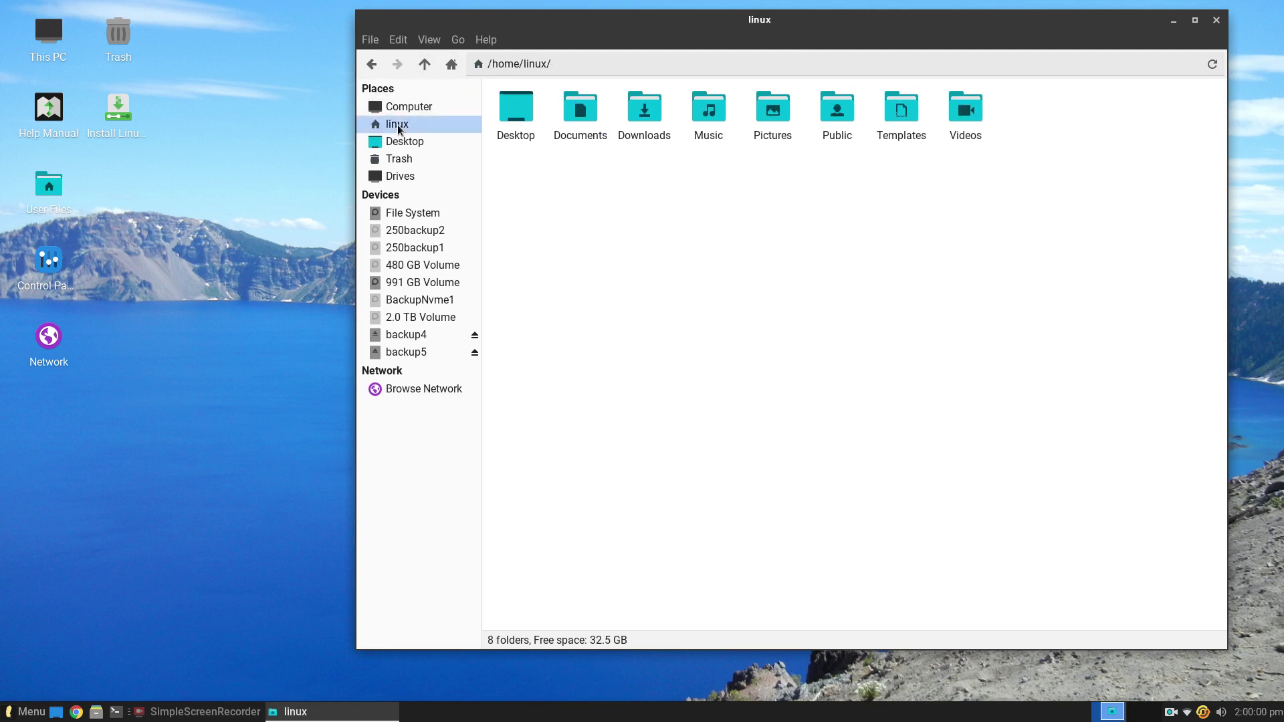
Step: Review the folder actions offered in the linux home folder, look inside Documents, and return to the linux home folder
{"action": "right_click", "coordinate": [640, 188]}
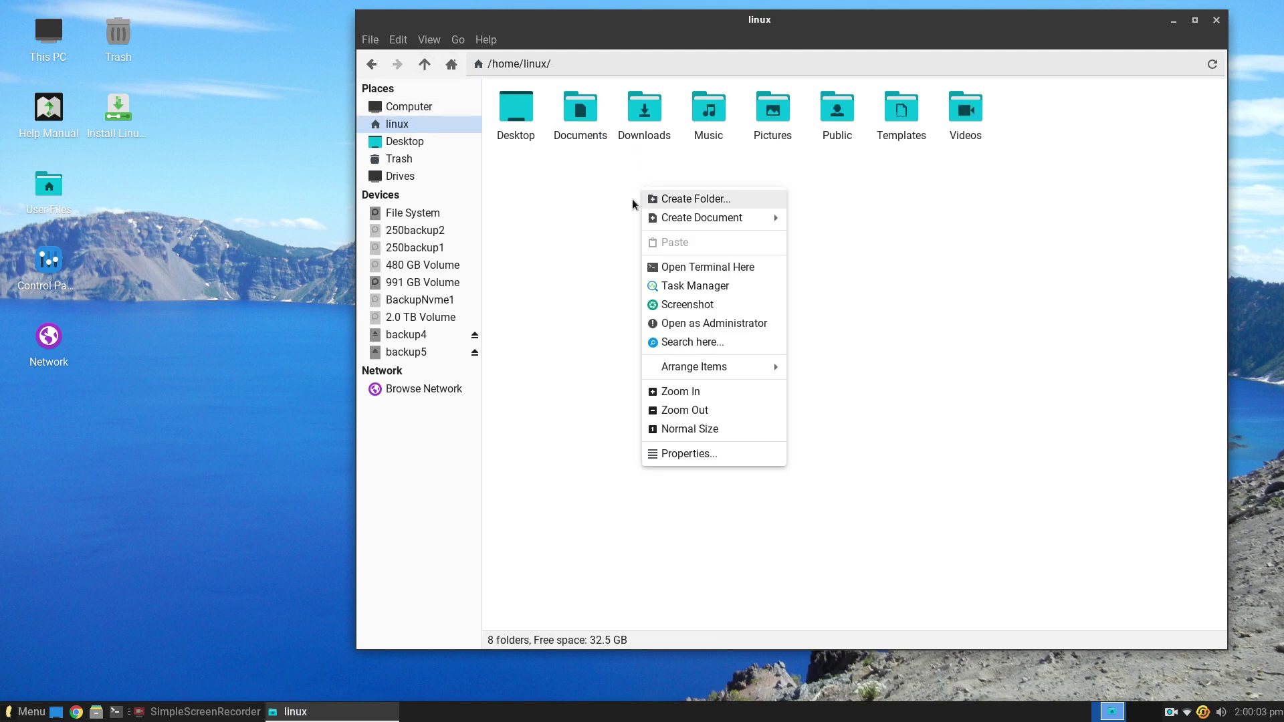
{"action": "left_click", "coordinate": [582, 191]}
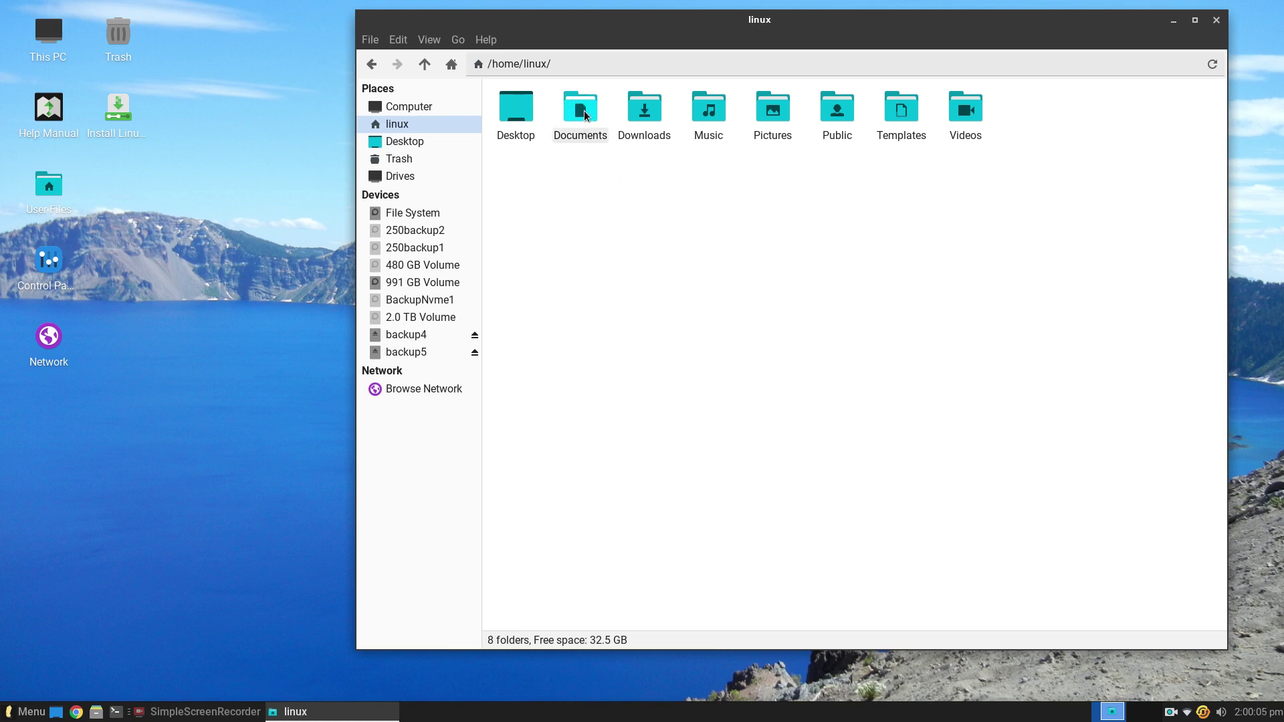
{"action": "double_click", "coordinate": [582, 110]}
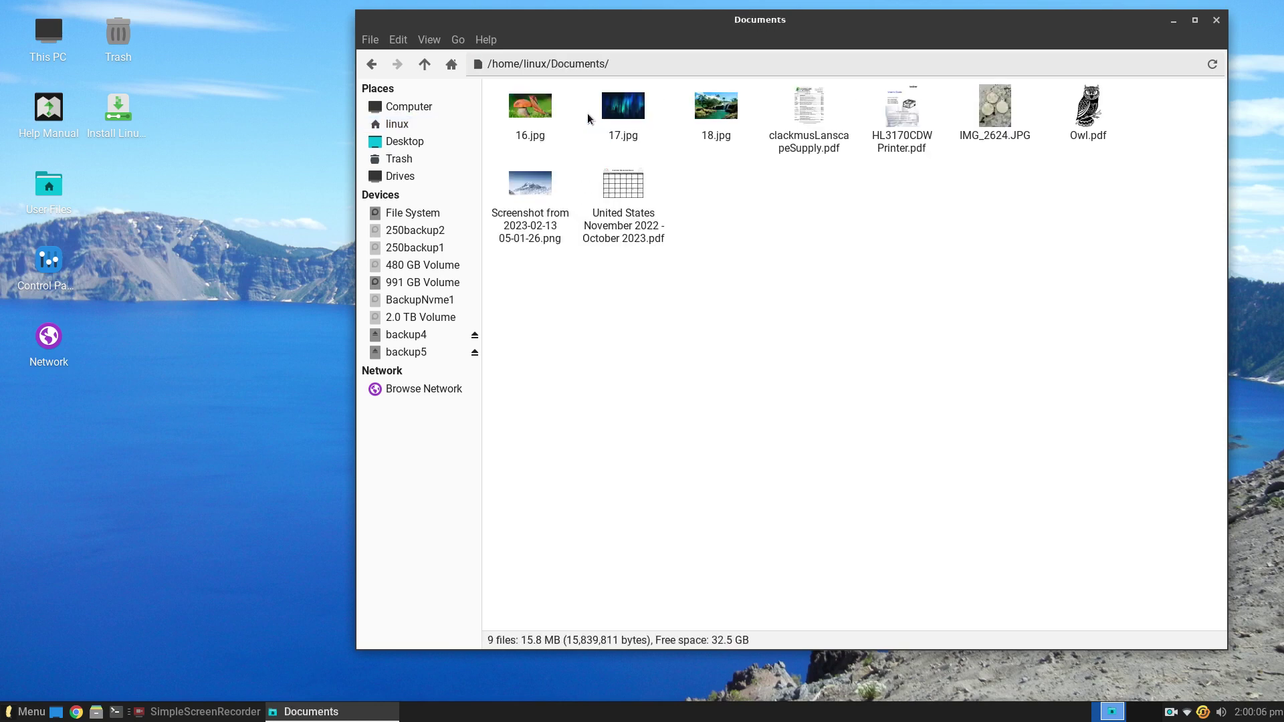
{"action": "right_click", "coordinate": [787, 184]}
{"action": "left_click", "coordinate": [727, 230]}
{"action": "left_click", "coordinate": [430, 66]}
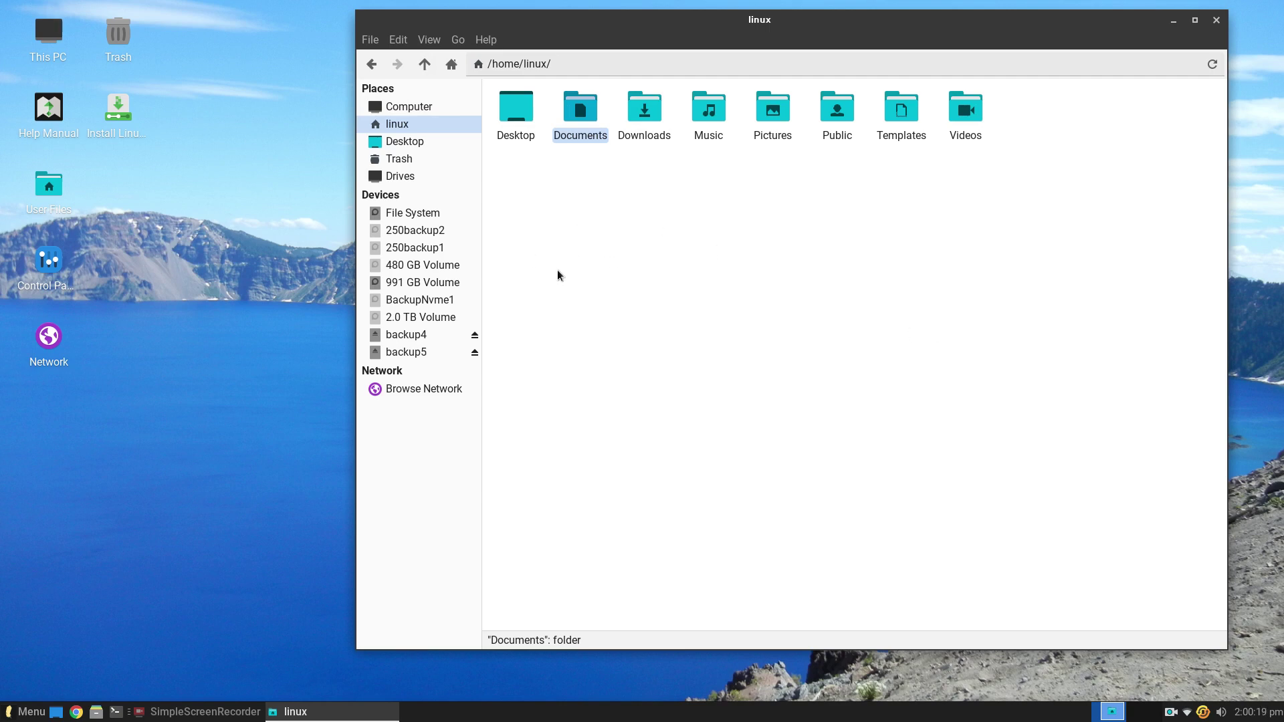
Step: Review the view options and show the hidden files in the linux home folder
{"action": "left_click", "coordinate": [430, 41]}
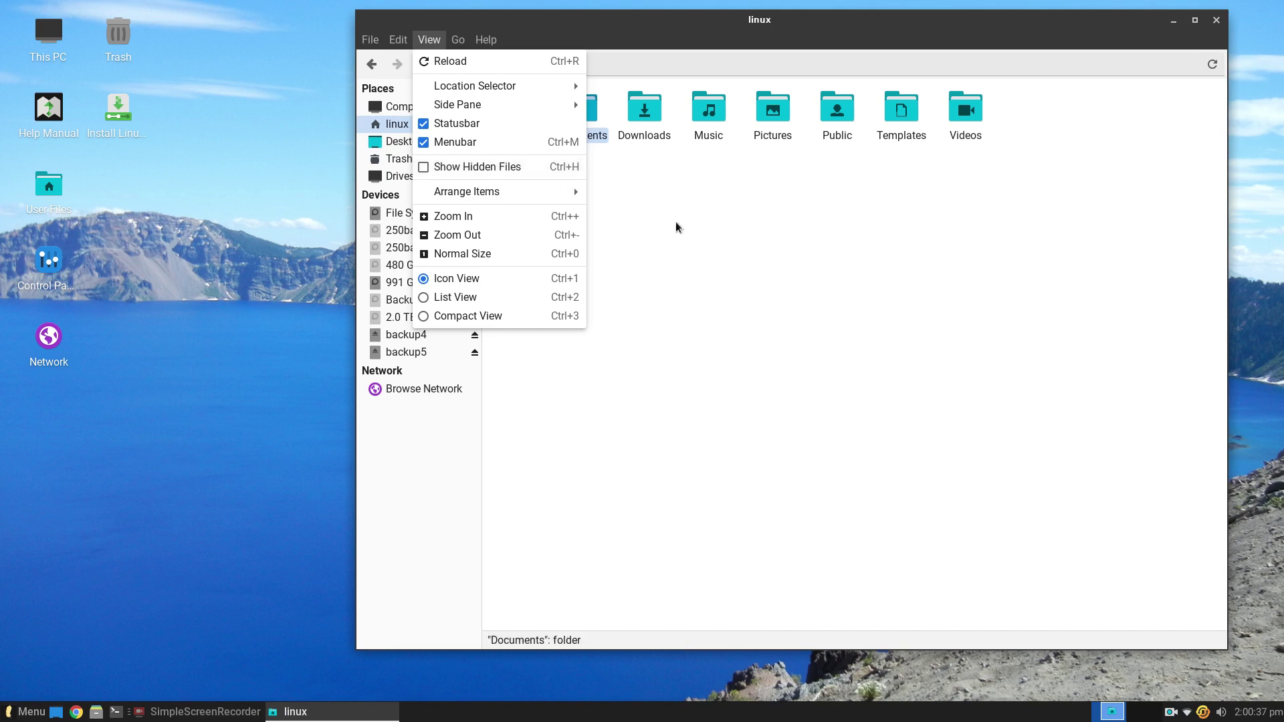
{"action": "left_click", "coordinate": [744, 267]}
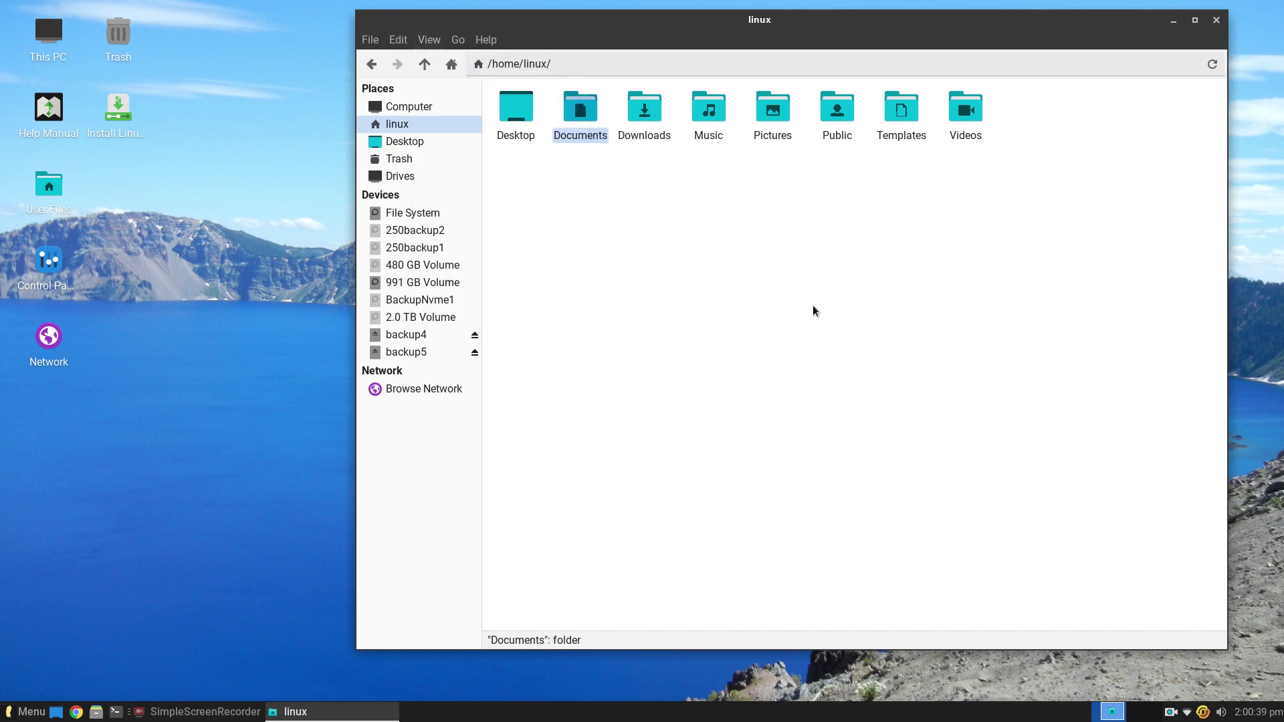
{"action": "key", "text": "ctrl+h"}
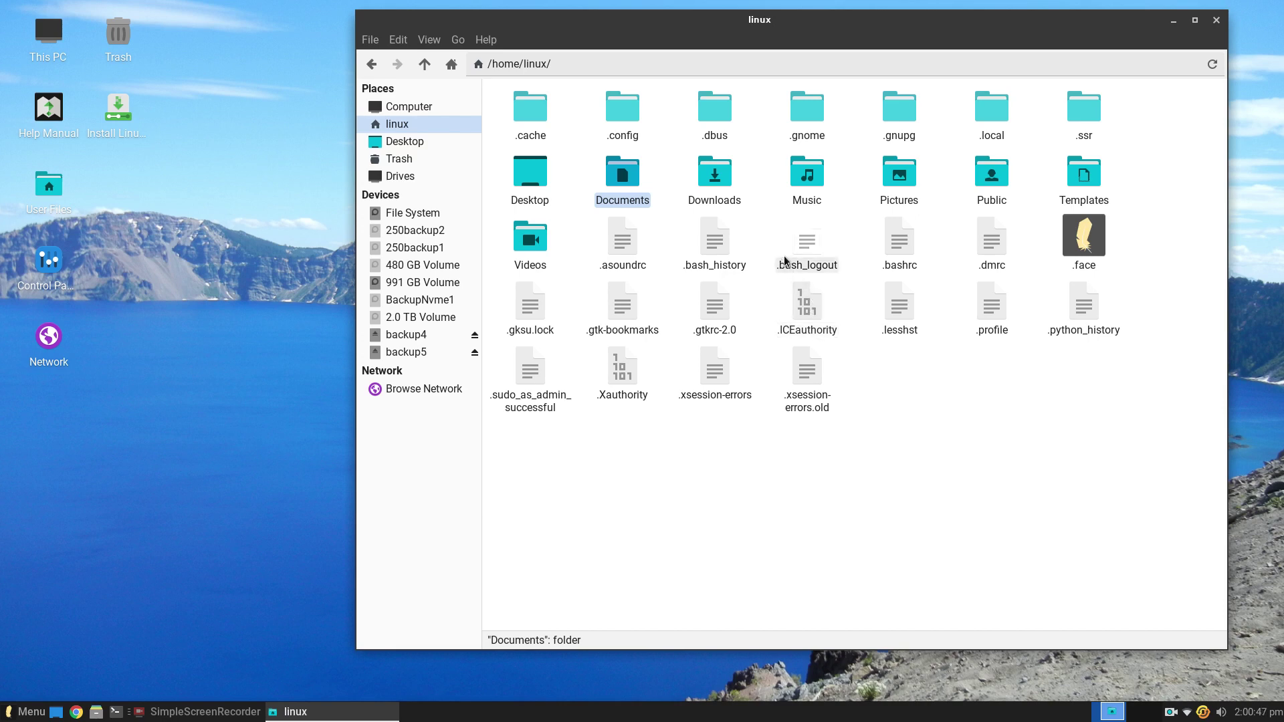
Step: Browse the hidden .local folder and its share subfolder, and go back up to the linux home folder
{"action": "left_click", "coordinate": [723, 114]}
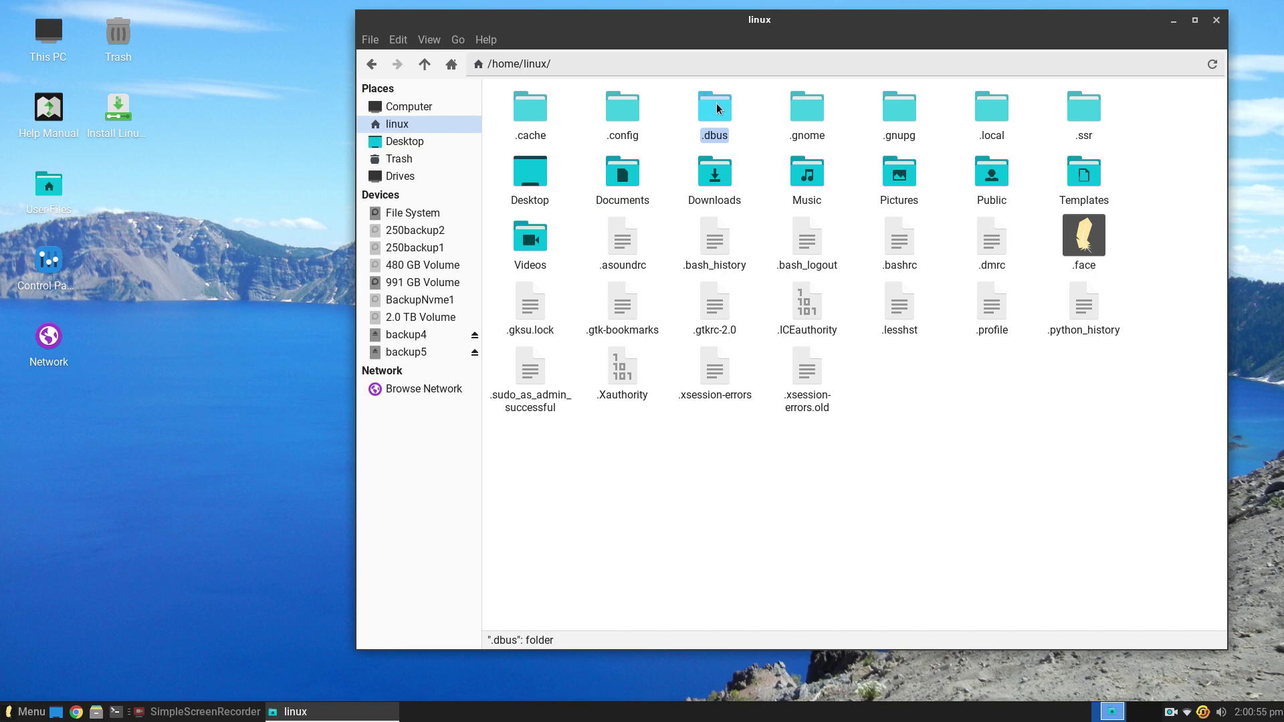
{"action": "left_click", "coordinate": [984, 106]}
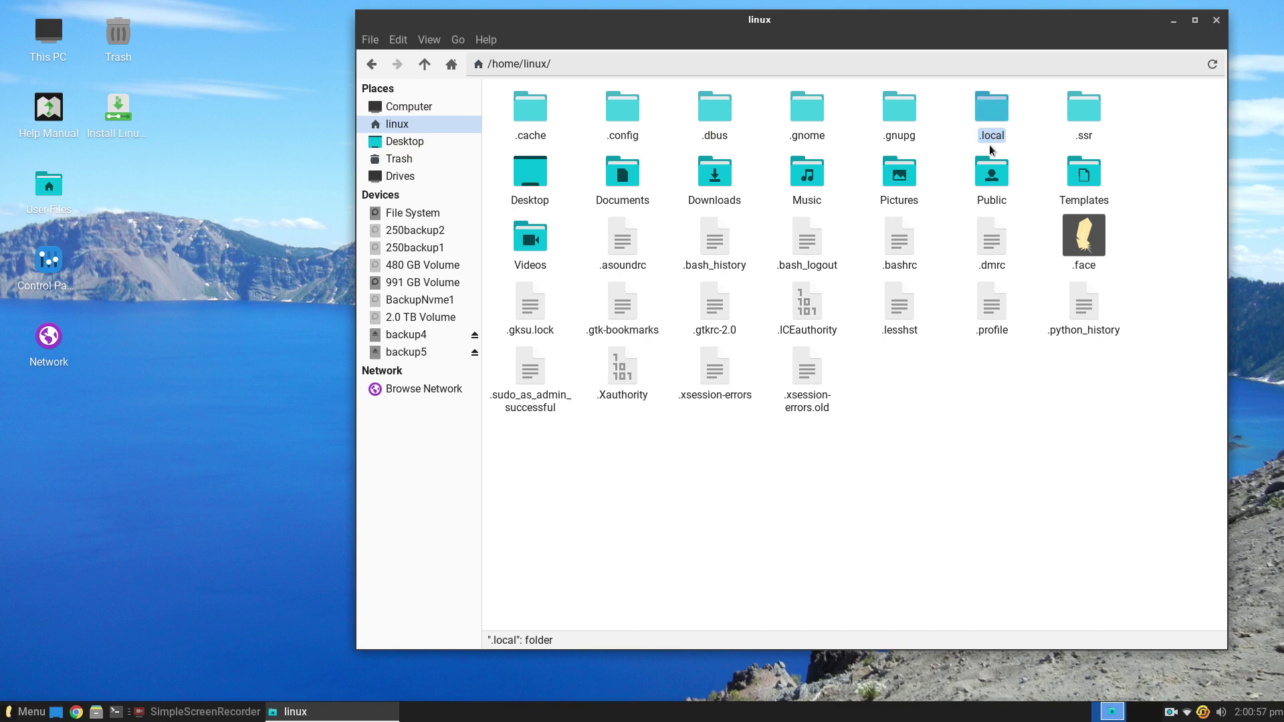
{"action": "double_click", "coordinate": [991, 107]}
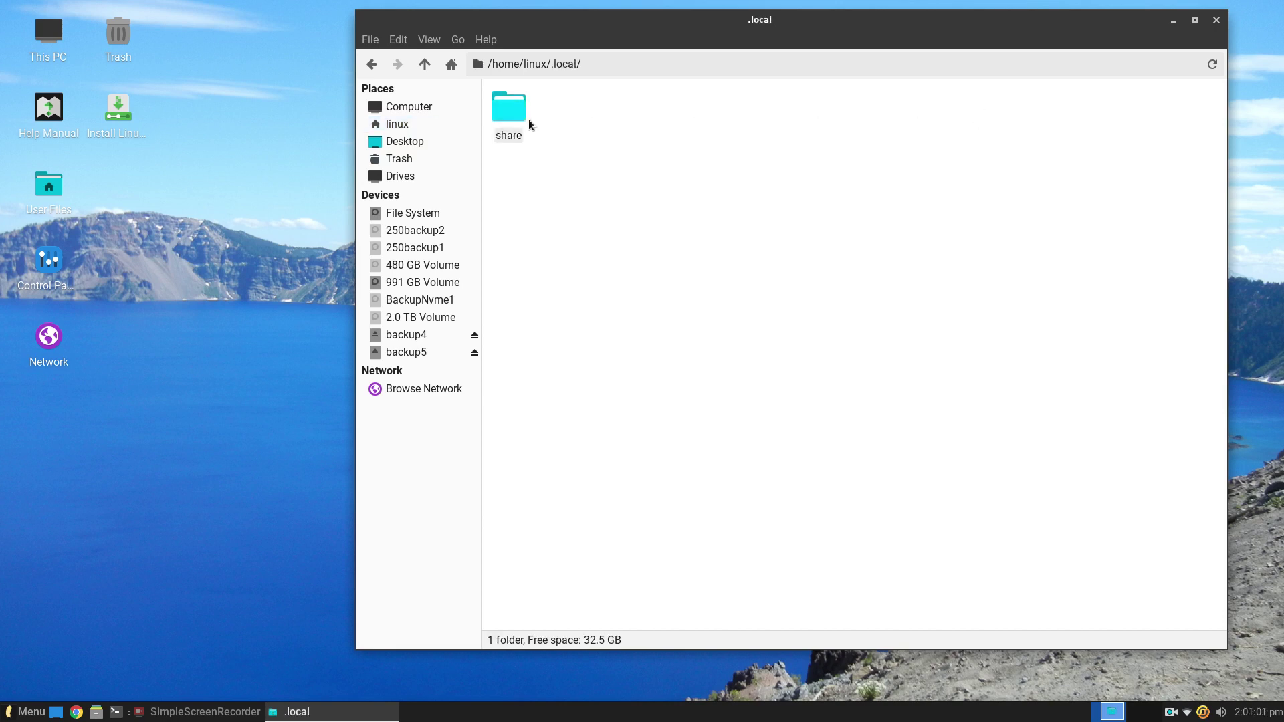
{"action": "double_click", "coordinate": [504, 106]}
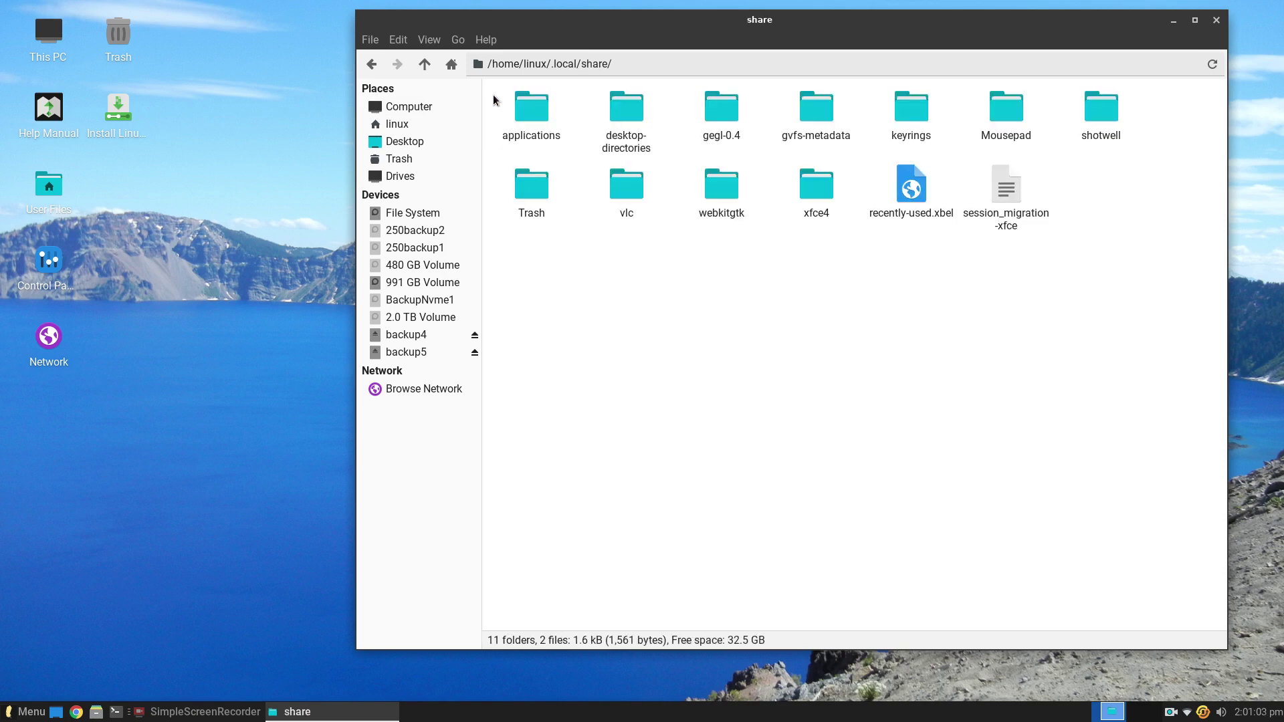
{"action": "left_click", "coordinate": [425, 64]}
{"action": "left_click", "coordinate": [425, 64]}
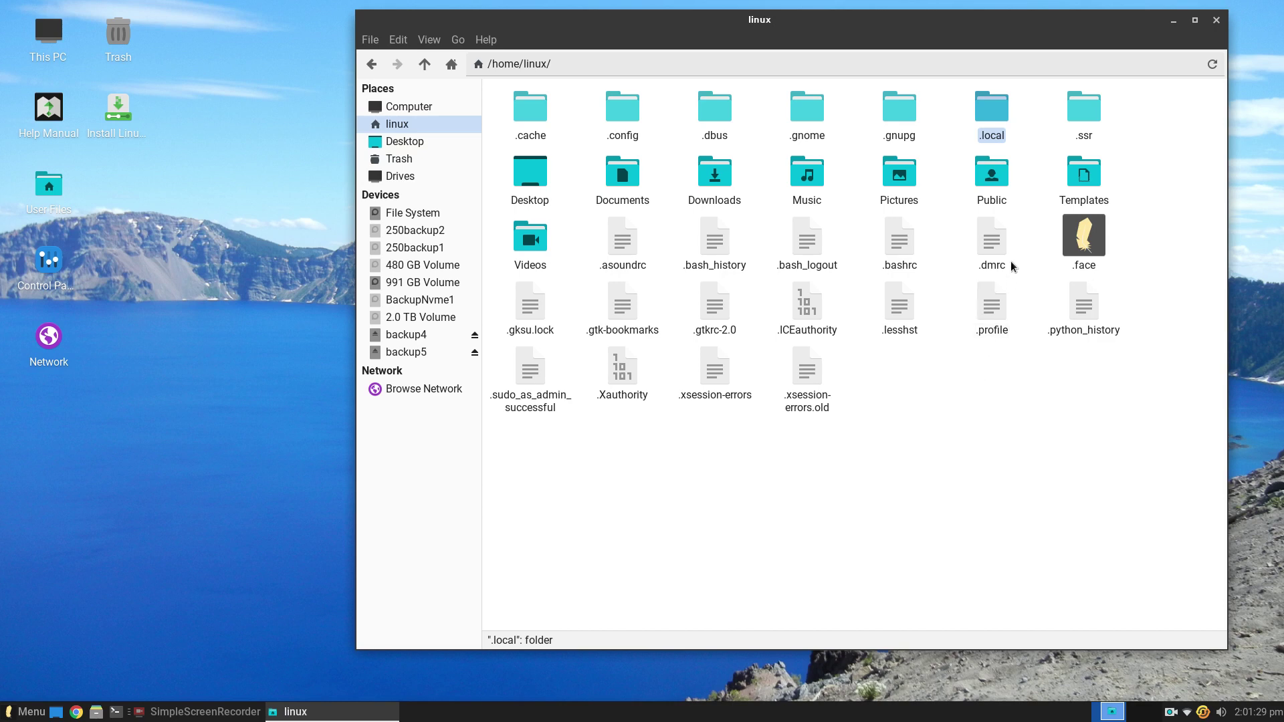
Step: Compare the regular Documents and Downloads folders with the hidden .local folder, and select the .bash_history file
{"action": "left_click", "coordinate": [643, 183]}
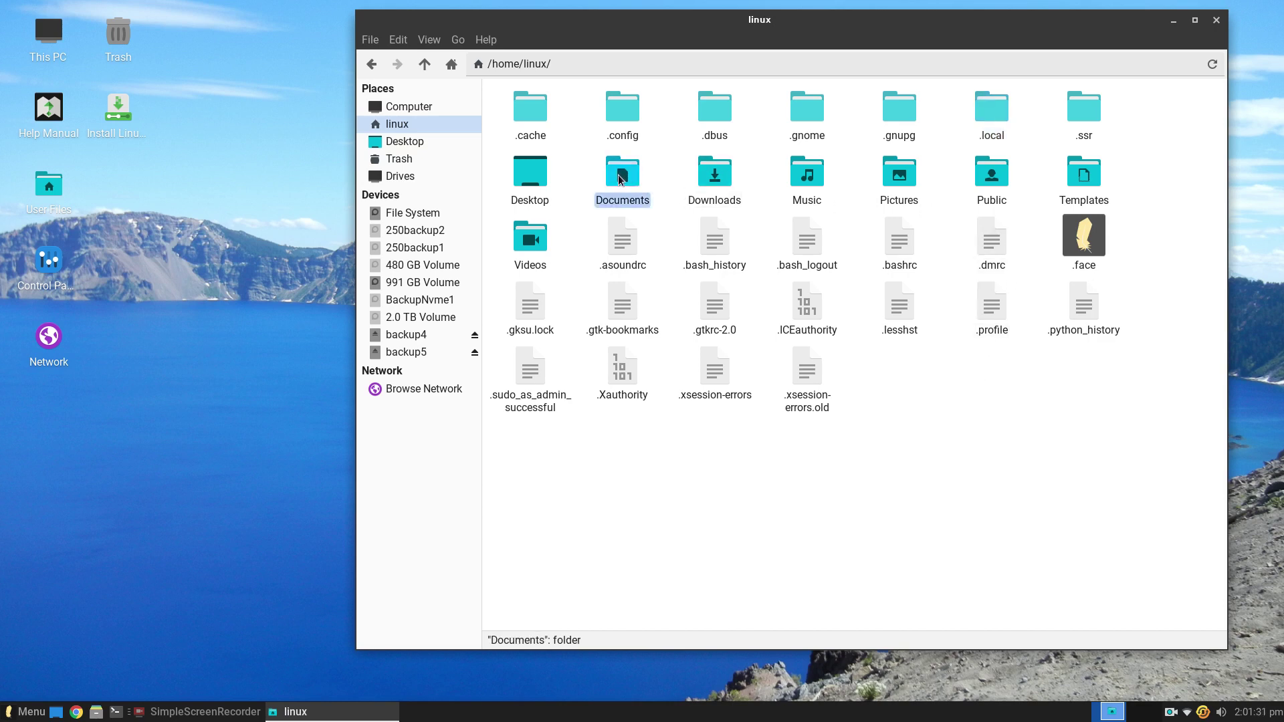
{"action": "left_click", "coordinate": [701, 177]}
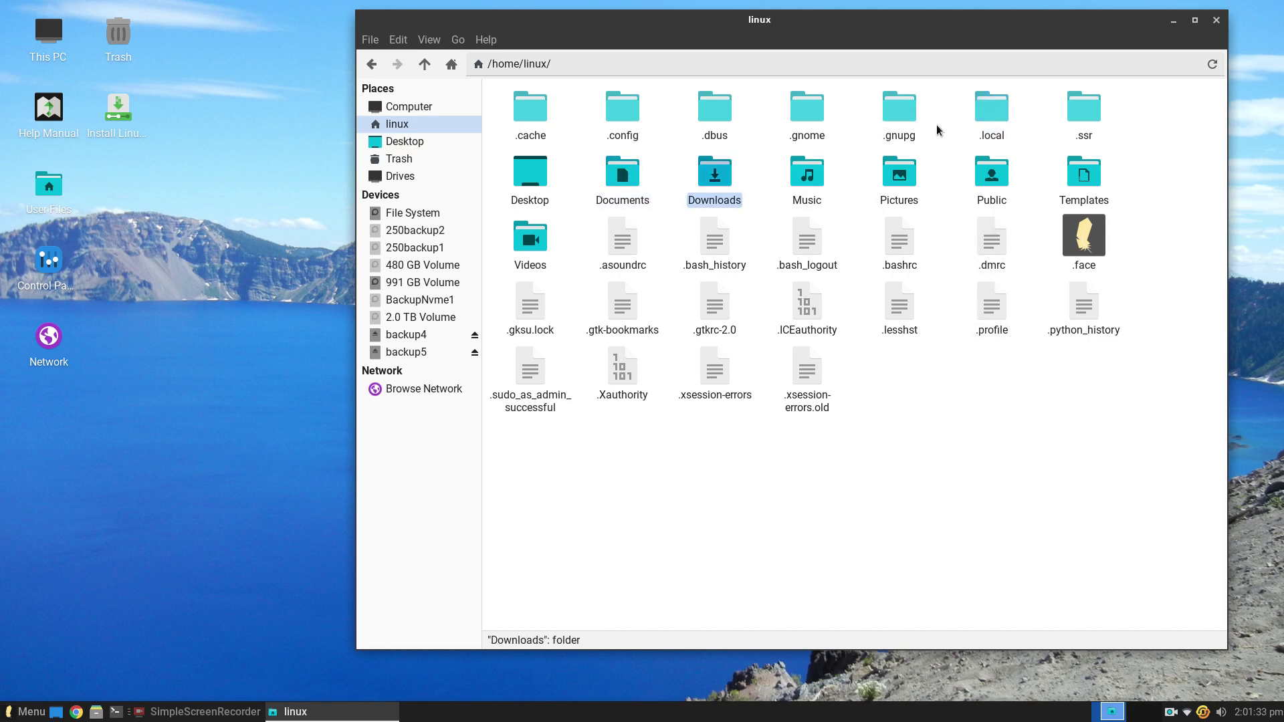
{"action": "left_click", "coordinate": [986, 118]}
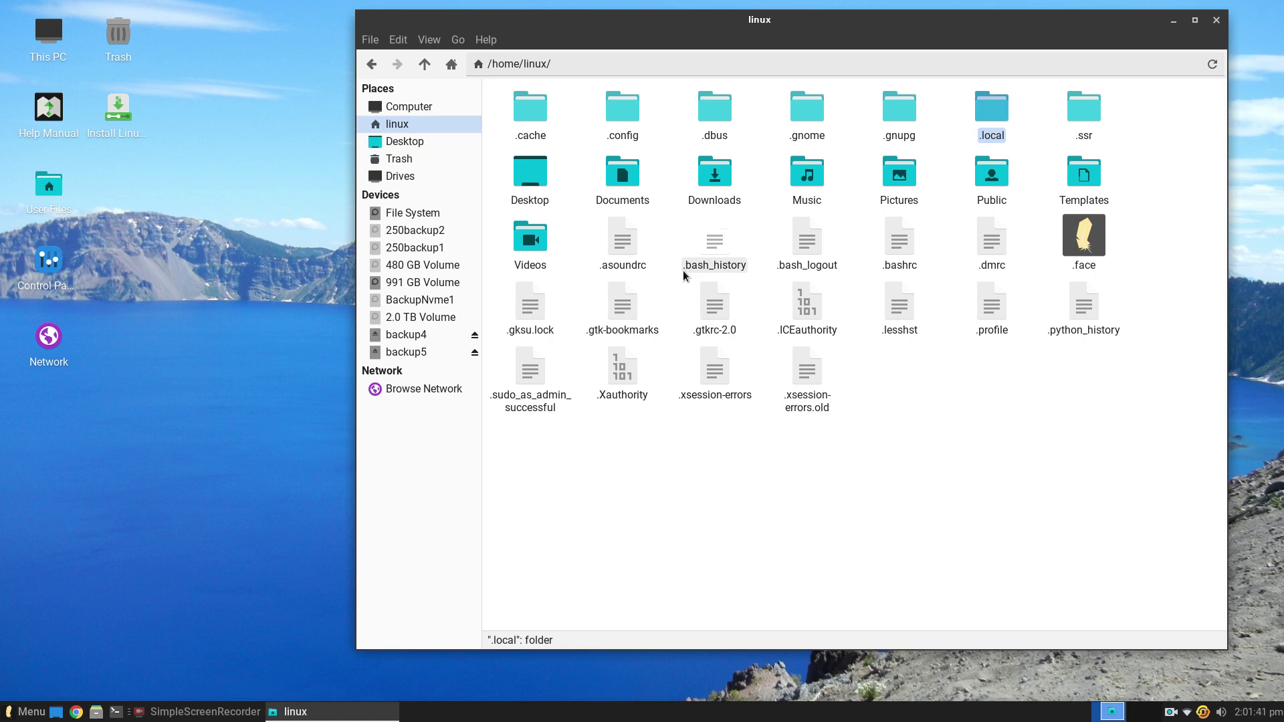
{"action": "left_click", "coordinate": [711, 244]}
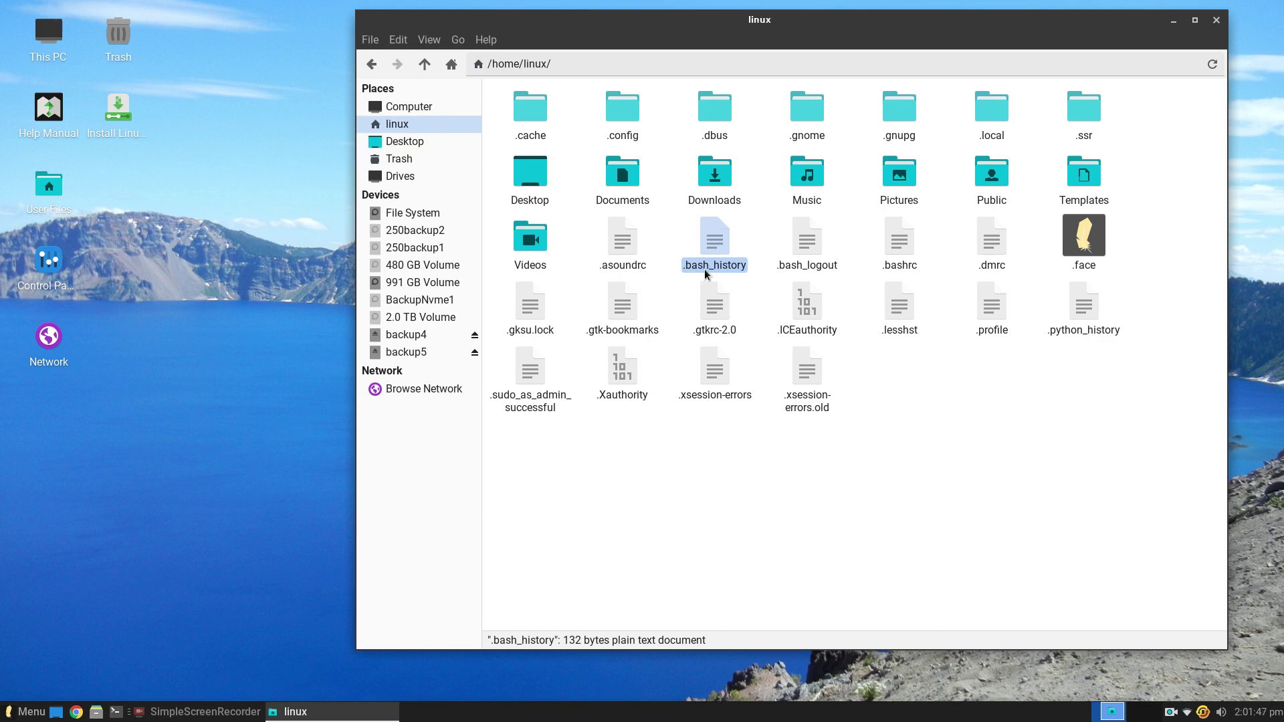
Step: Open a terminal window and place it over the middle of the file manager
{"action": "left_click", "coordinate": [115, 713]}
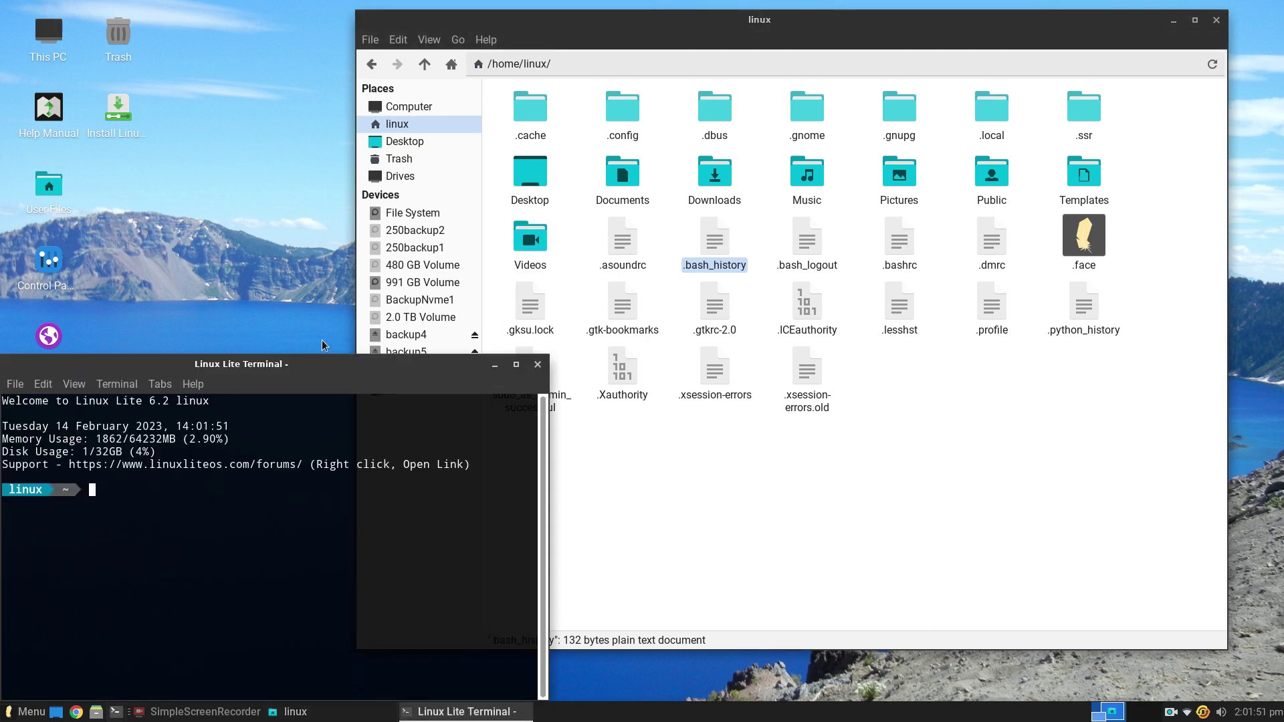
{"action": "left_click_drag", "start_coordinate": [322, 376], "coordinate": [649, 207]}
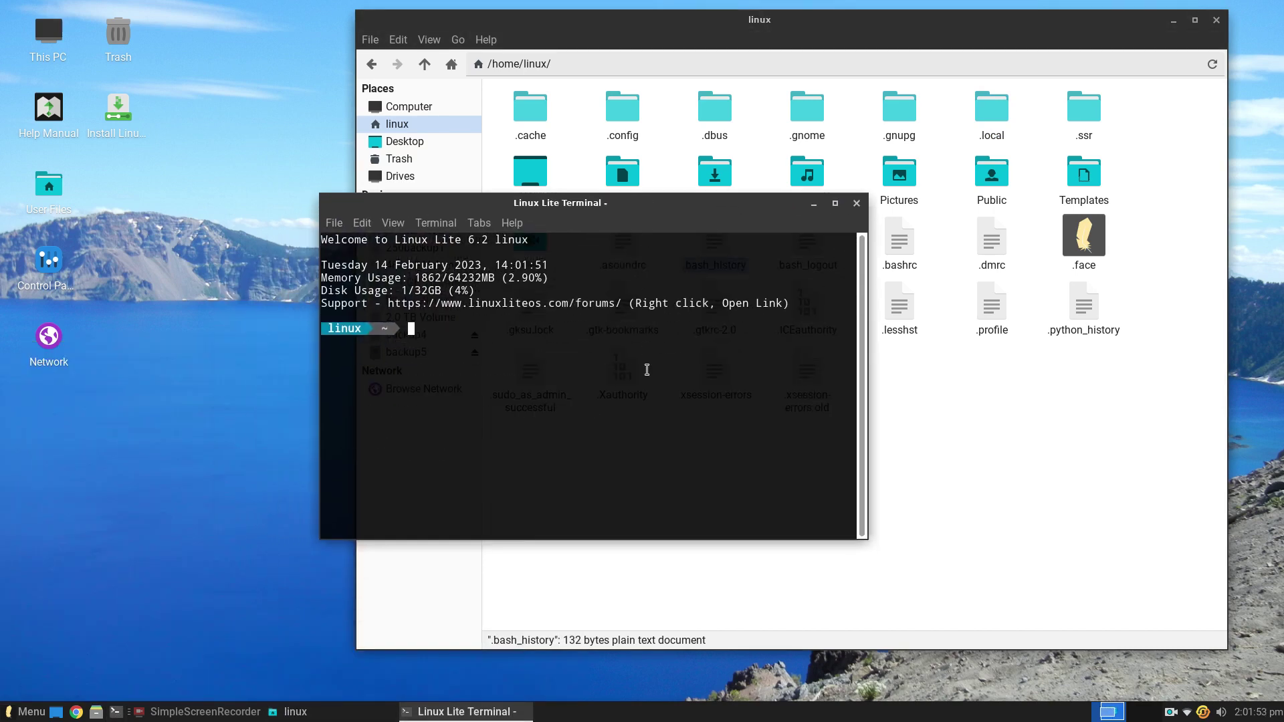
{"action": "type", "text": "neofetch\\\\\\"}
{"action": "key", "text": "BackSpace"}
{"action": "key", "text": "BackSpace"}
{"action": "key", "text": "BackSpace"}
{"action": "key", "text": "BackSpace"}
{"action": "key", "text": "BackSpace"}
{"action": "key", "text": "BackSpace"}
{"action": "key", "text": "BackSpace"}
{"action": "key", "text": "BackSpace"}
{"action": "key", "text": "BackSpace"}
{"action": "key", "text": "BackSpace"}
{"action": "key", "text": "BackSpace"}
{"action": "key", "text": "BackSpace"}
Step: Run history in the terminal, highlight the first listed command, and close the terminal
{"action": "type", "text": "history"}
{"action": "key", "text": "Return"}
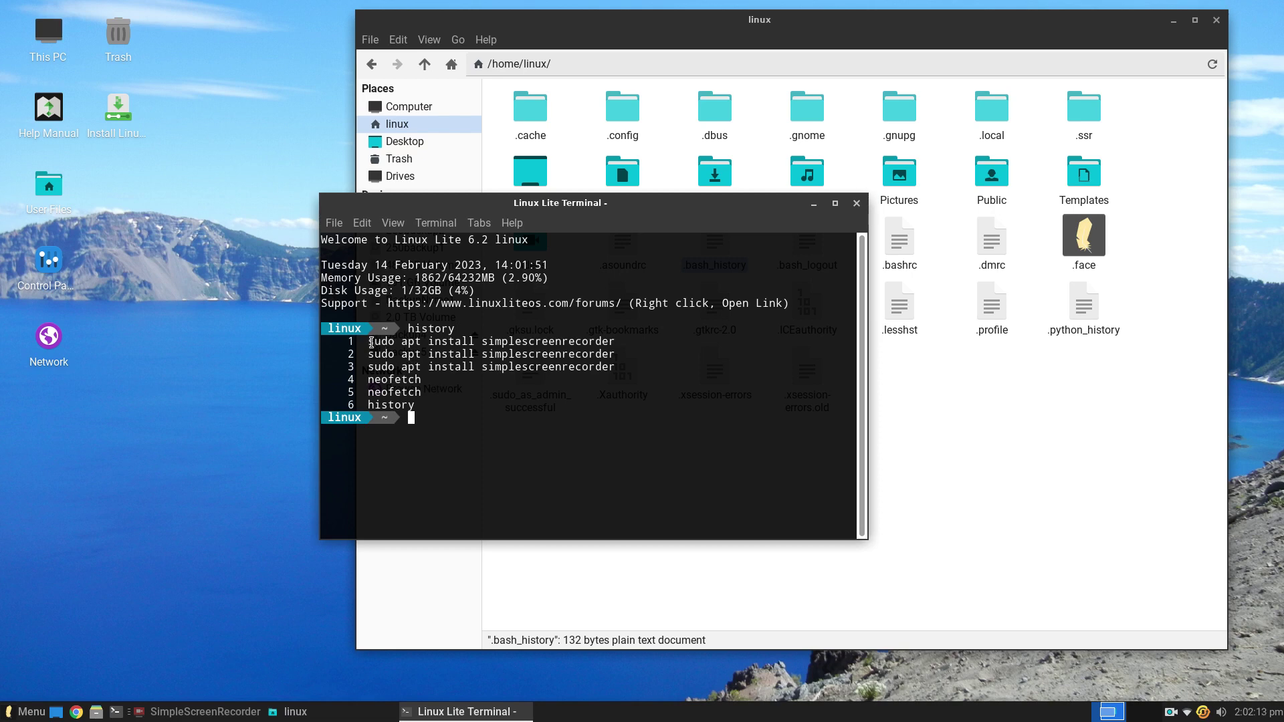
{"action": "left_click_drag", "start_coordinate": [370, 342], "coordinate": [625, 344]}
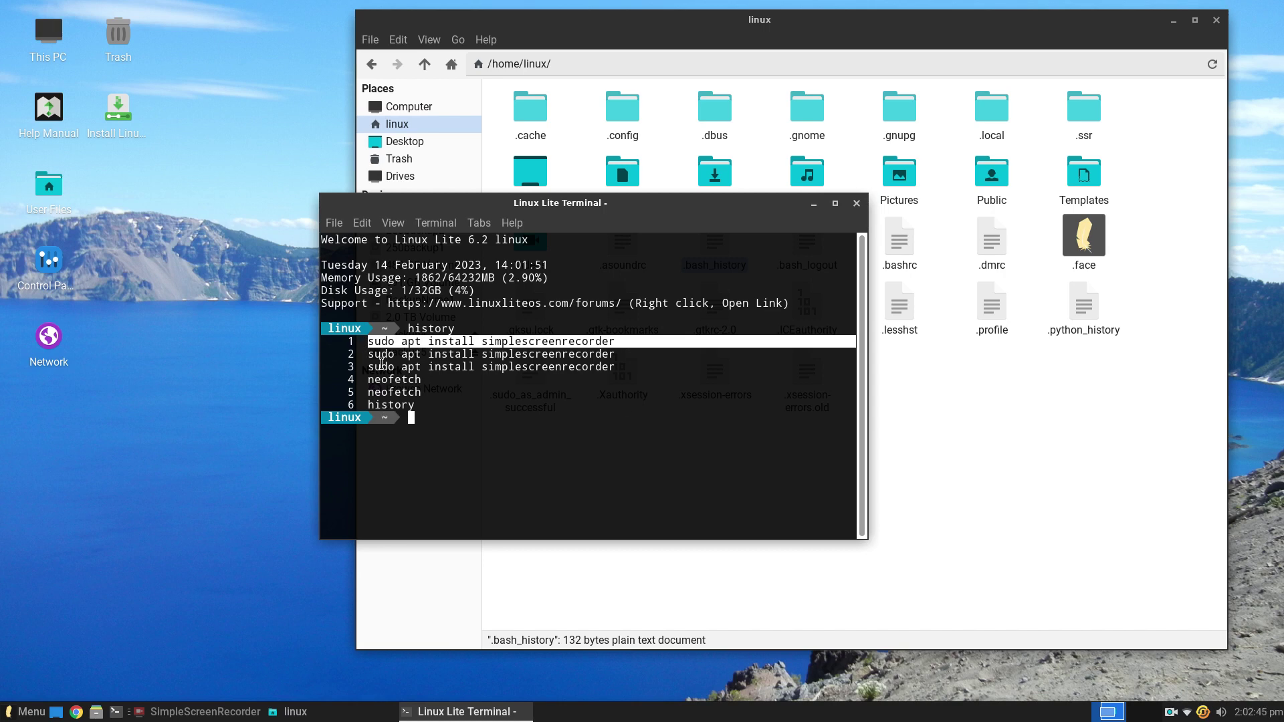
{"action": "left_click", "coordinate": [853, 208]}
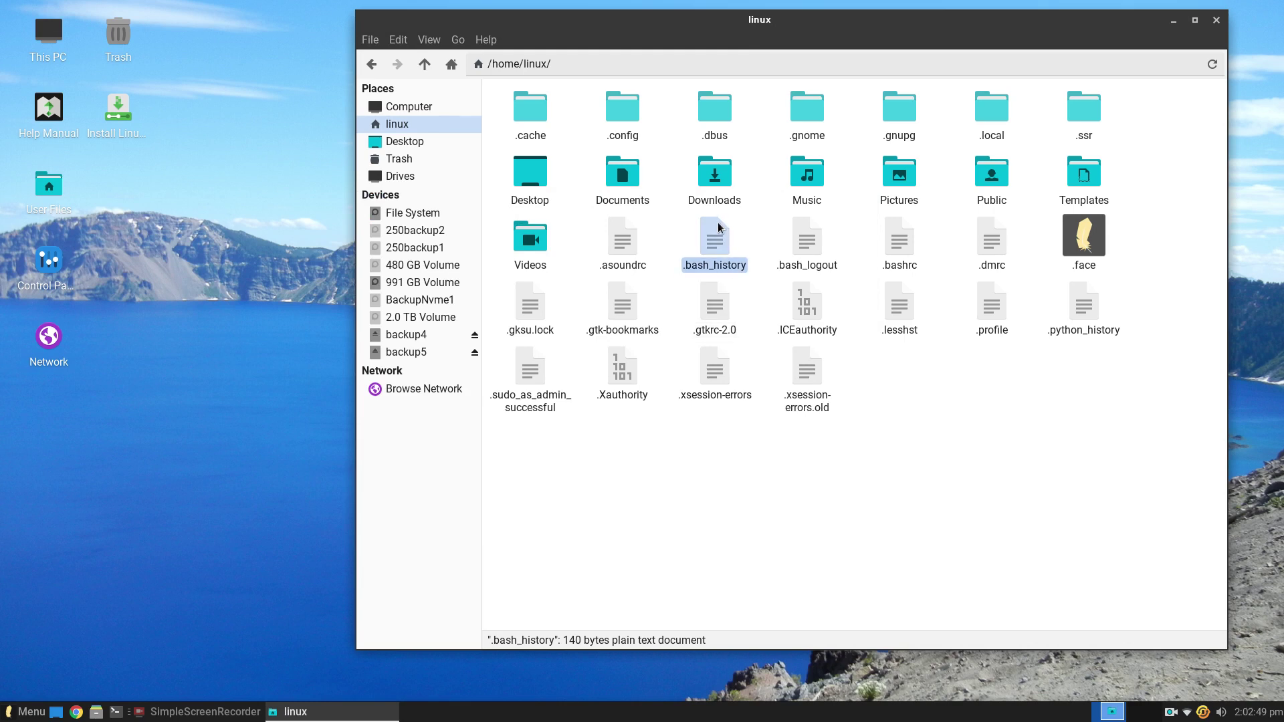
Step: Open the .bash_history file in the text editor to read the saved commands, and close the editor
{"action": "double_click", "coordinate": [706, 240]}
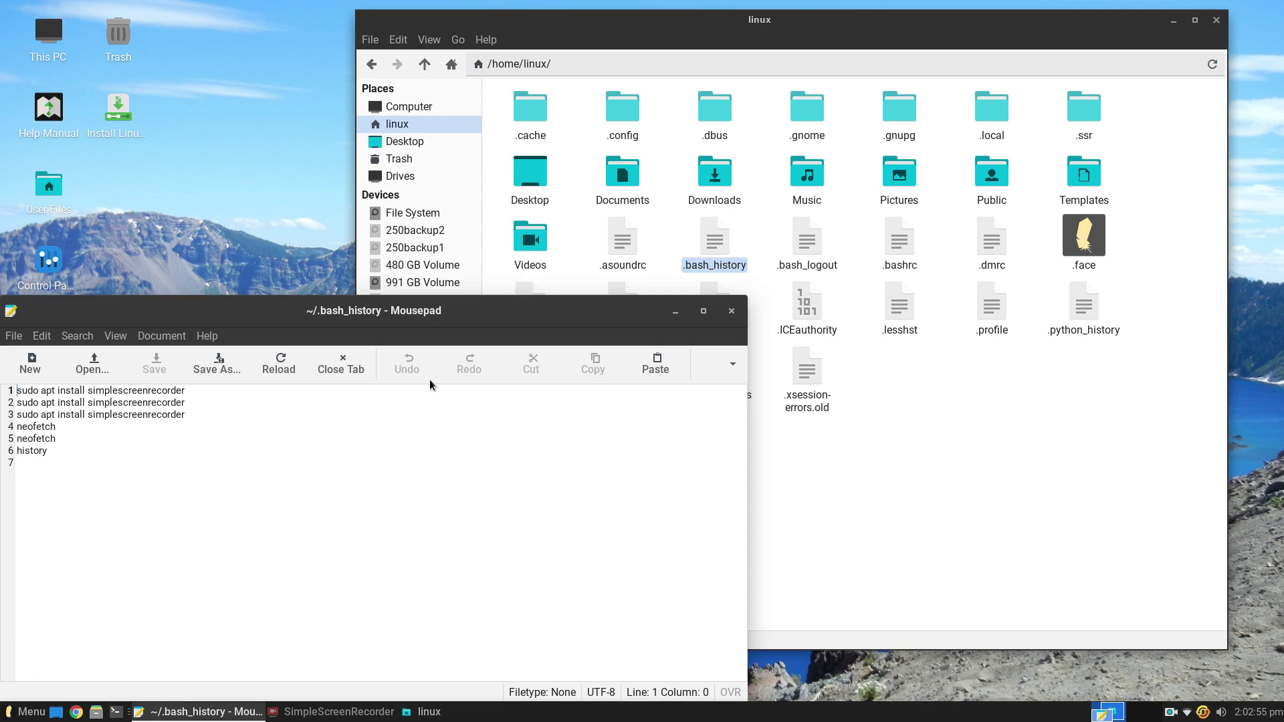
{"action": "left_click", "coordinate": [731, 311]}
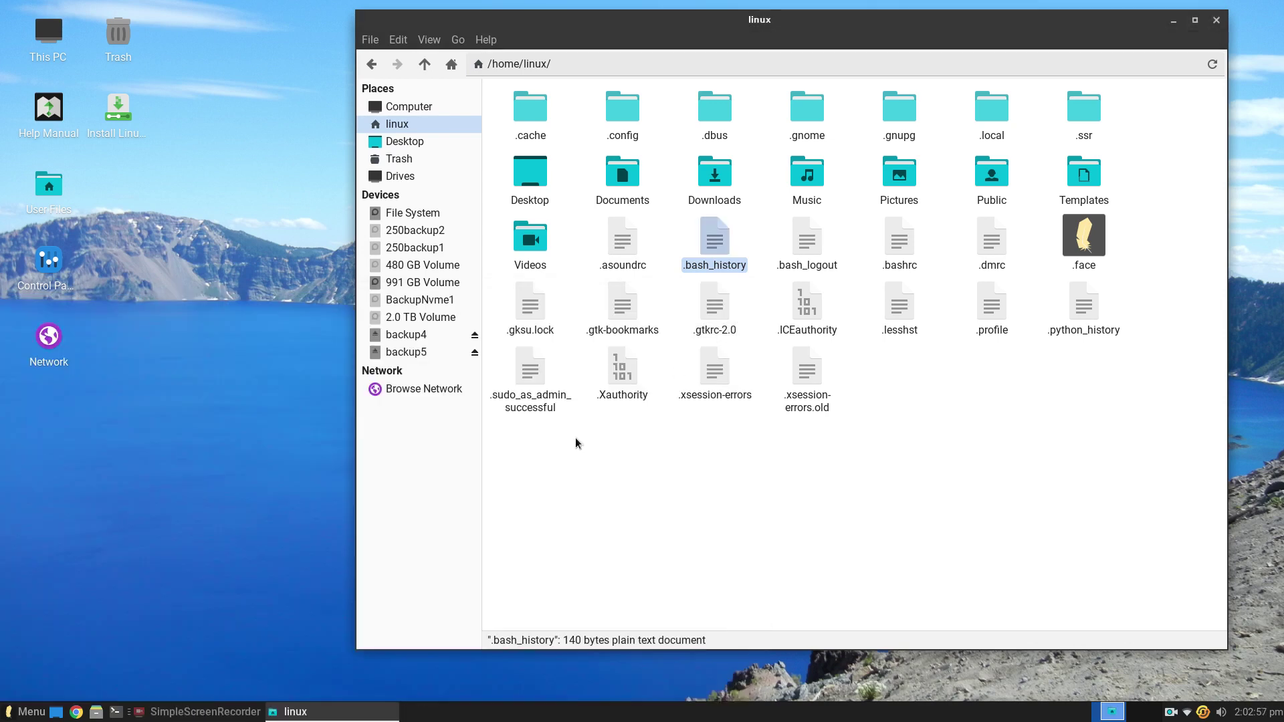
Step: Open a new terminal over the file manager and run cal to display the calendar
{"action": "left_click", "coordinate": [116, 712]}
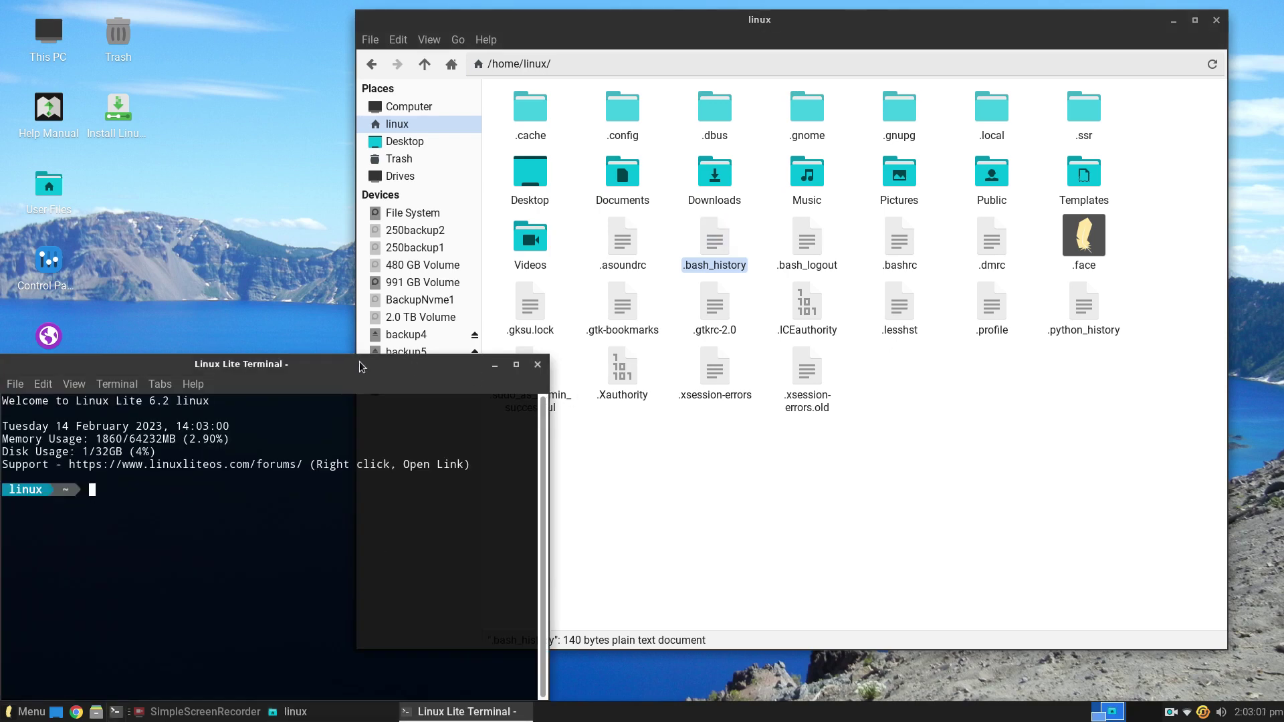
{"action": "left_click_drag", "start_coordinate": [359, 363], "coordinate": [793, 134]}
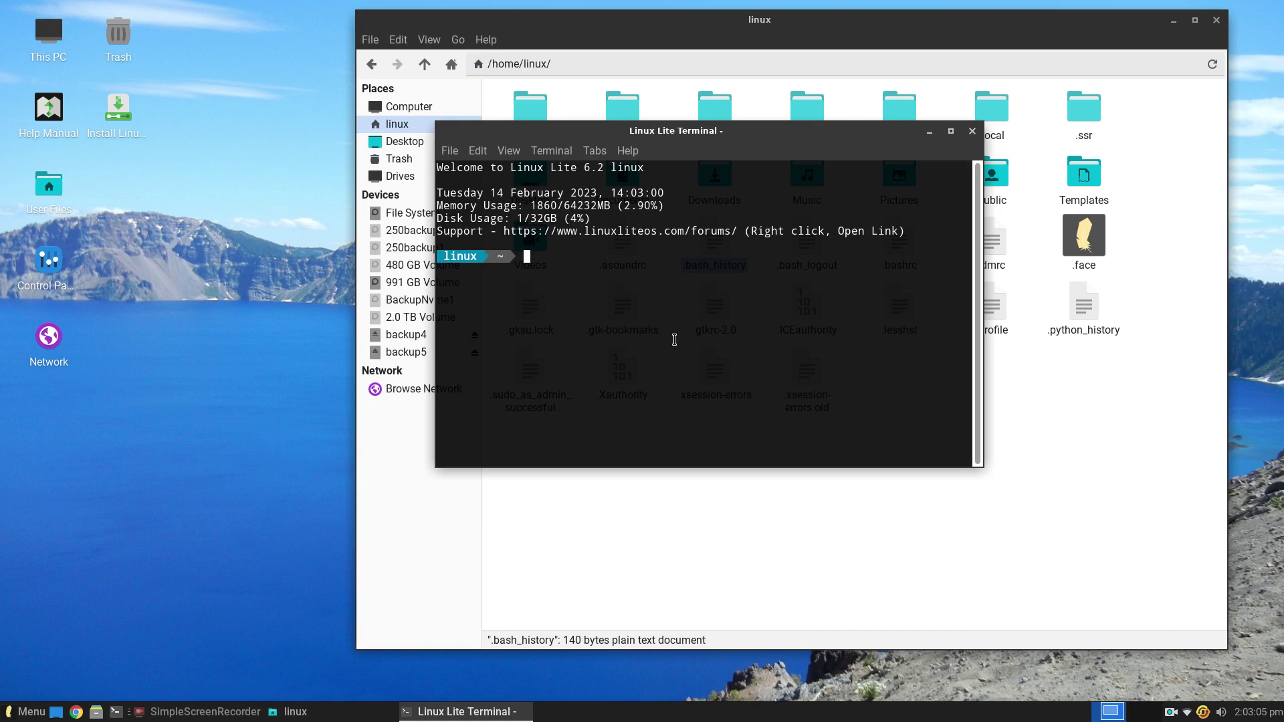
{"action": "type", "text": "cal"}
{"action": "key", "text": "Return"}
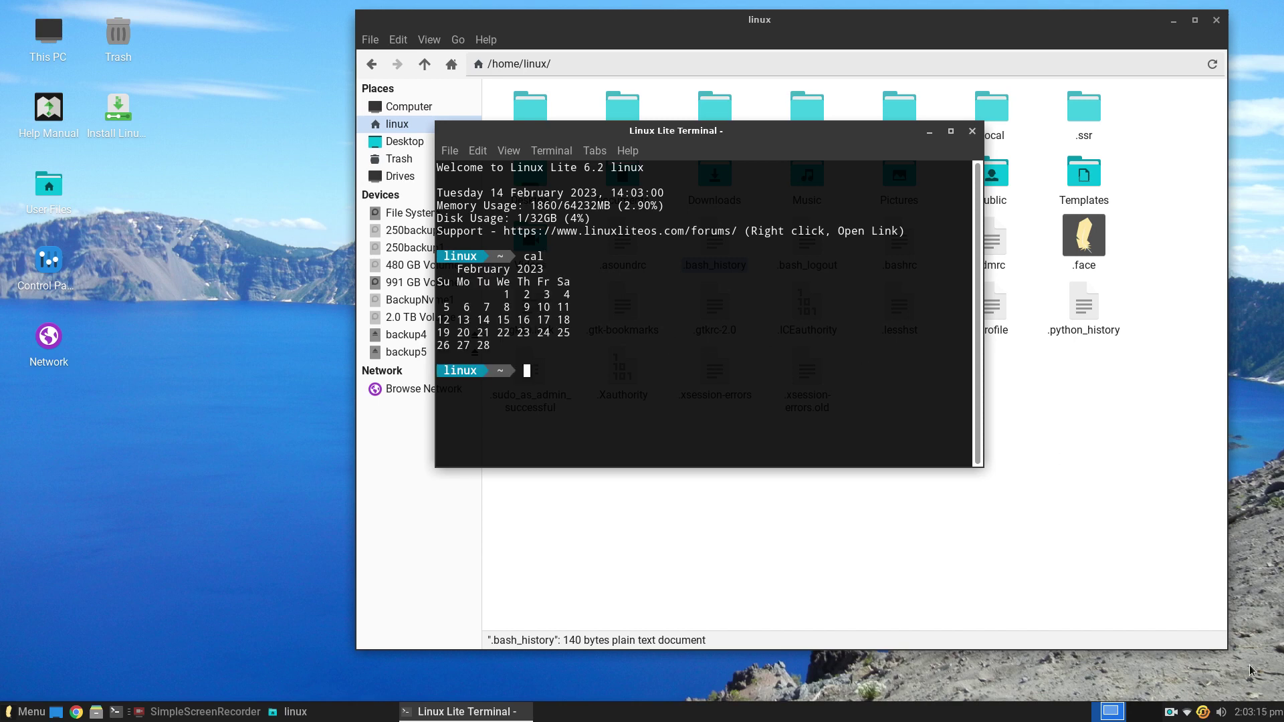
Step: Check the current month in the desktop clock's pop-up calendar and return to the terminal
{"action": "left_click", "coordinate": [1259, 715]}
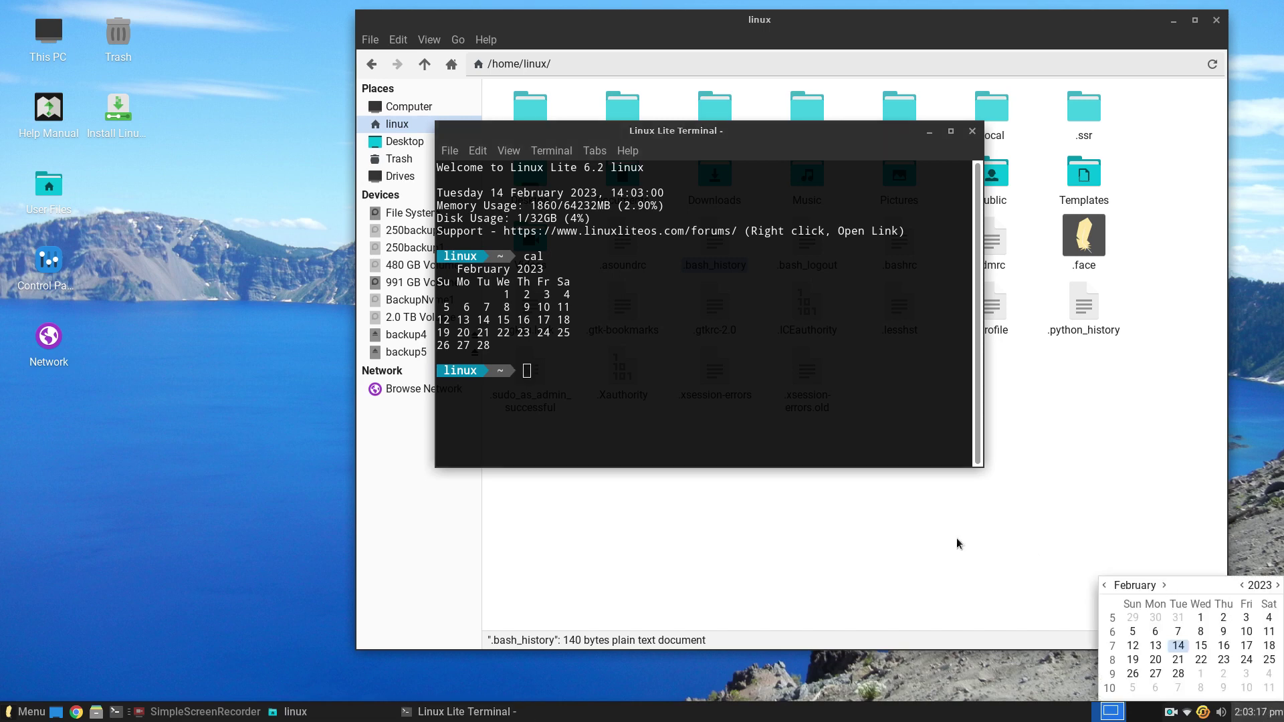
{"action": "left_click", "coordinate": [701, 403]}
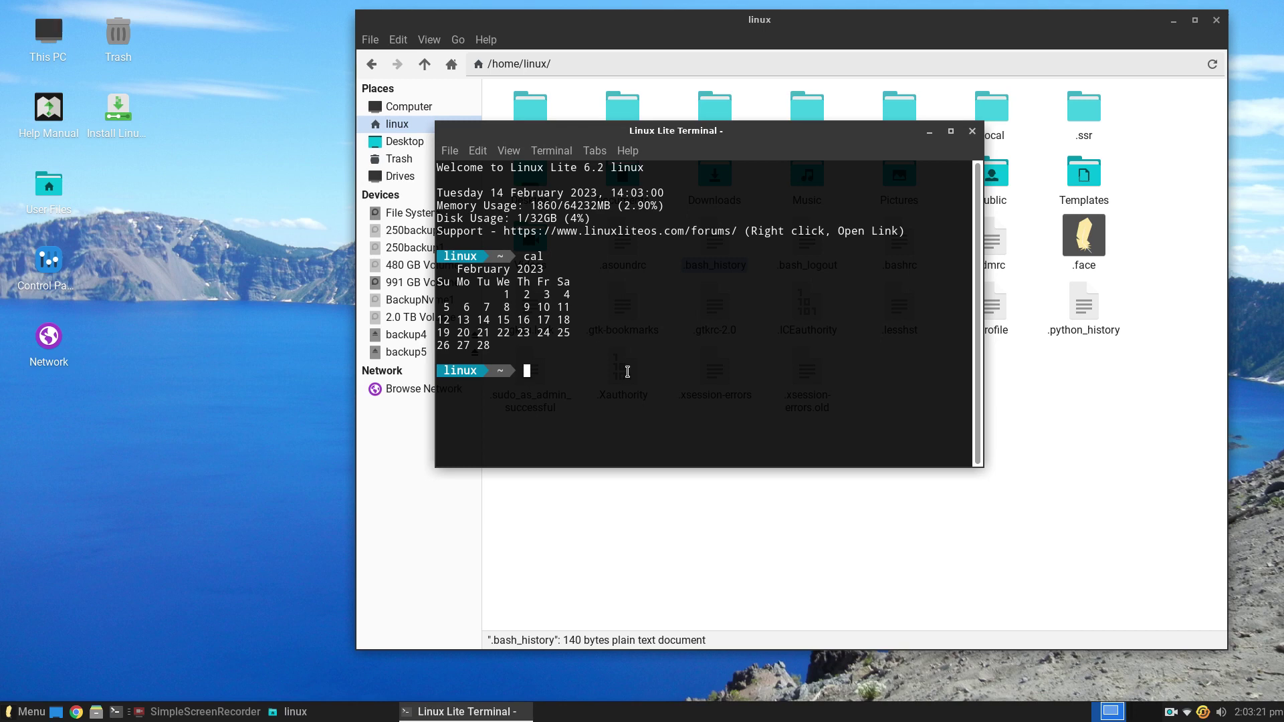
Step: Run cal jul 1776 in the terminal and highlight the 4th in the resulting calendar
{"action": "type", "text": "cal"}
{"action": "key", "text": "BackSpace"}
{"action": "key", "text": "BackSpace"}
{"action": "key", "text": "BackSpace"}
{"action": "key", "text": "Up"}
{"action": "type", "text": "jul 1776"}
{"action": "key", "text": "Return"}
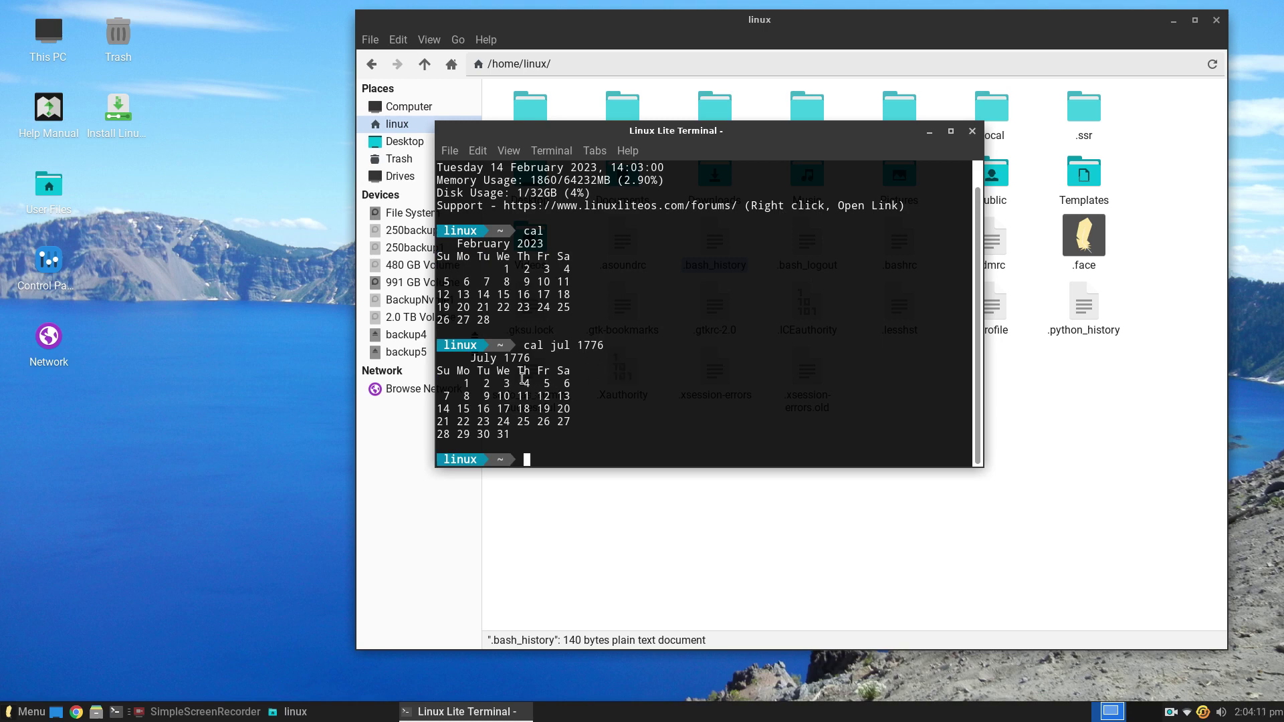
{"action": "left_click_drag", "start_coordinate": [523, 383], "coordinate": [536, 384]}
{"action": "left_click", "coordinate": [657, 422]}
Step: Run cal 1 2004, highlight the 12th in the resulting calendar, and end the terminal session with exit
{"action": "key", "text": "Up"}
{"action": "key", "text": "BackSpace"}
{"action": "key", "text": "BackSpace"}
{"action": "key", "text": "BackSpace"}
{"action": "key", "text": "BackSpace"}
{"action": "key", "text": "BackSpace"}
{"action": "key", "text": "BackSpace"}
{"action": "key", "text": "BackSpace"}
{"action": "key", "text": "BackSpace"}
{"action": "key", "text": "BackSpace"}
{"action": "type", "text": "jan"}
{"action": "key", "text": "BackSpace"}
{"action": "key", "text": "BackSpace"}
{"action": "key", "text": "BackSpace"}
{"action": "type", "text": "1 2004"}
{"action": "key", "text": "Return"}
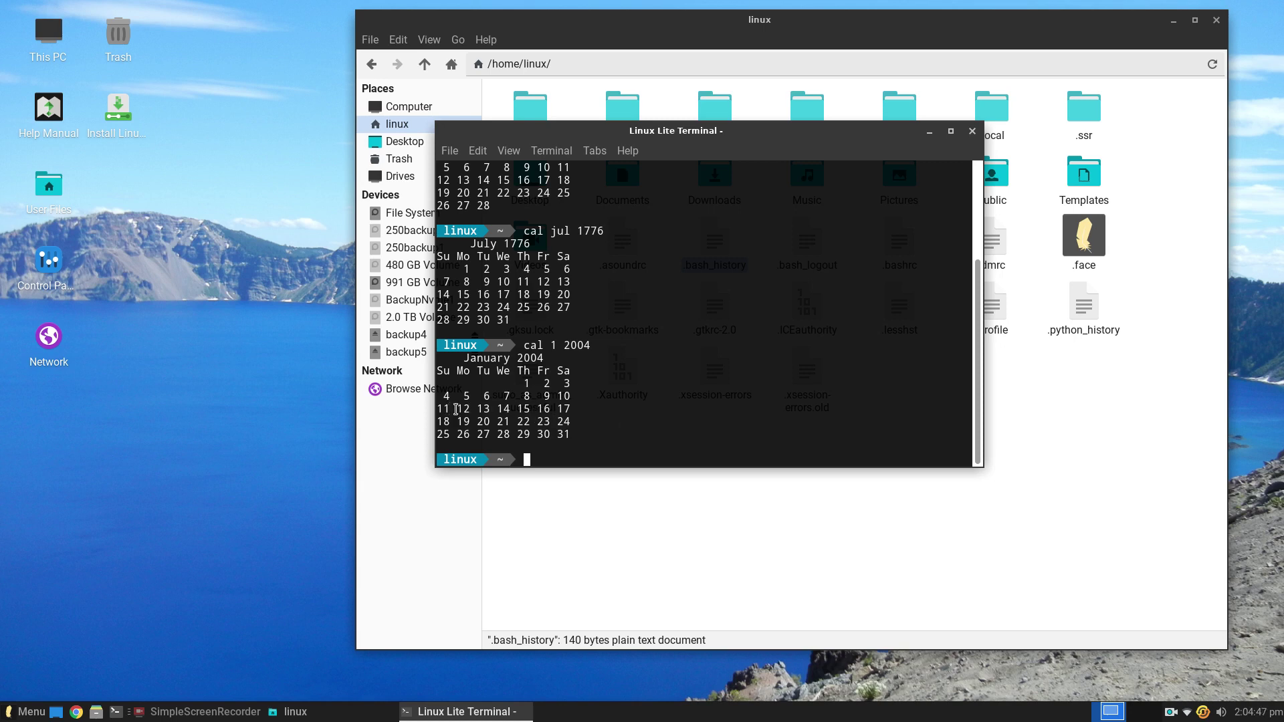
{"action": "left_click_drag", "start_coordinate": [456, 409], "coordinate": [476, 409]}
{"action": "left_click", "coordinate": [656, 418]}
{"action": "type", "text": "exit"}
{"action": "key", "text": "Return"}
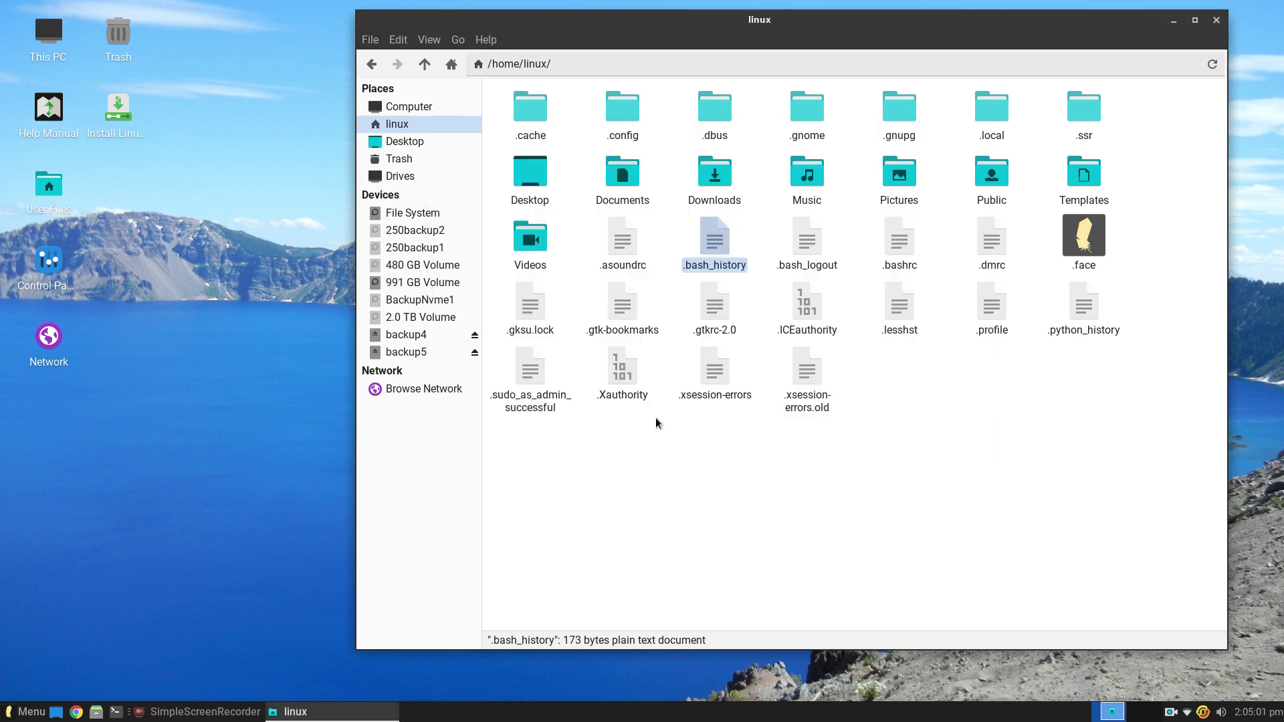
Step: Open .bash_history in the text editor, highlight the saved commands from cal to exit, and close the editor
{"action": "double_click", "coordinate": [714, 240]}
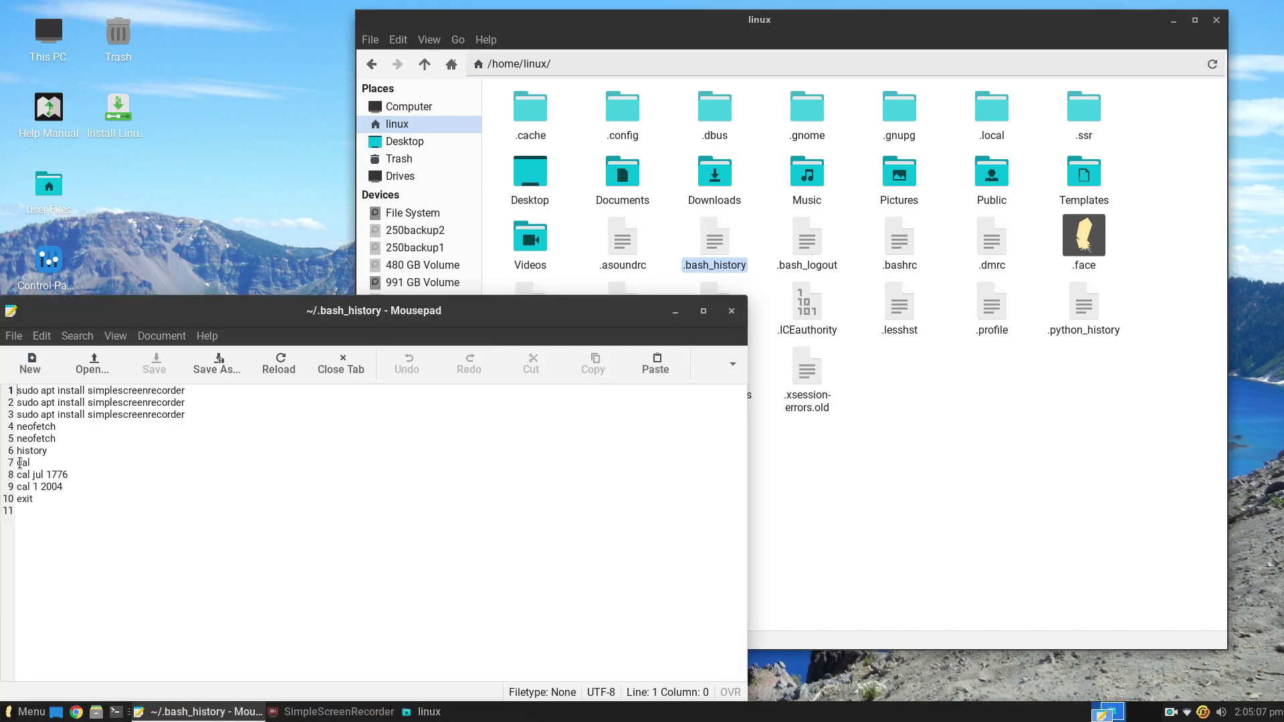
{"action": "left_click_drag", "start_coordinate": [21, 463], "coordinate": [86, 505]}
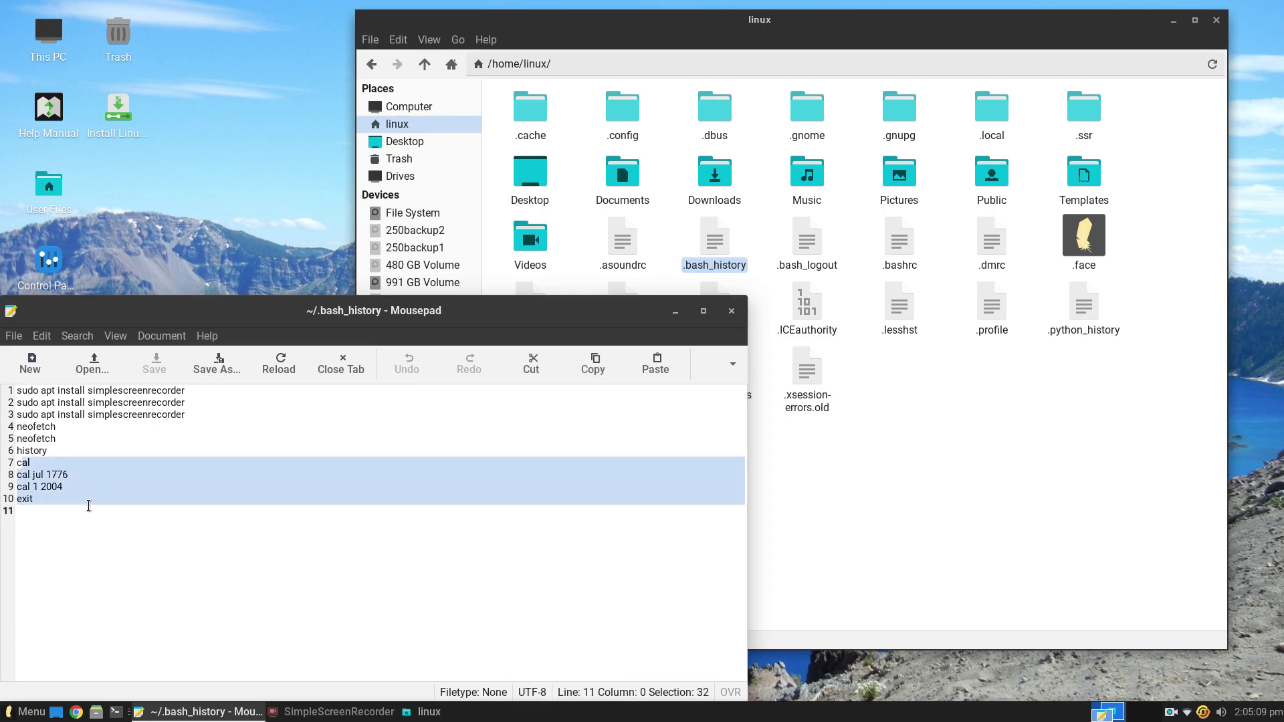
{"action": "left_click", "coordinate": [730, 311]}
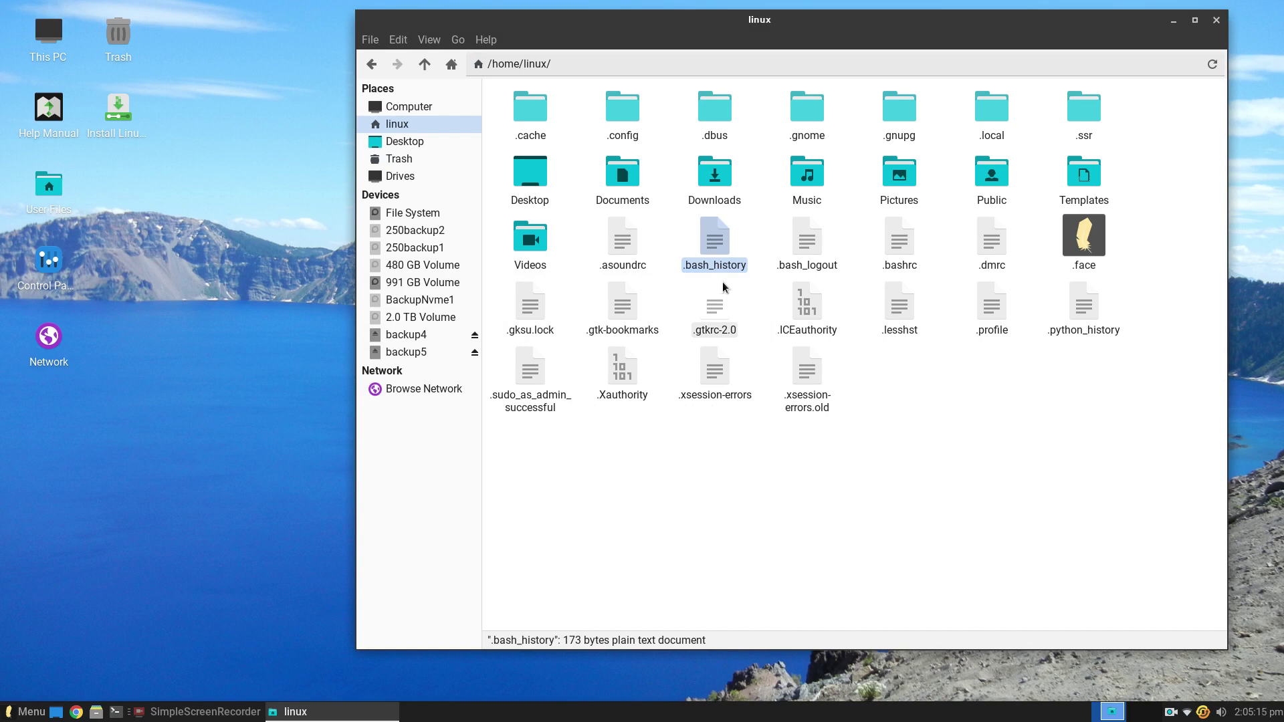
Step: Toggle the hidden files off and on, and create a hidden folder named .test1 in the home folder
{"action": "key", "text": "ctrl+h"}
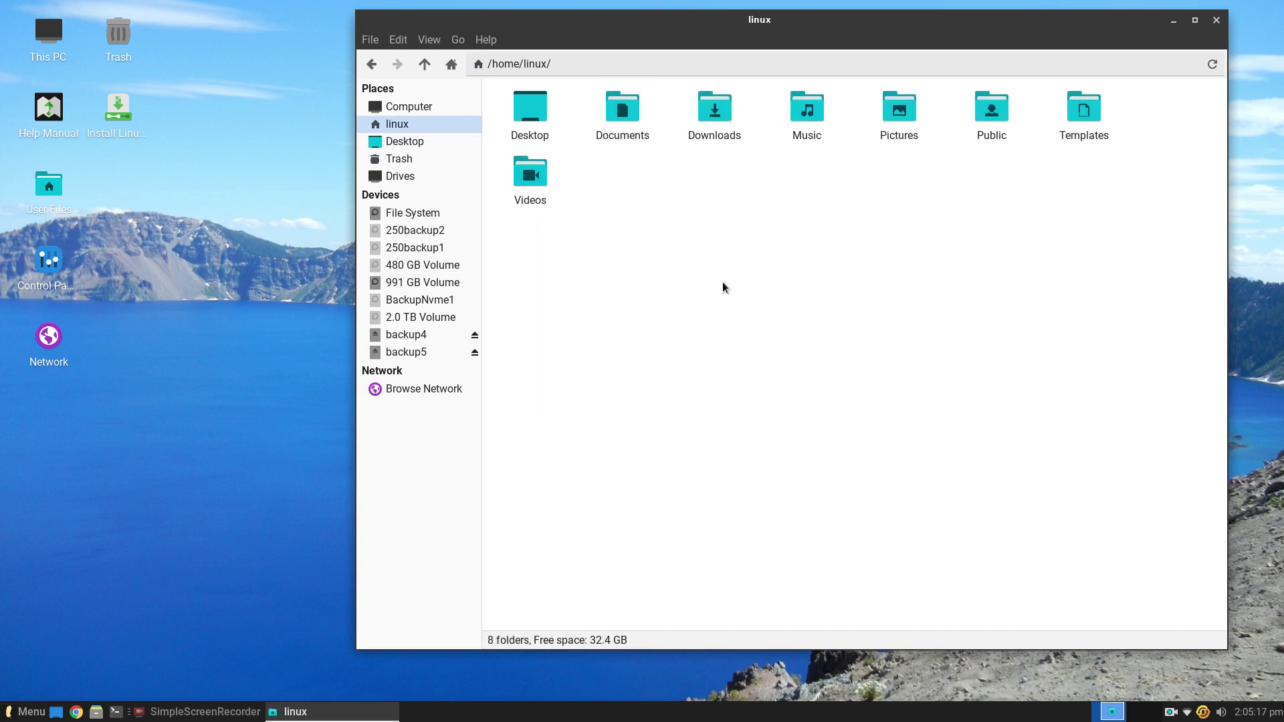
{"action": "key", "text": "ctrl+h"}
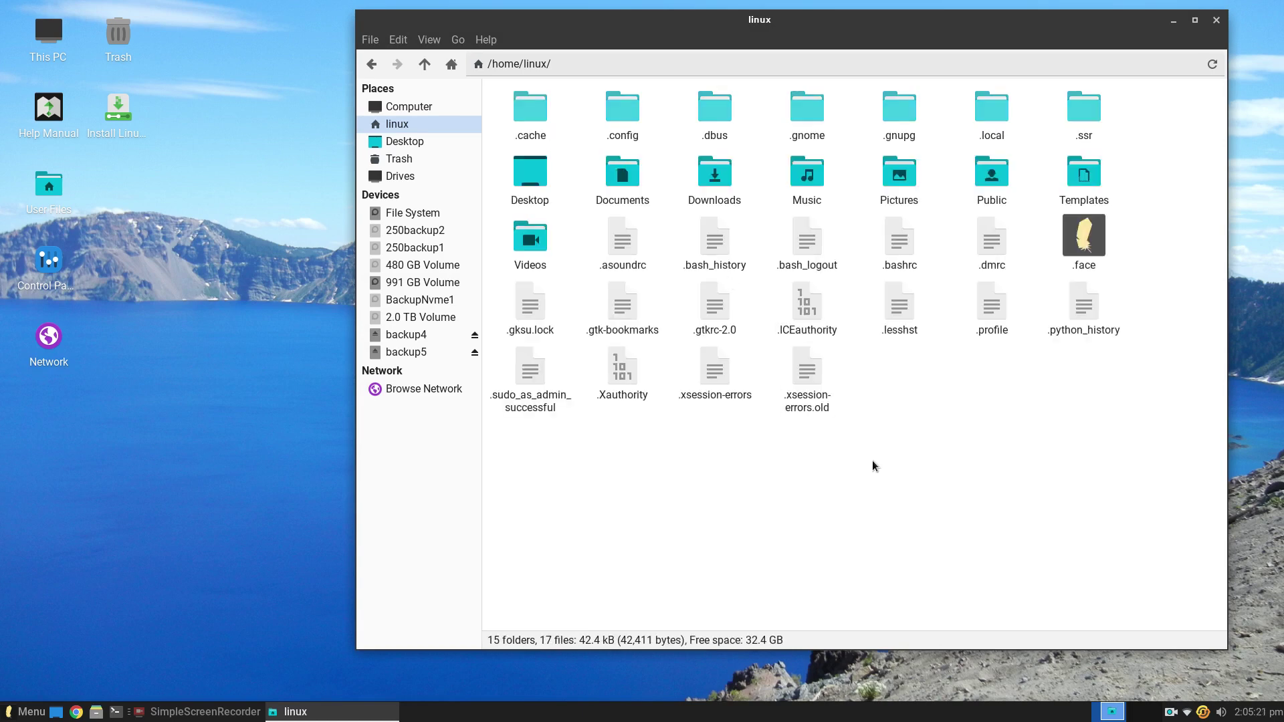
{"action": "right_click", "coordinate": [877, 429]}
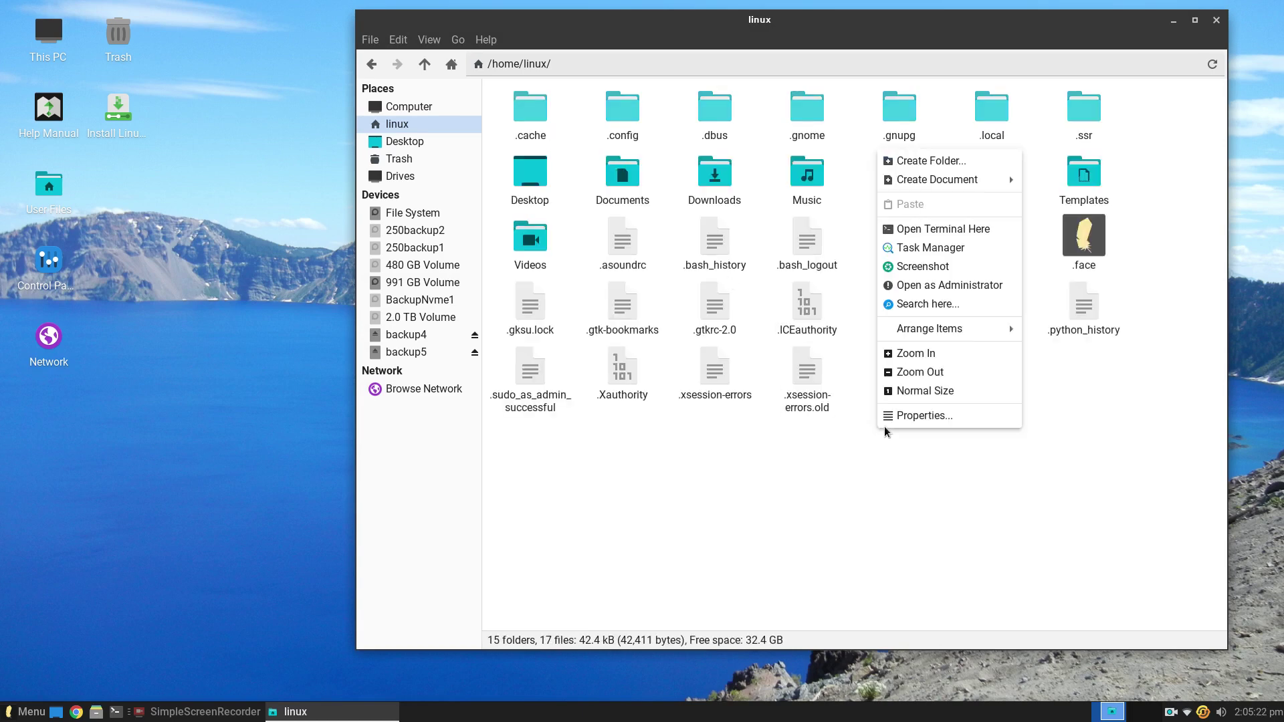
{"action": "left_click", "coordinate": [940, 159]}
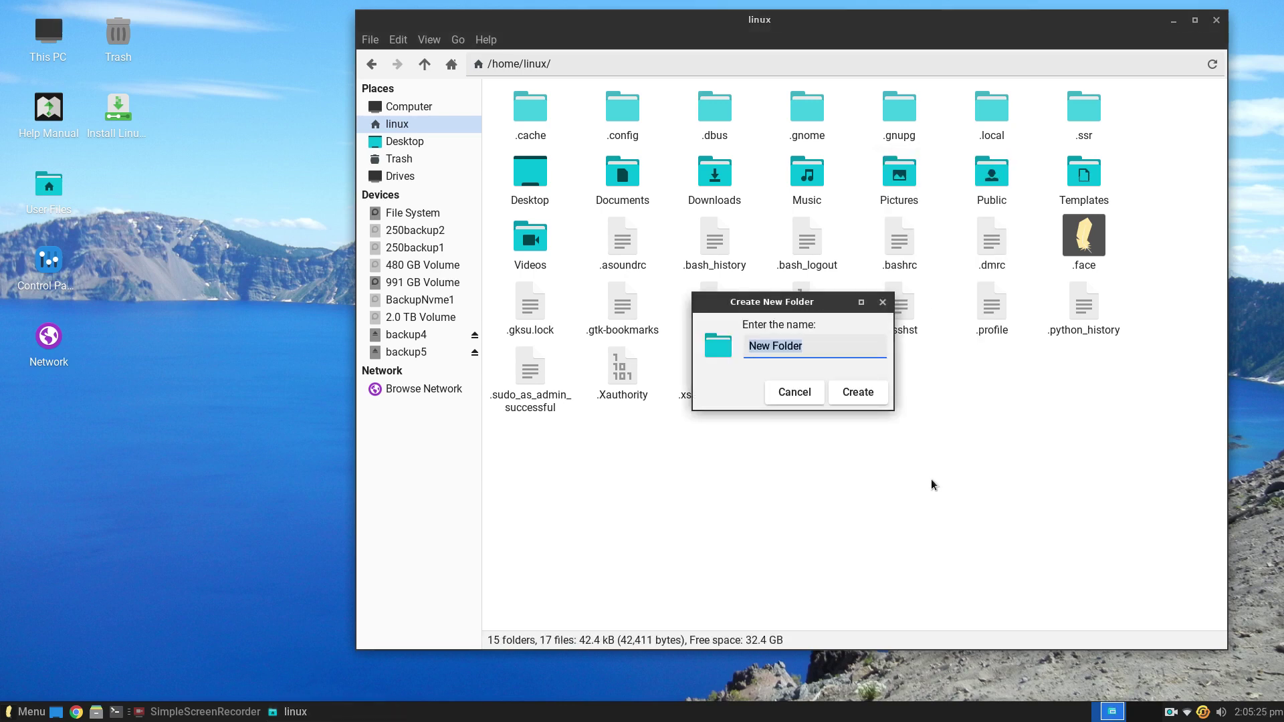
{"action": "type", "text": ".test1"}
{"action": "left_click", "coordinate": [859, 393]}
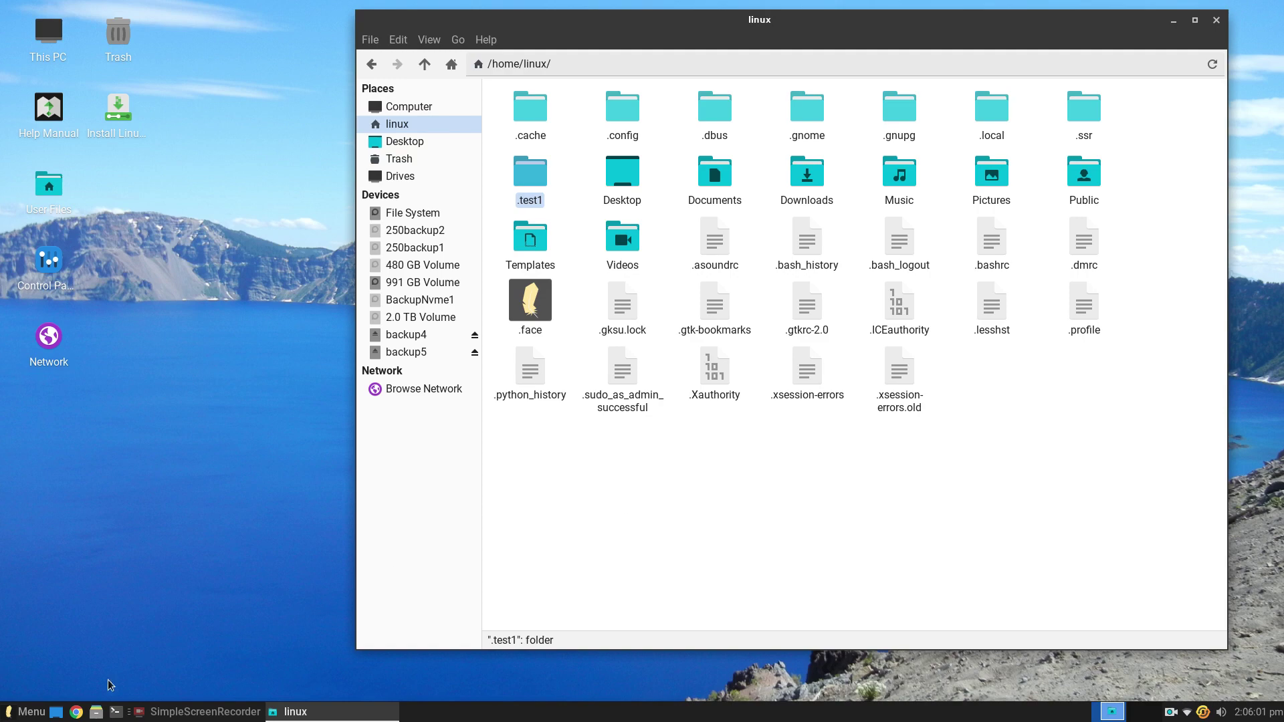
Step: Find the Mouse and Touchpad settings, look at the available cursor themes, and close the settings without changing the theme
{"action": "left_click", "coordinate": [26, 711]}
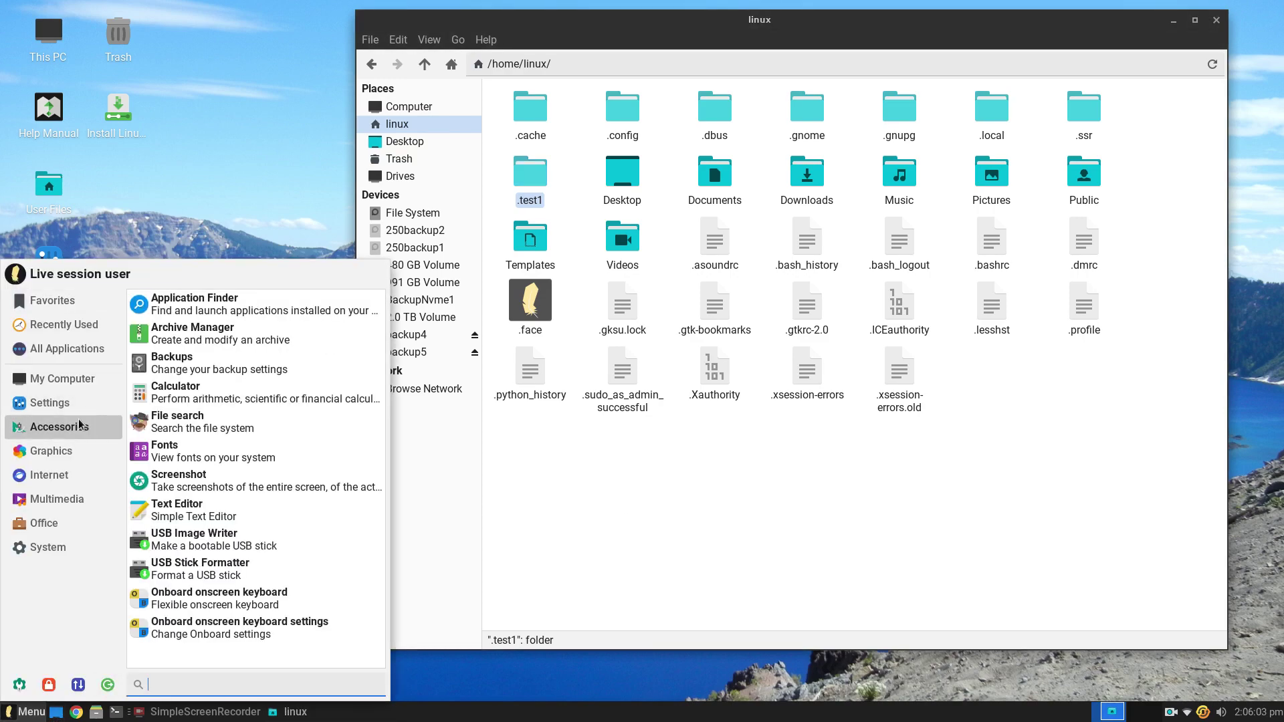
{"action": "mouse_move", "coordinate": [72, 404]}
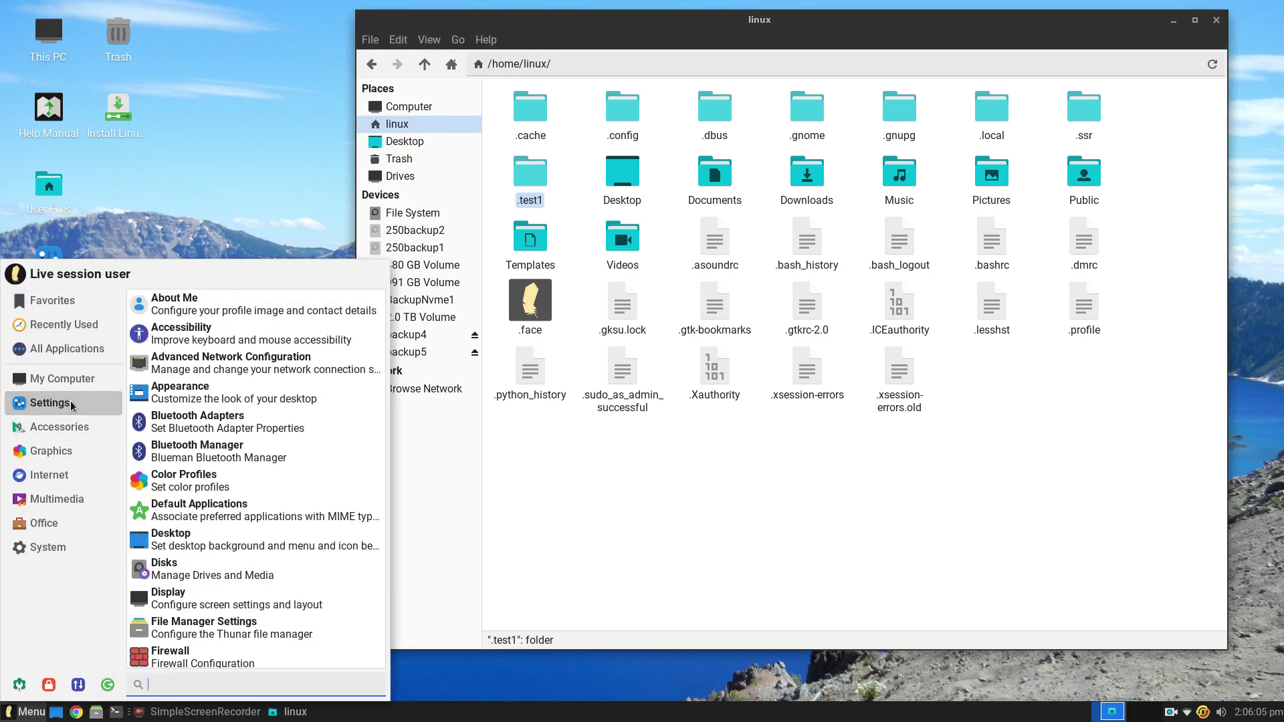
{"action": "type", "text": "m"}
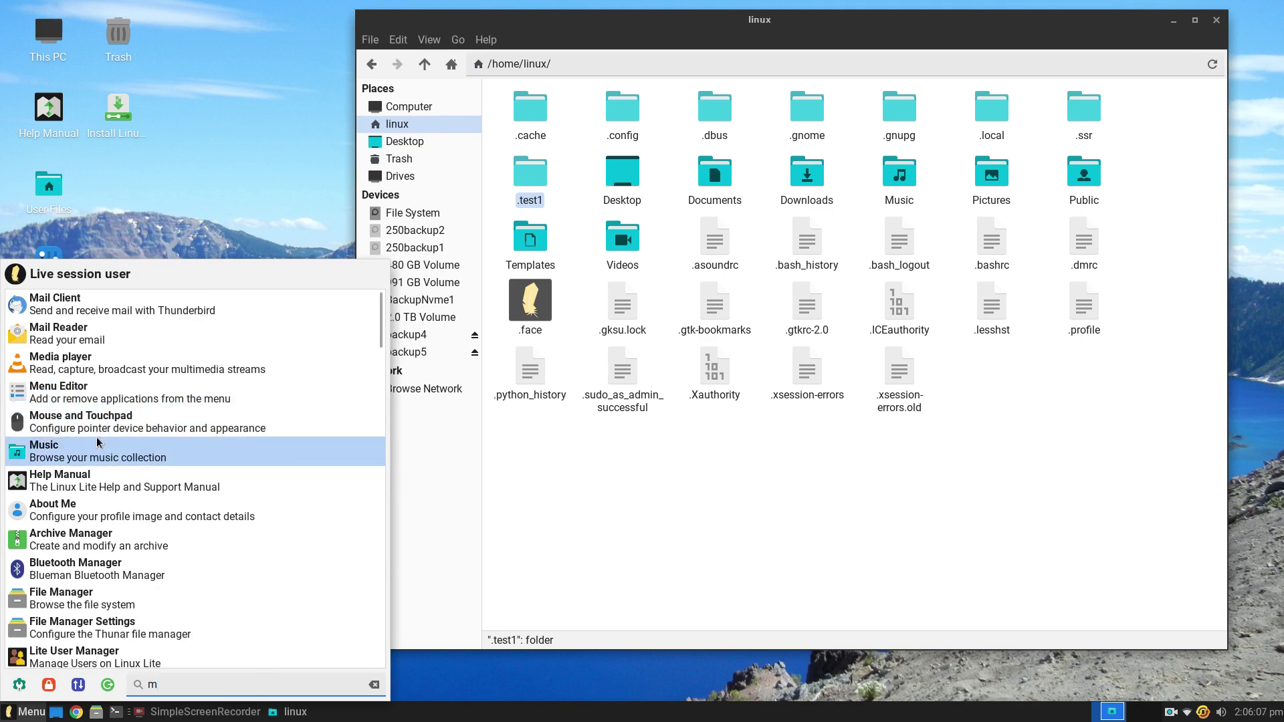
{"action": "left_click", "coordinate": [109, 413]}
{"action": "left_click", "coordinate": [618, 220]}
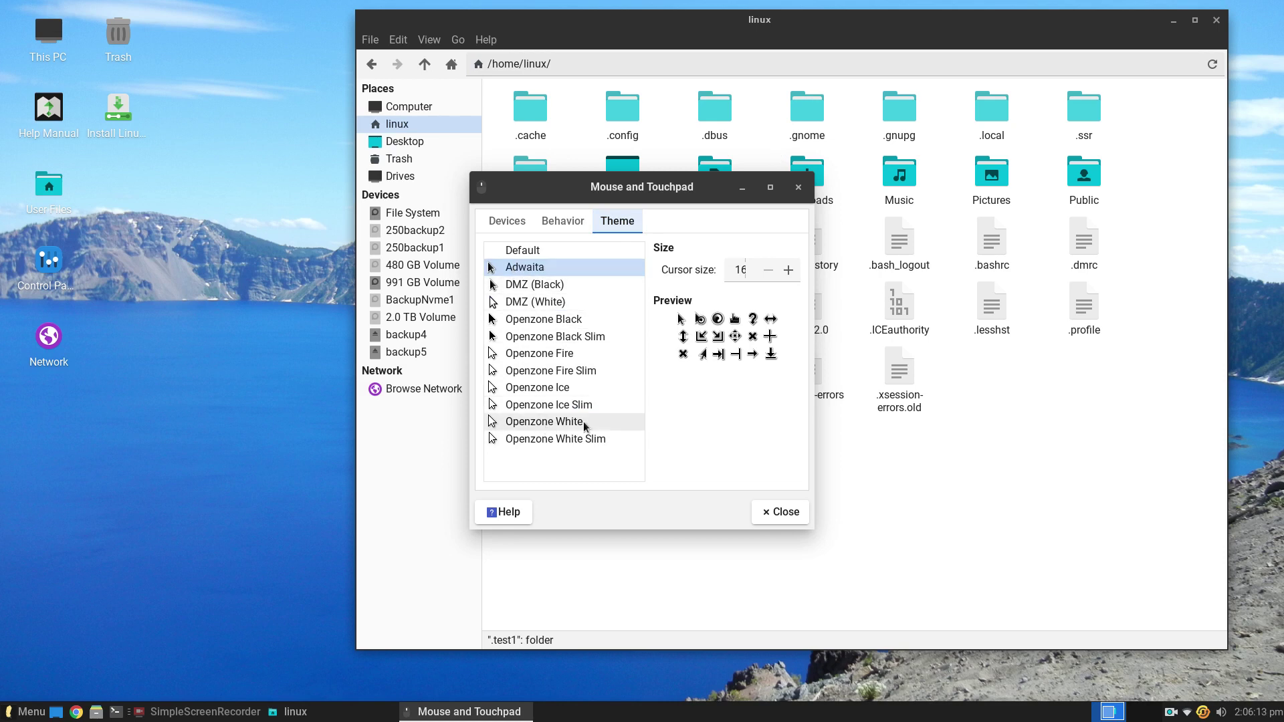
{"action": "left_click", "coordinate": [798, 186]}
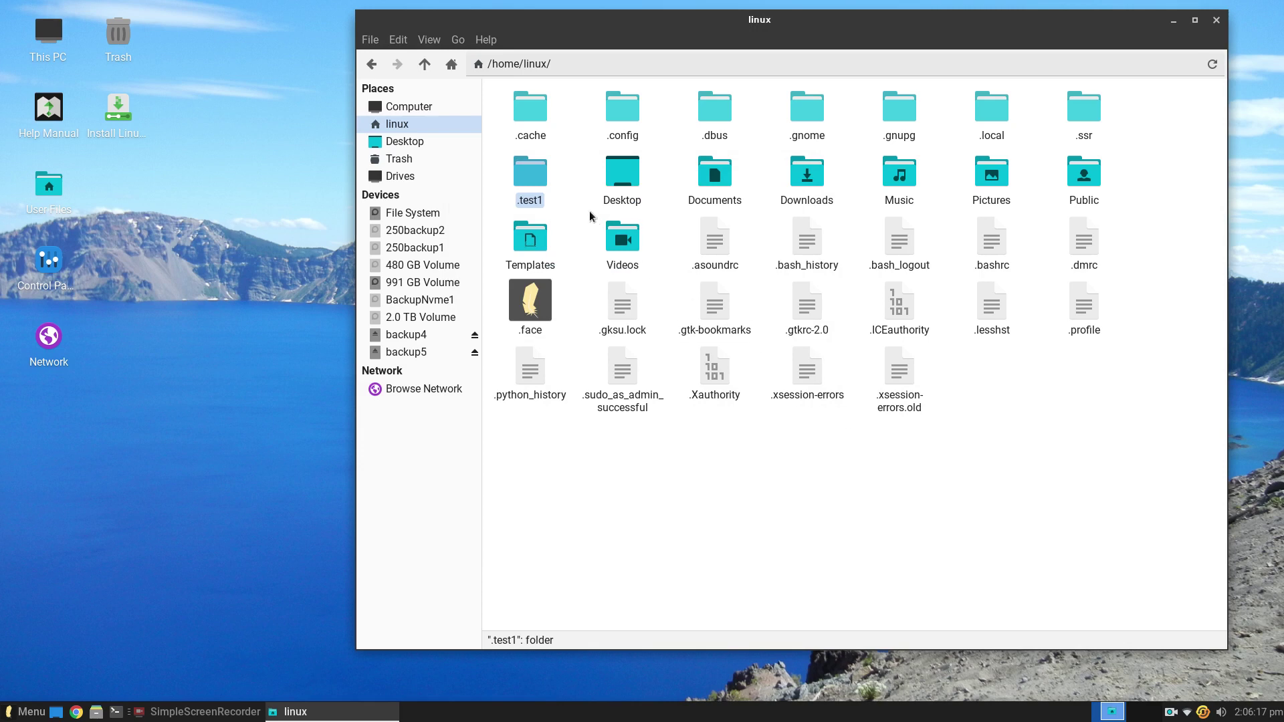
Step: Look inside the .test1 folder, return to the home folder, and toggle the hidden files off and on
{"action": "double_click", "coordinate": [539, 174]}
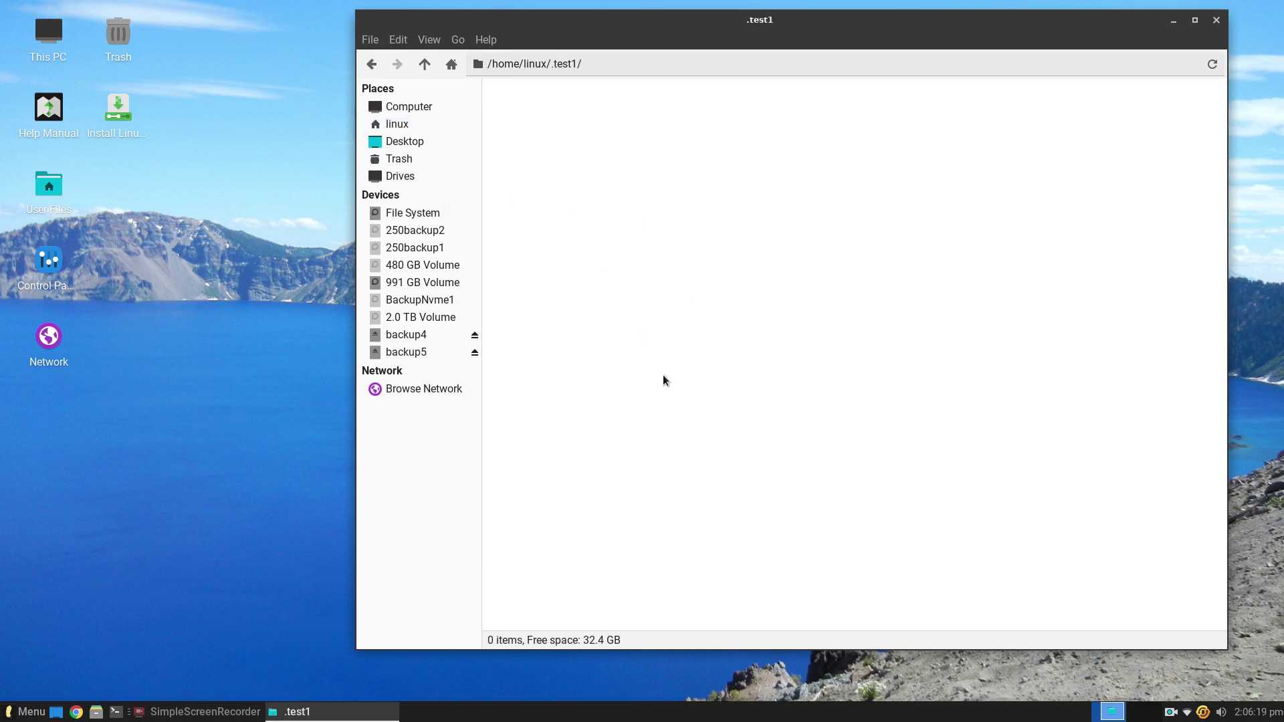
{"action": "key", "text": "alt+Left"}
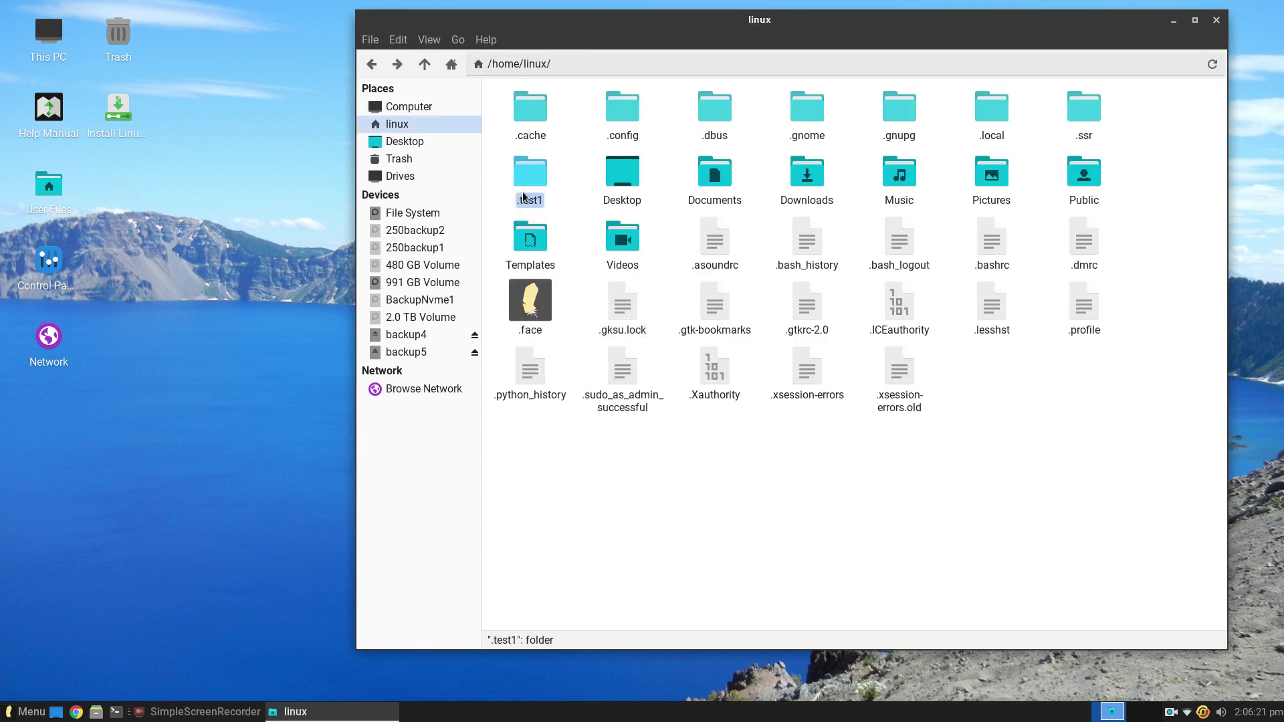
{"action": "left_click", "coordinate": [727, 463]}
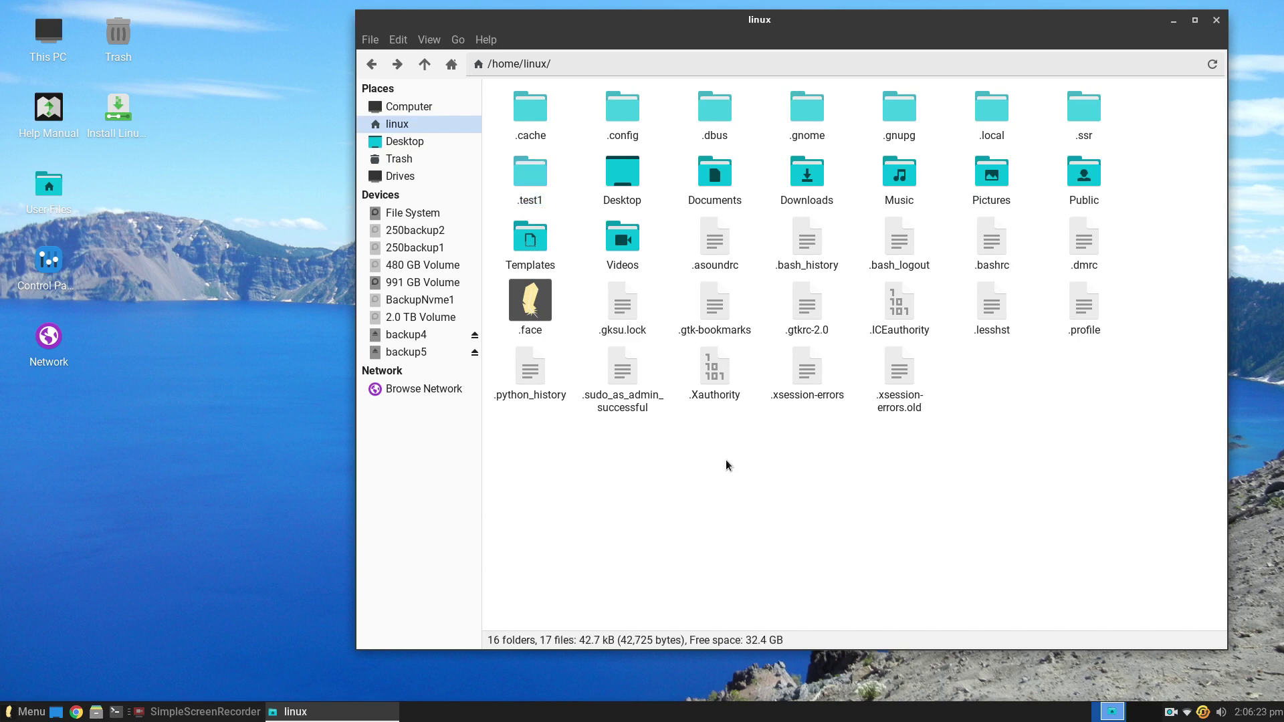
{"action": "key", "text": "ctrl+h"}
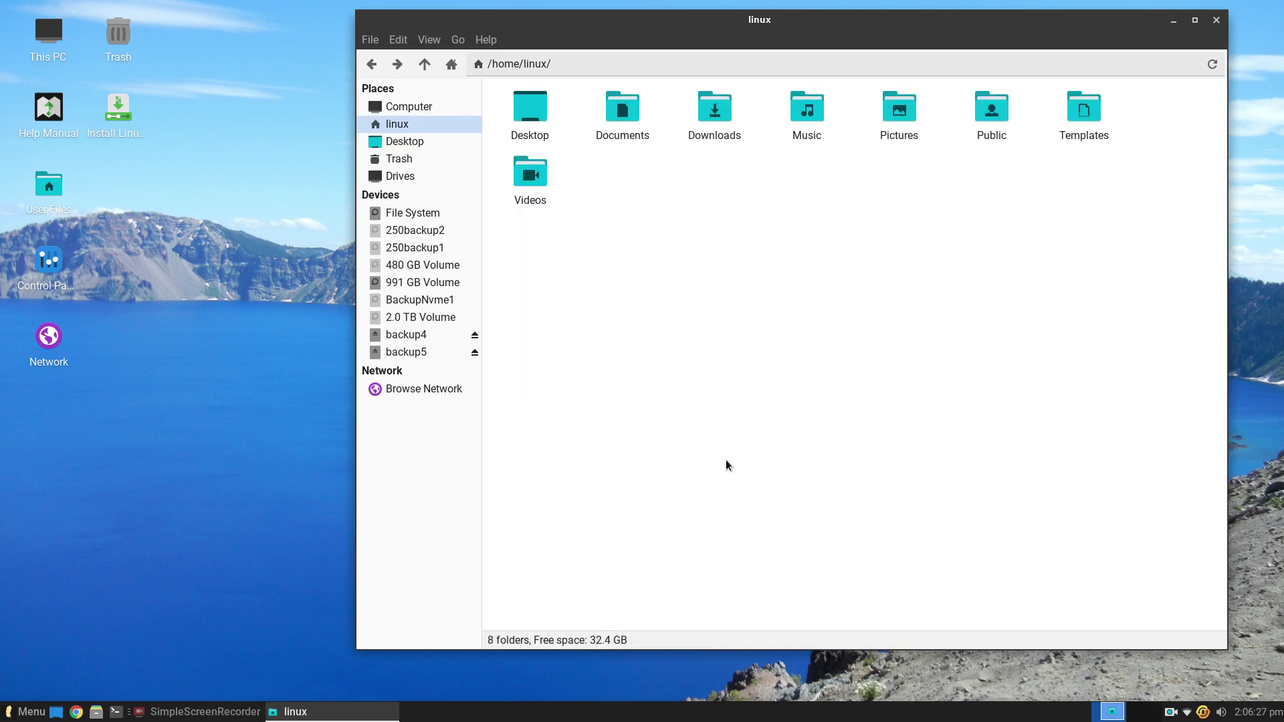
{"action": "key", "text": "ctrl+h"}
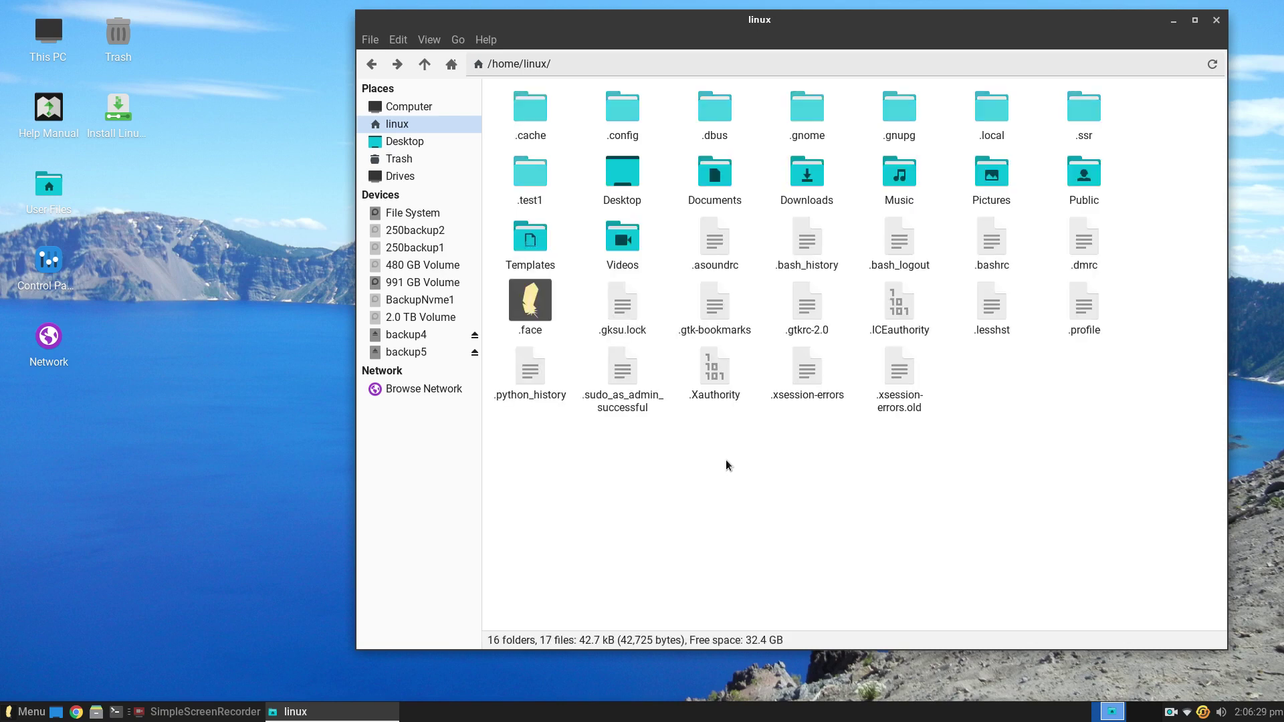
Step: Delete the .test1 folder and hide the hidden files in the home folder
{"action": "left_click", "coordinate": [529, 188]}
{"action": "key", "text": "Delete"}
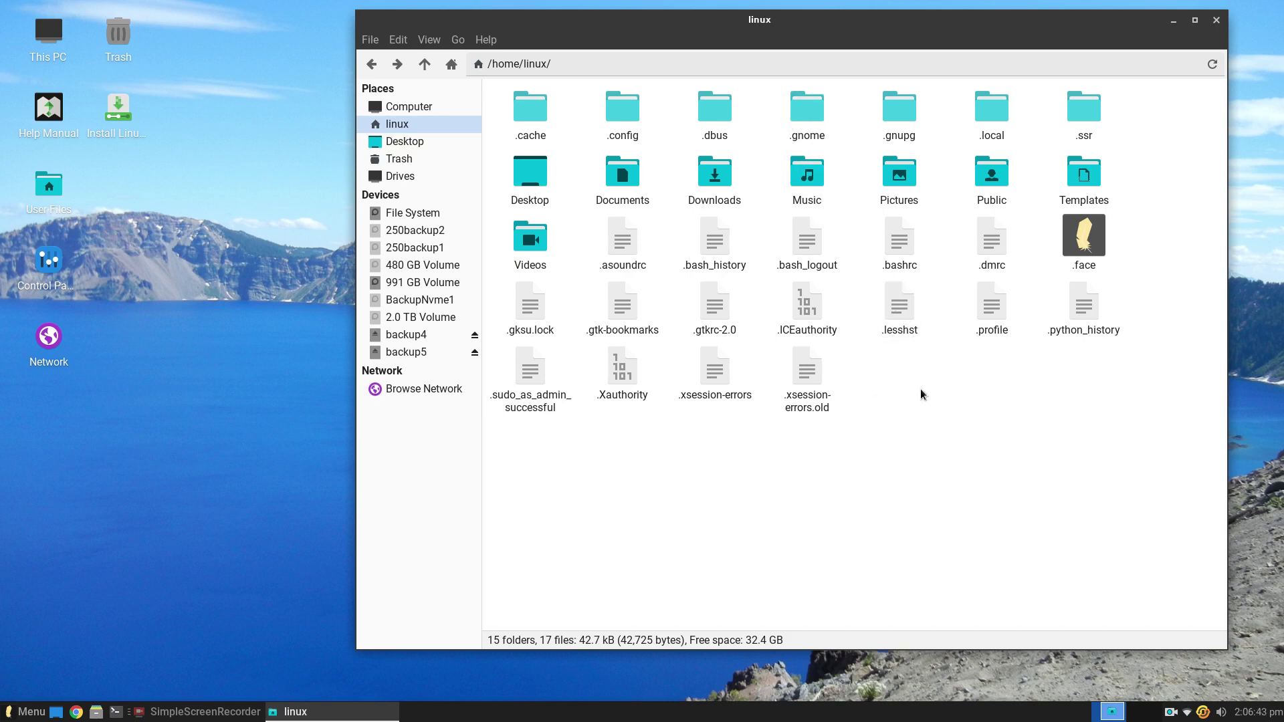
{"action": "key", "text": "ctrl+h"}
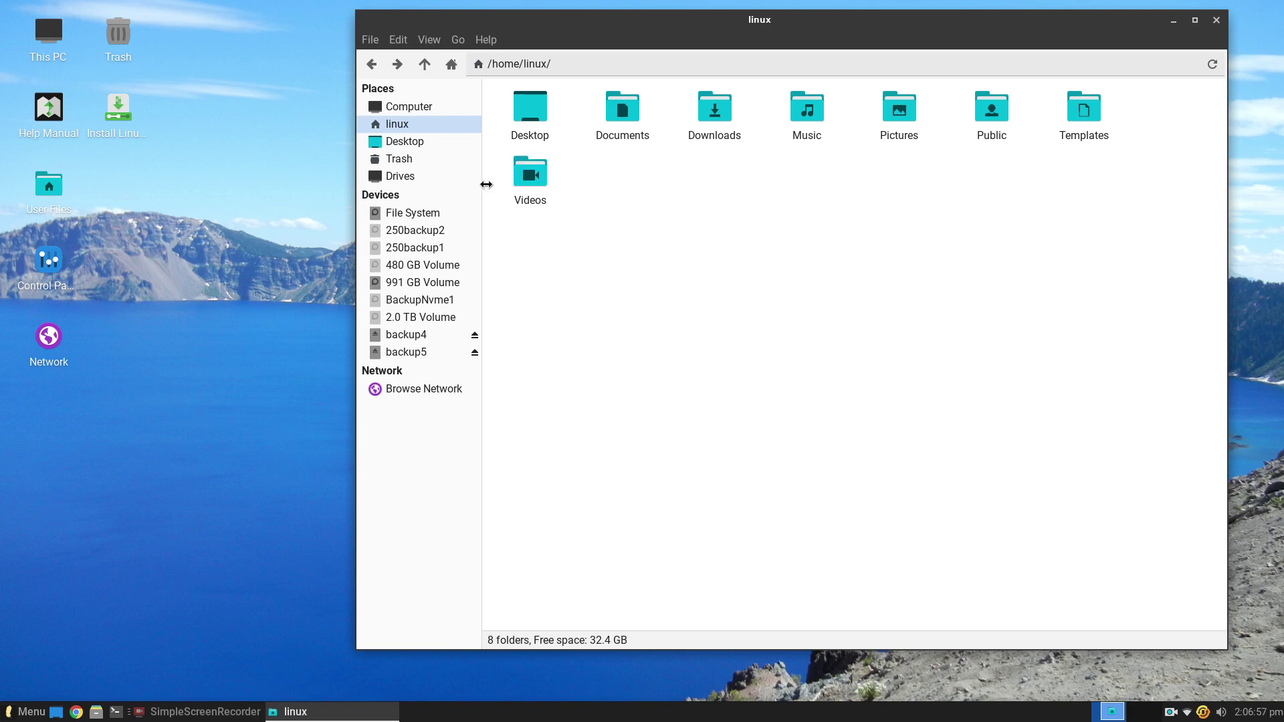
Step: Go to the Documents folder and view Owl.pdf in the PDF viewer twice, closing it each time
{"action": "double_click", "coordinate": [627, 110]}
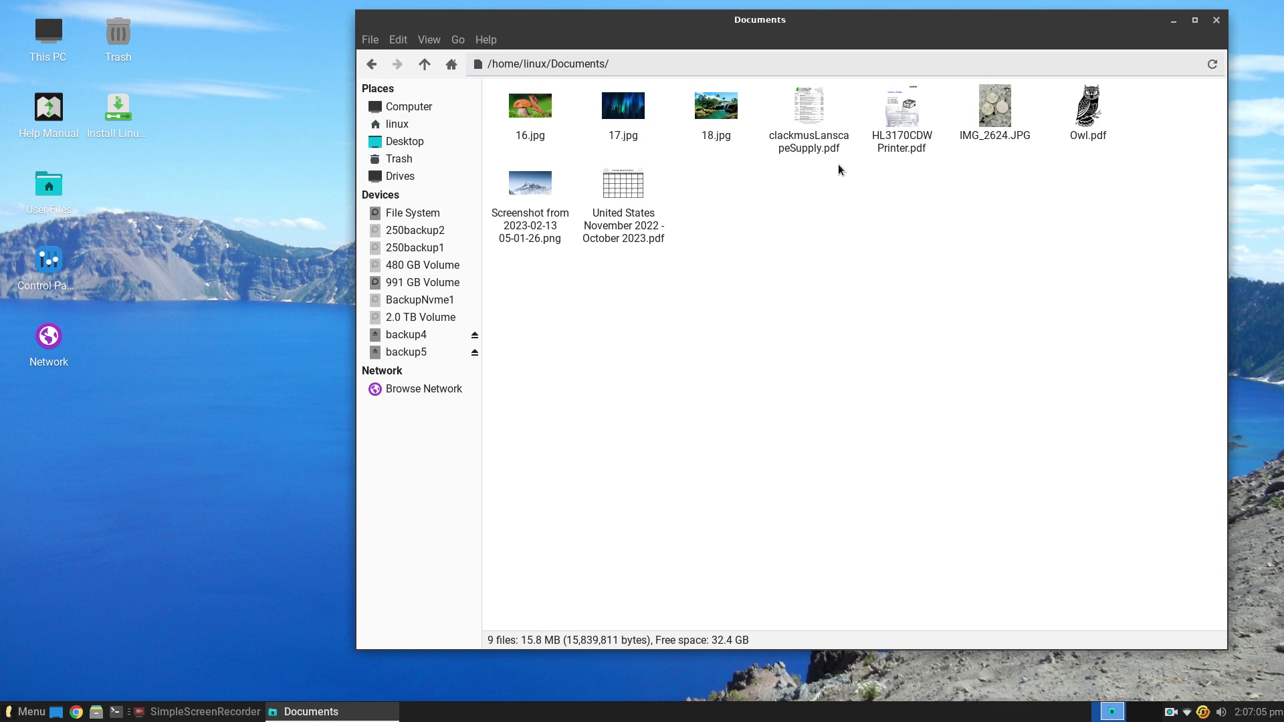
{"action": "left_click", "coordinate": [1090, 106]}
{"action": "double_click", "coordinate": [1086, 112]}
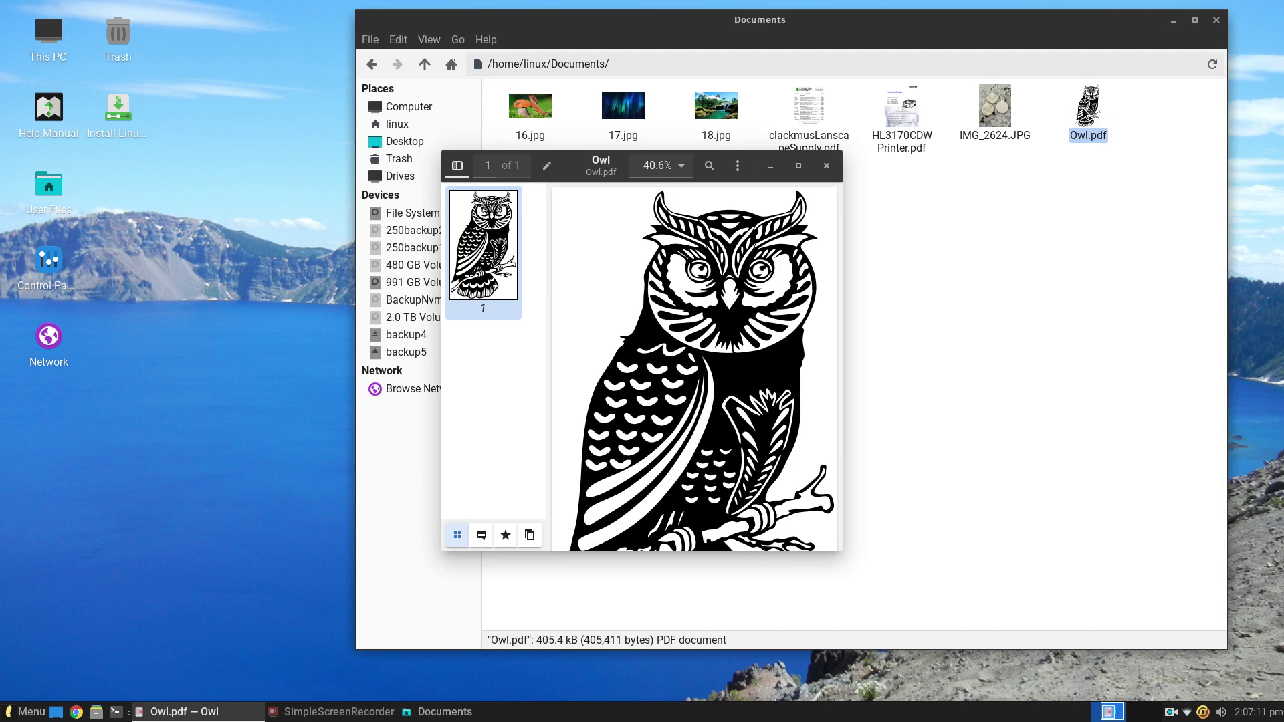
{"action": "left_click", "coordinate": [829, 165]}
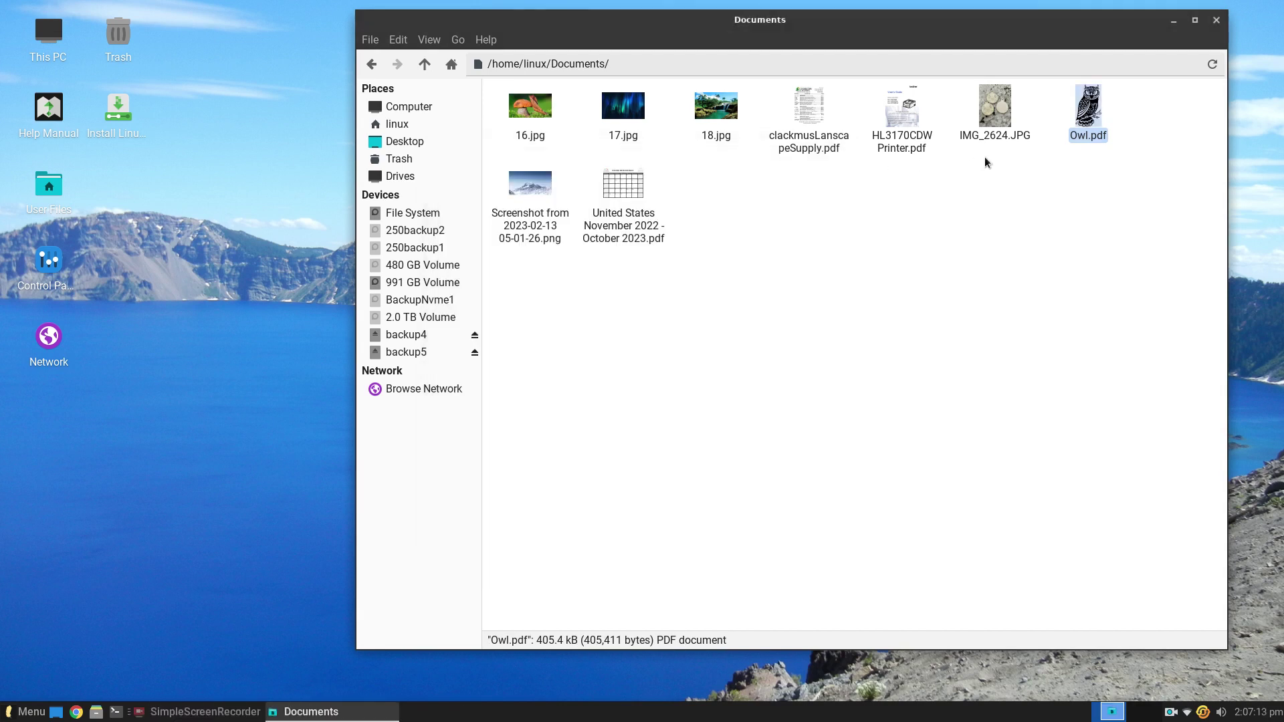
{"action": "double_click", "coordinate": [1090, 109]}
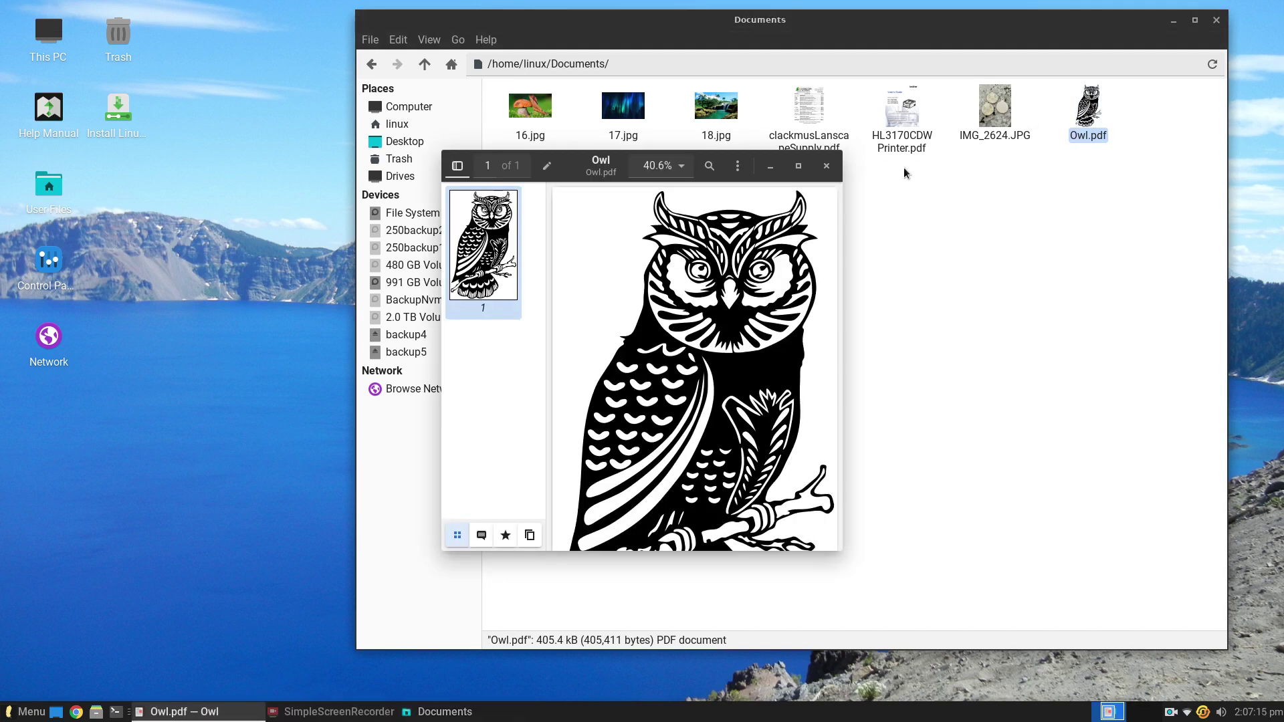
{"action": "left_click", "coordinate": [826, 166]}
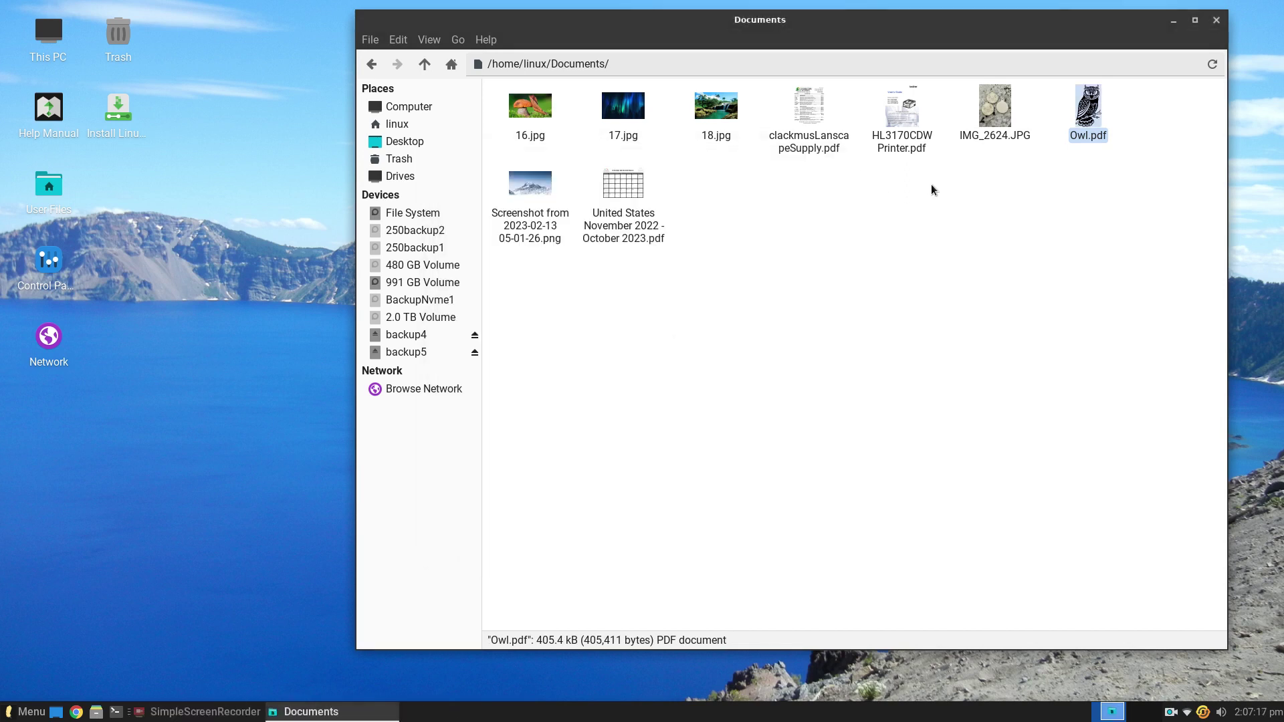
Step: View HL3170CDW Printer.pdf in the PDF viewer, close it, and check the file's general properties
{"action": "double_click", "coordinate": [907, 111]}
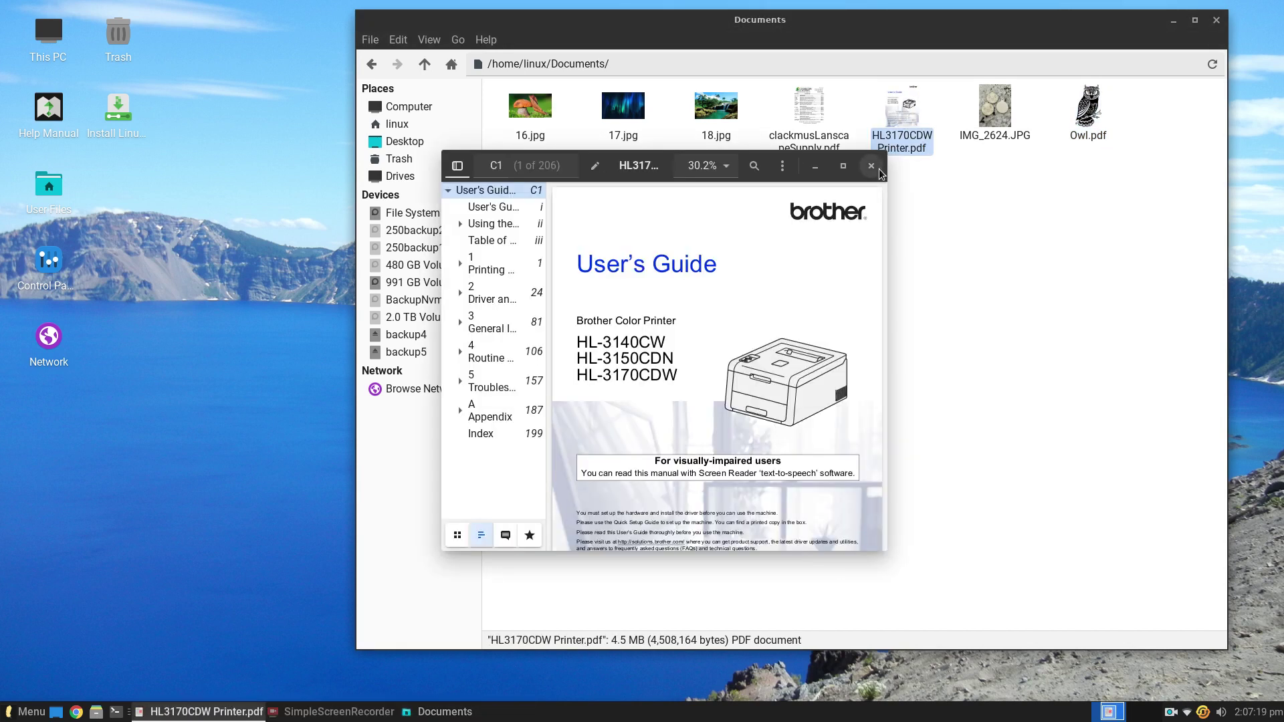
{"action": "left_click", "coordinate": [876, 167]}
{"action": "right_click", "coordinate": [908, 105]}
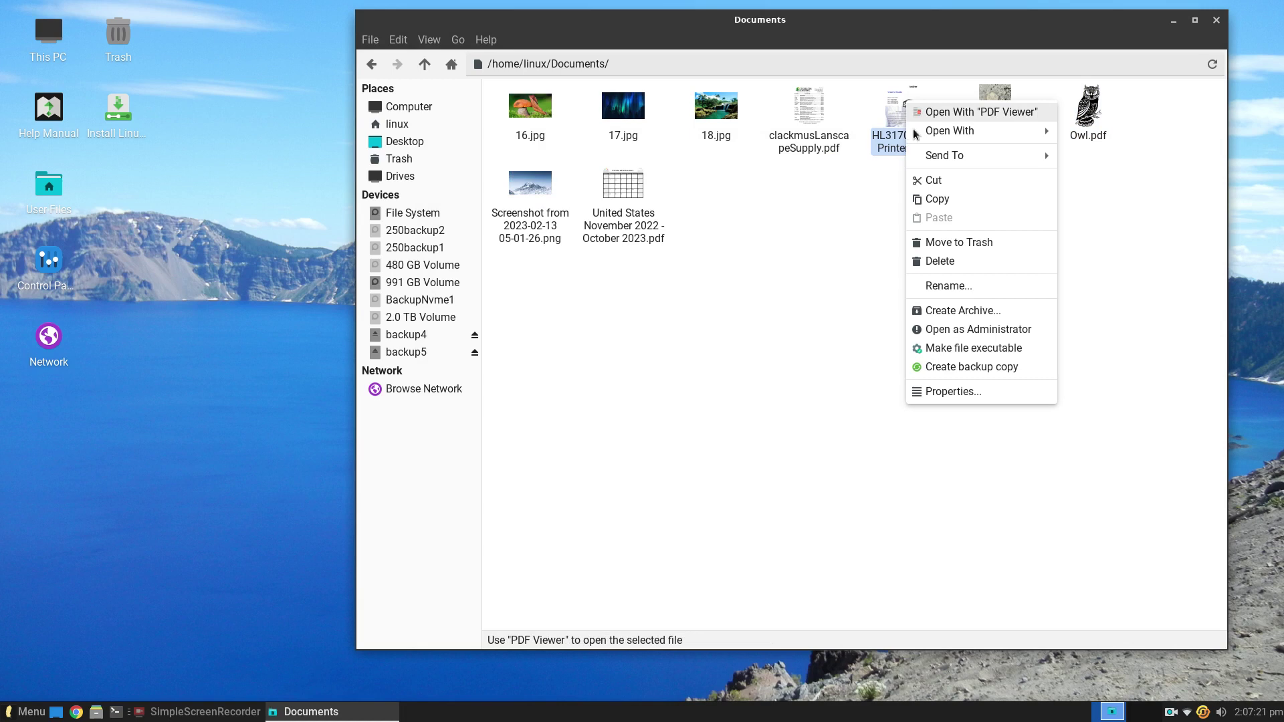
{"action": "left_click", "coordinate": [959, 392]}
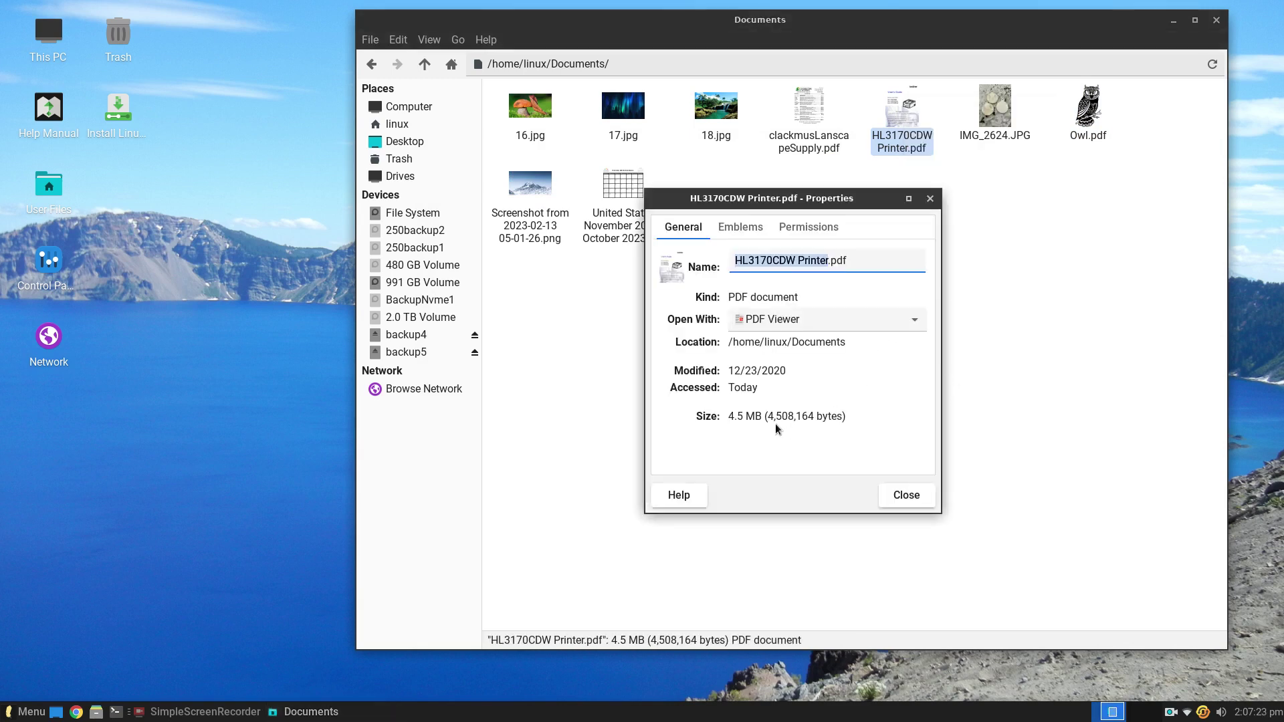
{"action": "left_click", "coordinate": [904, 493]}
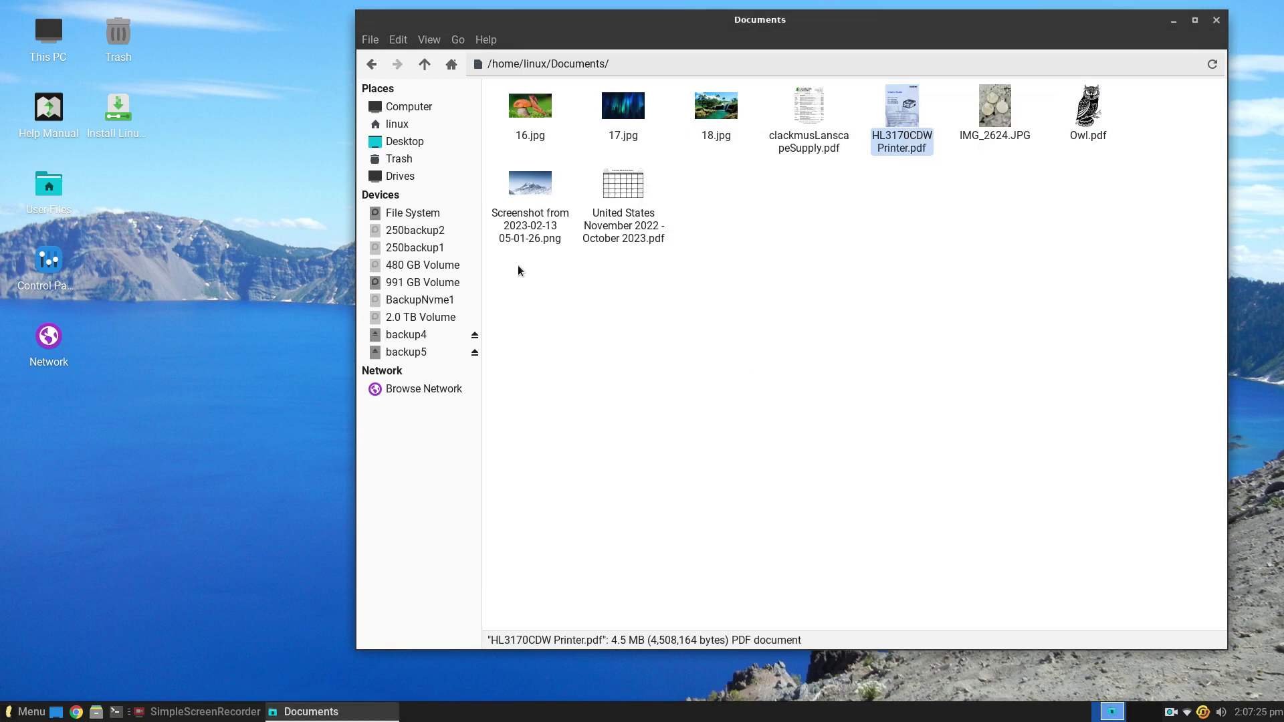
Step: Try setting up an archive of HL3170CDW Printer.pdf named x in .7z format
{"action": "mouse_move", "coordinate": [412, 334]}
{"action": "right_click", "coordinate": [908, 104]}
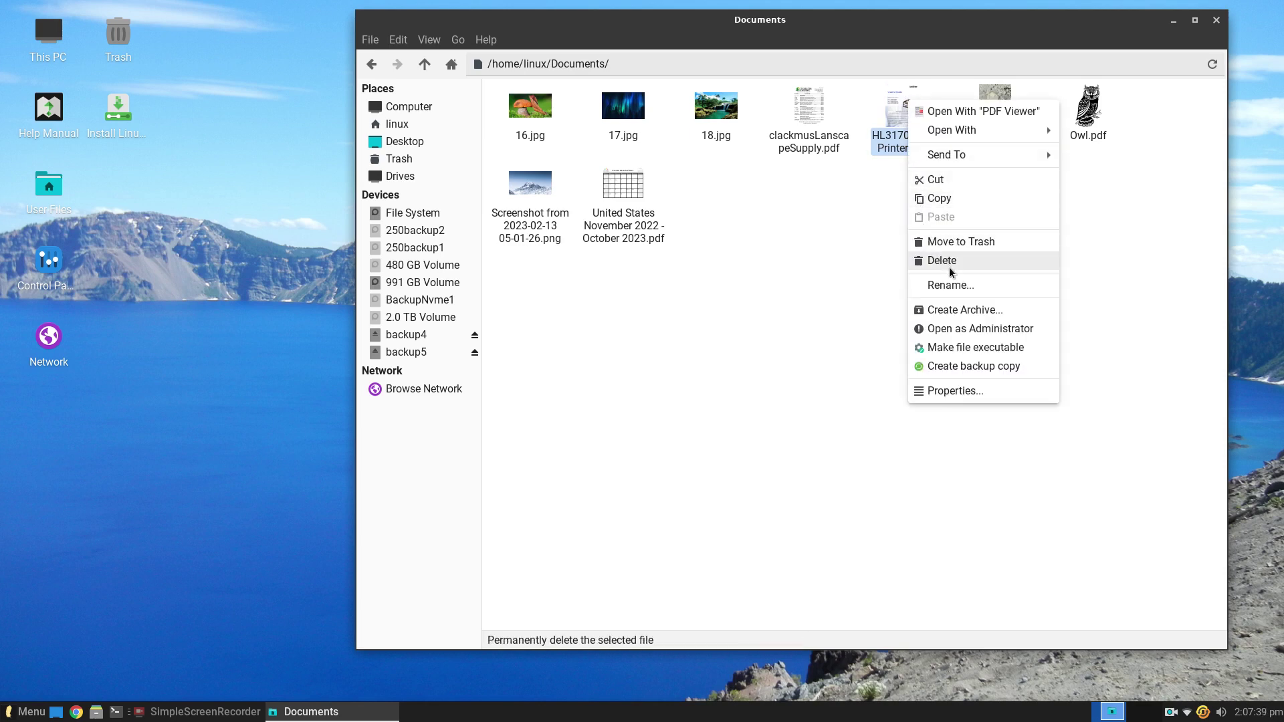
{"action": "left_click", "coordinate": [965, 308]}
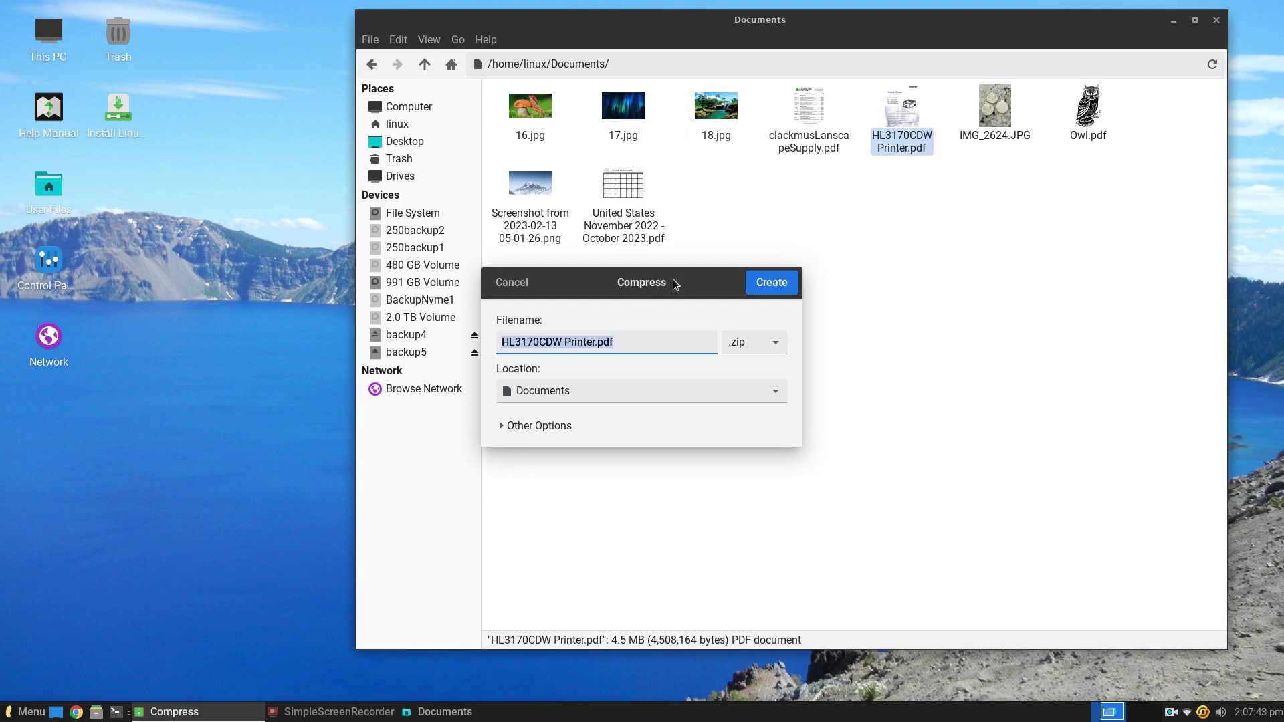
{"action": "left_click_drag", "start_coordinate": [679, 282], "coordinate": [902, 211]}
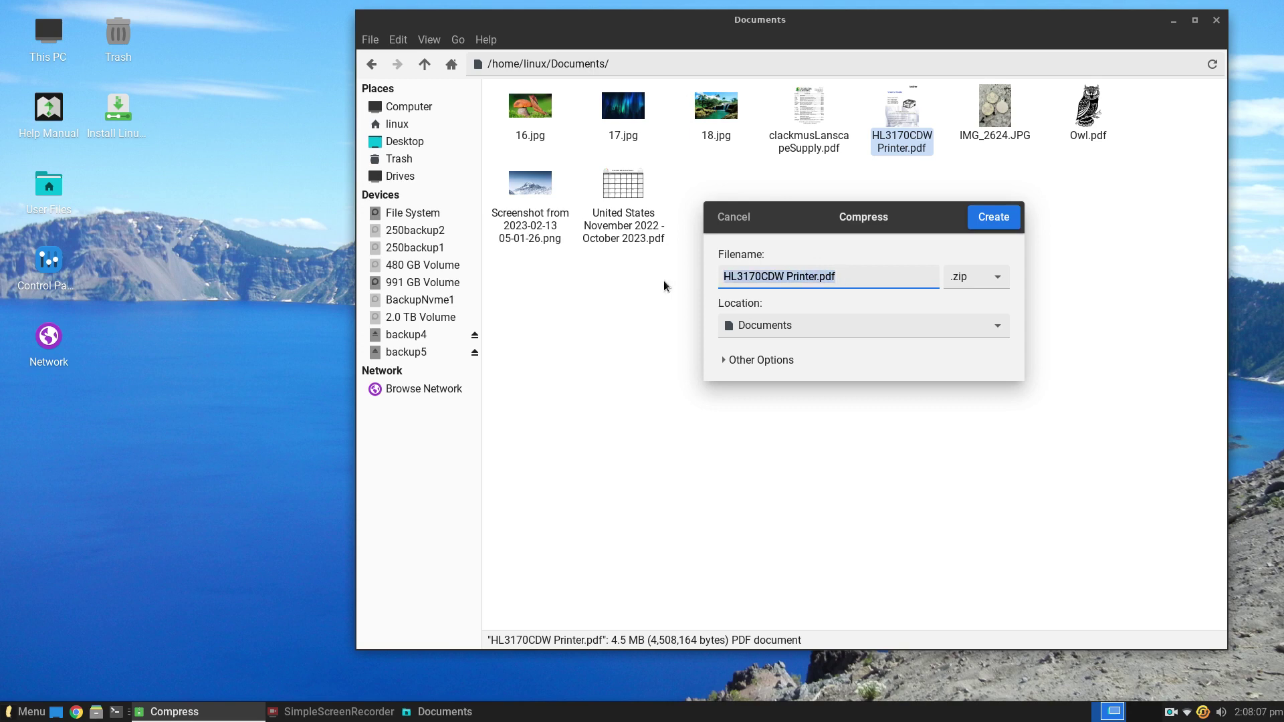
{"action": "type", "text": "x"}
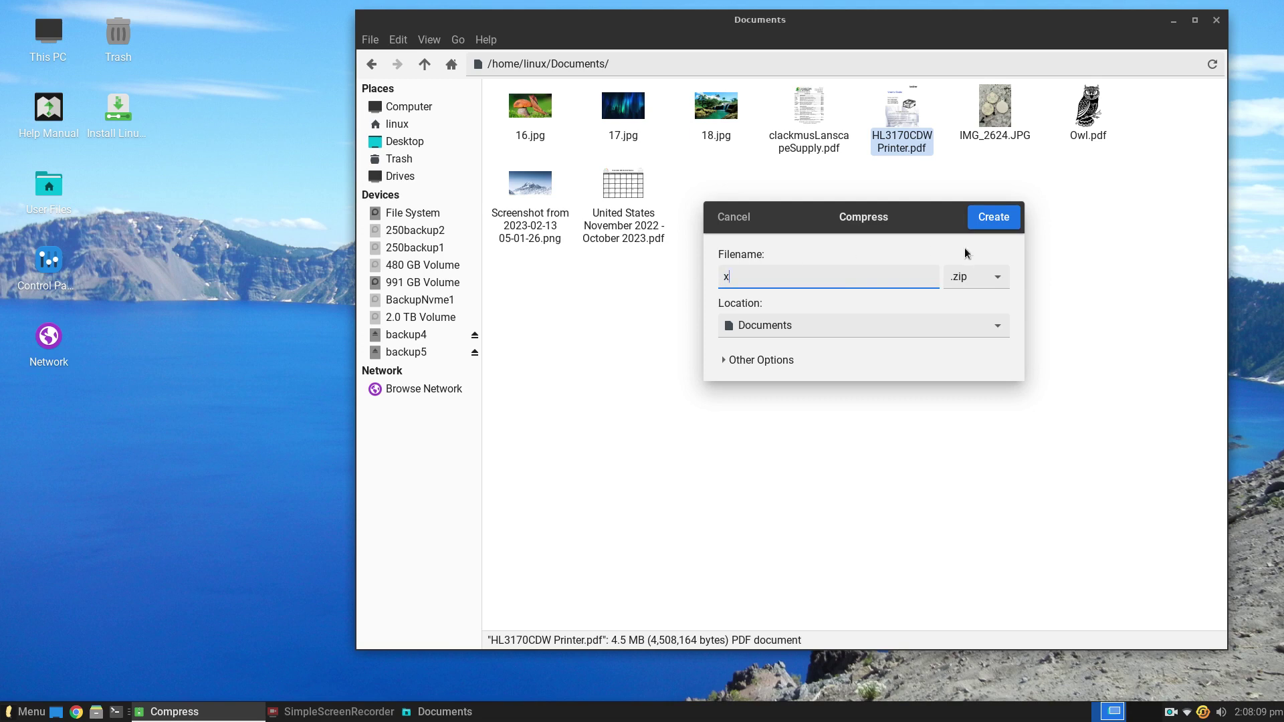
{"action": "left_click", "coordinate": [973, 282]}
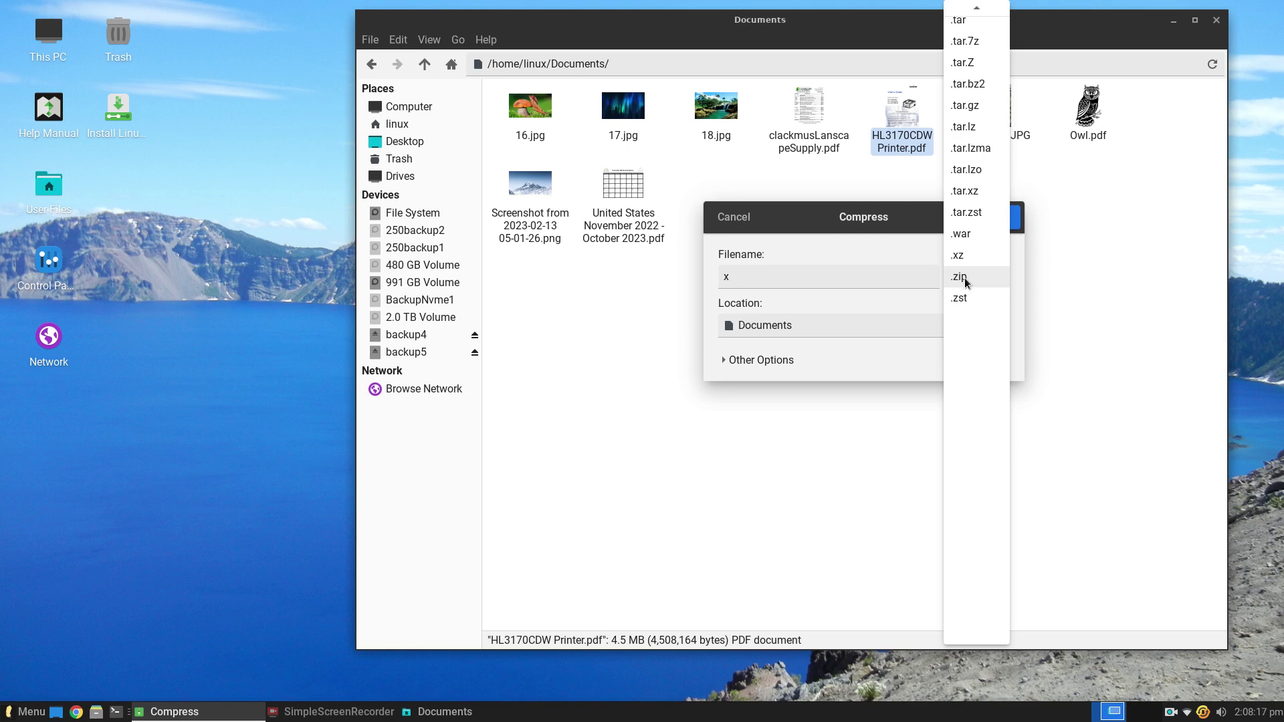
{"action": "mouse_move", "coordinate": [977, 7]}
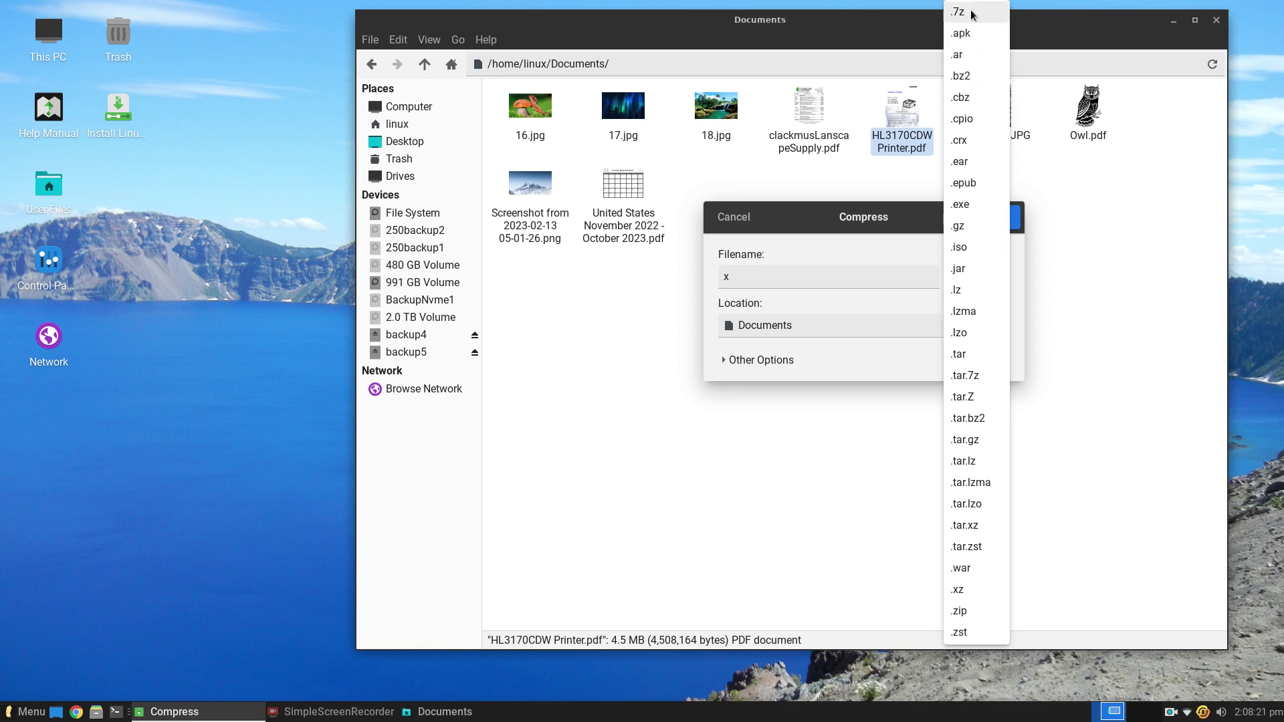
{"action": "left_click", "coordinate": [973, 14]}
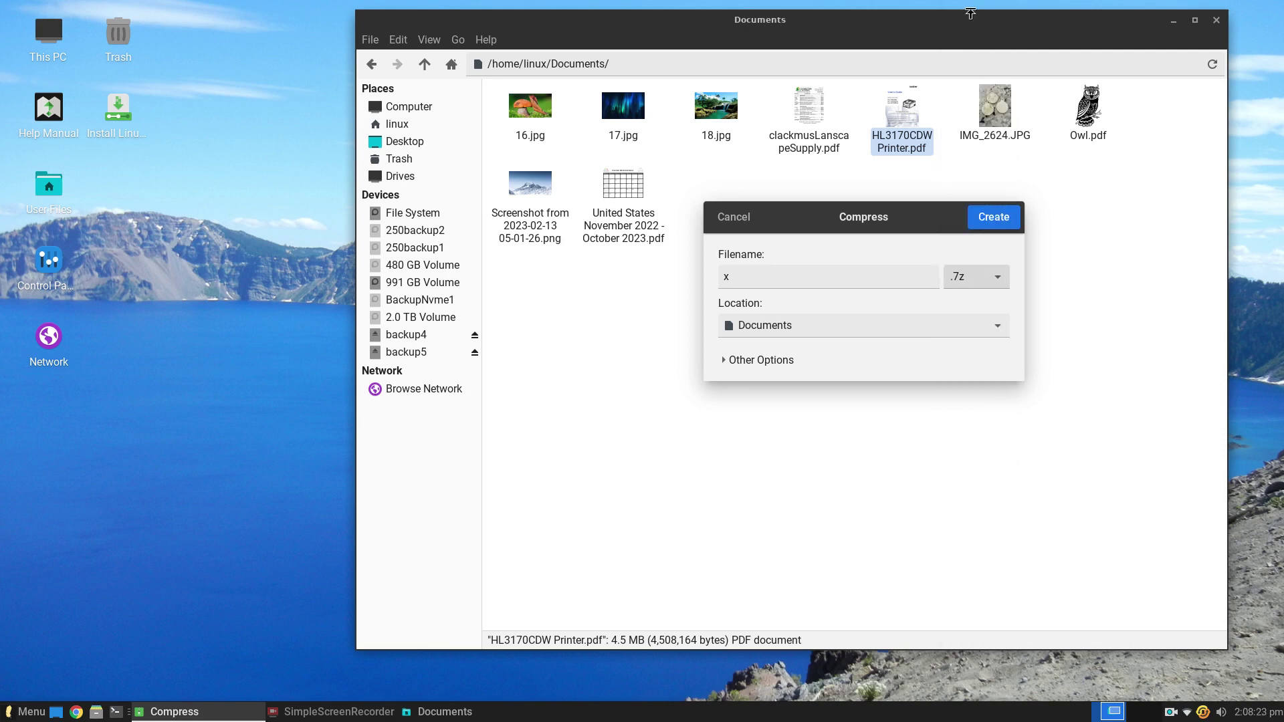
Step: View the other archive options for password, file list encryption and volume splitting, and cancel the archive
{"action": "left_click", "coordinate": [731, 361]}
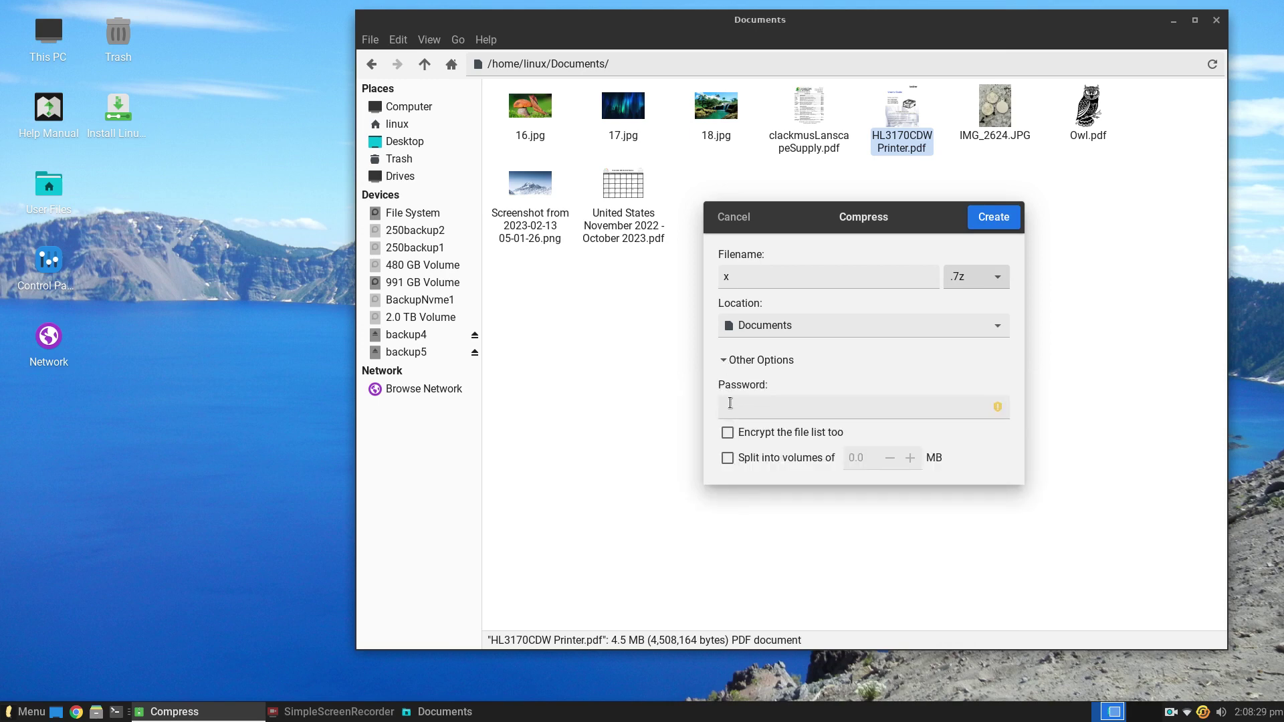
{"action": "left_click", "coordinate": [726, 361]}
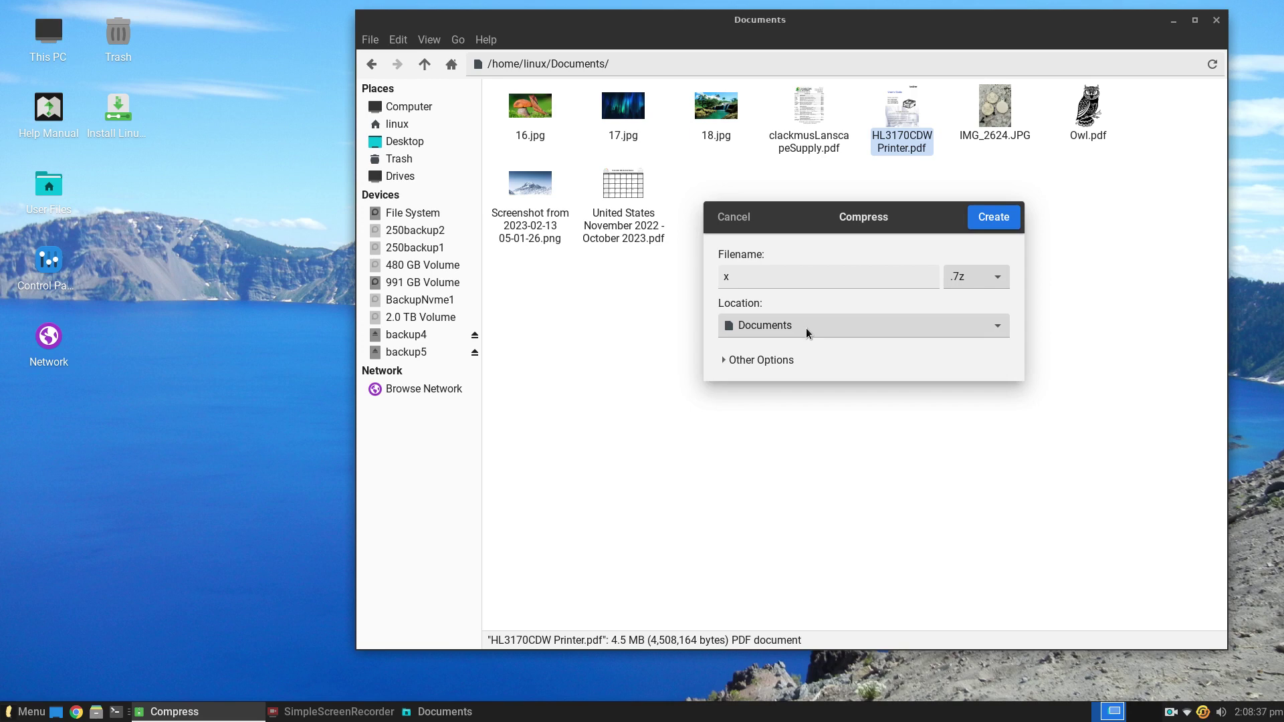
{"action": "left_click", "coordinate": [720, 363]}
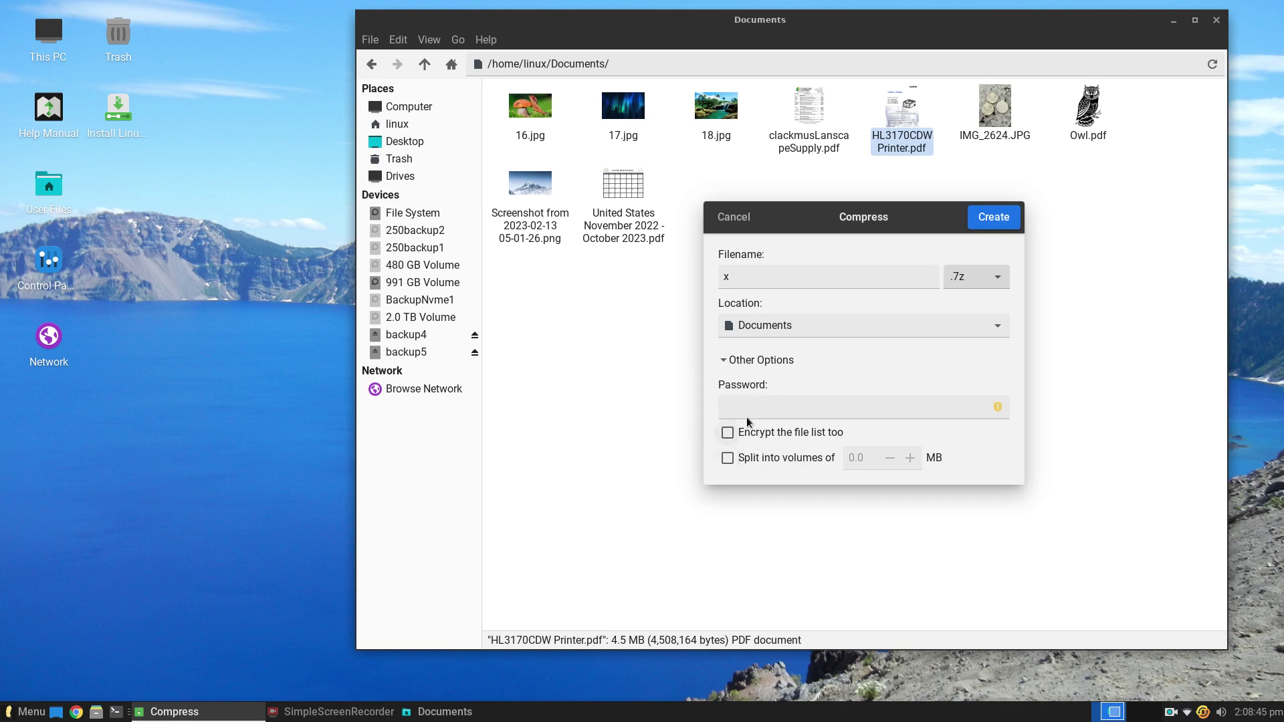
{"action": "left_click", "coordinate": [724, 215]}
{"action": "left_click", "coordinate": [821, 253]}
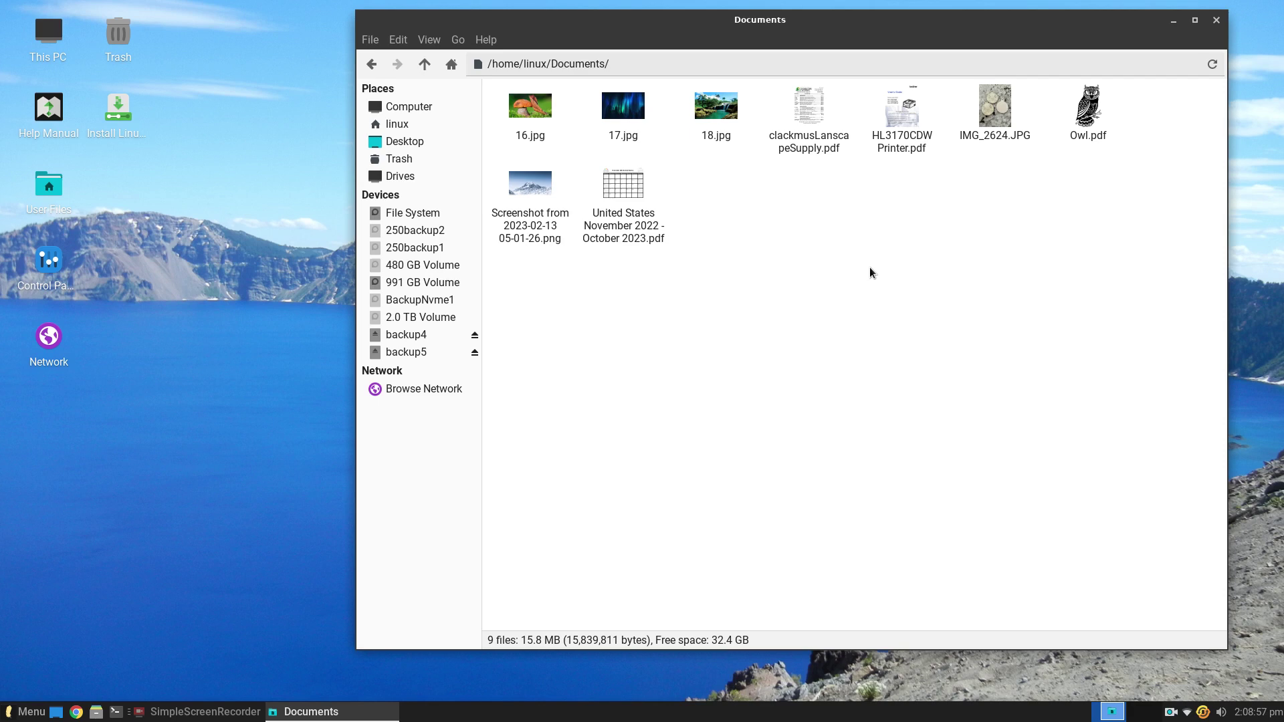
Step: Create a folder named test1 in the Documents folder and deselect it
{"action": "right_click", "coordinate": [821, 249]}
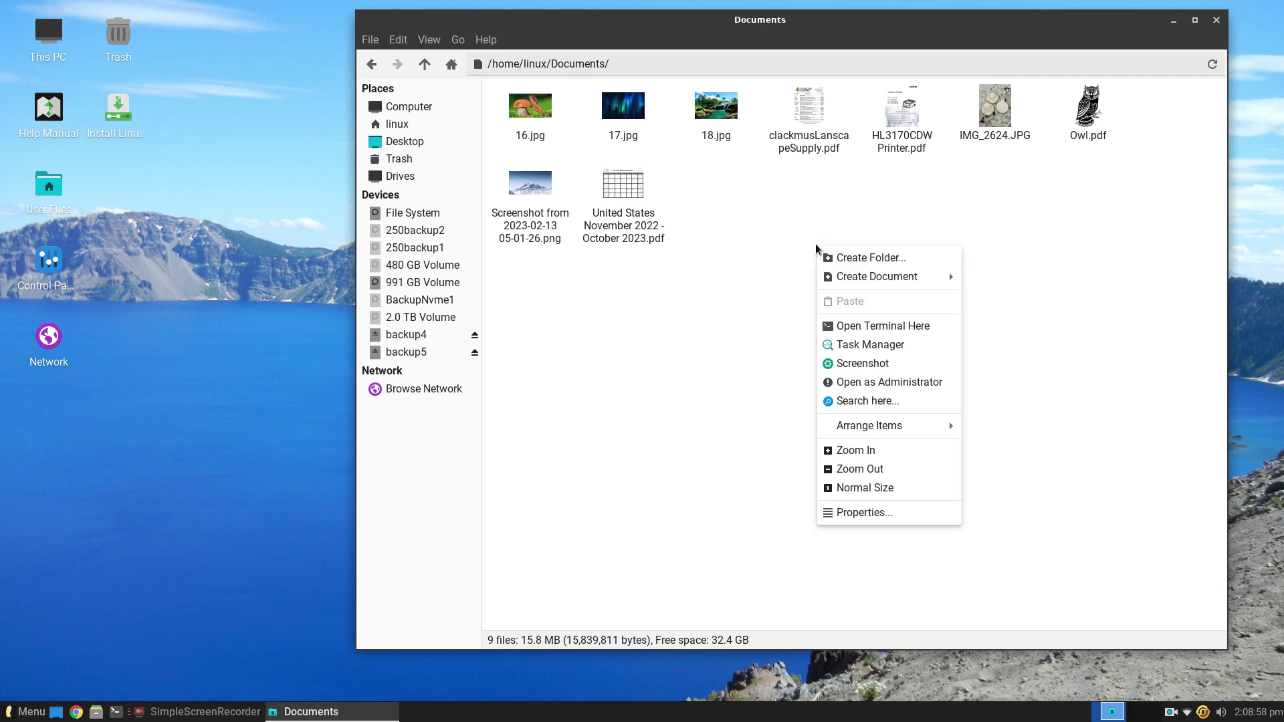
{"action": "left_click", "coordinate": [857, 263]}
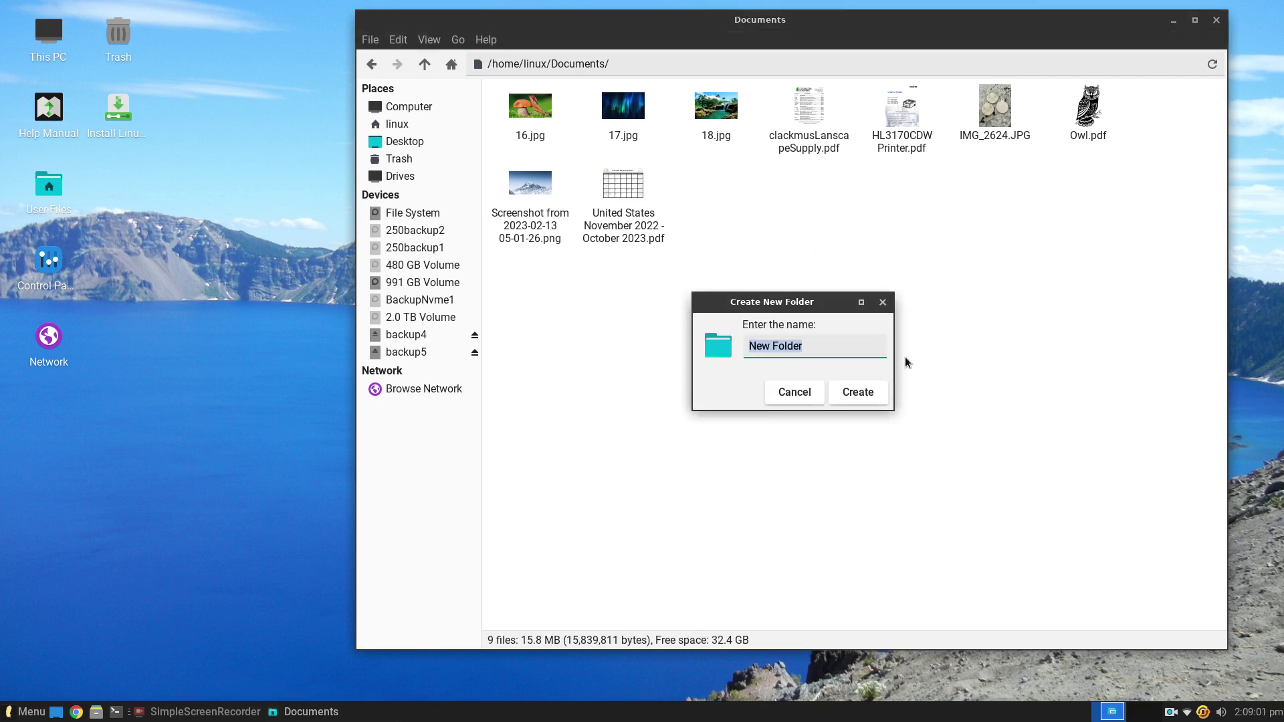
{"action": "type", "text": "test1"}
{"action": "key", "text": "Return"}
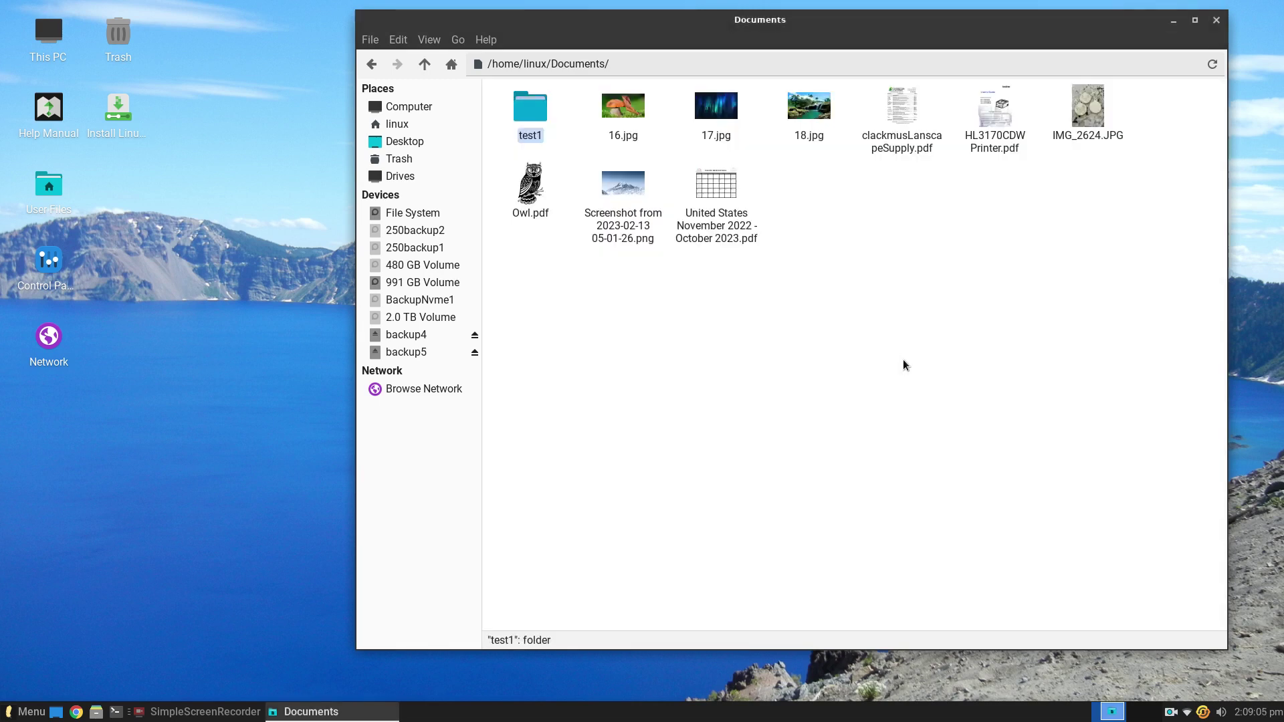
{"action": "left_click", "coordinate": [858, 344]}
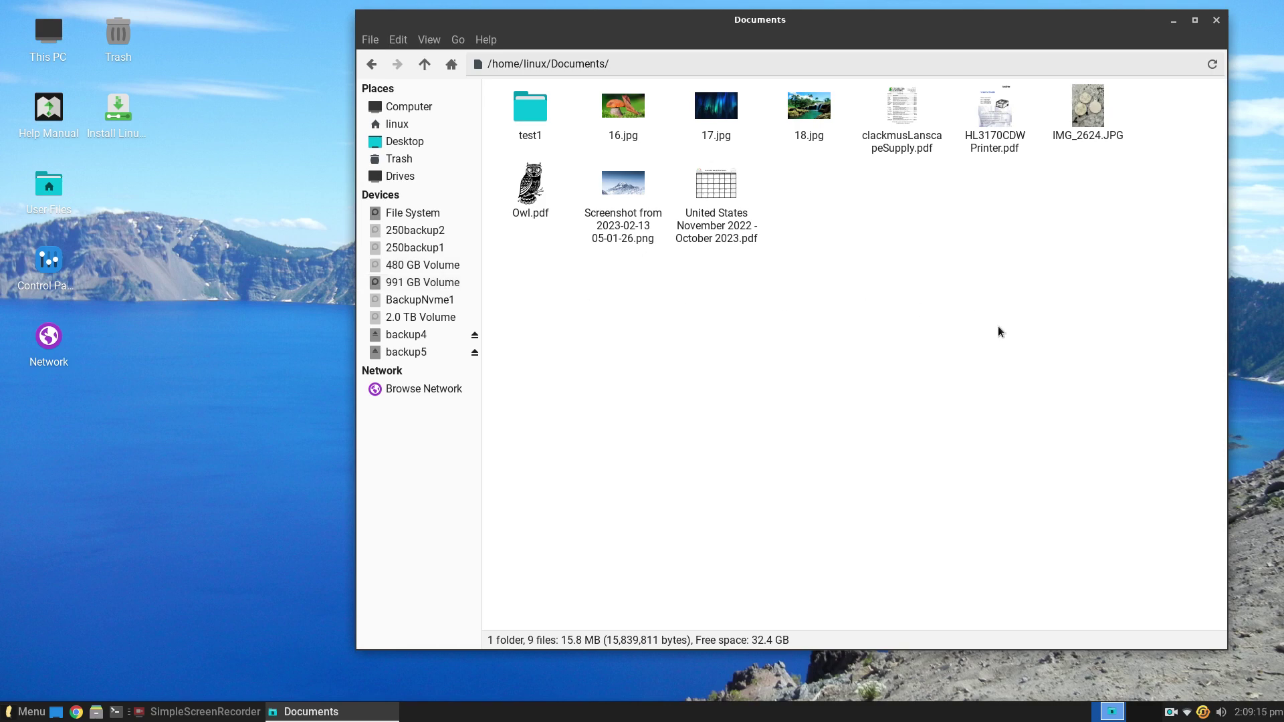
Step: Try selecting the first-row items one by one, from IMG_2624.JPG back to the test1 folder, and clear the selection
{"action": "left_click", "coordinate": [1085, 106]}
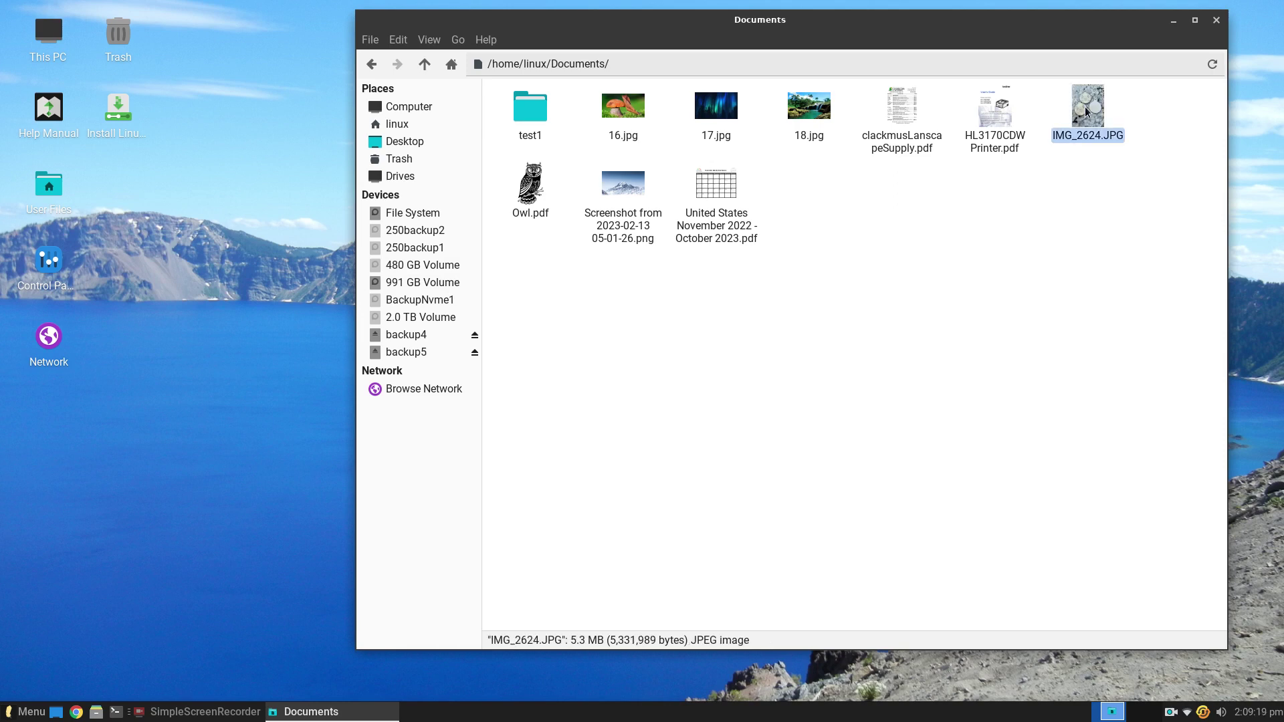
{"action": "left_click", "coordinate": [1001, 116]}
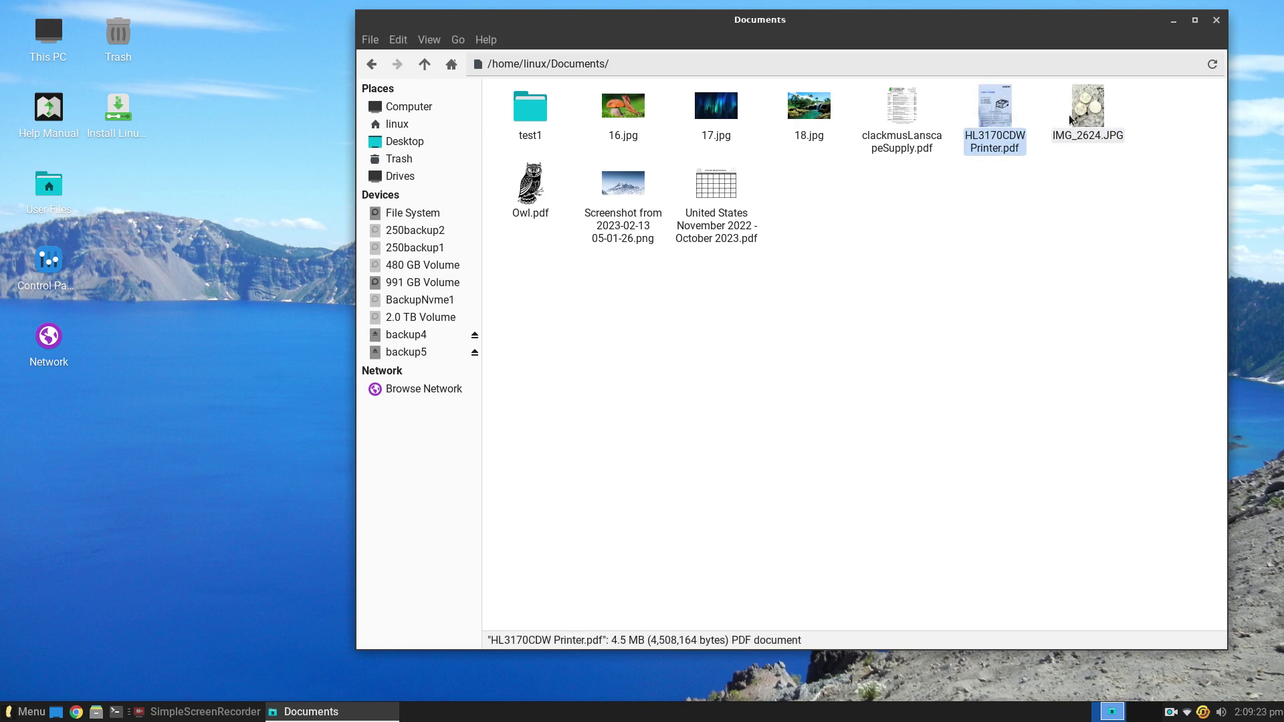
{"action": "left_click", "coordinate": [1086, 115]}
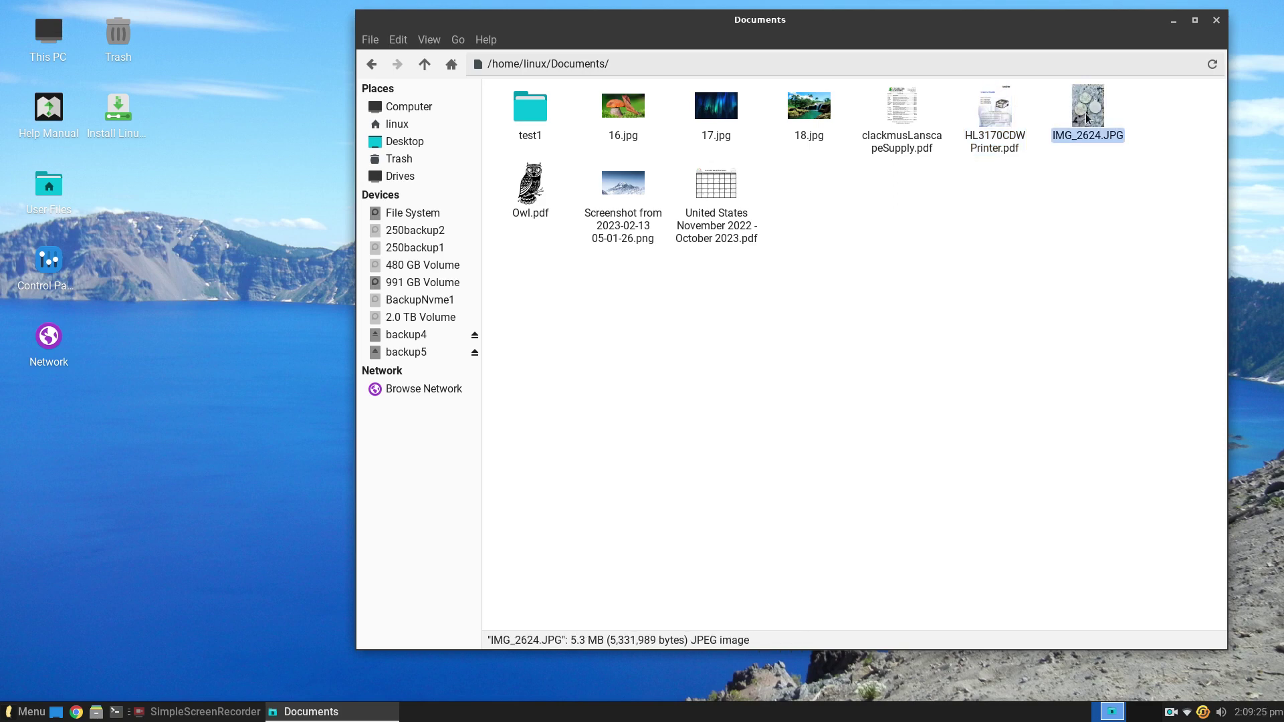
{"action": "left_click", "coordinate": [993, 108], "text": "ctrl"}
{"action": "left_click", "coordinate": [904, 107], "text": "ctrl"}
{"action": "left_click", "coordinate": [827, 106], "text": "ctrl"}
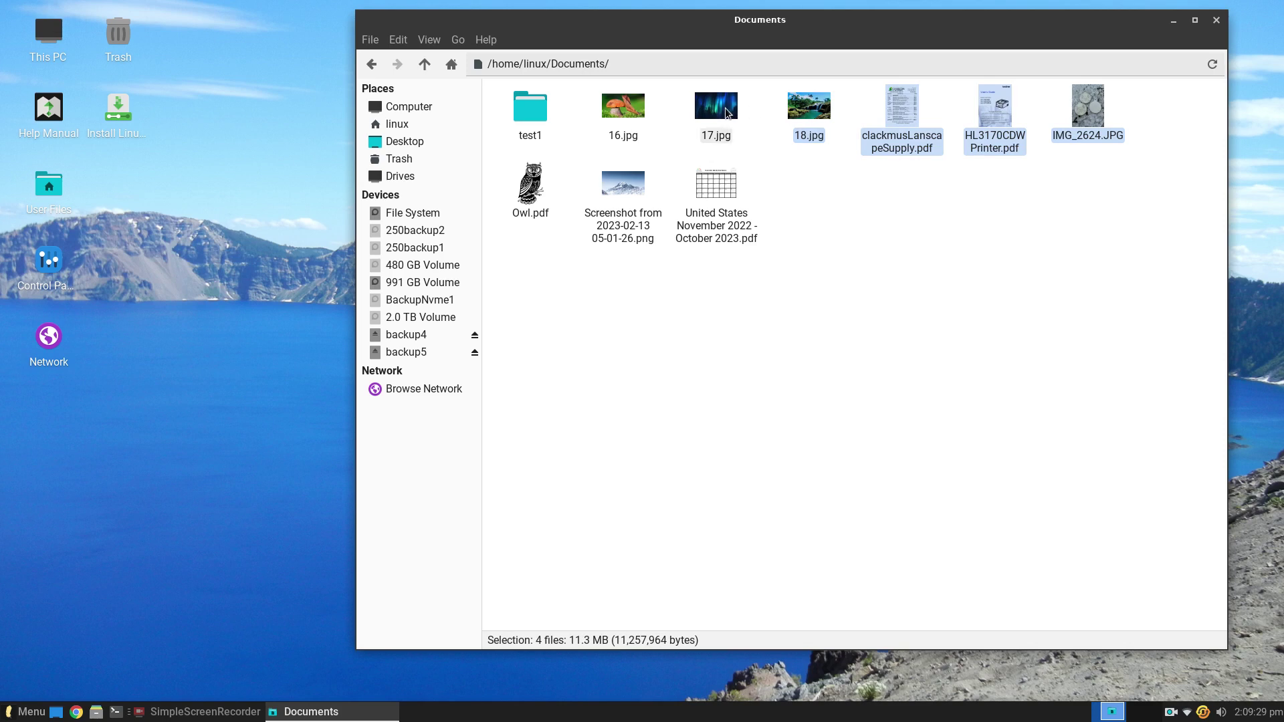
{"action": "left_click", "coordinate": [716, 107], "text": "ctrl"}
{"action": "left_click", "coordinate": [628, 111], "text": "ctrl"}
{"action": "left_click", "coordinate": [539, 109], "text": "ctrl"}
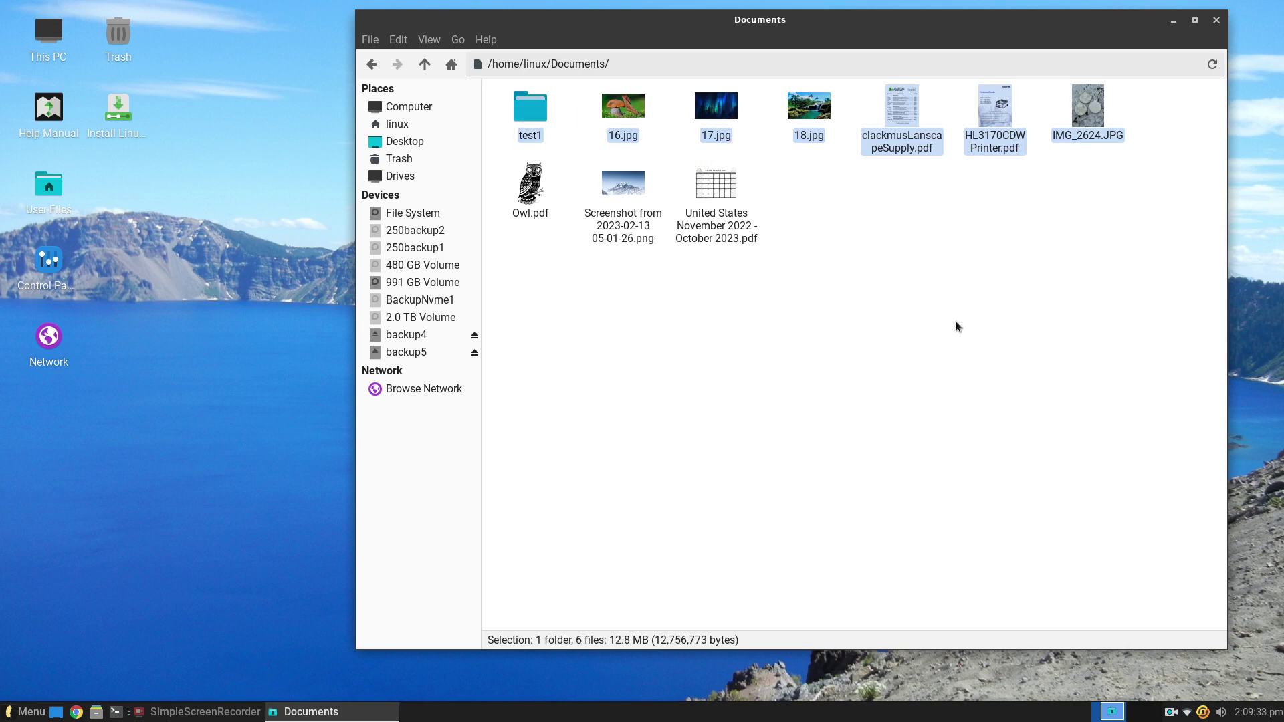
{"action": "left_click", "coordinate": [1001, 270]}
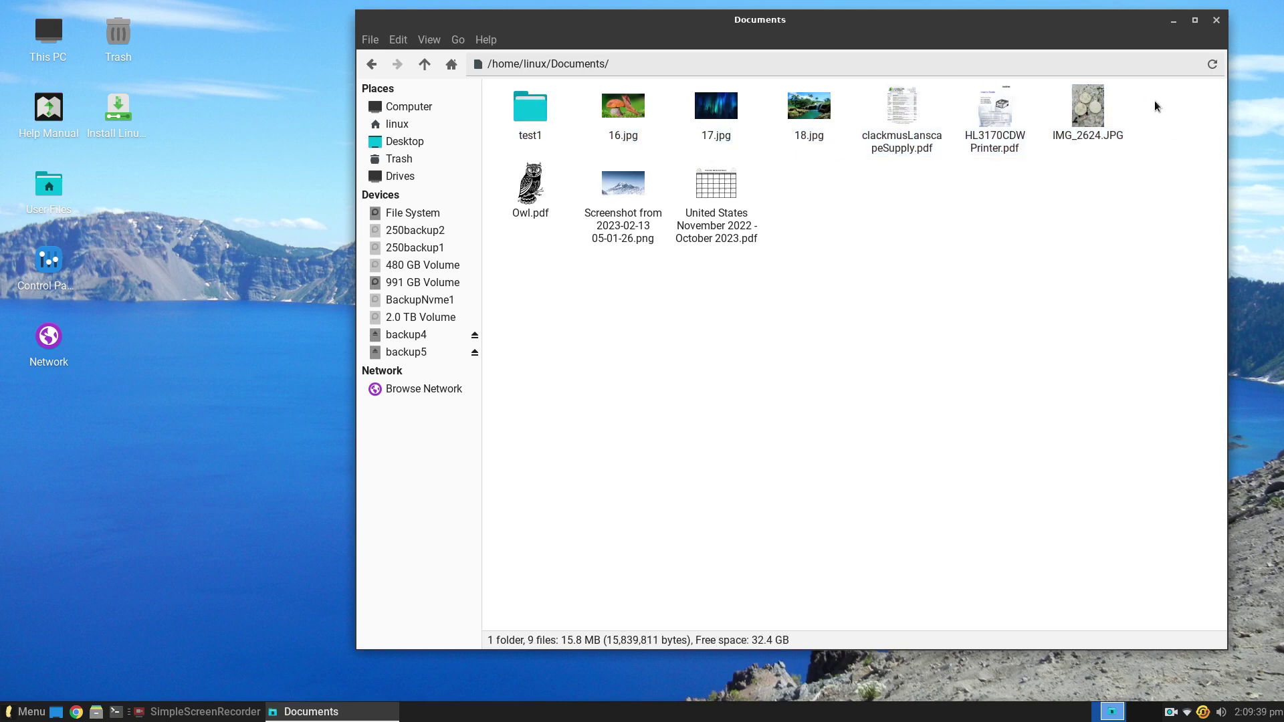
{"action": "left_click_drag", "start_coordinate": [1154, 100], "coordinate": [608, 115]}
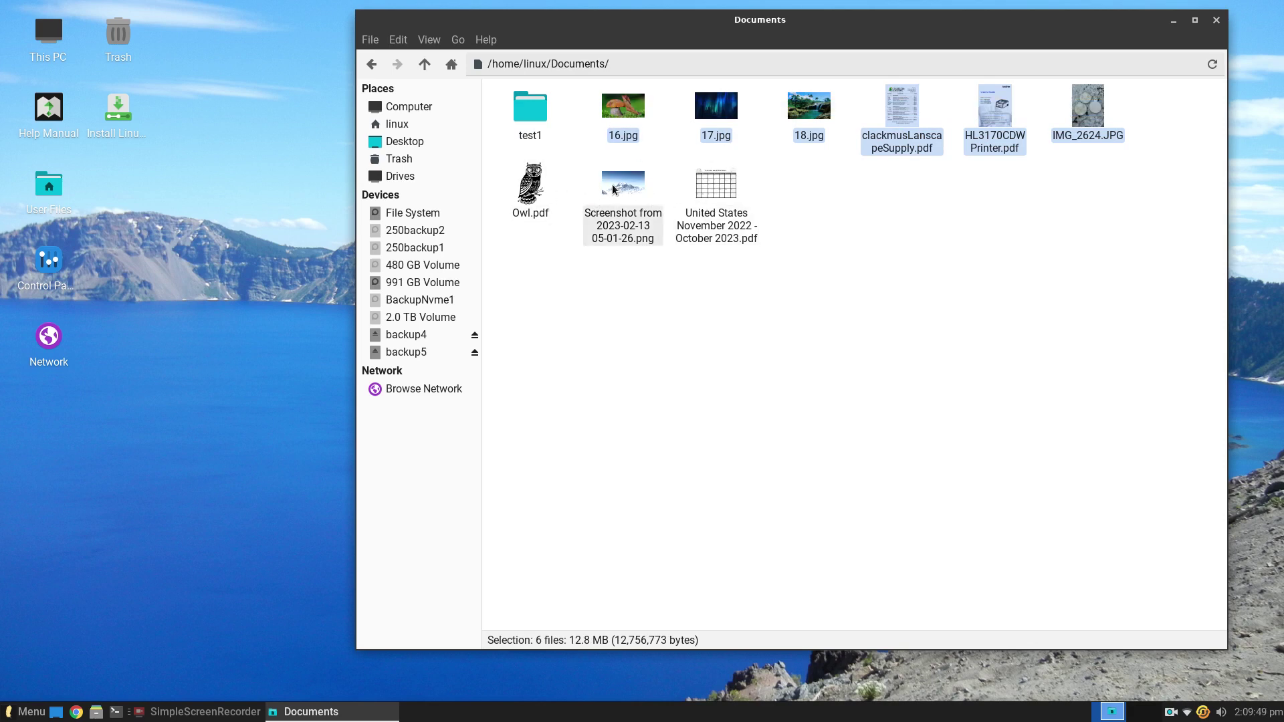
{"action": "left_click", "coordinate": [704, 182]}
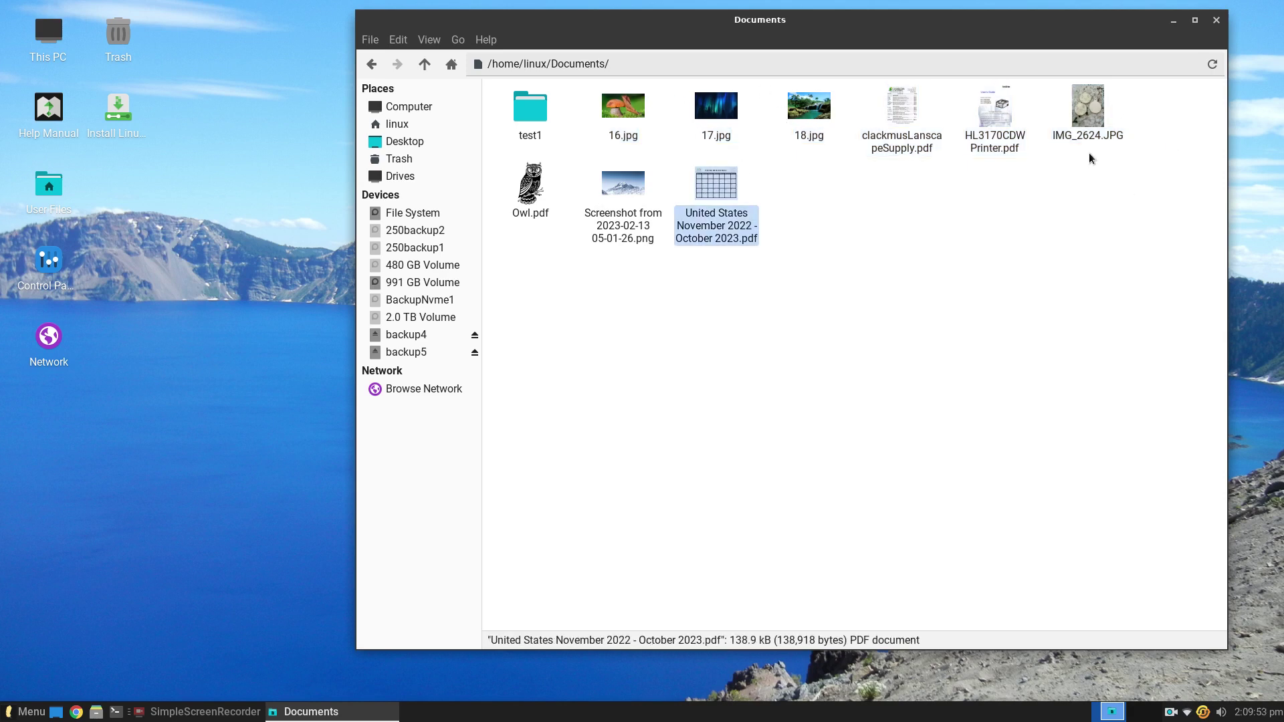
{"action": "left_click", "coordinate": [1036, 298]}
Step: Select all the files in both rows of the Documents folder, leaving the test1 folder out of the selection
{"action": "left_click_drag", "start_coordinate": [1165, 97], "coordinate": [586, 138]}
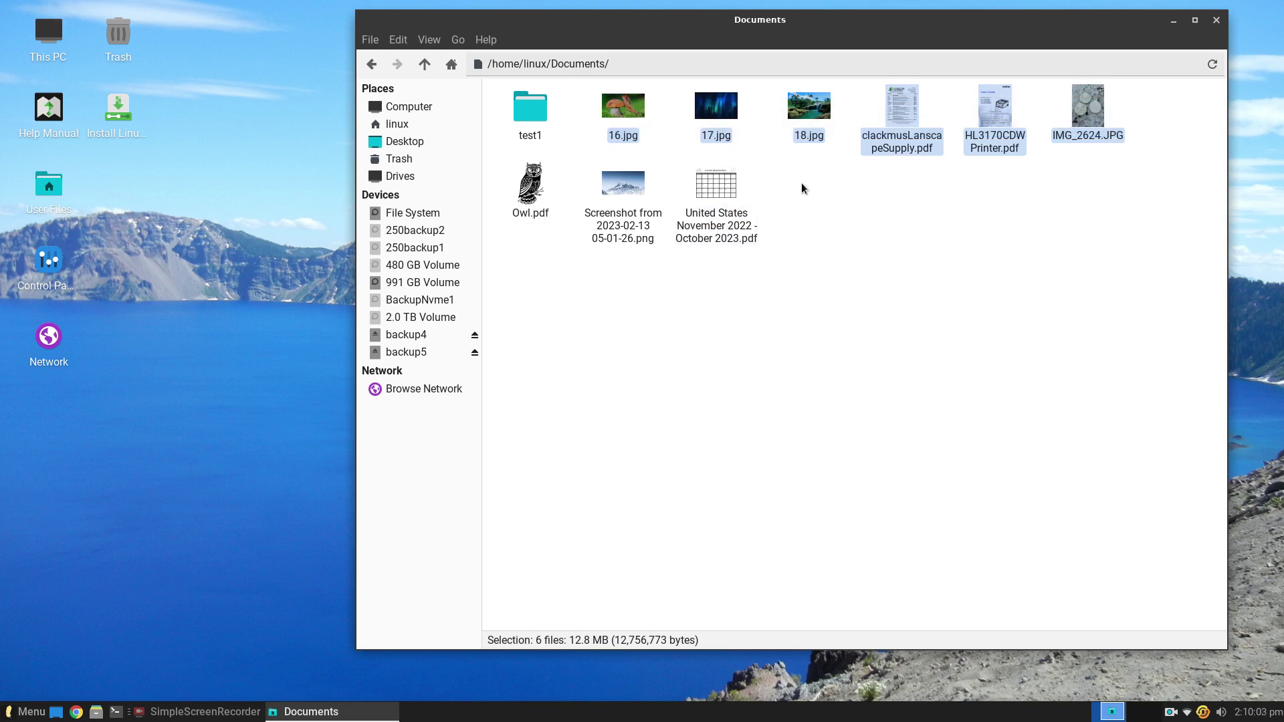
{"action": "left_click_drag", "start_coordinate": [801, 183], "coordinate": [521, 194]}
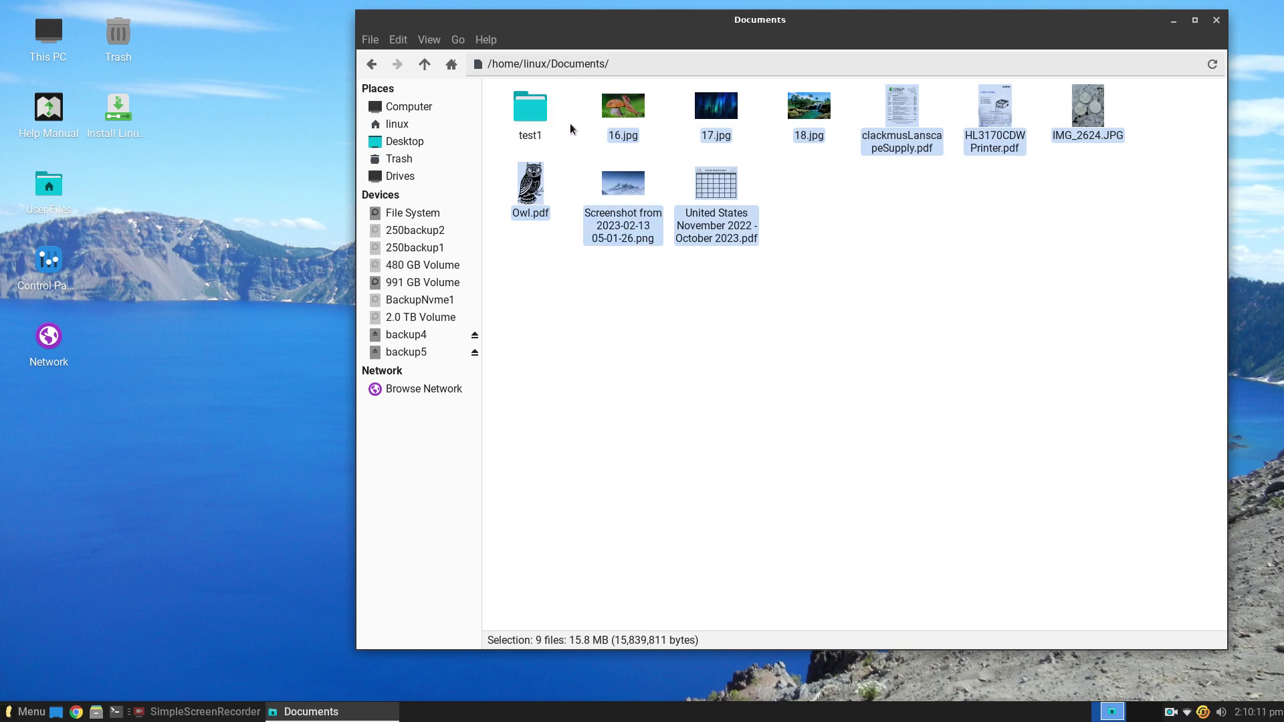
{"action": "left_click", "coordinate": [543, 111], "text": "ctrl"}
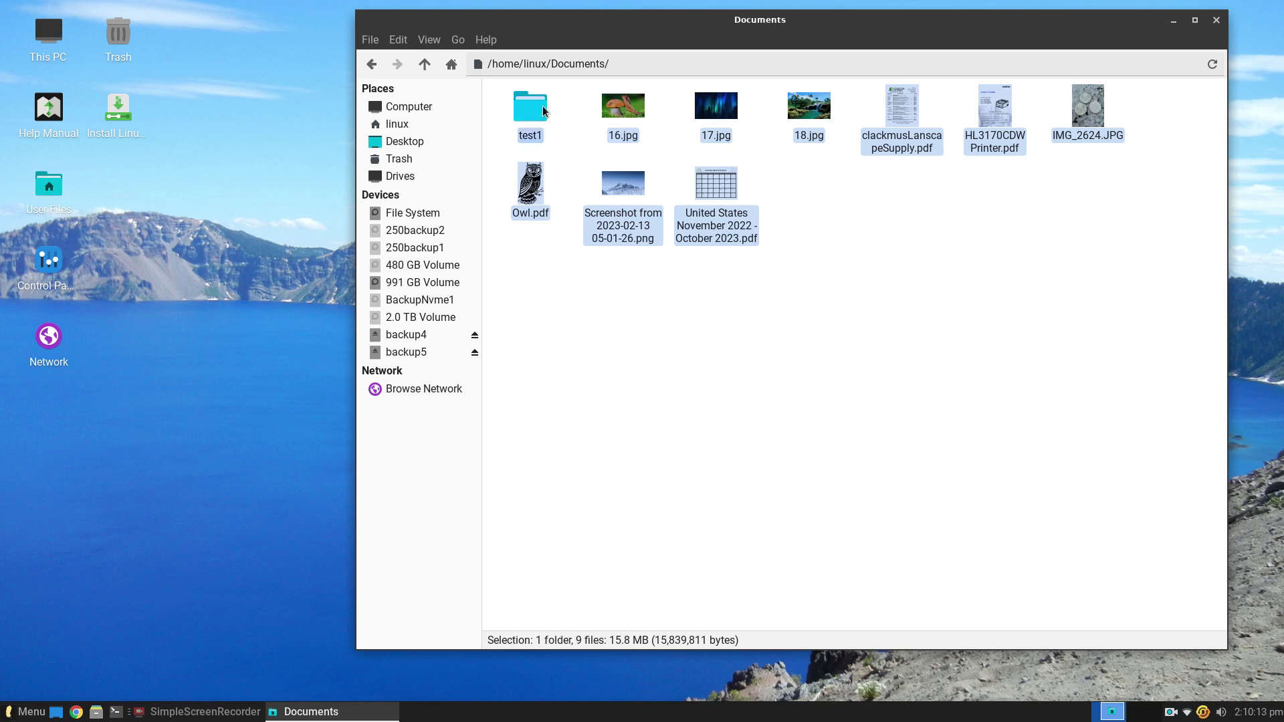
{"action": "left_click", "coordinate": [544, 110], "text": "ctrl"}
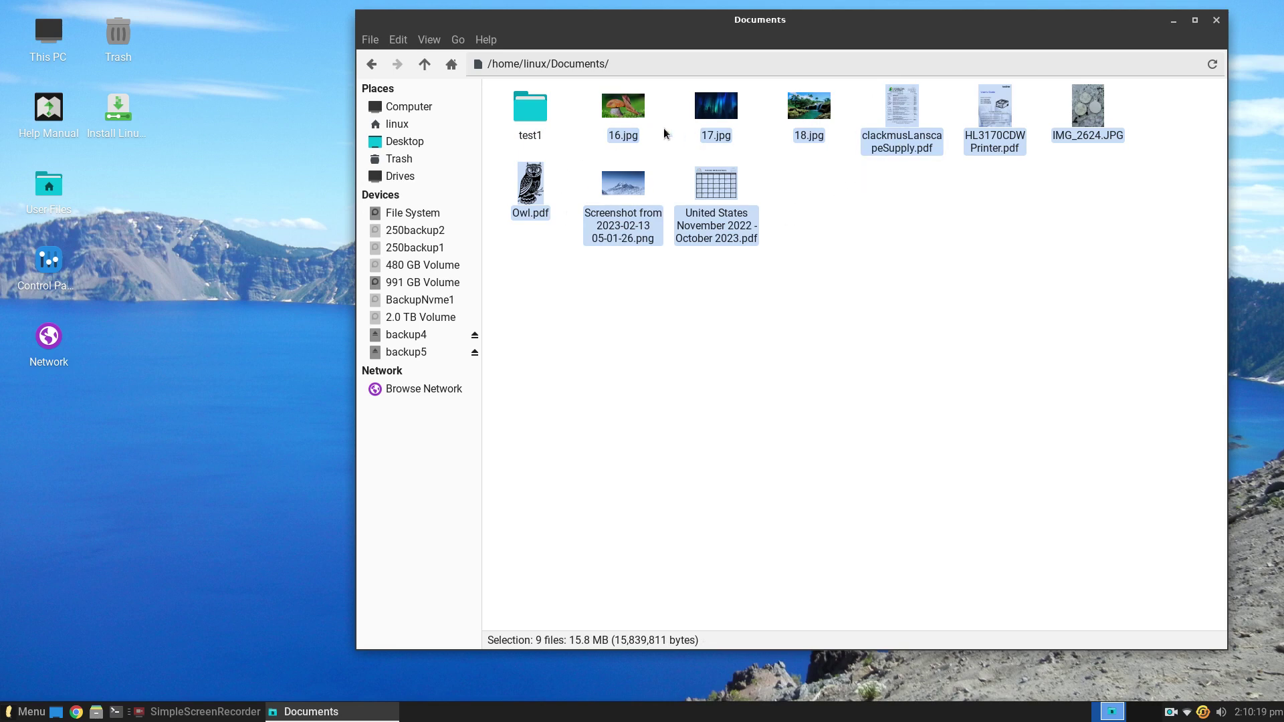
Step: Set up a .zip archive of the selected files named test456 and open its location choices
{"action": "right_click", "coordinate": [904, 110]}
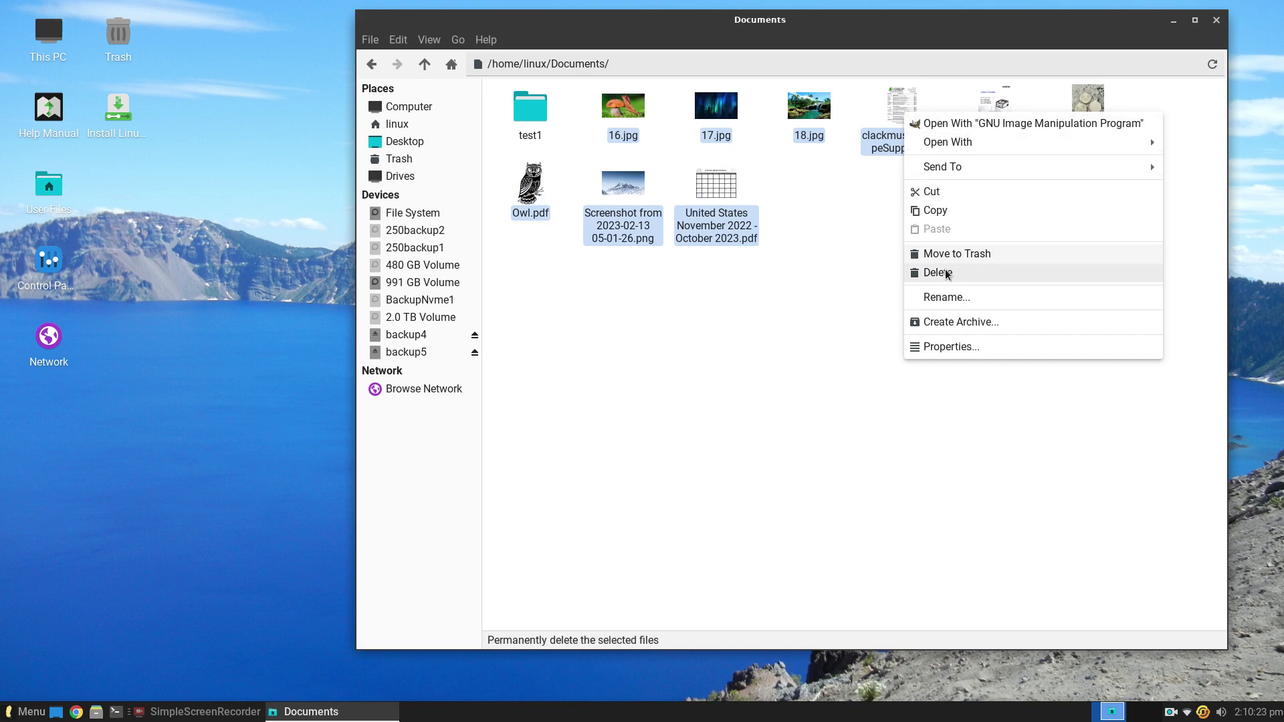
{"action": "left_click", "coordinate": [954, 325]}
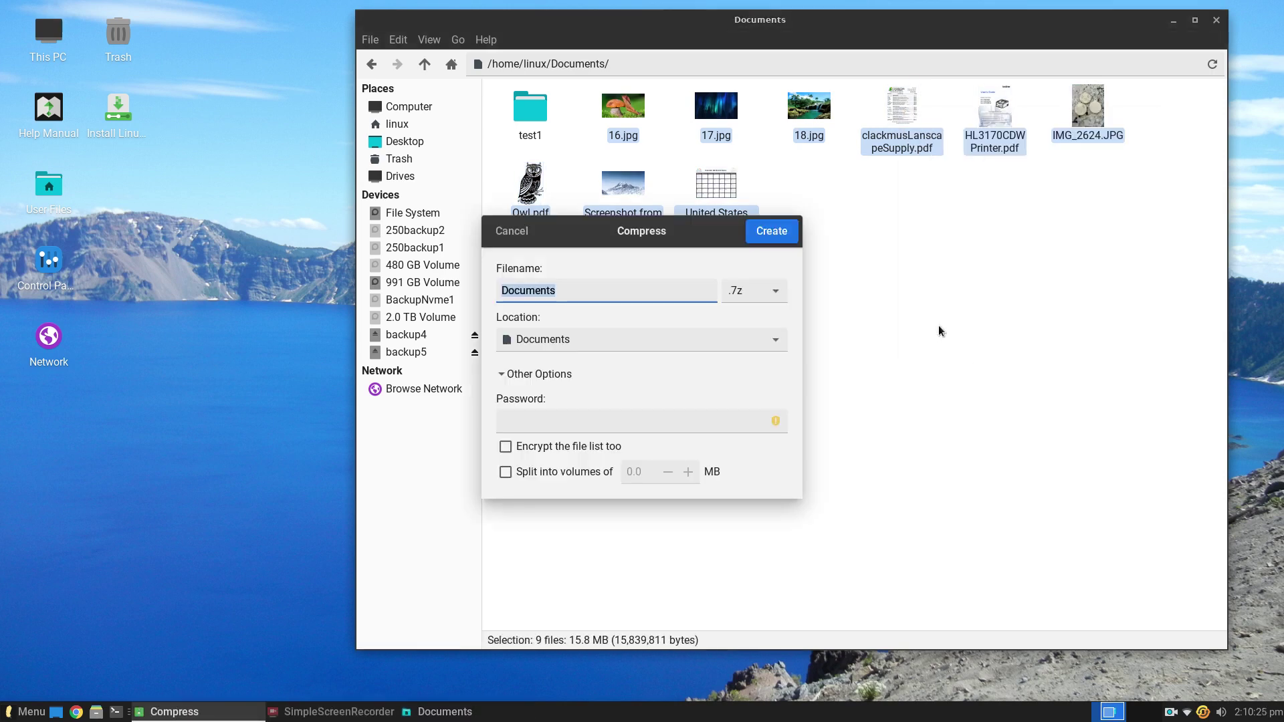
{"action": "left_click_drag", "start_coordinate": [700, 238], "coordinate": [1063, 172]}
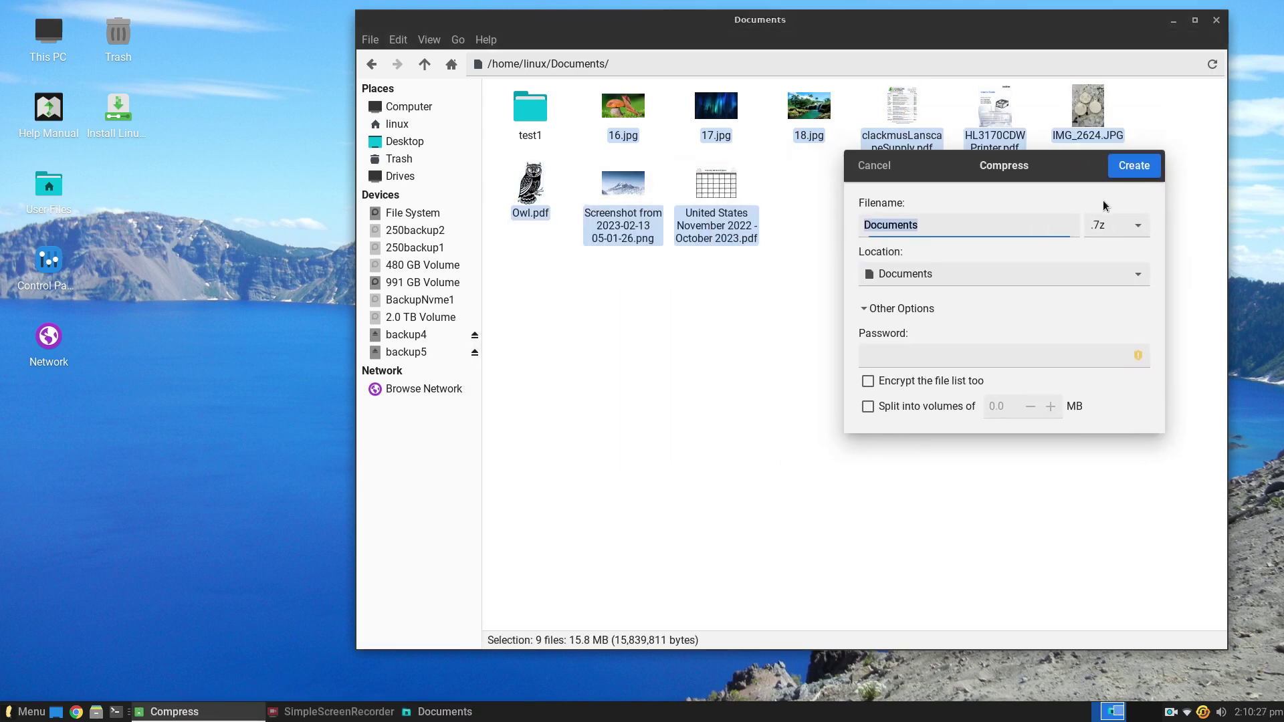
{"action": "left_click", "coordinate": [1141, 228]}
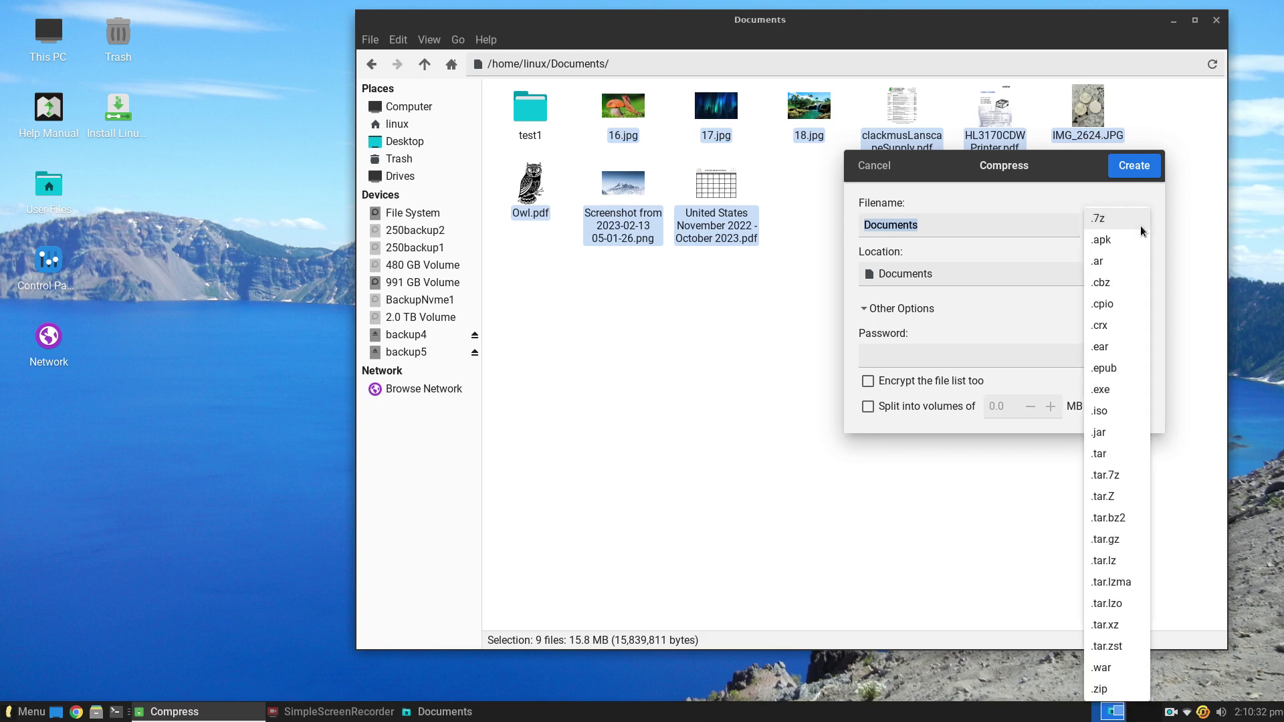
{"action": "left_click", "coordinate": [1128, 695]}
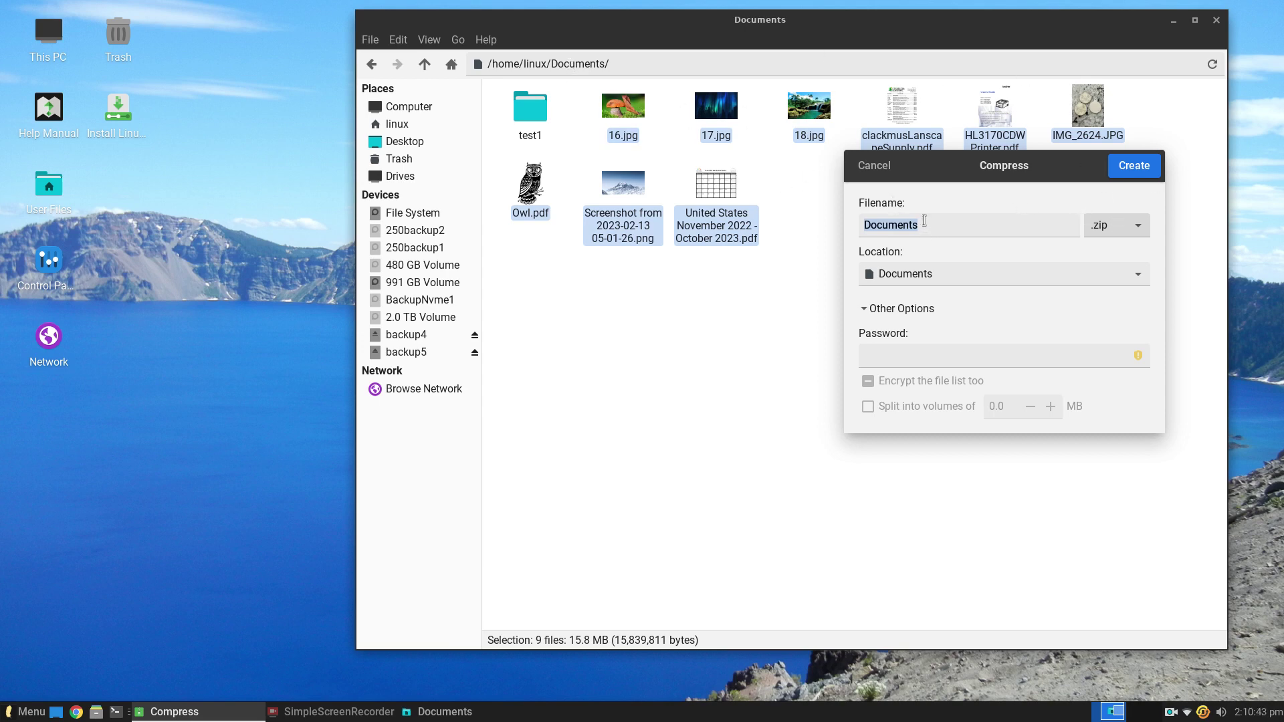
{"action": "left_click_drag", "start_coordinate": [924, 223], "coordinate": [840, 221]}
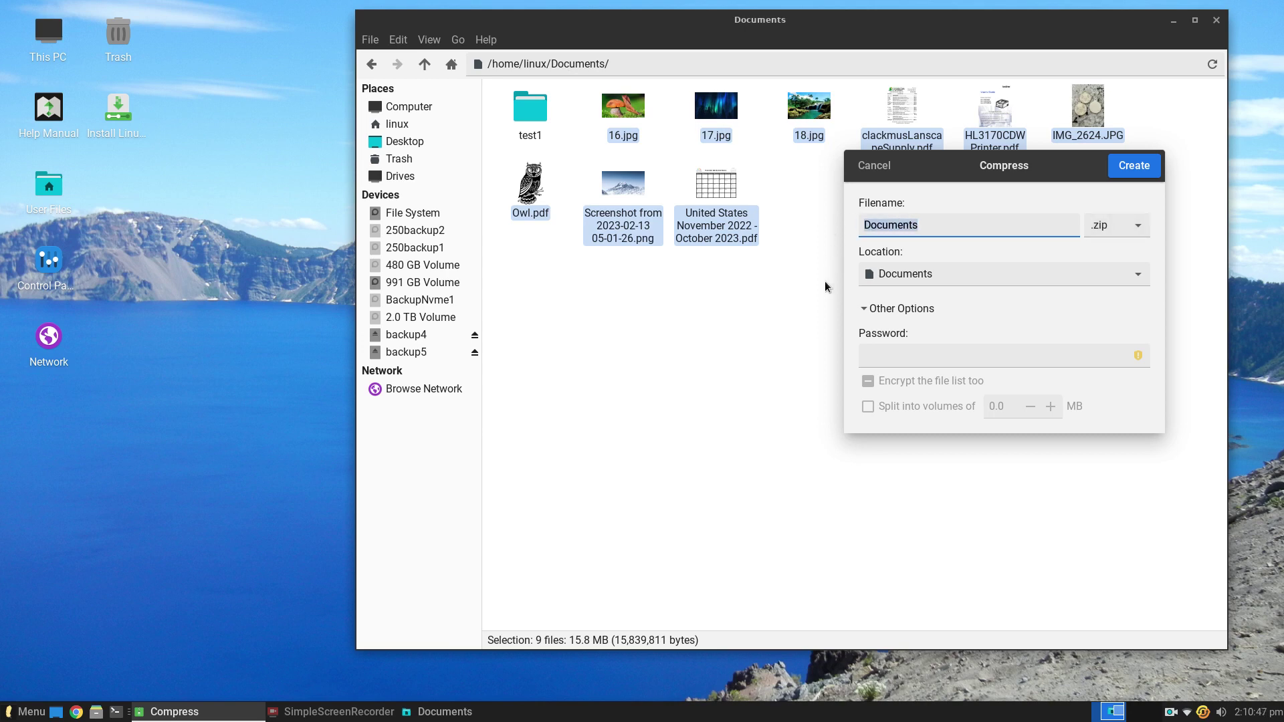
{"action": "type", "text": "test456"}
{"action": "left_click", "coordinate": [945, 273]}
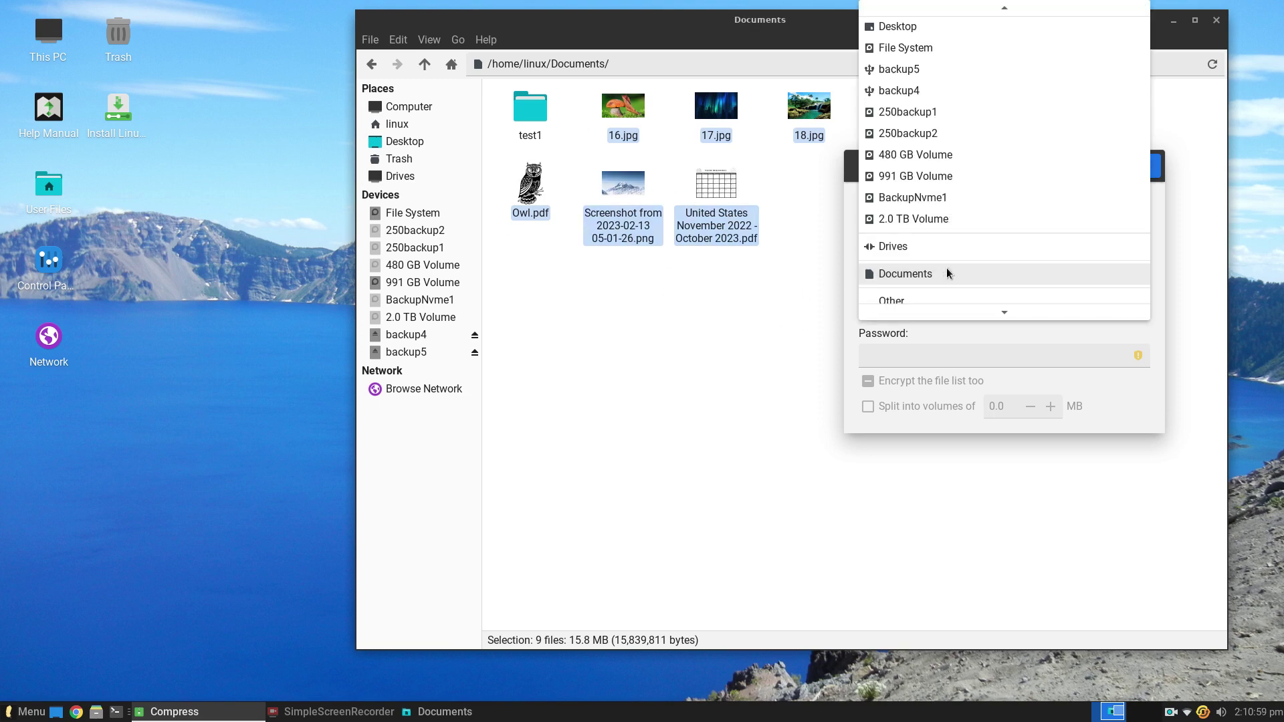
Step: Create the archive test456.zip from the selected files, saving it in the Documents folder
{"action": "left_click", "coordinate": [945, 269]}
{"action": "left_click", "coordinate": [946, 275]}
{"action": "left_click", "coordinate": [946, 272]}
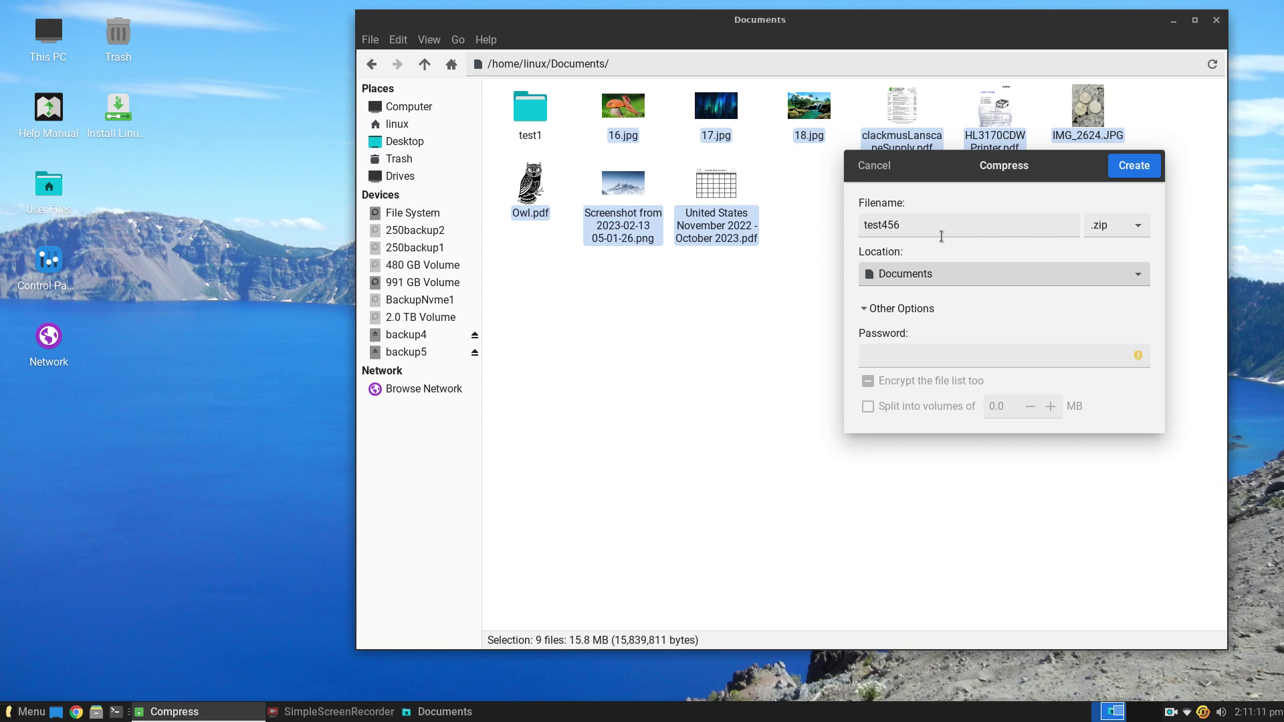
{"action": "left_click", "coordinate": [1125, 170]}
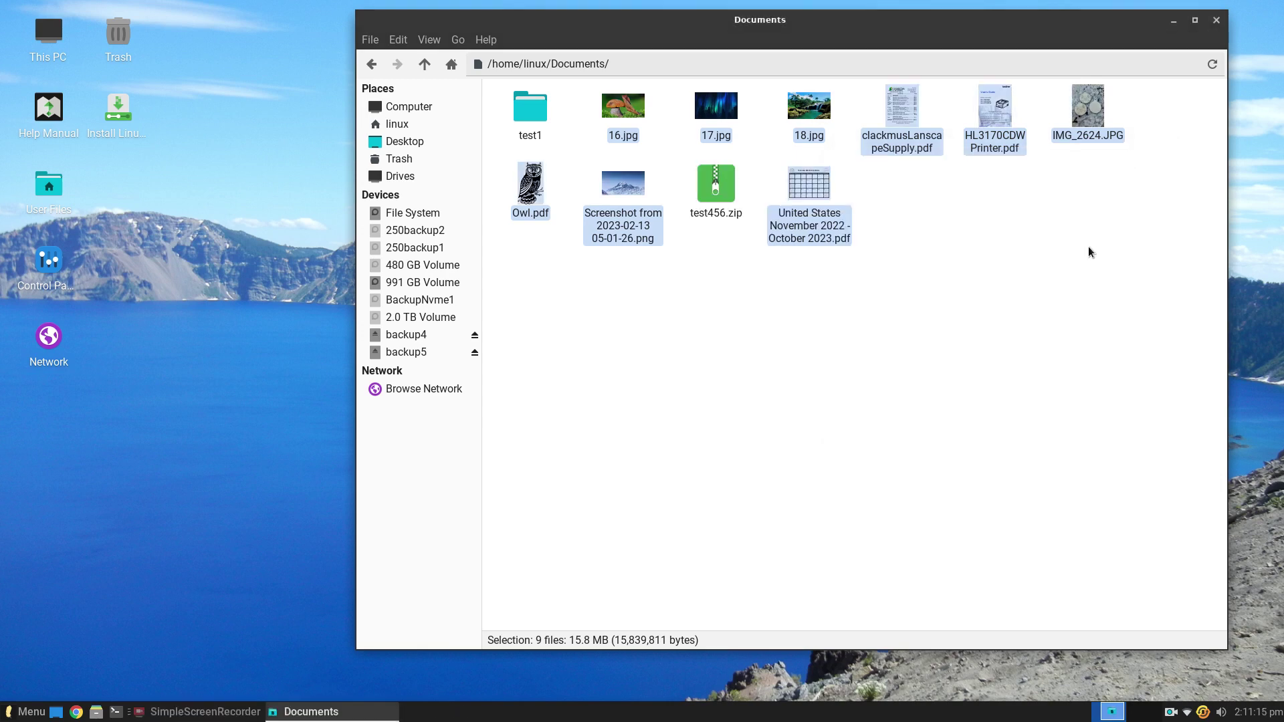
Step: Open test456.zip in the archive manager, examine its file list, and close it
{"action": "double_click", "coordinate": [708, 194]}
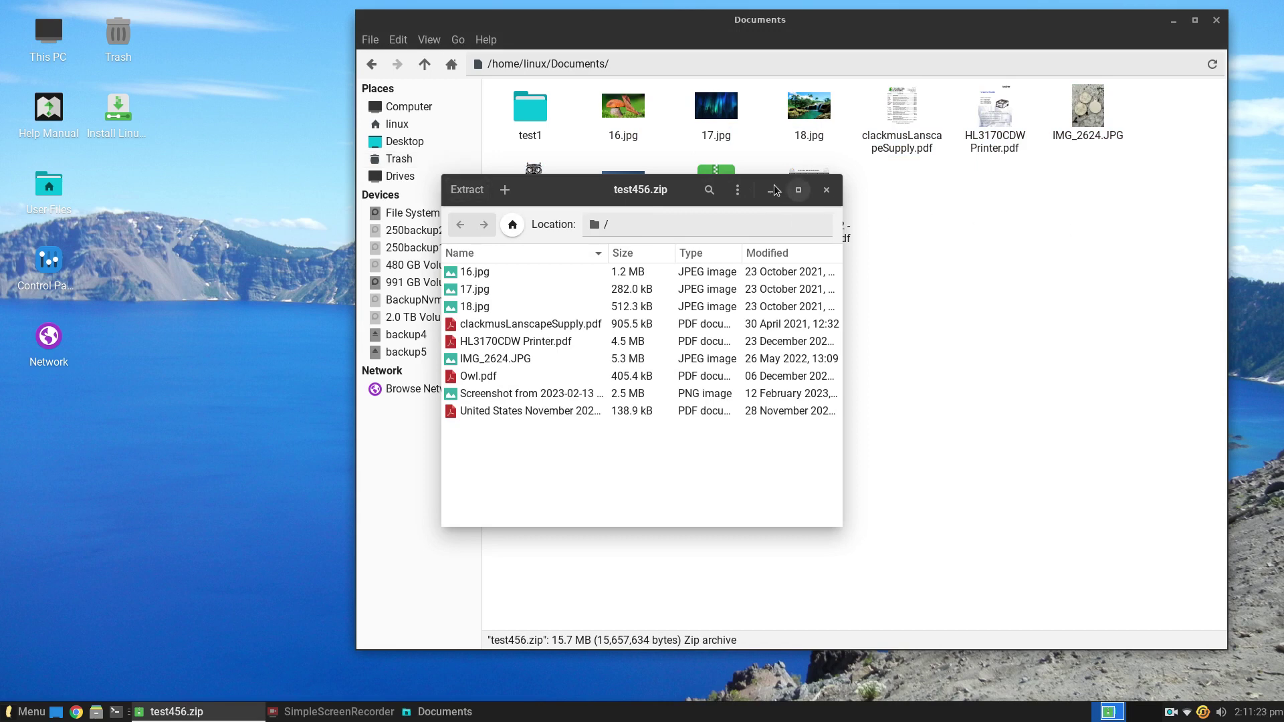
{"action": "left_click_drag", "start_coordinate": [584, 196], "coordinate": [1023, 215]}
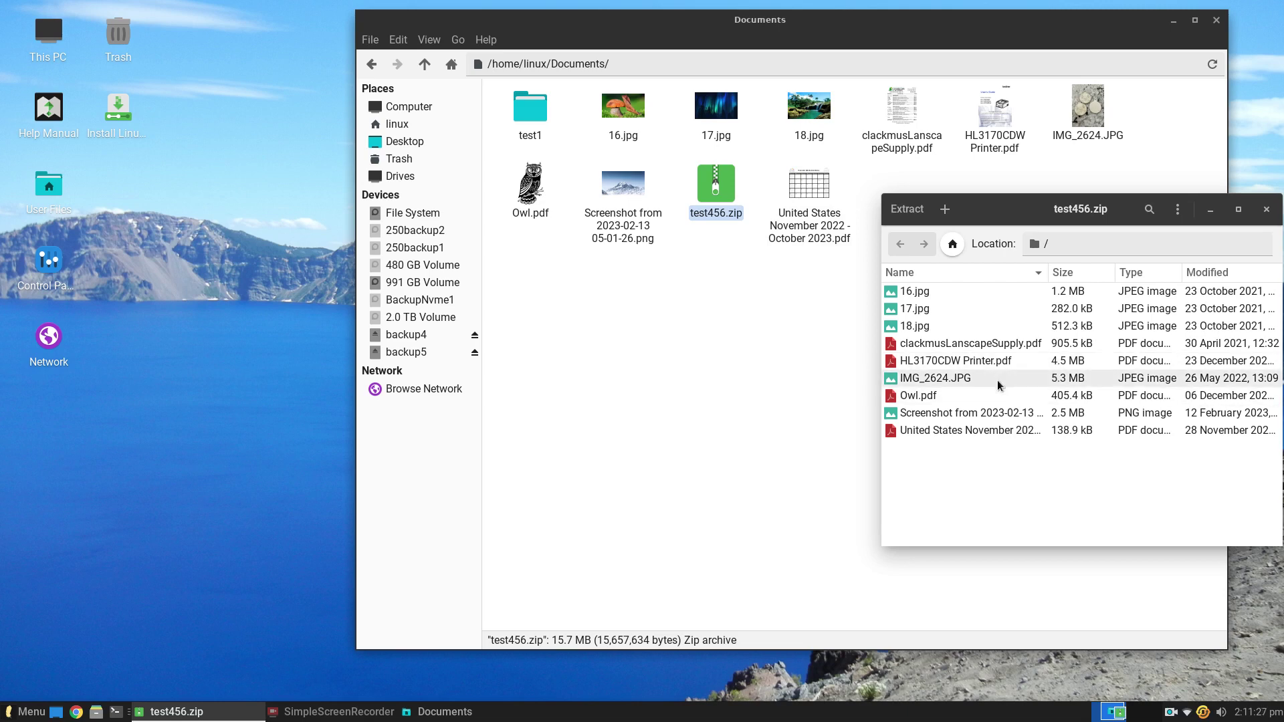
{"action": "left_click_drag", "start_coordinate": [996, 212], "coordinate": [852, 203]}
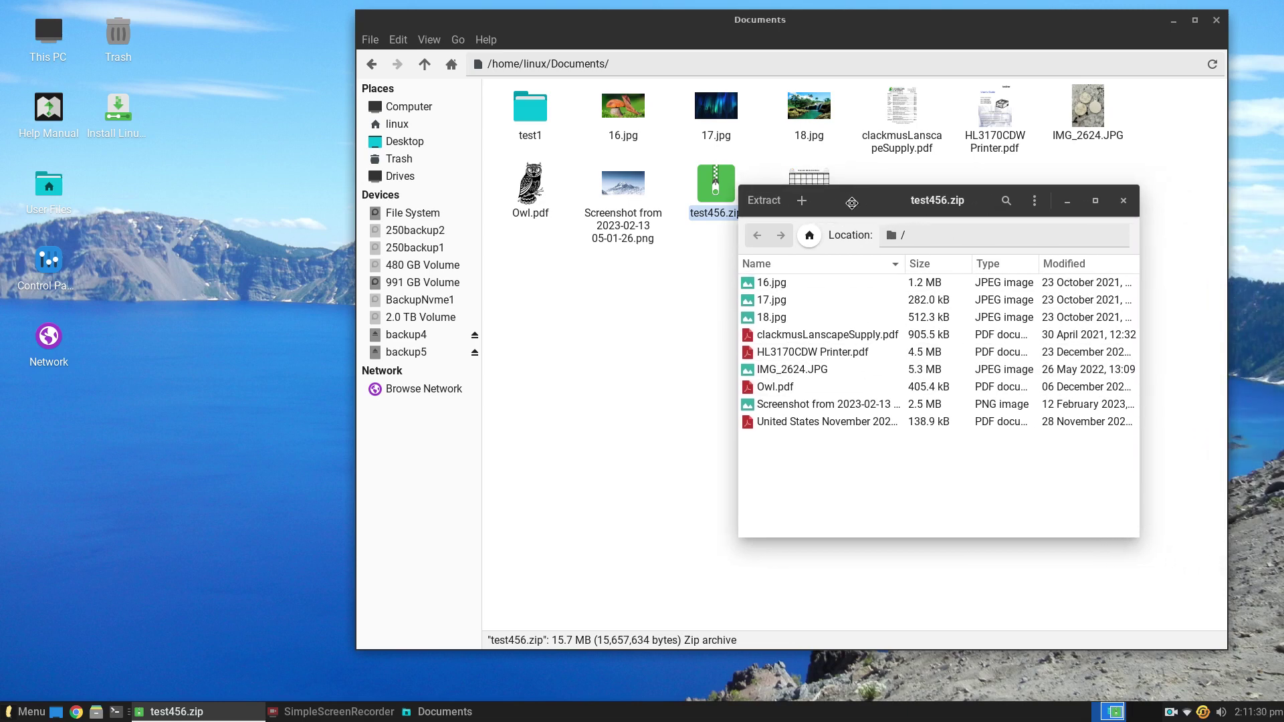
{"action": "left_click", "coordinate": [1123, 201]}
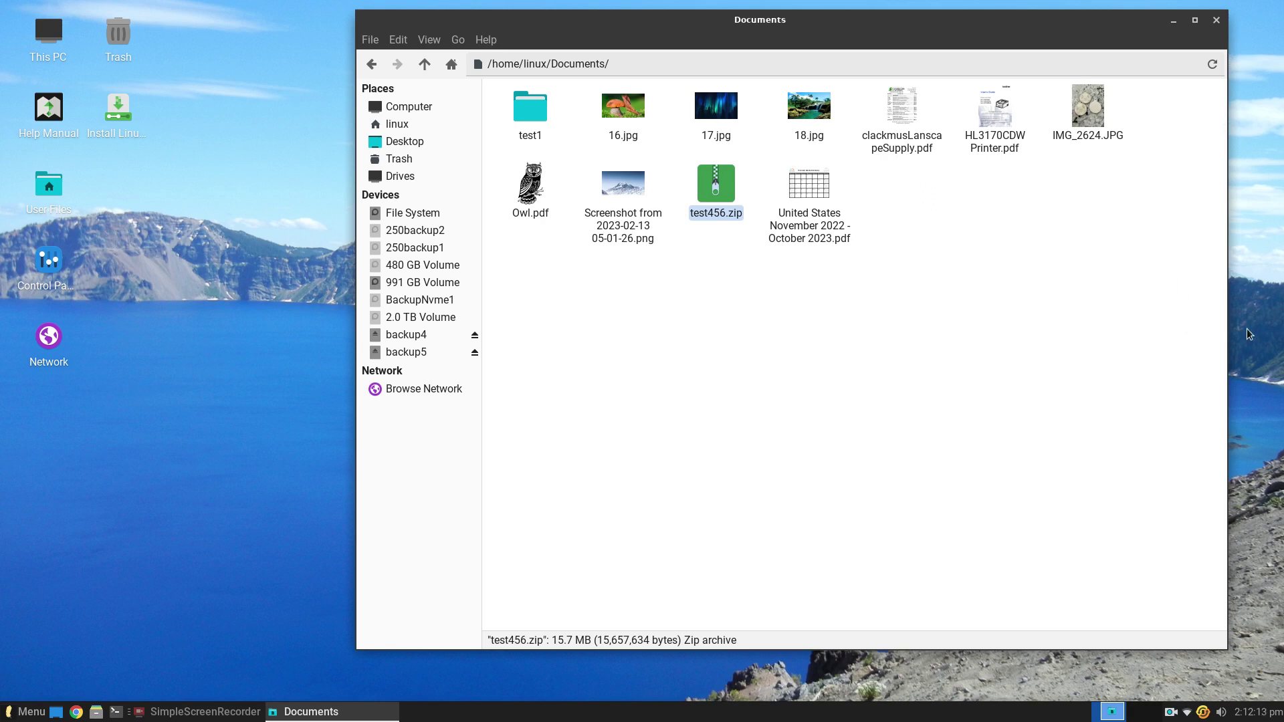
Step: Narrow the Documents window to about half the desktop and move it to the right side of the desktop
{"action": "right_click", "coordinate": [1046, 24]}
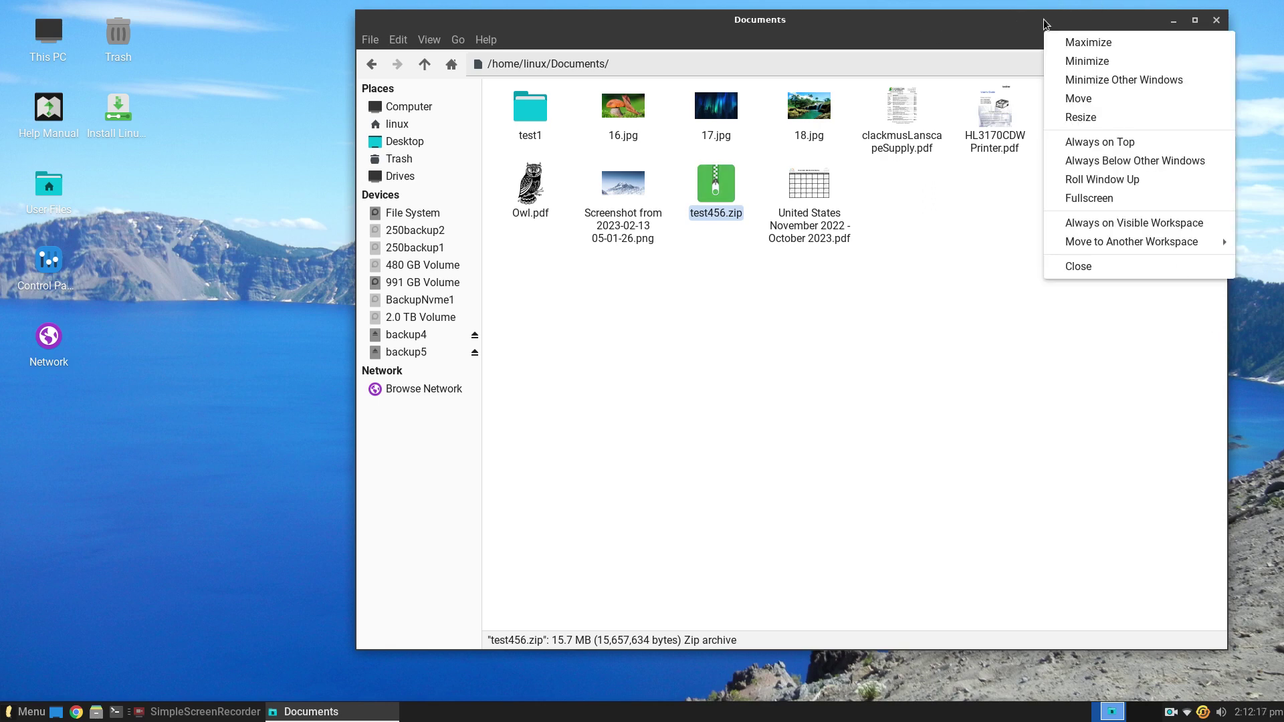
{"action": "left_click", "coordinate": [1103, 120]}
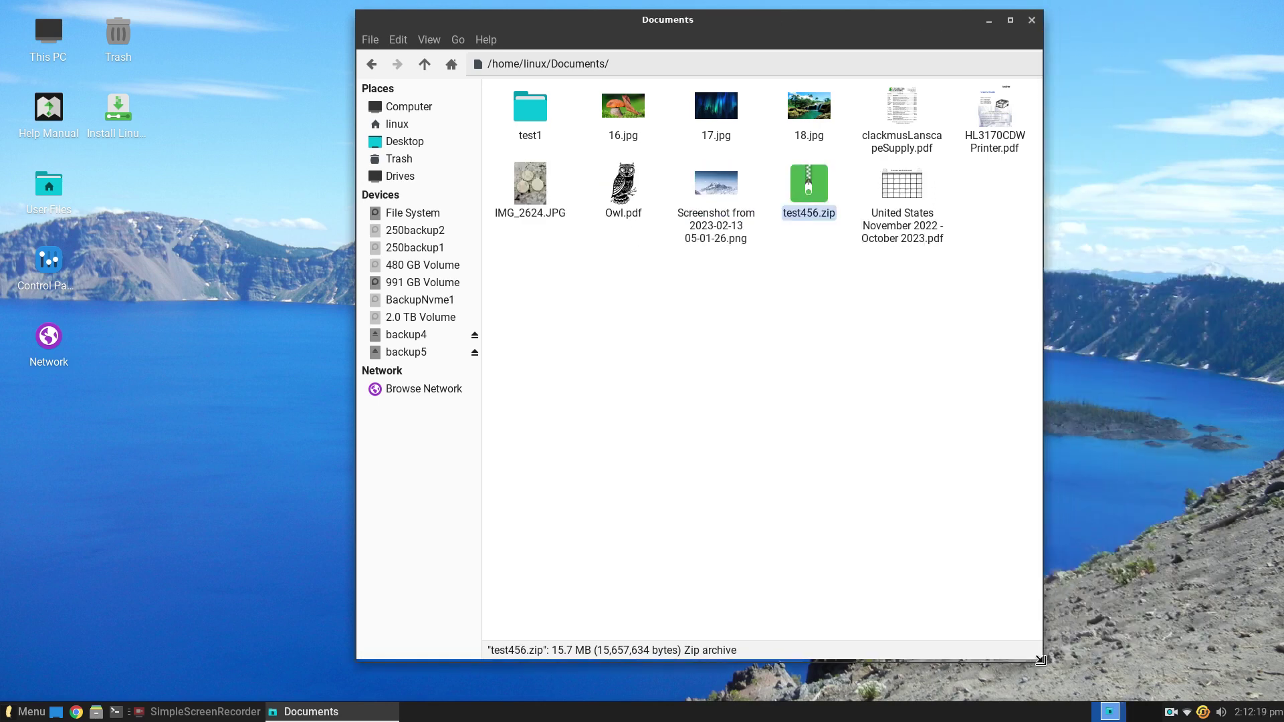
{"action": "left_click", "coordinate": [932, 664]}
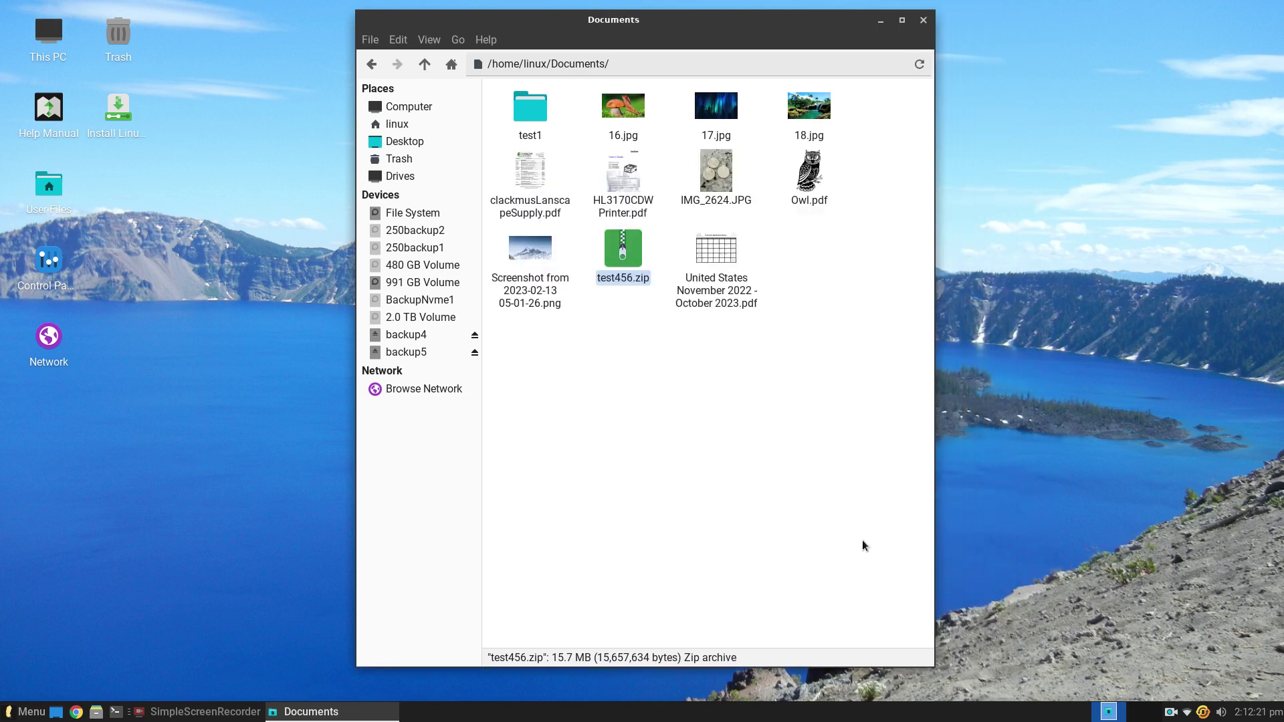
{"action": "left_click_drag", "start_coordinate": [679, 26], "coordinate": [841, 24]}
Step: Open a second Documents file manager window and place it beside the first on the left half of the desktop
{"action": "left_click", "coordinate": [693, 40]}
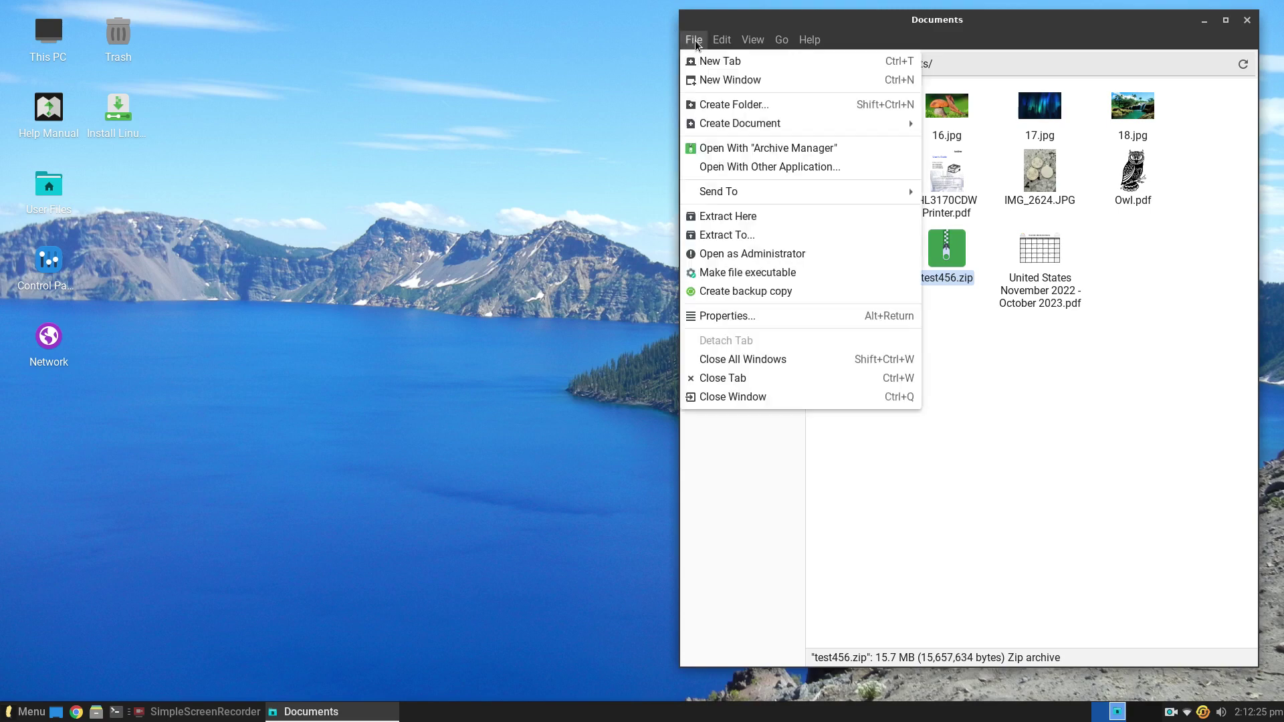
{"action": "left_click", "coordinate": [704, 83]}
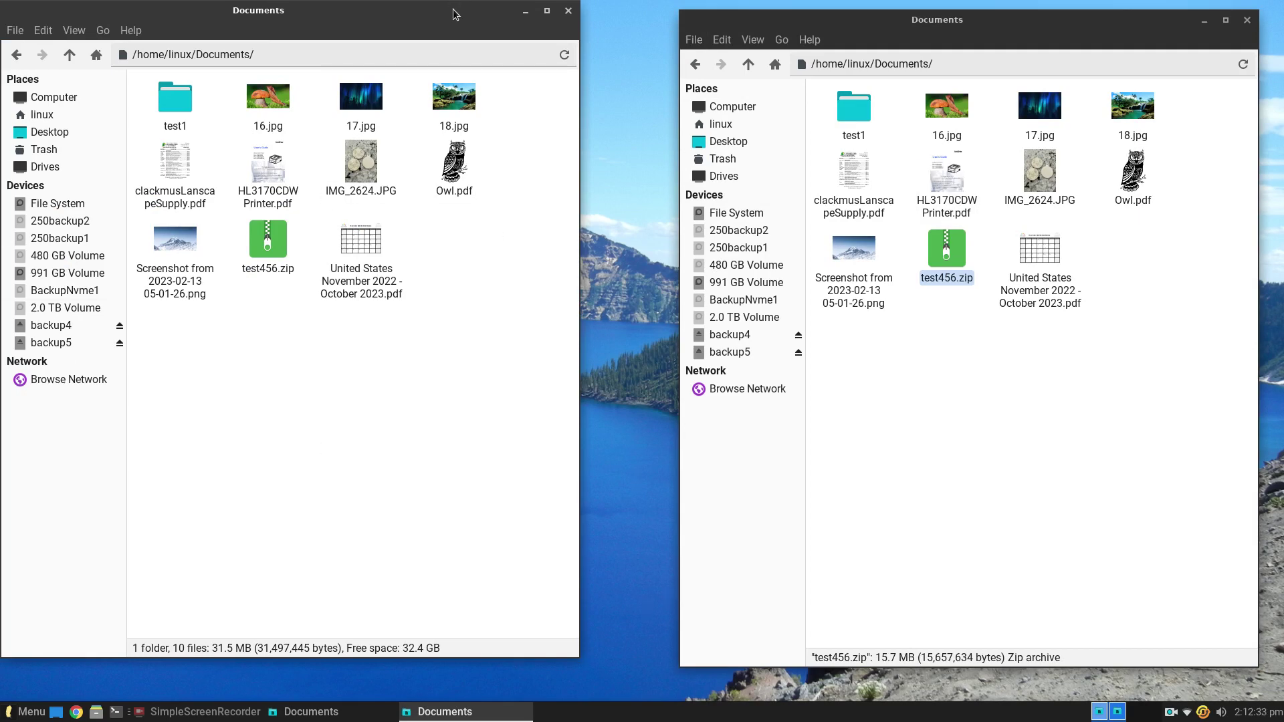
{"action": "mouse_move", "coordinate": [461, 12]}
{"action": "left_mouse_down"}
{"action": "mouse_move", "coordinate": [472, 39]}
{"action": "mouse_move", "coordinate": [483, 15]}
{"action": "left_mouse_up"}
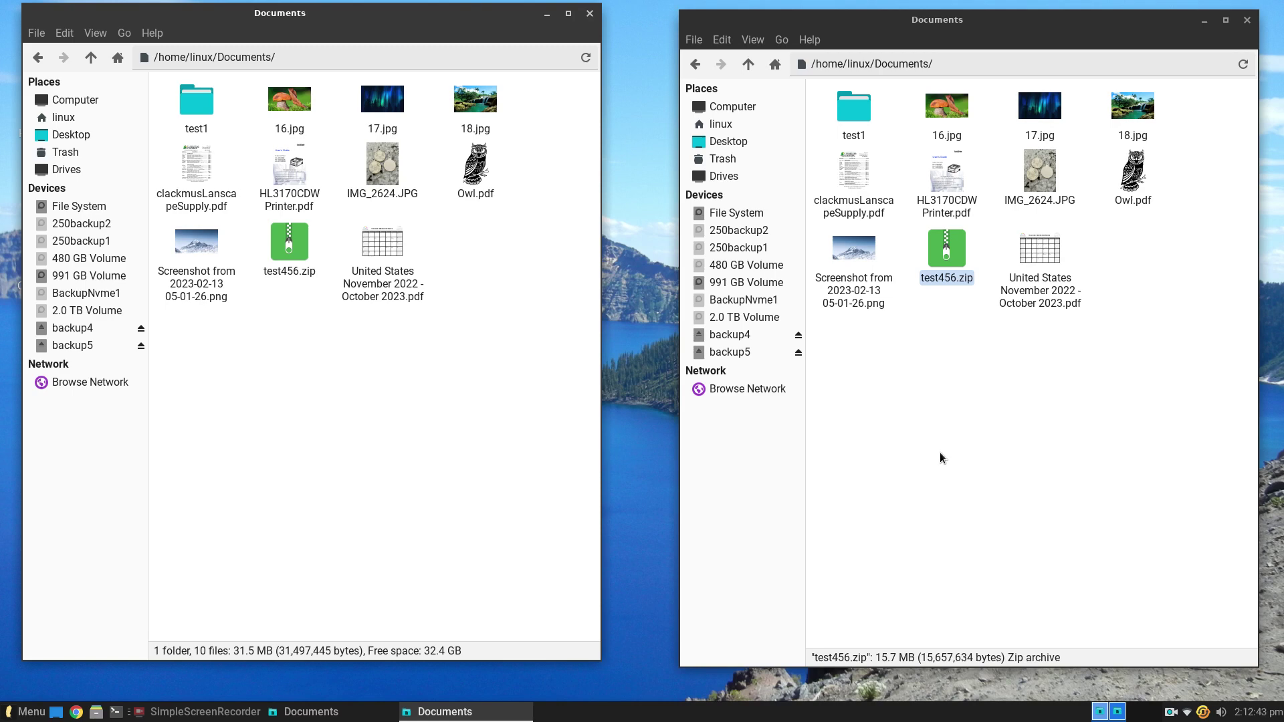
Step: Try smaller and larger icon sizes in the original Documents window, settling on slightly enlarged icons
{"action": "scroll", "coordinate": [940, 449], "scroll_direction": "down", "scroll_amount": 4}
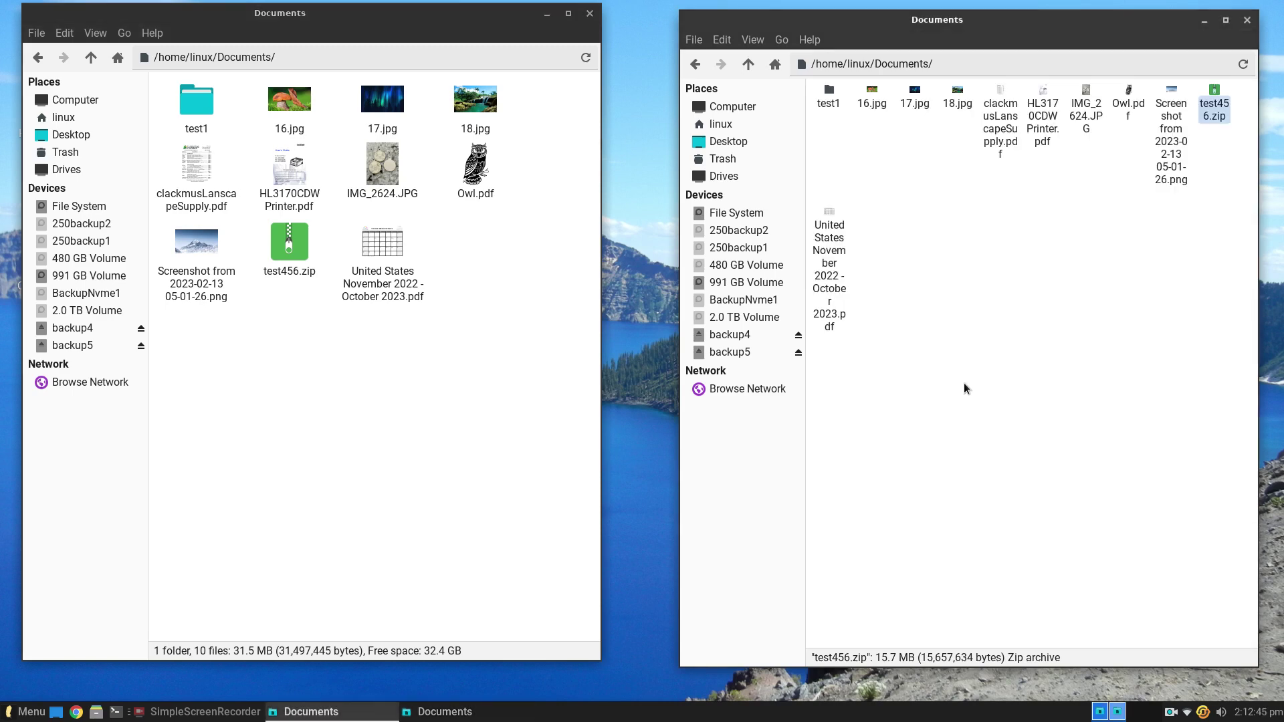
{"action": "scroll", "coordinate": [977, 430], "scroll_direction": "up", "scroll_amount": 2}
{"action": "scroll", "coordinate": [973, 405], "scroll_direction": "up", "scroll_amount": 3}
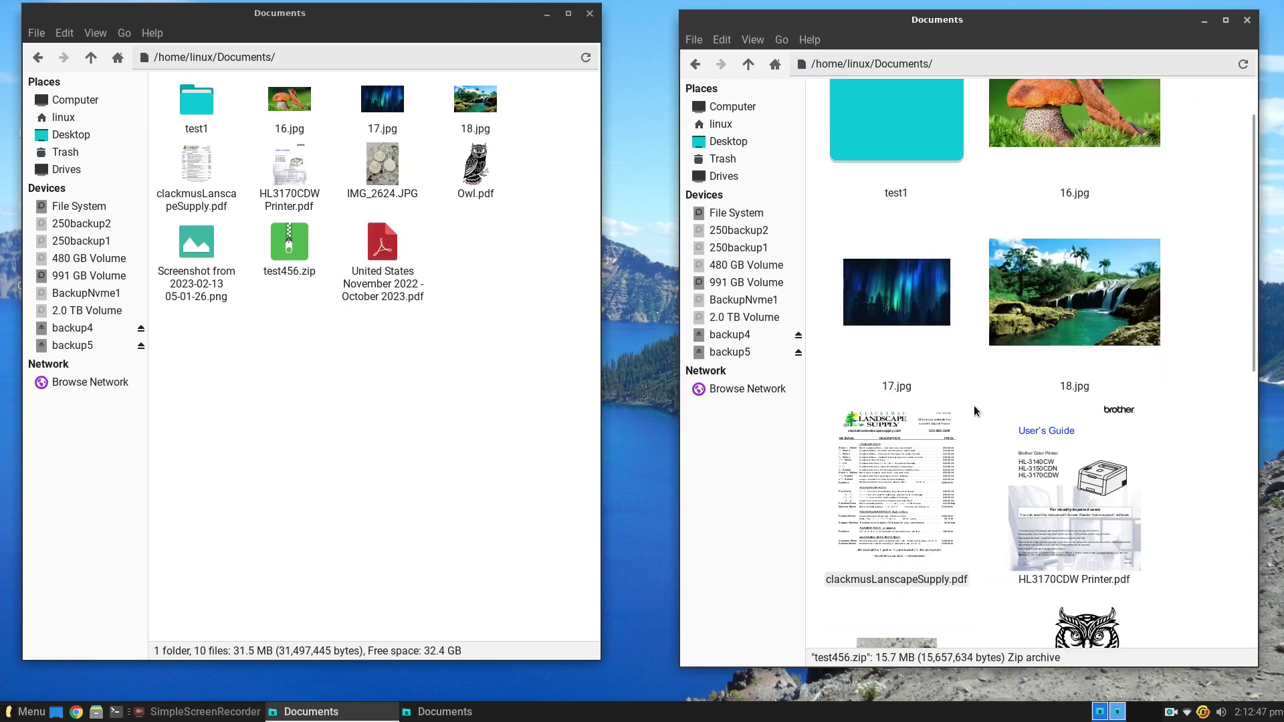
{"action": "scroll", "coordinate": [974, 405], "scroll_direction": "down", "scroll_amount": 3}
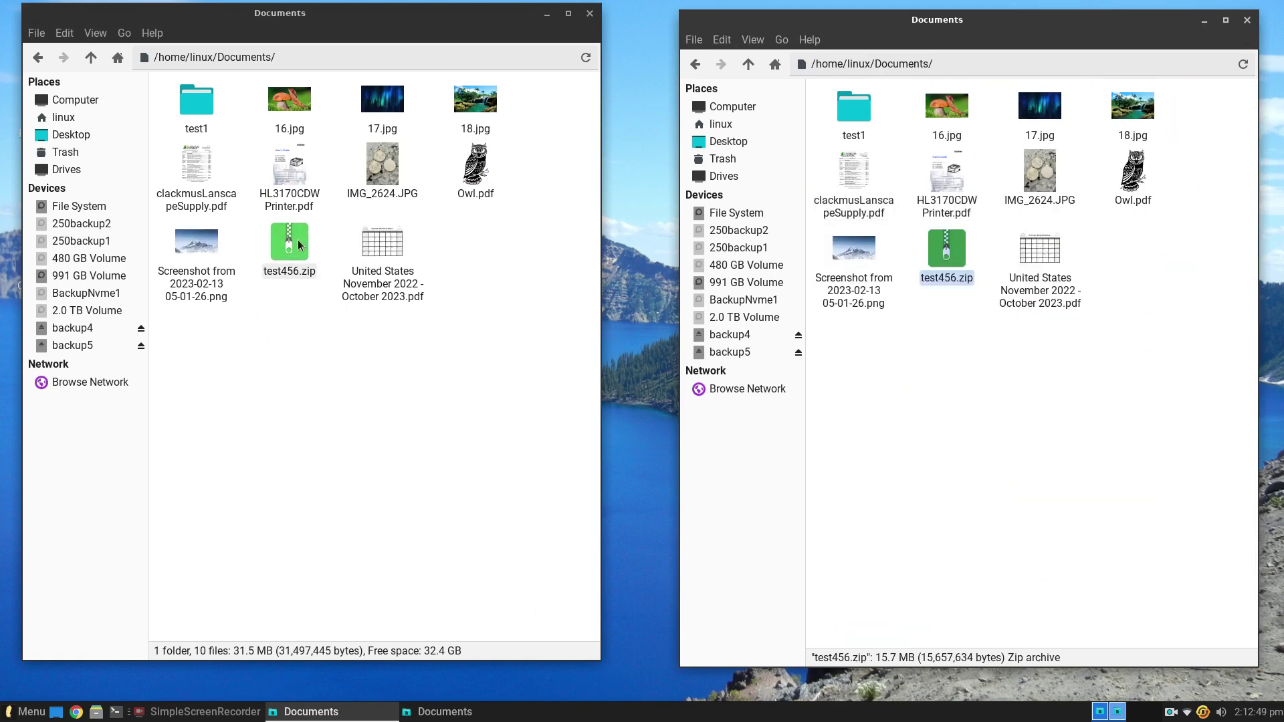
{"action": "scroll", "coordinate": [946, 436], "scroll_direction": "down", "scroll_amount": 1}
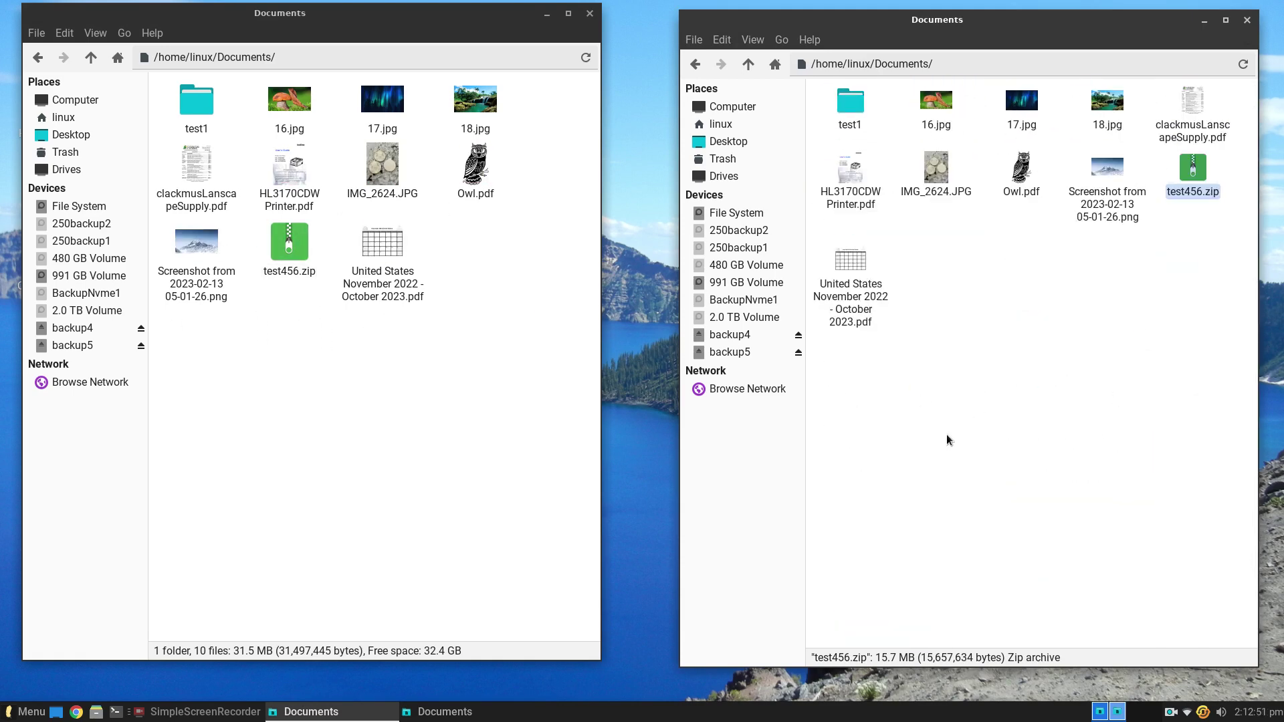
{"action": "scroll", "coordinate": [946, 435], "scroll_direction": "up", "scroll_amount": 3}
{"action": "scroll", "coordinate": [946, 435], "scroll_direction": "down", "scroll_amount": 3}
{"action": "scroll", "coordinate": [945, 435], "scroll_direction": "up", "scroll_amount": 2}
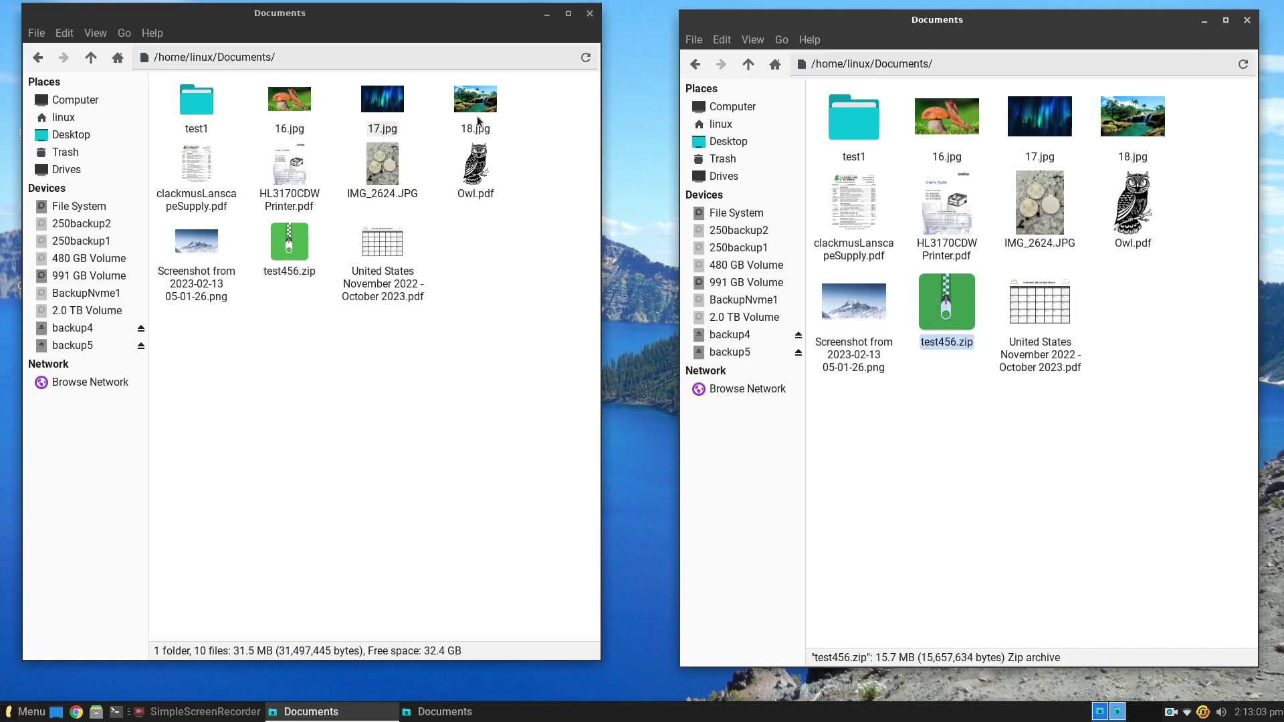
Step: Show the backup4 drive in the window with enlarged icons, briefly viewing the 991 GB Volume in between
{"action": "left_click", "coordinate": [729, 336]}
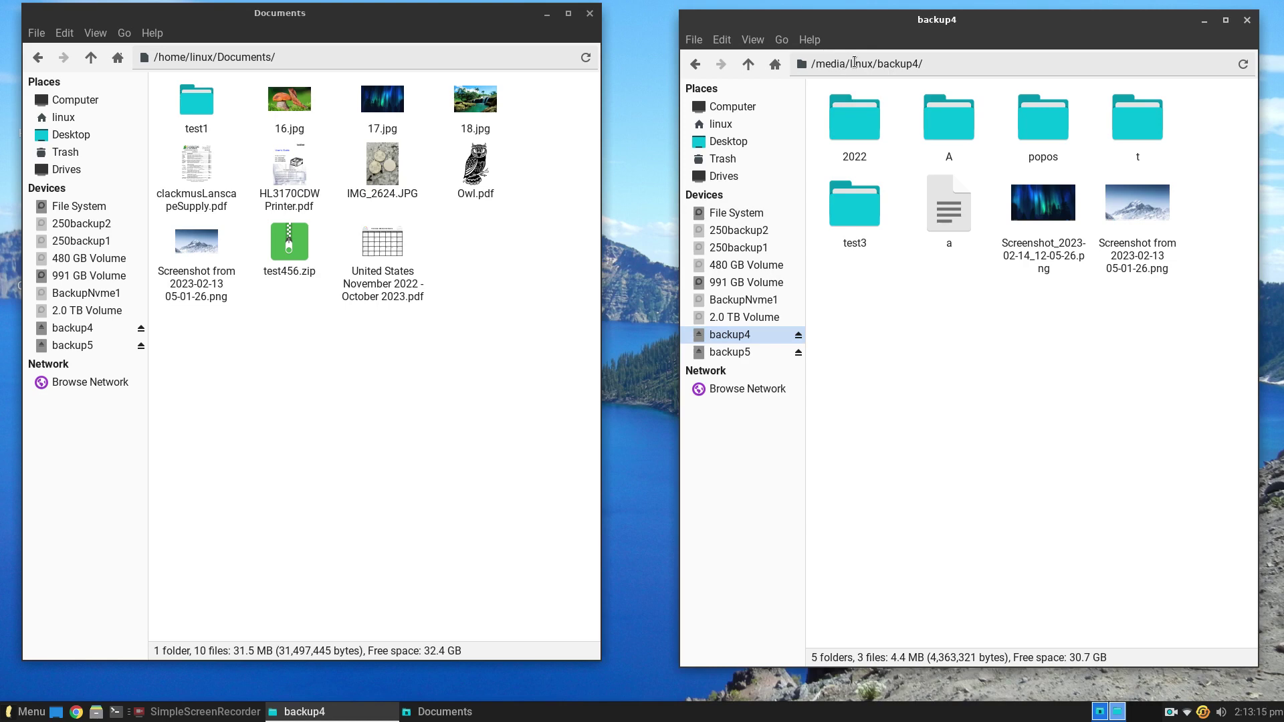
{"action": "mouse_move", "coordinate": [760, 339]}
{"action": "left_click", "coordinate": [720, 283]}
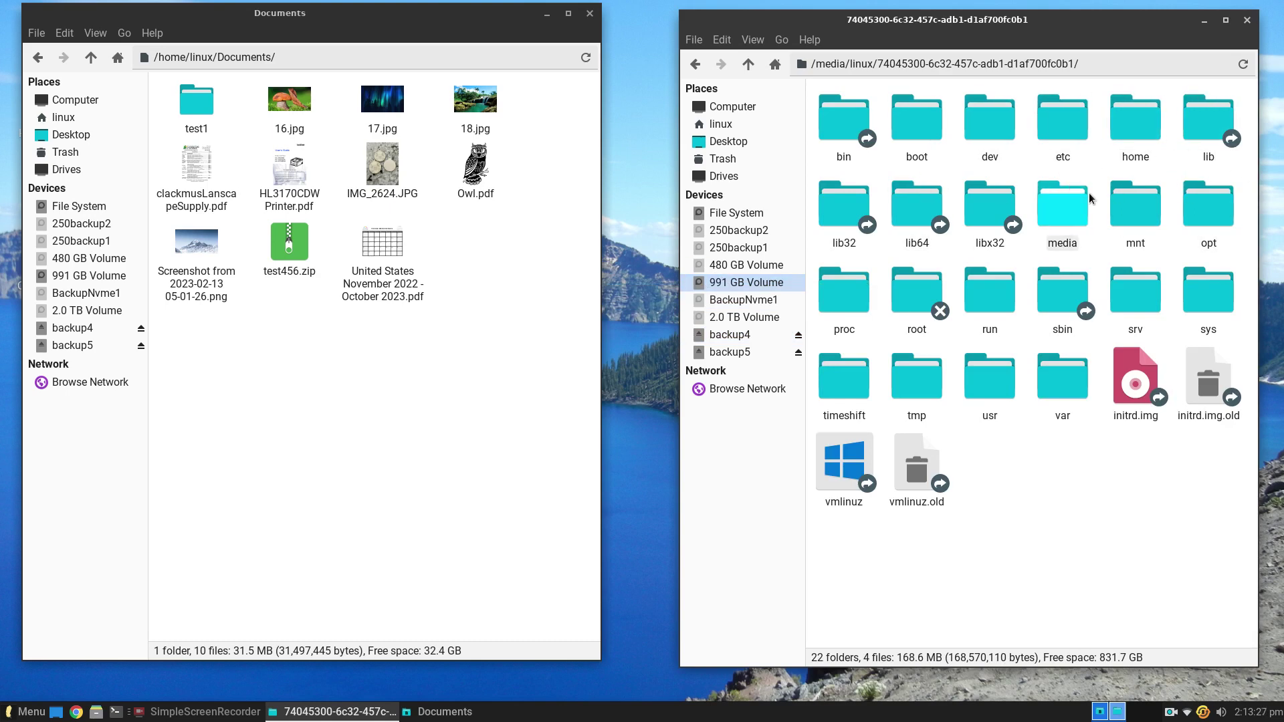
{"action": "left_click", "coordinate": [747, 336]}
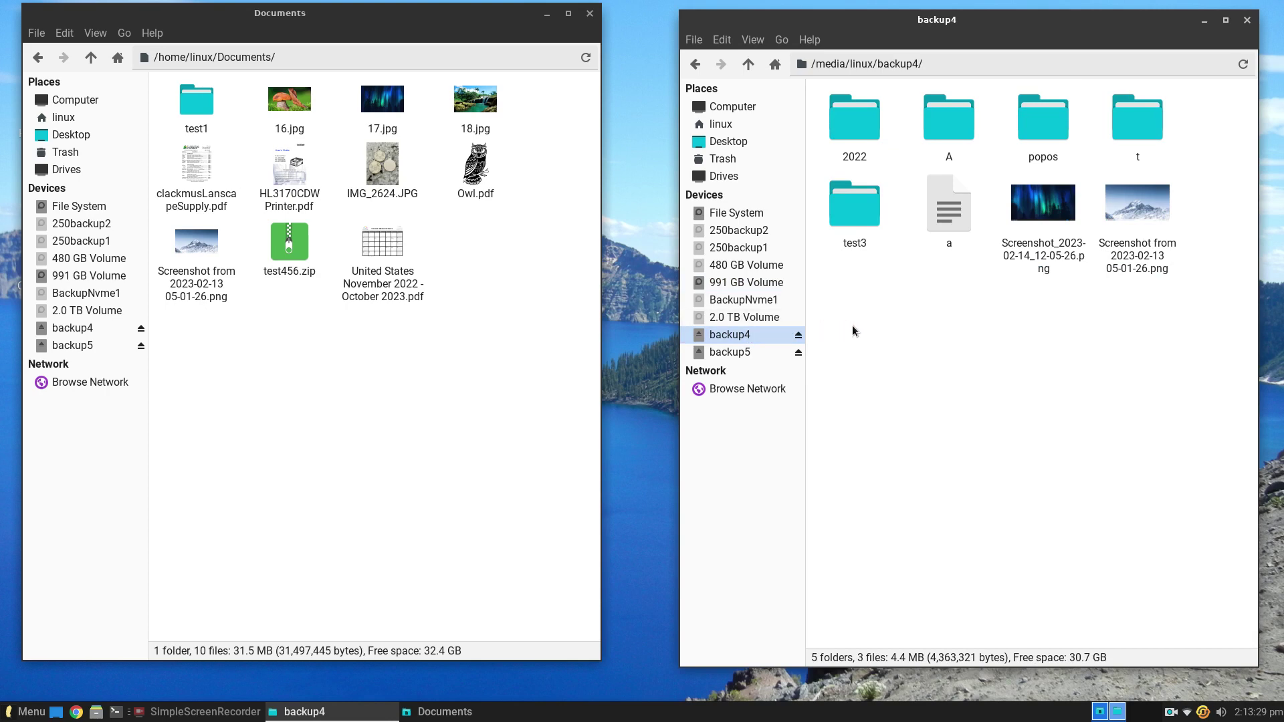
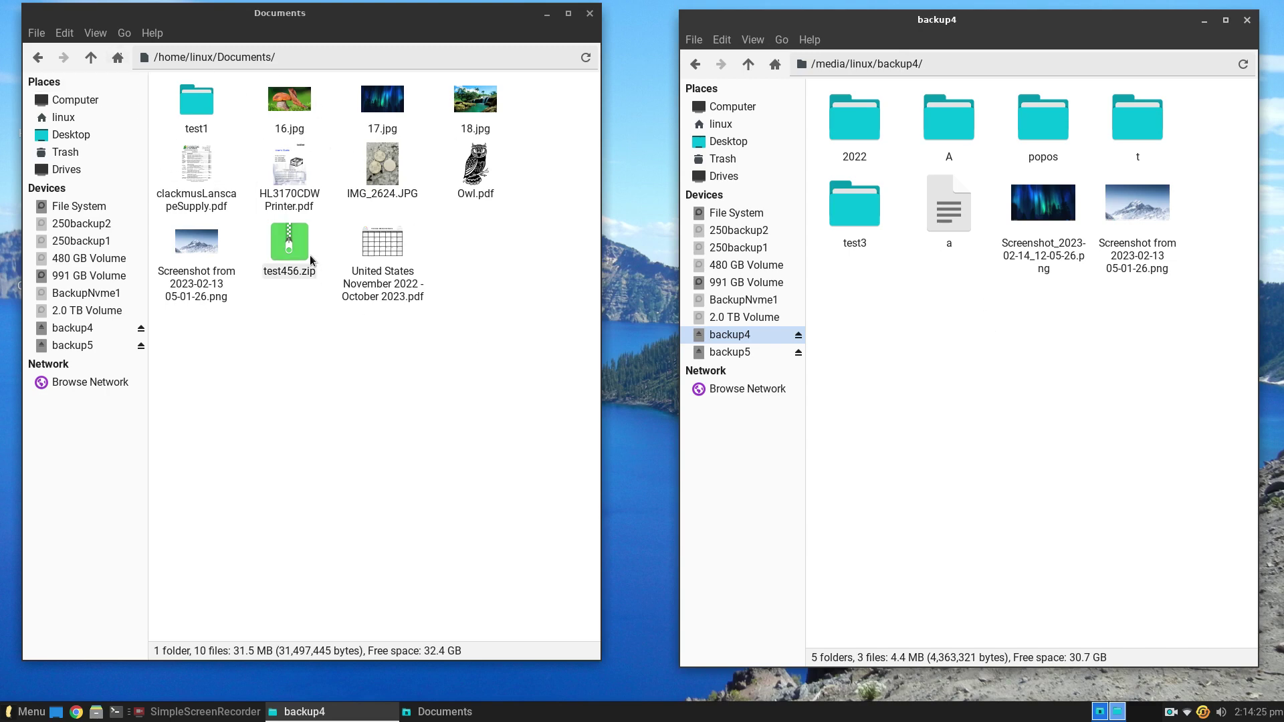
Step: Copy test456.zip and the test1 folder from Documents to the backup4 drive
{"action": "left_click_drag", "start_coordinate": [289, 242], "coordinate": [935, 344]}
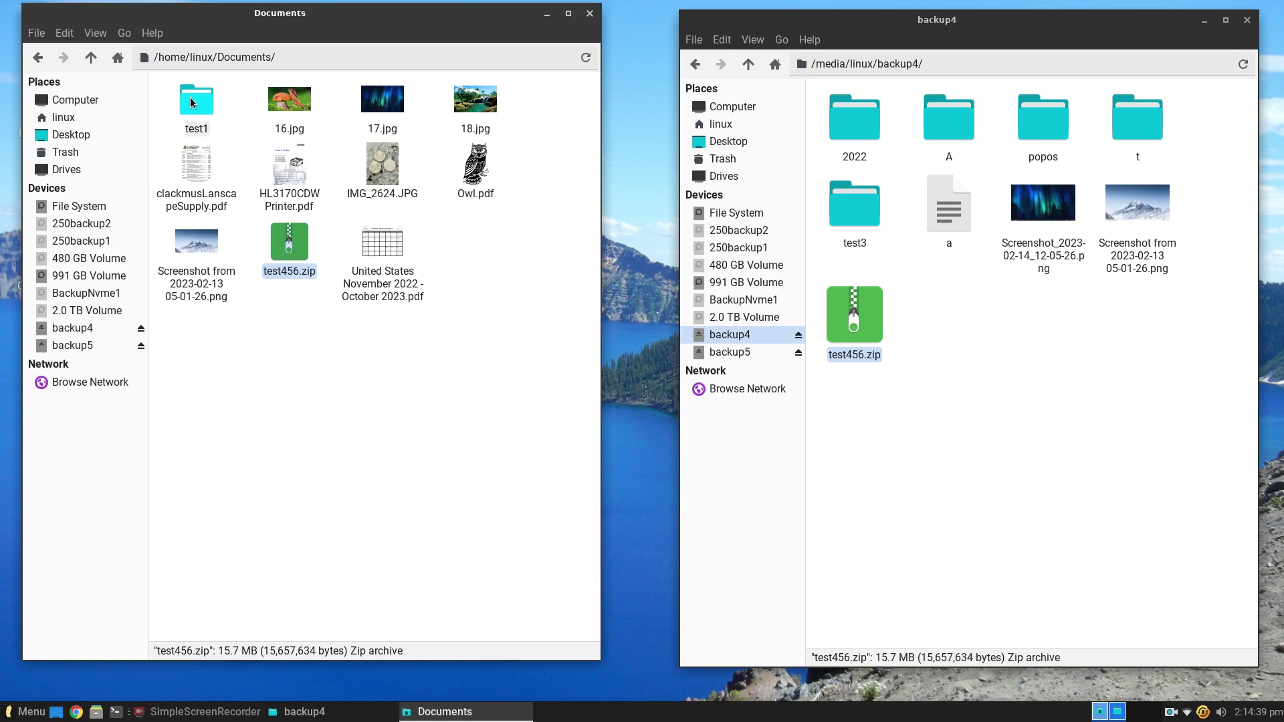
{"action": "left_click_drag", "start_coordinate": [196, 106], "coordinate": [977, 366]}
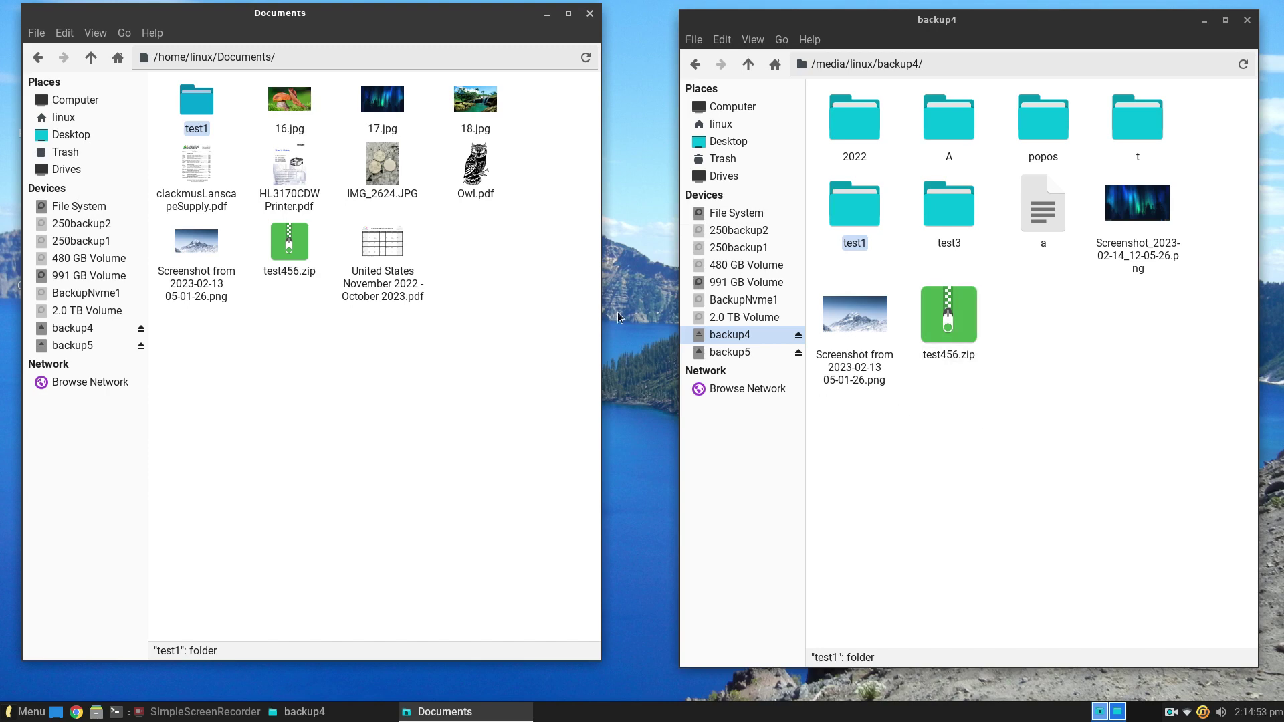
Step: Cut Owl.pdf from Documents and paste it into the backup4 drive
{"action": "left_click", "coordinate": [477, 162]}
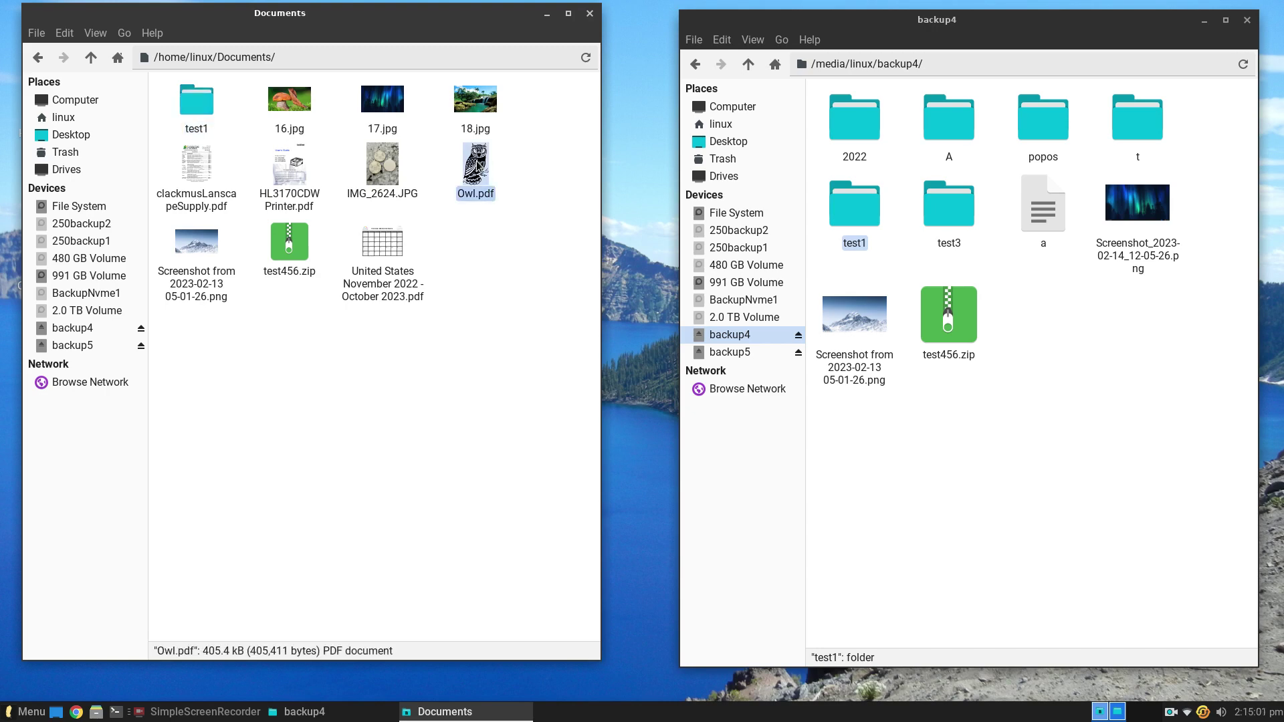
{"action": "right_click", "coordinate": [477, 162]}
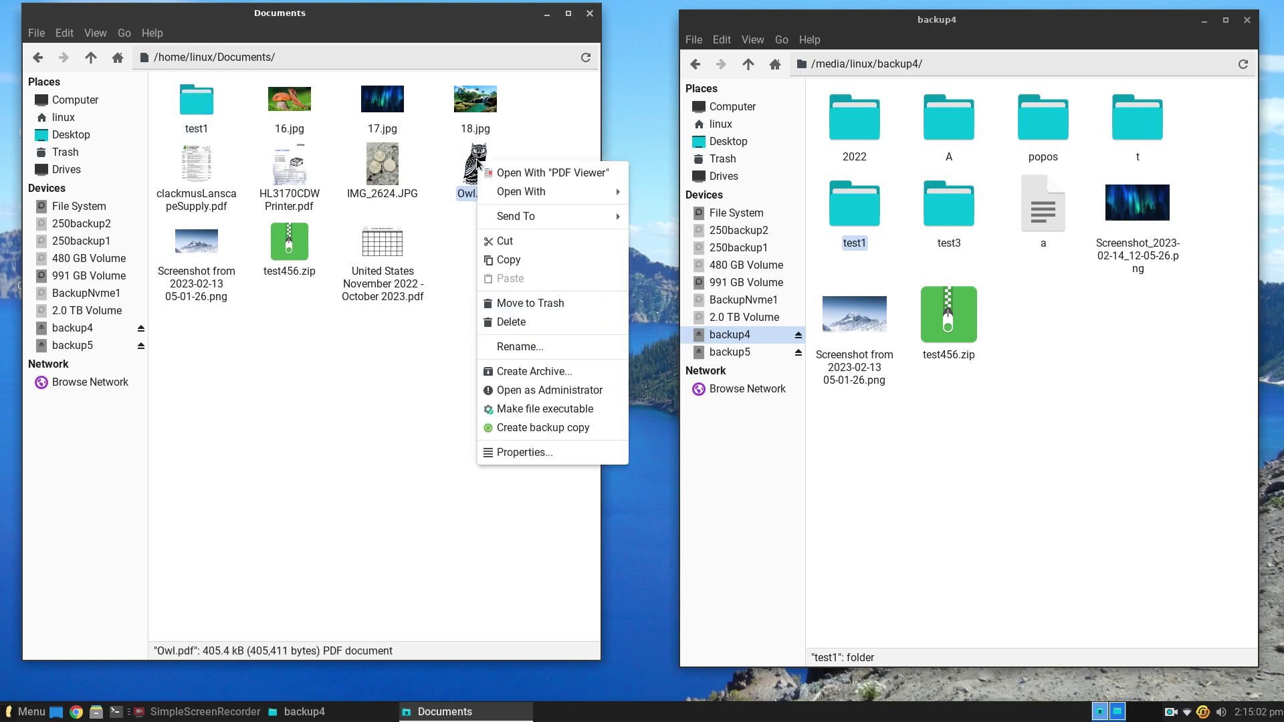
{"action": "left_click", "coordinate": [516, 243]}
{"action": "left_click", "coordinate": [1035, 379]}
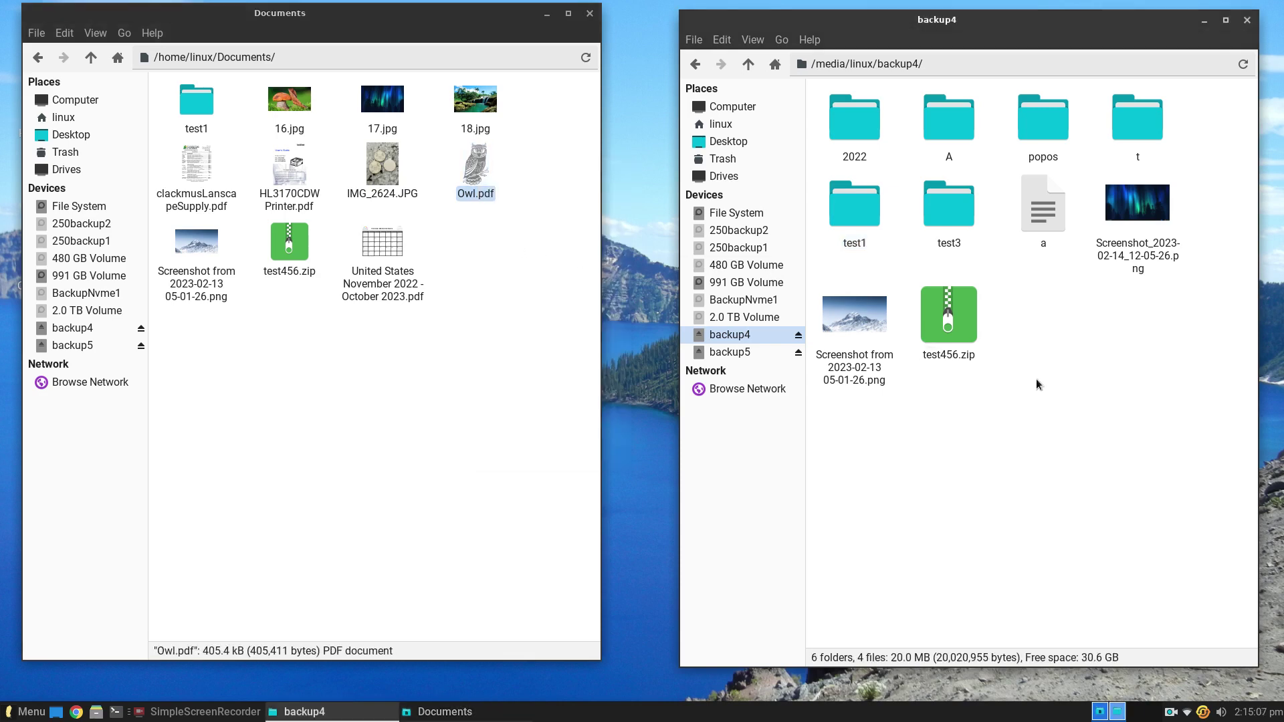
{"action": "right_click", "coordinate": [1037, 376]}
{"action": "left_click", "coordinate": [1092, 433]}
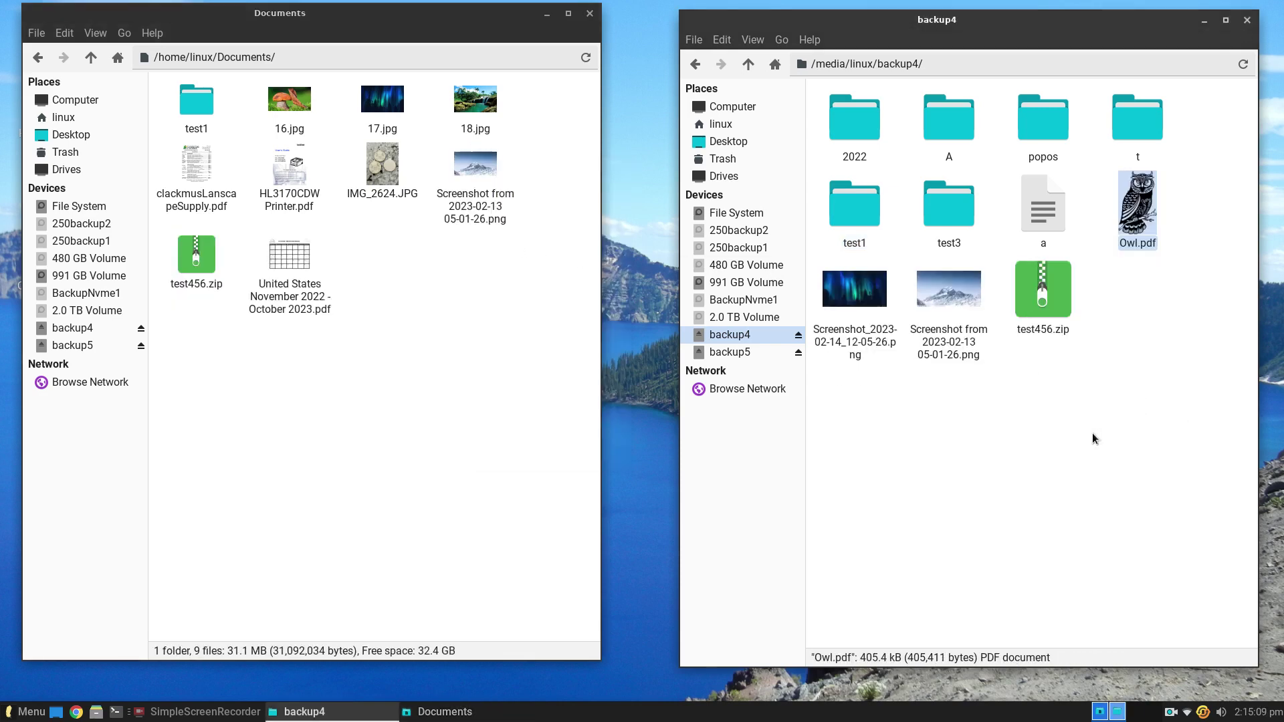
Step: Copy Owl.pdf from backup4 back to Documents and delete the copy on backup4
{"action": "left_click_drag", "start_coordinate": [1128, 238], "coordinate": [526, 292]}
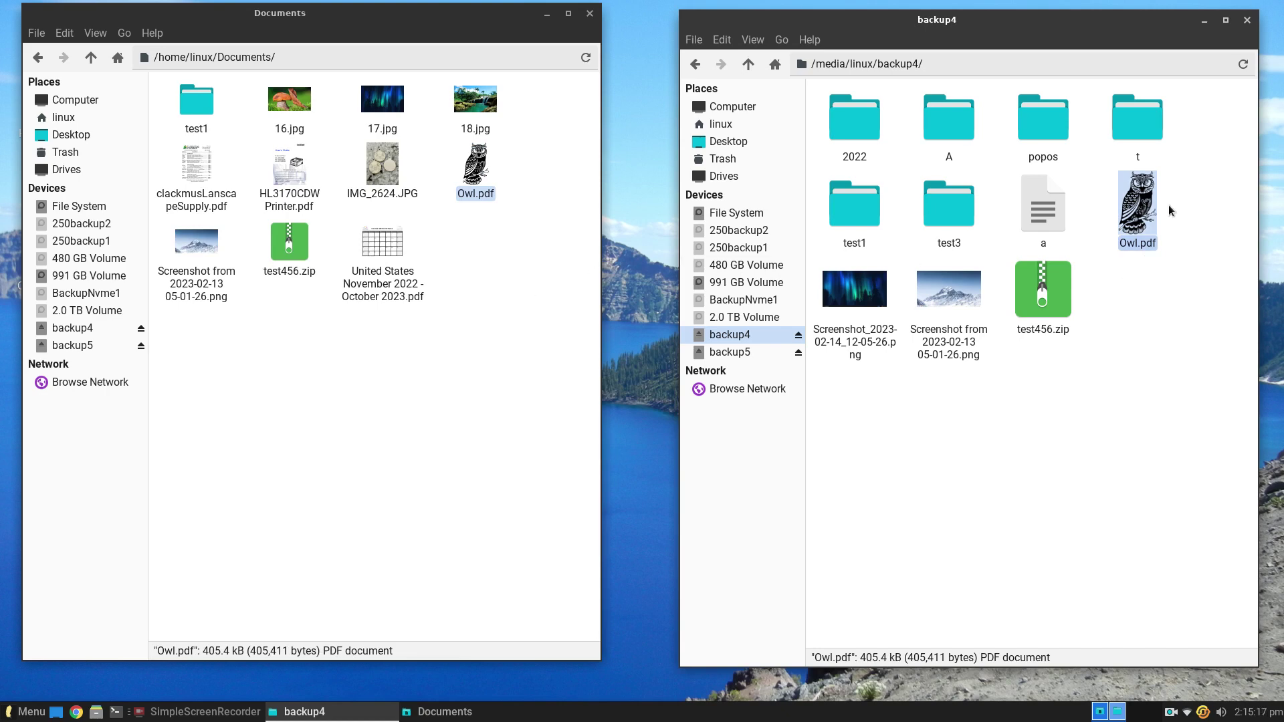
{"action": "key", "text": "Delete"}
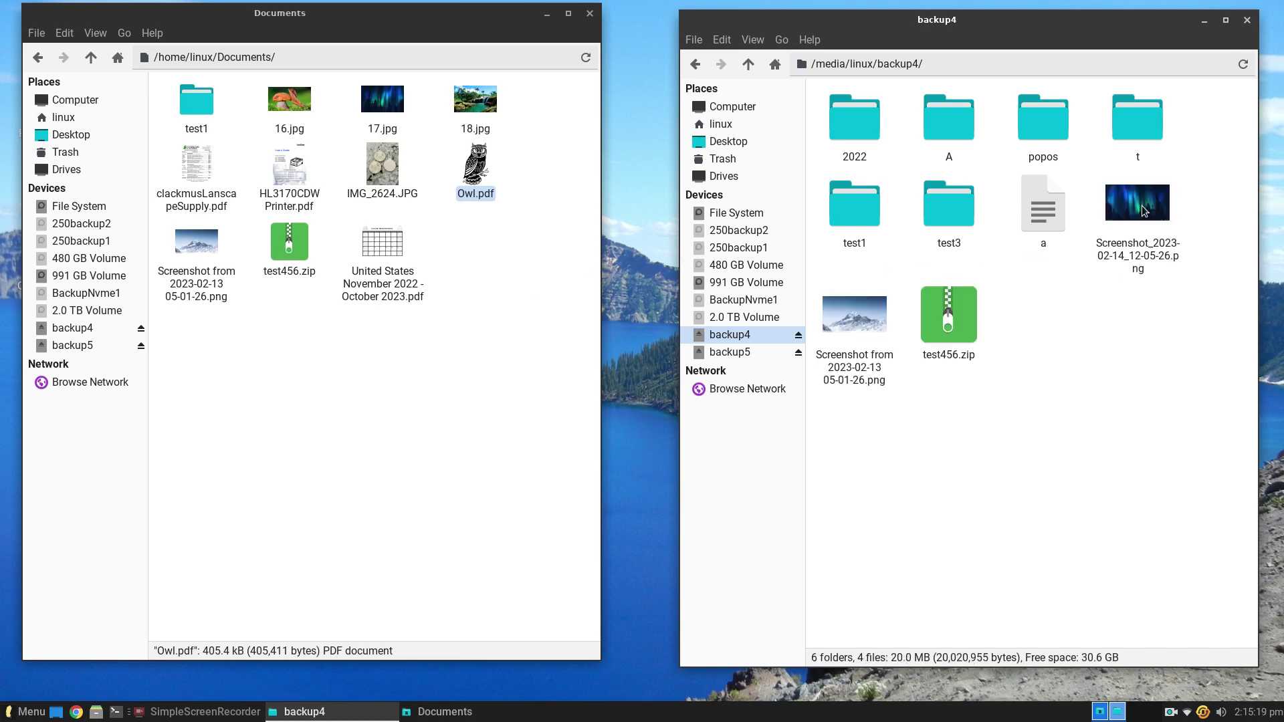
Step: Move Owl.pdf from Documents to backup4 once more and copy it back into Documents
{"action": "left_click", "coordinate": [530, 278]}
{"action": "left_click", "coordinate": [479, 162]}
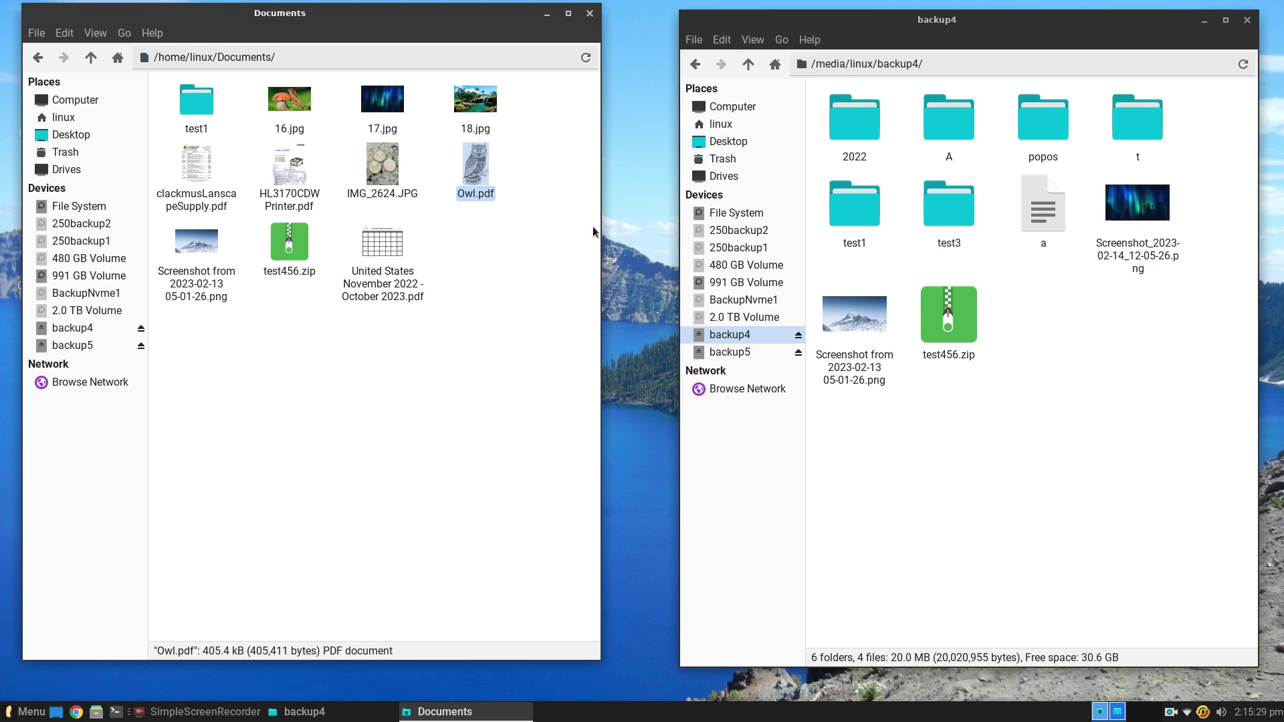
{"action": "left_click", "coordinate": [1009, 446]}
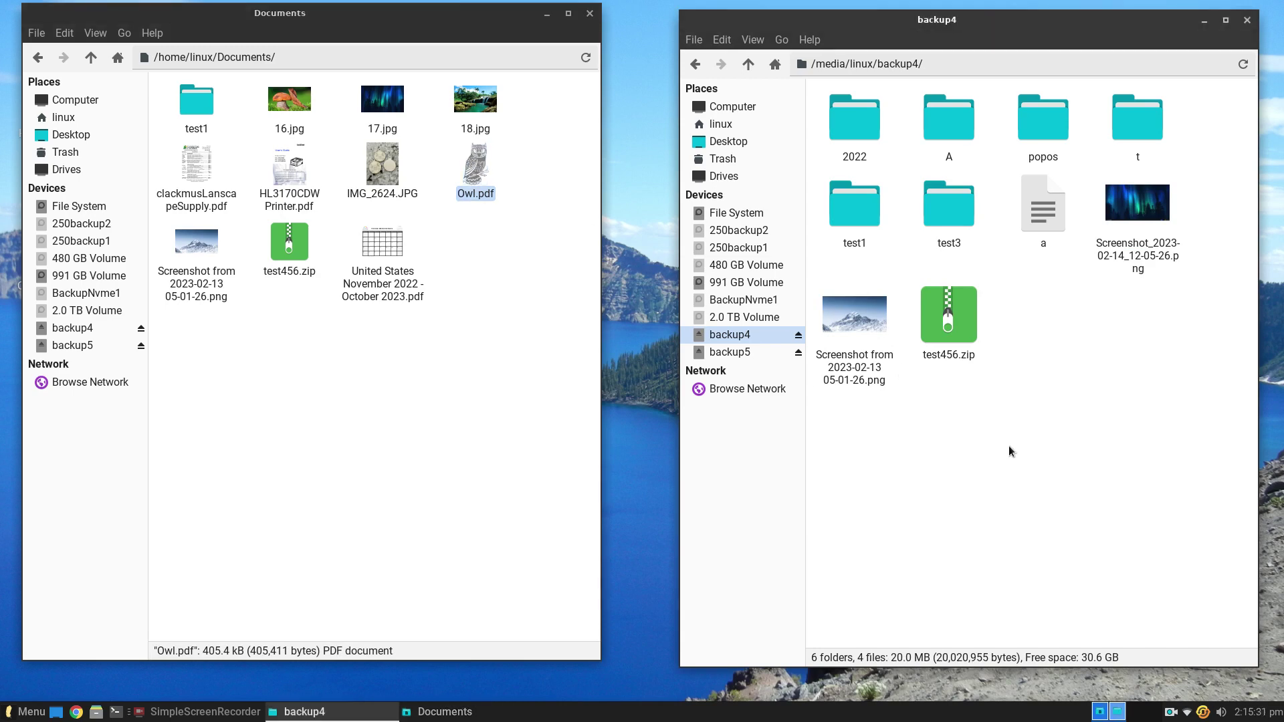
{"action": "key", "text": "ctrl+v"}
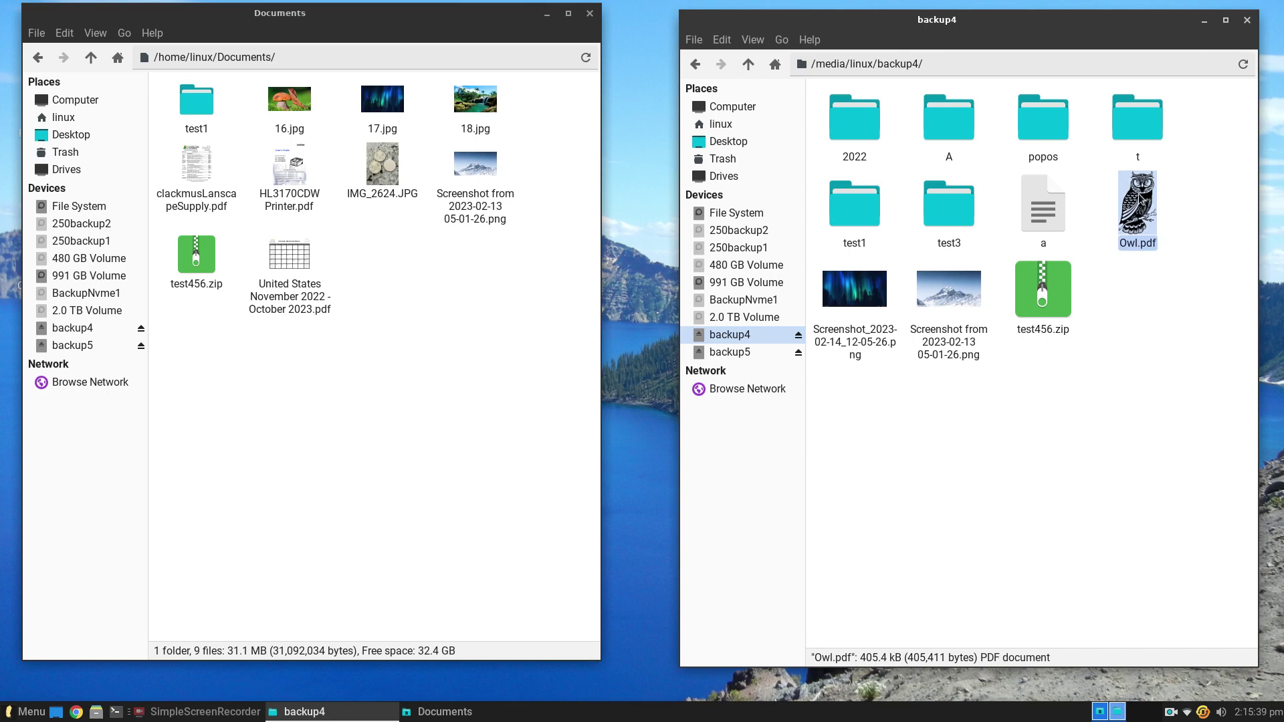
{"action": "left_click_drag", "start_coordinate": [1138, 201], "coordinate": [435, 311]}
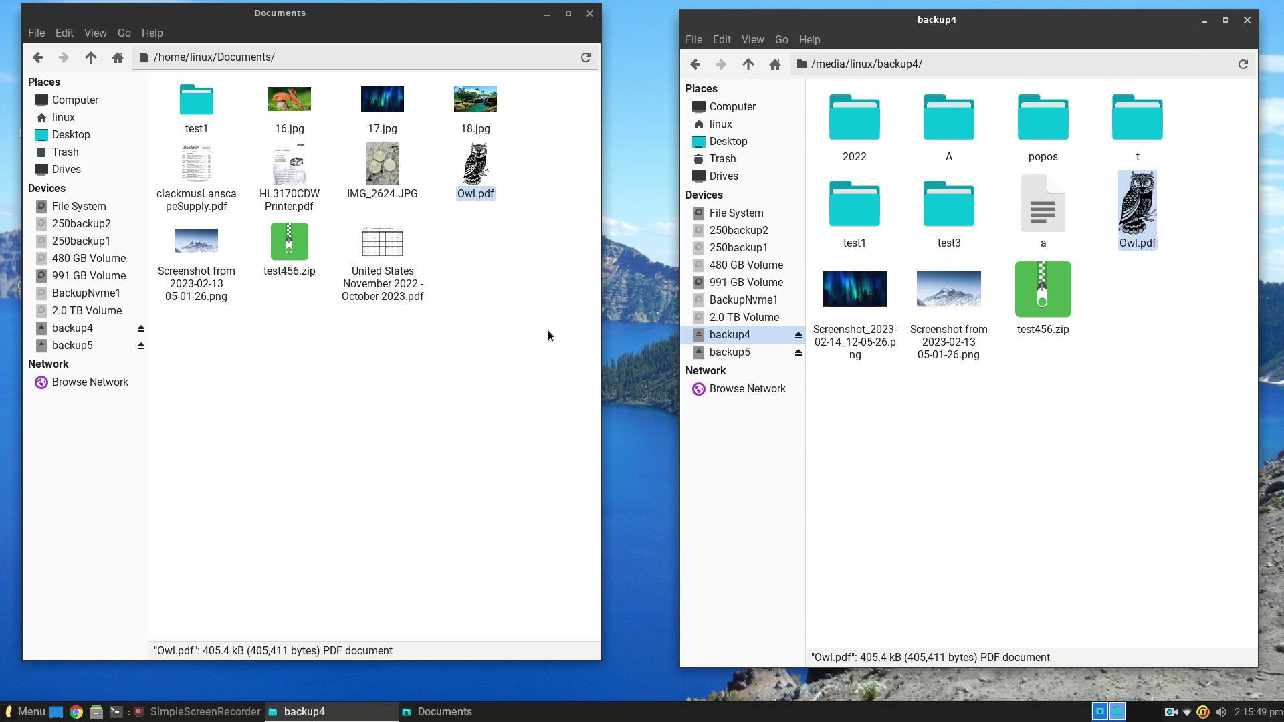
Step: Open the text file "a" from the backup4 drive in the text editor and move the editor window higher on the desktop
{"action": "double_click", "coordinate": [1043, 203]}
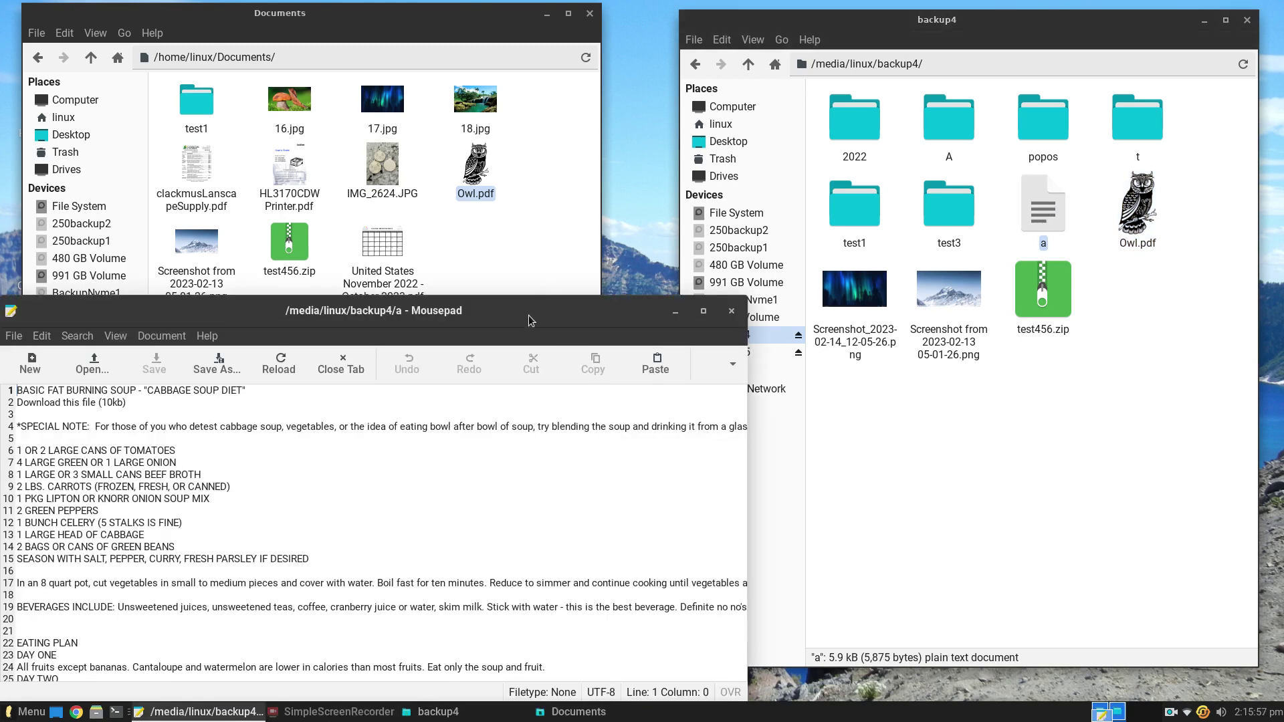
{"action": "left_click_drag", "start_coordinate": [528, 315], "coordinate": [586, 132]}
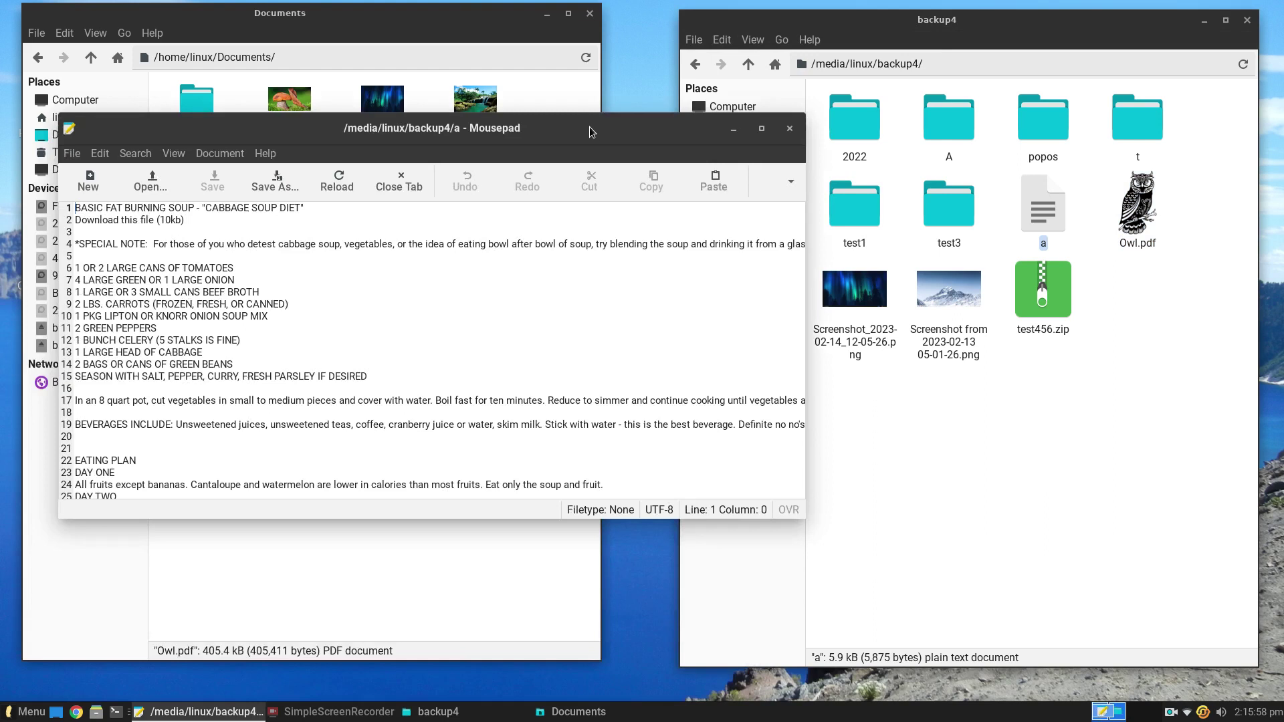
Step: View the text editor's version information, then close it along with the open file "a"
{"action": "left_click", "coordinate": [266, 154]}
{"action": "left_click", "coordinate": [275, 193]}
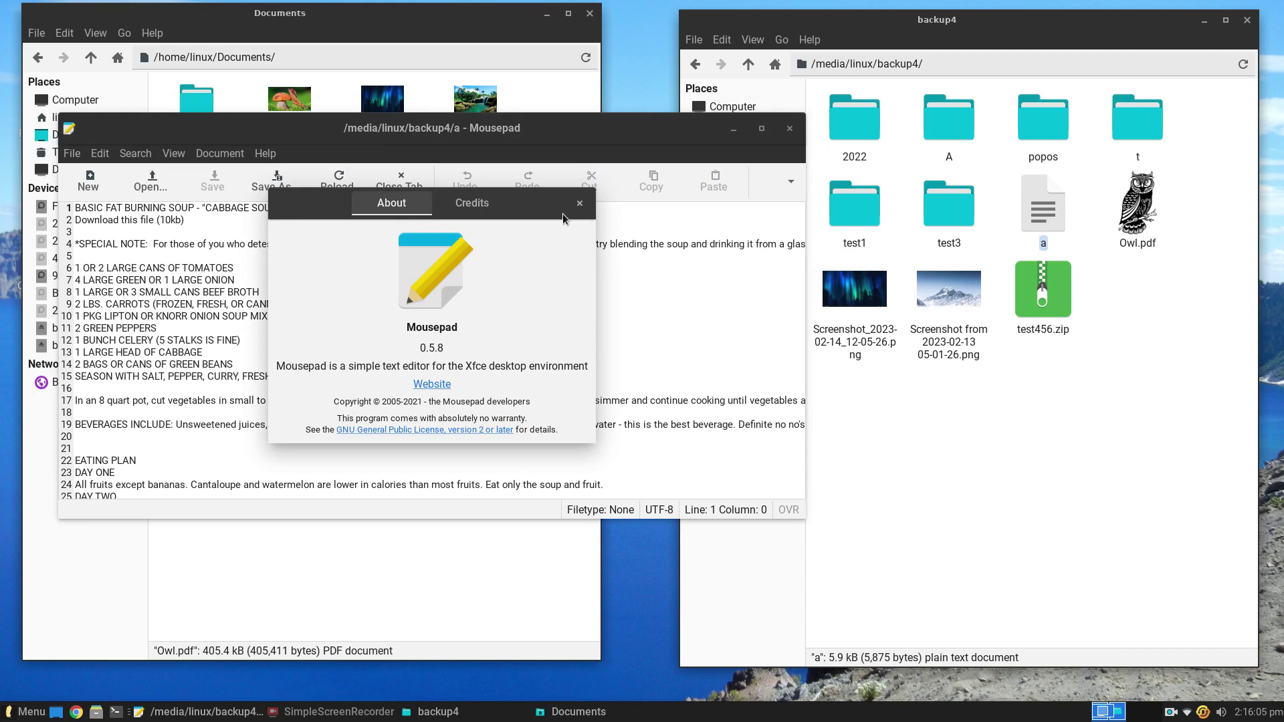
{"action": "left_click", "coordinate": [579, 203]}
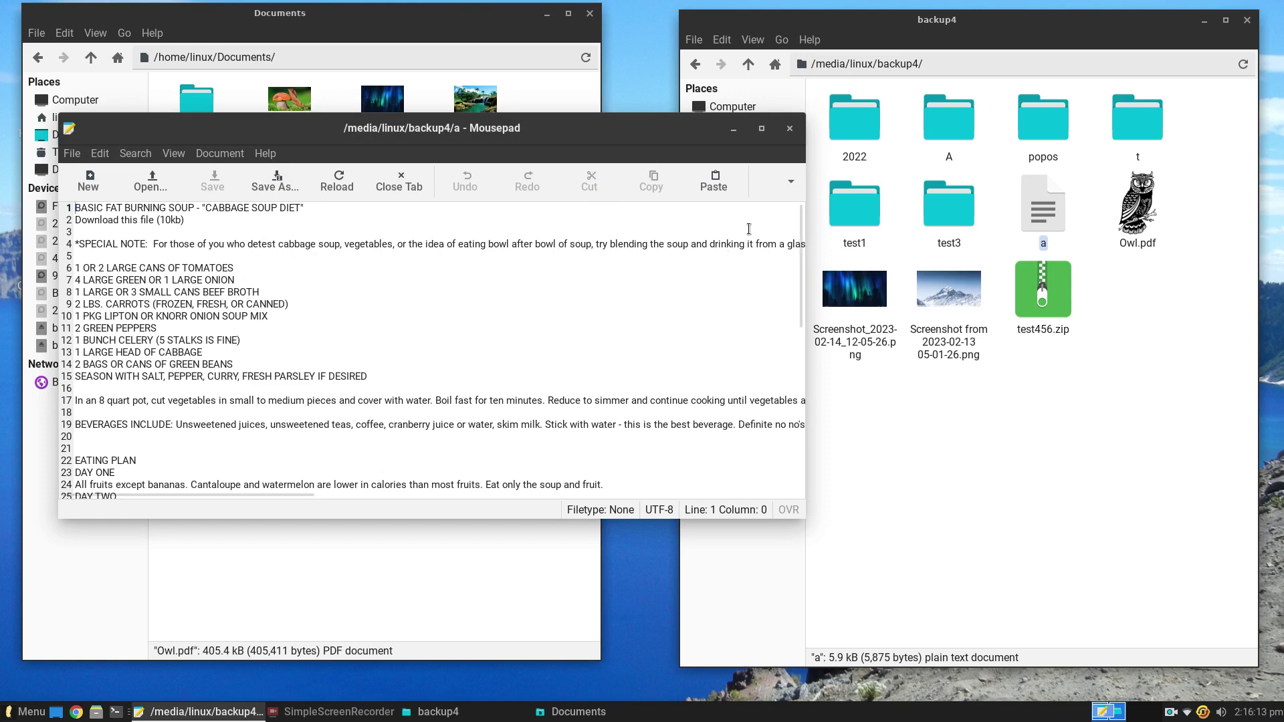
{"action": "left_click", "coordinate": [787, 129]}
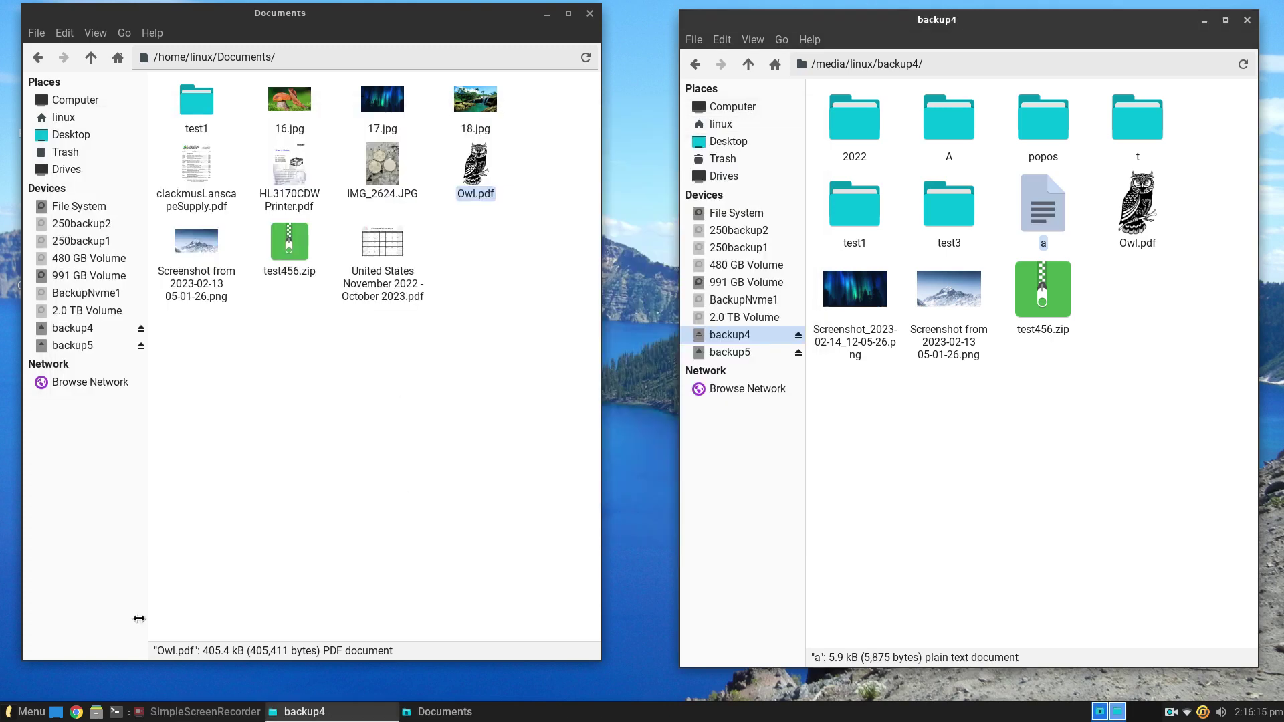
Step: Launch the LibreOffice Writer word processor with a blank document and dismiss the tip of the day
{"action": "left_click", "coordinate": [26, 712]}
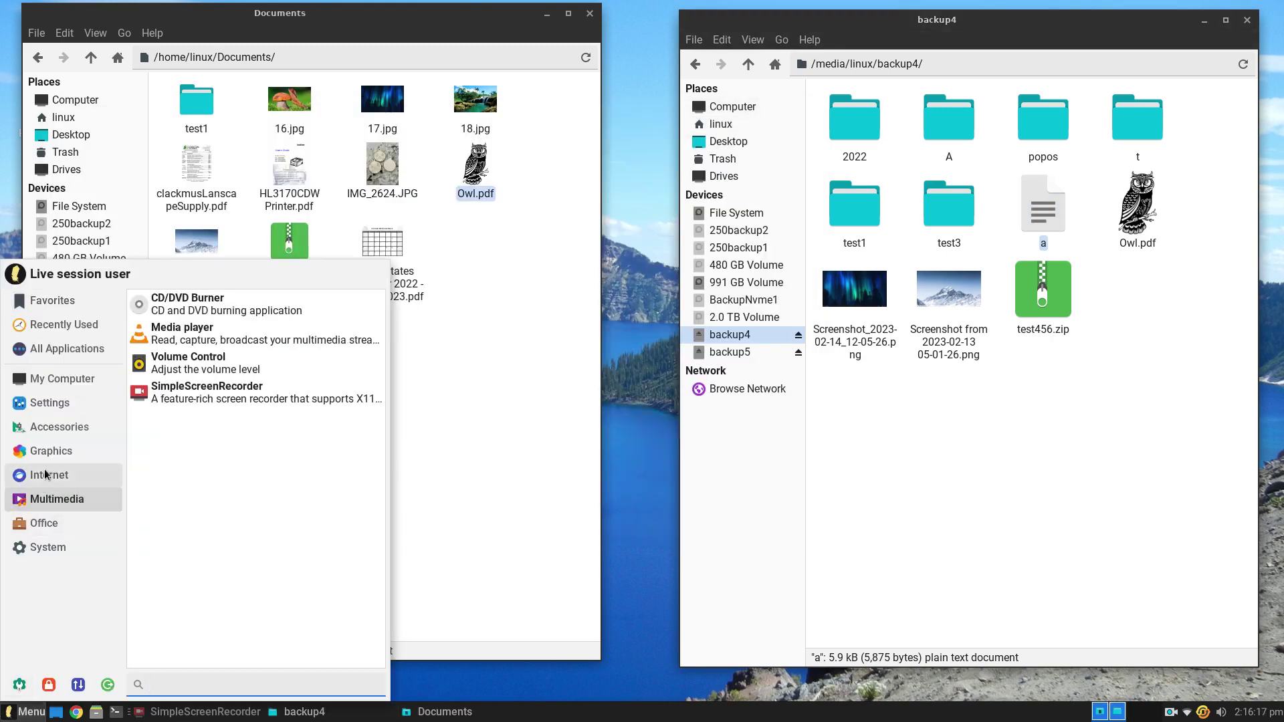
{"action": "mouse_move", "coordinate": [63, 528]}
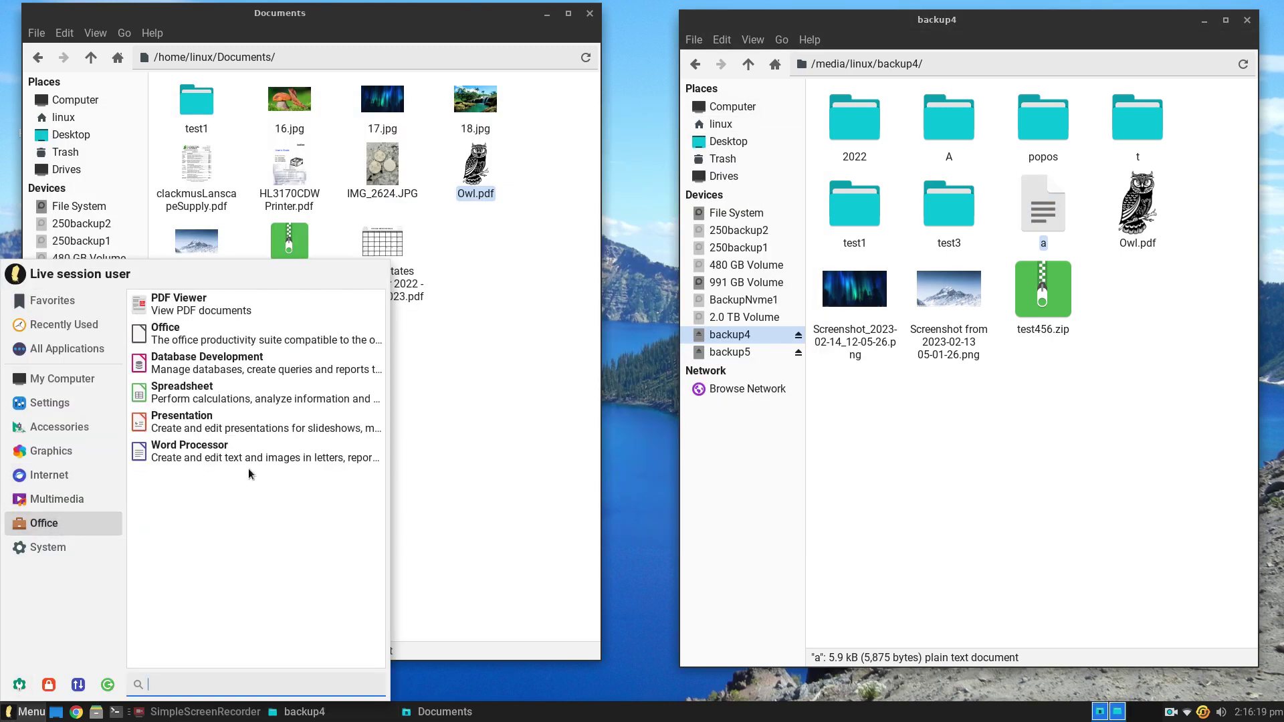
{"action": "left_click", "coordinate": [261, 453]}
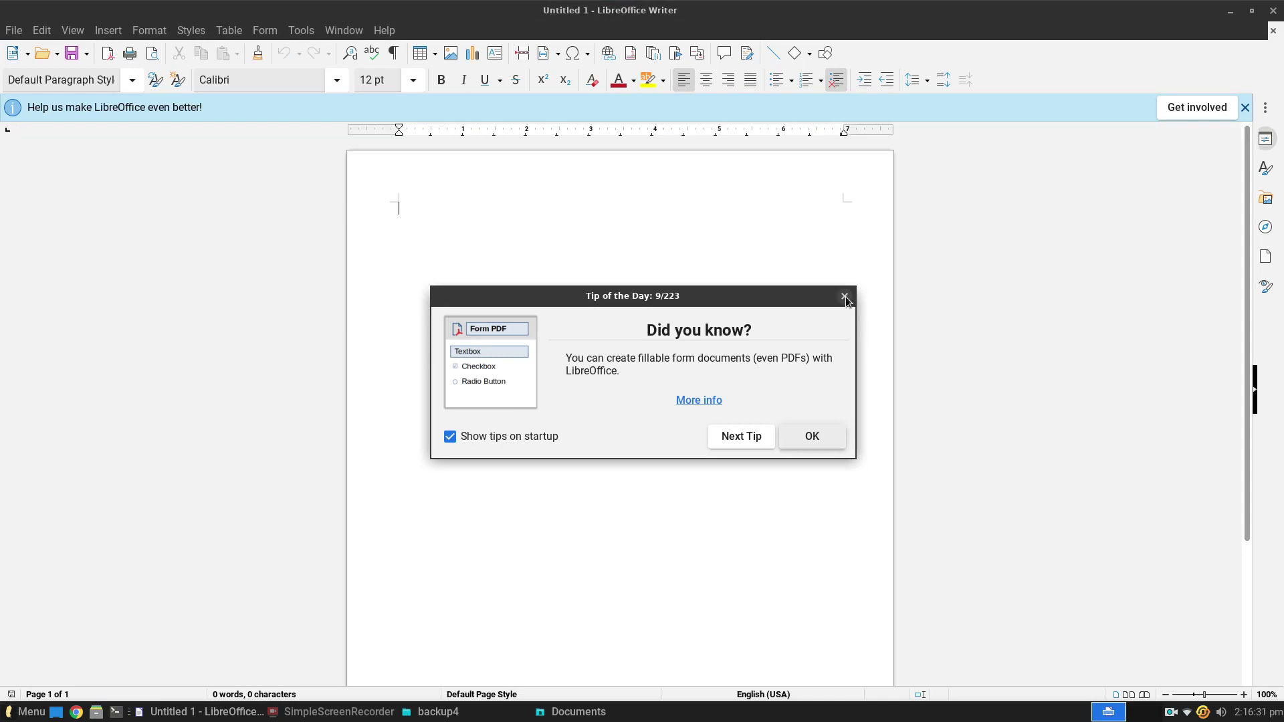
{"action": "left_click", "coordinate": [844, 296]}
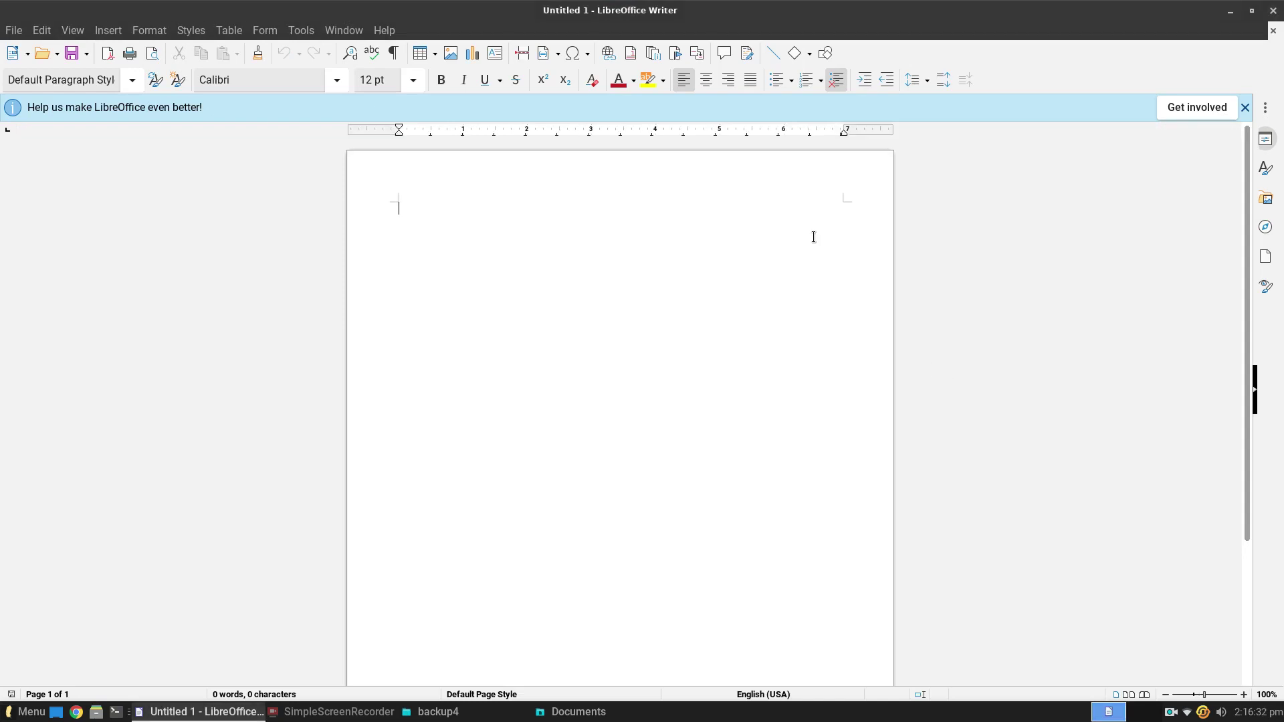
Step: View the LibreOffice version information, then close the word processor
{"action": "left_click", "coordinate": [384, 30]}
{"action": "left_click", "coordinate": [442, 309]}
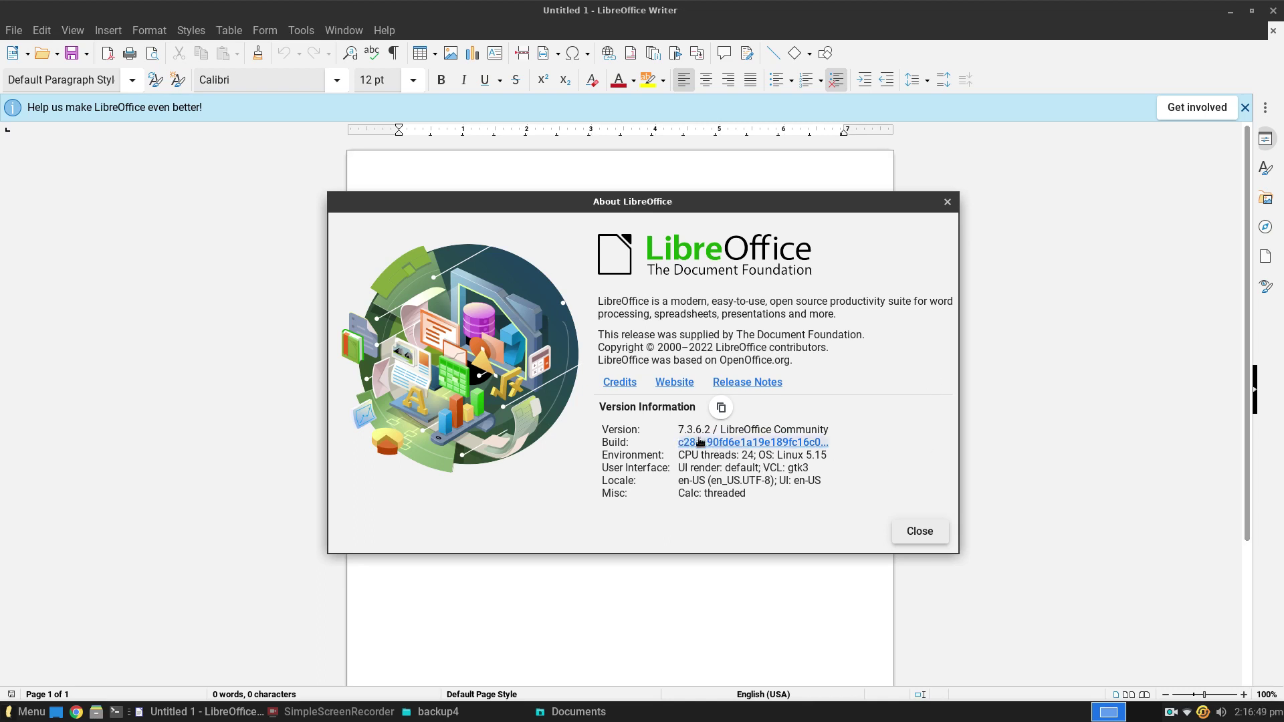
{"action": "left_click", "coordinate": [918, 535]}
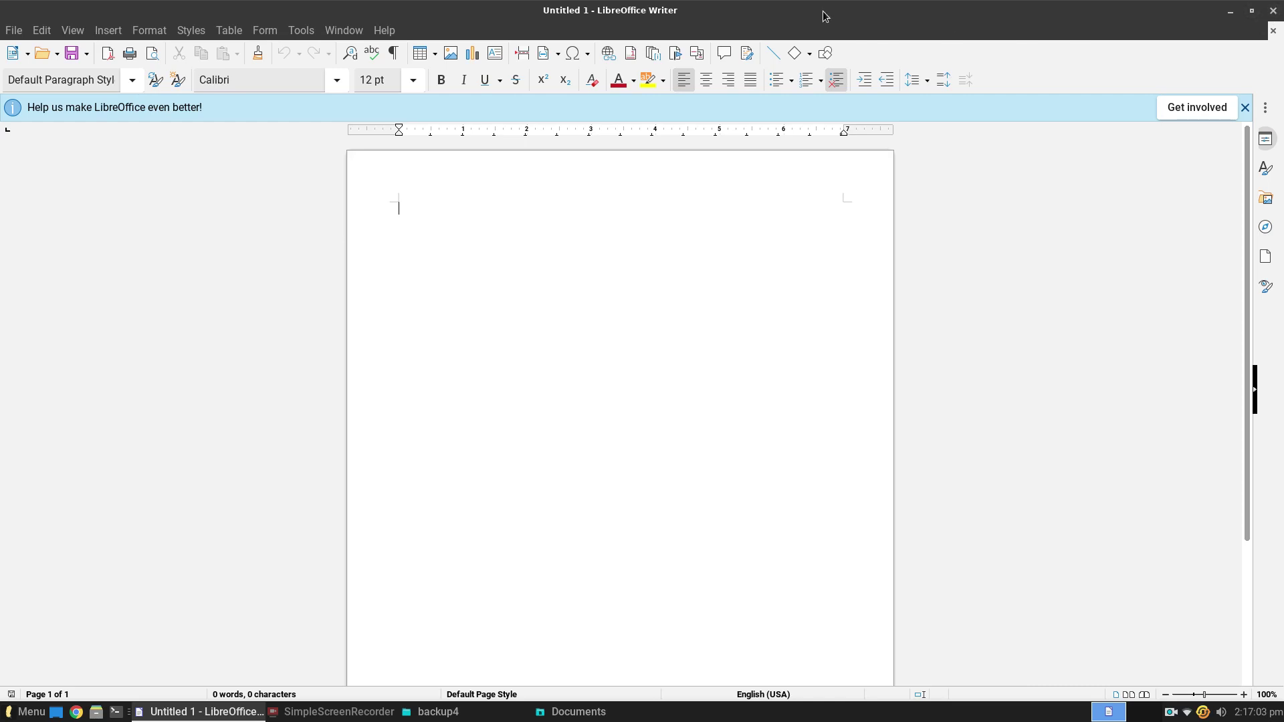
{"action": "left_click", "coordinate": [1273, 8]}
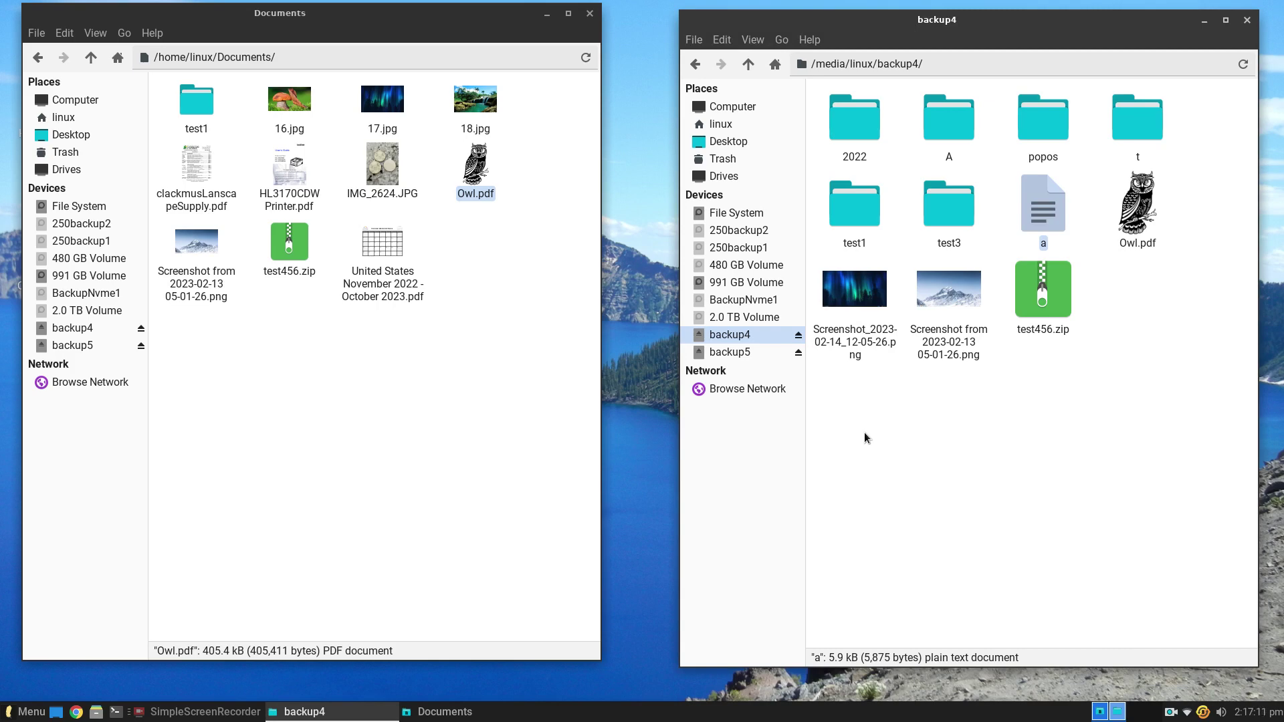
Step: Rename the text file "a" on the backup4 drive as a.txt
{"action": "right_click", "coordinate": [1044, 213]}
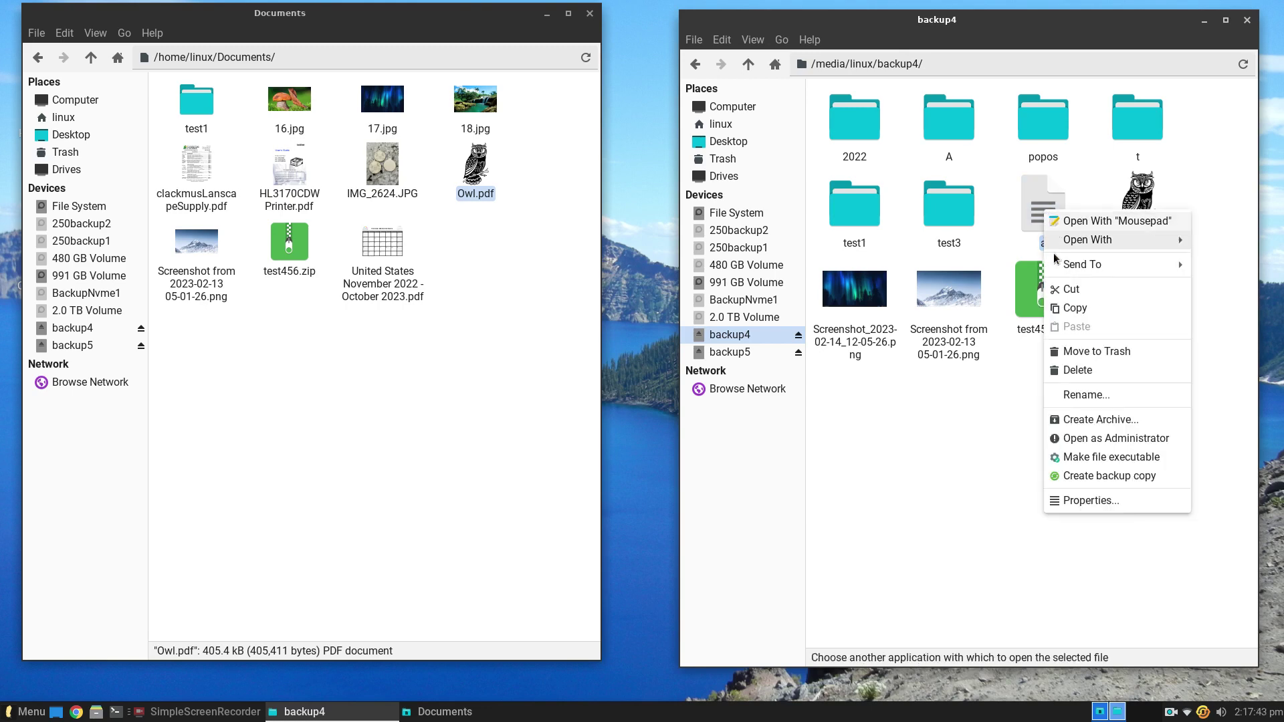
{"action": "left_click", "coordinate": [1089, 394]}
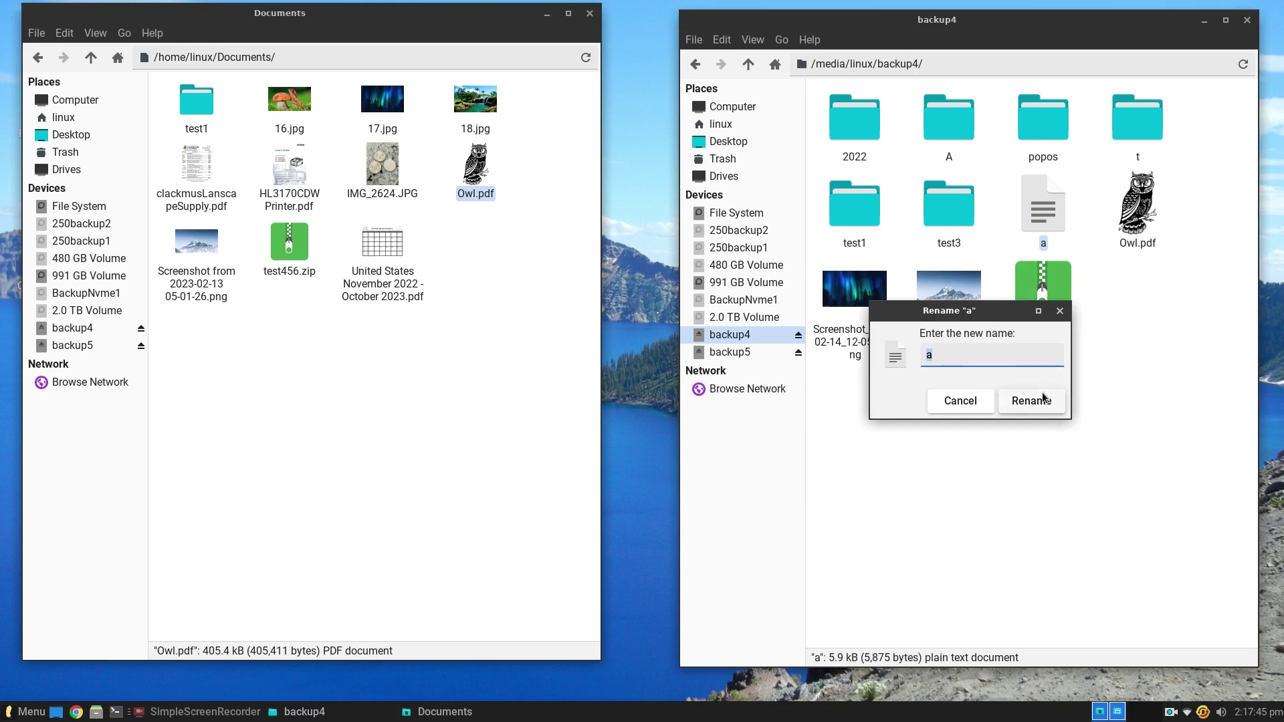
{"action": "type", "text": "a.txt"}
{"action": "left_click", "coordinate": [1042, 396]}
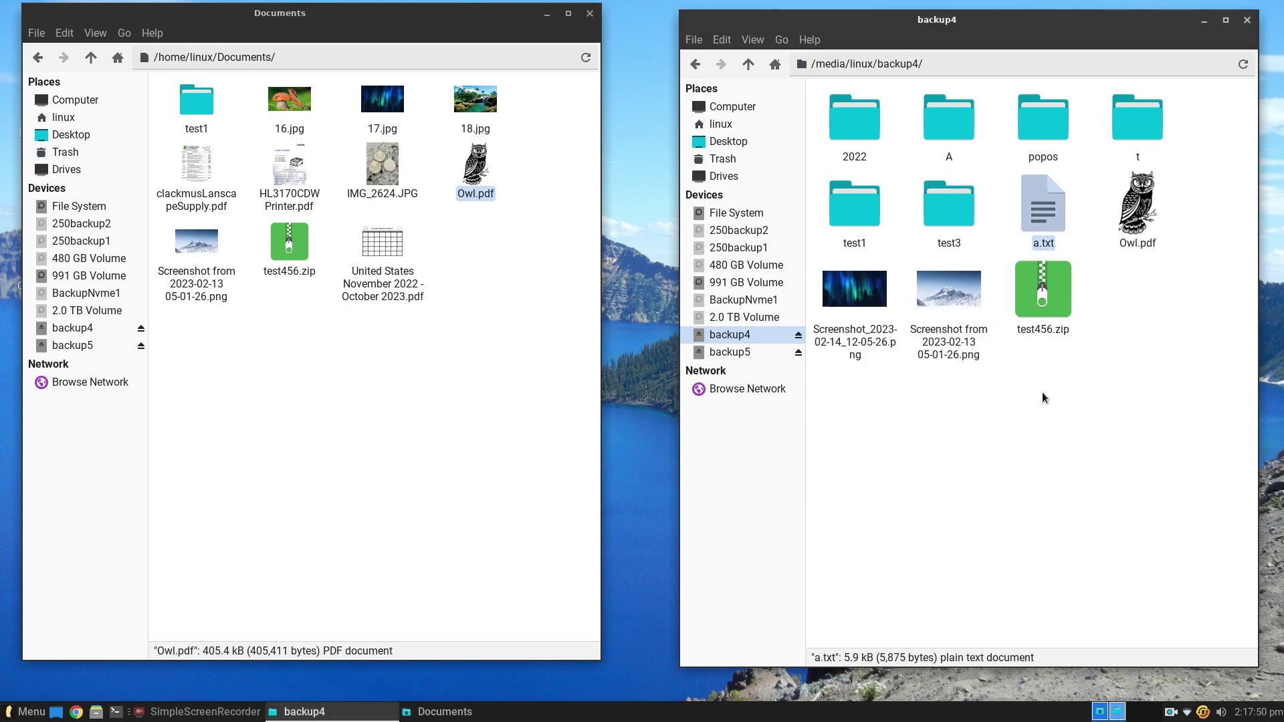
Step: Open a.txt from the backup4 drive in the text editor to check its contents, then close the editor
{"action": "double_click", "coordinate": [1052, 208]}
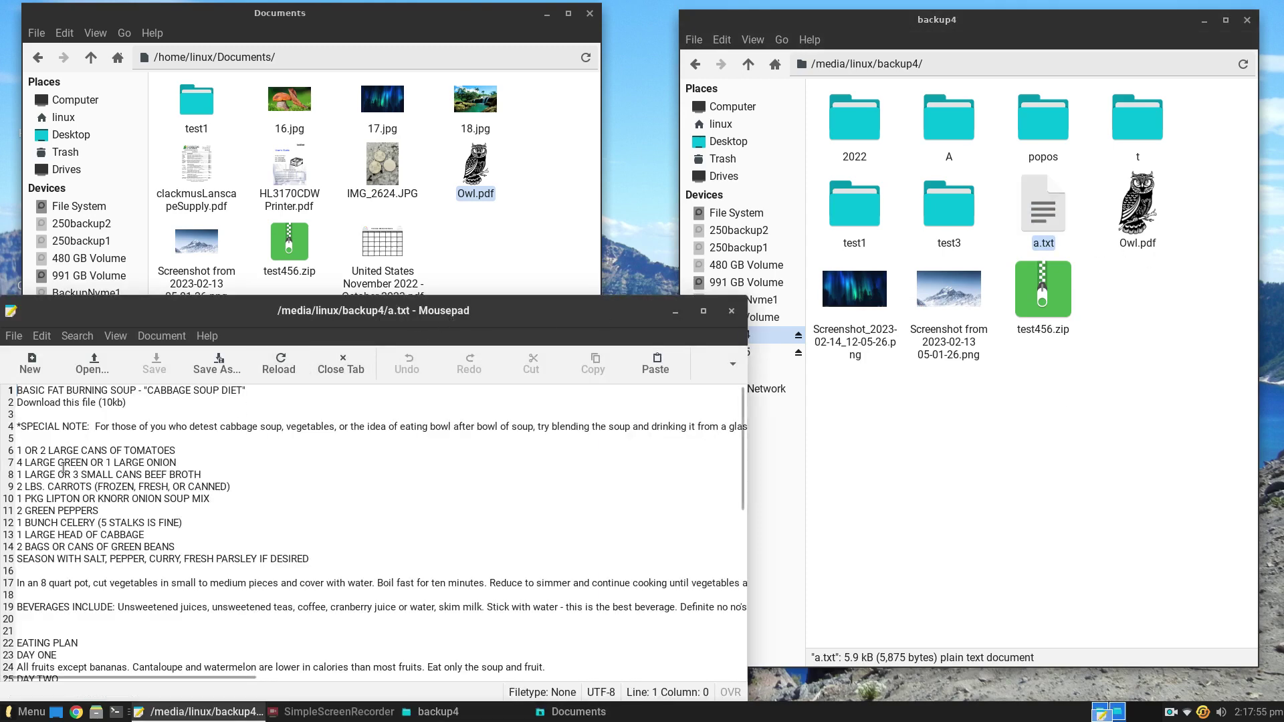
{"action": "left_click_drag", "start_coordinate": [582, 304], "coordinate": [609, 203]}
{"action": "left_click", "coordinate": [760, 210]}
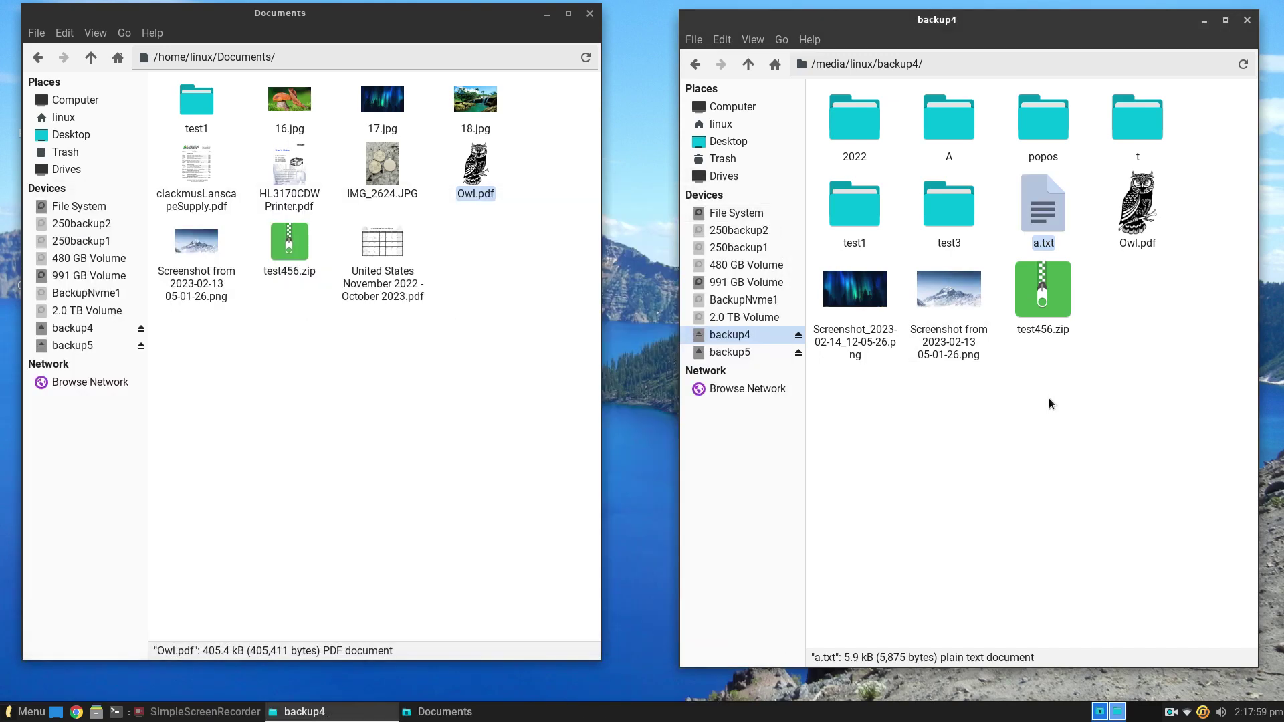
Step: Rename a.txt on the backup4 drive back to "a", without the extension
{"action": "right_click", "coordinate": [1029, 203]}
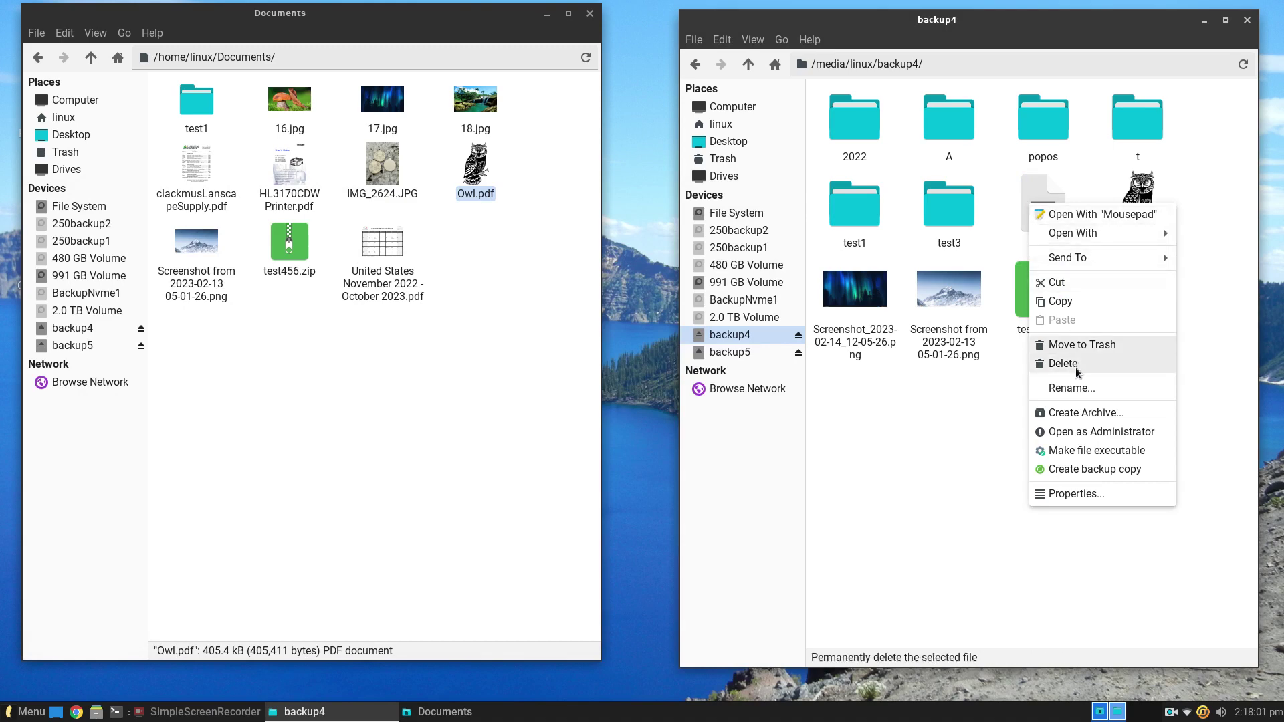
{"action": "left_click", "coordinate": [1086, 389]}
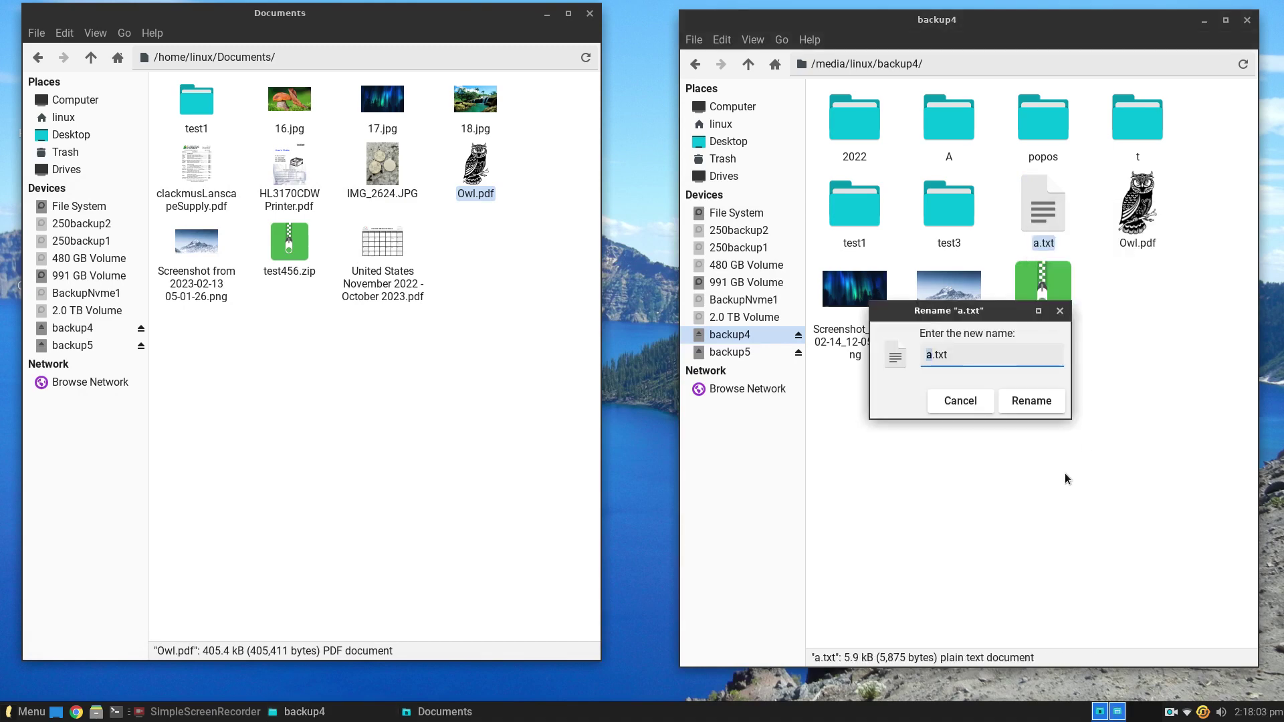
{"action": "key", "text": "Delete"}
{"action": "key", "text": "Delete"}
{"action": "key", "text": "Delete"}
{"action": "key", "text": "Delete"}
{"action": "key", "text": "Delete"}
{"action": "type", "text": "a"}
{"action": "key", "text": "Return"}
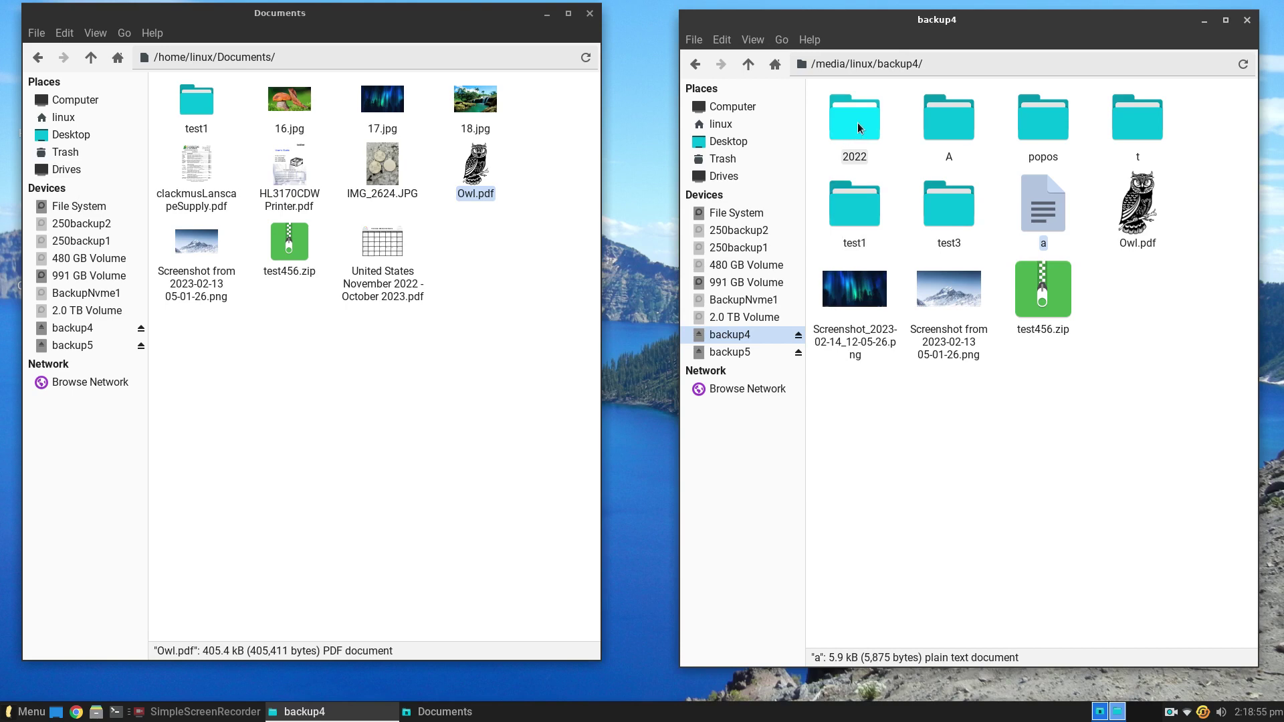
Step: Copy the 2022 folder from backup4 into Documents, and move the text file "a" there with cut and paste
{"action": "left_click_drag", "start_coordinate": [857, 122], "coordinate": [388, 389]}
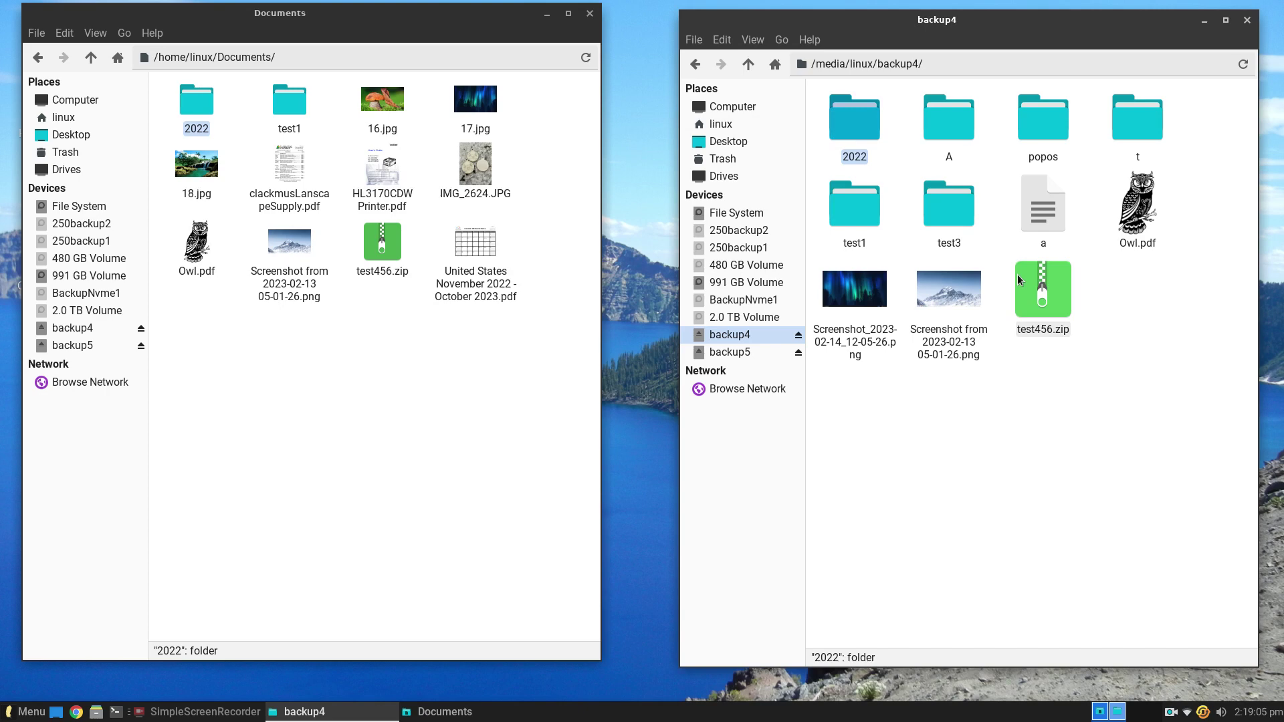
{"action": "right_click", "coordinate": [1041, 212]}
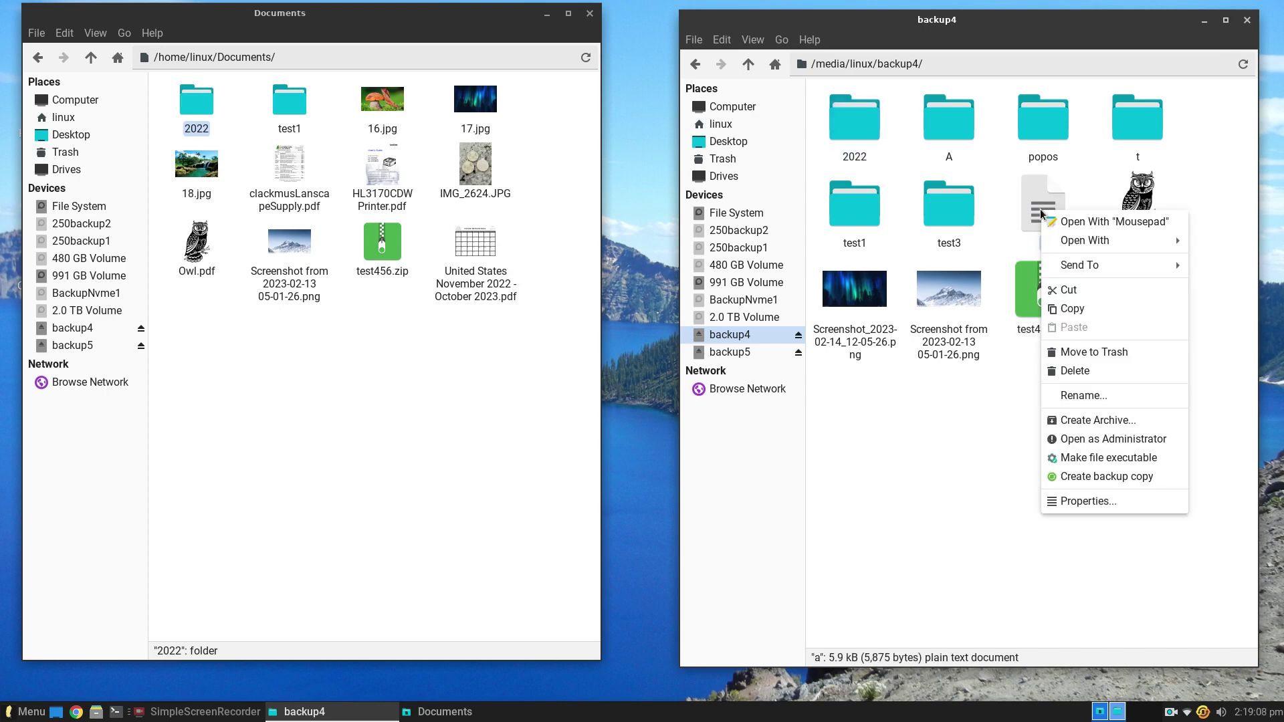
{"action": "left_click", "coordinate": [1064, 290]}
{"action": "left_click", "coordinate": [440, 396]}
{"action": "right_click", "coordinate": [440, 396]}
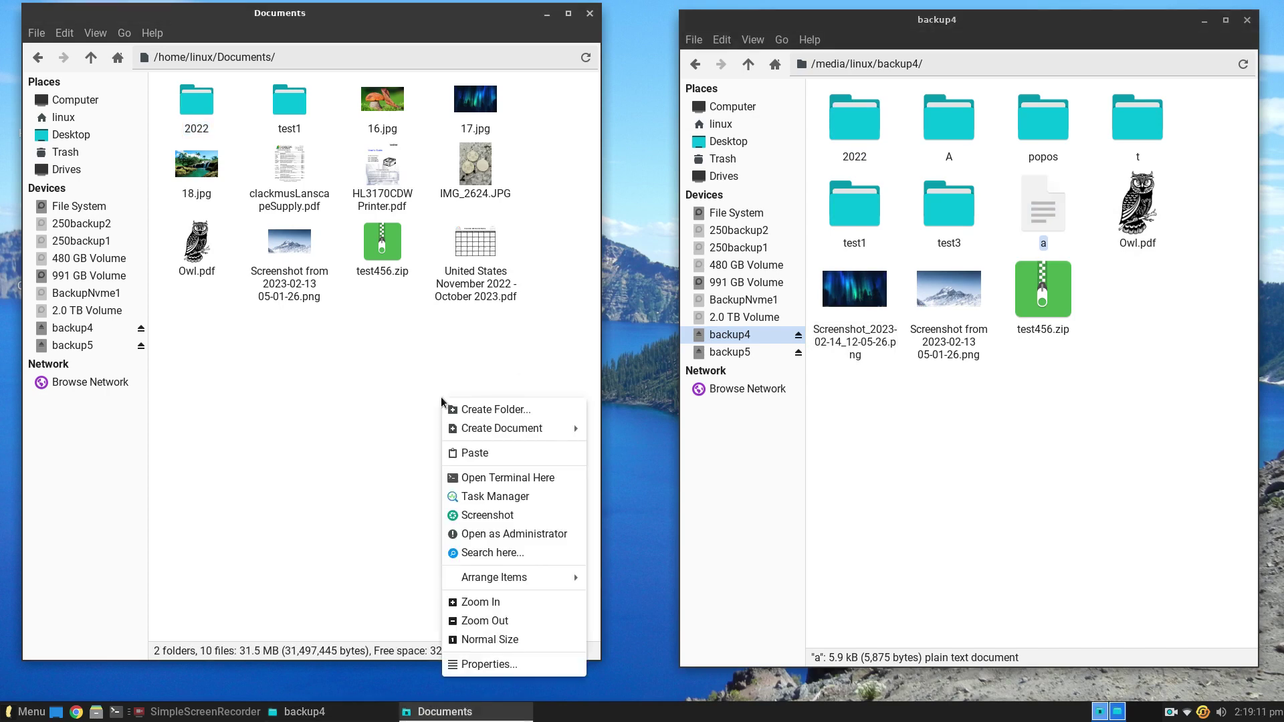
{"action": "left_click", "coordinate": [488, 452]}
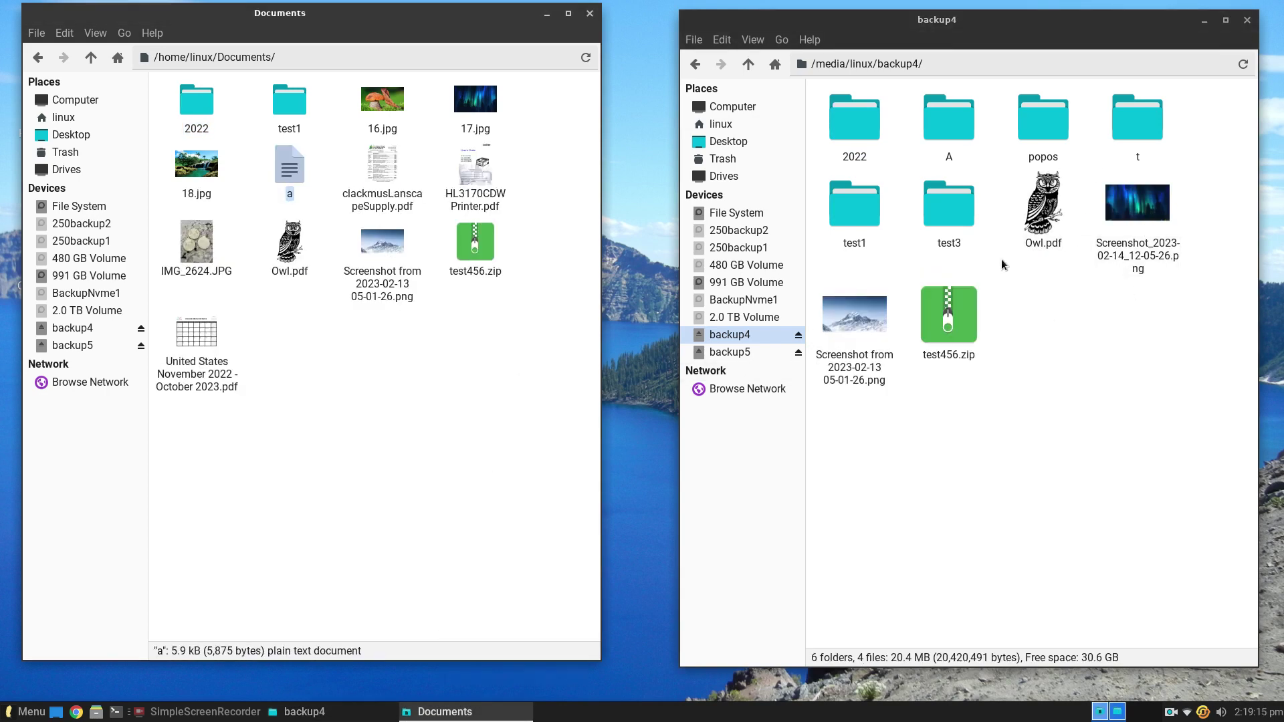
Step: Copy the text file "a" from Documents back to the backup4 drive and close the Documents window
{"action": "left_click", "coordinate": [444, 406]}
{"action": "left_click_drag", "start_coordinate": [290, 169], "coordinate": [1134, 348]}
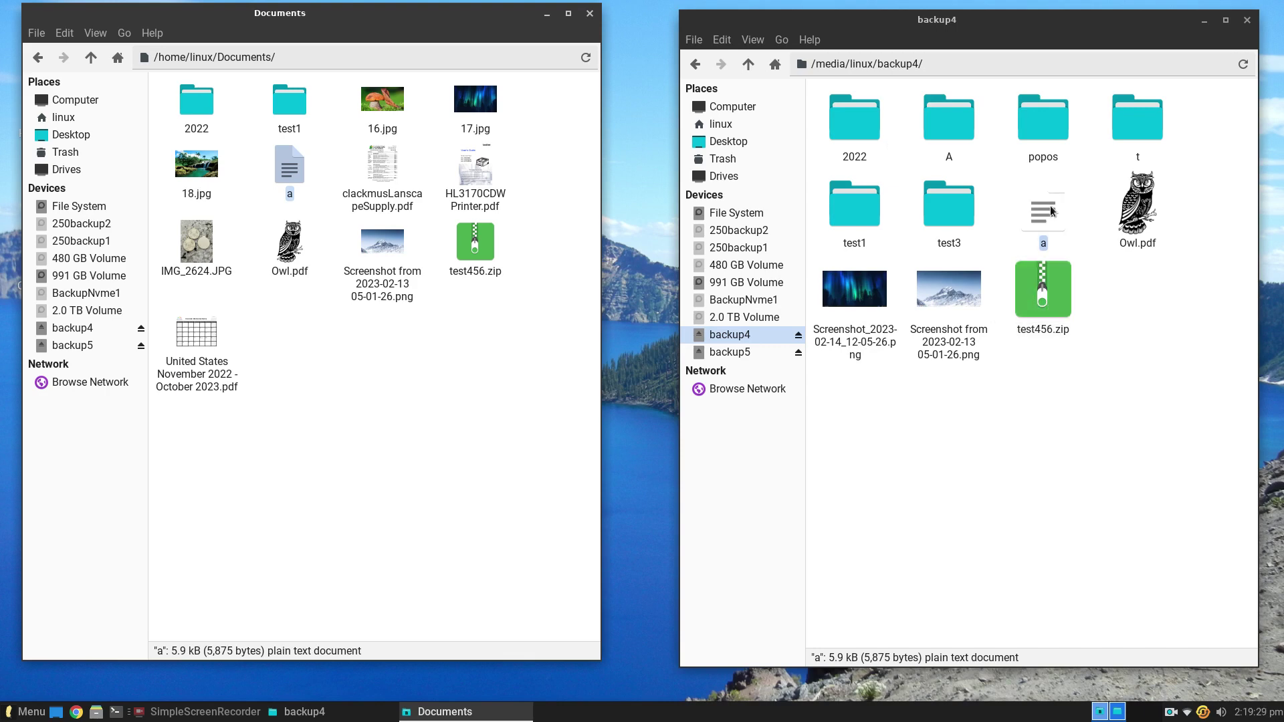
{"action": "left_click", "coordinate": [589, 14]}
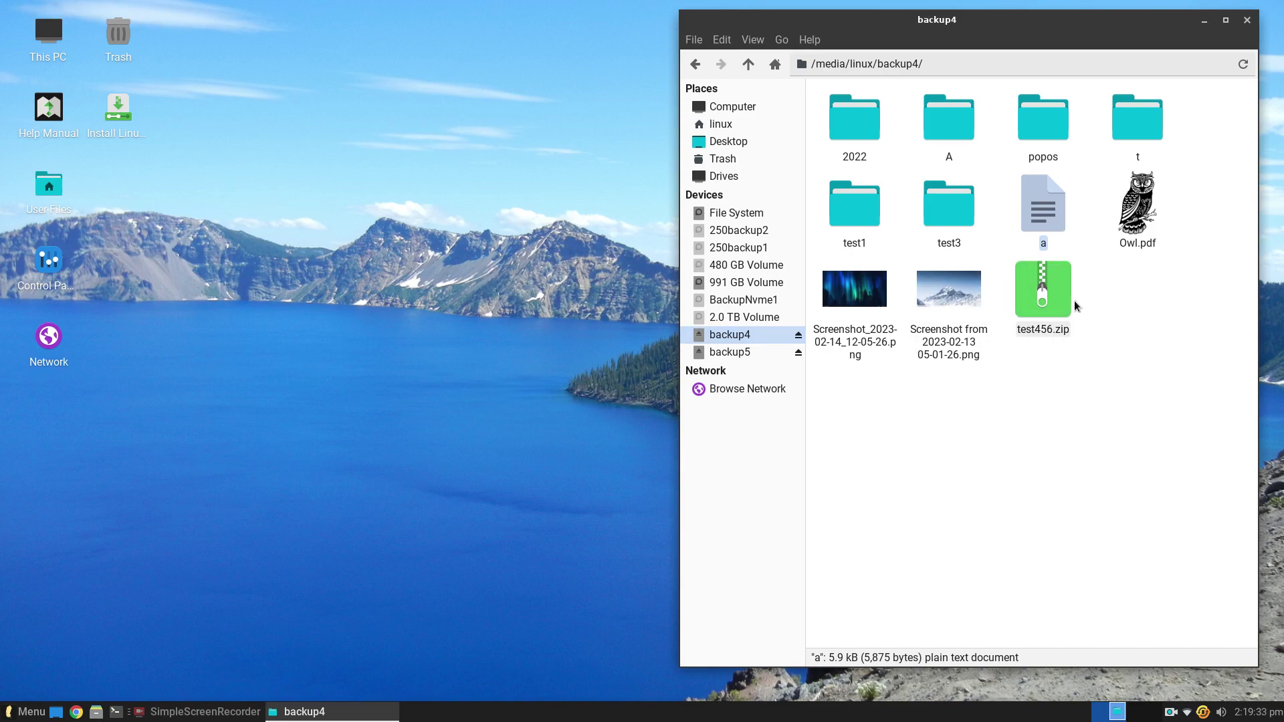
Step: Open test456.zip from backup4 in the archive manager and extract 16.jpg and HL3170CDW Printer.pdf onto the desktop
{"action": "double_click", "coordinate": [1046, 299]}
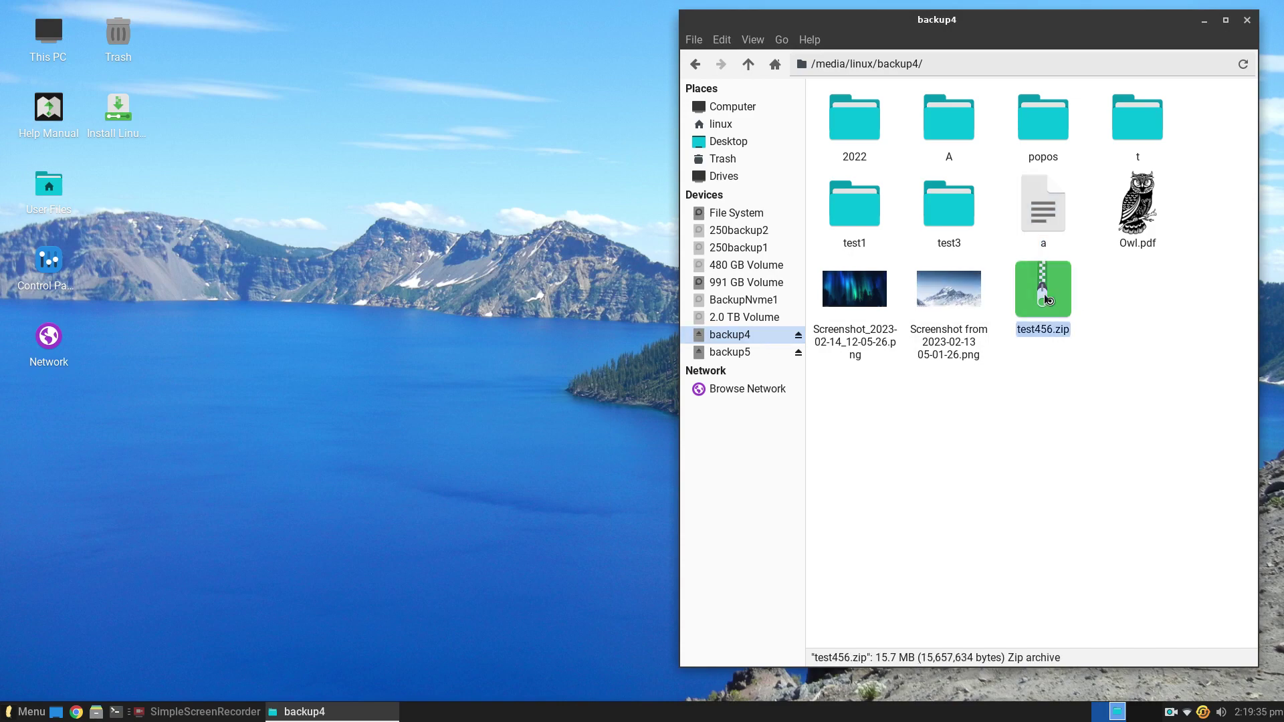
{"action": "left_click_drag", "start_coordinate": [577, 194], "coordinate": [888, 214]}
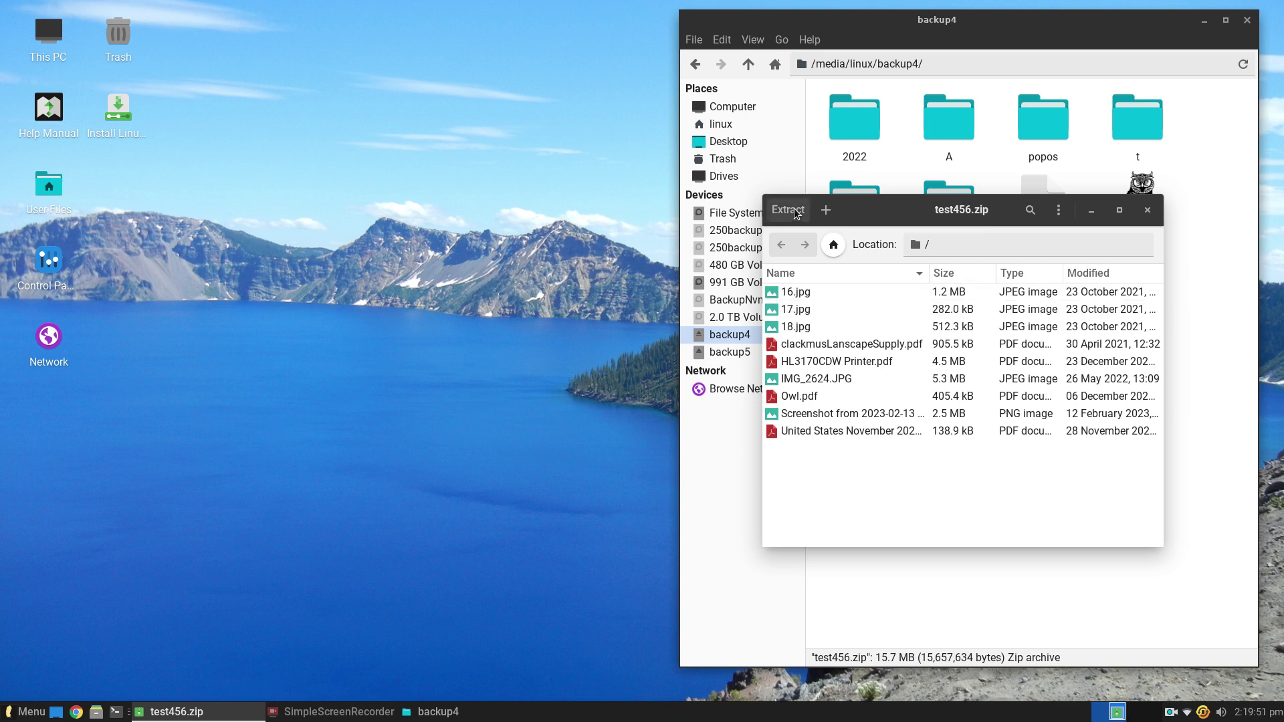
{"action": "left_click_drag", "start_coordinate": [771, 296], "coordinate": [403, 267]}
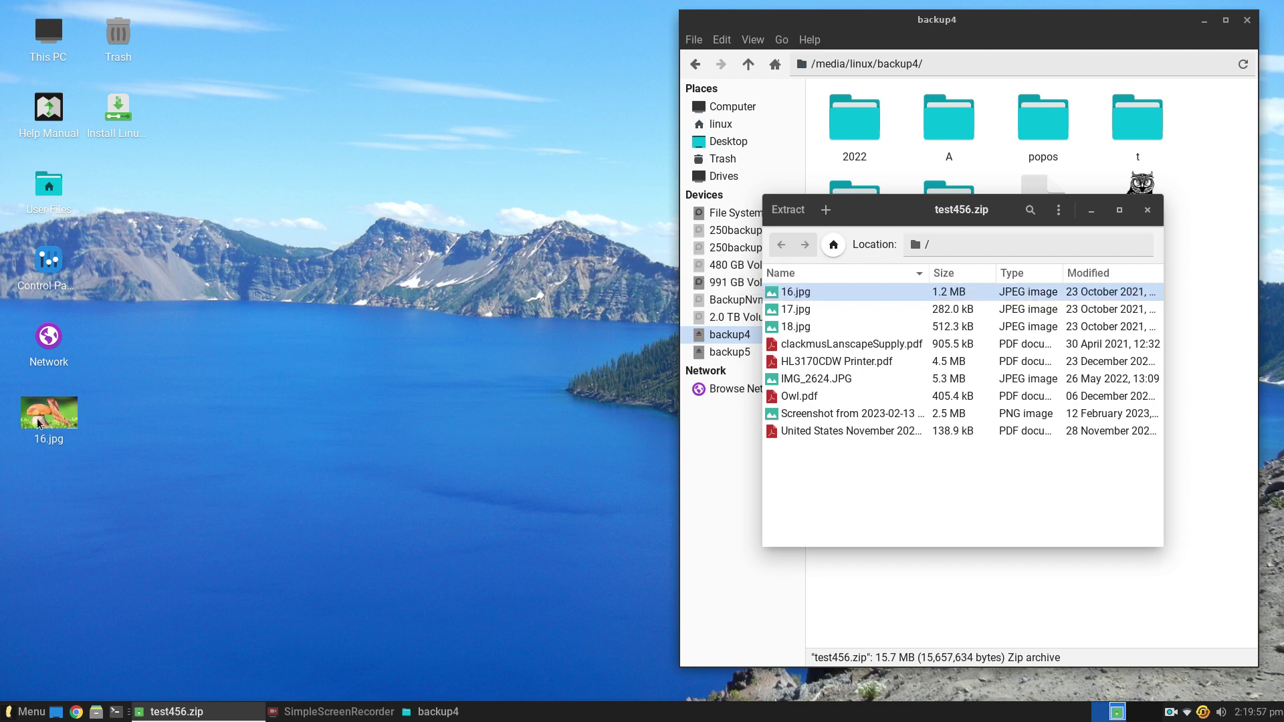
{"action": "mouse_move", "coordinate": [37, 418]}
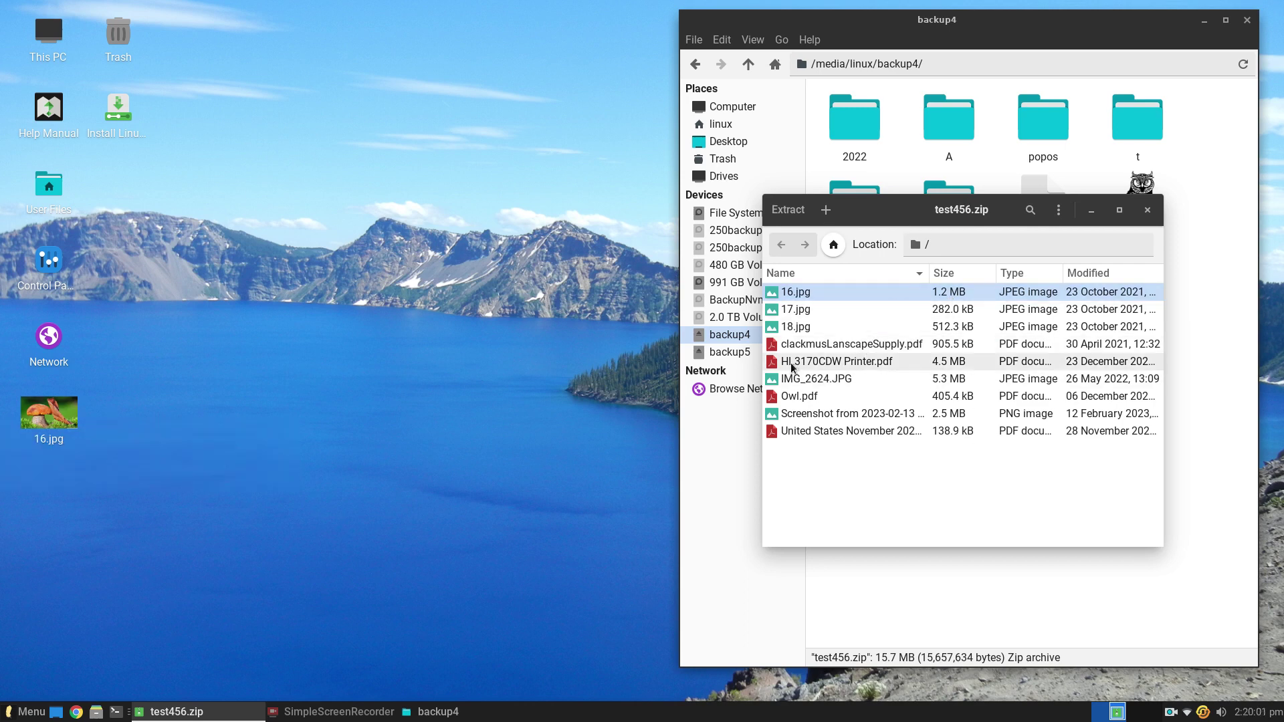
{"action": "left_click_drag", "start_coordinate": [771, 365], "coordinate": [429, 432]}
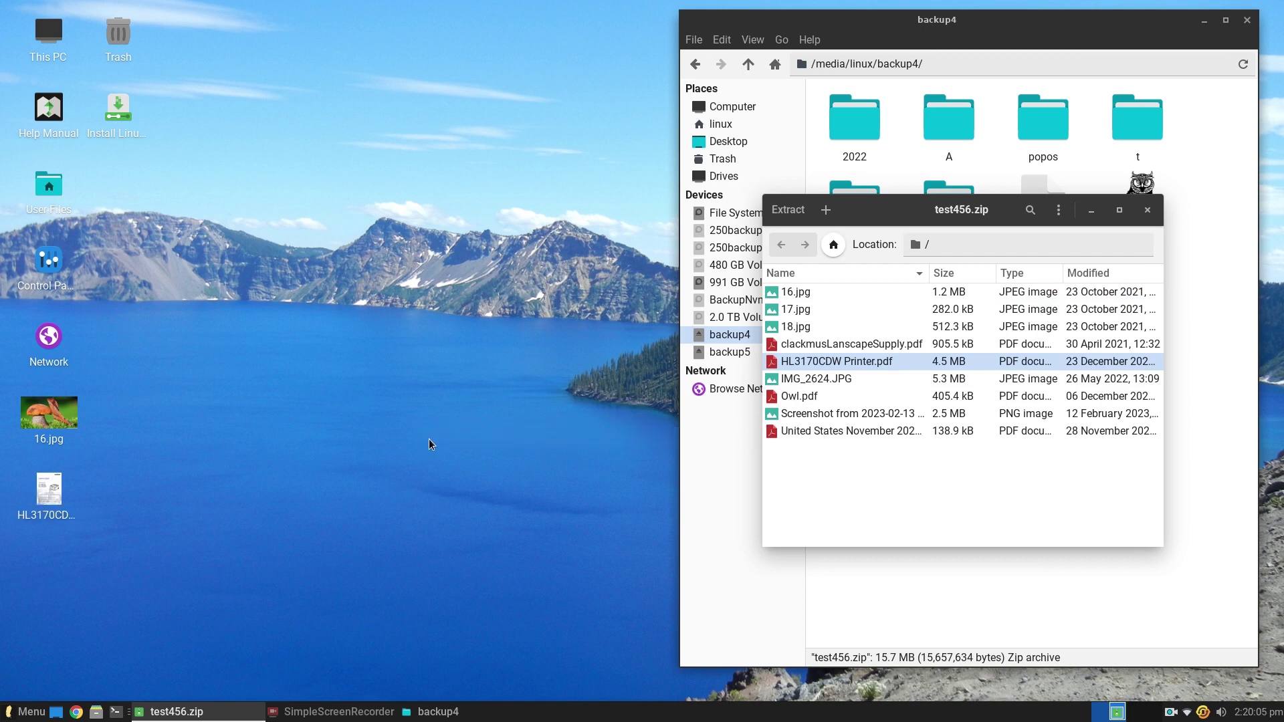
Step: Open the extracted HL3170CDW Printer.pdf and 16.jpg from the desktop to check them, then close the viewers and the archive
{"action": "double_click", "coordinate": [70, 493]}
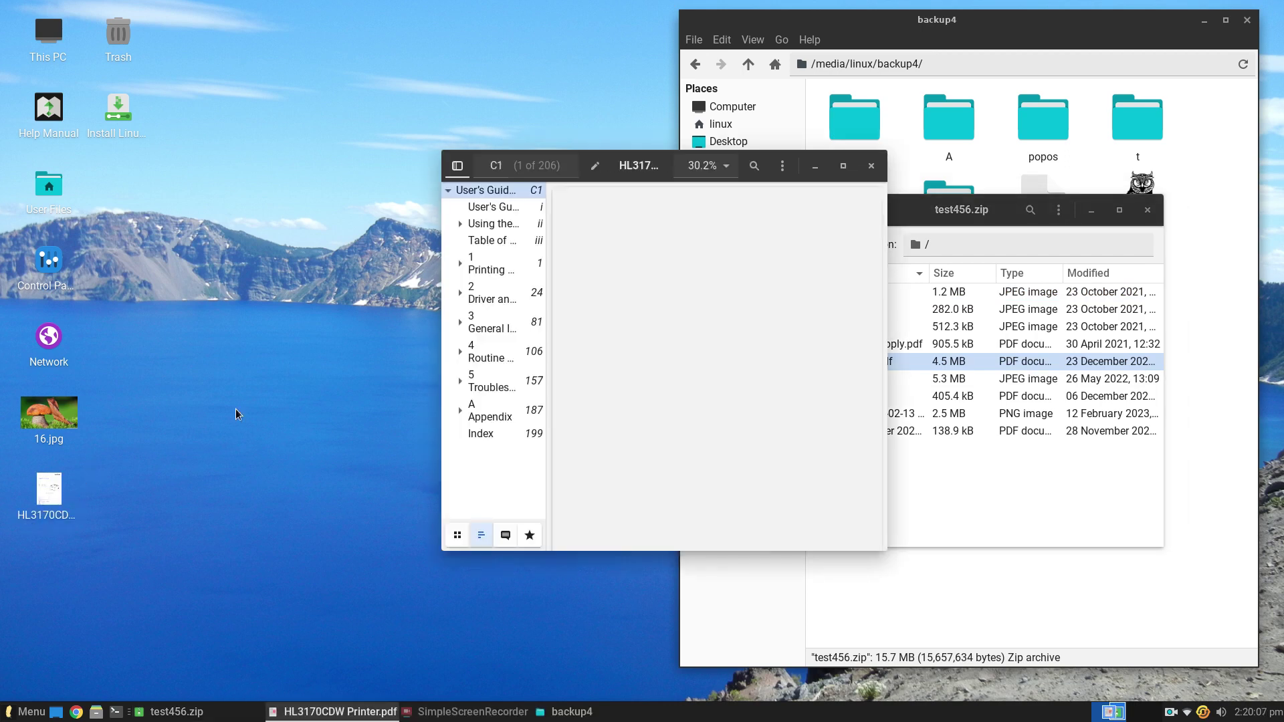
{"action": "left_click", "coordinate": [871, 165]}
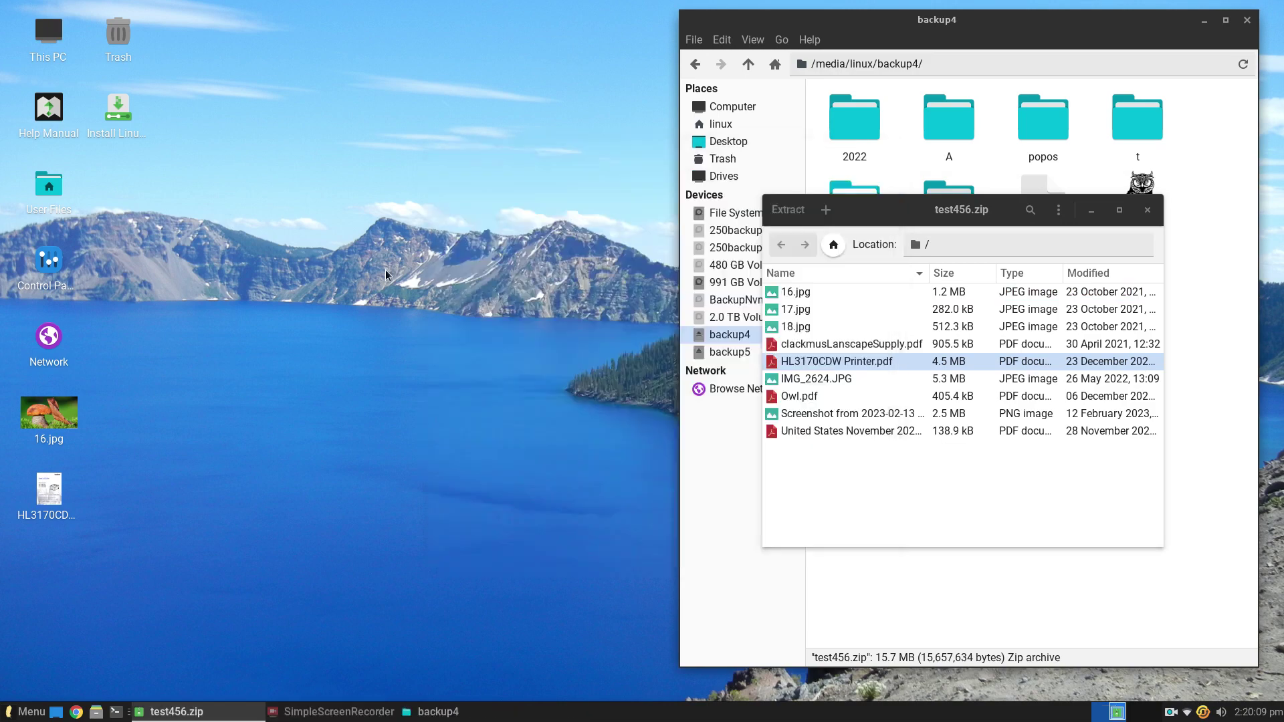
{"action": "double_click", "coordinate": [60, 422]}
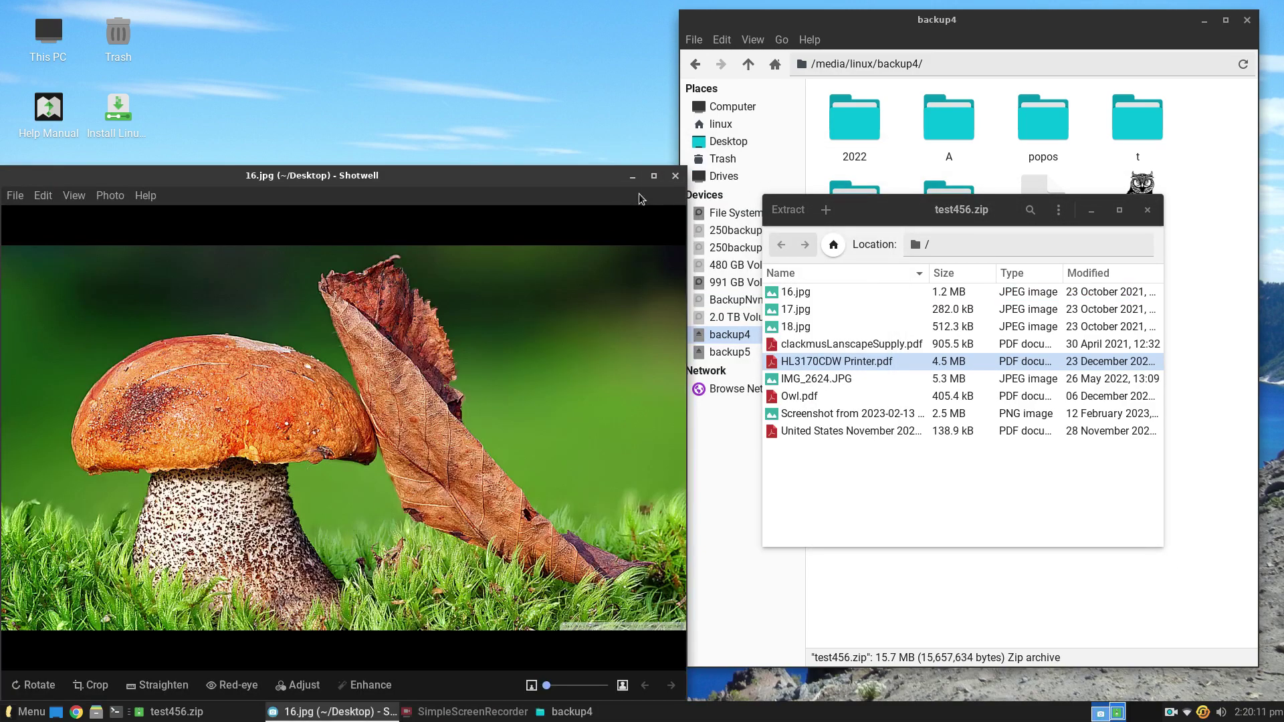
{"action": "left_click", "coordinate": [675, 176]}
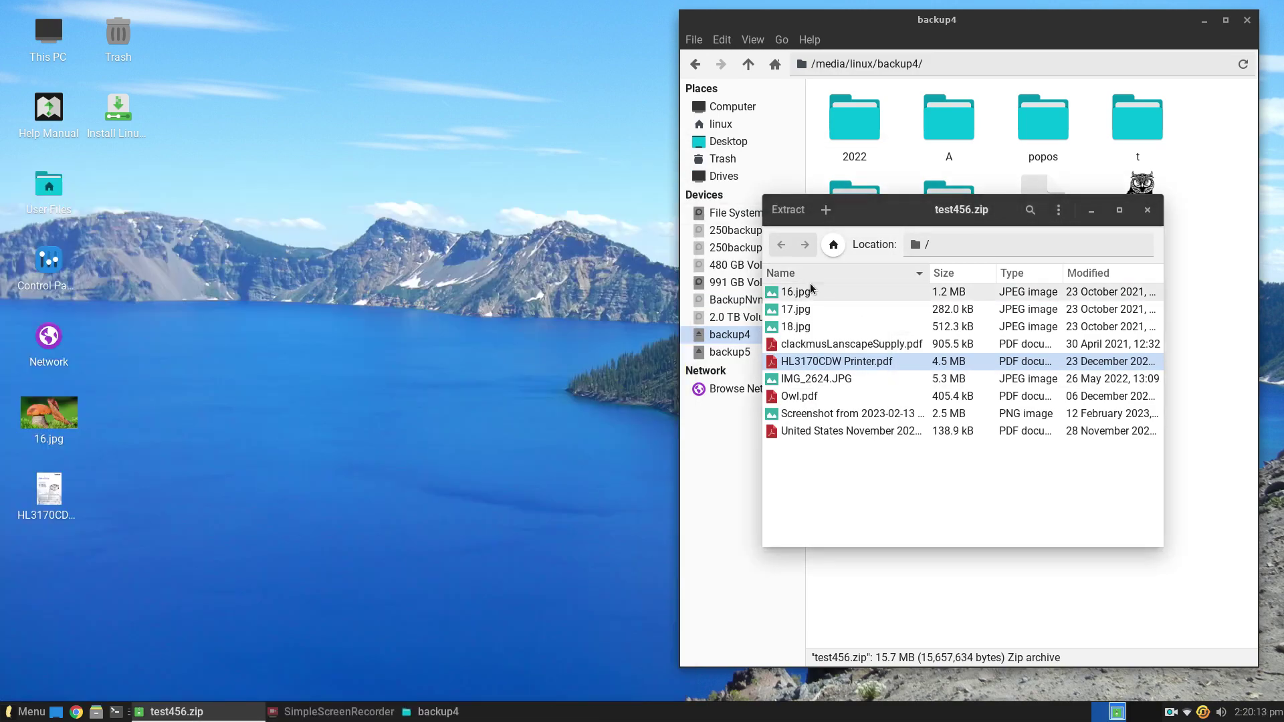
{"action": "left_click", "coordinate": [1147, 210]}
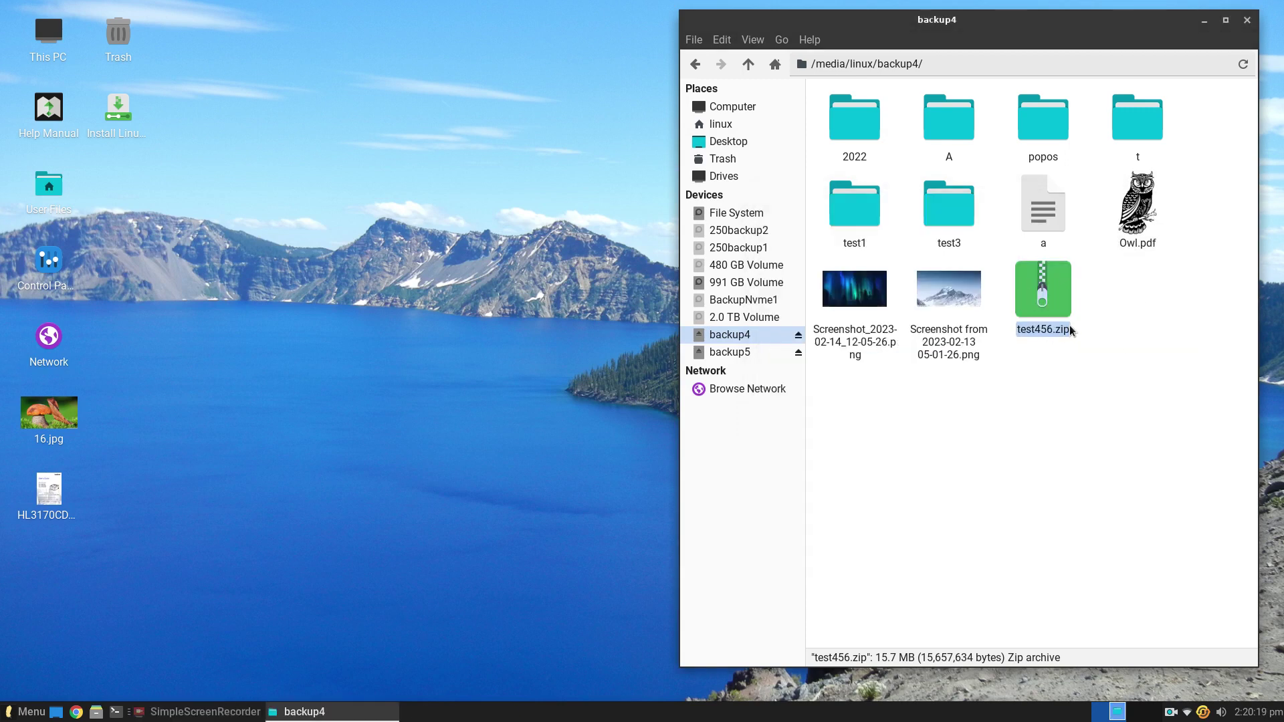
Step: Delete the extracted 16.jpg and HL3170CDW Printer.pdf from the desktop
{"action": "left_click", "coordinate": [696, 41]}
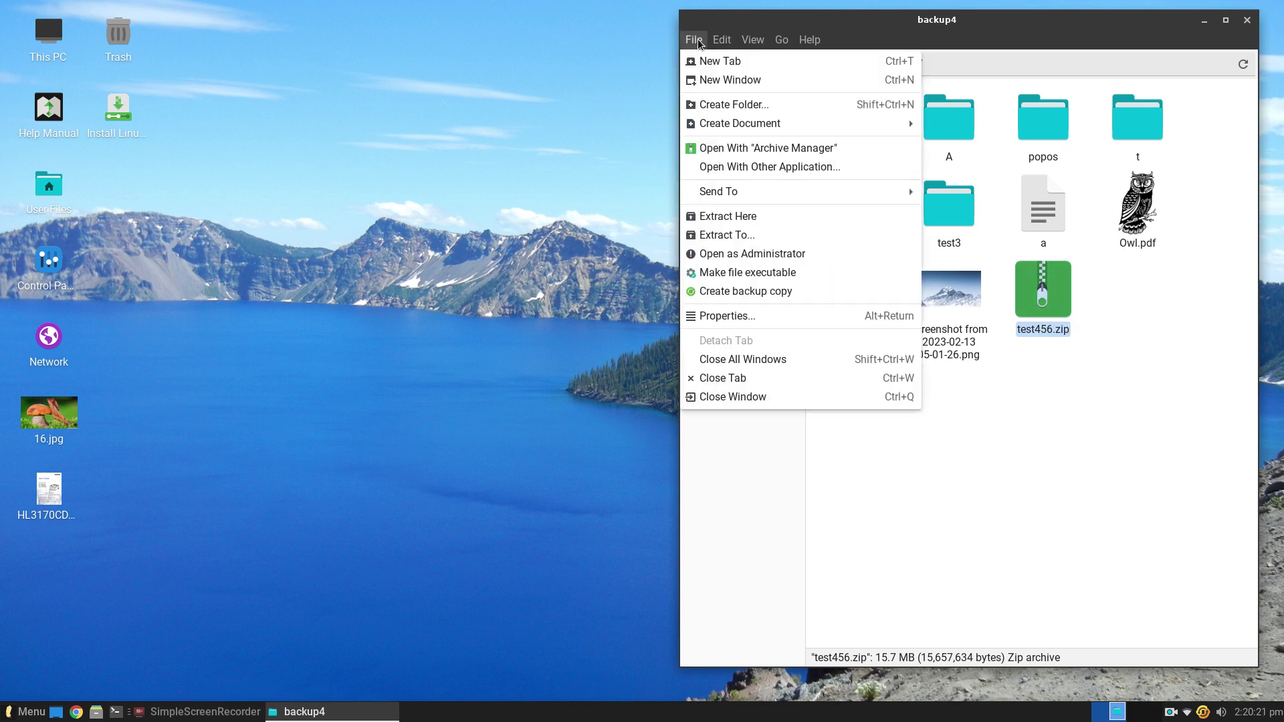
{"action": "left_click", "coordinate": [345, 416]}
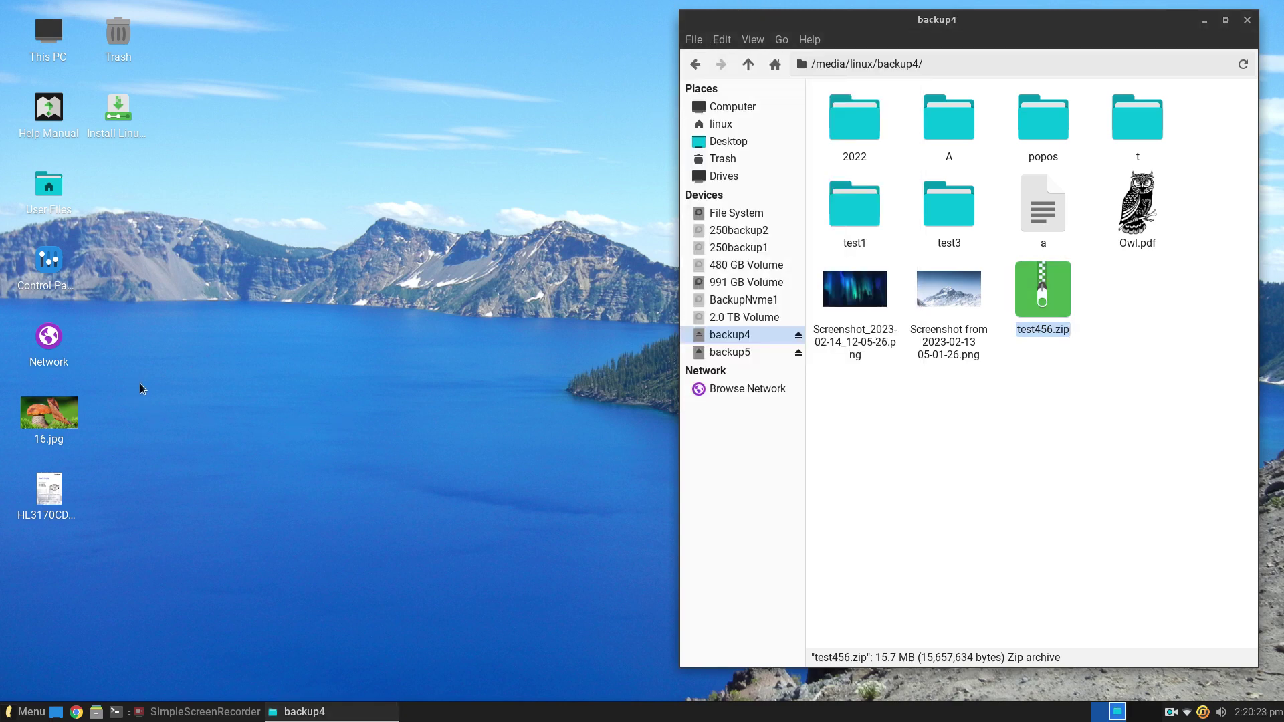
{"action": "left_click_drag", "start_coordinate": [141, 382], "coordinate": [9, 587]}
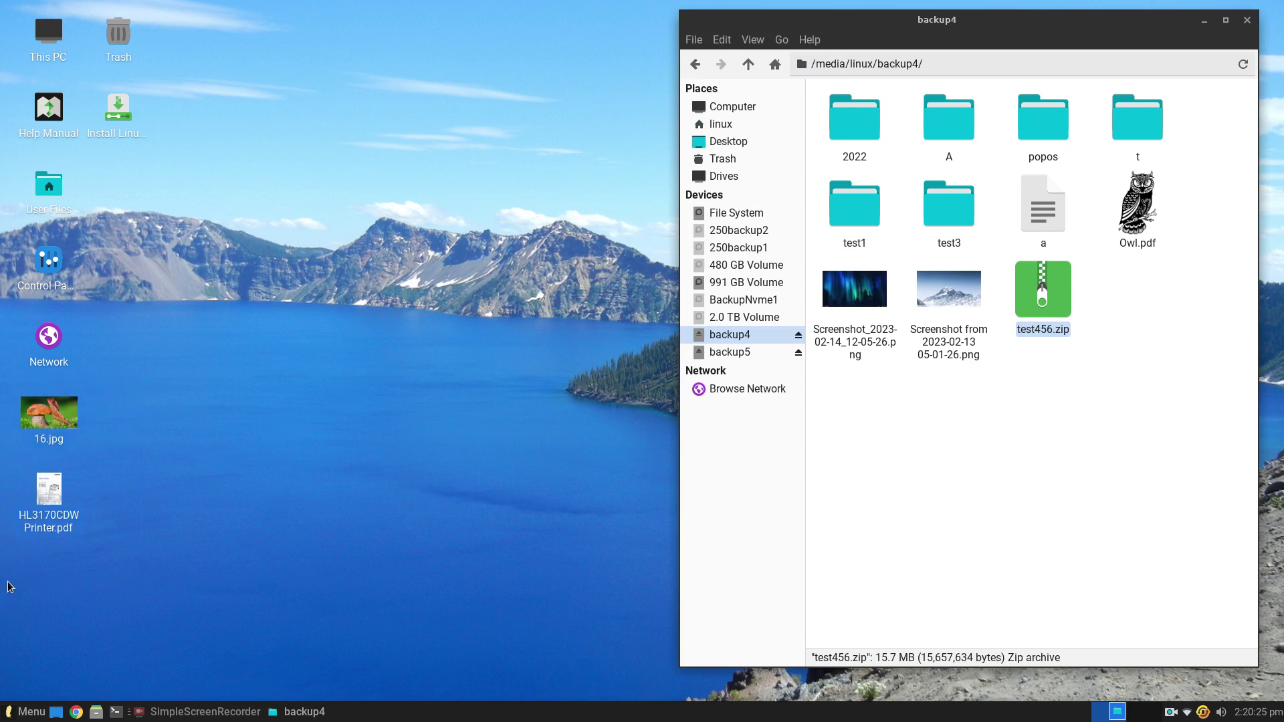
{"action": "key", "text": "Delete"}
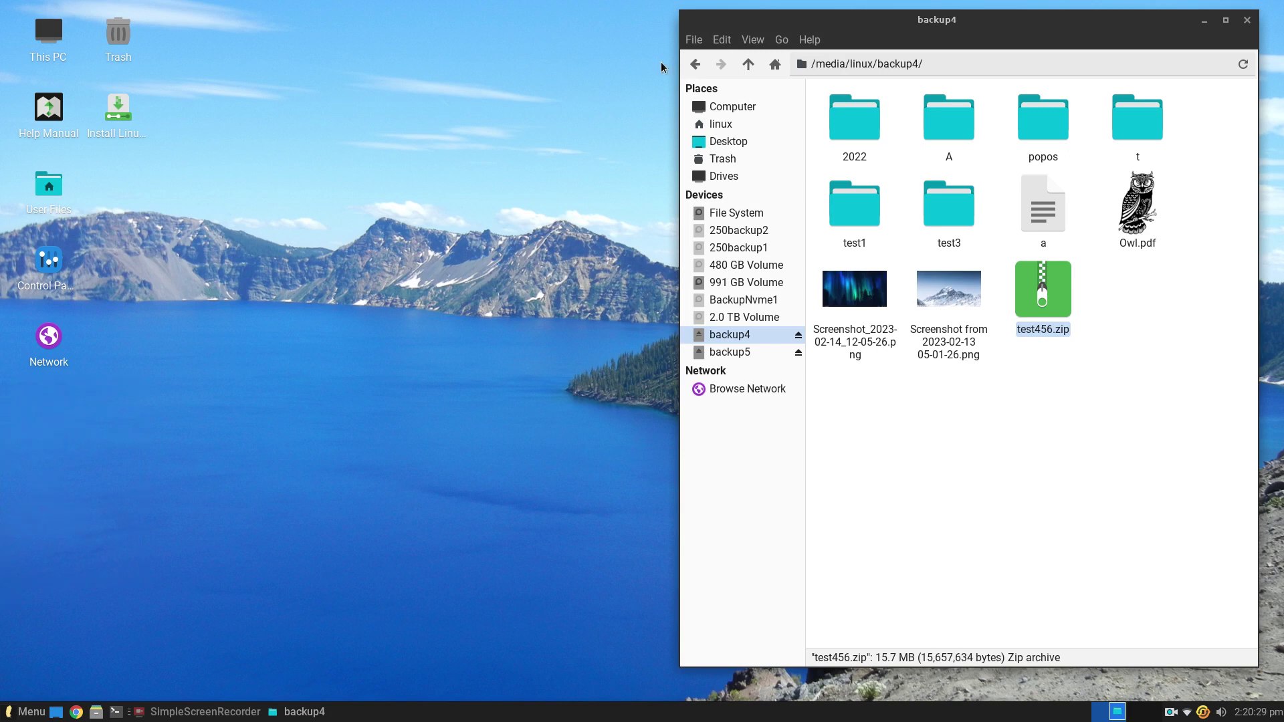
Step: Open the test1 folder inside Documents in a second file manager window and copy test456.zip there from backup4
{"action": "left_click", "coordinate": [695, 40]}
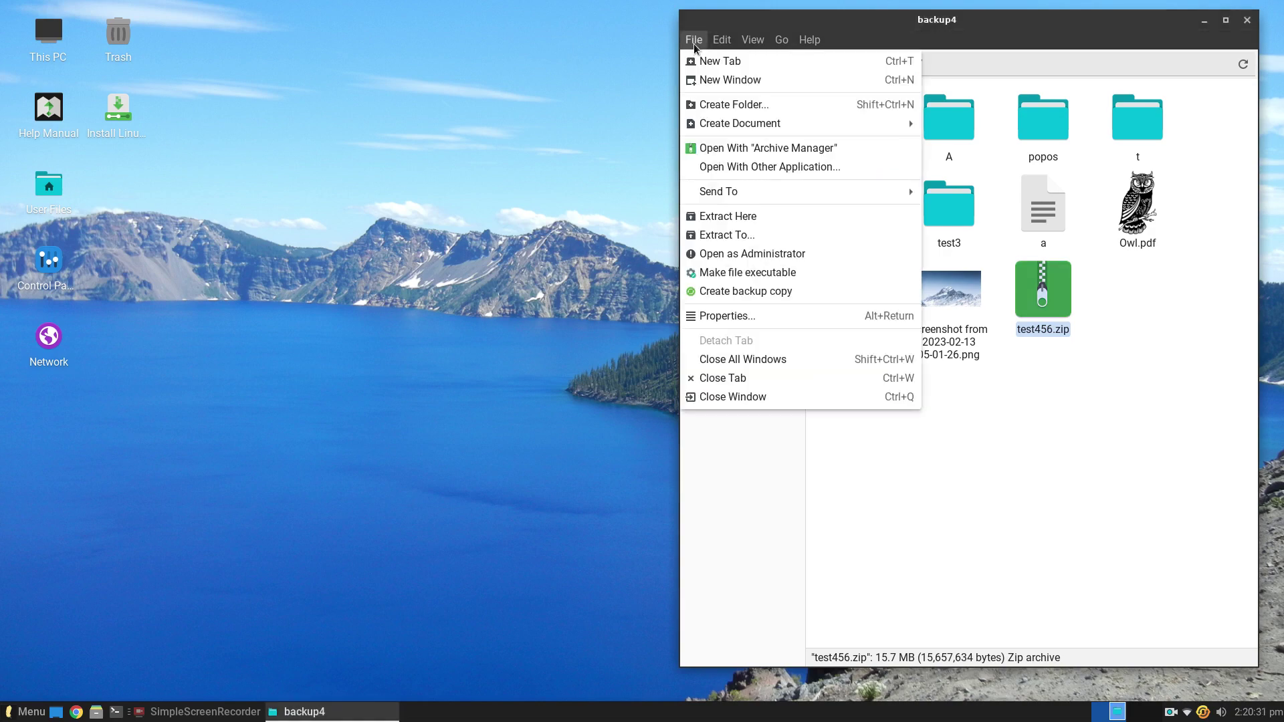
{"action": "left_click", "coordinate": [709, 79]}
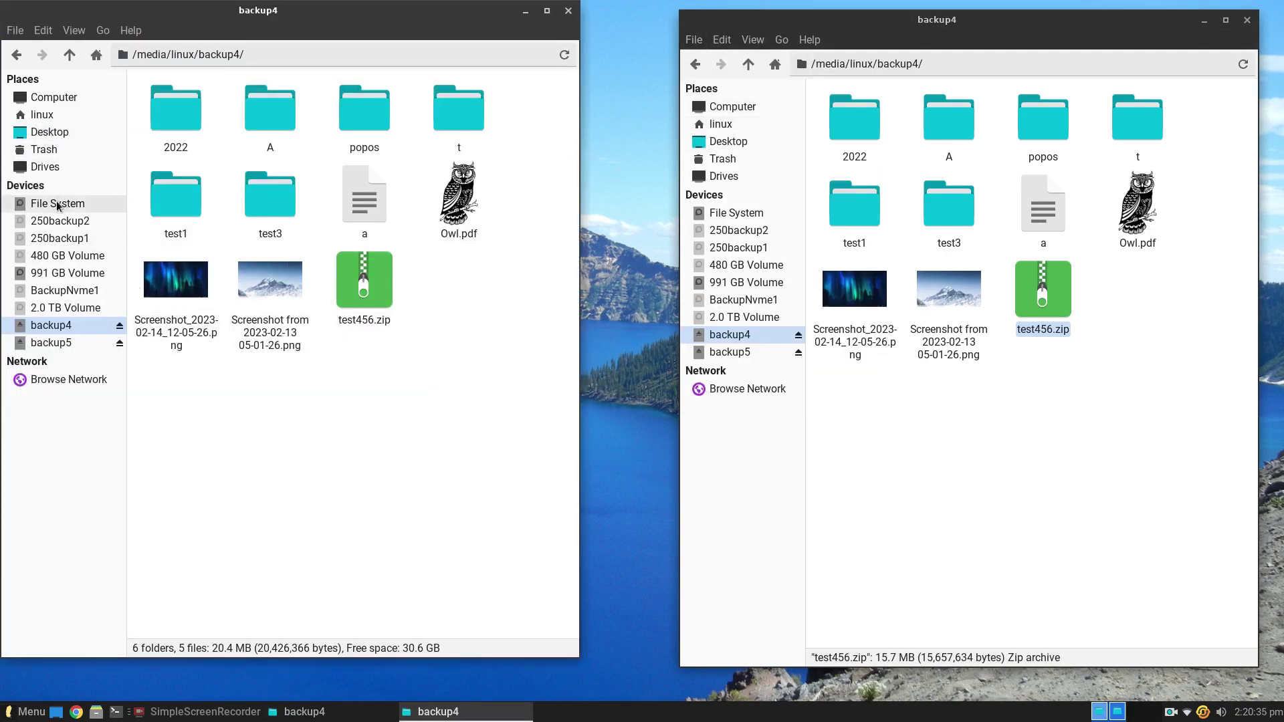
{"action": "left_click", "coordinate": [50, 119]}
{"action": "double_click", "coordinate": [233, 111]}
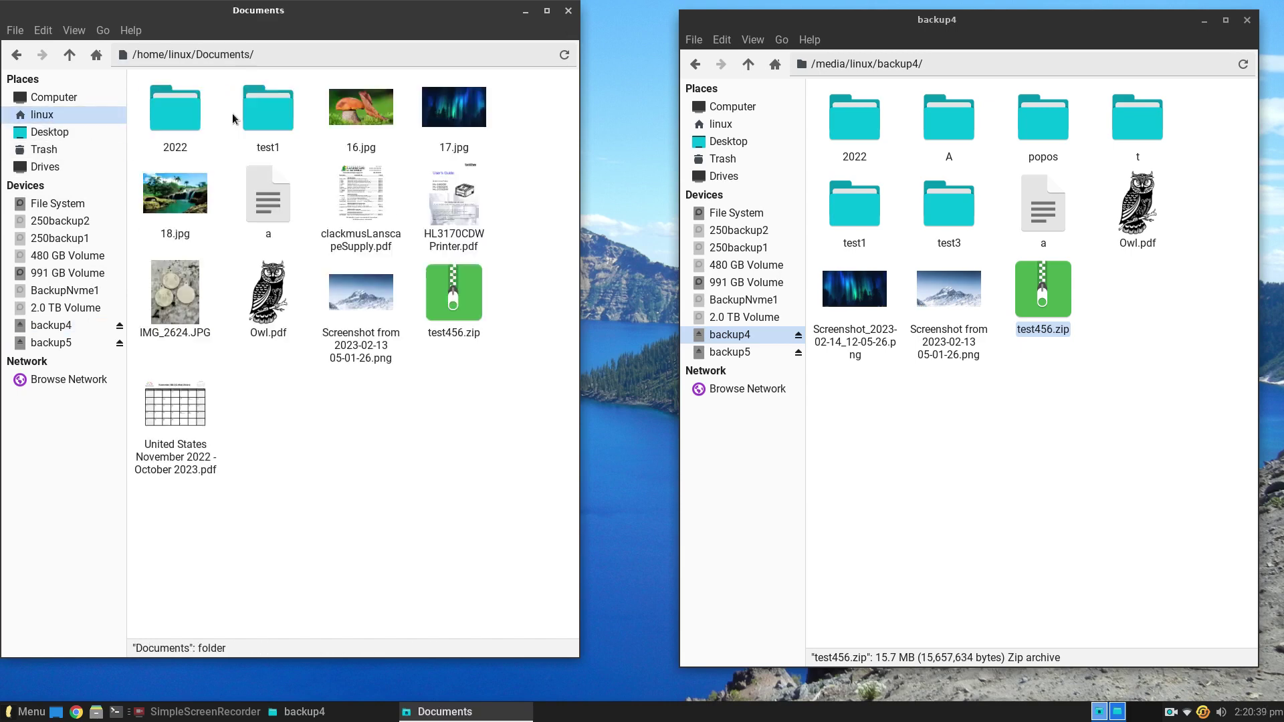
{"action": "double_click", "coordinate": [250, 110]}
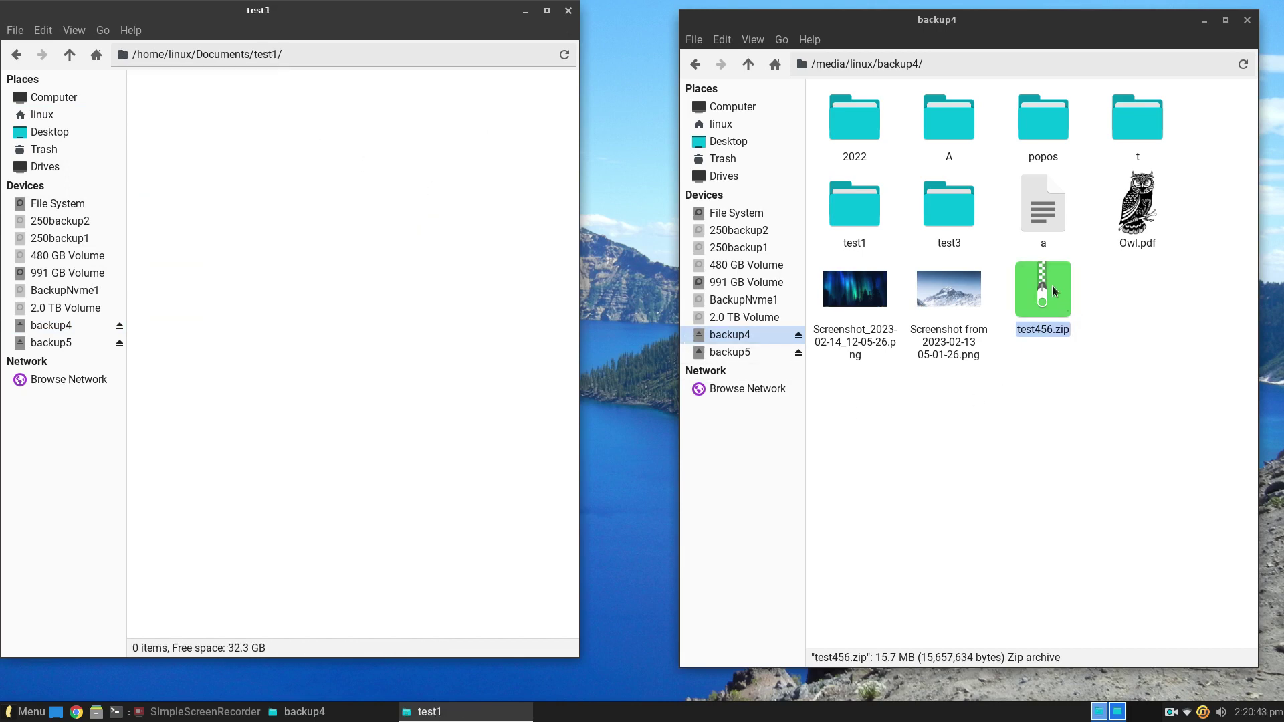
{"action": "left_click_drag", "start_coordinate": [1048, 284], "coordinate": [353, 216]}
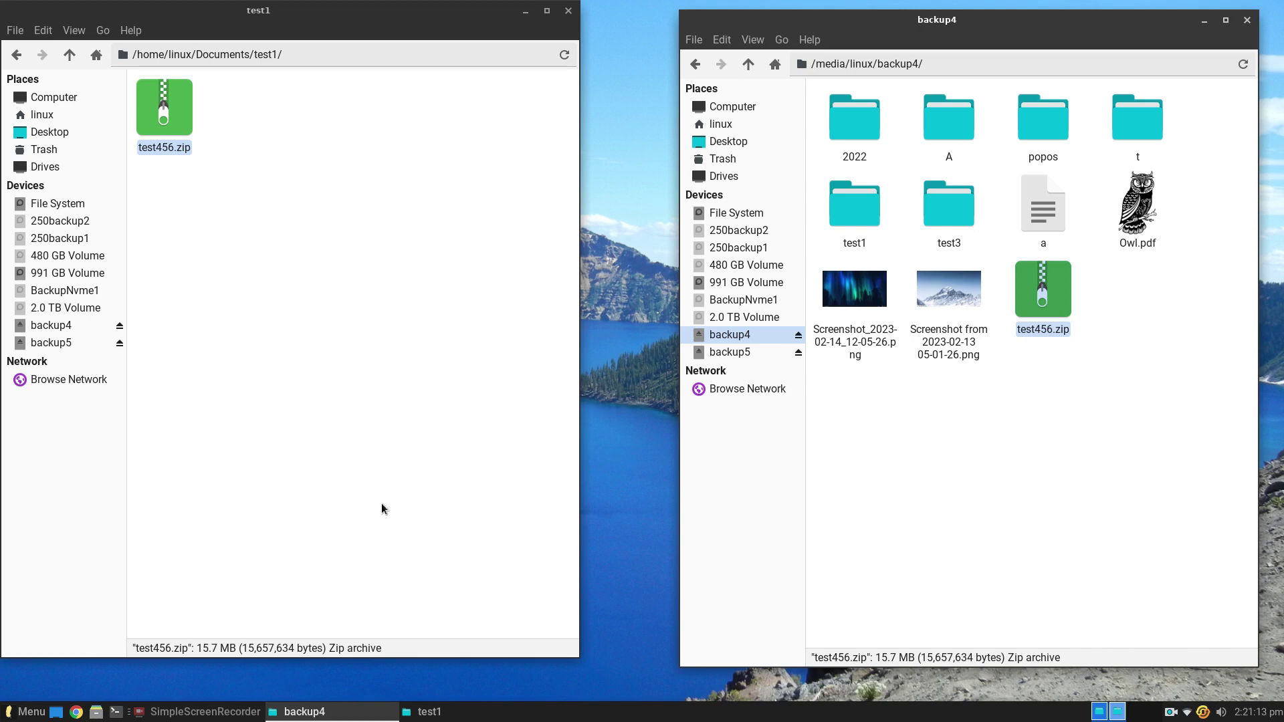
Step: Extract all files of test456.zip into Documents/test1, keeping the directory structure, and close the archive
{"action": "double_click", "coordinate": [154, 119]}
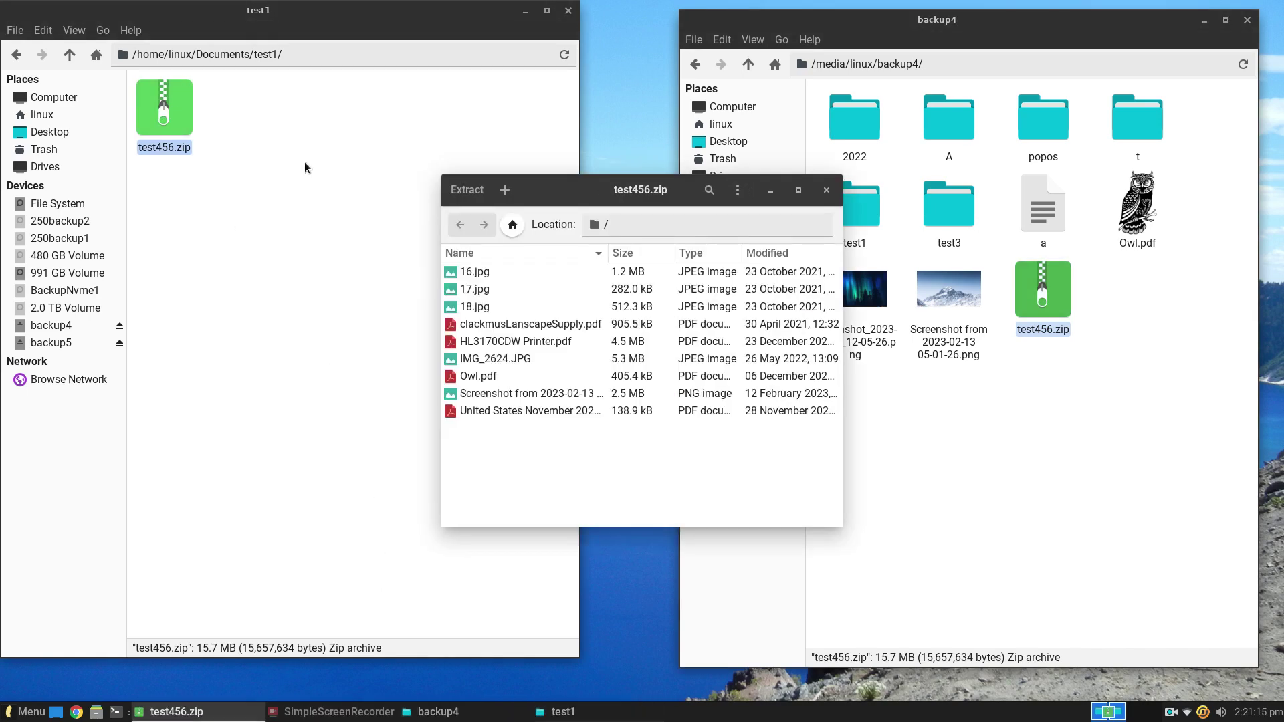
{"action": "left_click", "coordinate": [471, 195]}
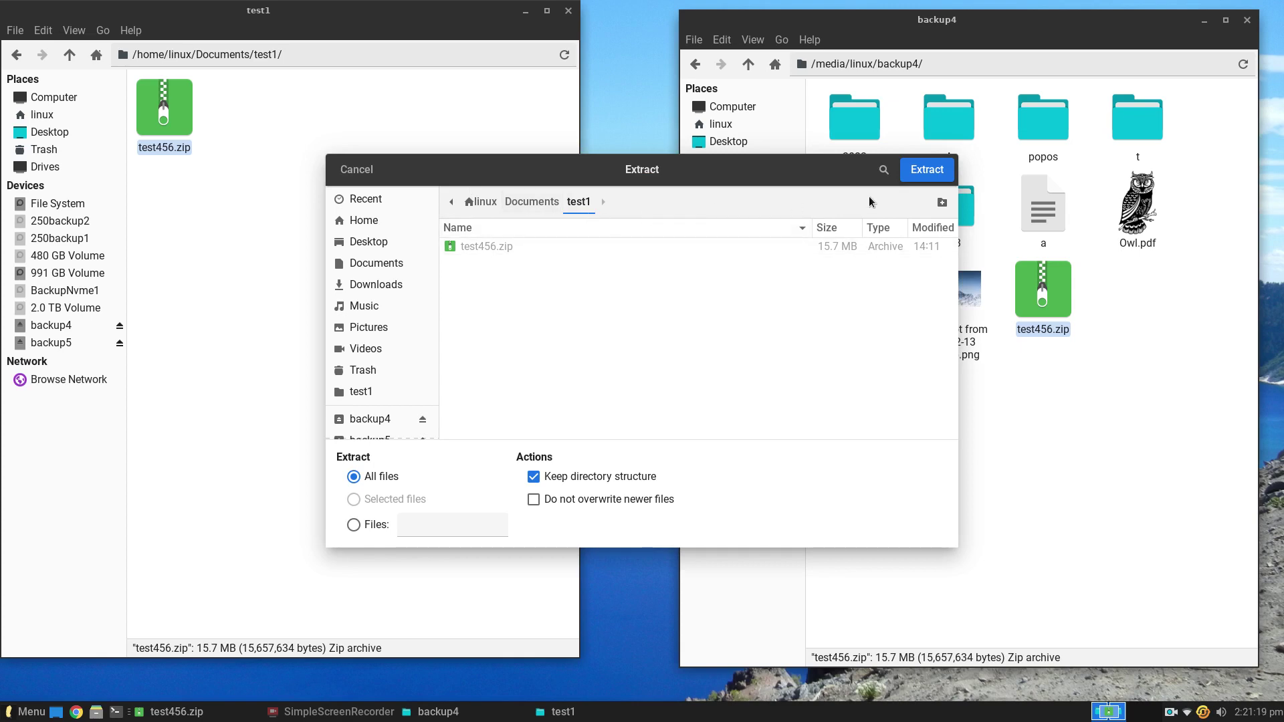
{"action": "left_click", "coordinate": [929, 175]}
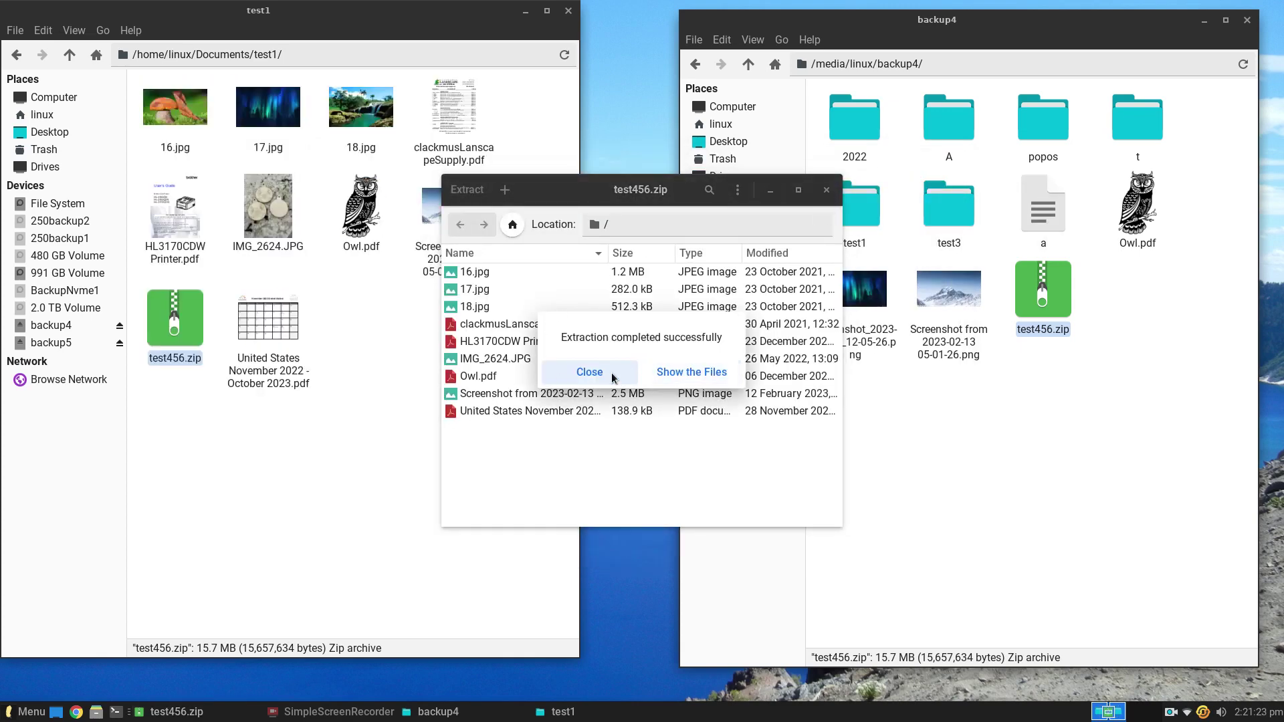
{"action": "left_click", "coordinate": [589, 371]}
{"action": "left_click", "coordinate": [827, 190]}
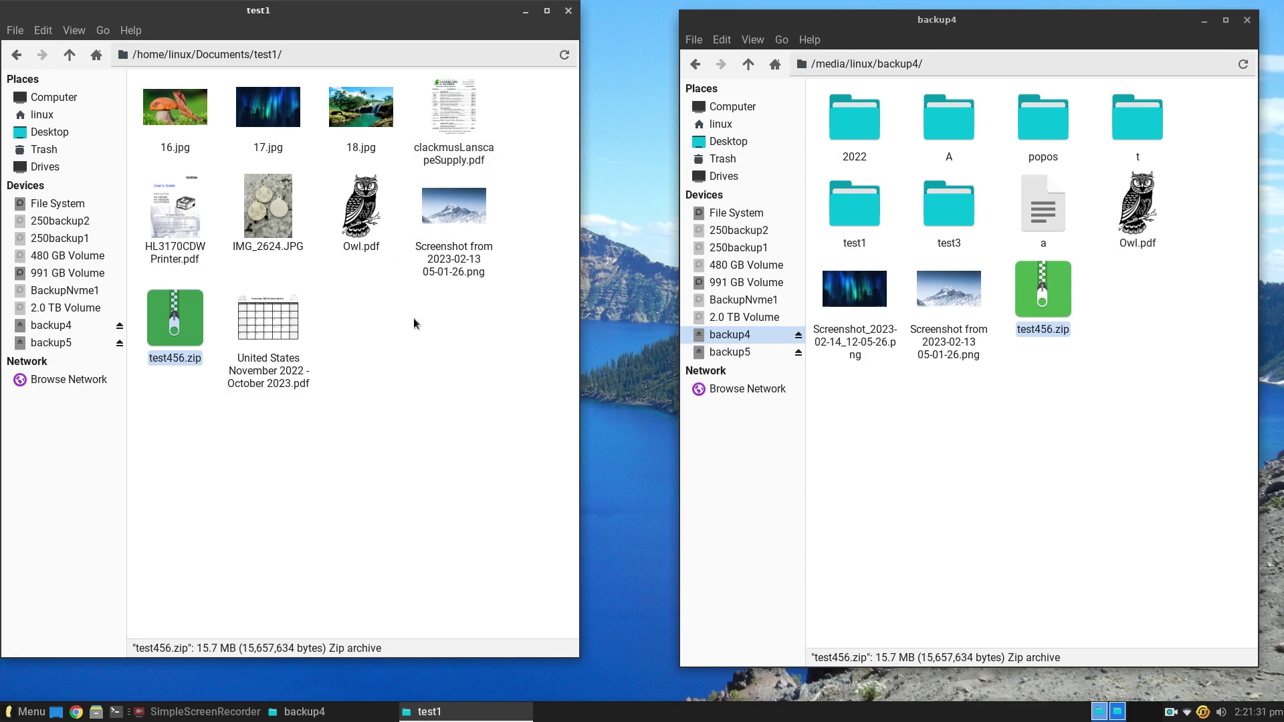
Step: Delete all the extracted files from the test1 folder, leaving only test456.zip
{"action": "left_click_drag", "start_coordinate": [544, 67], "coordinate": [278, 262]}
{"action": "key", "text": "Delete"}
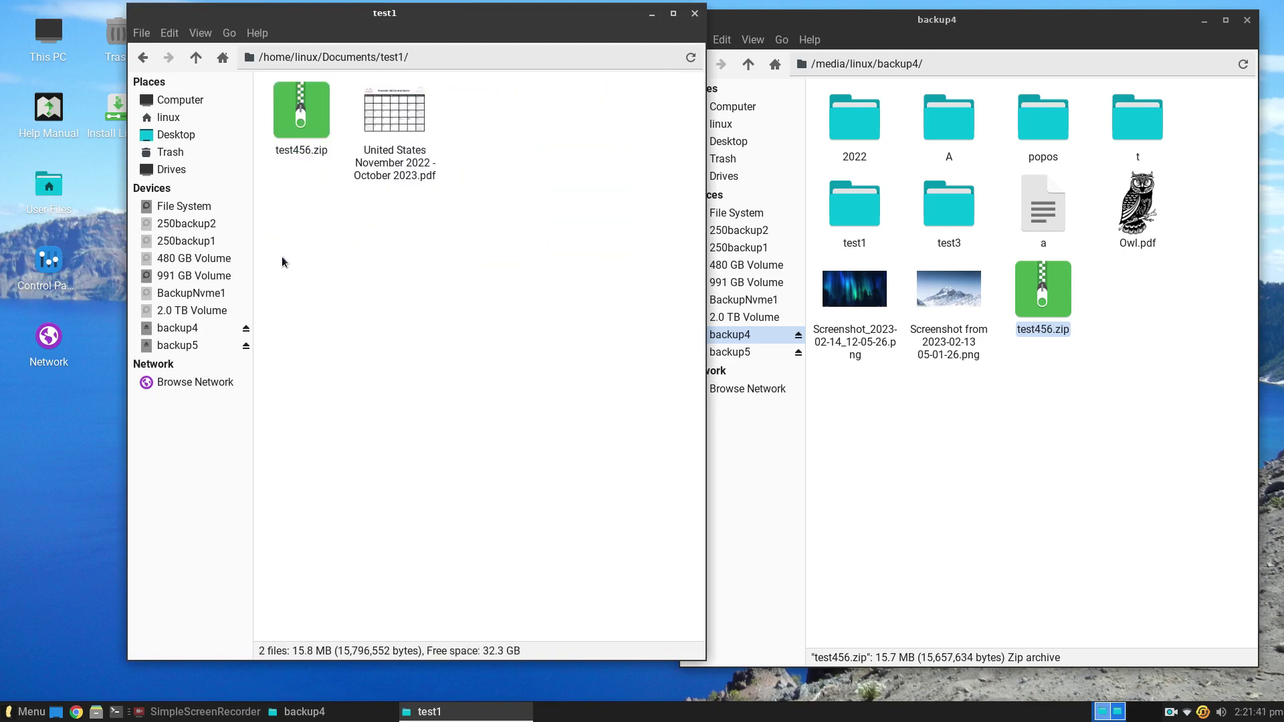
{"action": "left_click", "coordinate": [402, 118]}
{"action": "key", "text": "Delete"}
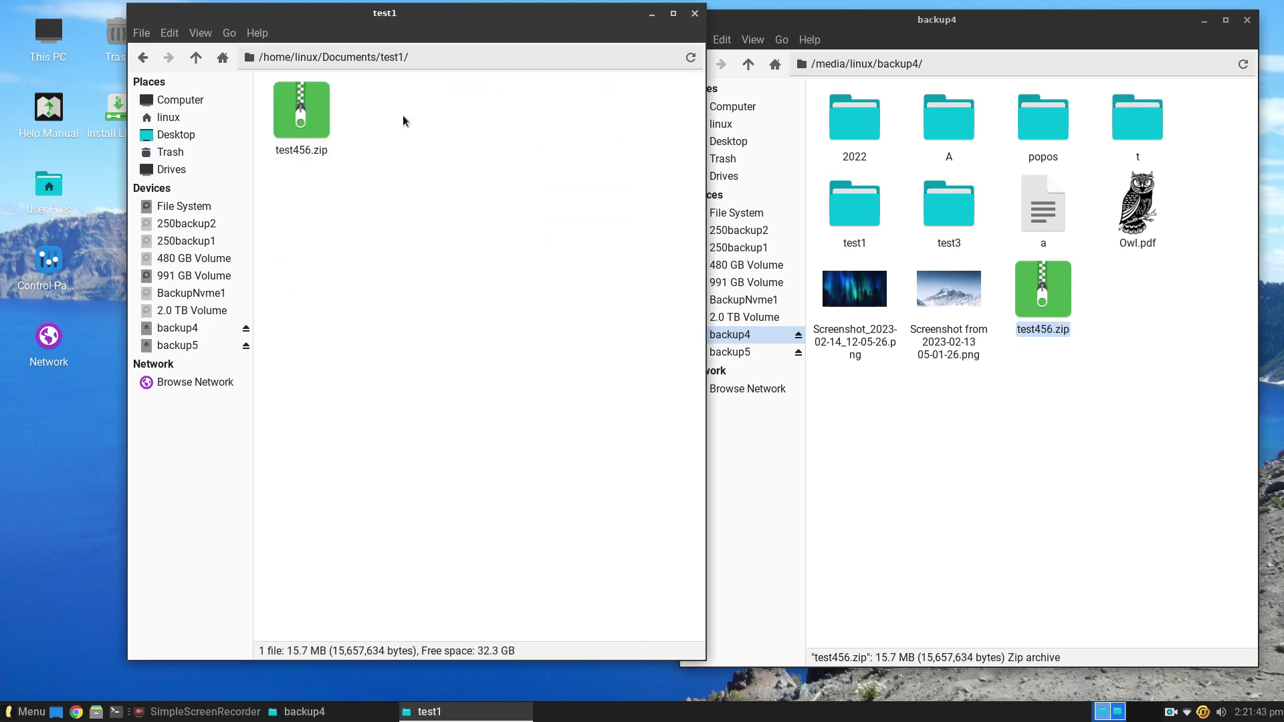
Step: Extract only 17.jpg, Owl.pdf and HL3170CDW Printer.pdf from test456.zip into the test1 folder and close the archive
{"action": "double_click", "coordinate": [315, 119]}
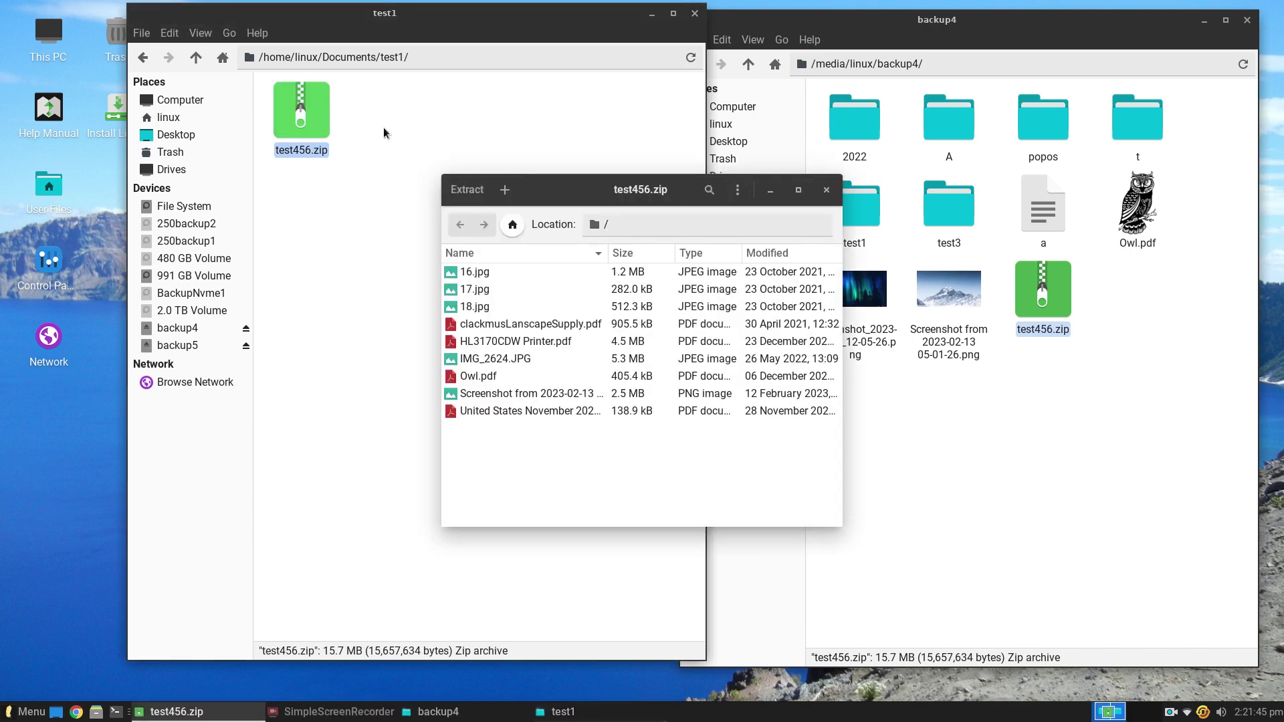
{"action": "left_click_drag", "start_coordinate": [500, 290], "coordinate": [406, 315]}
{"action": "left_click_drag", "start_coordinate": [501, 376], "coordinate": [381, 346]}
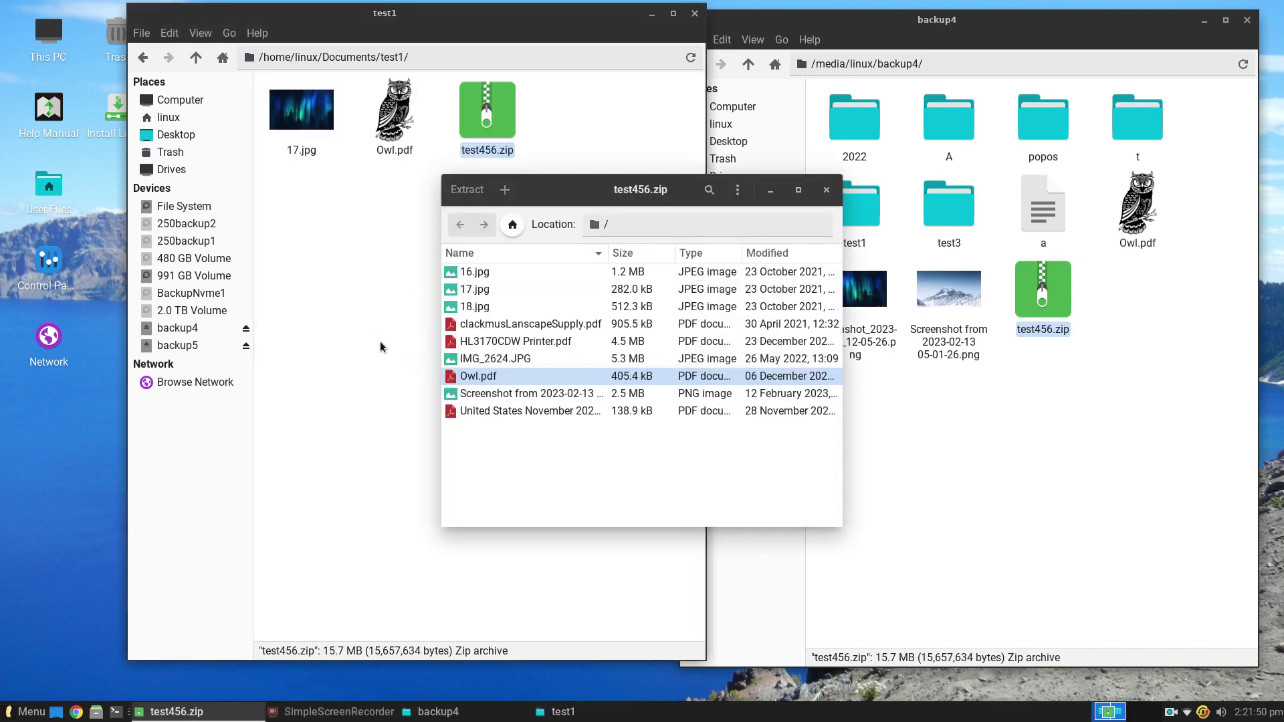
{"action": "left_click", "coordinate": [827, 190]}
{"action": "double_click", "coordinate": [512, 126]}
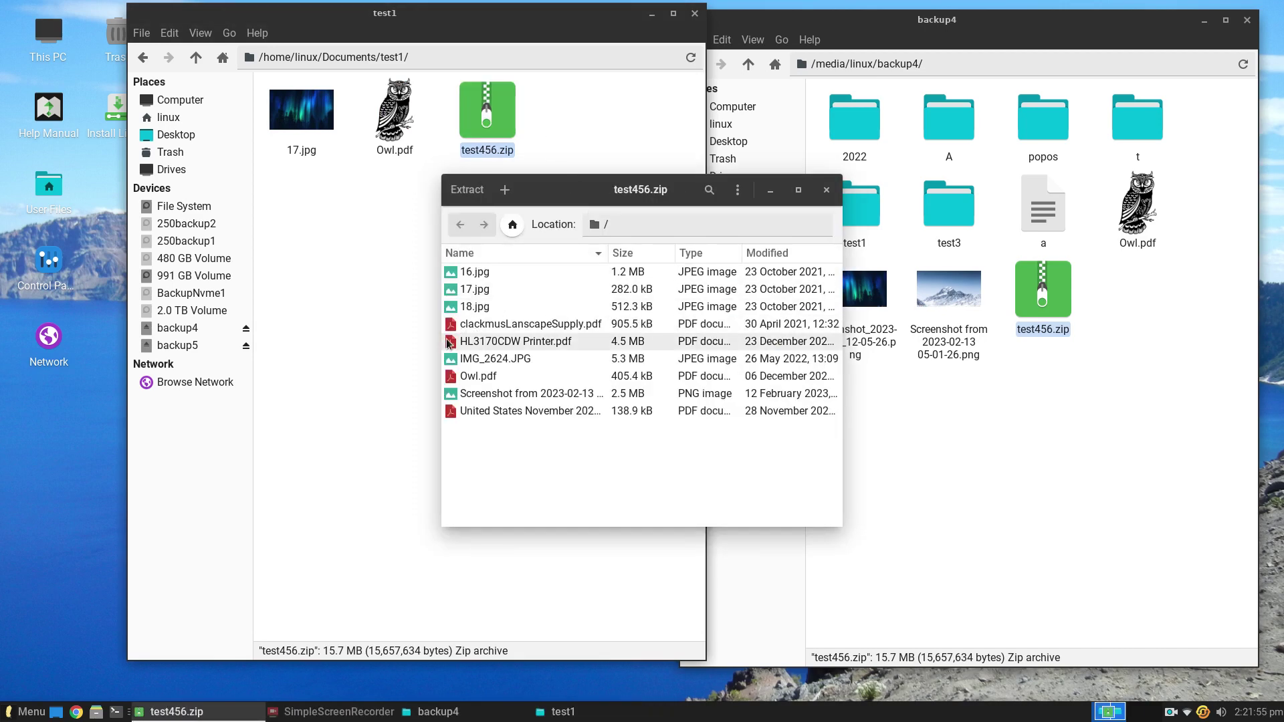
{"action": "left_click_drag", "start_coordinate": [446, 346], "coordinate": [401, 322]}
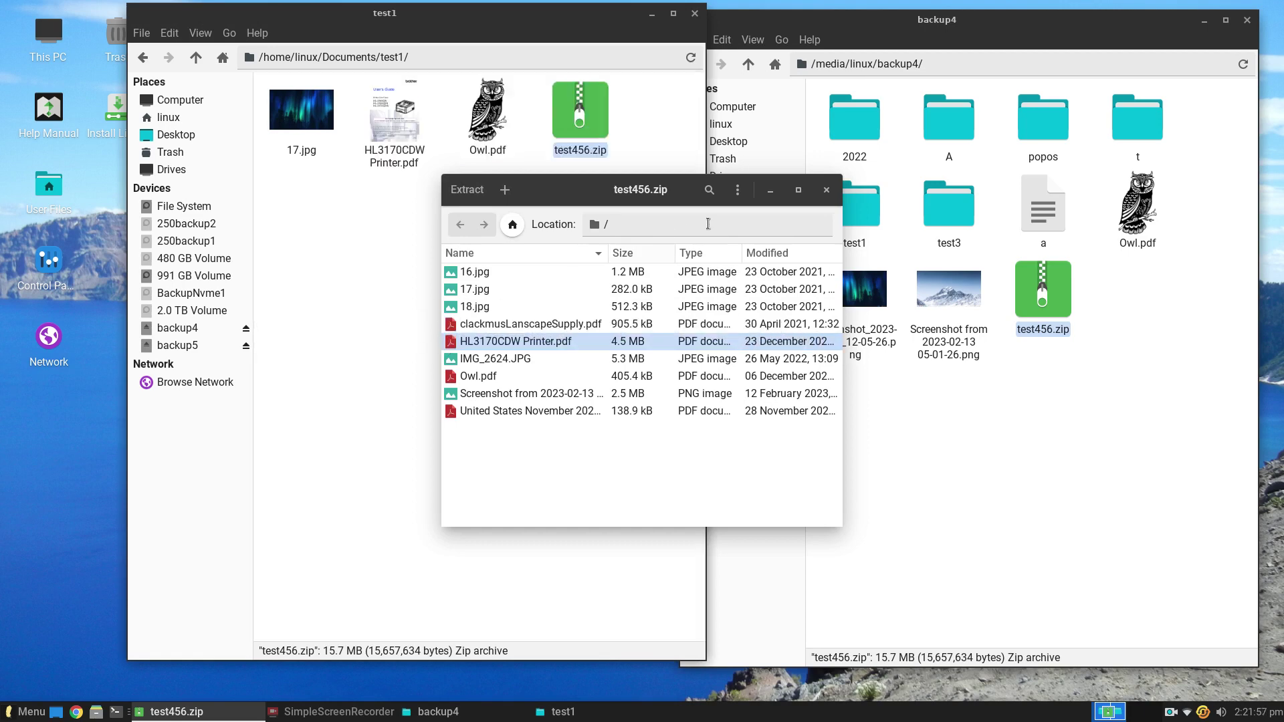
{"action": "left_click", "coordinate": [825, 192]}
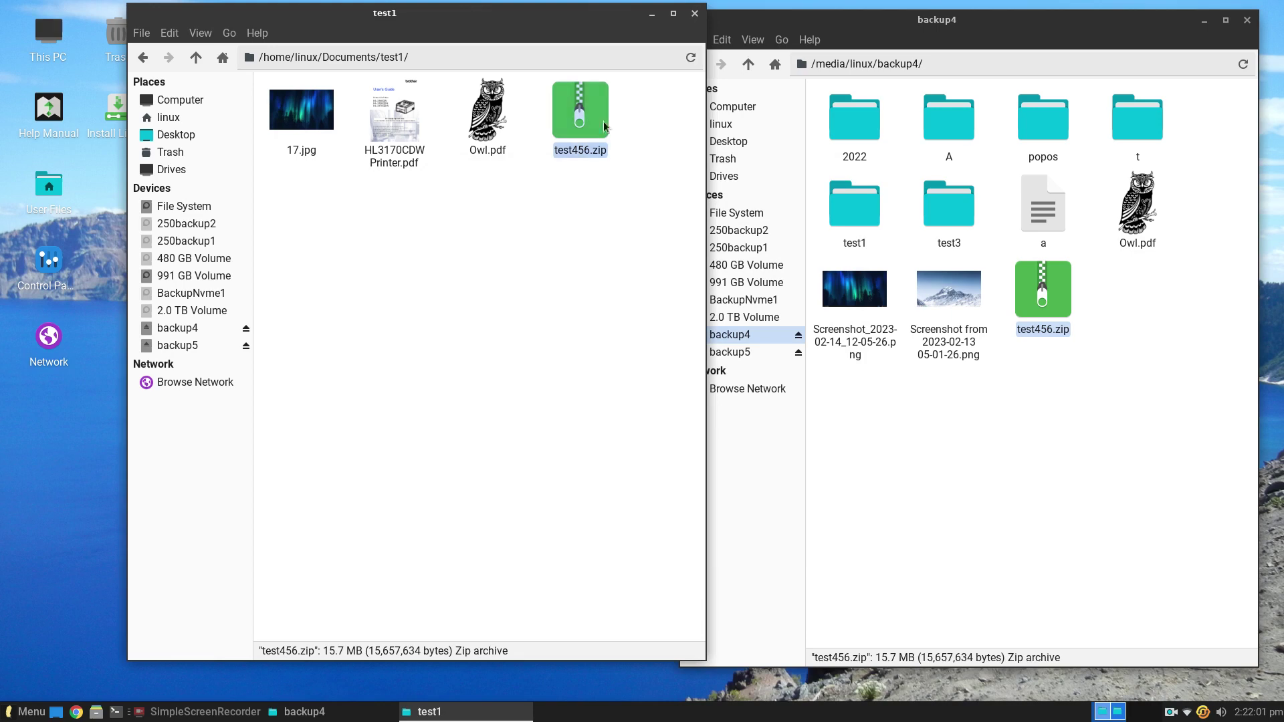
Step: Open the Trash and empty it permanently
{"action": "left_click", "coordinate": [183, 151]}
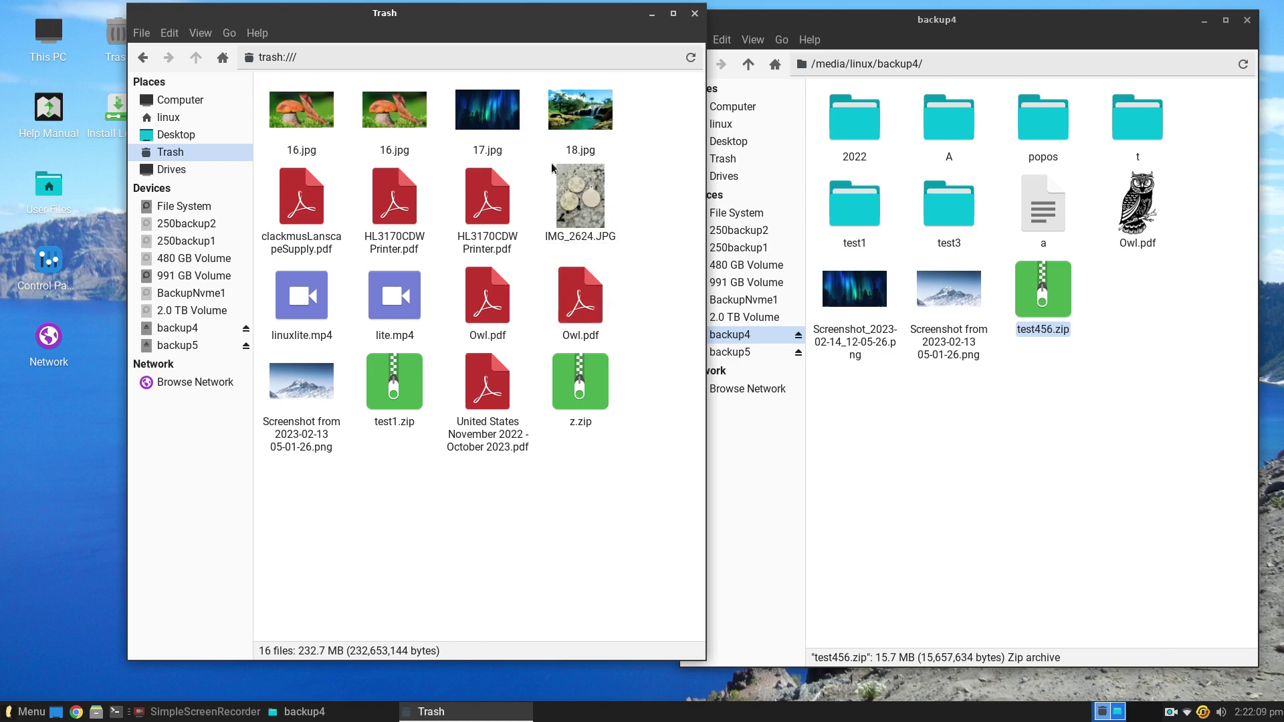
{"action": "right_click", "coordinate": [435, 501]}
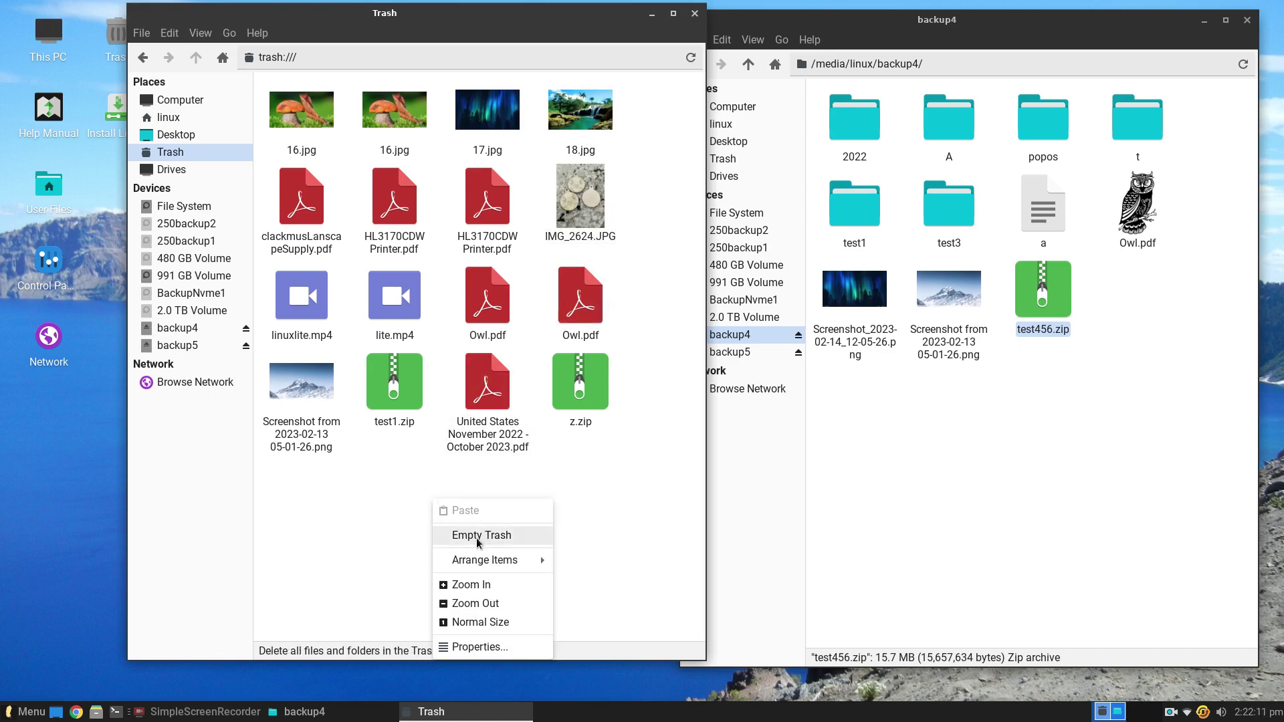
{"action": "left_click", "coordinate": [369, 521]}
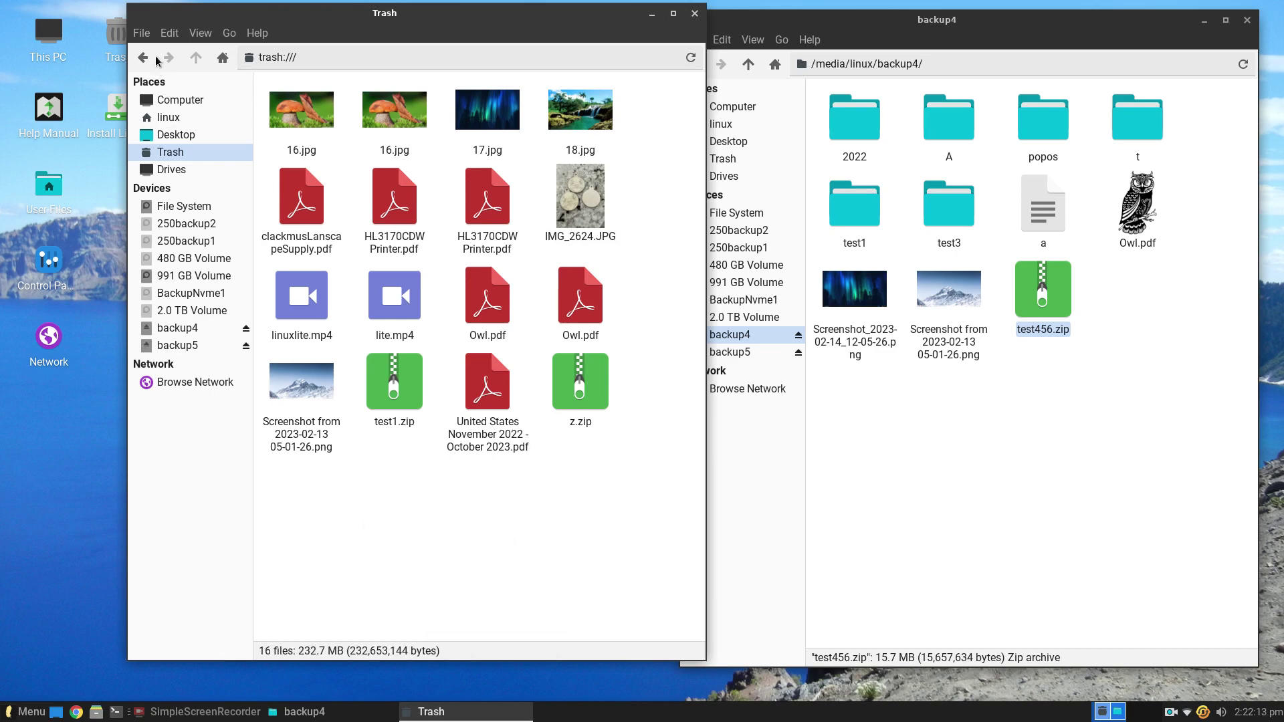
{"action": "left_click", "coordinate": [156, 34]}
{"action": "mouse_move", "coordinate": [144, 33]}
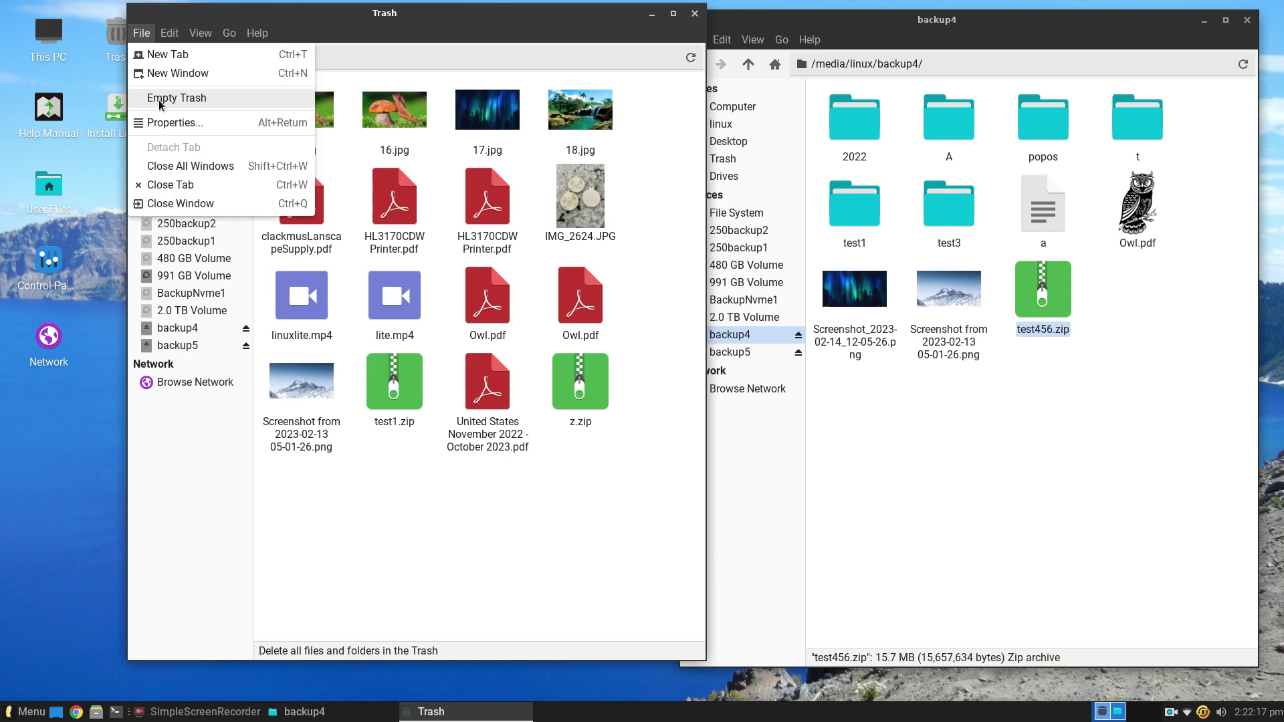
{"action": "left_click", "coordinate": [379, 495]}
{"action": "right_click", "coordinate": [378, 498]}
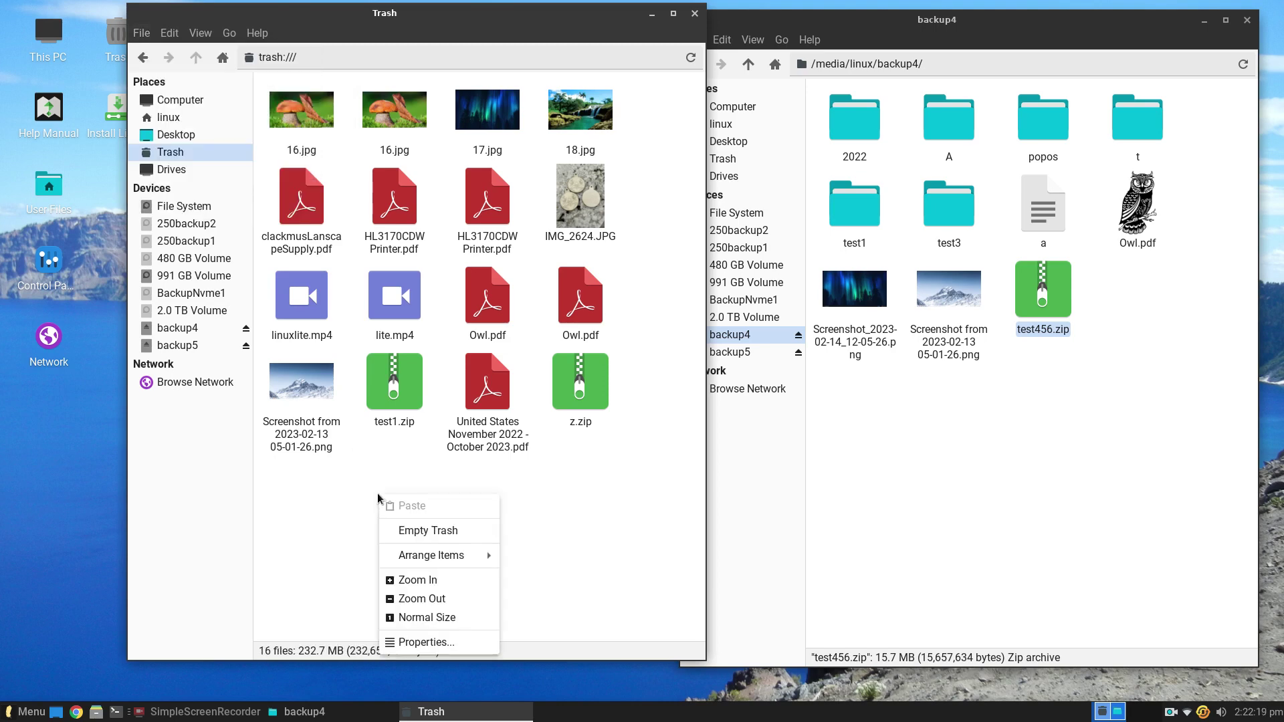
{"action": "left_click", "coordinate": [410, 532]}
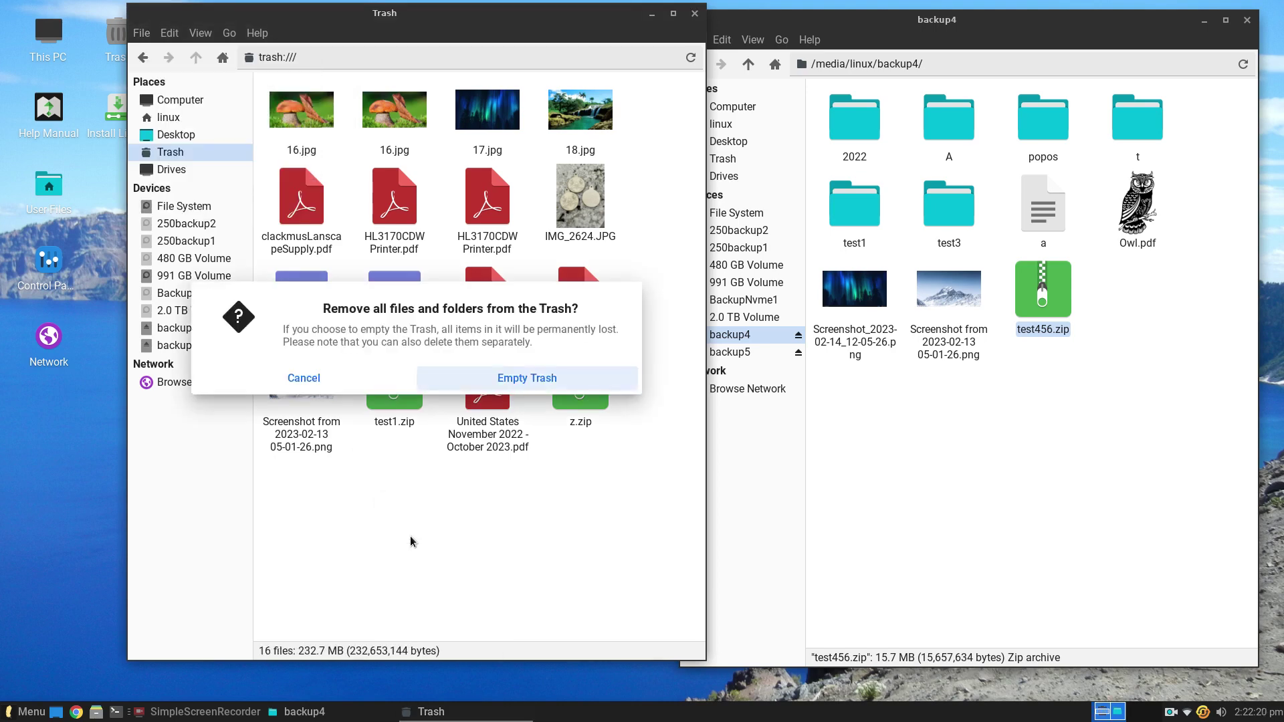
{"action": "left_click", "coordinate": [552, 377]}
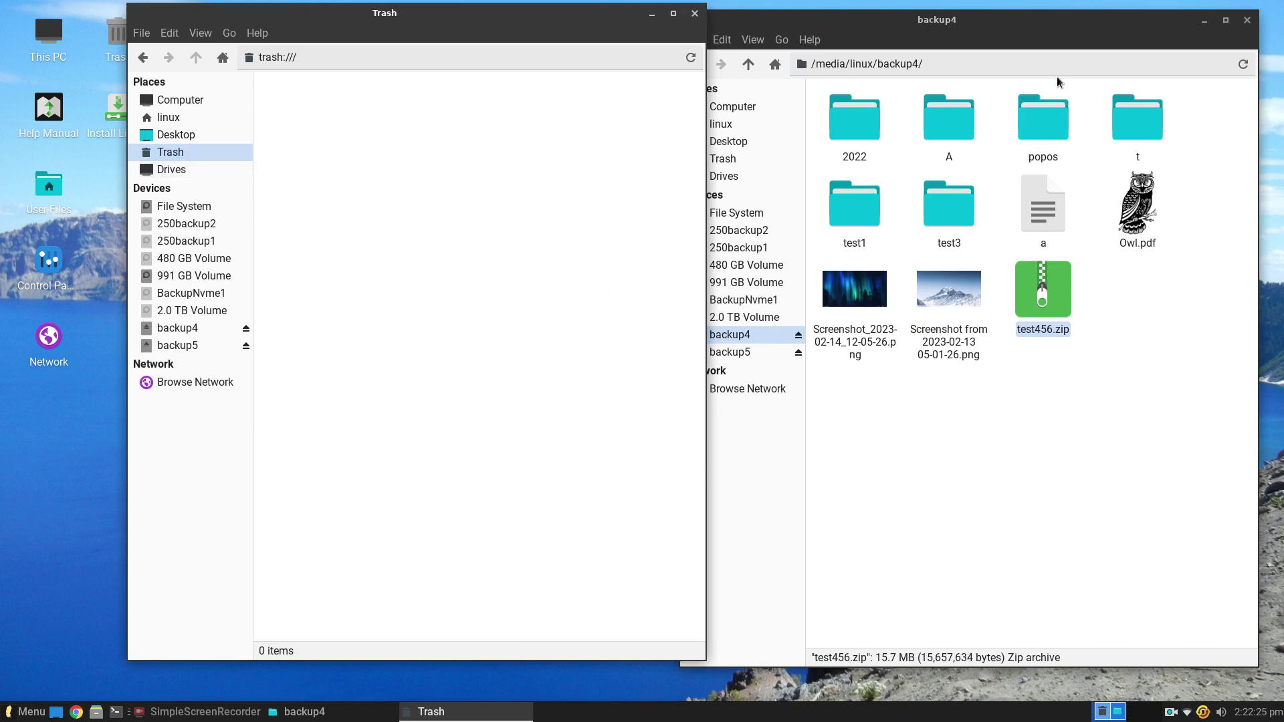
Step: Switch the backup4 window to Documents, move United States November 2022 - October 2023.pdf to the trash, and close the Trash window
{"action": "left_click_drag", "start_coordinate": [989, 24], "coordinate": [1014, 20]}
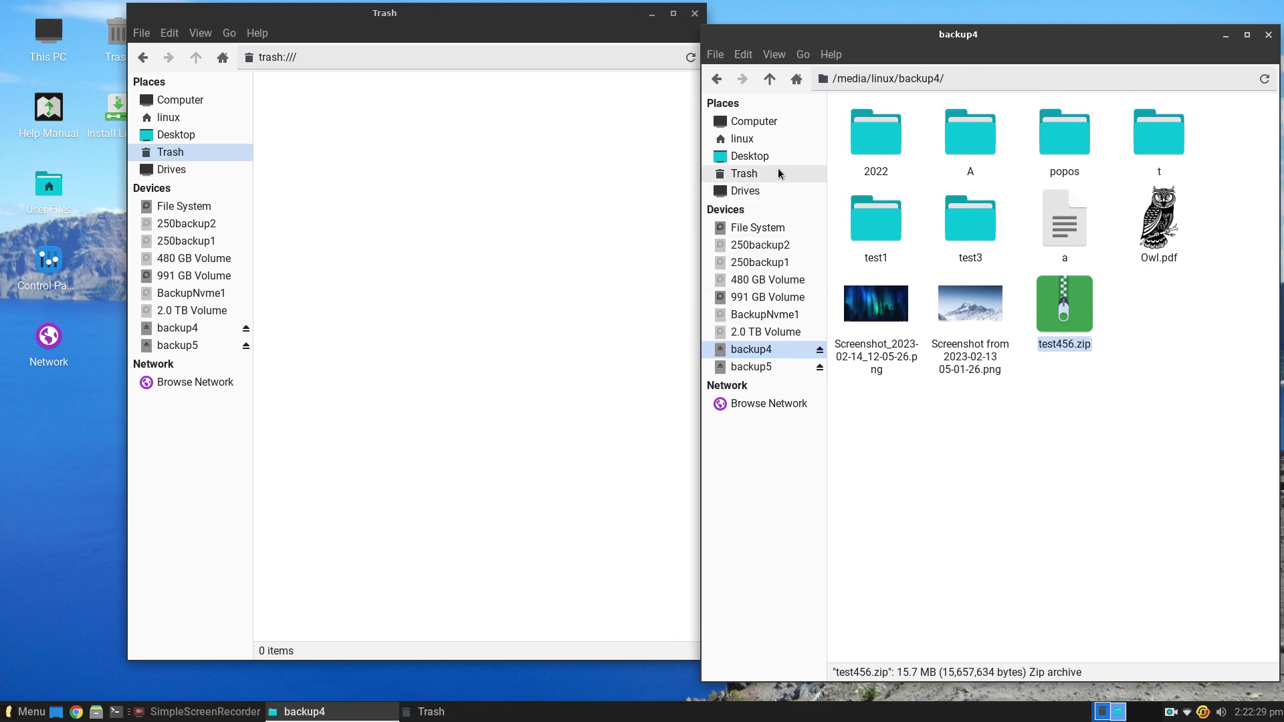
{"action": "left_click", "coordinate": [777, 139]}
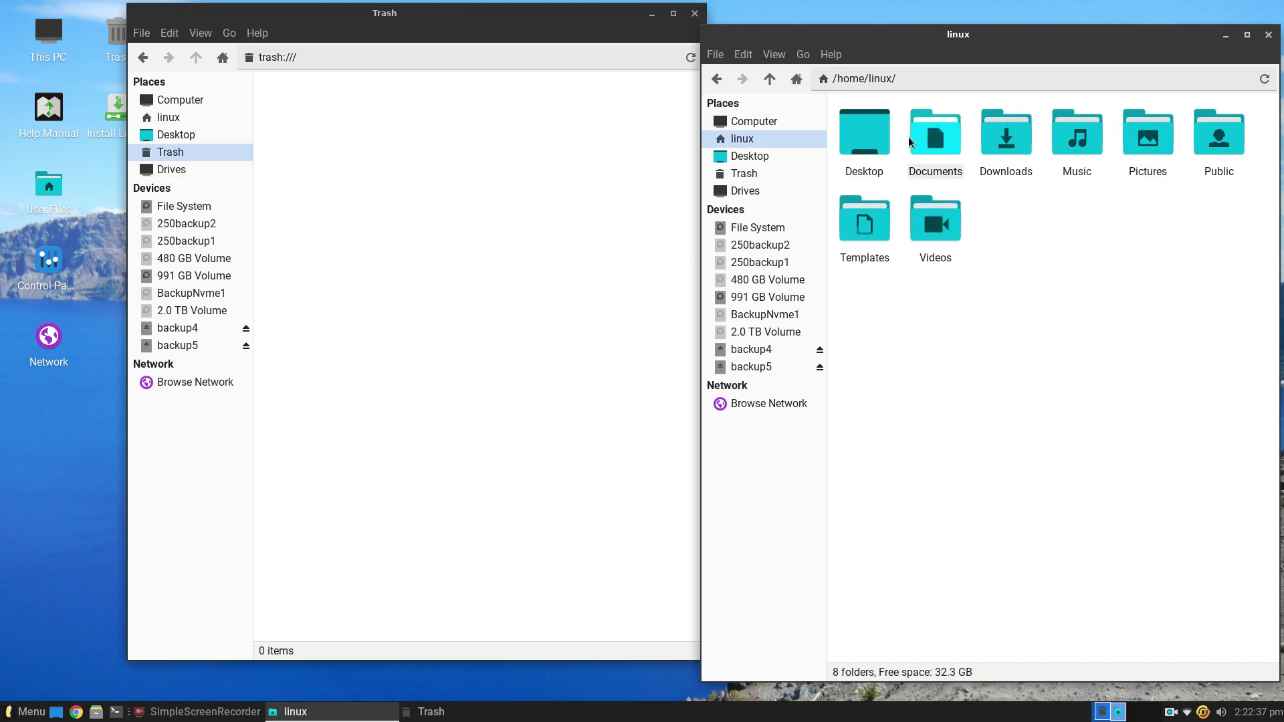
{"action": "double_click", "coordinate": [1017, 136]}
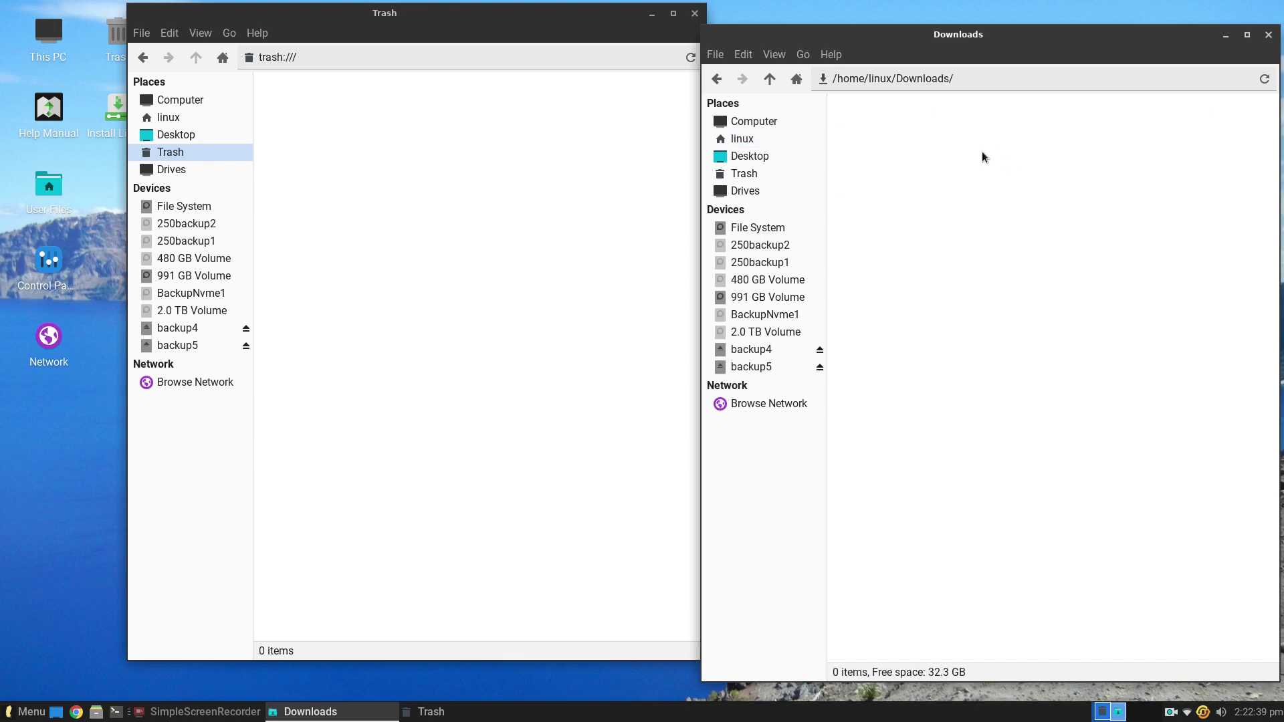
{"action": "left_click", "coordinate": [769, 79]}
{"action": "double_click", "coordinate": [946, 139]}
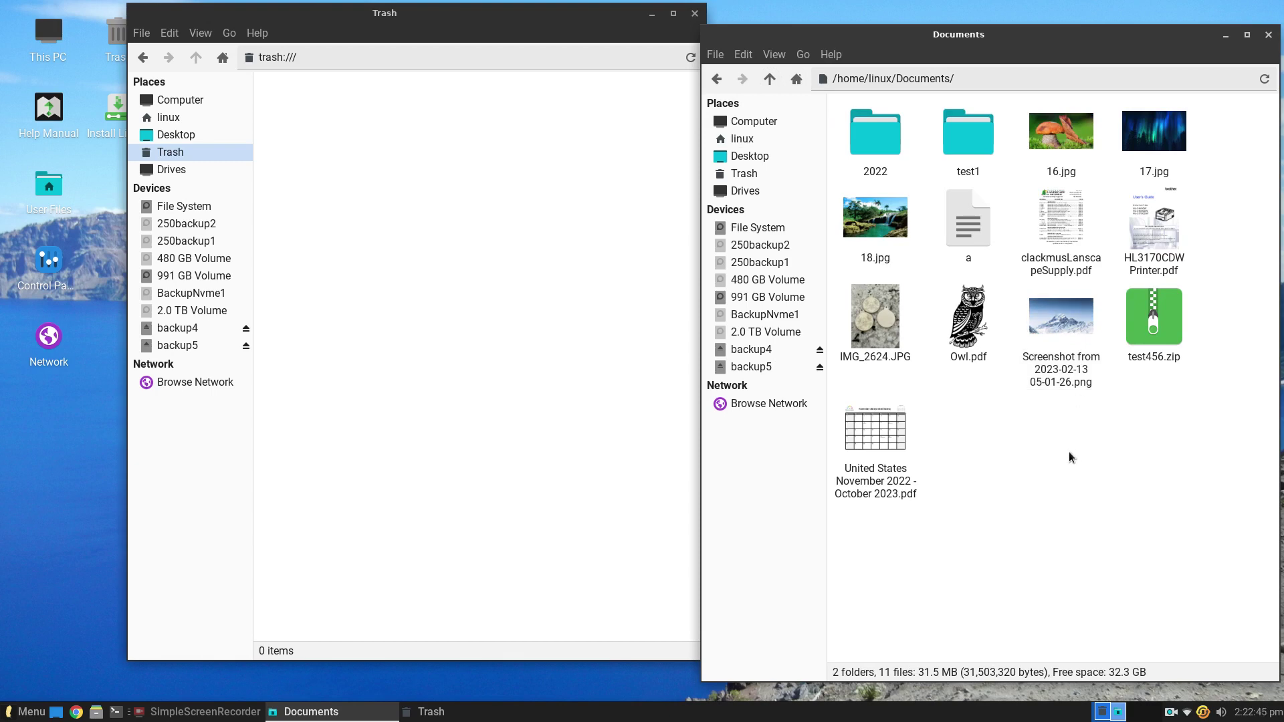
{"action": "left_click", "coordinate": [887, 431]}
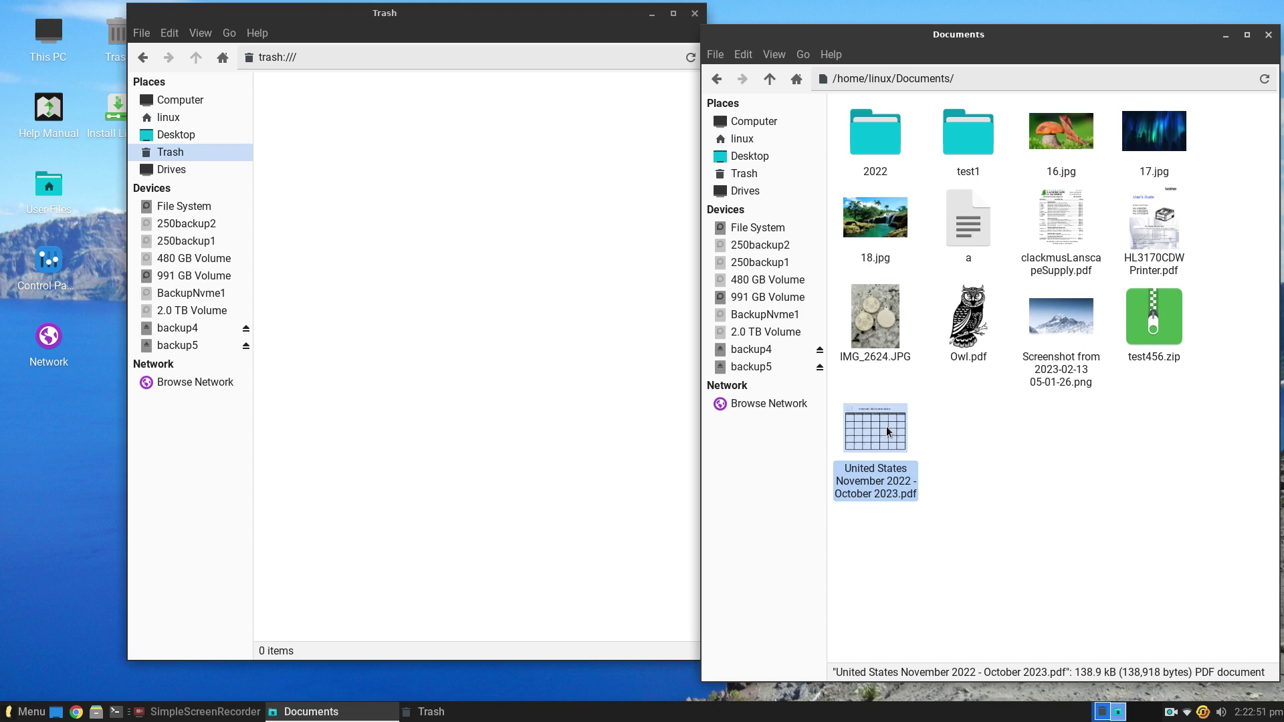
{"action": "key", "text": "Delete"}
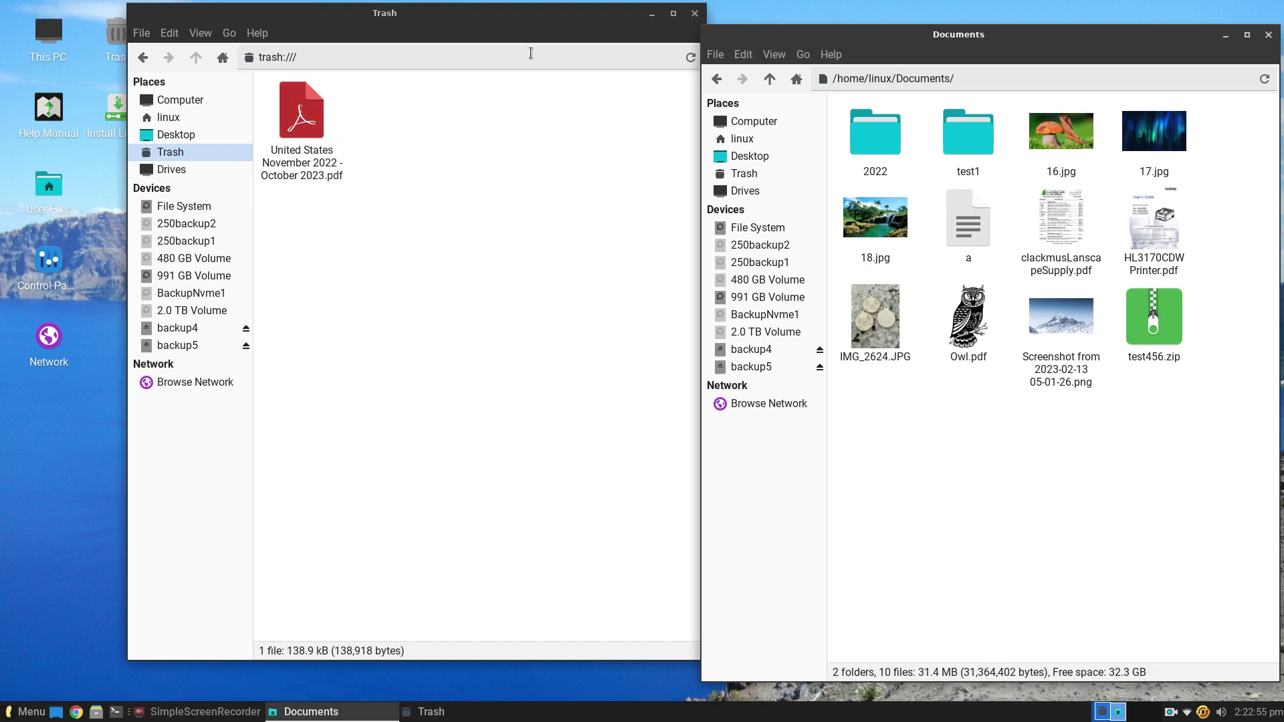
{"action": "left_click_drag", "start_coordinate": [524, 25], "coordinate": [479, 27]}
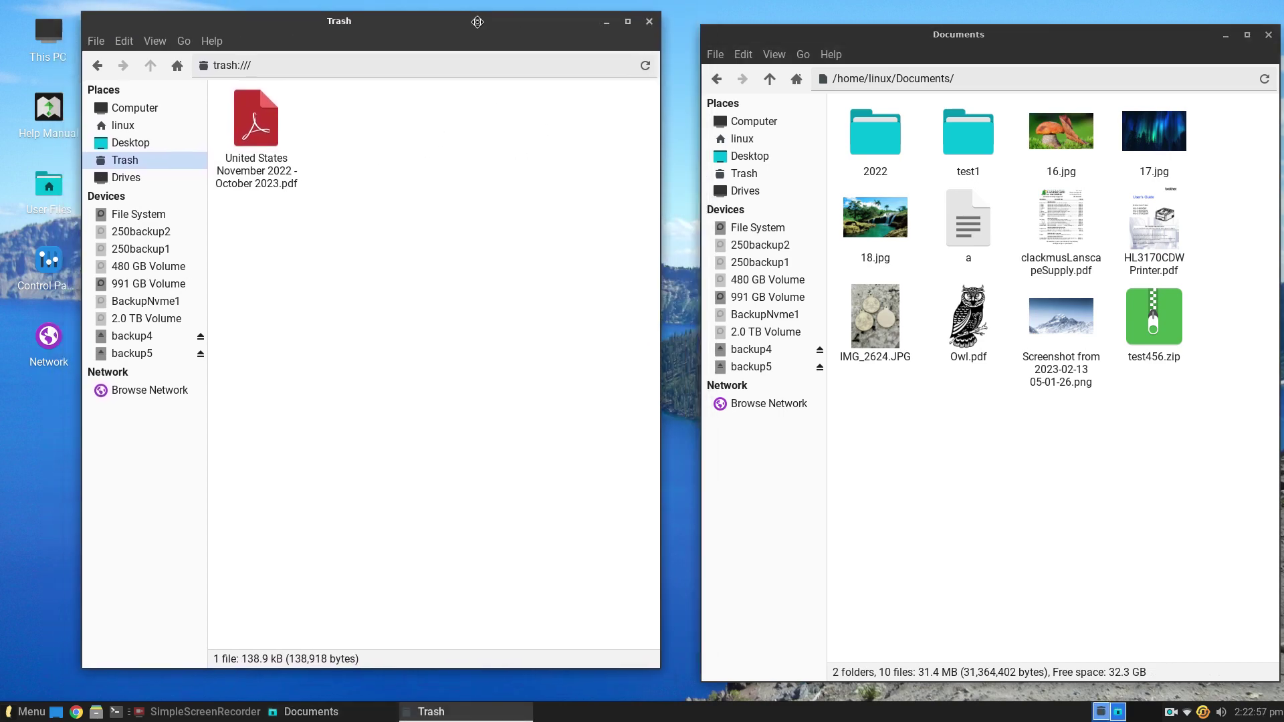
{"action": "left_click", "coordinate": [648, 21]}
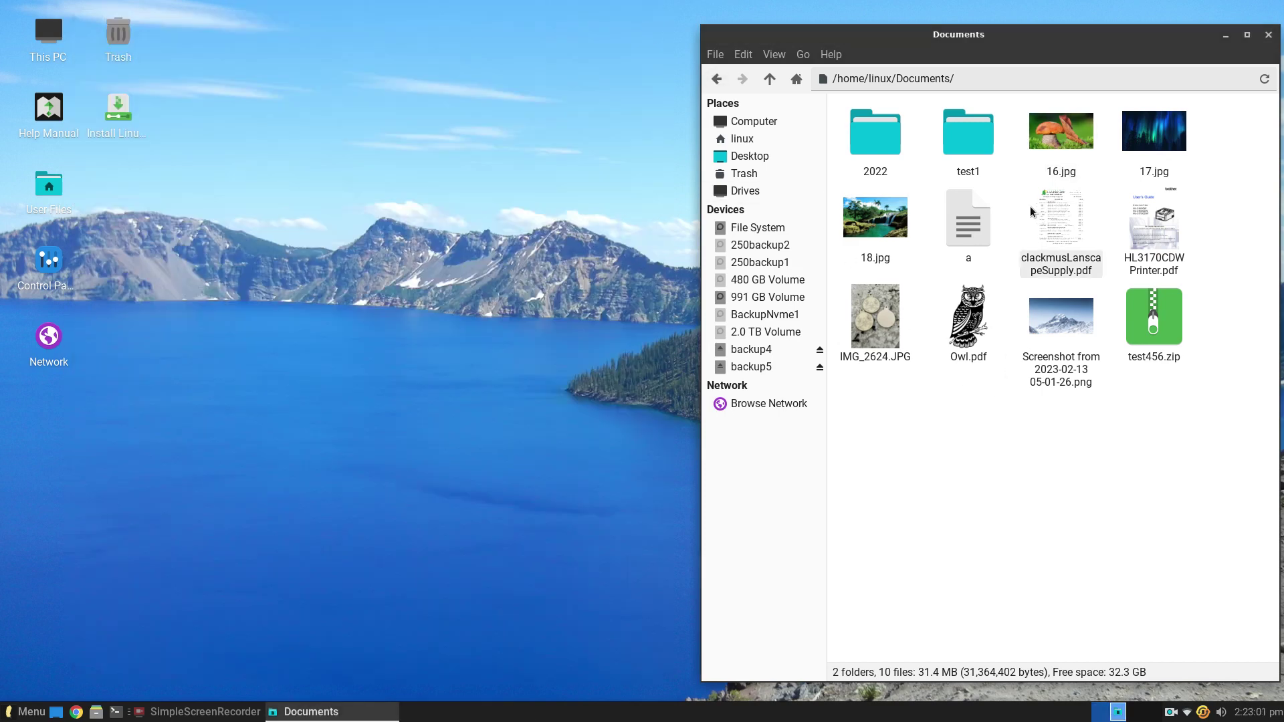
Step: Show the Trash contents in the Documents window
{"action": "left_click", "coordinate": [749, 175]}
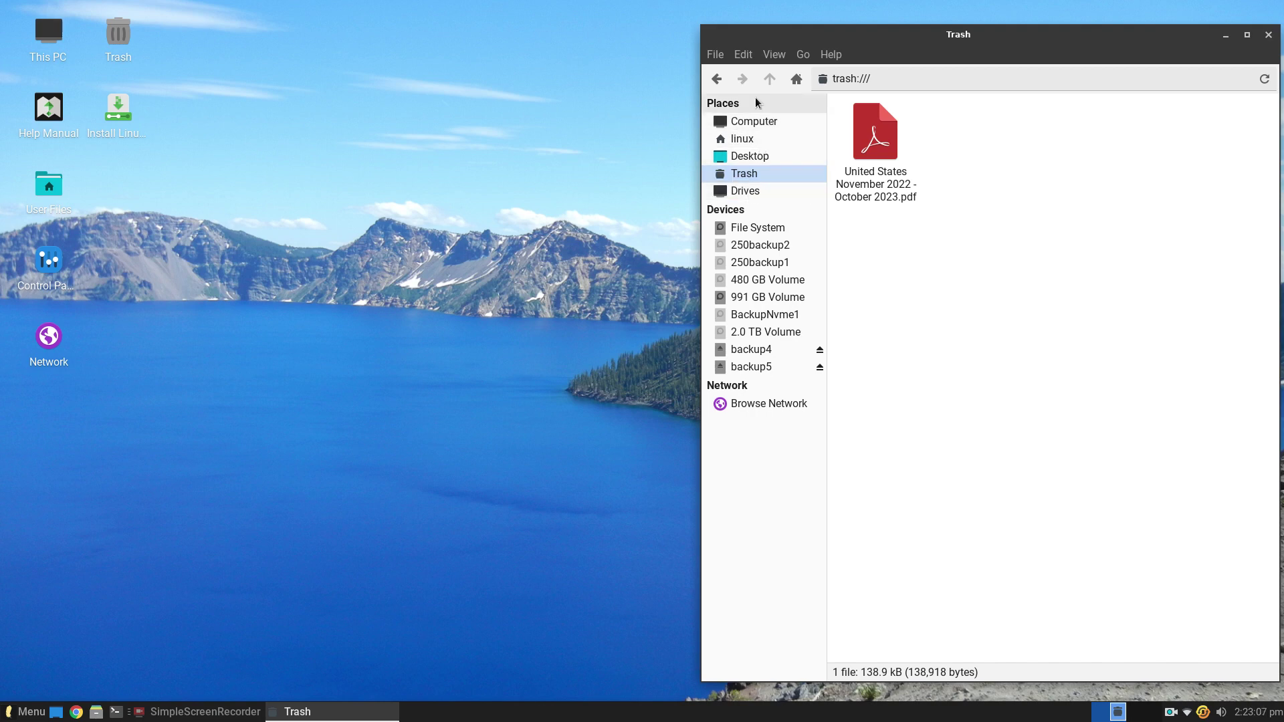
{"action": "left_click", "coordinate": [715, 54]}
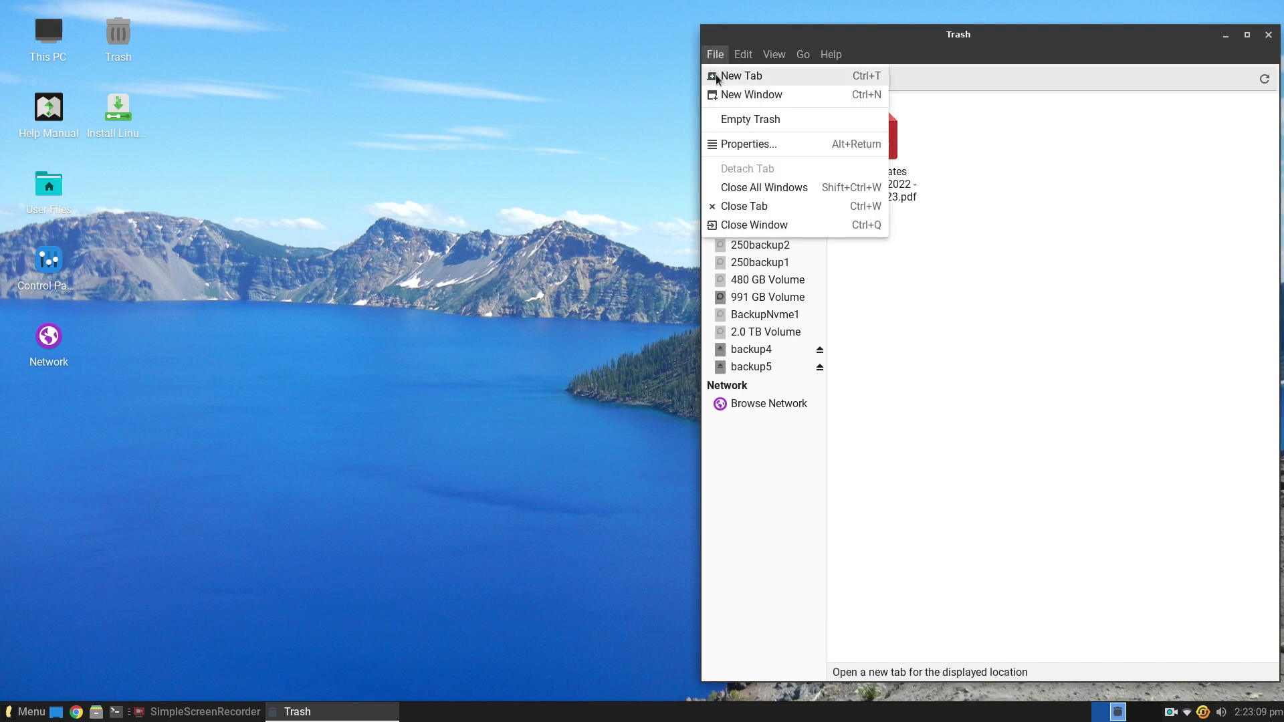
{"action": "left_click", "coordinate": [717, 78]}
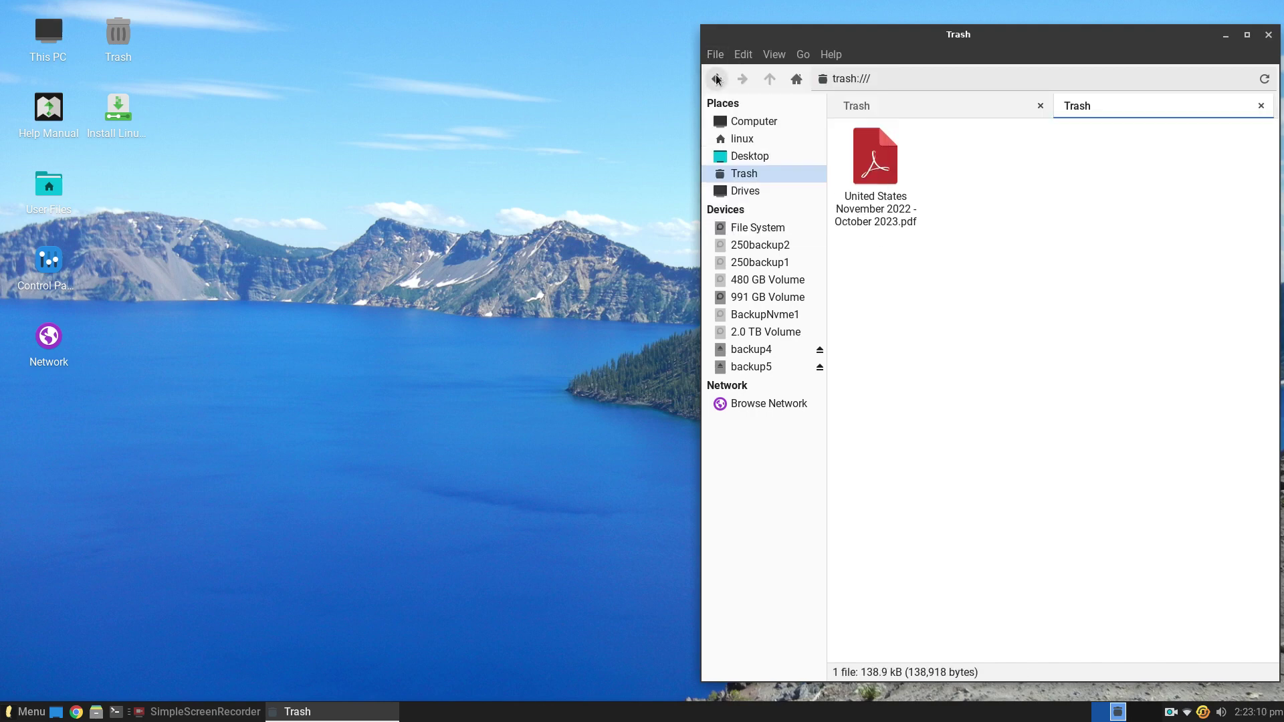
{"action": "left_click", "coordinate": [1261, 106]}
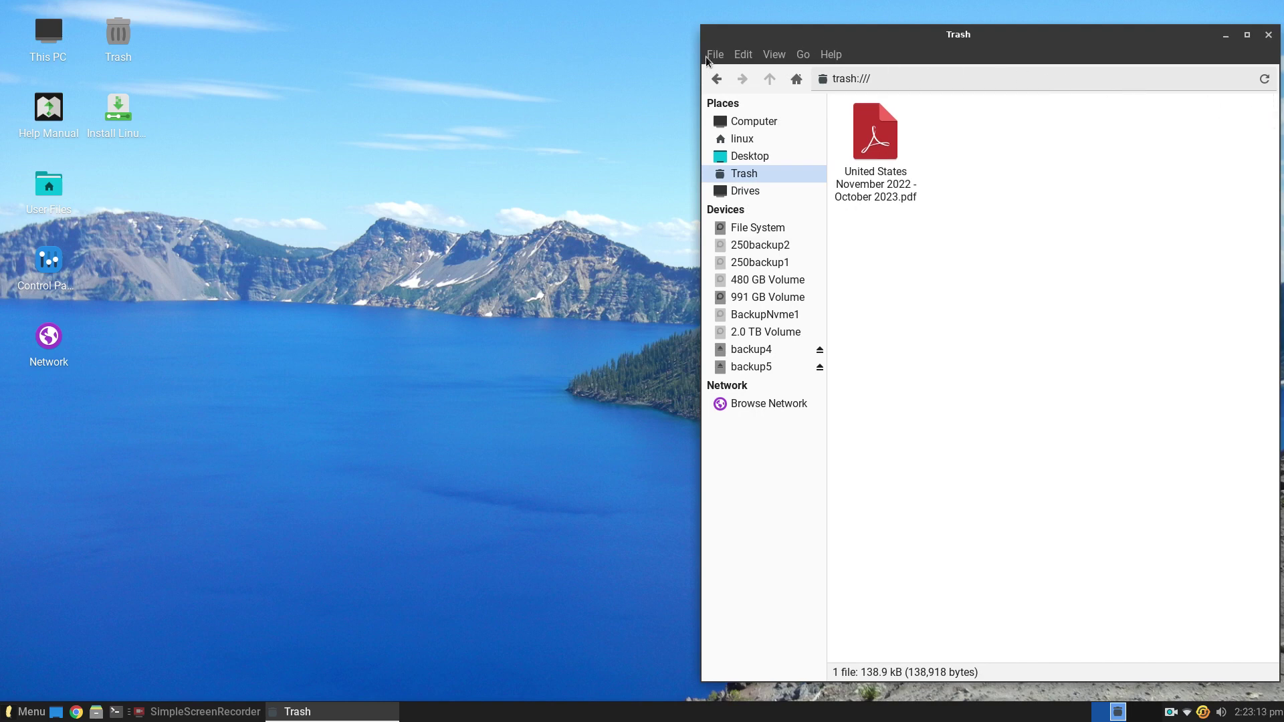
Step: Open the Trash in a second file manager window and return the original window to Documents
{"action": "left_click", "coordinate": [714, 55]}
{"action": "left_click", "coordinate": [704, 94]}
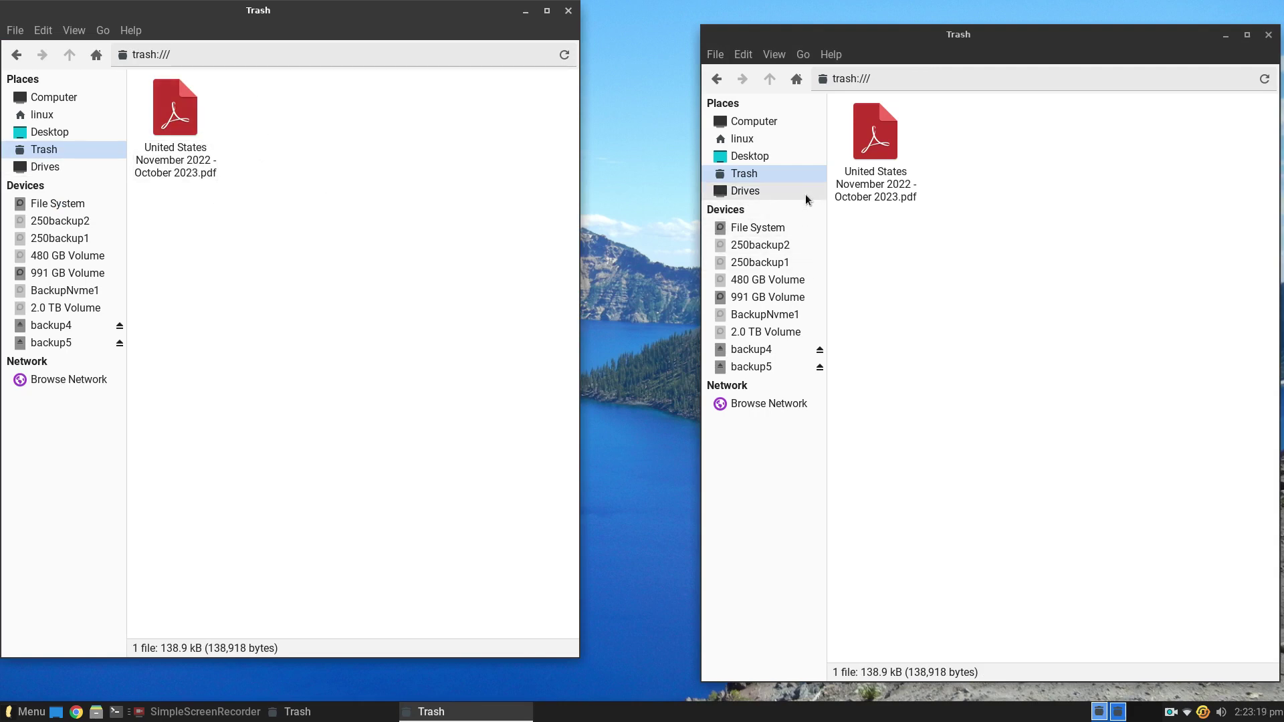
{"action": "left_click", "coordinate": [717, 79]}
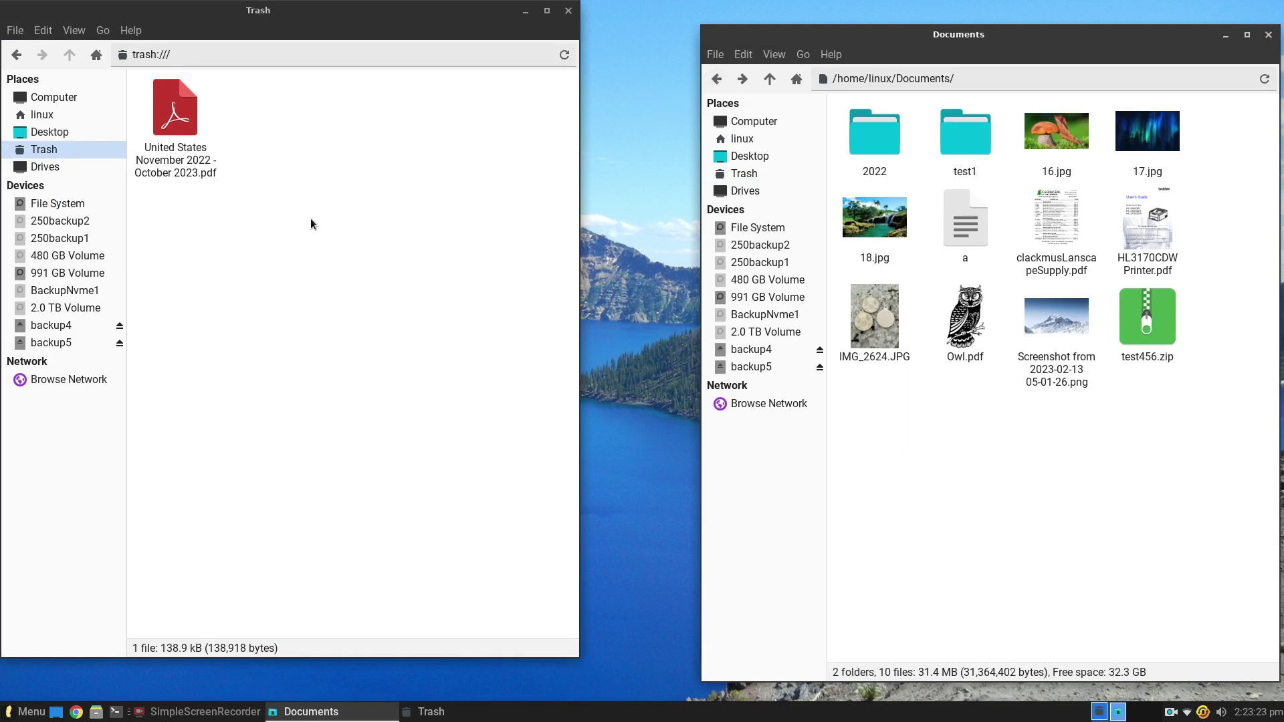
Step: Restore United States November 2022 - October 2023.pdf from the Trash to its original location
{"action": "left_click", "coordinate": [184, 137]}
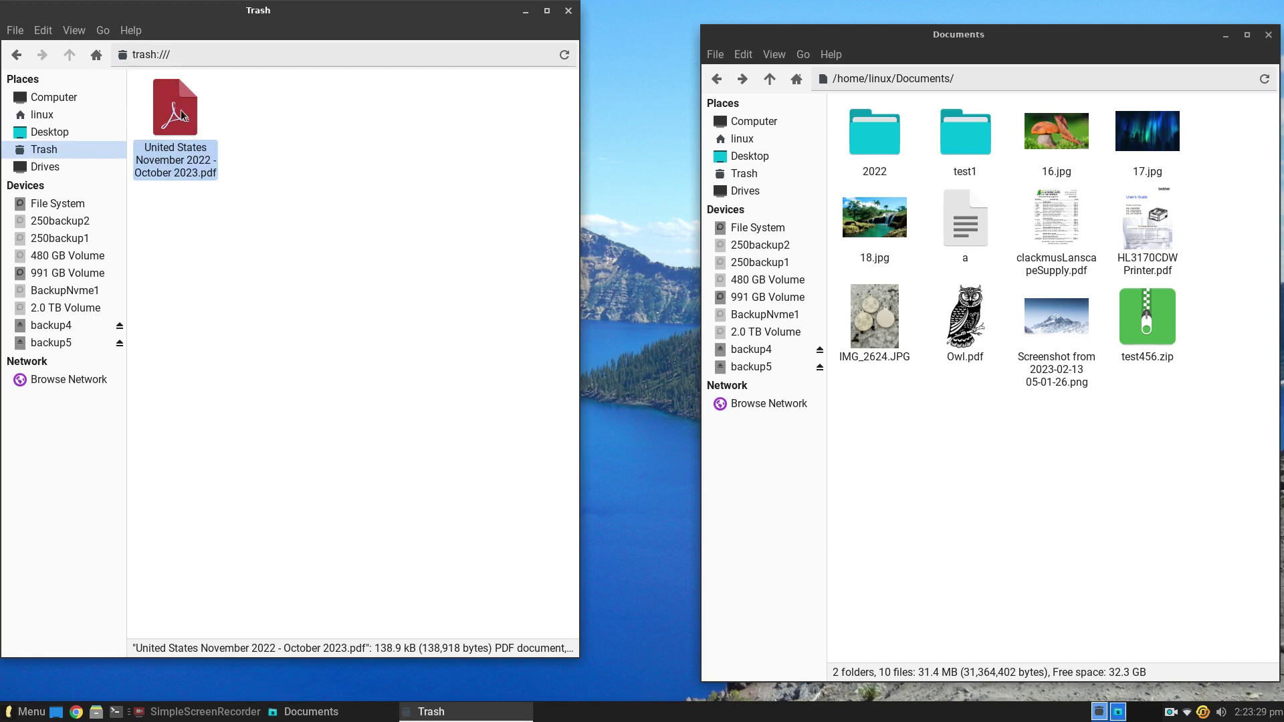
{"action": "right_click", "coordinate": [182, 112]}
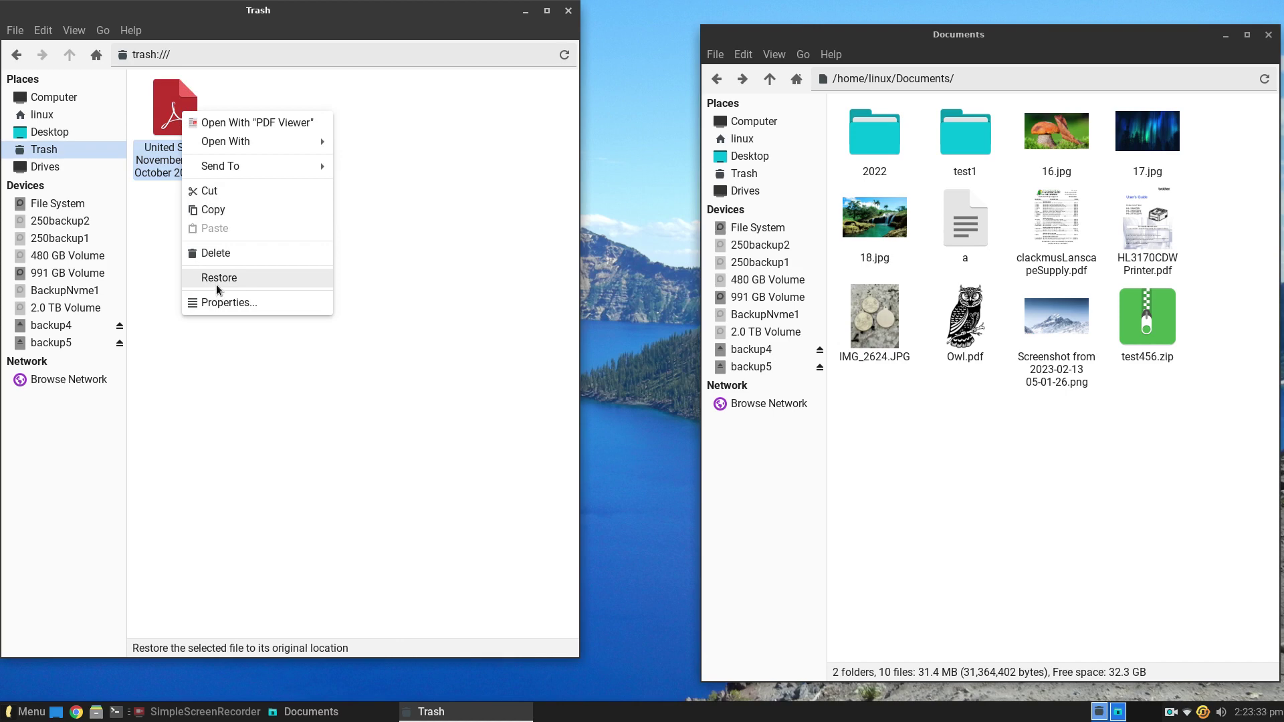
{"action": "left_click", "coordinate": [216, 284]}
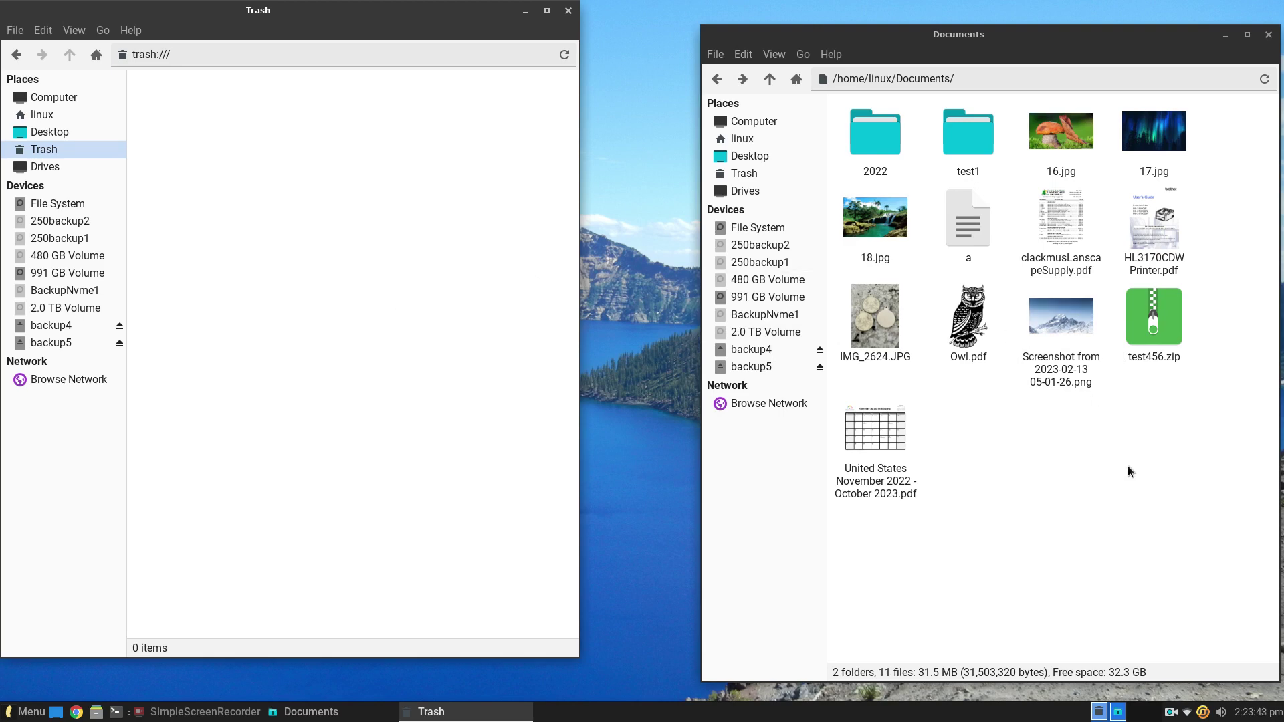
{"action": "left_click", "coordinate": [909, 436]}
{"action": "left_click", "coordinate": [896, 433]}
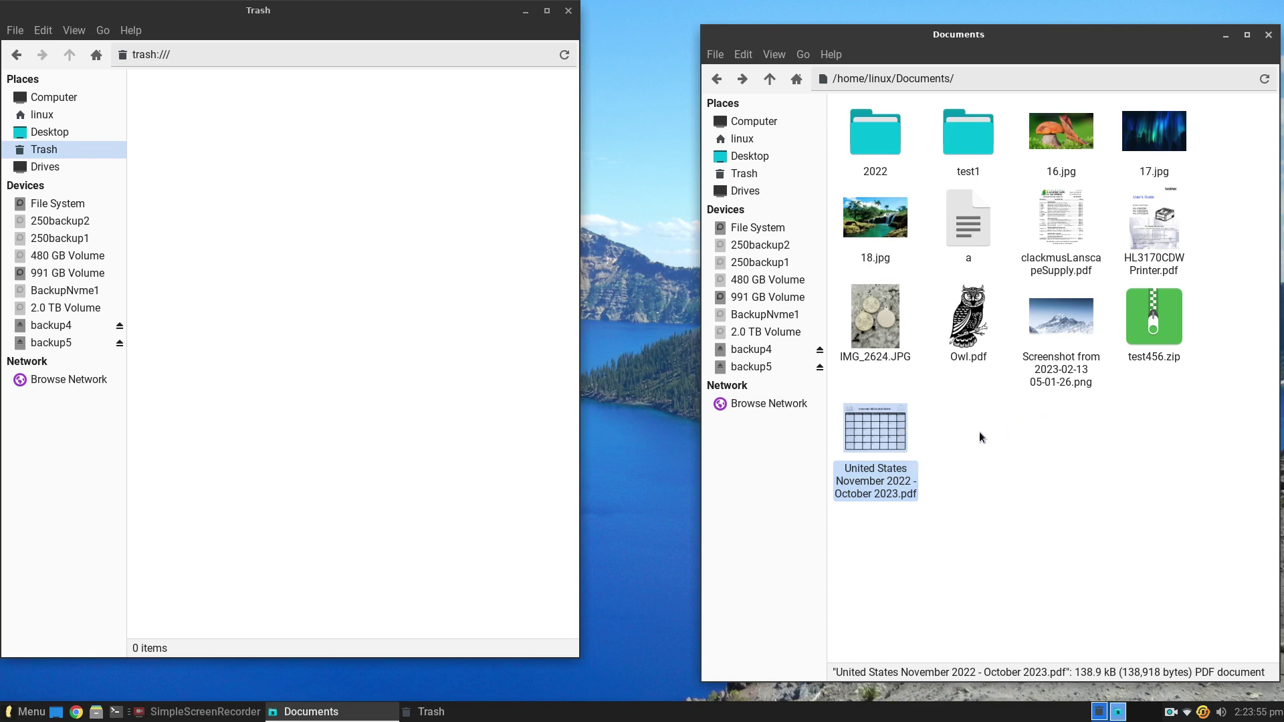
{"action": "right_click", "coordinate": [883, 431]}
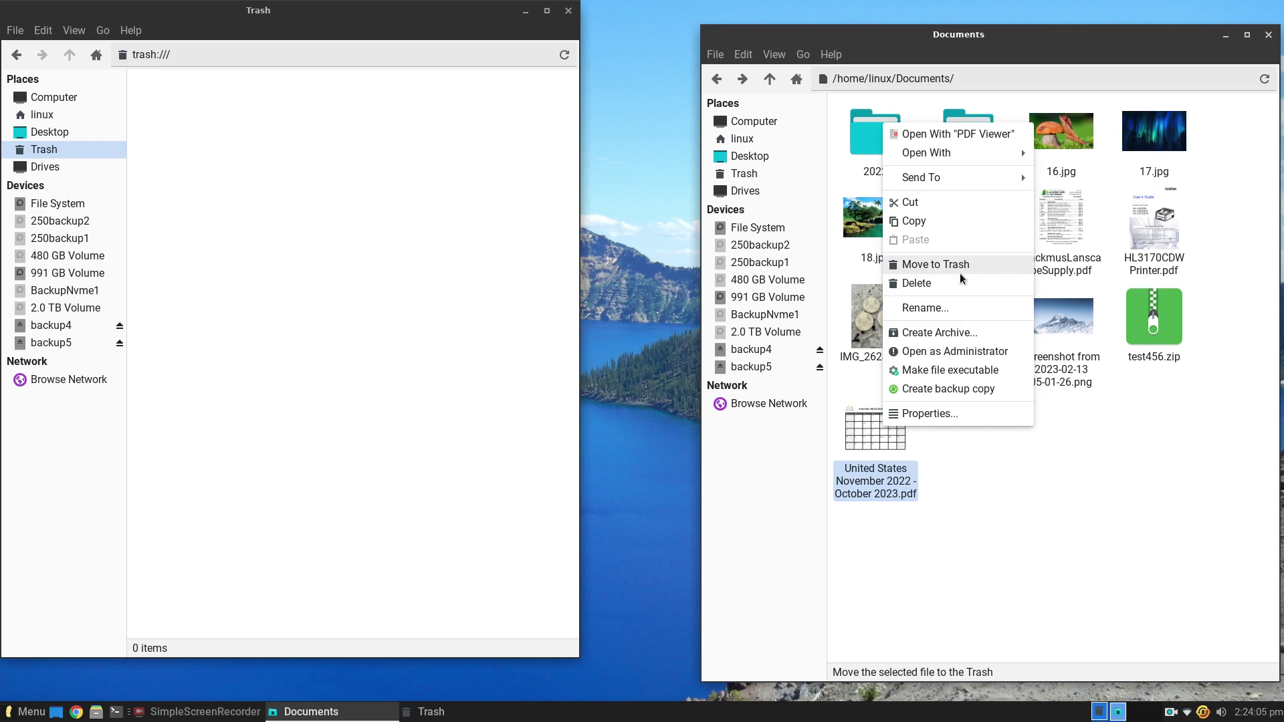
{"action": "left_click", "coordinate": [1039, 502]}
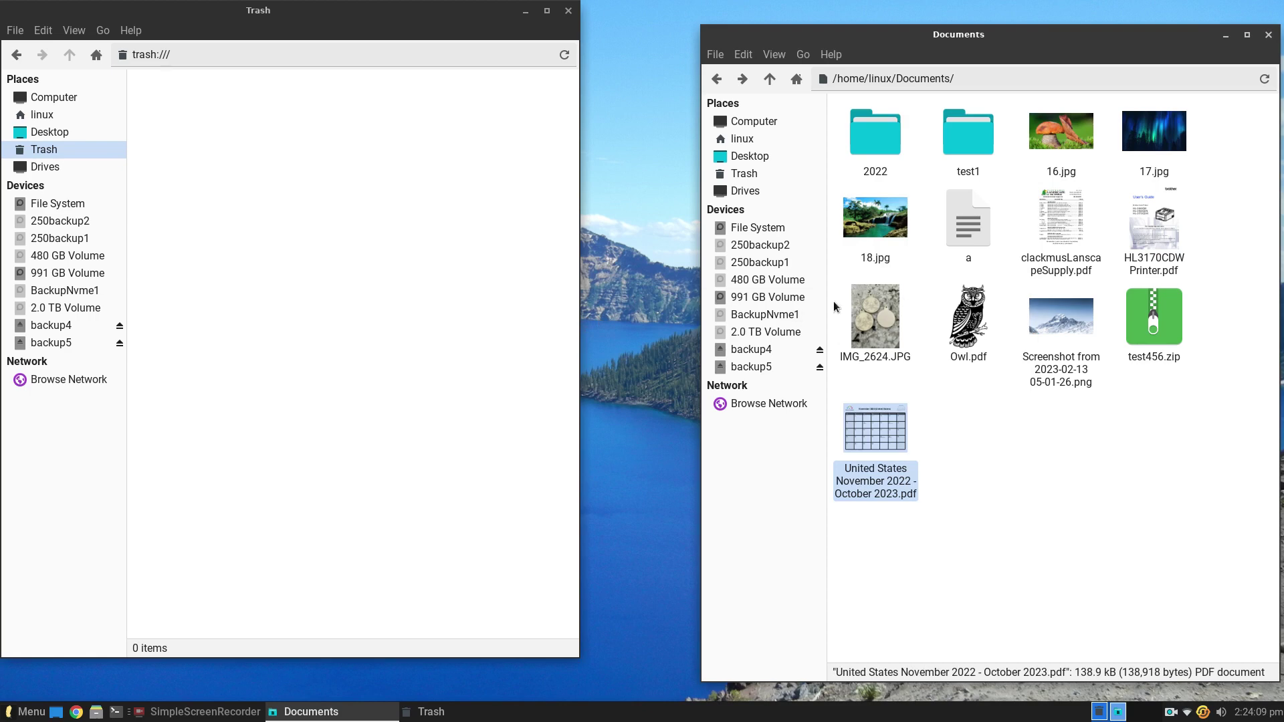
Step: Browse the 991 GB Volume down to home/t/Downloads in the Documents window
{"action": "left_click", "coordinate": [781, 297]}
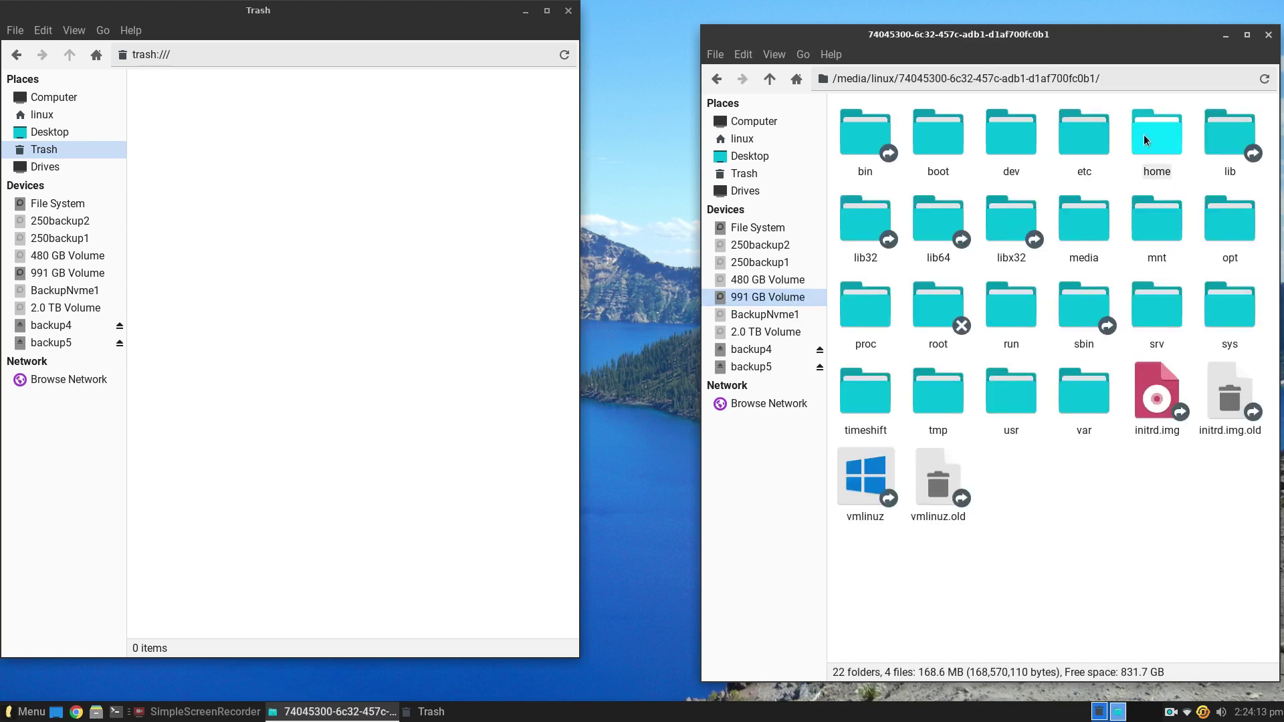
{"action": "double_click", "coordinate": [1143, 135]}
{"action": "double_click", "coordinate": [1014, 140]}
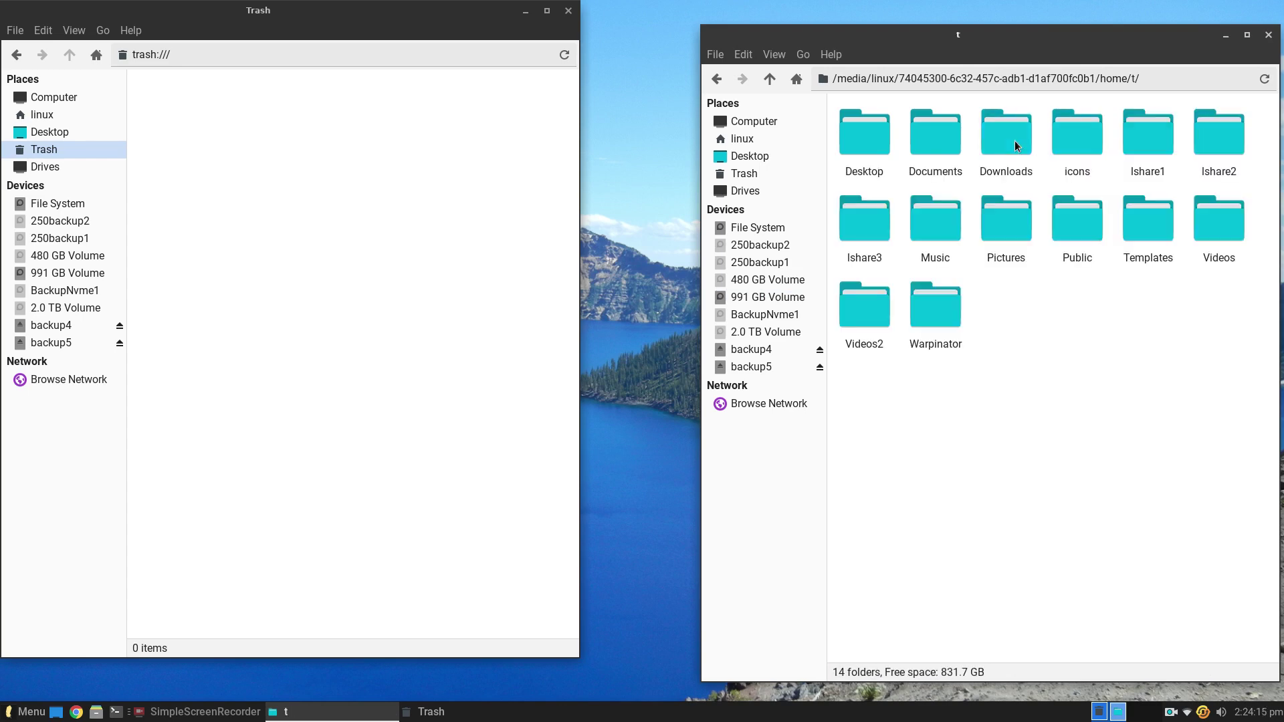
{"action": "left_click", "coordinate": [1021, 138]}
{"action": "double_click", "coordinate": [1012, 138]}
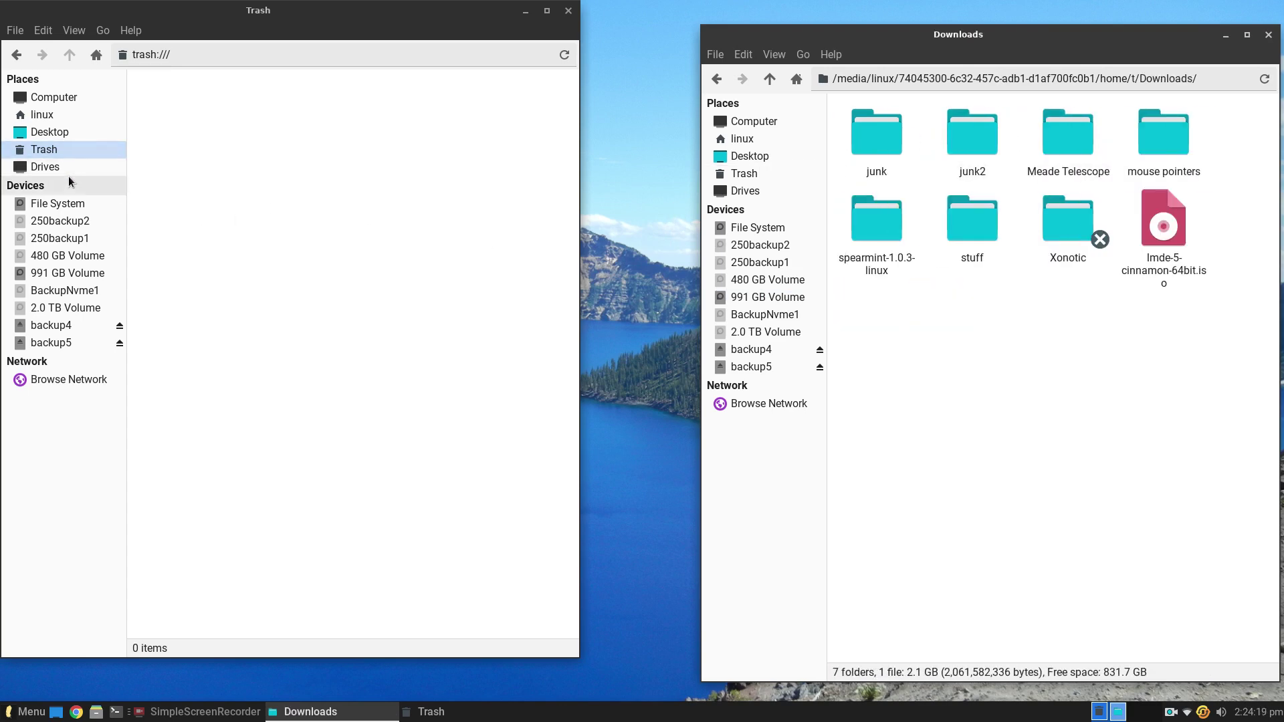
Step: Show /home/linux/Downloads in the Trash window and /home/linux/Documents in the other one, and move Owl.pdf from Documents to Downloads
{"action": "left_click", "coordinate": [38, 115]}
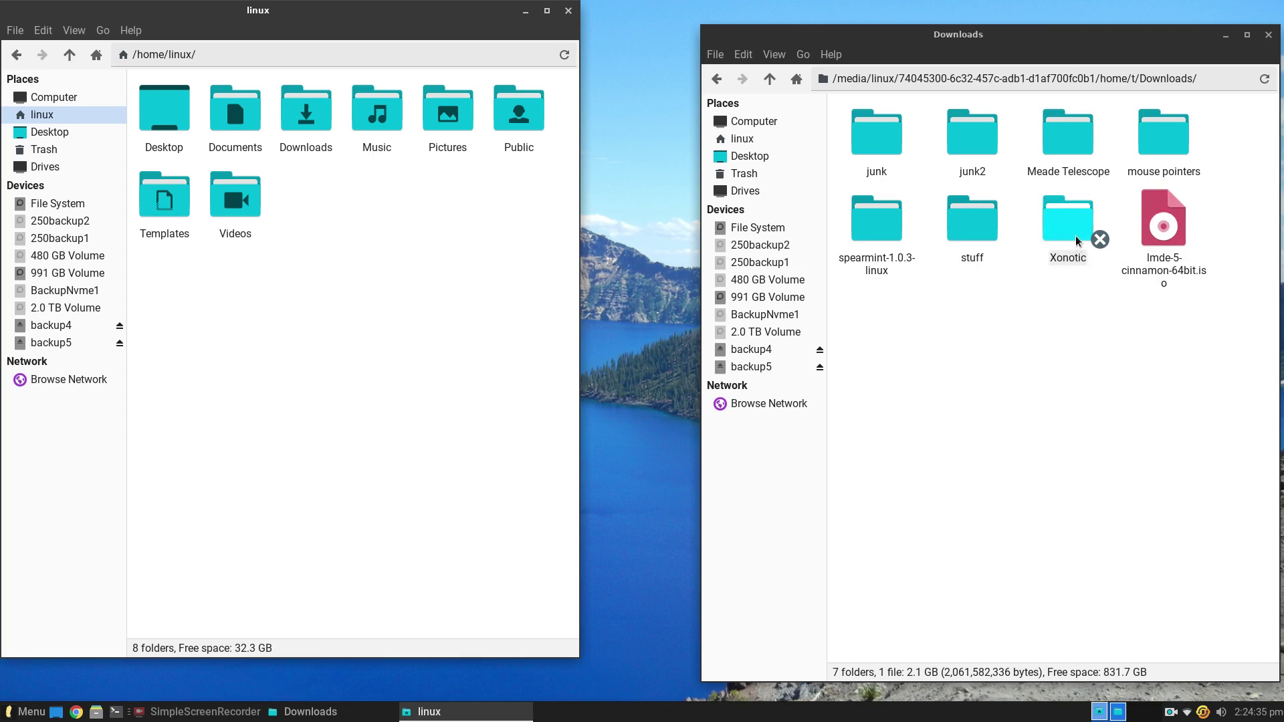
{"action": "left_click", "coordinate": [736, 139]}
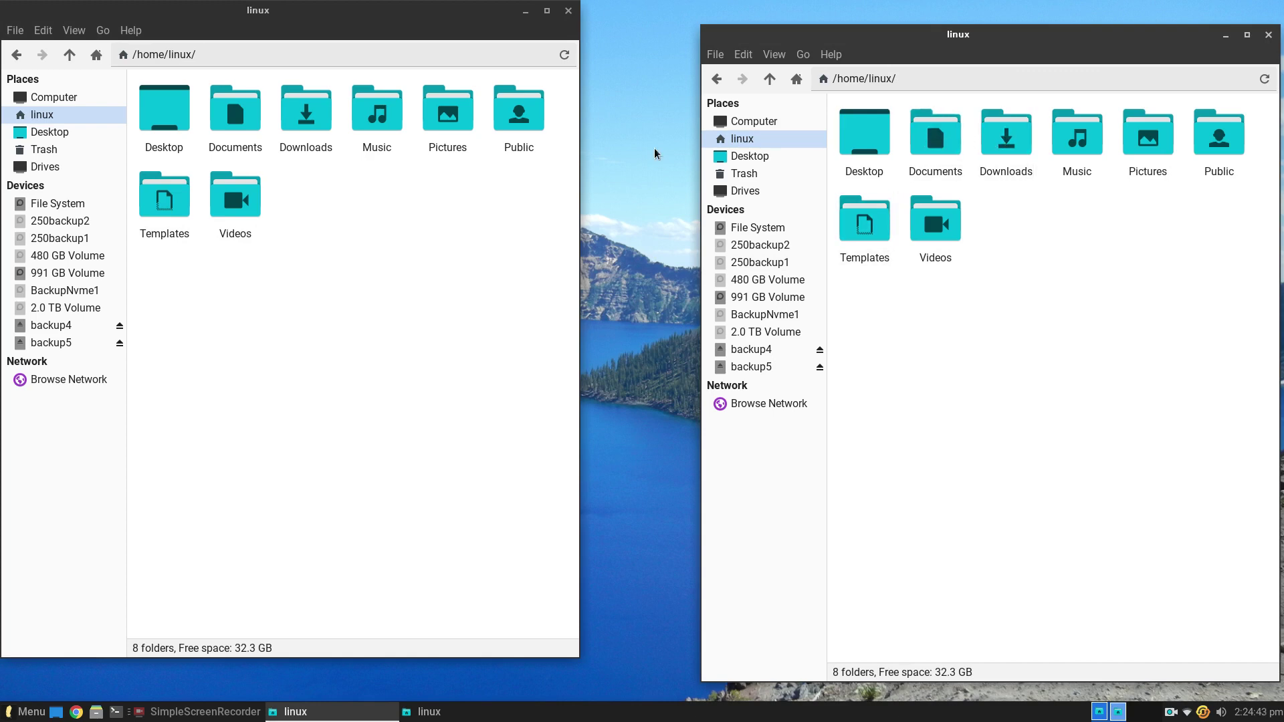
{"action": "left_click", "coordinate": [299, 118]}
{"action": "double_click", "coordinate": [299, 118]}
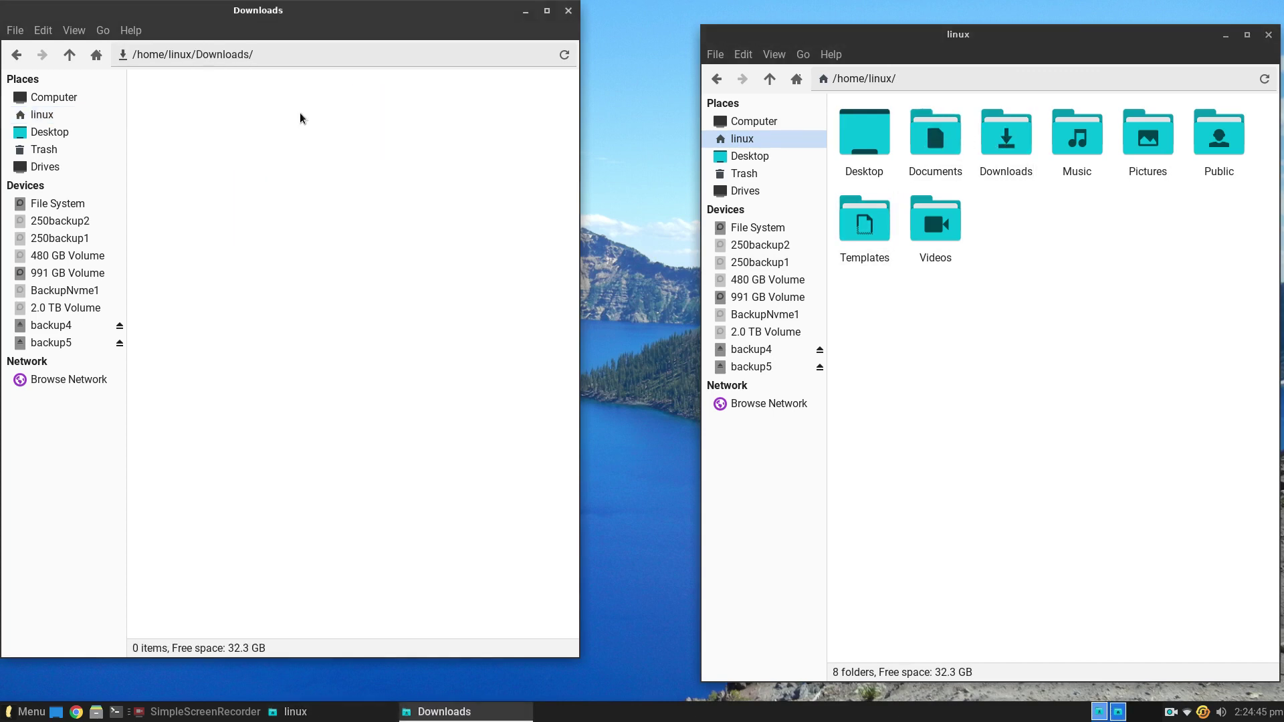
{"action": "double_click", "coordinate": [937, 131]}
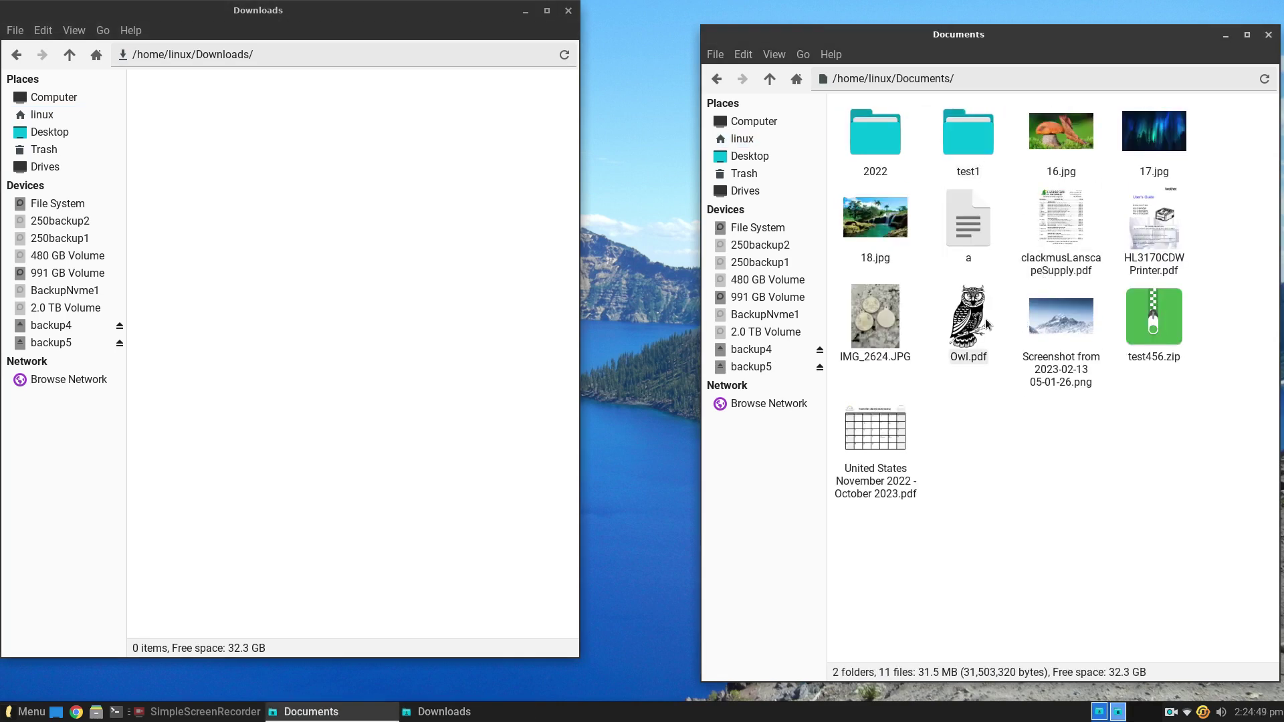
{"action": "left_click_drag", "start_coordinate": [968, 315], "coordinate": [271, 249]}
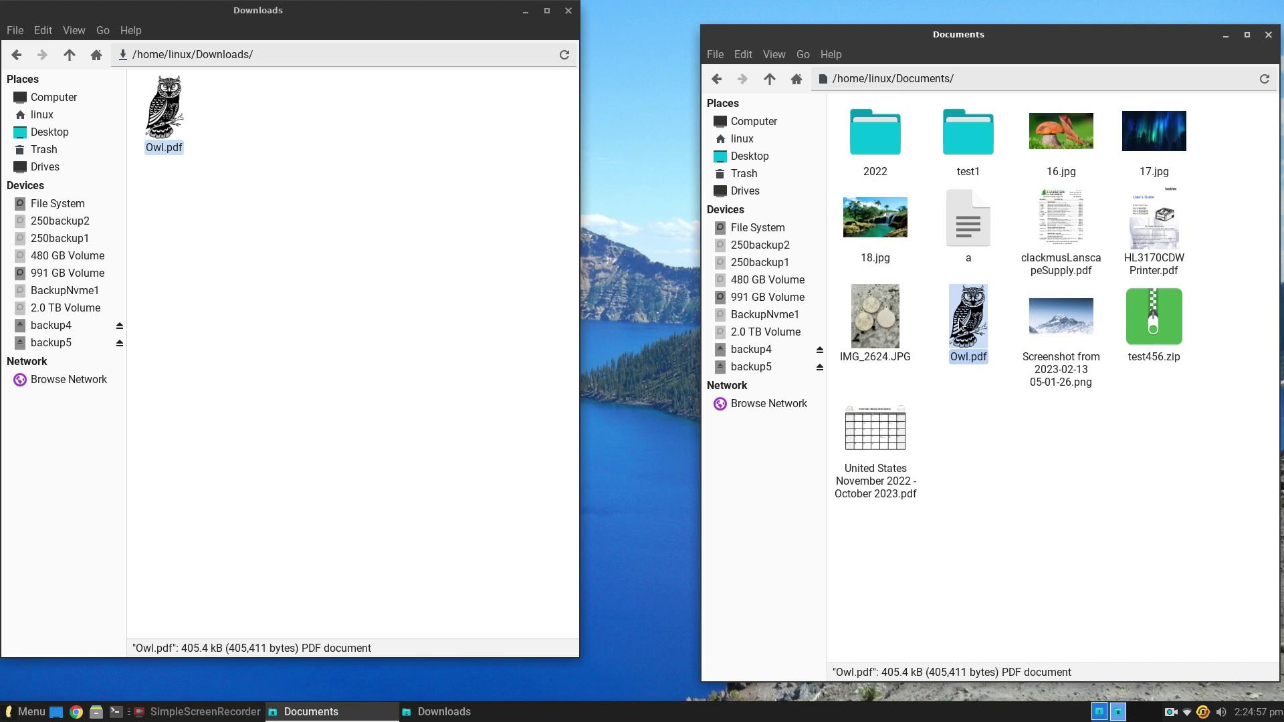
{"action": "left_click_drag", "start_coordinate": [960, 324], "coordinate": [971, 155]}
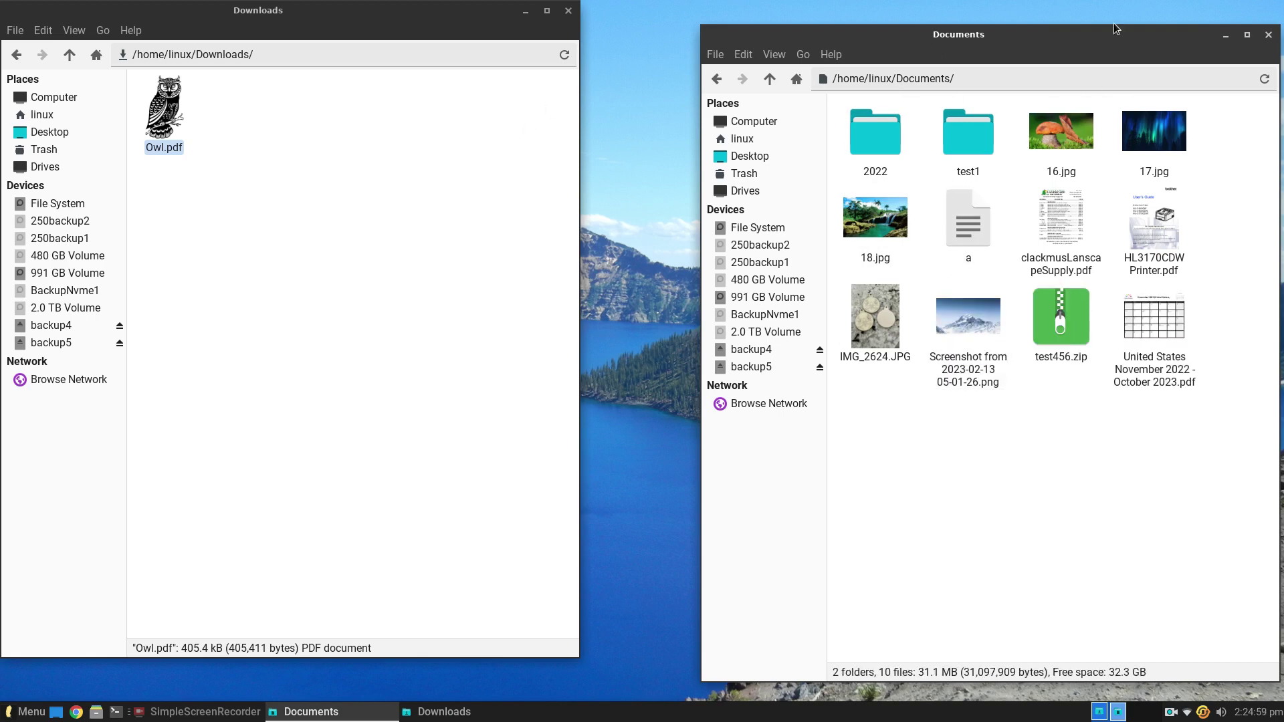
Step: Close the Documents window and reposition the Downloads window near the middle of the desktop
{"action": "left_click_drag", "start_coordinate": [1195, 35], "coordinate": [1045, 22]}
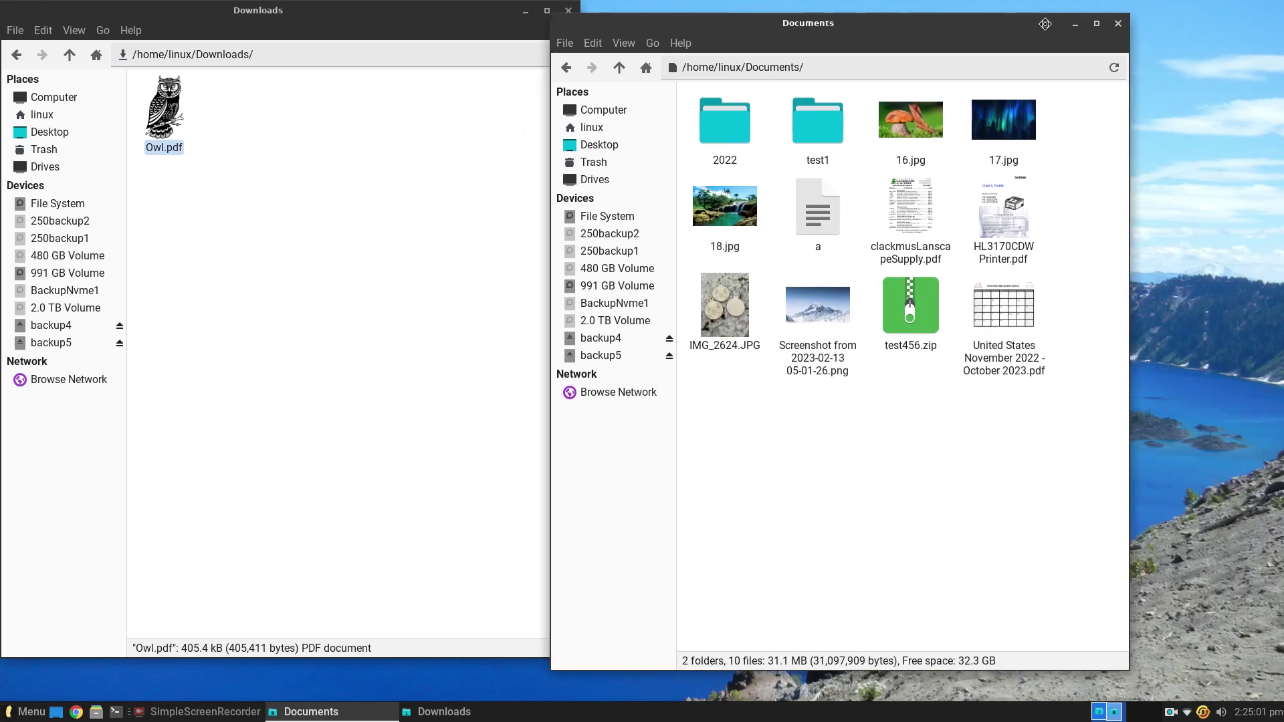
{"action": "left_click", "coordinate": [1117, 24]}
{"action": "left_click_drag", "start_coordinate": [437, 18], "coordinate": [735, 62]}
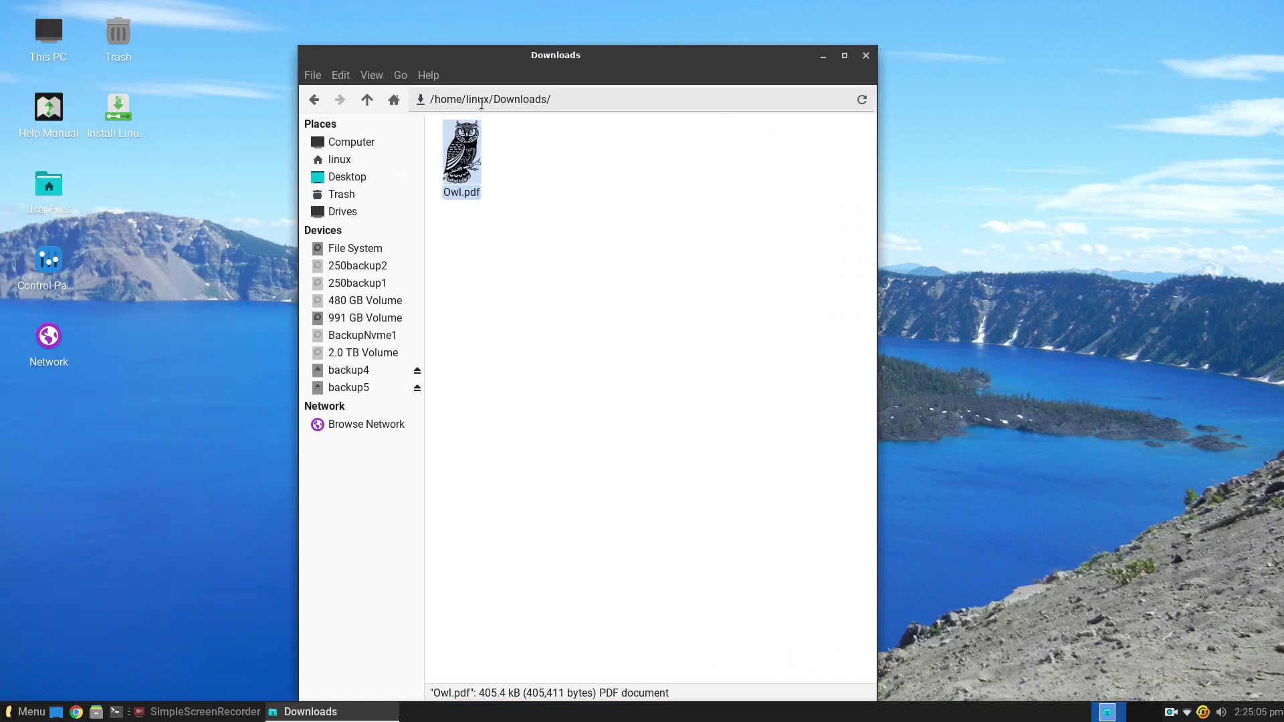
{"action": "left_click", "coordinate": [347, 158]}
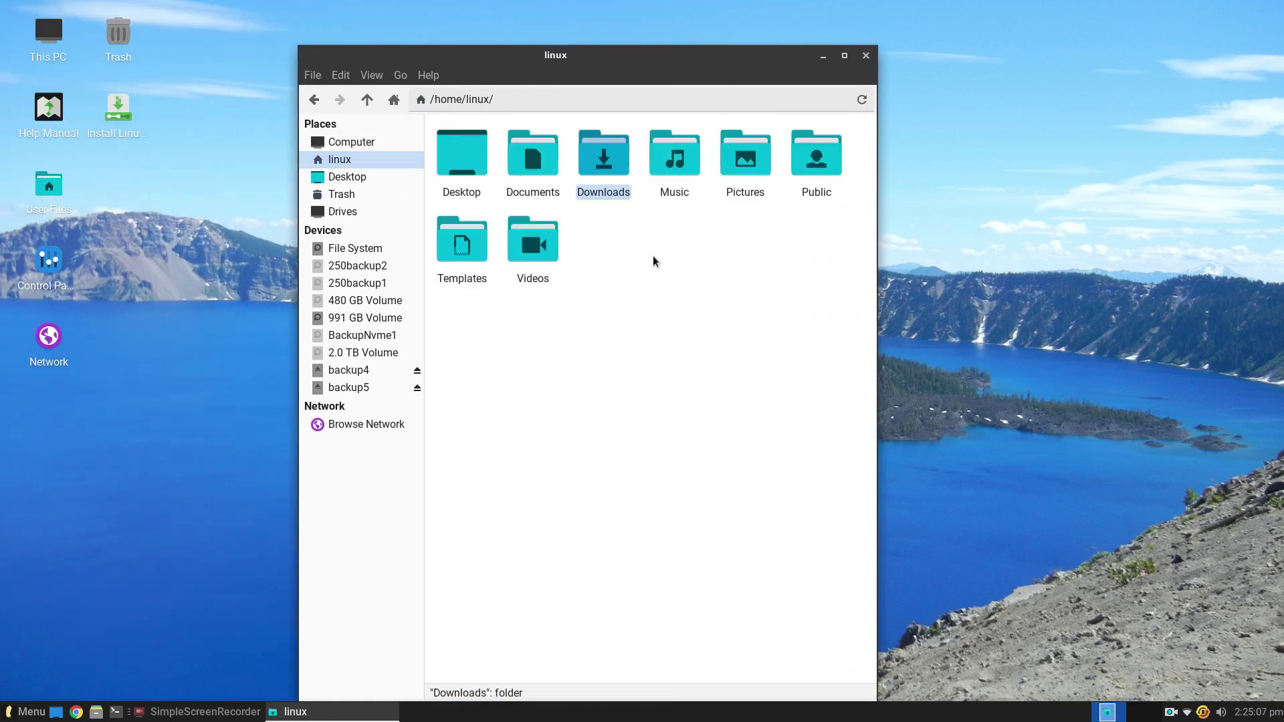
{"action": "double_click", "coordinate": [595, 162]}
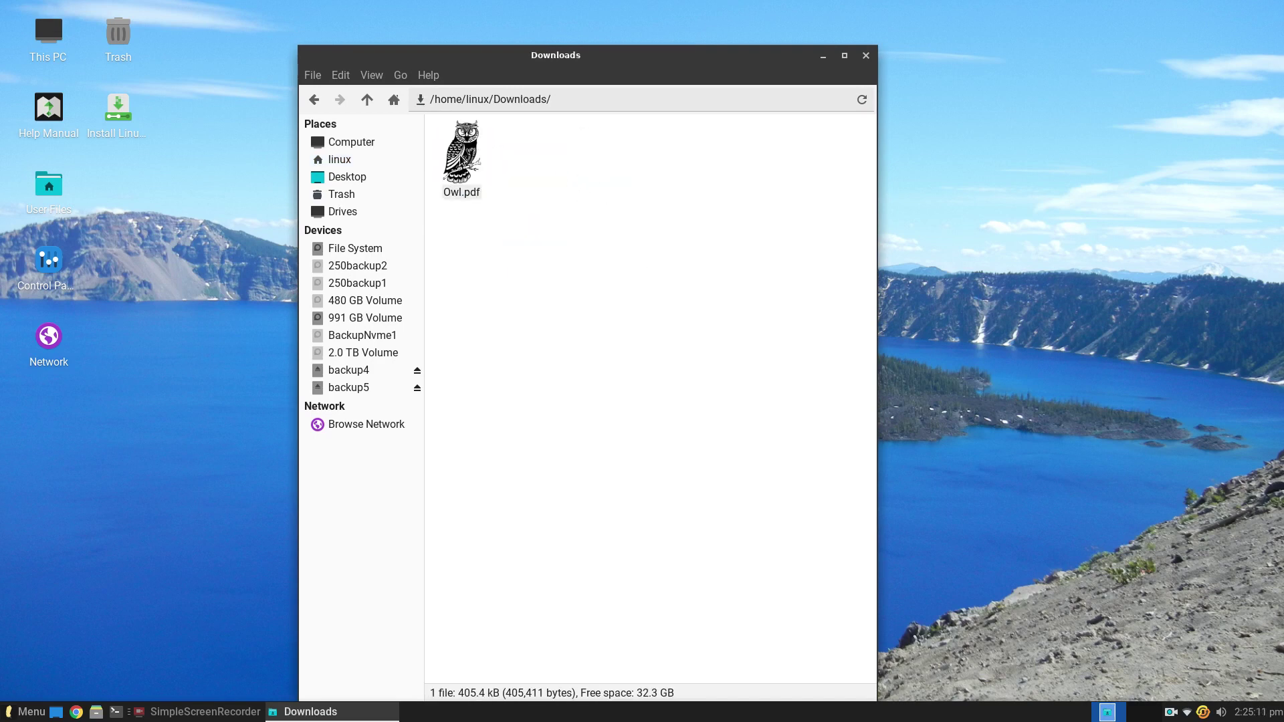
{"action": "left_click", "coordinate": [461, 161]}
{"action": "right_click", "coordinate": [460, 160]}
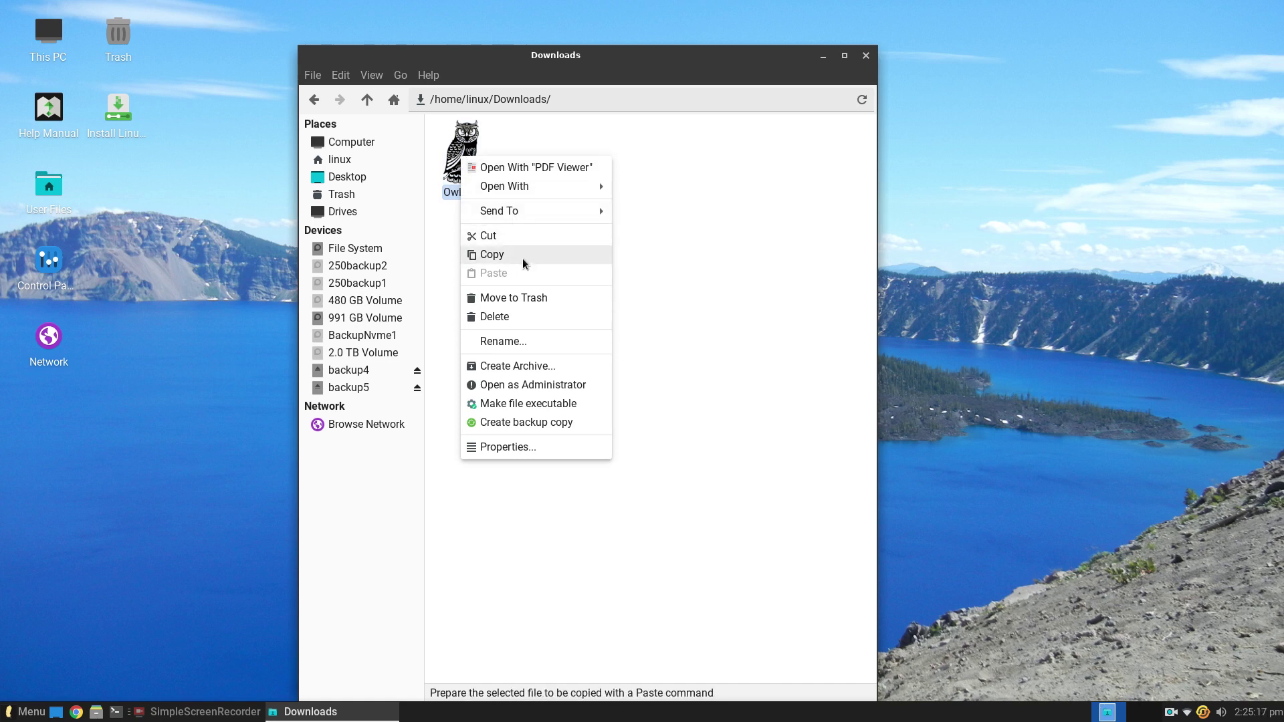
{"action": "left_click", "coordinate": [708, 214]}
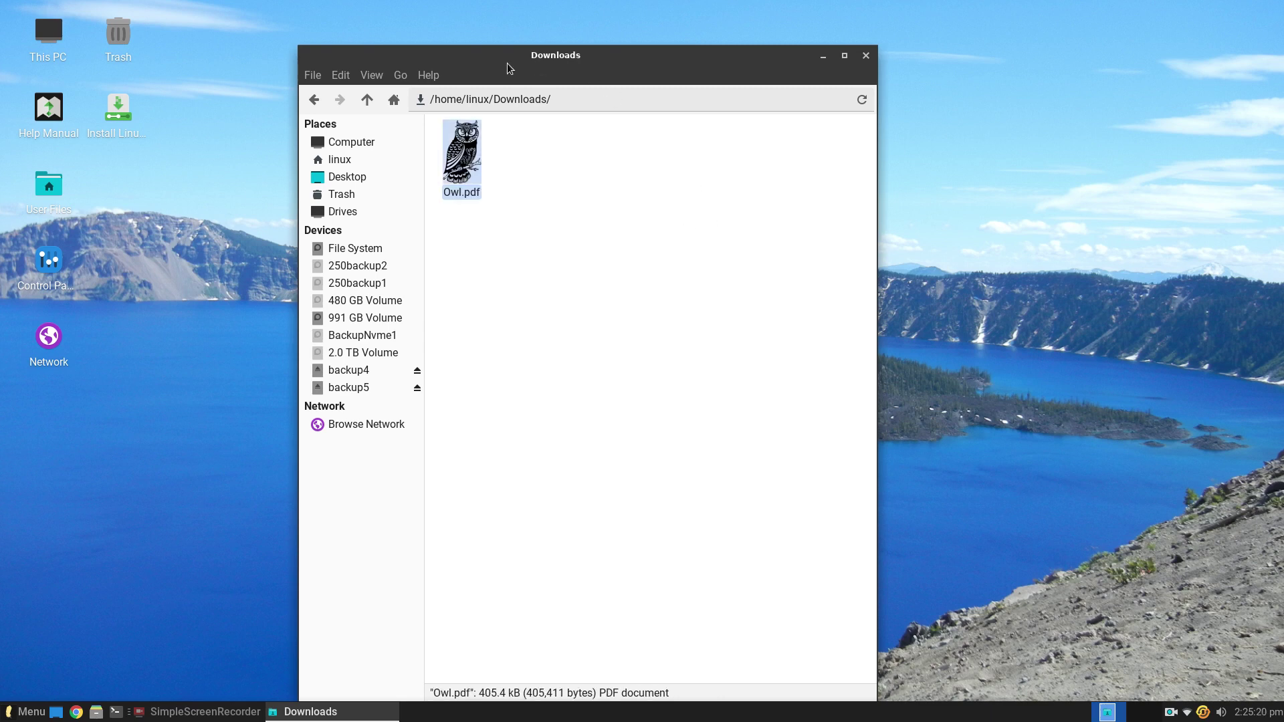
Step: Add a second tab to the Downloads window and show /home/linux/Documents in the first tab
{"action": "left_click", "coordinate": [312, 76]}
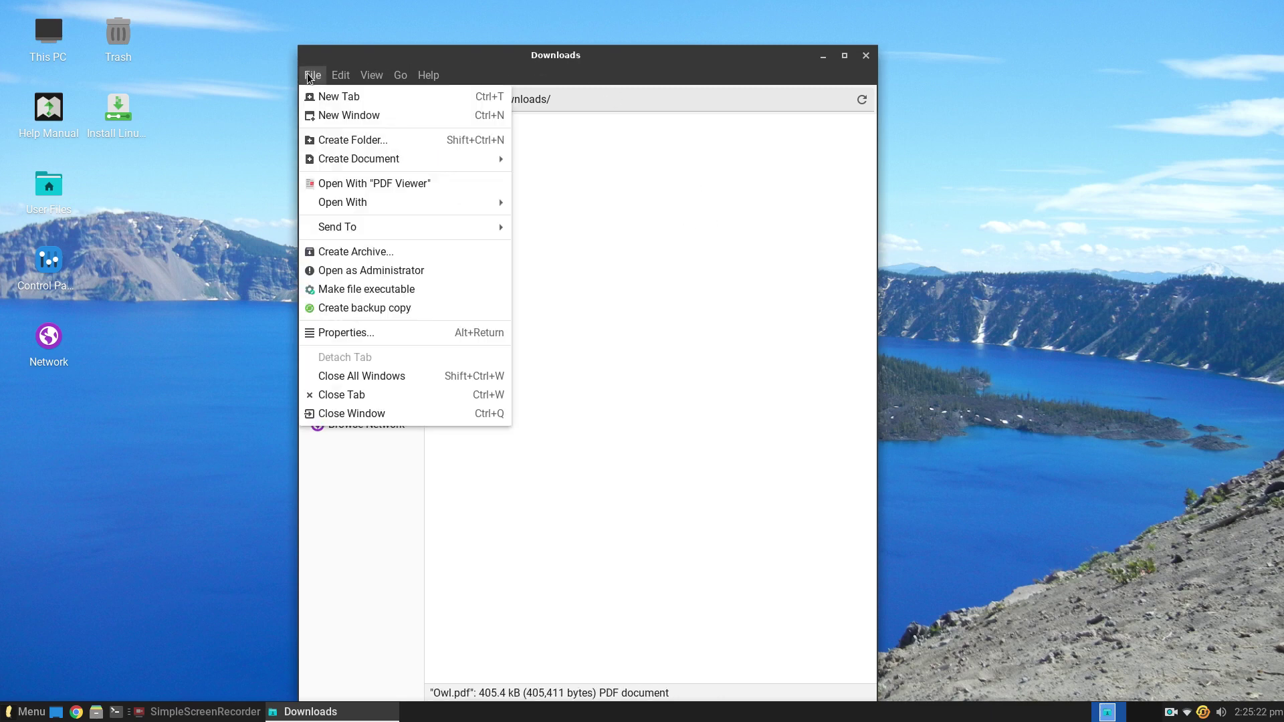
{"action": "left_click", "coordinate": [339, 96]}
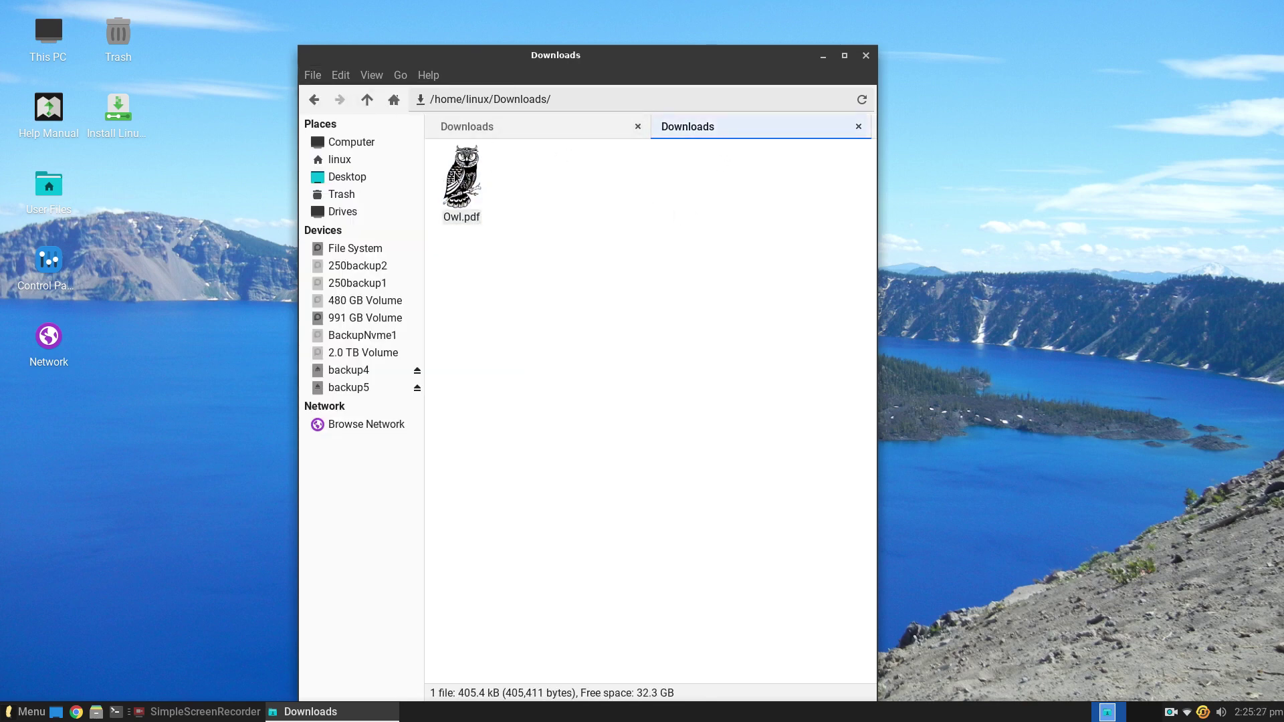
{"action": "left_click", "coordinate": [530, 126]}
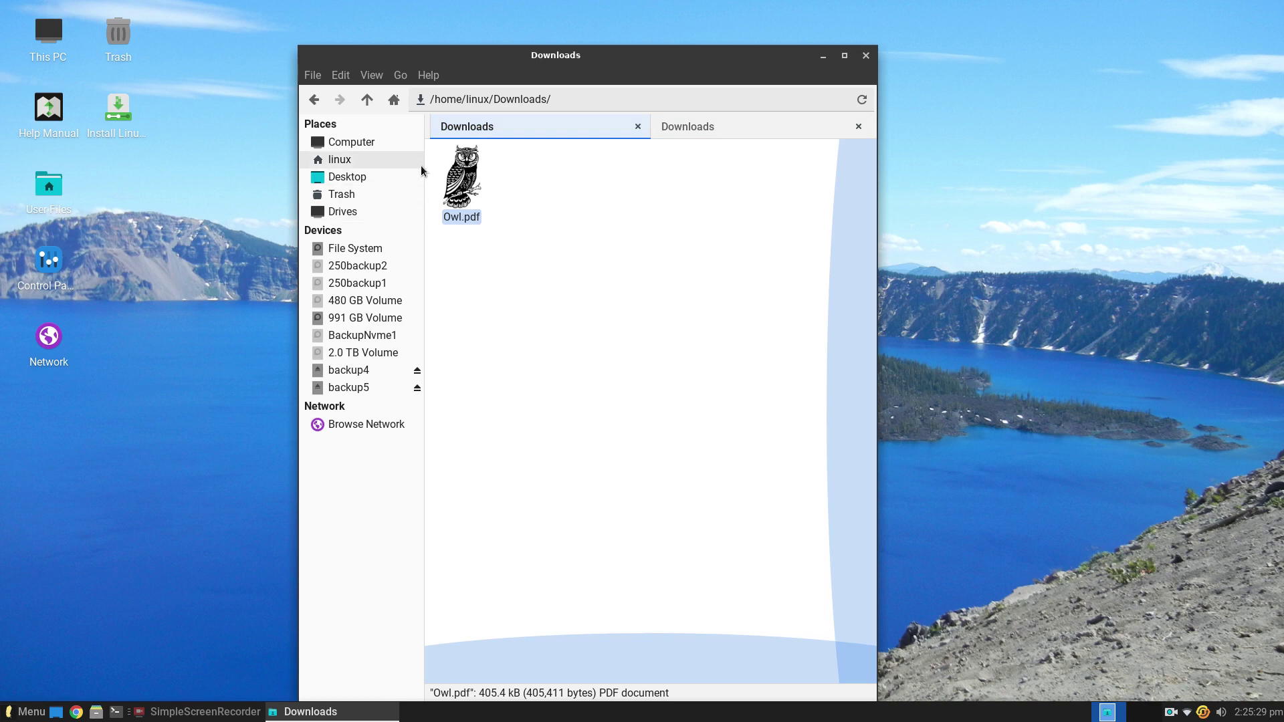
{"action": "left_click", "coordinate": [361, 159]}
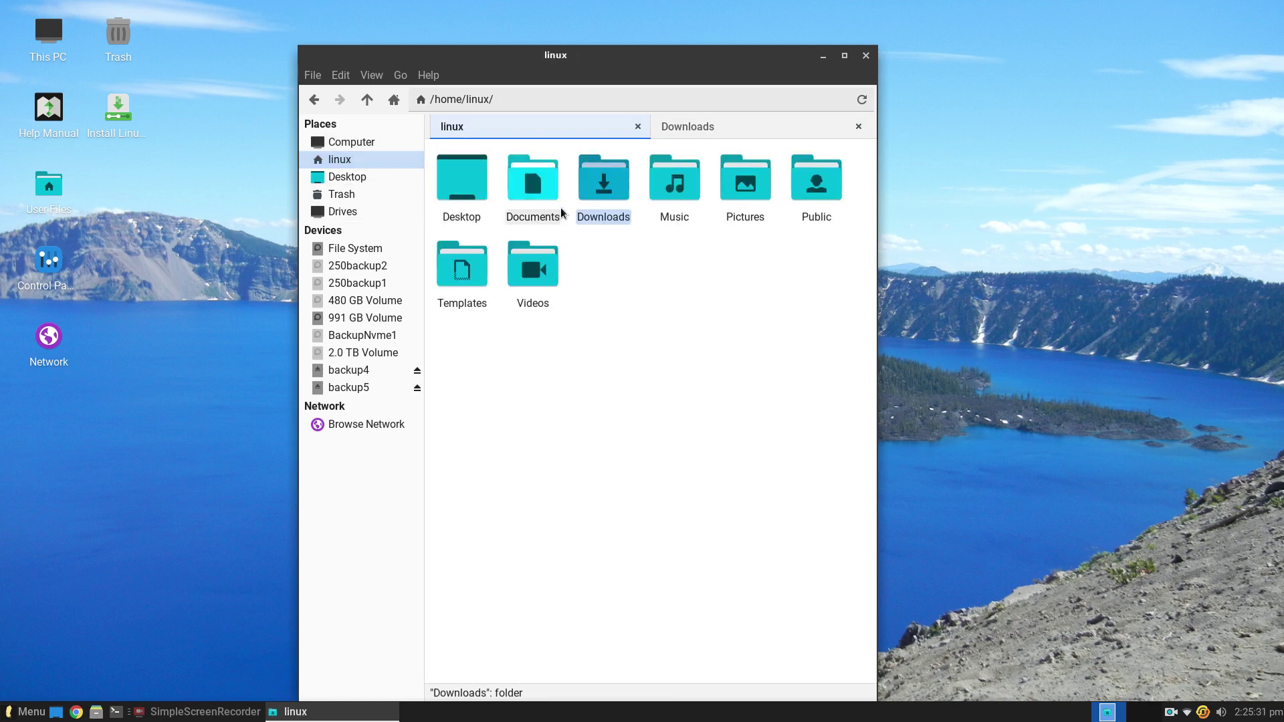
{"action": "double_click", "coordinate": [532, 182]}
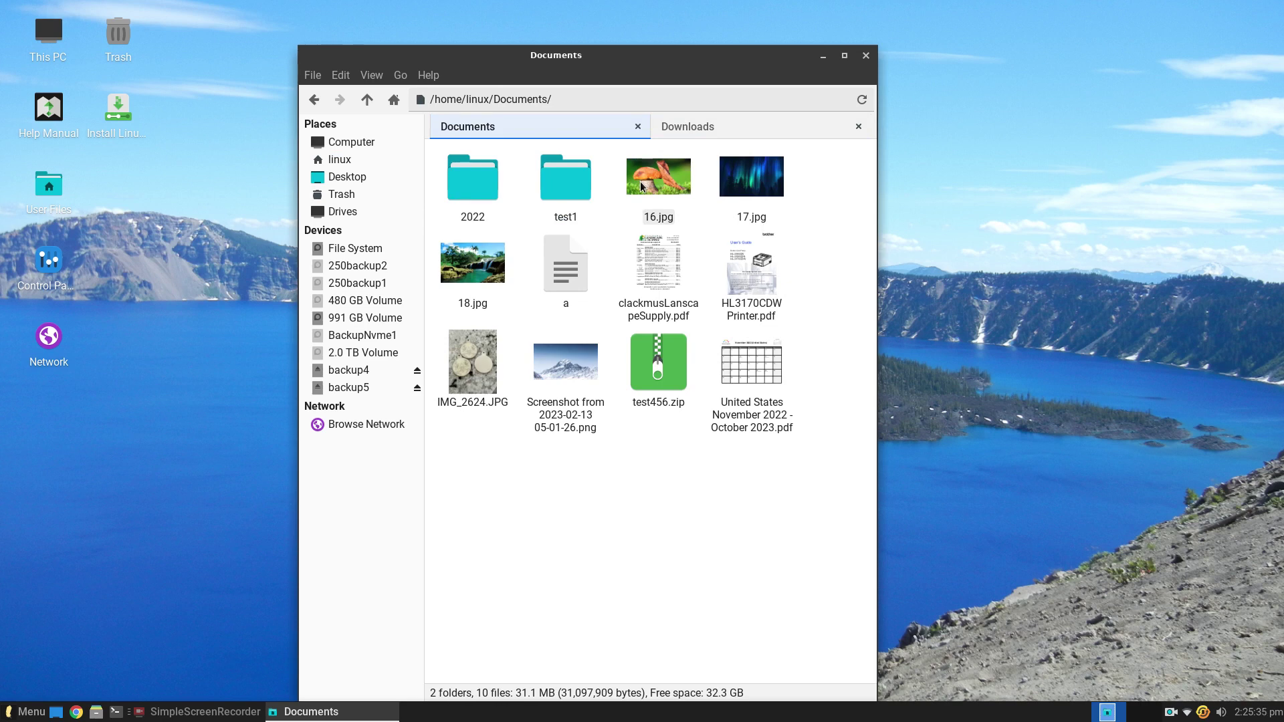
Step: Copy Owl.pdf from the Downloads tab and paste it into the Documents tab
{"action": "left_click", "coordinate": [706, 128]}
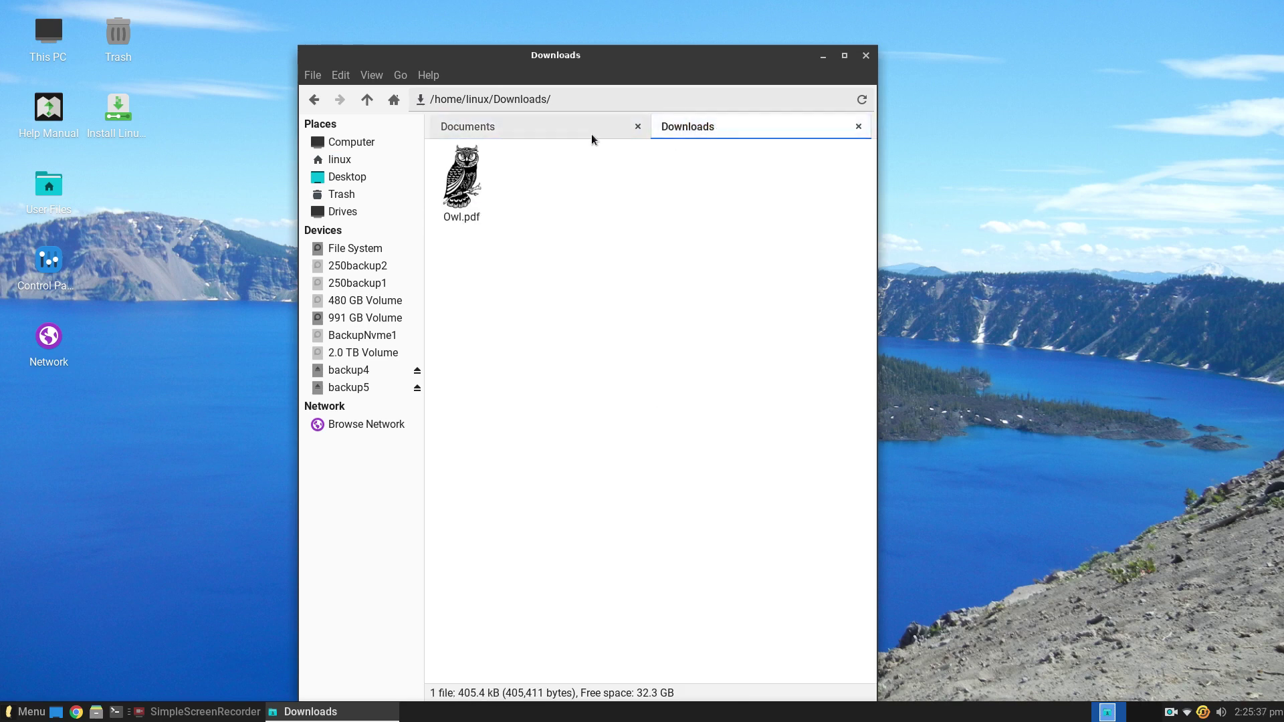
{"action": "left_click", "coordinate": [556, 127]}
{"action": "left_click", "coordinate": [699, 129]}
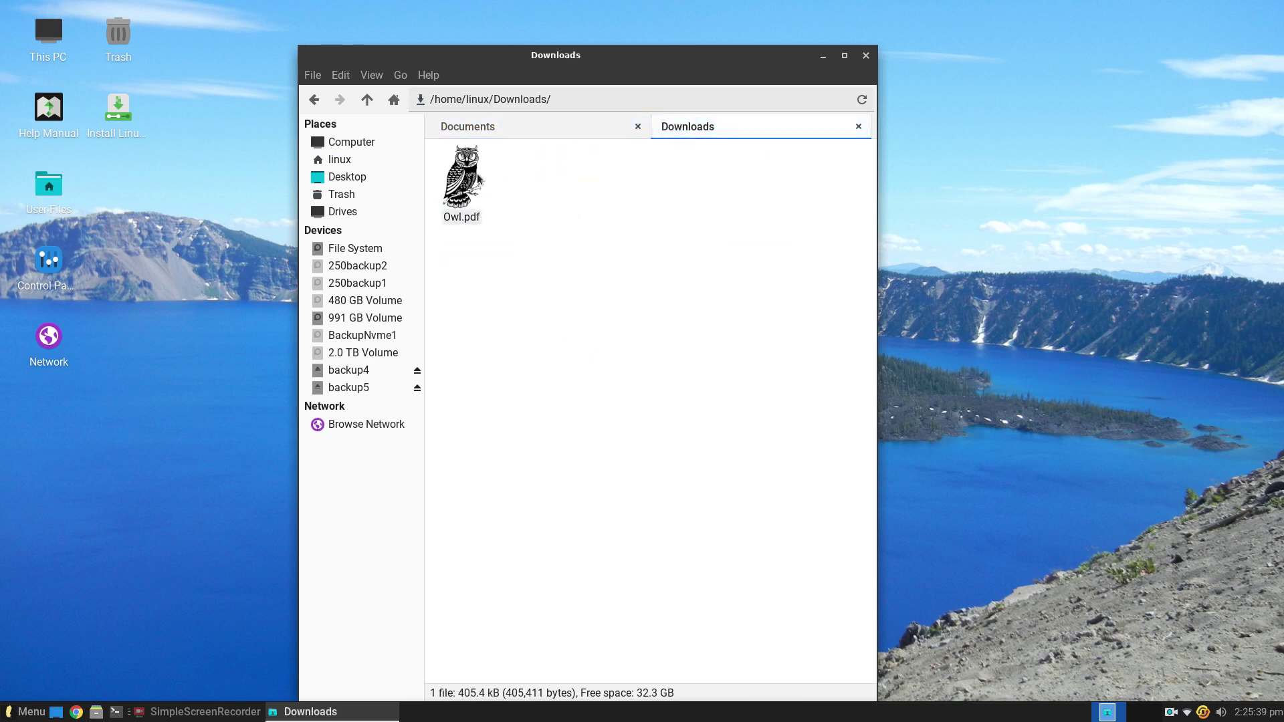
{"action": "left_click", "coordinate": [455, 179]}
{"action": "right_click", "coordinate": [454, 179]}
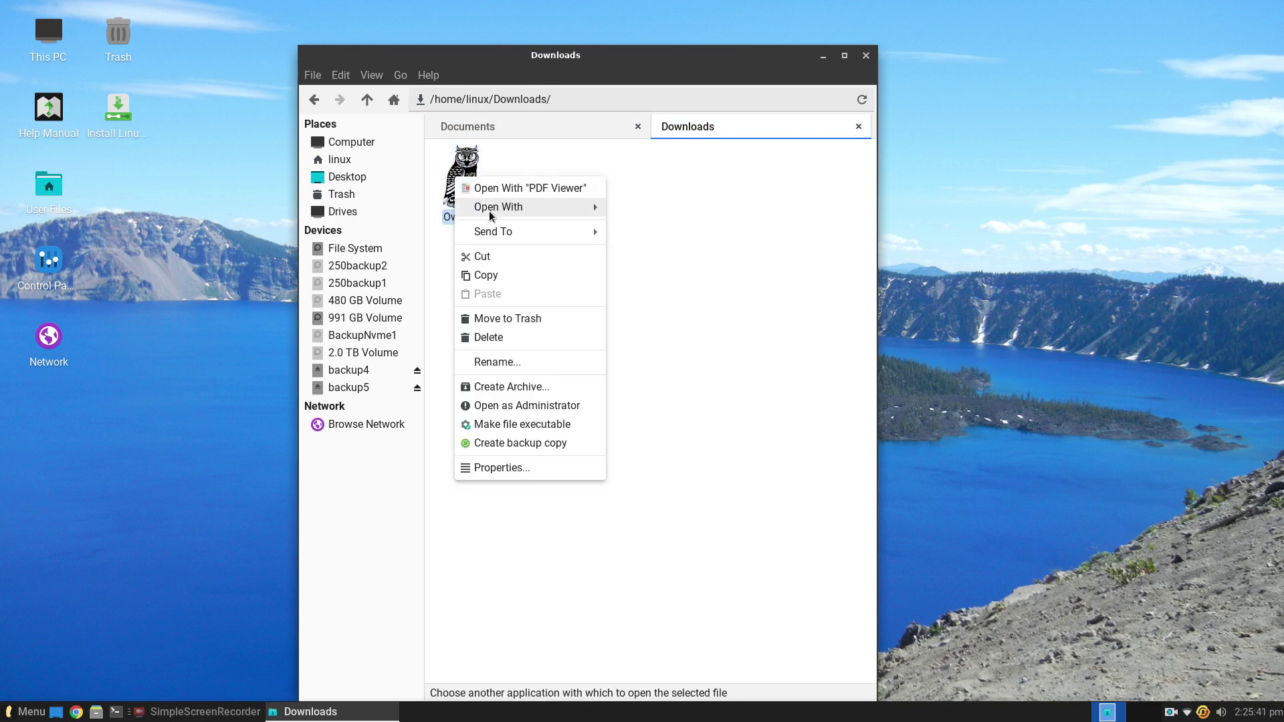
{"action": "left_click", "coordinate": [504, 274]}
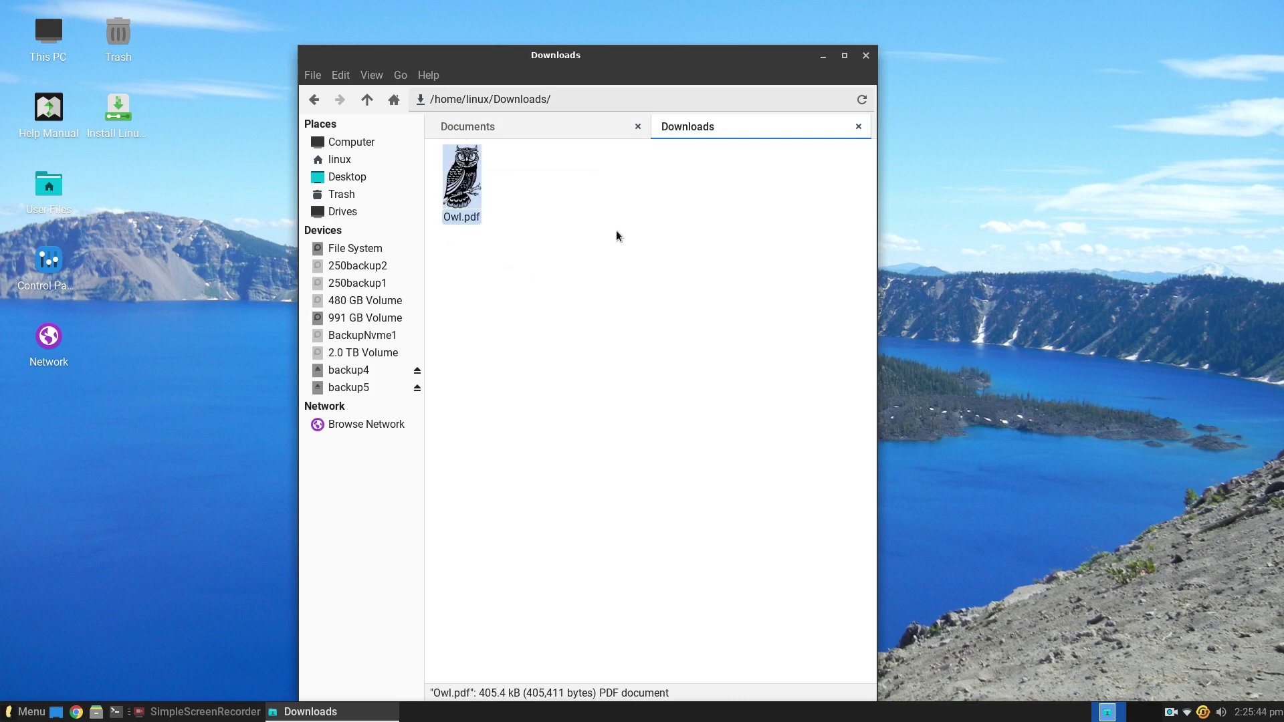
{"action": "left_click", "coordinate": [540, 127]}
{"action": "right_click", "coordinate": [503, 474]}
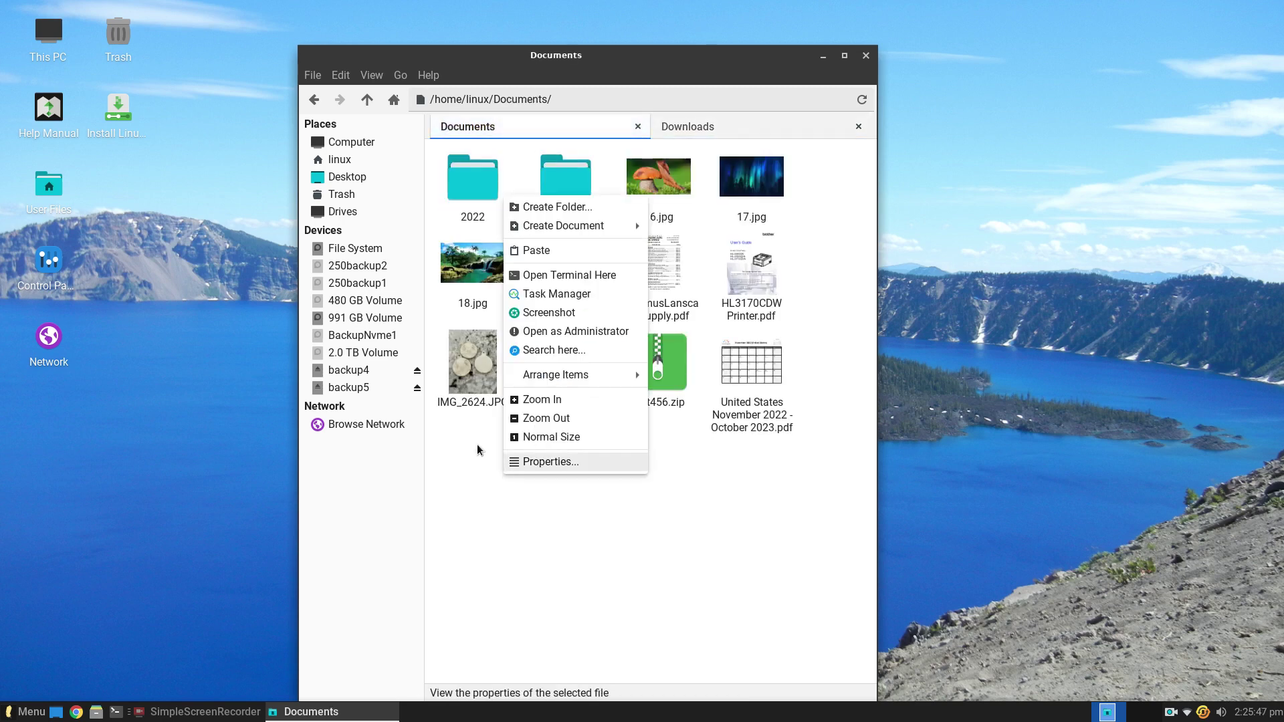
{"action": "left_click", "coordinate": [552, 250]}
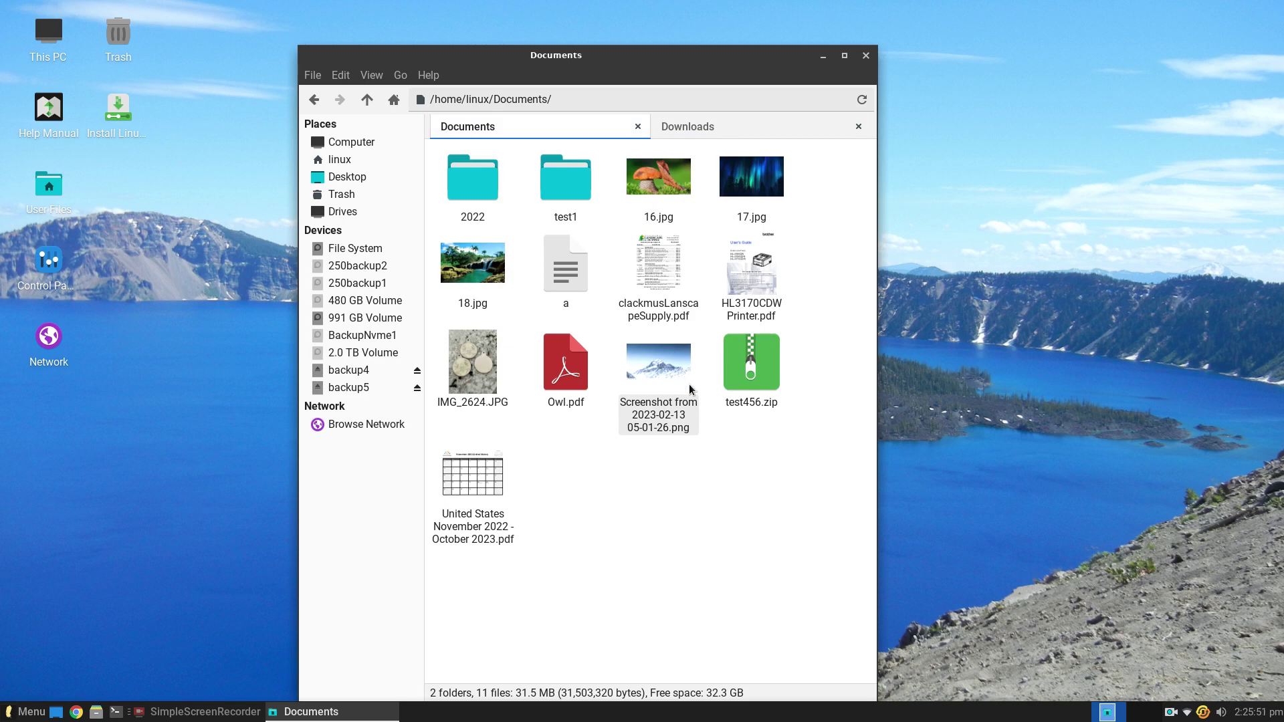
Step: Try to transfer Owl.pdf from the Documents tab onto the Downloads tab and check the contents of both tabs
{"action": "left_click_drag", "start_coordinate": [585, 364], "coordinate": [741, 129]}
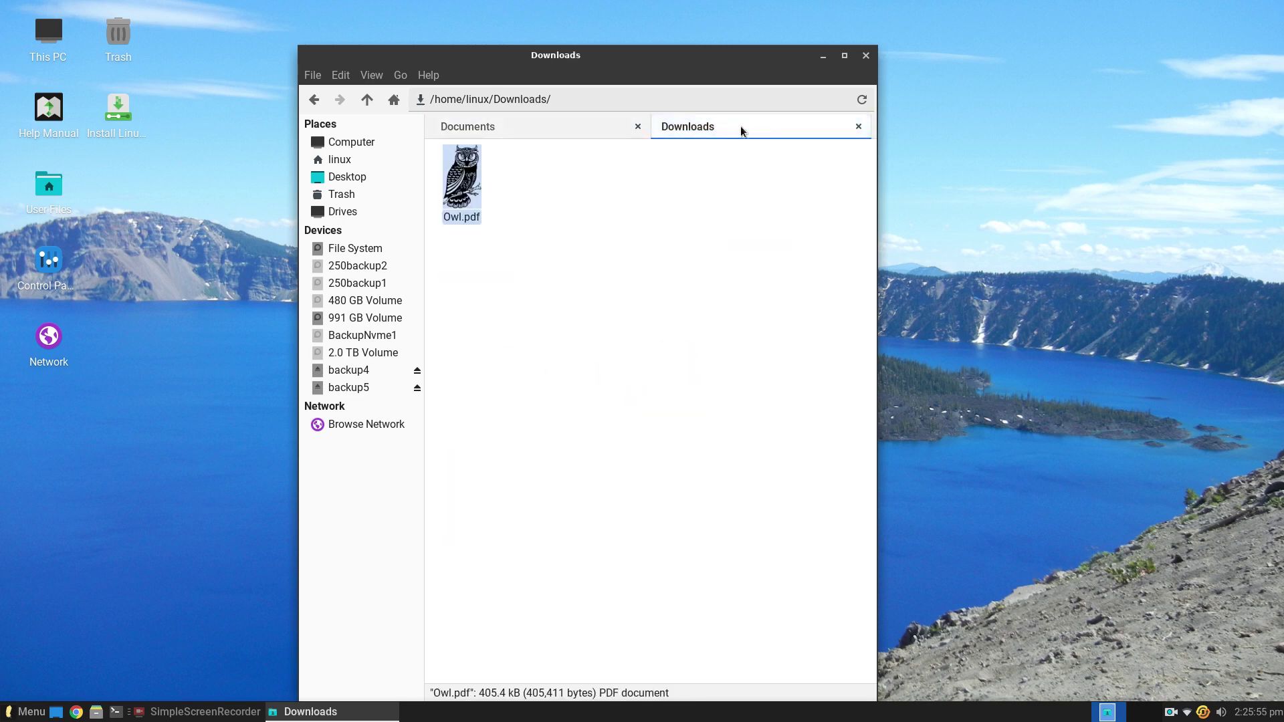
{"action": "left_click", "coordinate": [579, 127]}
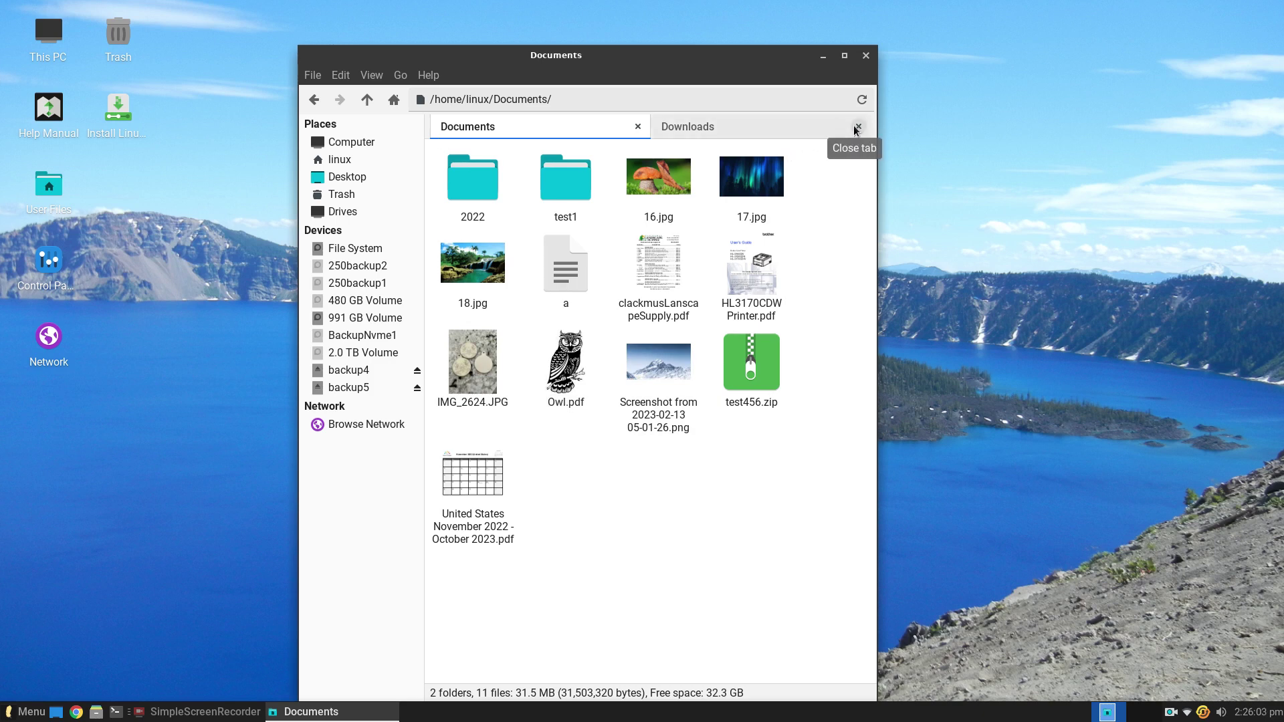
{"action": "left_click", "coordinate": [756, 124]}
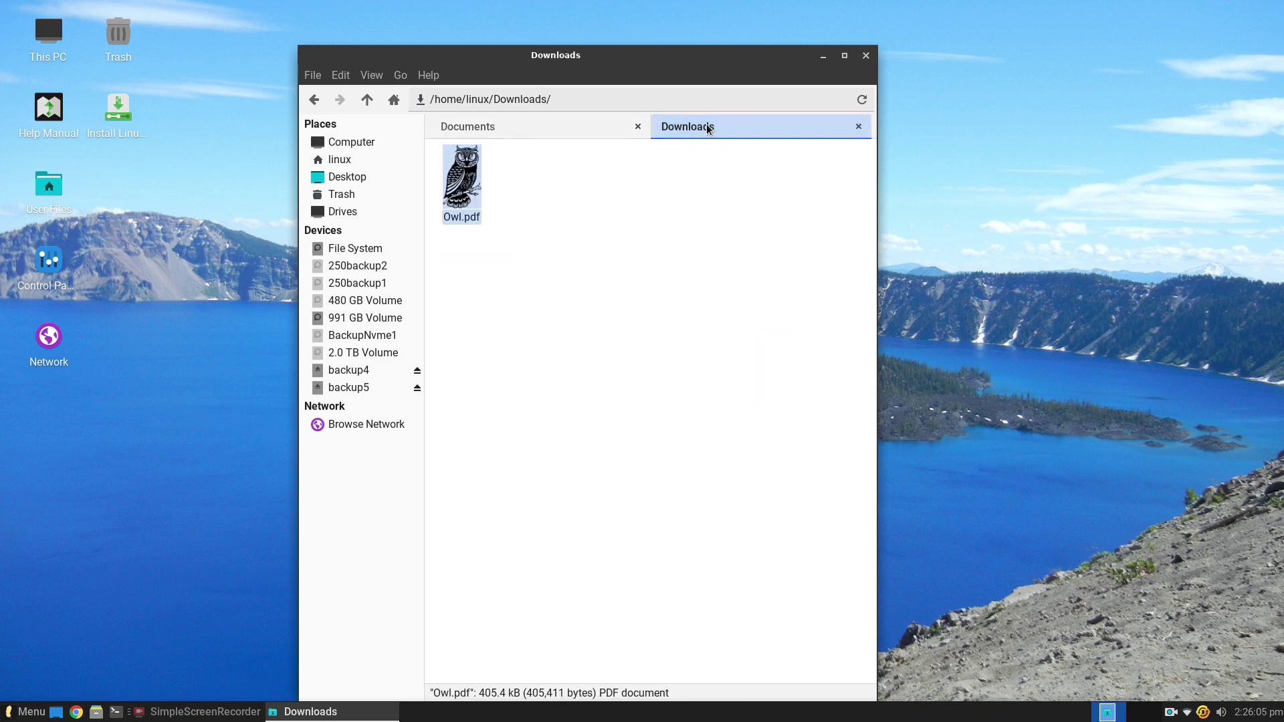
{"action": "left_click", "coordinate": [560, 120]}
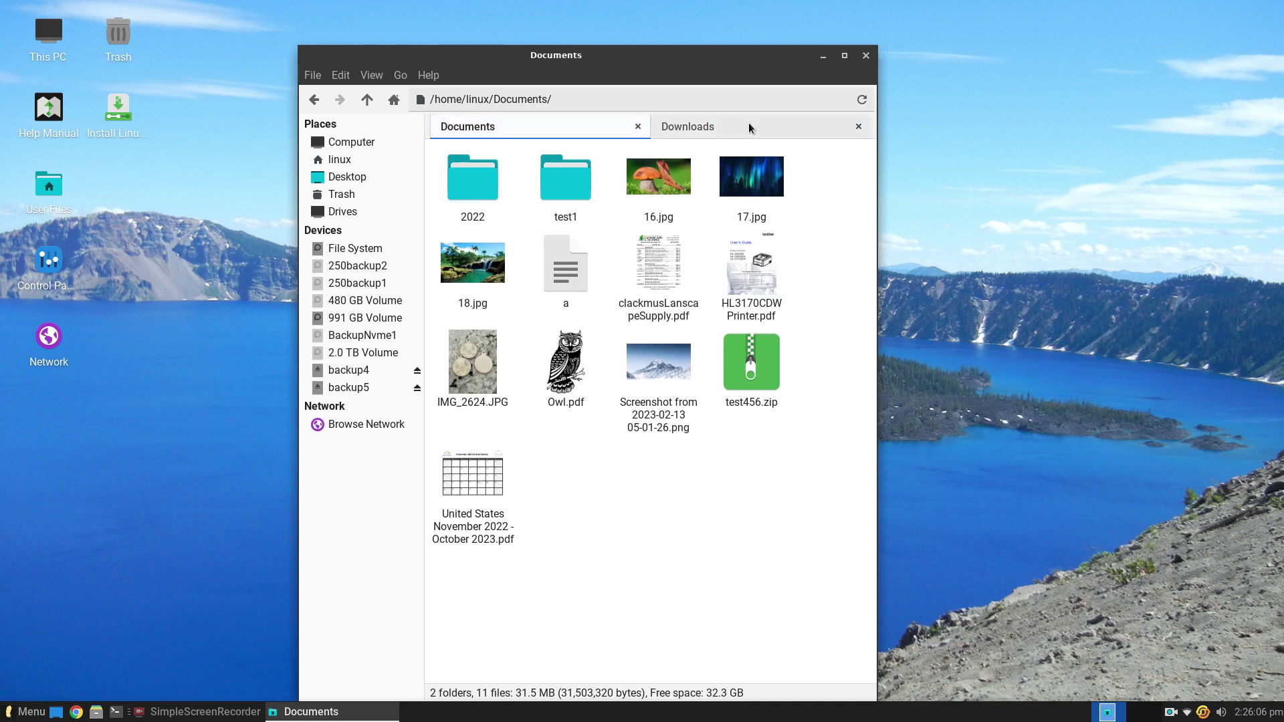
Step: Close the Downloads tab, leaving only the Documents folder in the window
{"action": "left_click", "coordinate": [317, 76]}
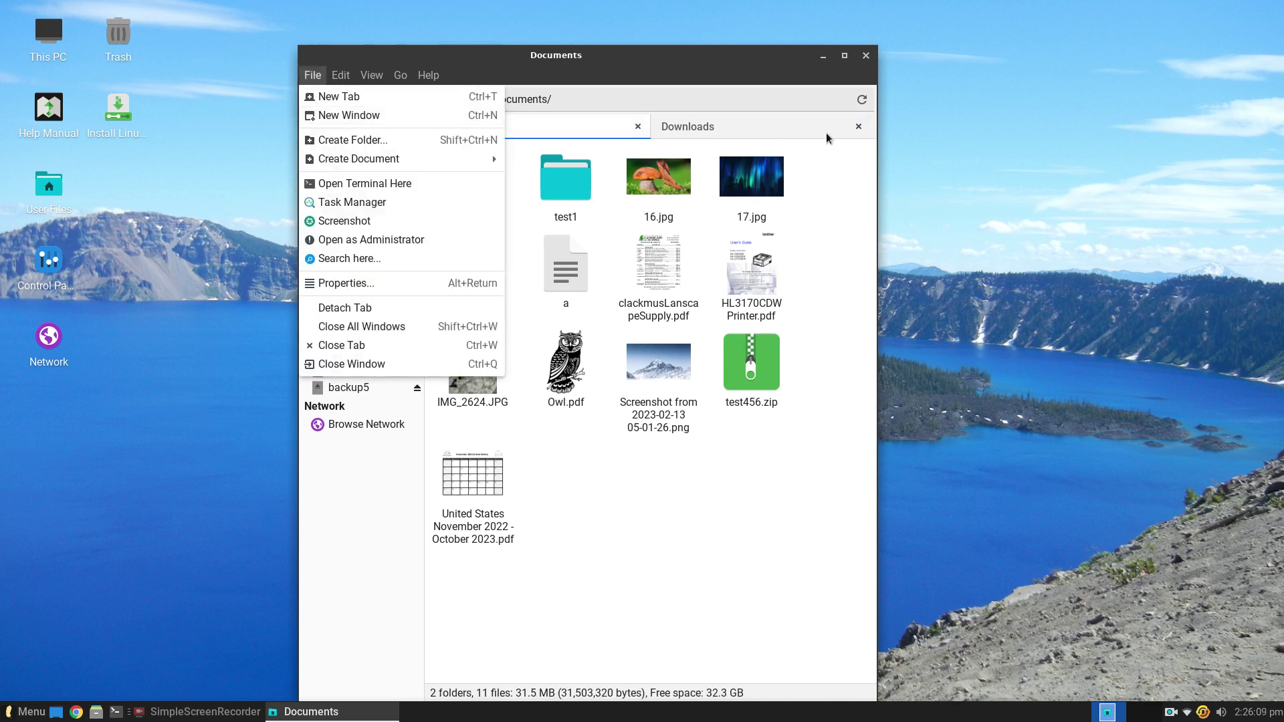
{"action": "left_click", "coordinate": [860, 129]}
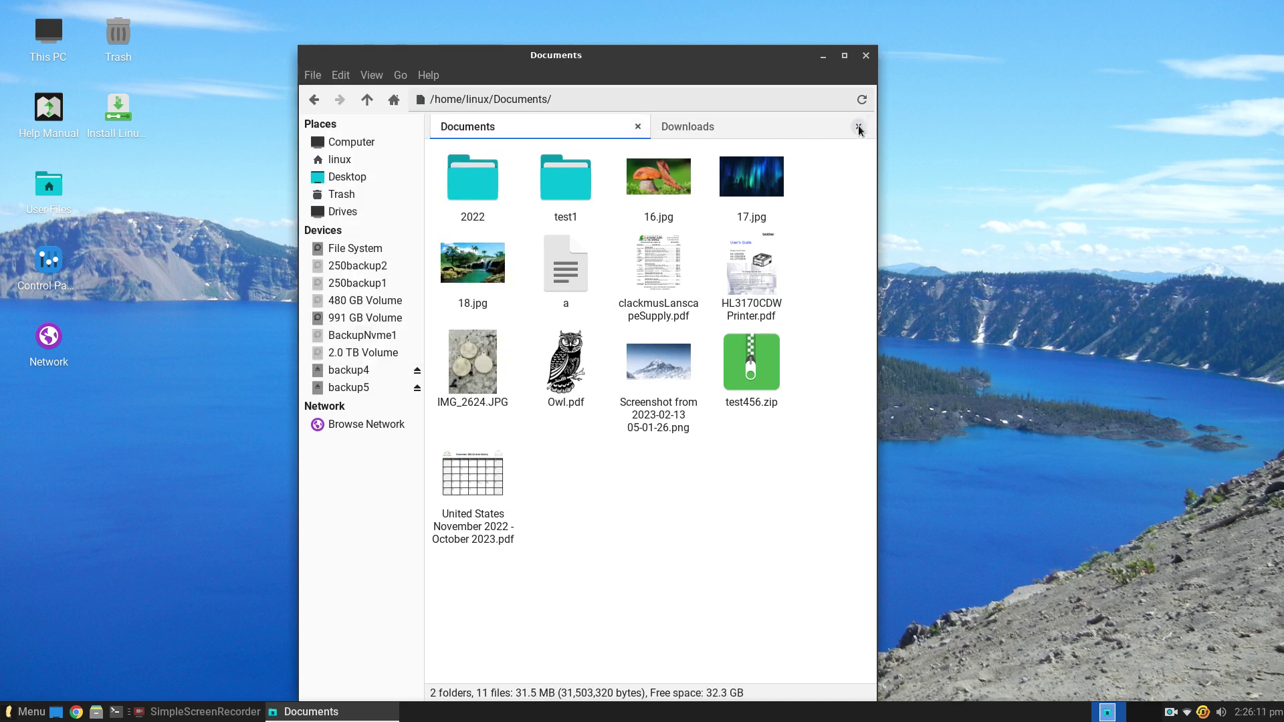
{"action": "left_click", "coordinate": [859, 129]}
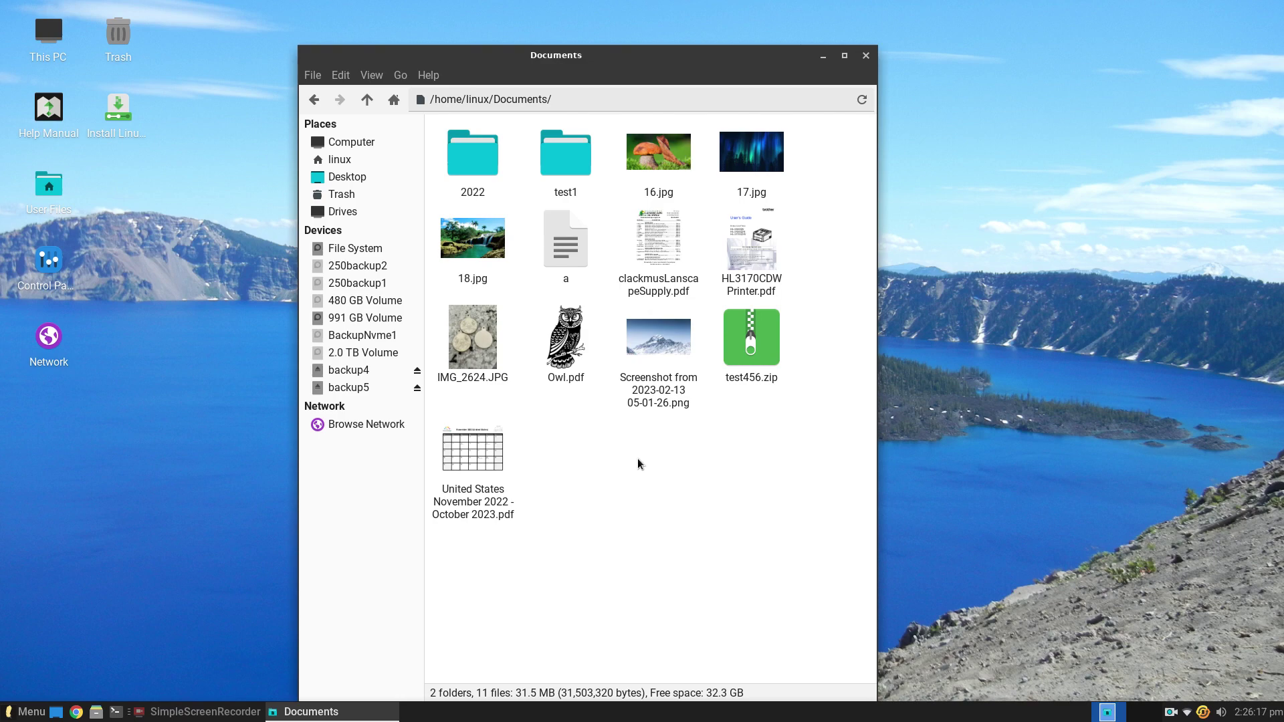
Step: Zoom the Documents folder's icons to their smallest and largest sizes, ending with large icons three to a row
{"action": "scroll", "coordinate": [640, 470], "scroll_direction": "down", "scroll_amount": 5}
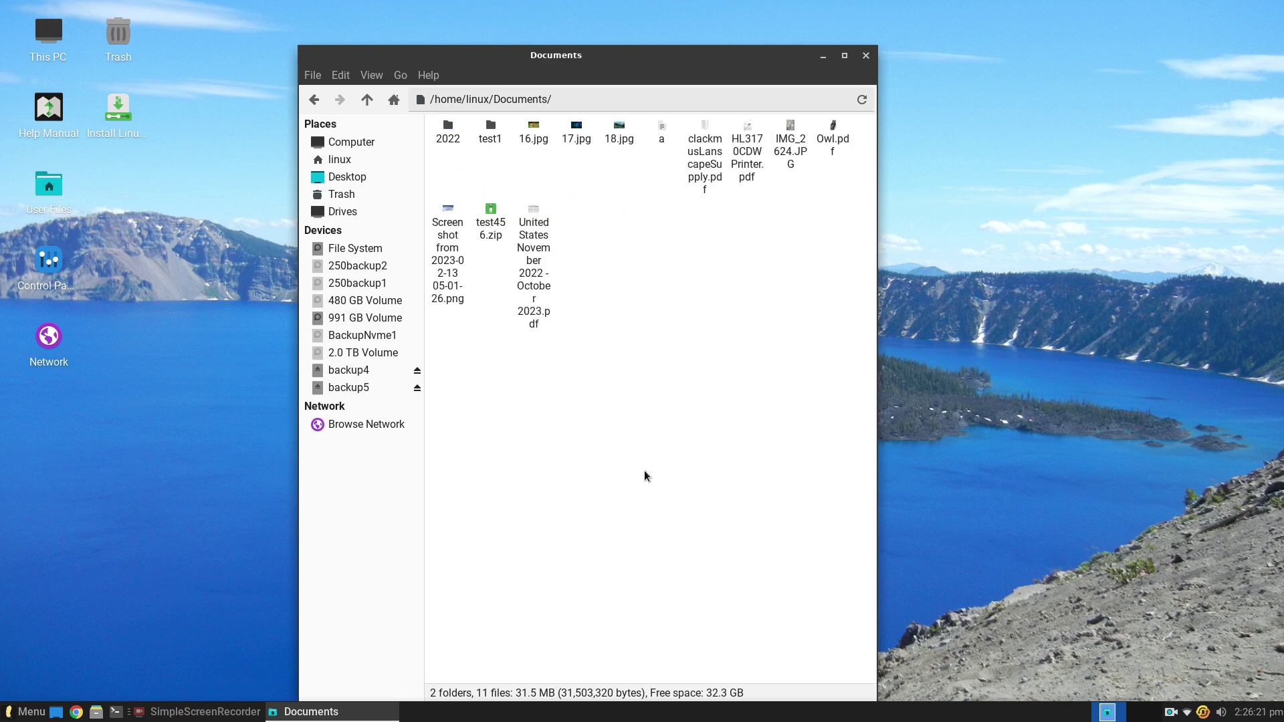
{"action": "scroll", "coordinate": [644, 471], "scroll_direction": "up", "scroll_amount": 5}
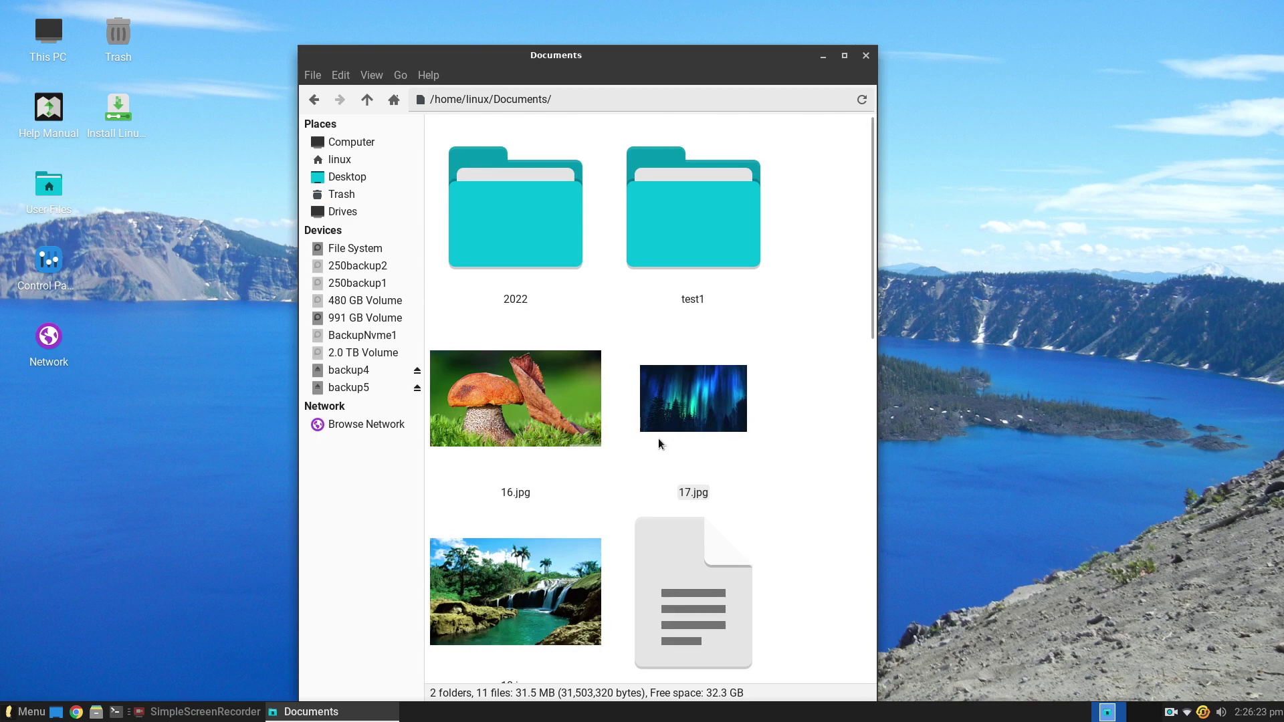
{"action": "scroll", "coordinate": [661, 435], "scroll_direction": "down", "scroll_amount": 1}
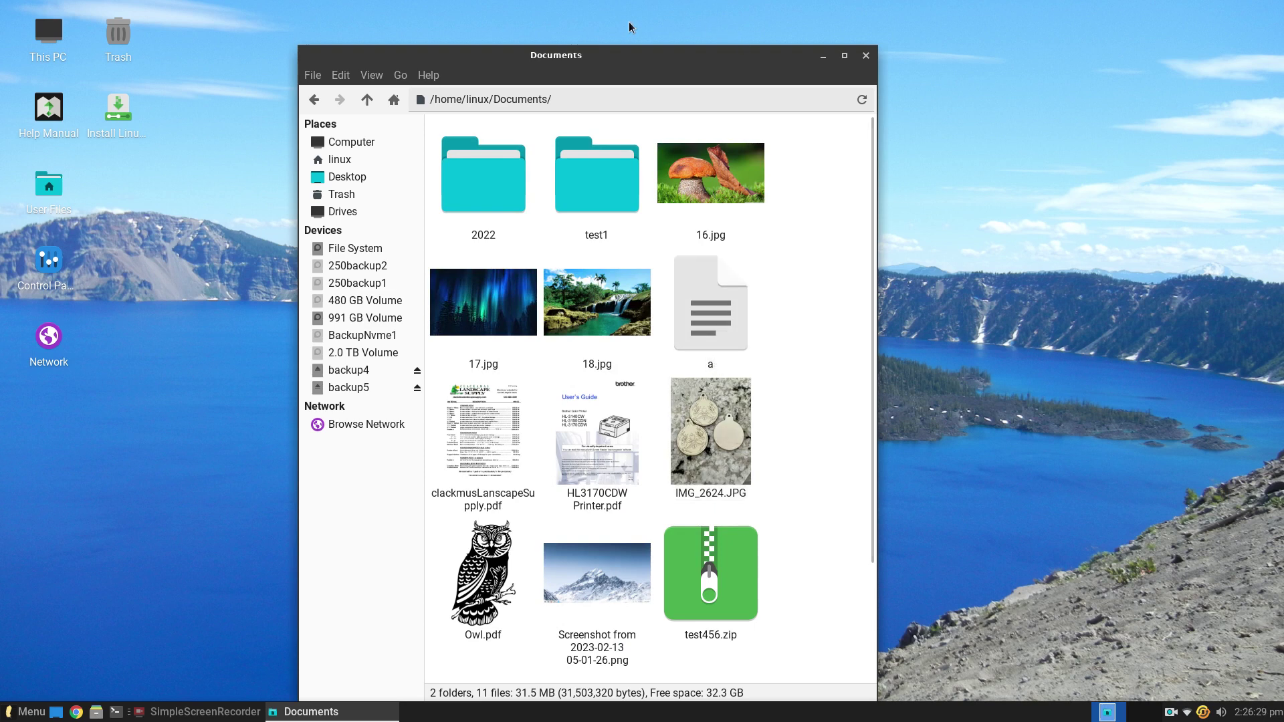
Step: Open a terminal in the Documents folder from the file manager and exit it
{"action": "left_click", "coordinate": [312, 76]}
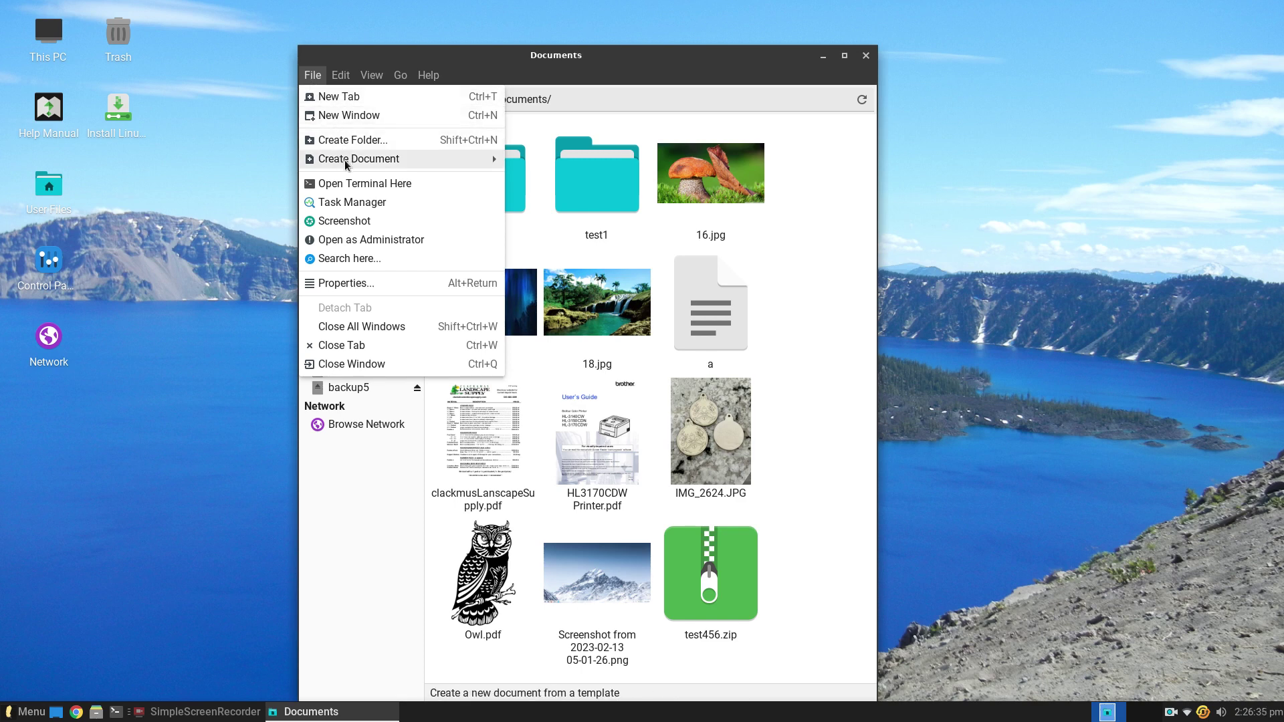
{"action": "mouse_move", "coordinate": [344, 159]}
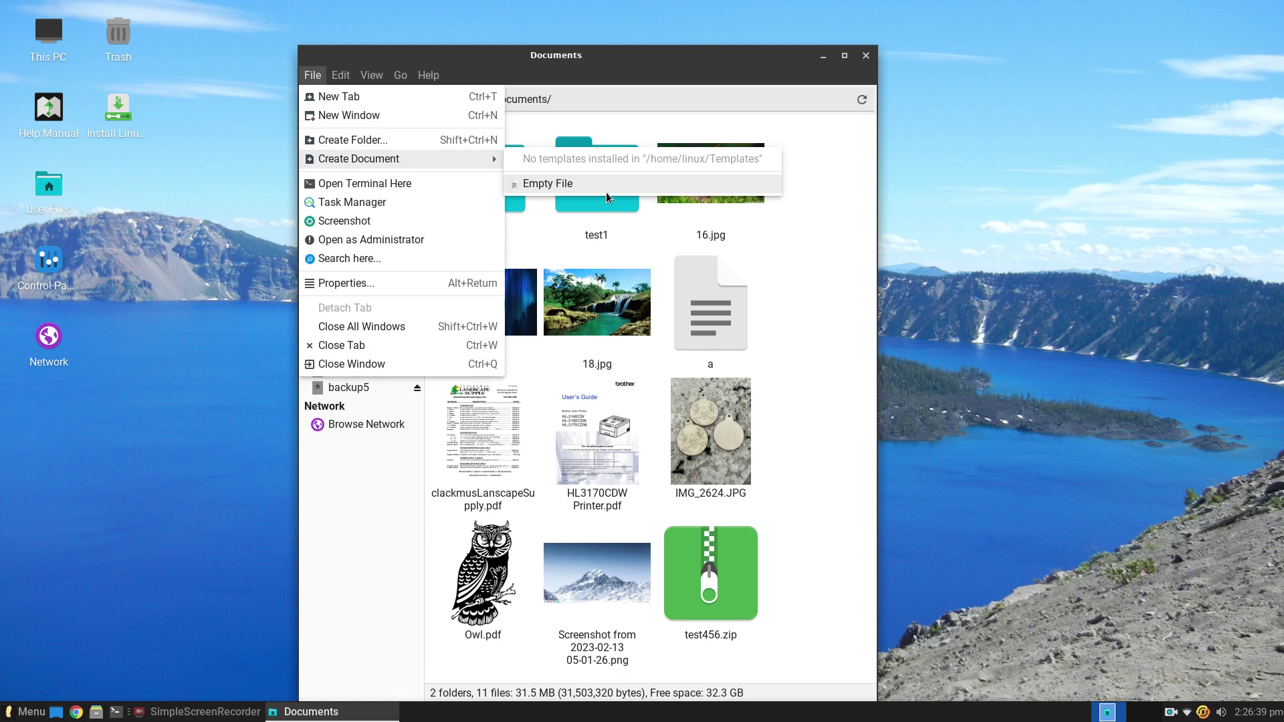
{"action": "left_click", "coordinate": [389, 182]}
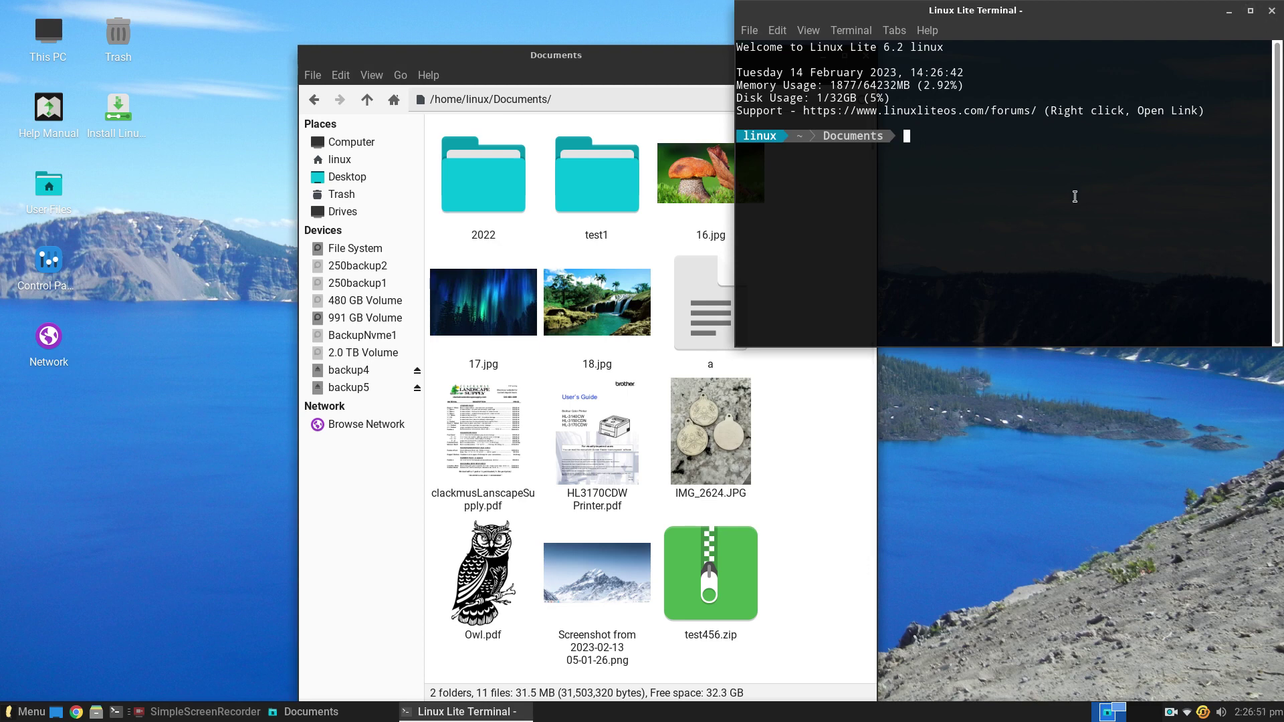
{"action": "key", "text": "ctrl+d"}
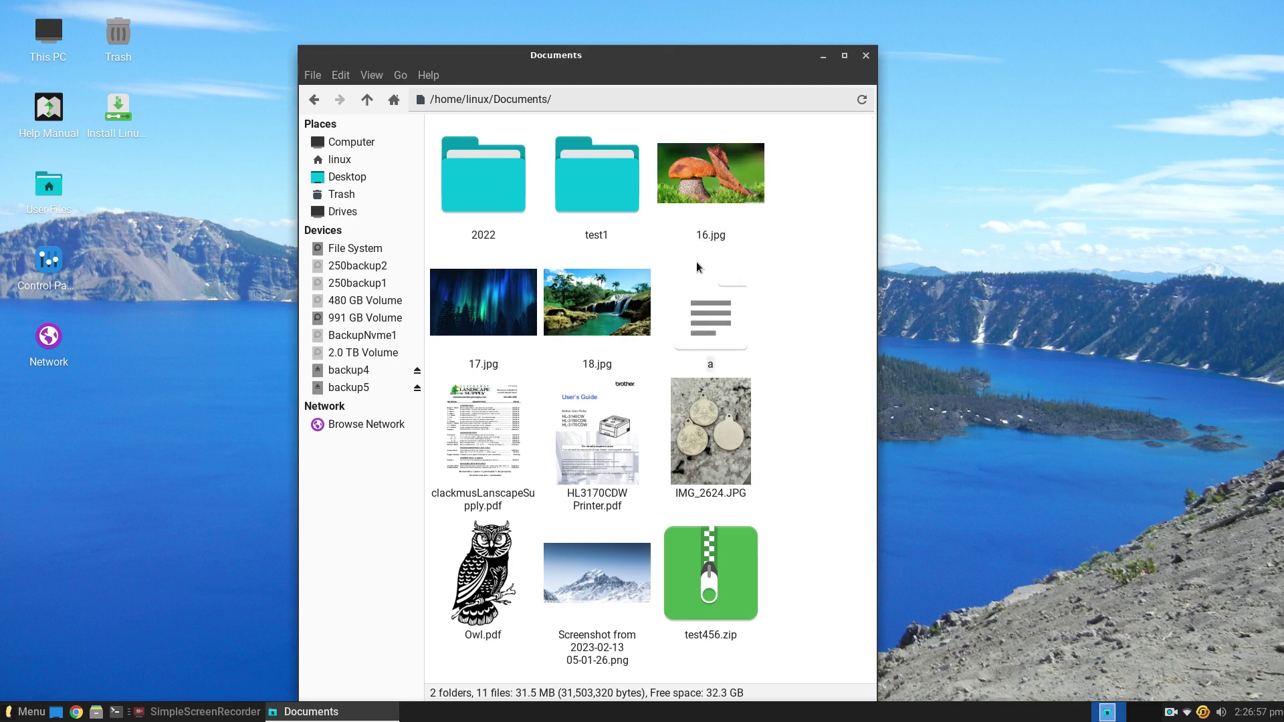
Step: Close the Documents window and open a home folder window near the middle of the desktop
{"action": "key", "text": "ctrl+w"}
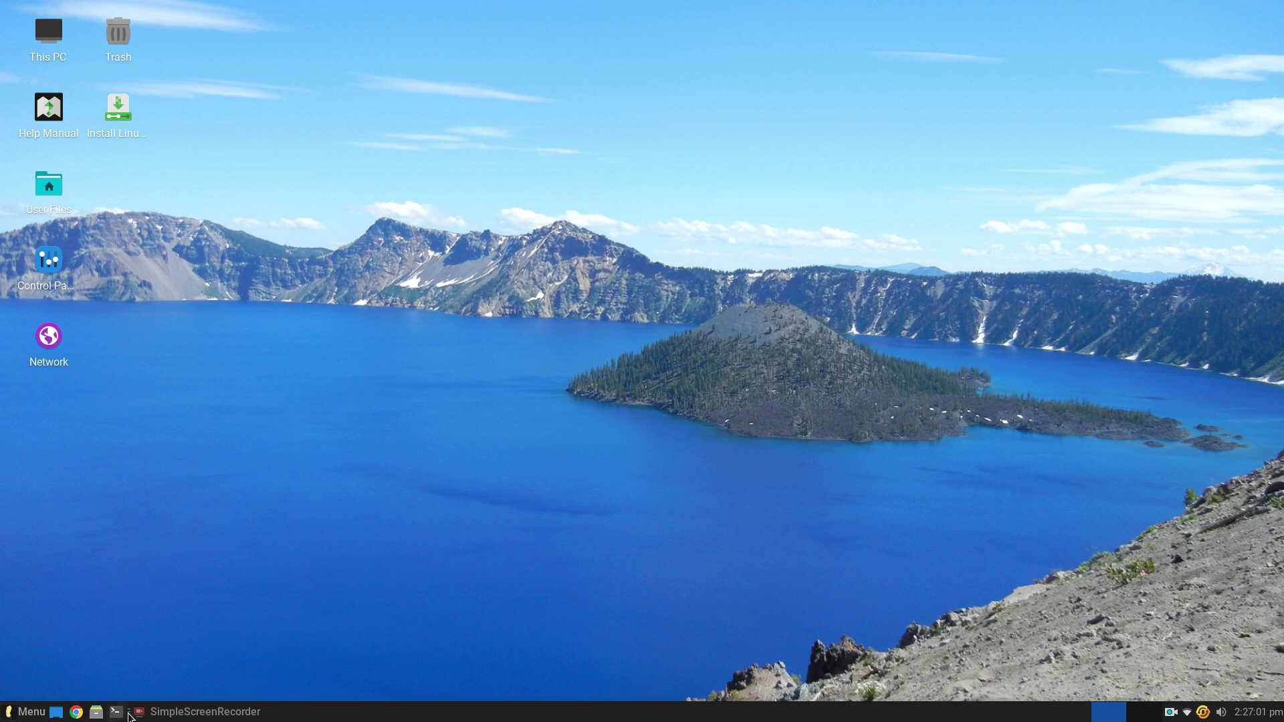
{"action": "left_click", "coordinate": [98, 713]}
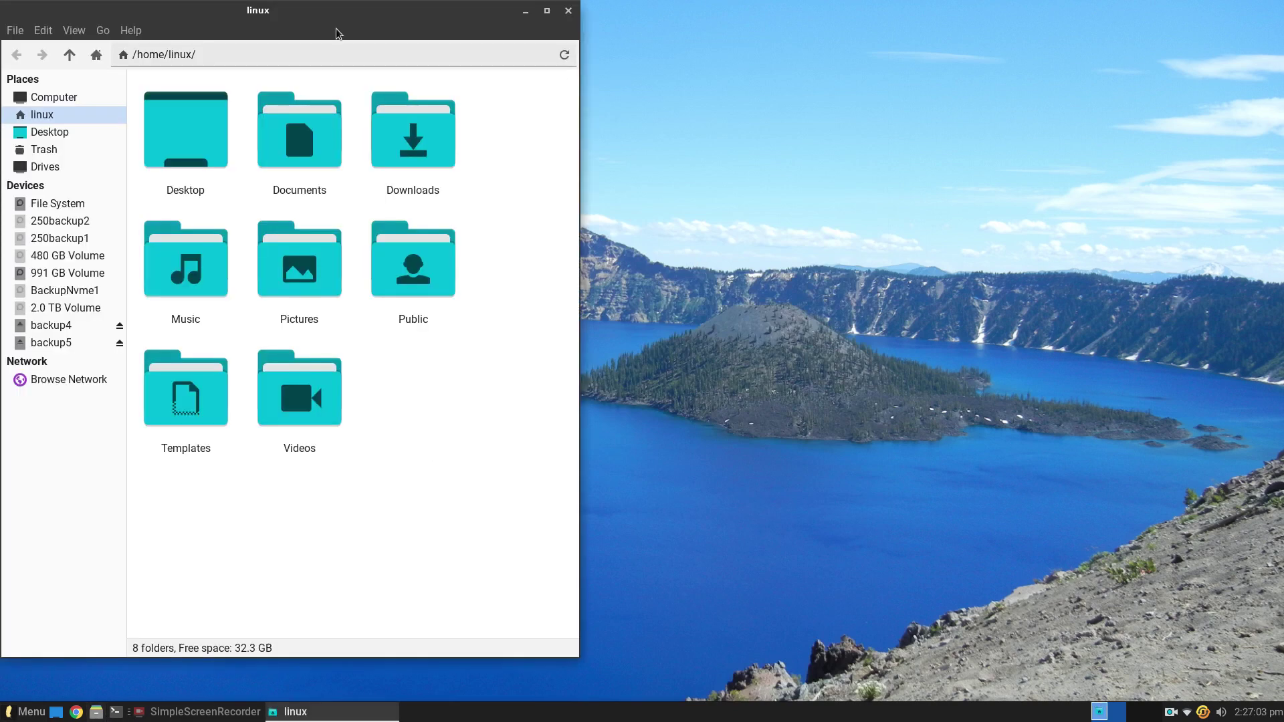
{"action": "left_click_drag", "start_coordinate": [342, 23], "coordinate": [715, 25]}
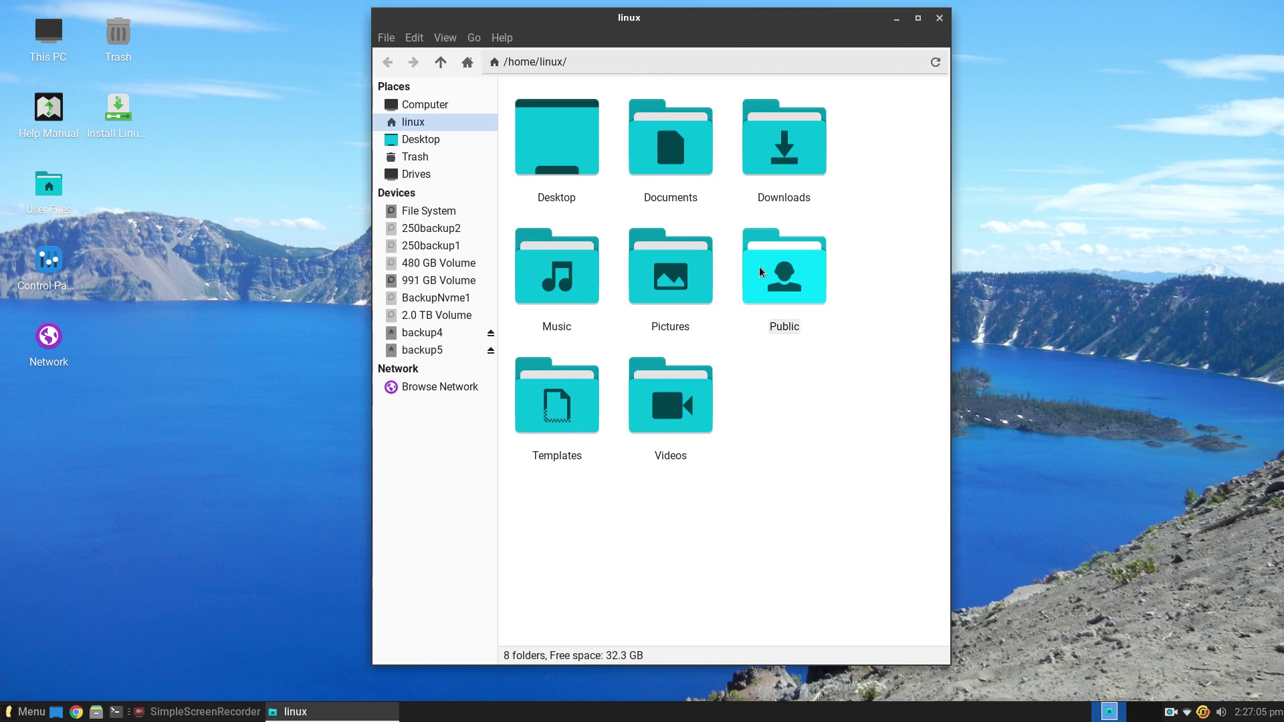
Step: Reduce the icon size in the home folder window so that six folders fit in a row
{"action": "scroll", "coordinate": [765, 289], "scroll_direction": "down", "scroll_amount": 4}
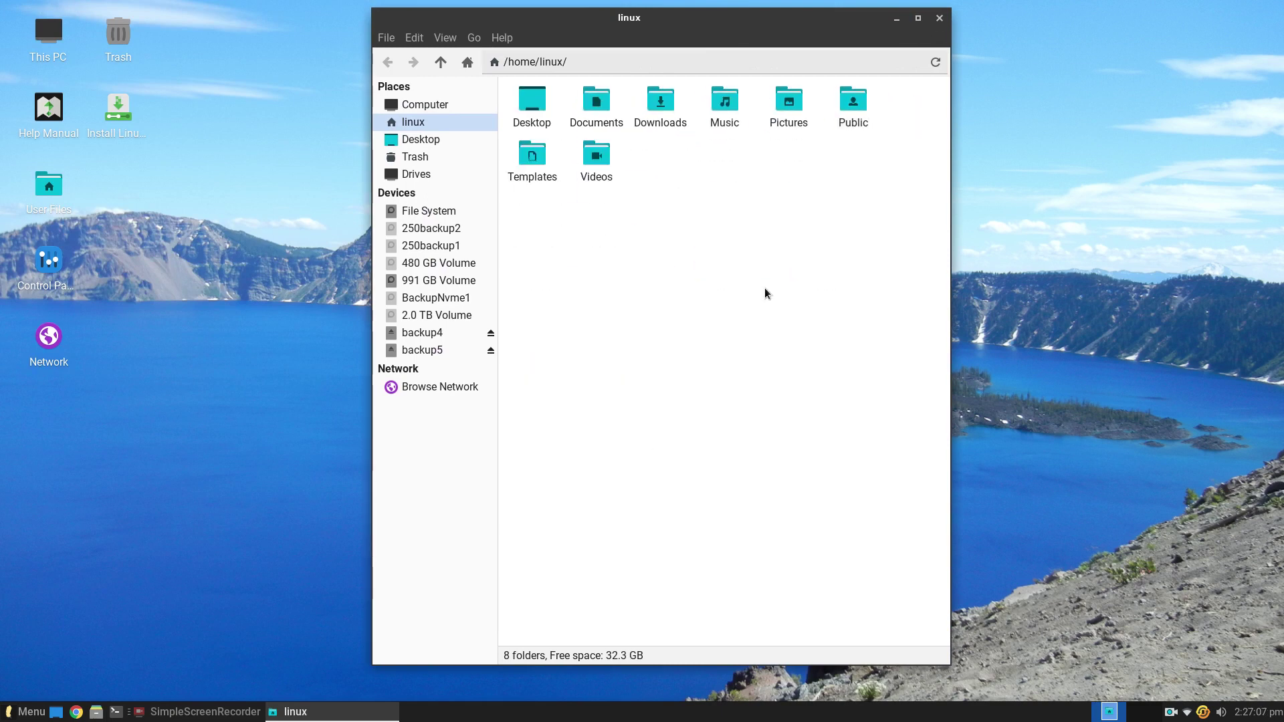
{"action": "scroll", "coordinate": [764, 293], "scroll_direction": "down", "scroll_amount": 2}
{"action": "scroll", "coordinate": [764, 293], "scroll_direction": "up", "scroll_amount": 2}
Step: Find the Screenshot tool with the application search "sc", view its capture options beside the home folder window, and close it
{"action": "left_click", "coordinate": [381, 39]}
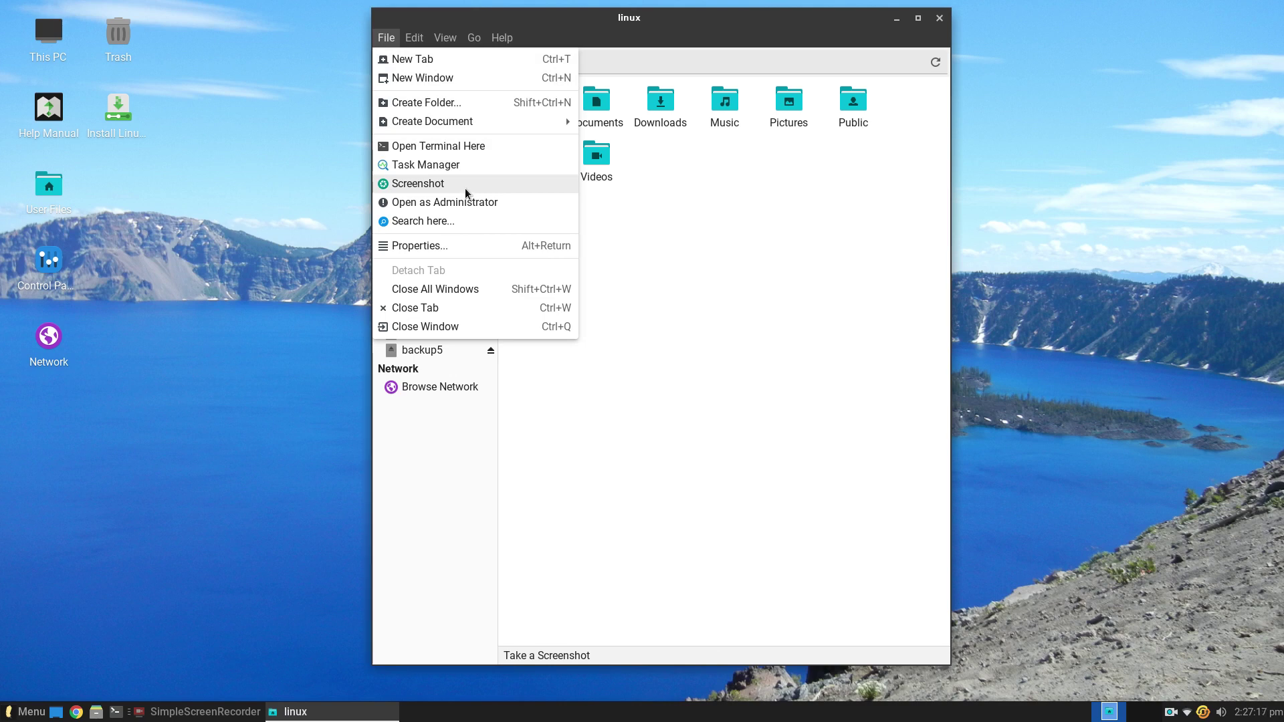
{"action": "left_click", "coordinate": [30, 718]}
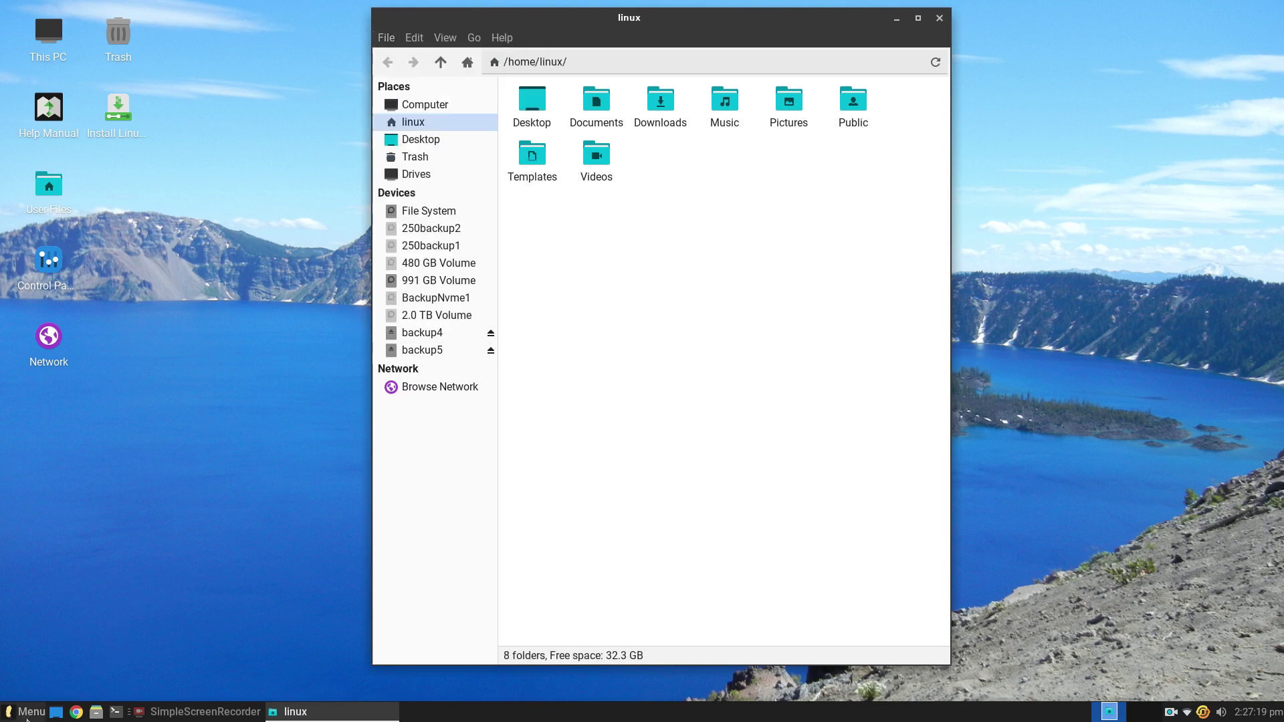
{"action": "left_click", "coordinate": [29, 718]}
{"action": "type", "text": "sc"}
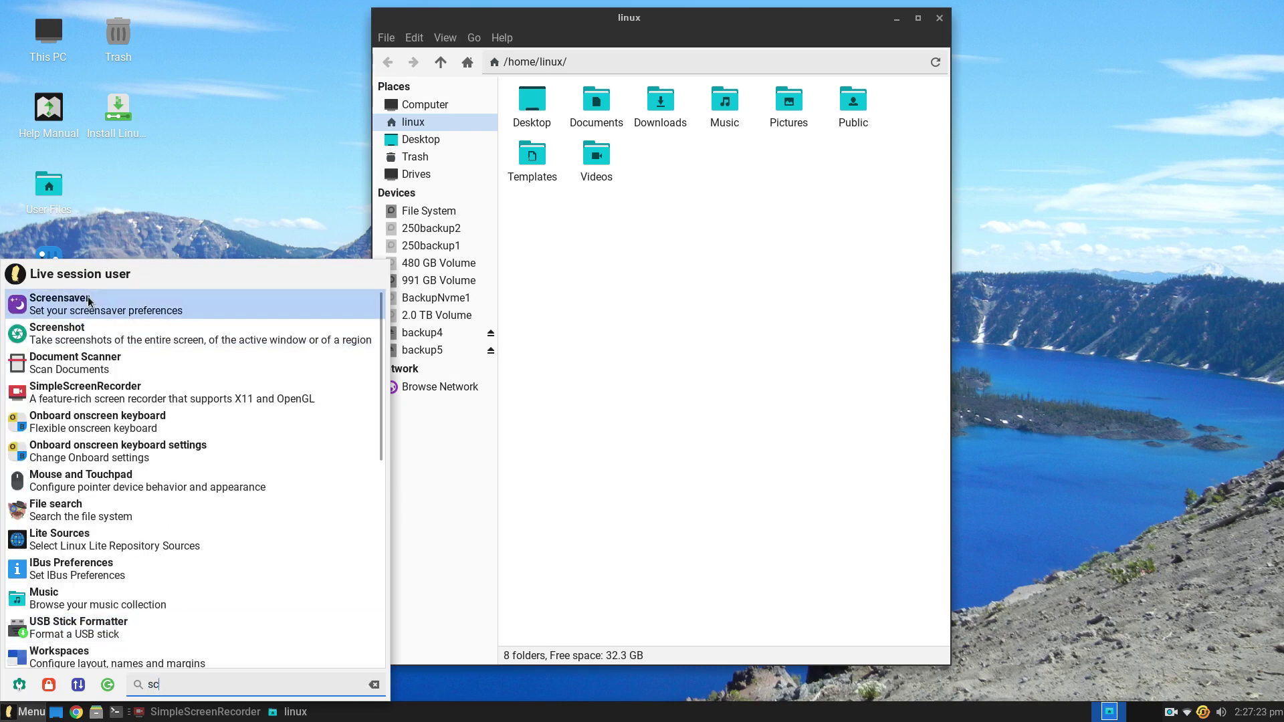
{"action": "left_click", "coordinate": [88, 338]}
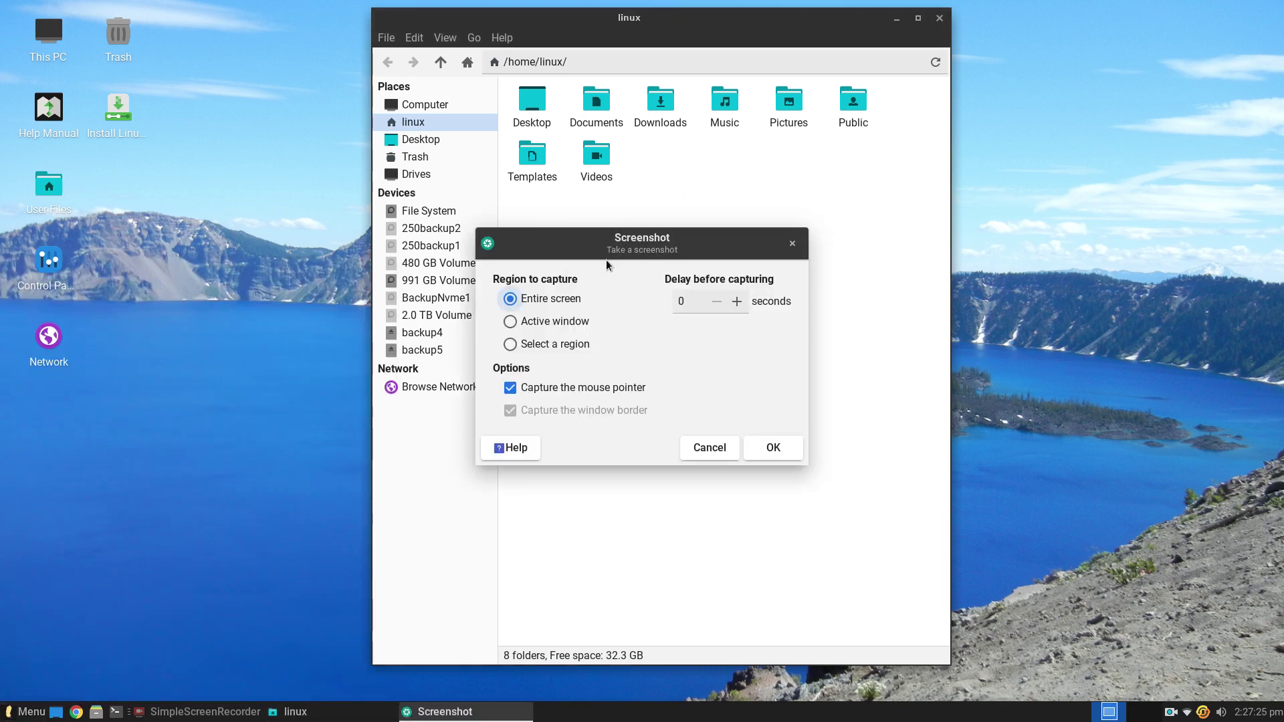
{"action": "left_click_drag", "start_coordinate": [689, 240], "coordinate": [197, 200]}
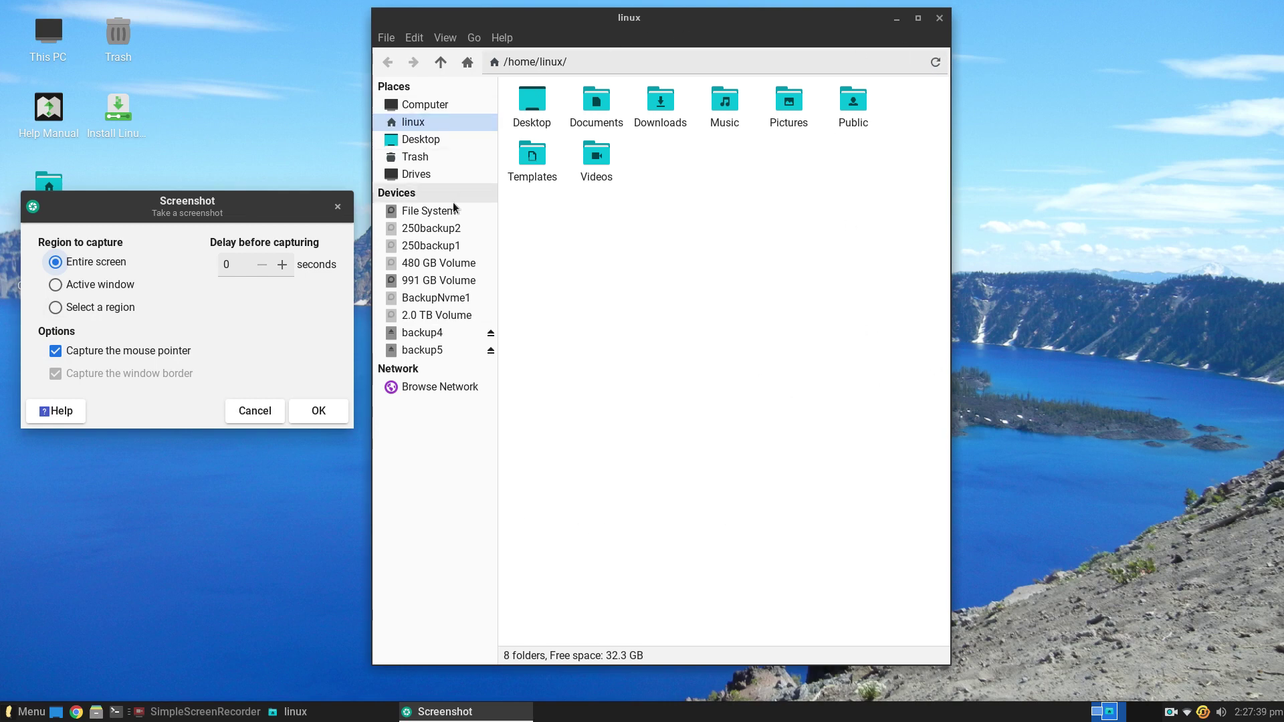
{"action": "left_click", "coordinate": [338, 207]}
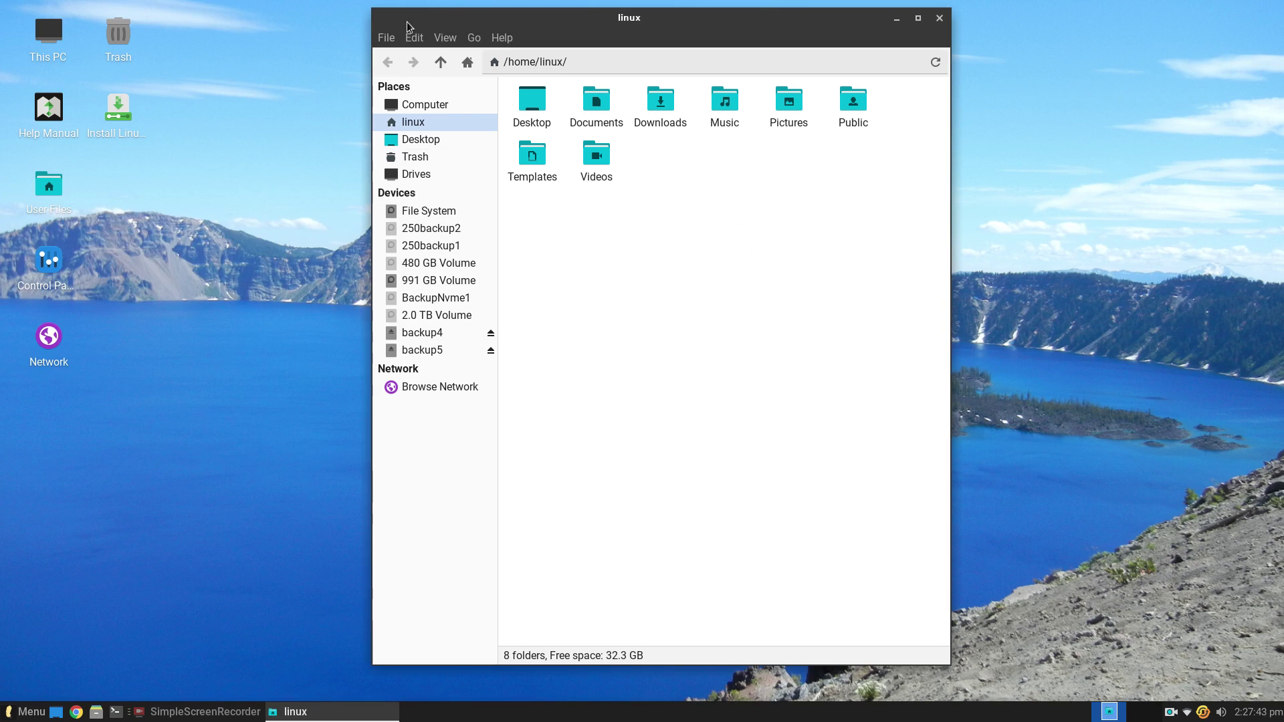
{"action": "left_click", "coordinate": [387, 39]}
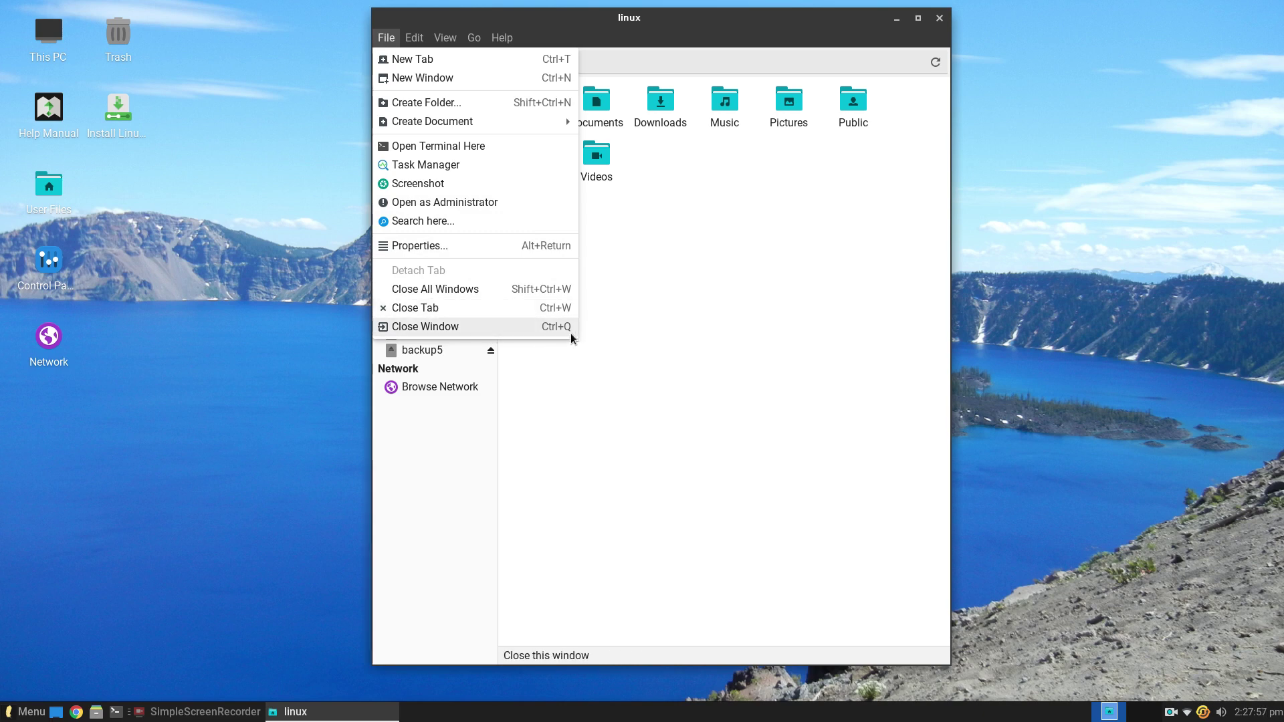
{"action": "left_click", "coordinate": [687, 321]}
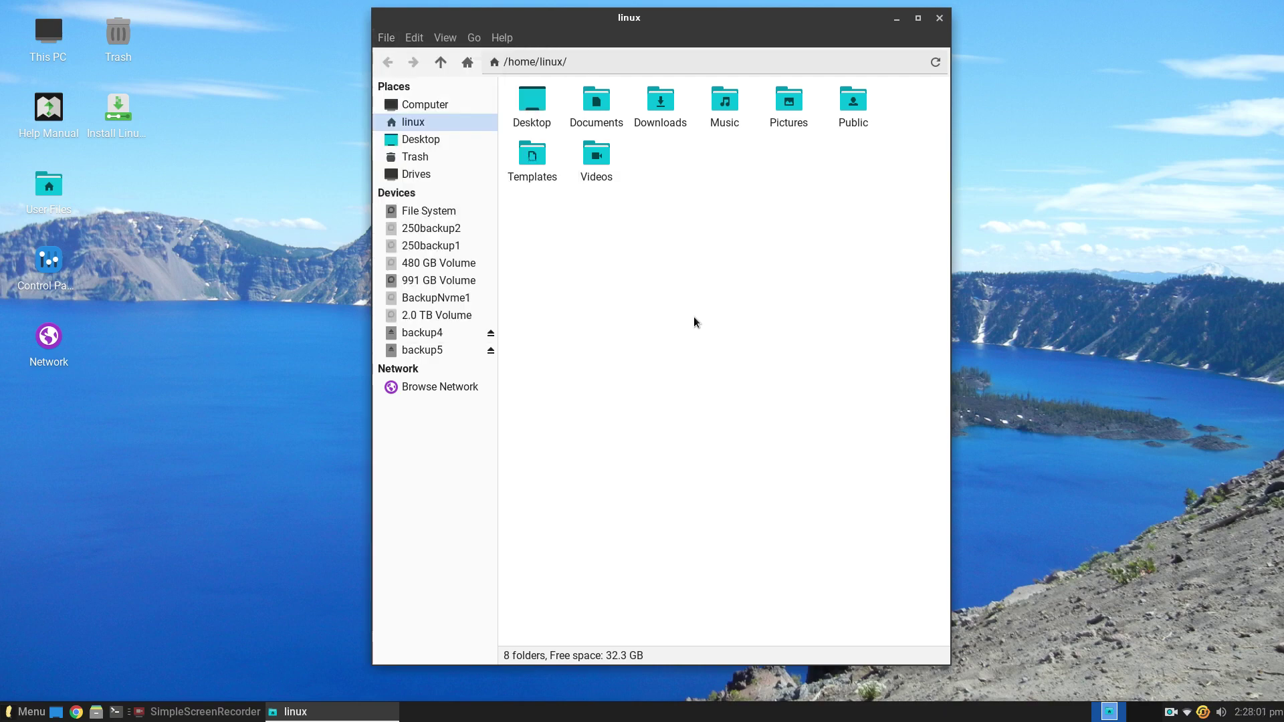
Step: Close the home folder window and reopen it after cancelling the log-out dialog
{"action": "key", "text": "alt+F4"}
{"action": "key", "text": "alt+F4"}
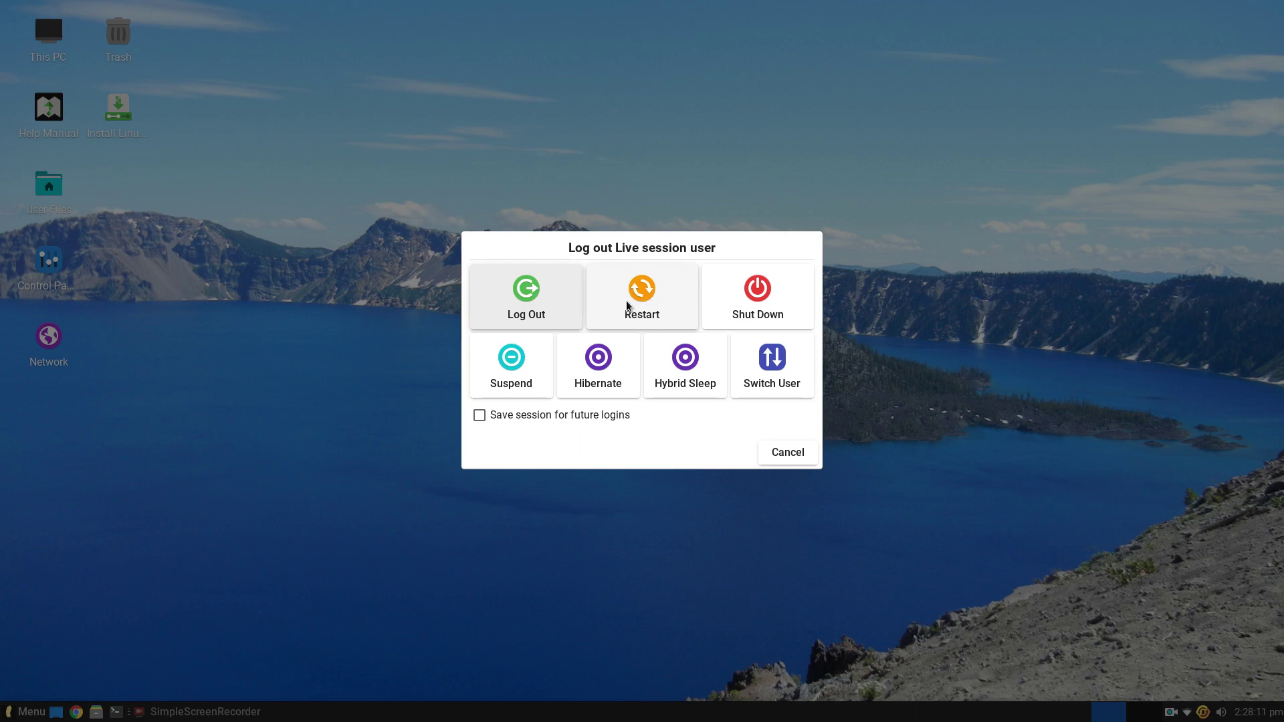
{"action": "left_click", "coordinate": [765, 457]}
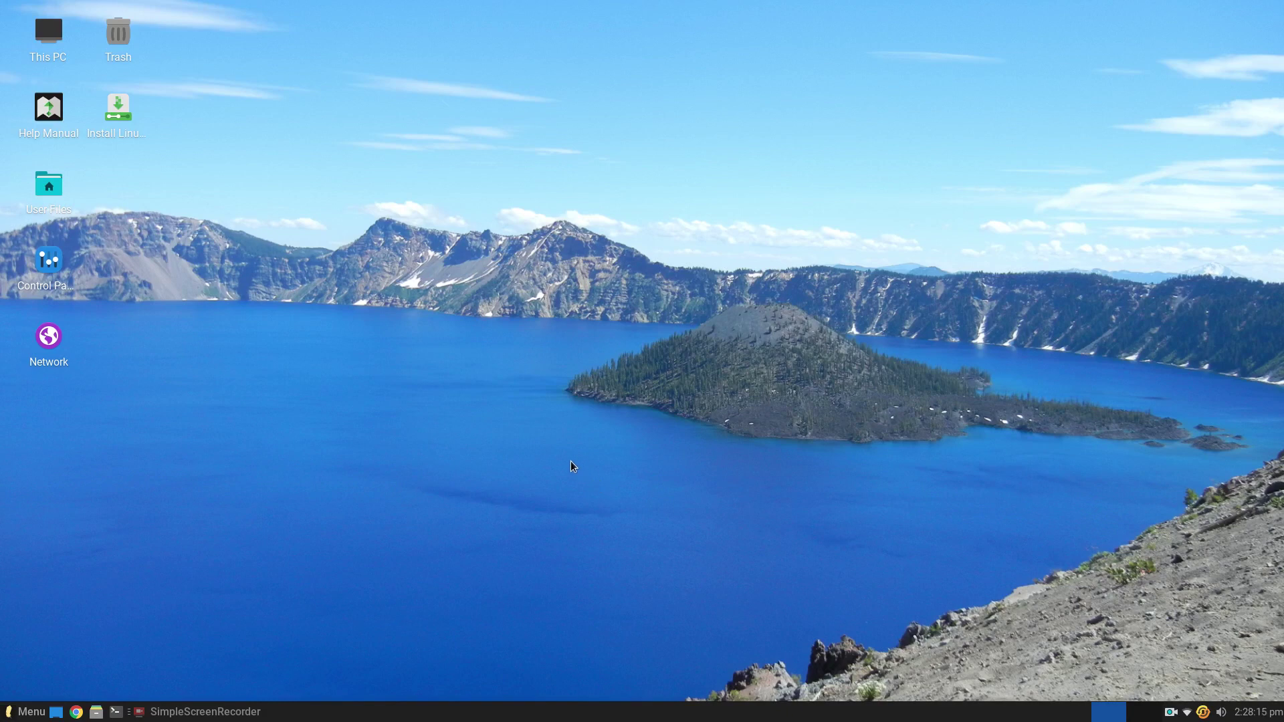
{"action": "left_click", "coordinate": [96, 712]}
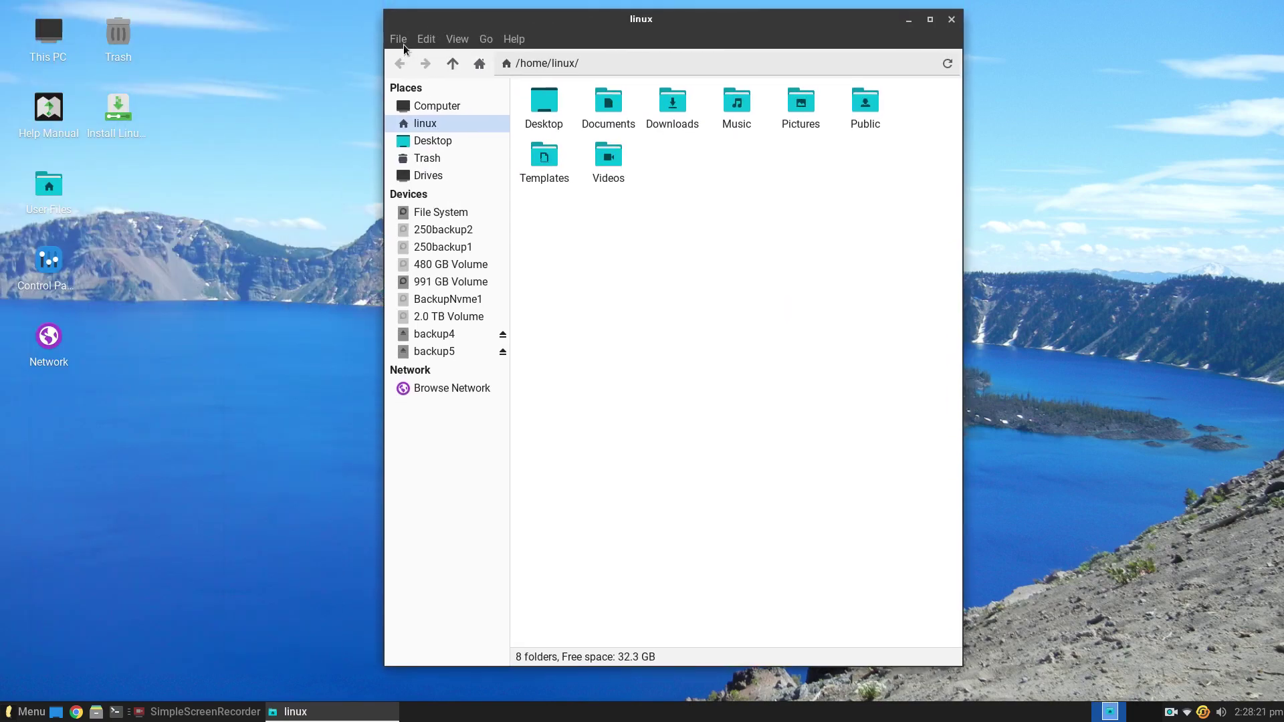
Step: Review the file manager's editing commands, its view commands and the sorting options for arranging items
{"action": "left_click", "coordinate": [426, 40]}
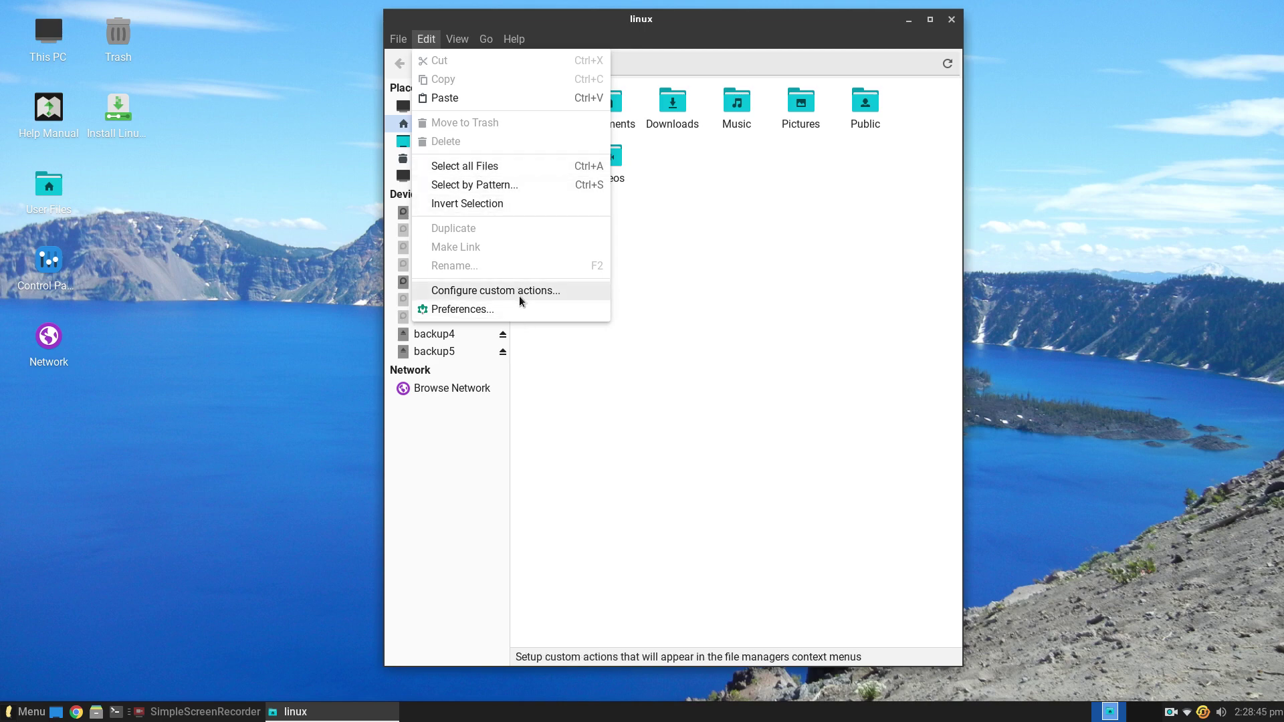
{"action": "left_click", "coordinate": [459, 41]}
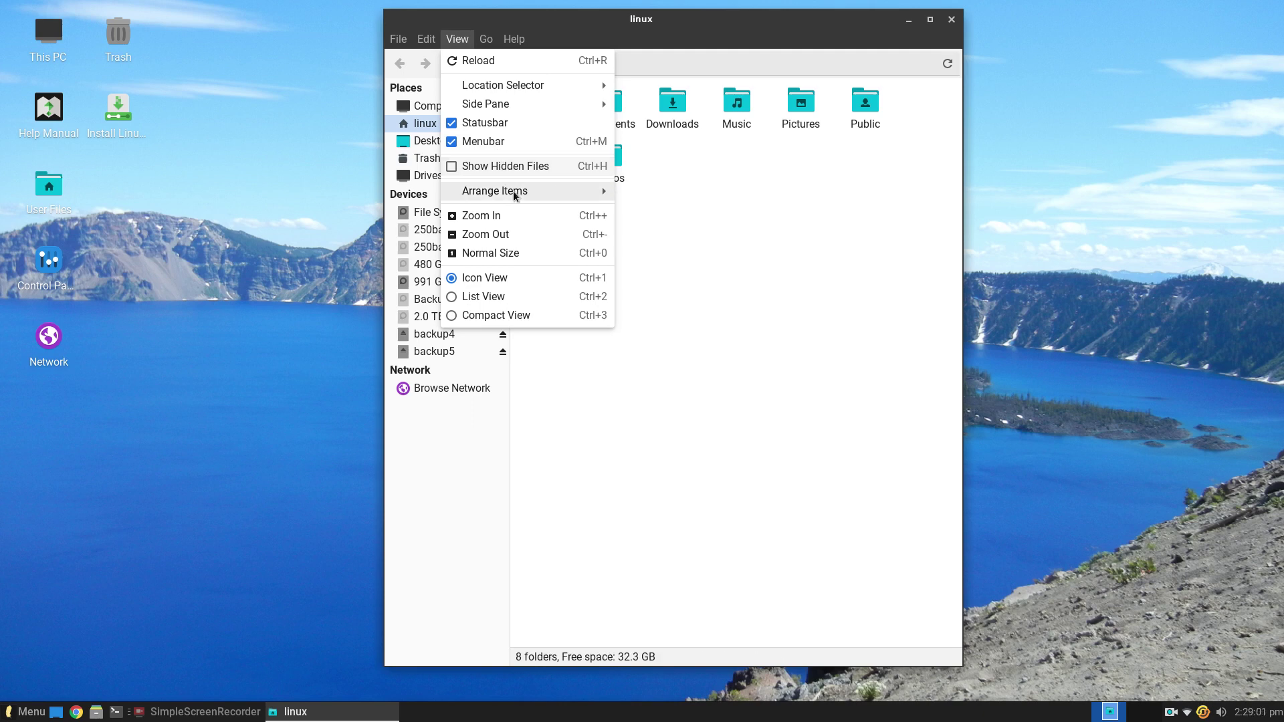
{"action": "mouse_move", "coordinate": [525, 193]}
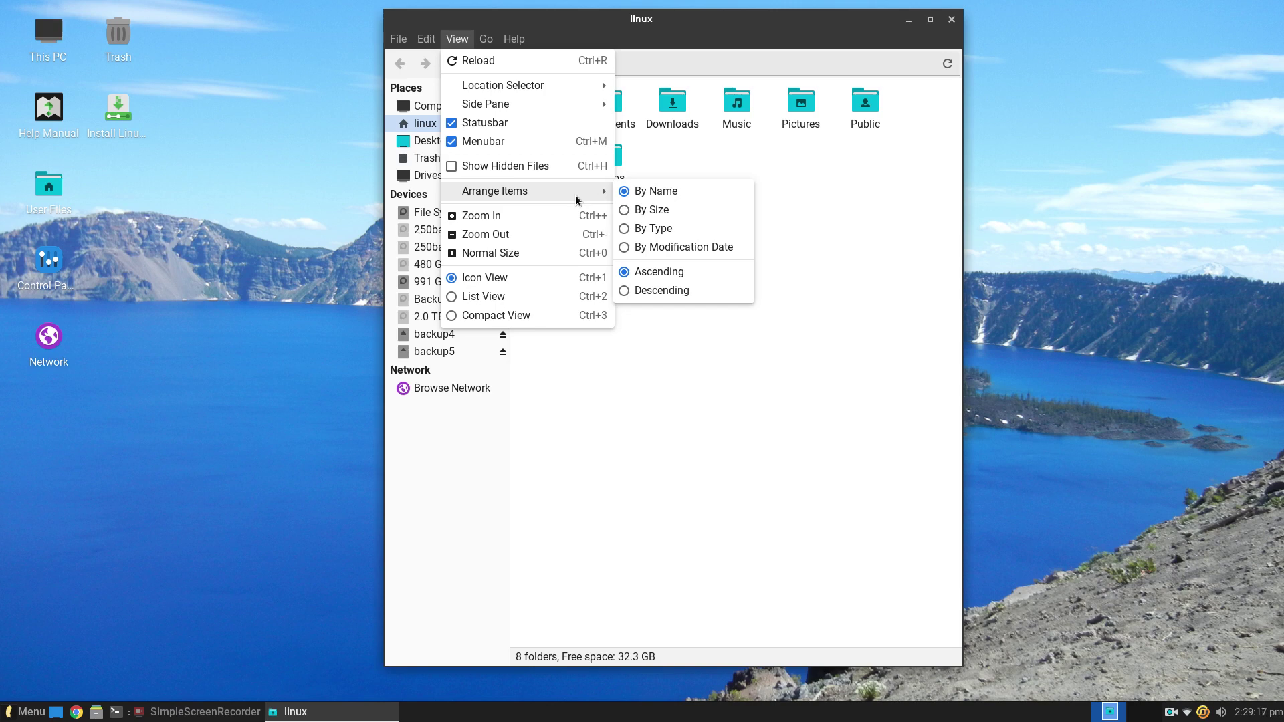
Step: Display the home folder in List View and Compact View, and return it to Icon View
{"action": "left_click", "coordinate": [512, 300]}
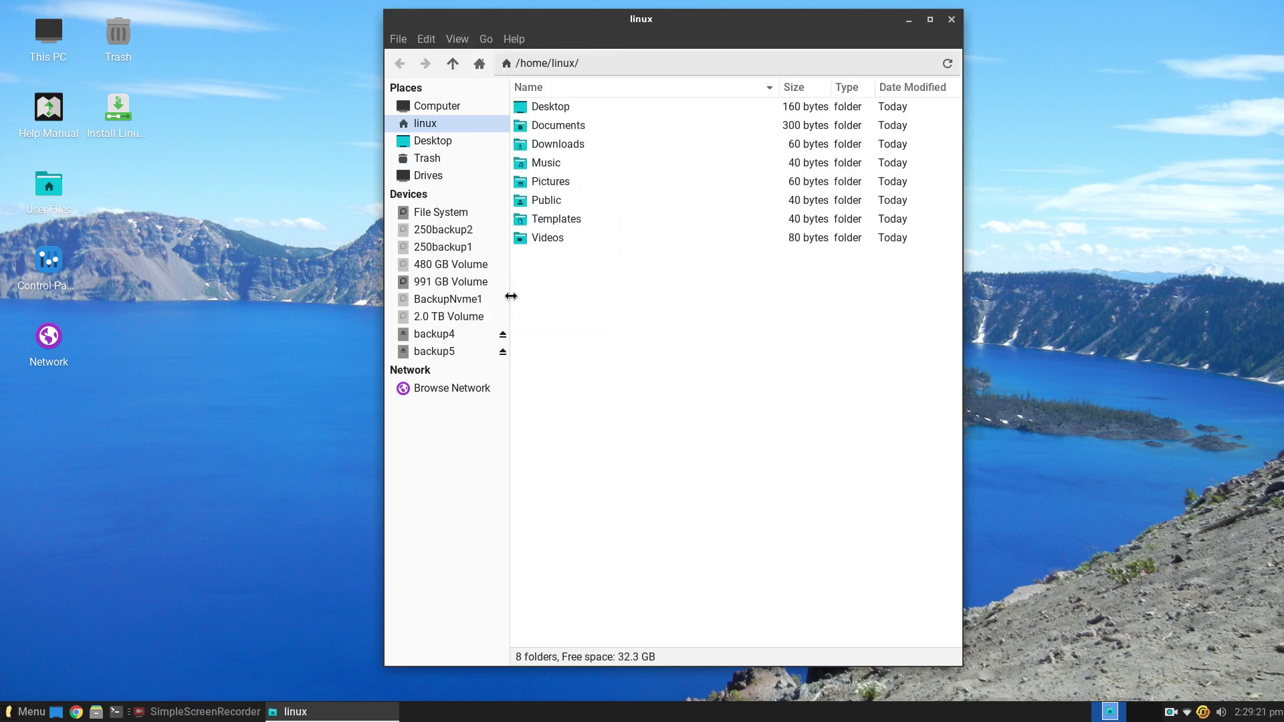
{"action": "left_click", "coordinate": [459, 40]}
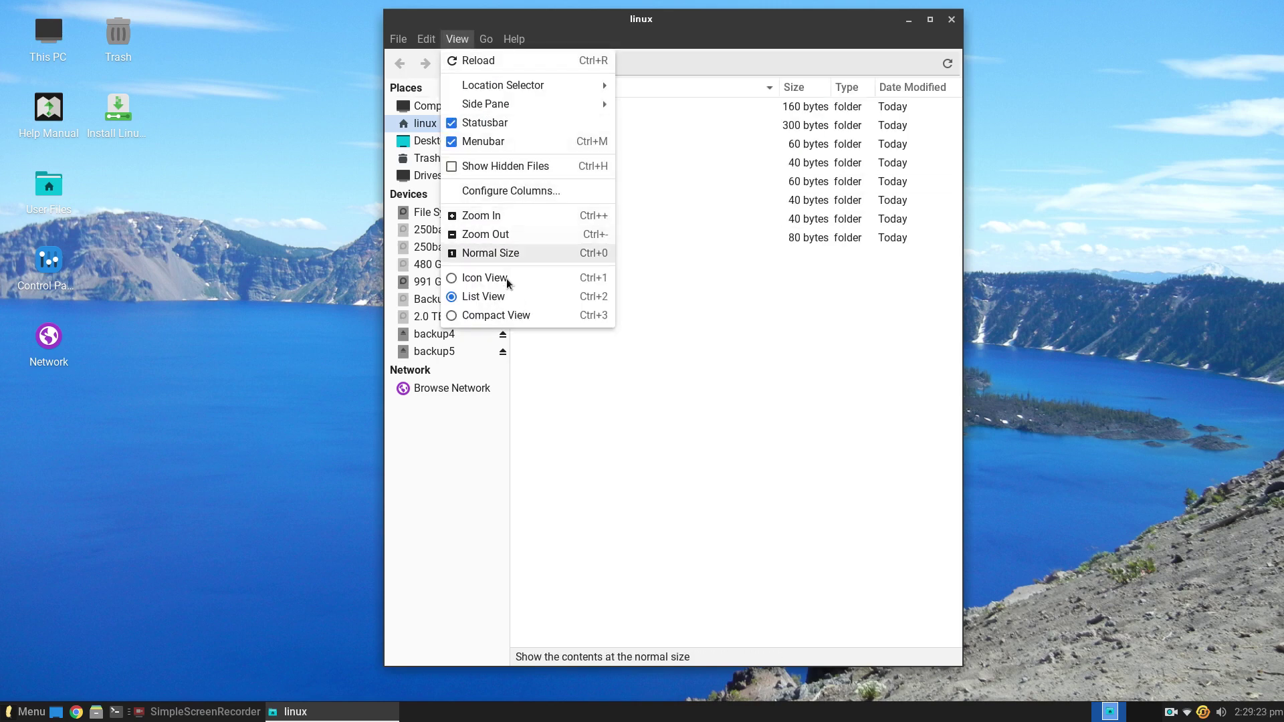
{"action": "left_click", "coordinate": [506, 318]}
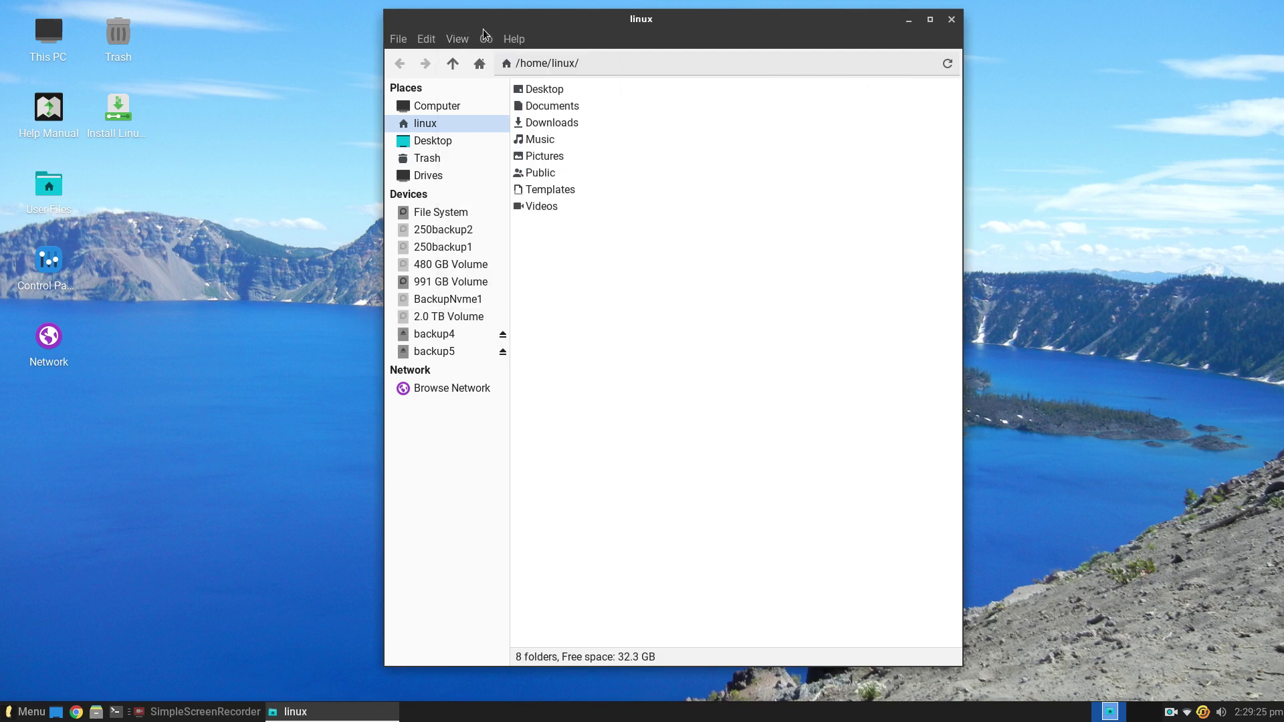
{"action": "left_click", "coordinate": [459, 39]}
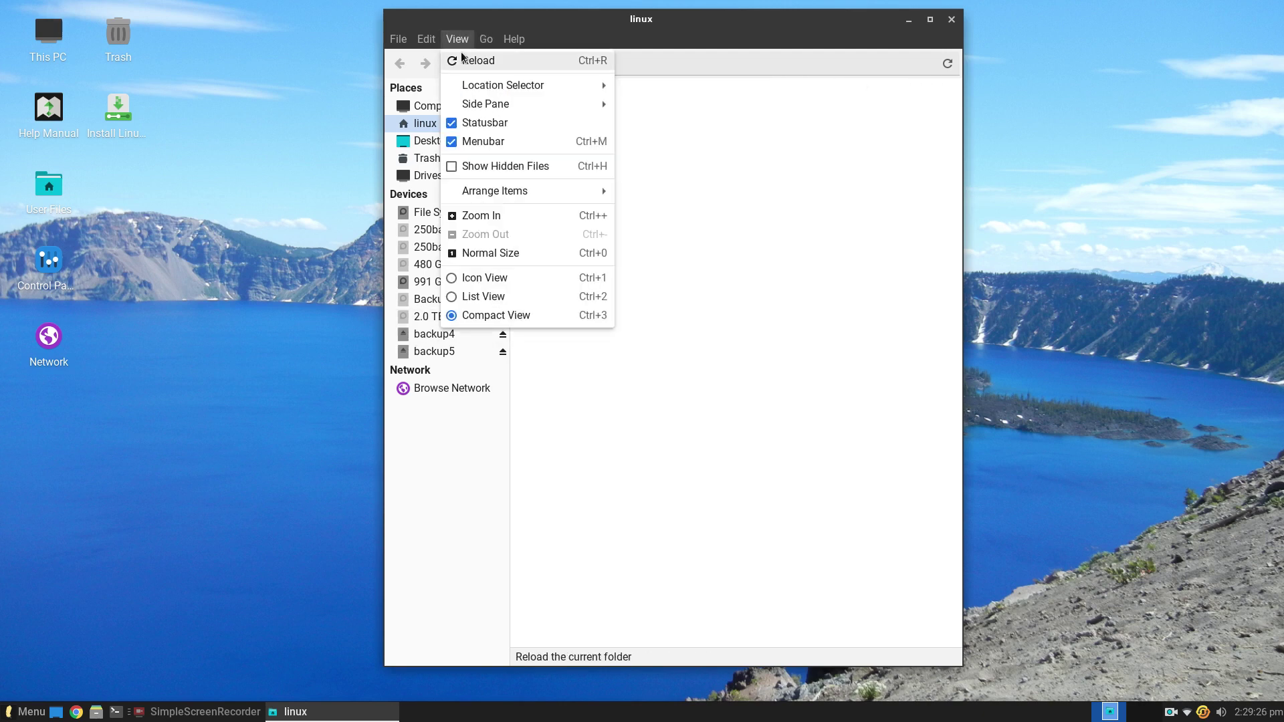
{"action": "left_click", "coordinate": [504, 276]}
Step: Visit the Computer, home and Desktop locations in turn with the file manager's navigation commands
{"action": "left_click", "coordinate": [485, 40]}
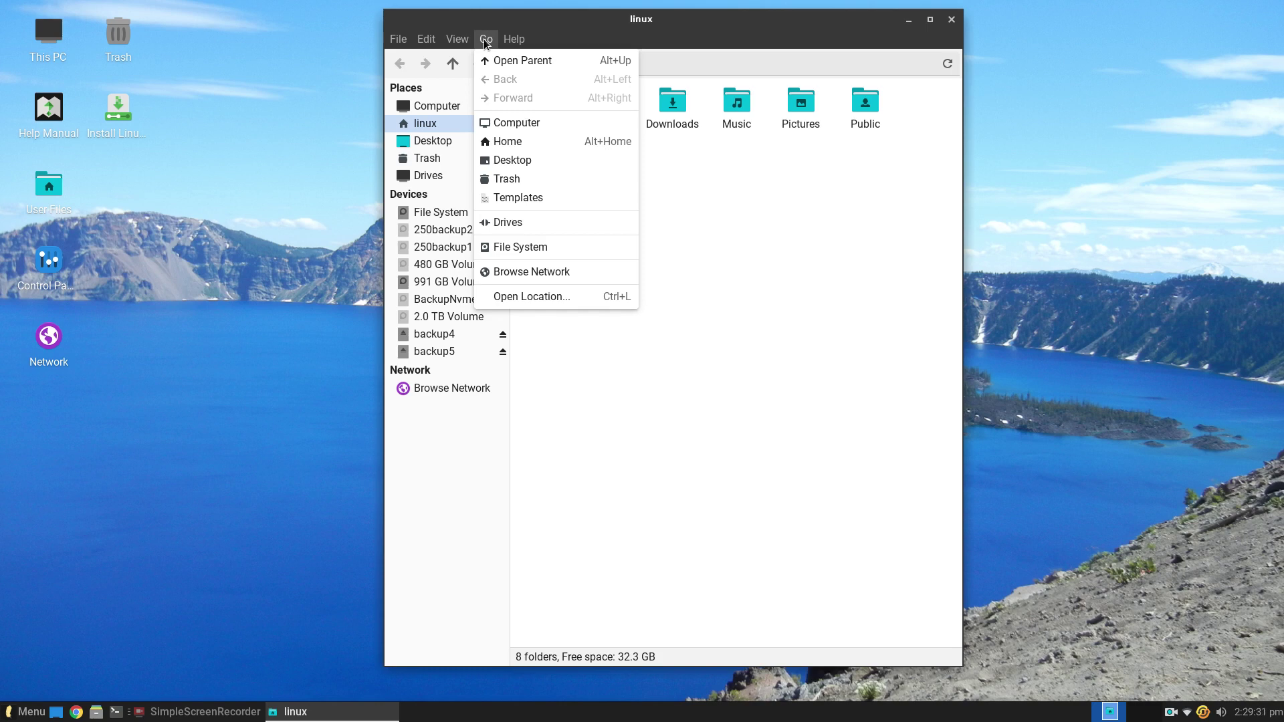
{"action": "left_click", "coordinate": [545, 129]}
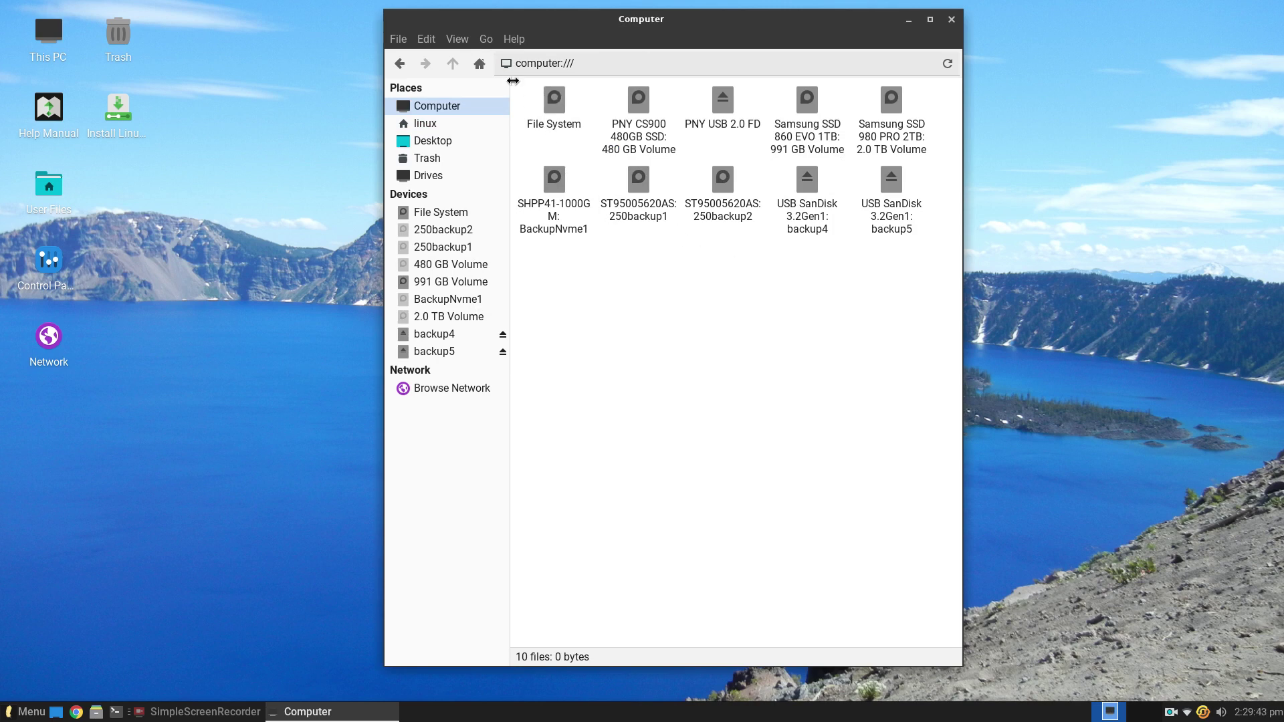
{"action": "left_click", "coordinate": [457, 40]}
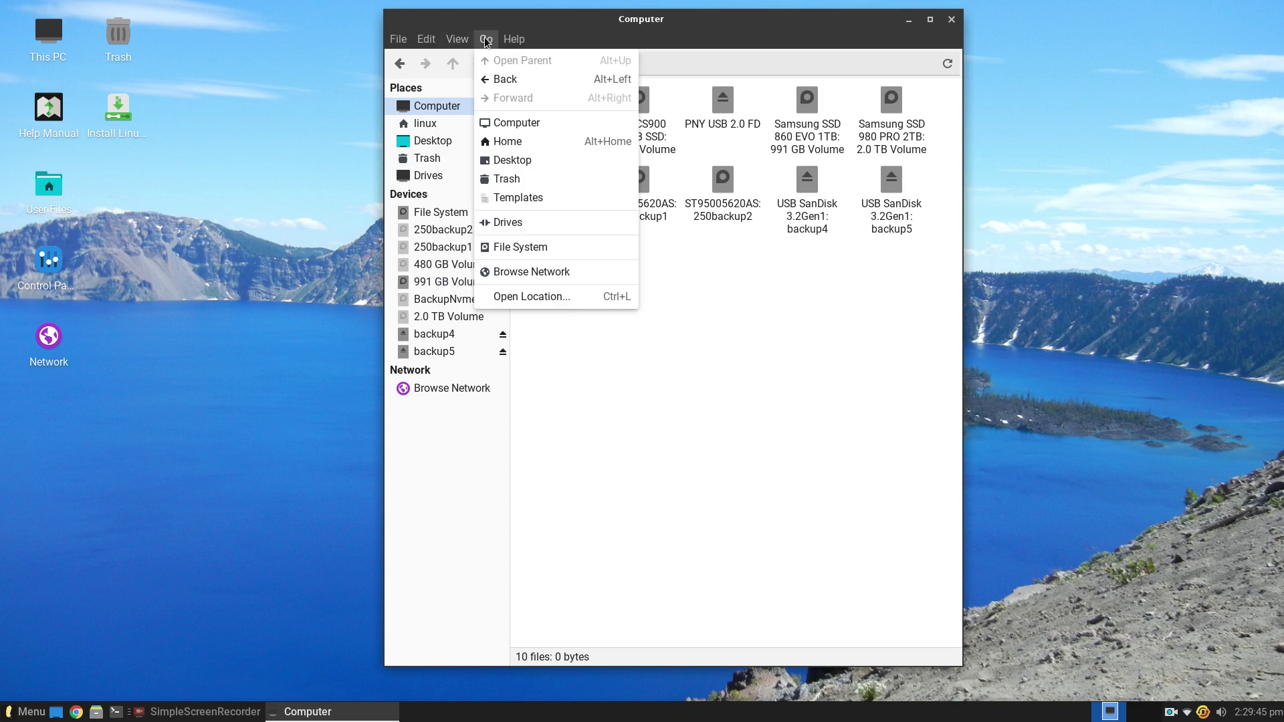
{"action": "left_click", "coordinate": [547, 149]}
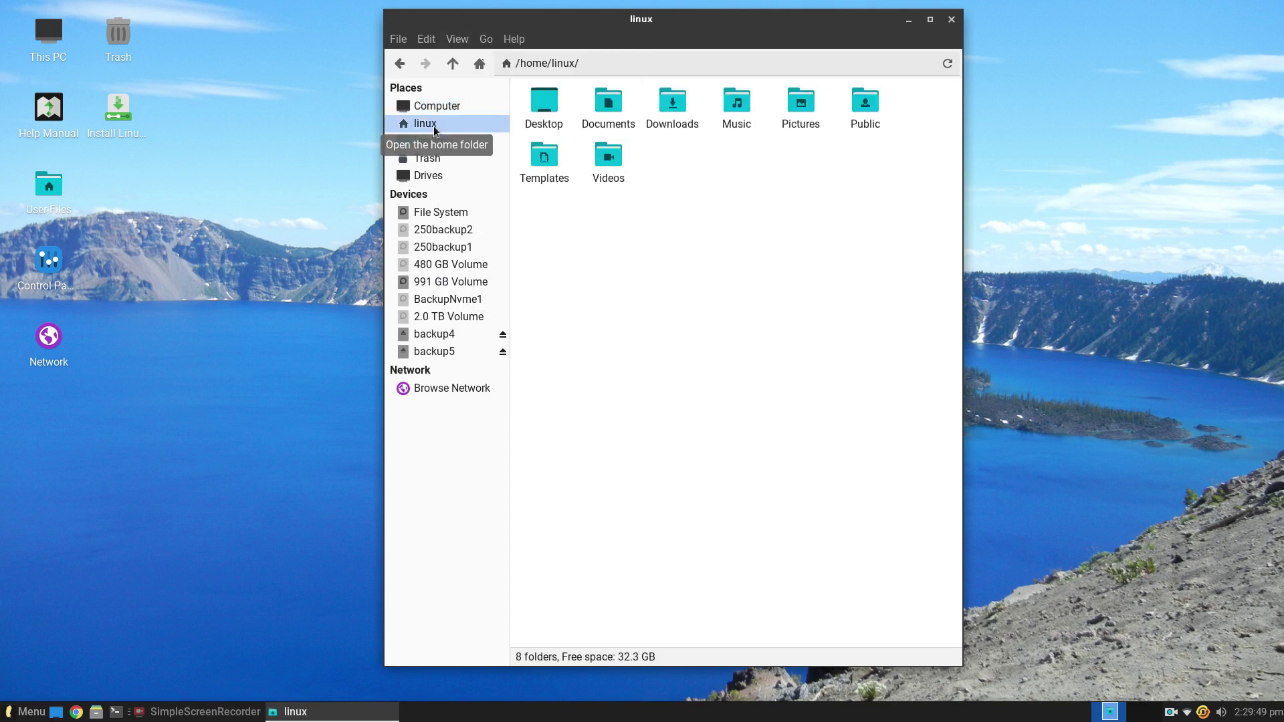
{"action": "left_click", "coordinate": [494, 41]}
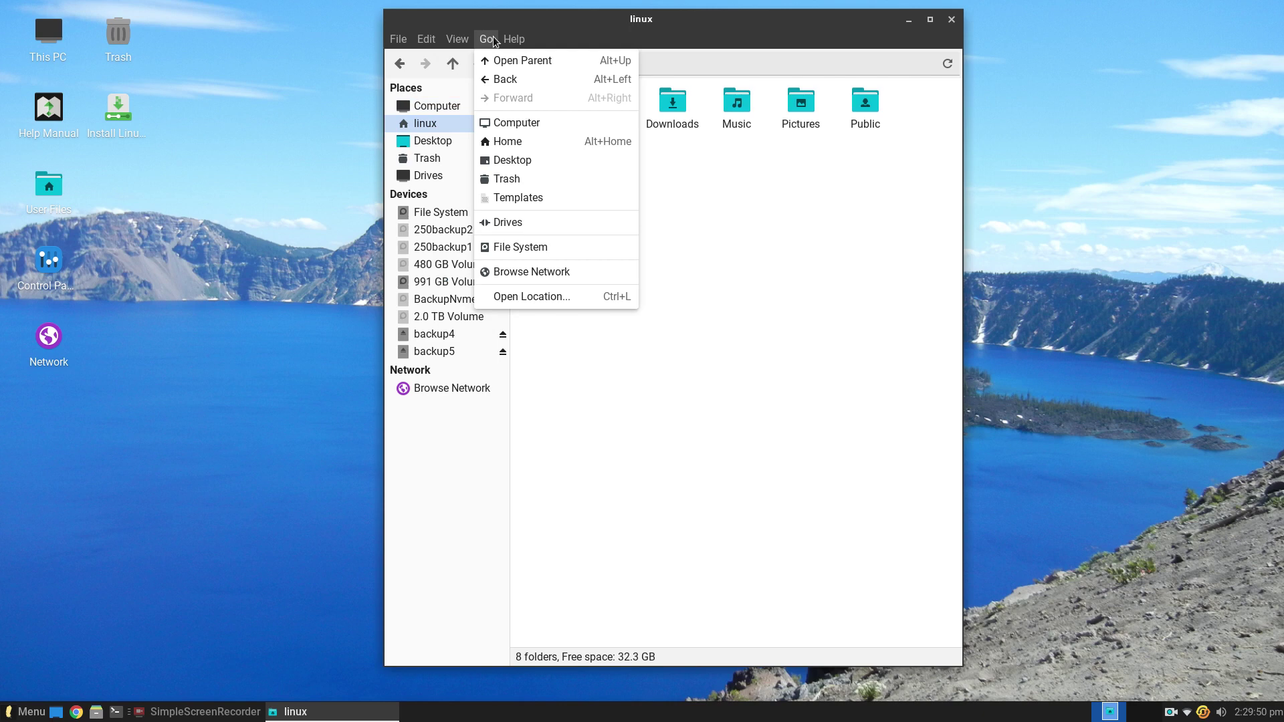
{"action": "left_click", "coordinate": [520, 166]}
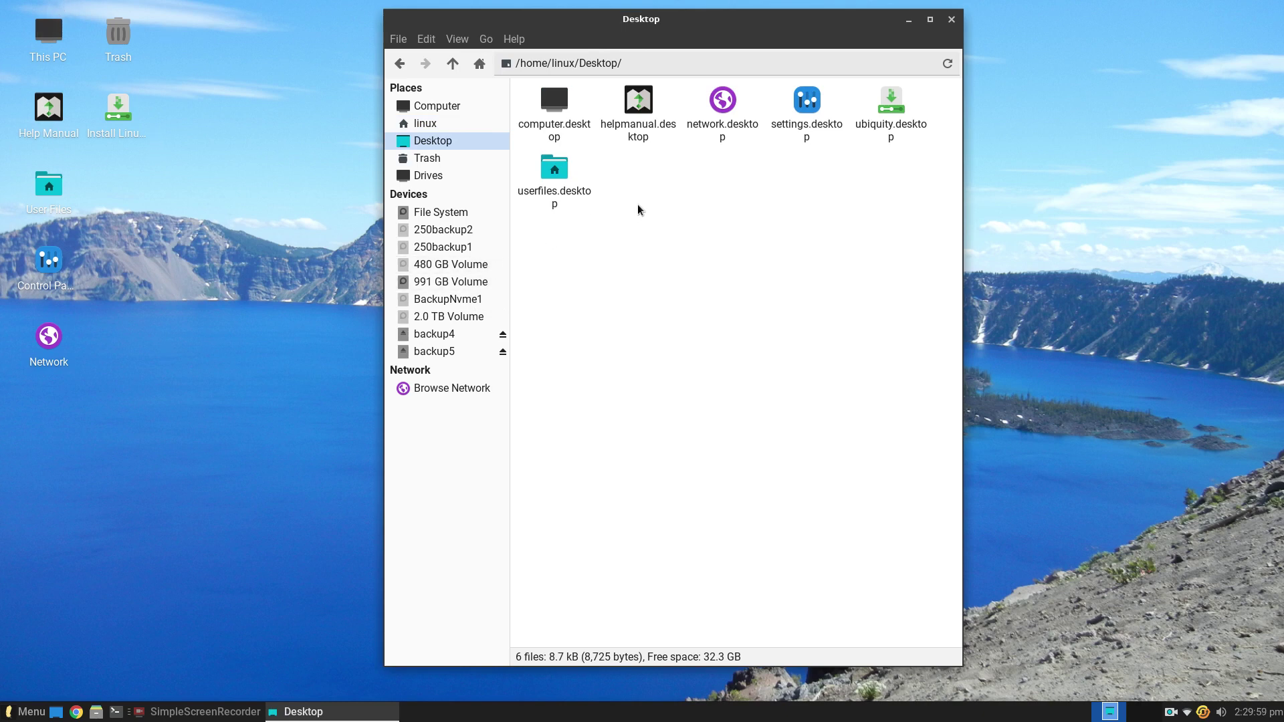
Step: Request the file manager's user manual and agree to read it online
{"action": "left_click", "coordinate": [486, 39]}
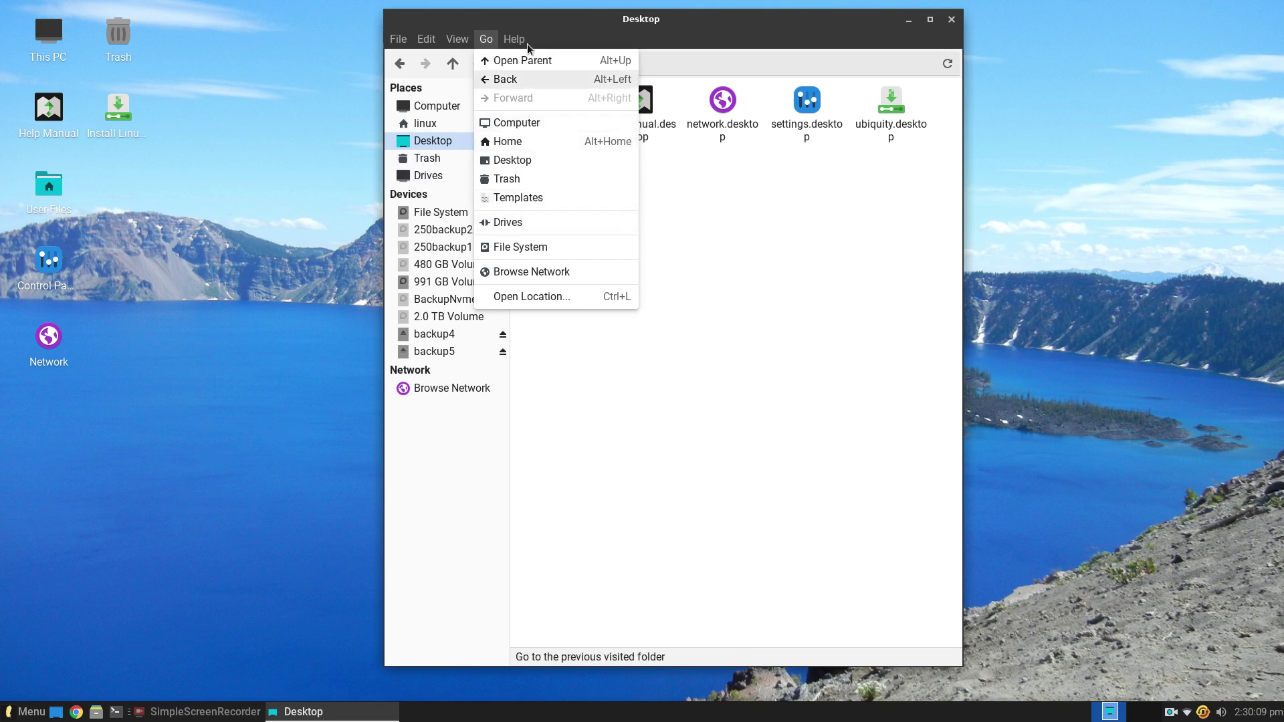
{"action": "mouse_move", "coordinate": [523, 41]}
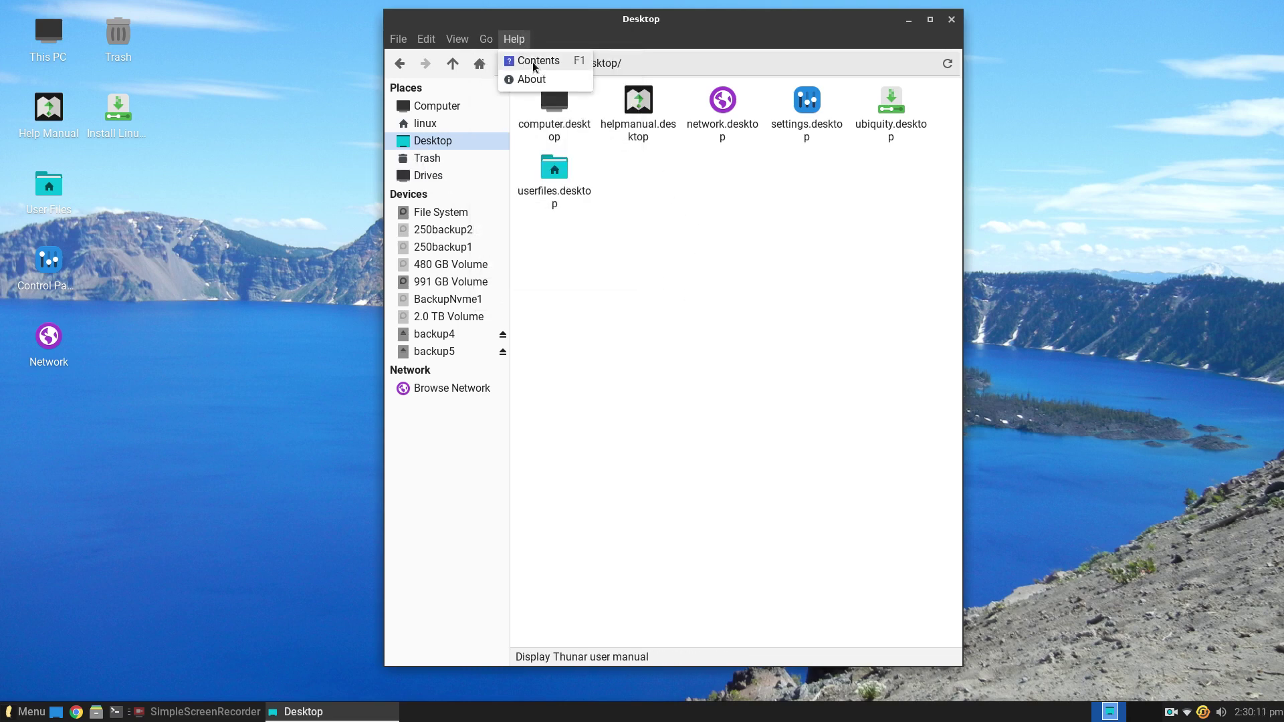
{"action": "left_click", "coordinate": [539, 64]}
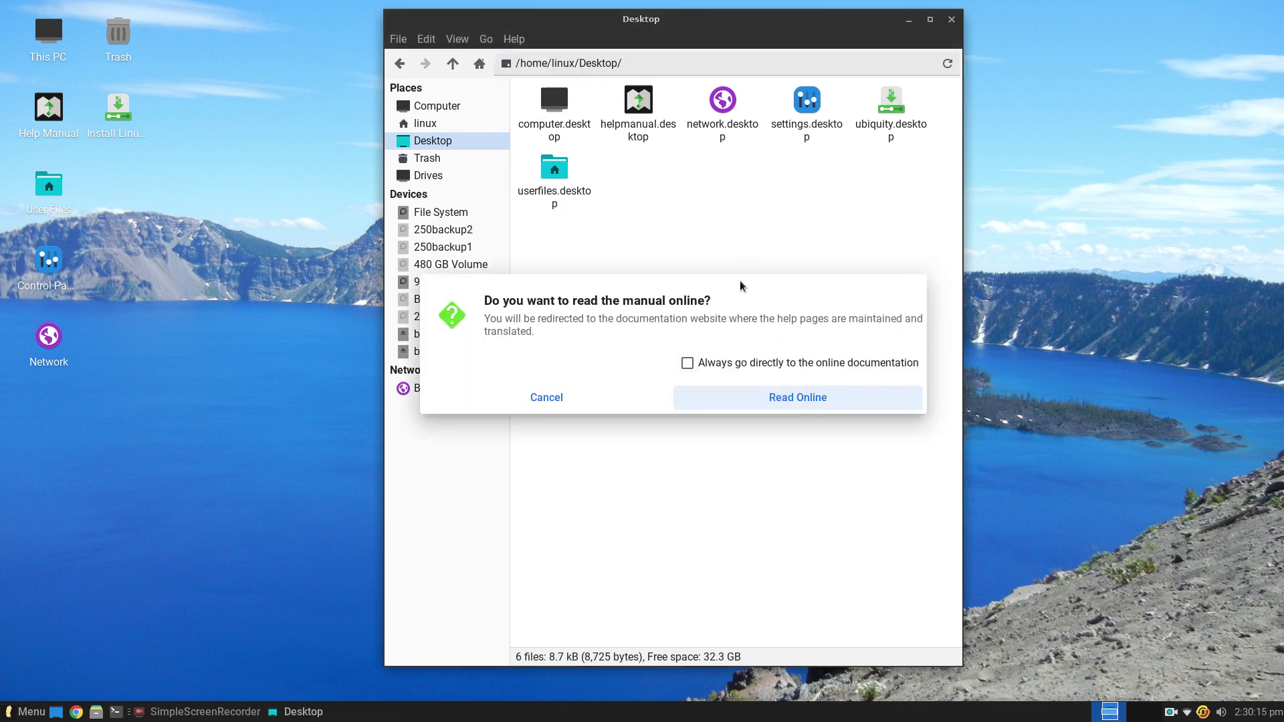
{"action": "left_click", "coordinate": [823, 398]}
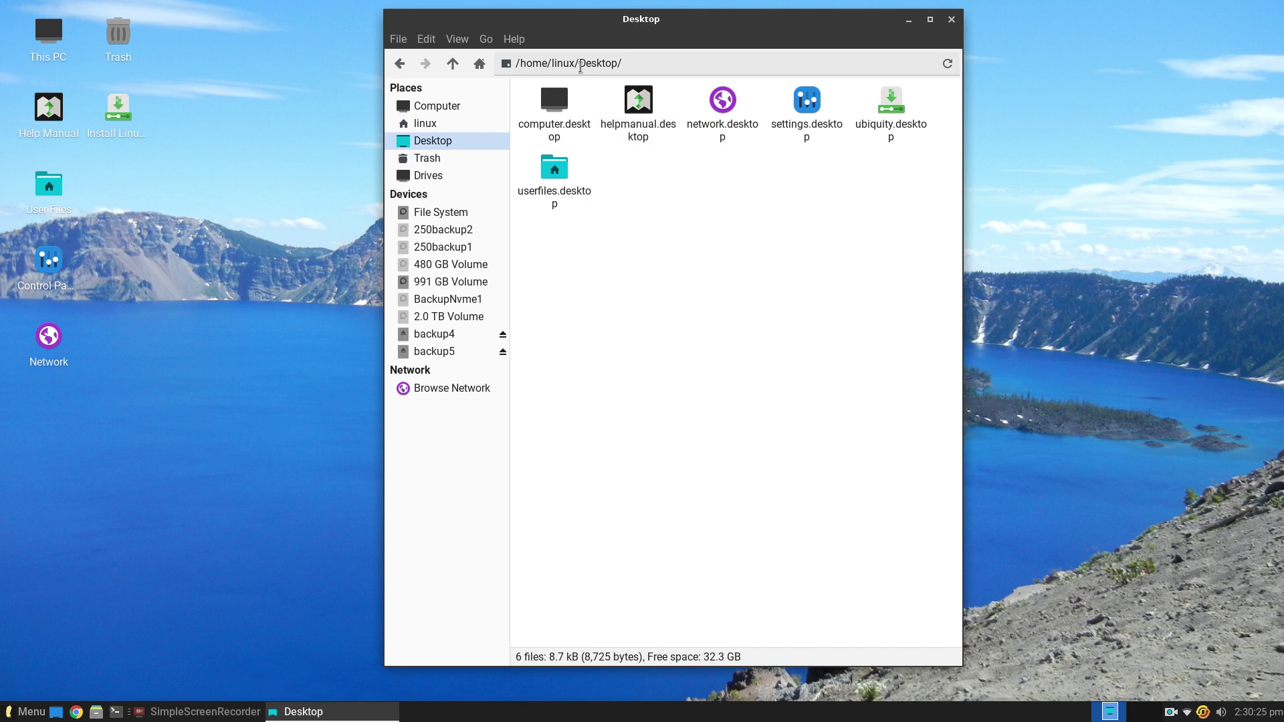
Step: View the file manager's About information, and close it together with the Desktop folder window
{"action": "left_click", "coordinate": [513, 38]}
{"action": "left_click", "coordinate": [526, 81]}
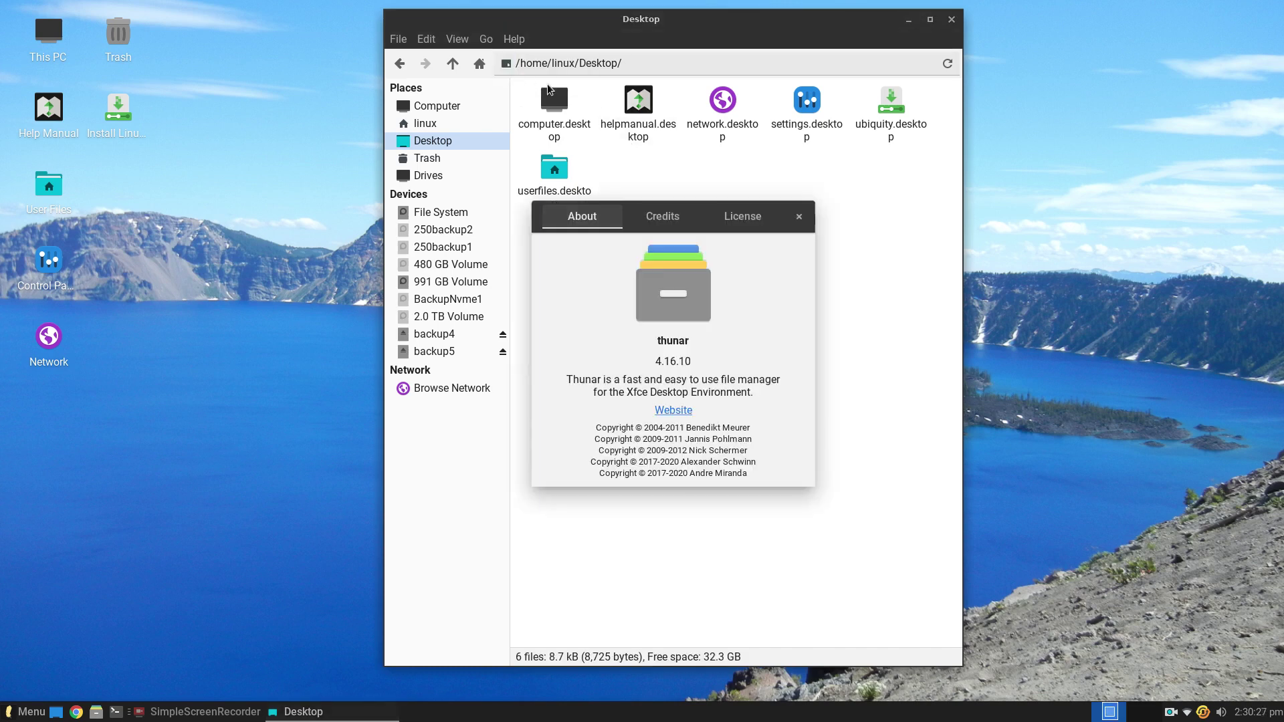
{"action": "left_click", "coordinate": [799, 218]}
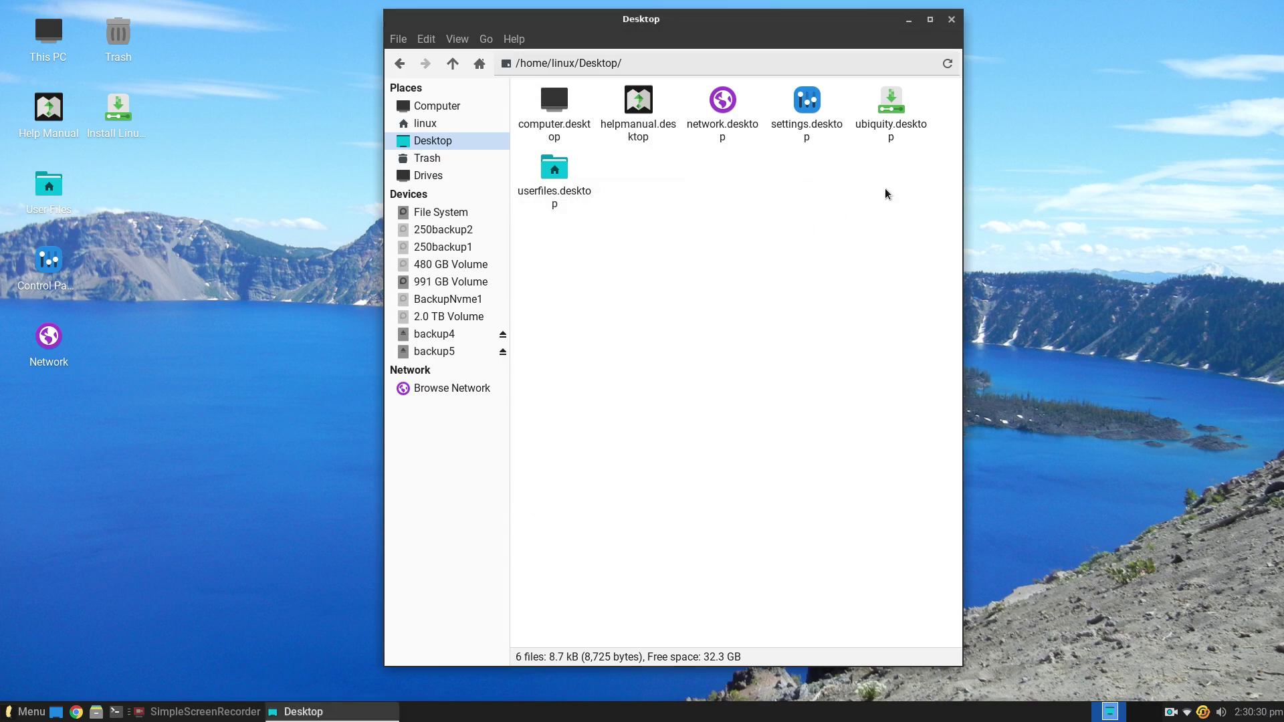
{"action": "left_click", "coordinate": [952, 20]}
Step: Open the desktop settings and try the chess-piece landscape and the snowy lodge photo from the WallPaper folder as backgrounds
{"action": "right_click", "coordinate": [631, 236]}
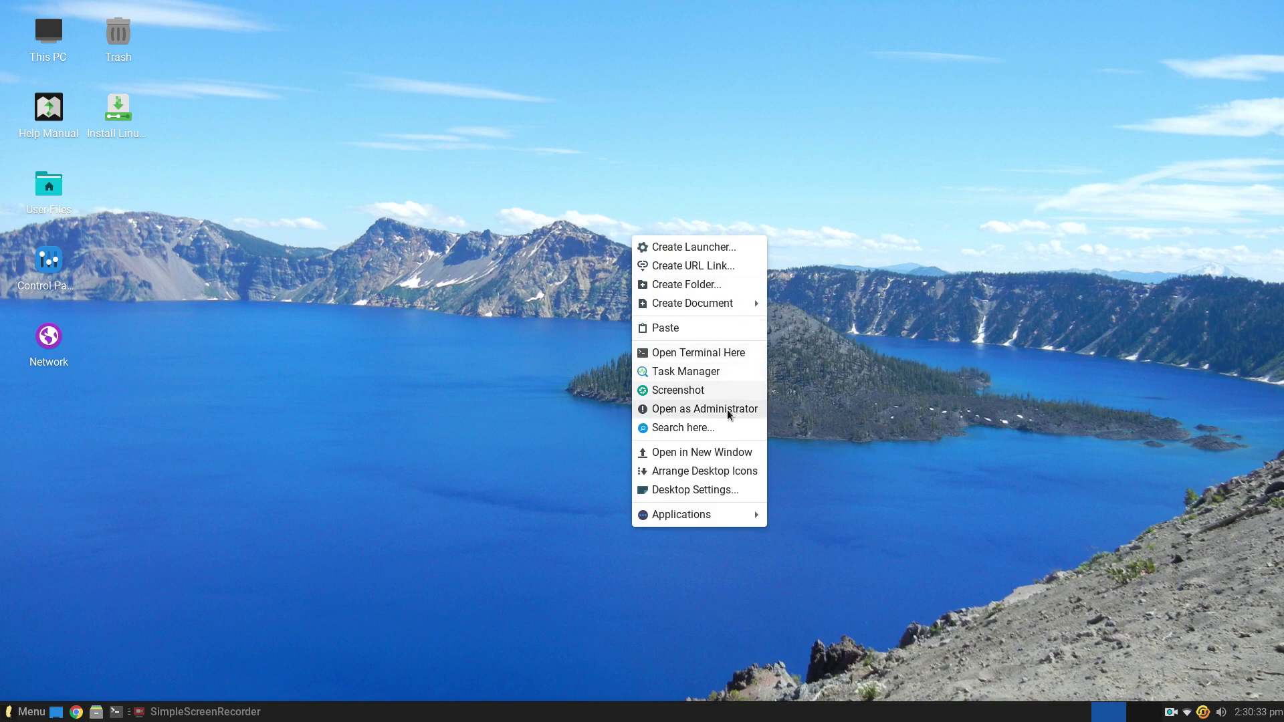
{"action": "left_click", "coordinate": [710, 492]}
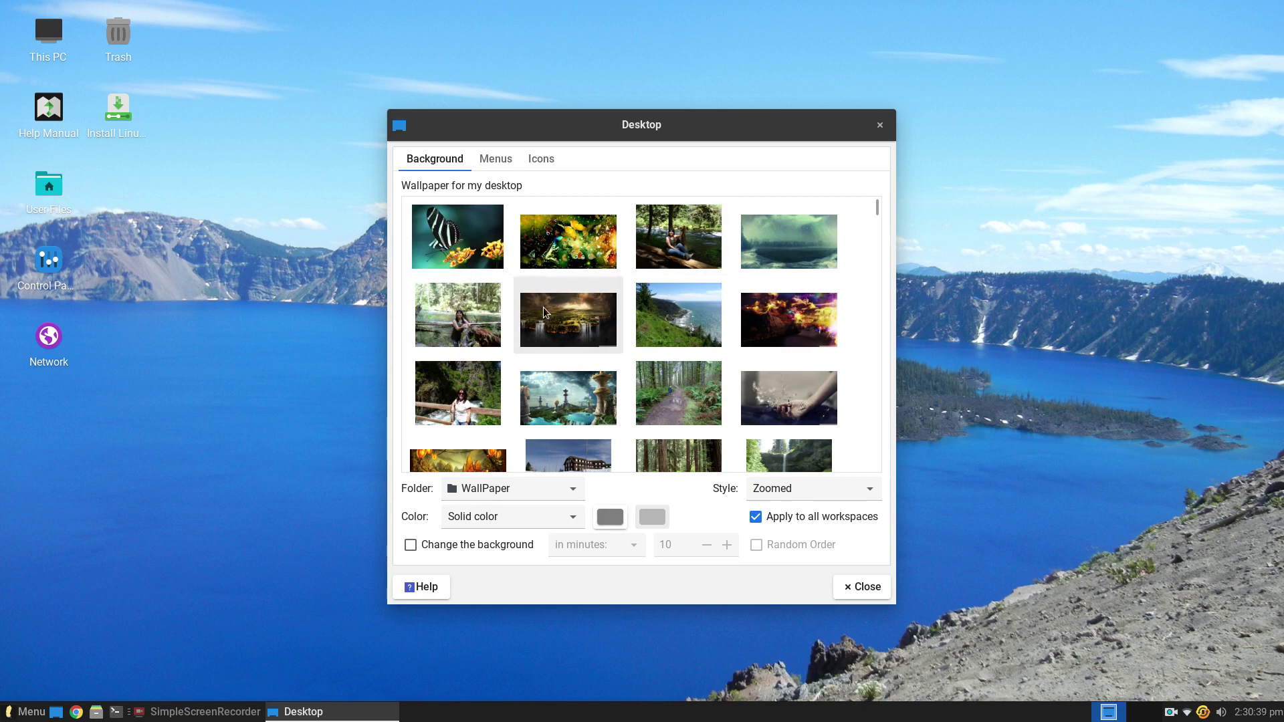
{"action": "scroll", "coordinate": [670, 348], "scroll_direction": "down", "scroll_amount": 1}
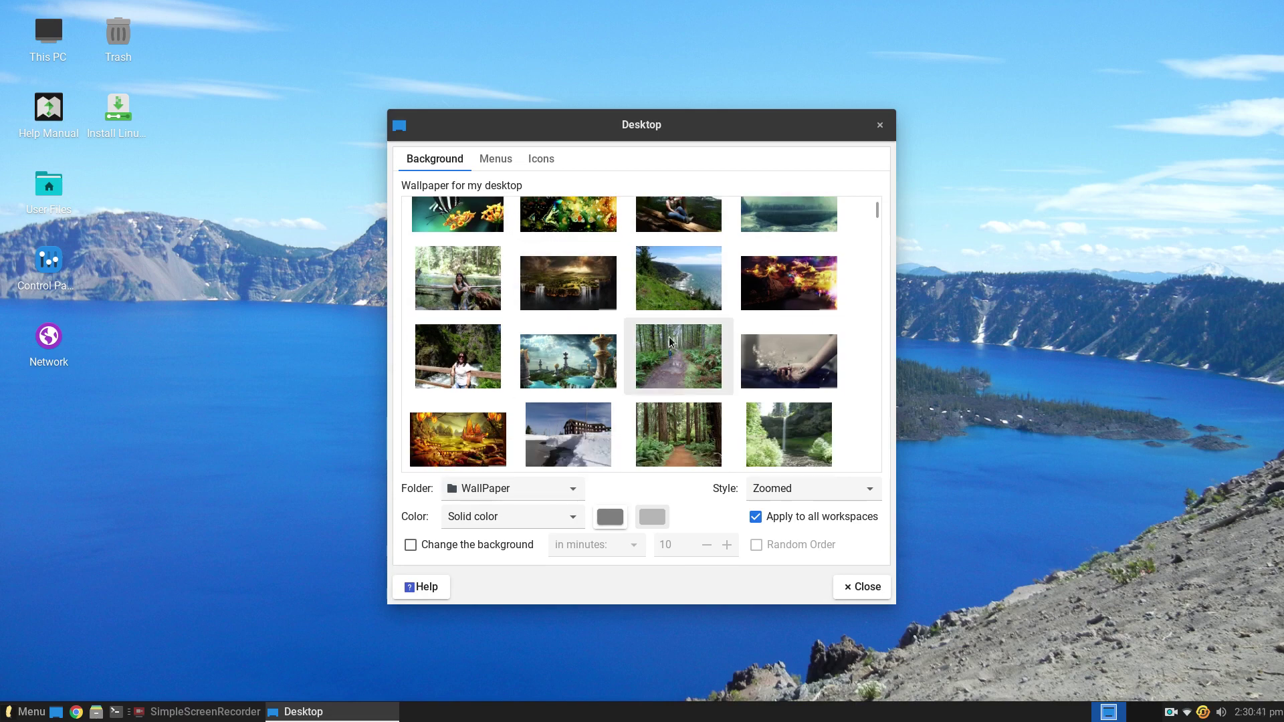
{"action": "left_click", "coordinate": [549, 361]}
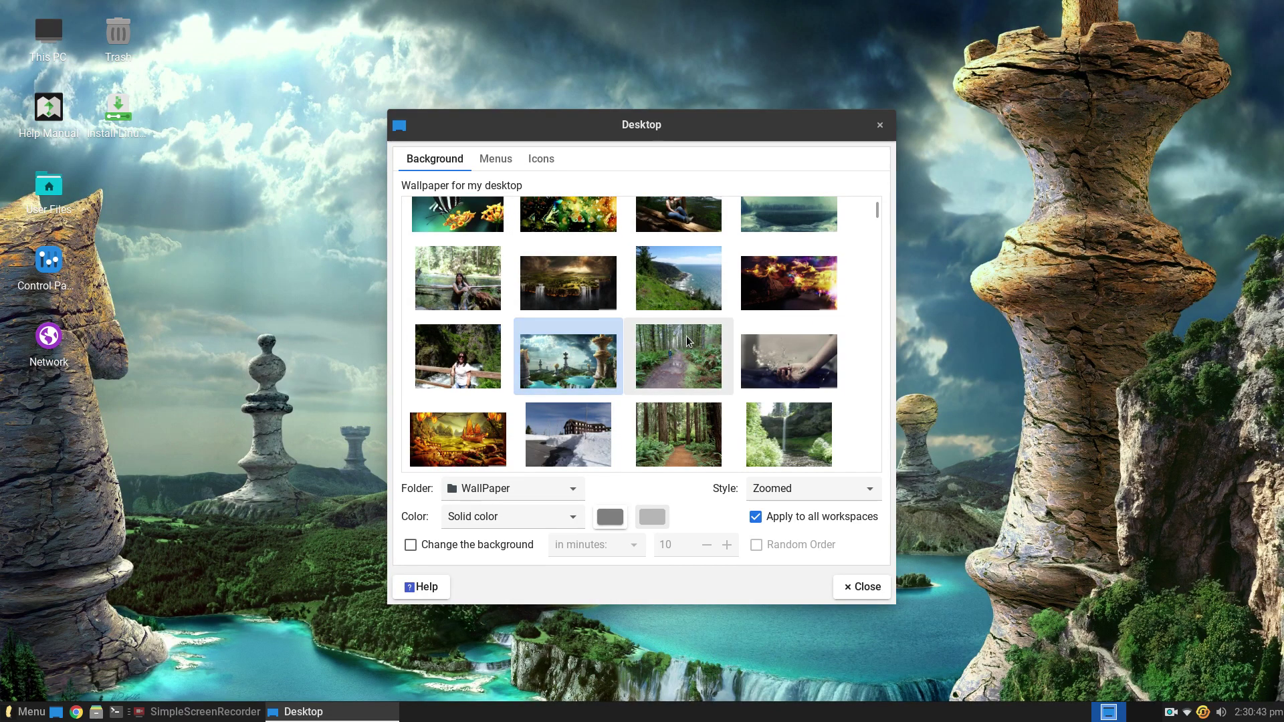
{"action": "left_click", "coordinate": [573, 428]}
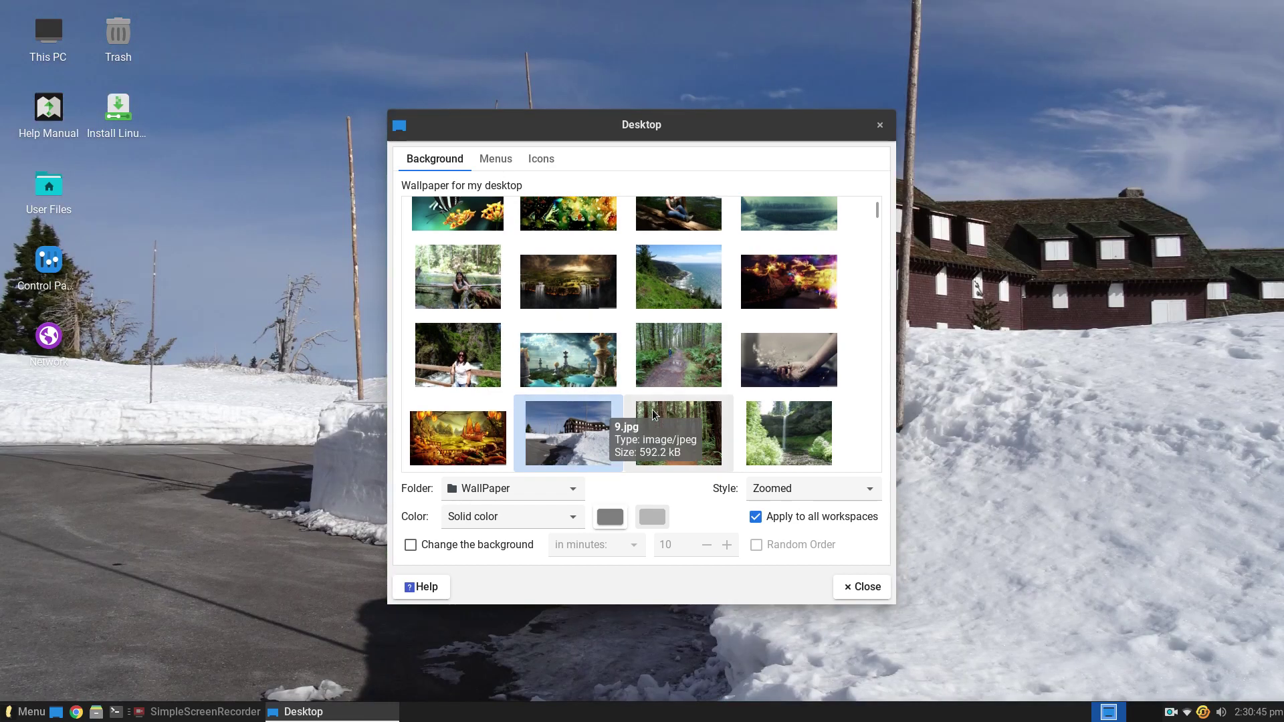
Step: Open a home folder window beside the repositioned desktop settings dialog and close the blank Chrome window
{"action": "left_click_drag", "start_coordinate": [721, 123], "coordinate": [954, 47]}
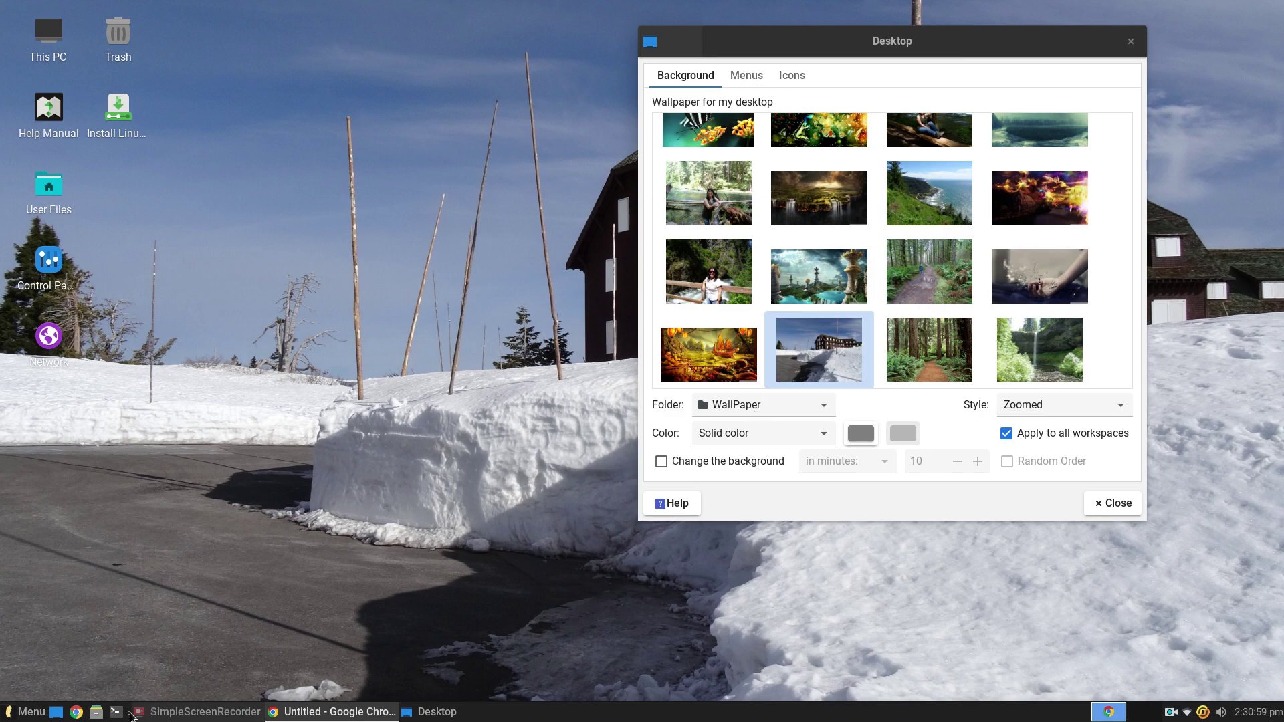
{"action": "left_click", "coordinate": [95, 713]}
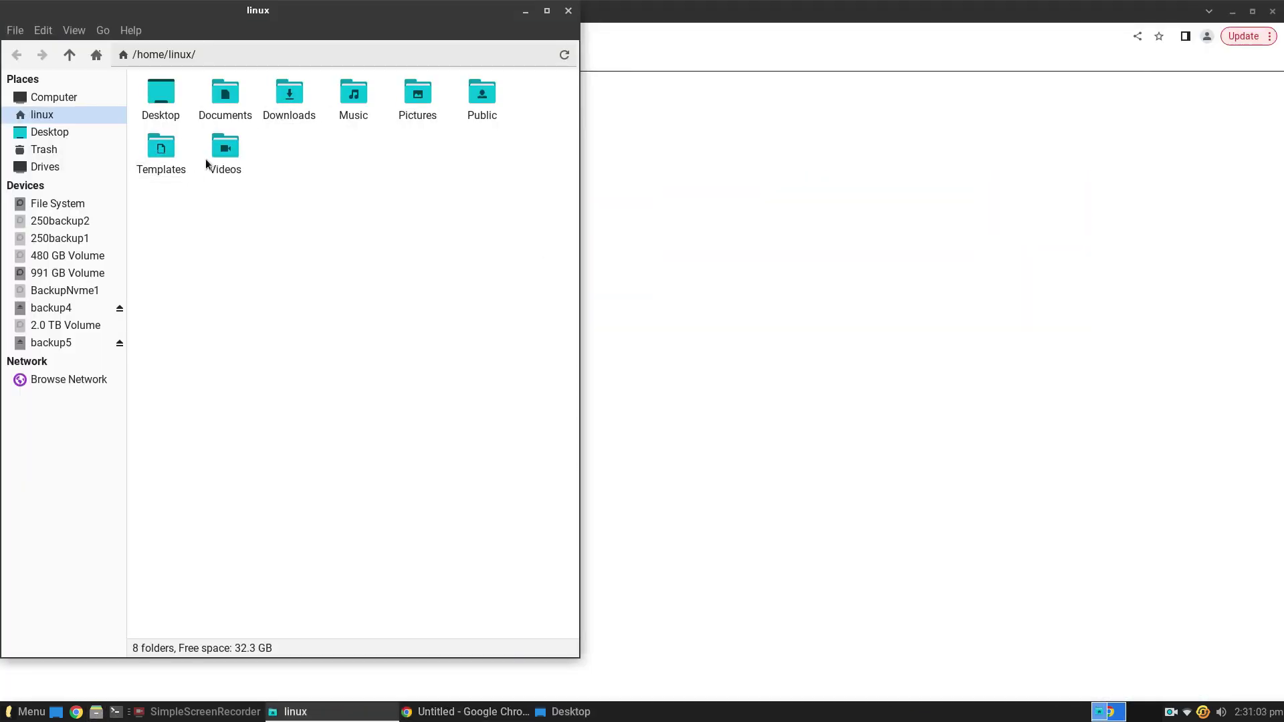
{"action": "left_click", "coordinate": [1272, 11]}
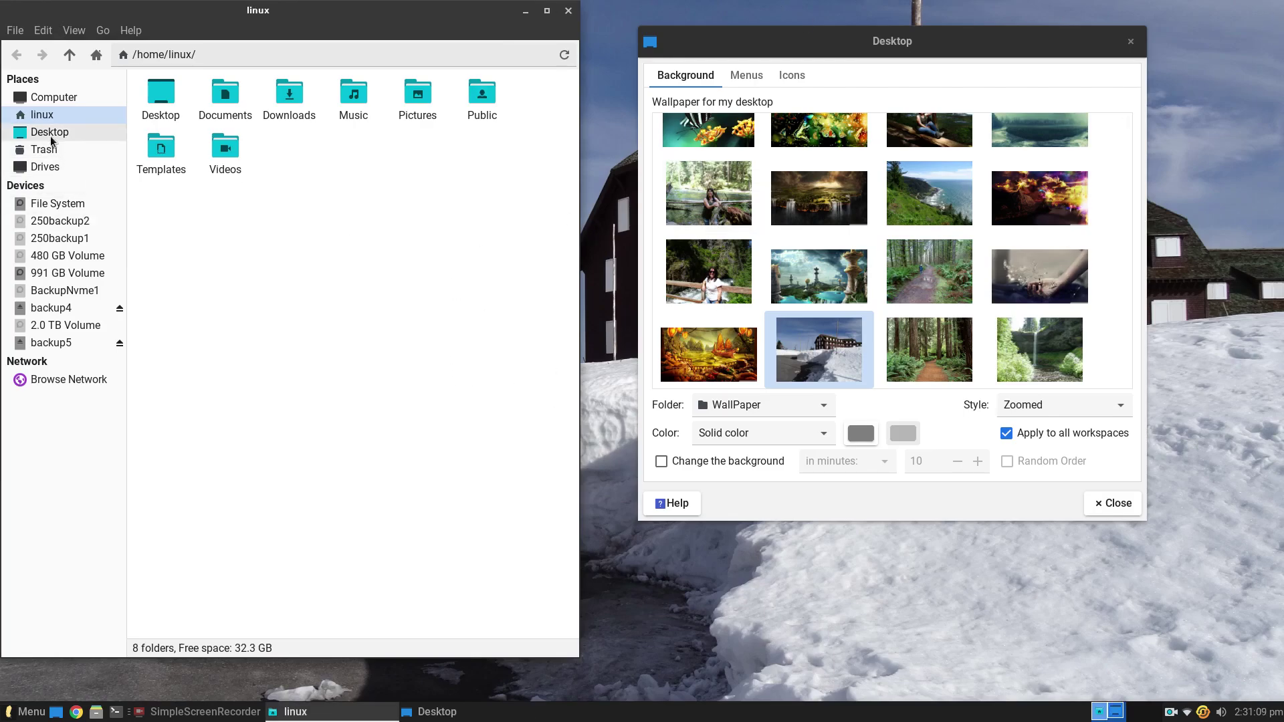
Step: Check the Pictures folder, return to the home folder and open Documents
{"action": "double_click", "coordinate": [410, 101]}
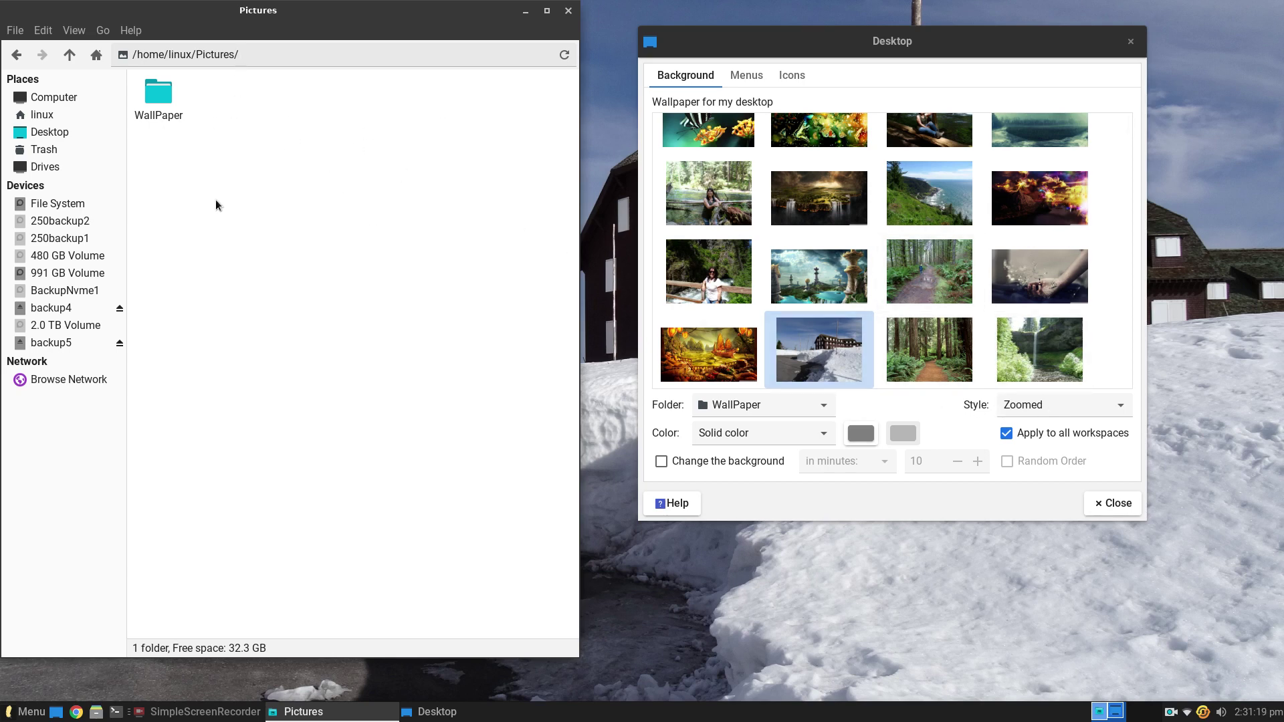
{"action": "left_click", "coordinate": [44, 115]}
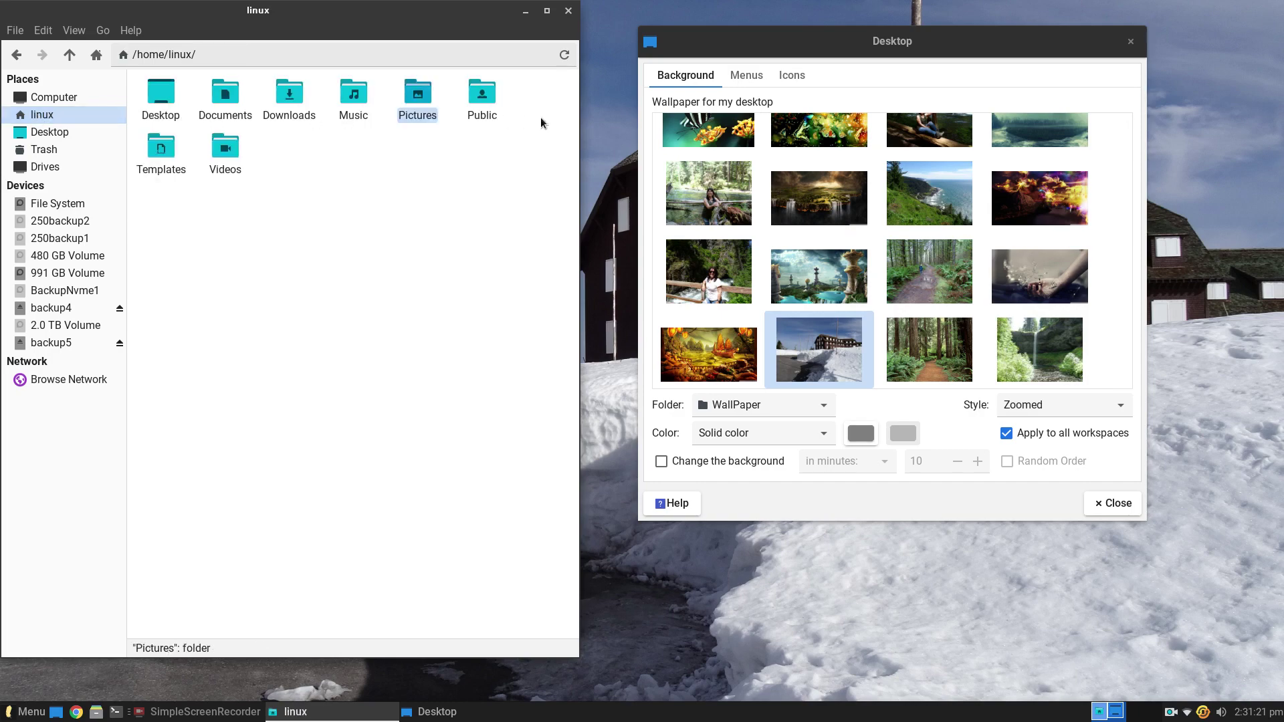
{"action": "double_click", "coordinate": [224, 95]}
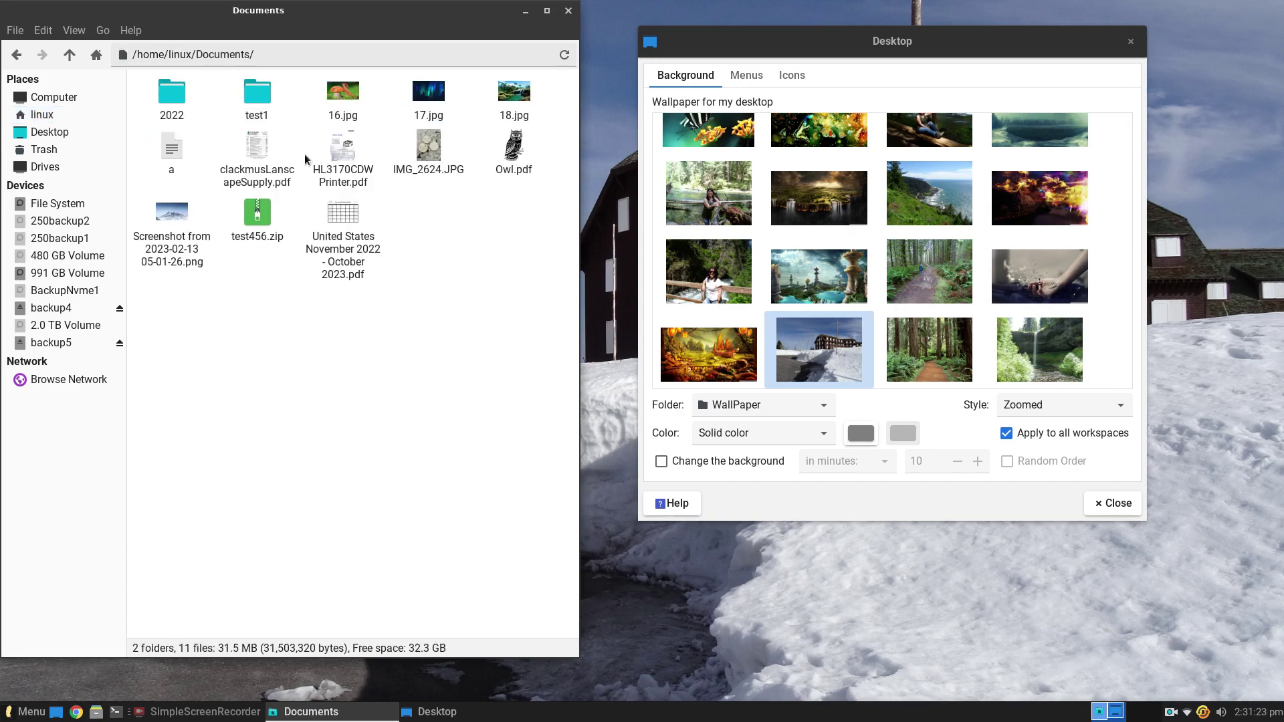
Step: Close the desktop settings dialog and set 16.jpg from the Documents folder as the wallpaper
{"action": "left_click", "coordinate": [1132, 42]}
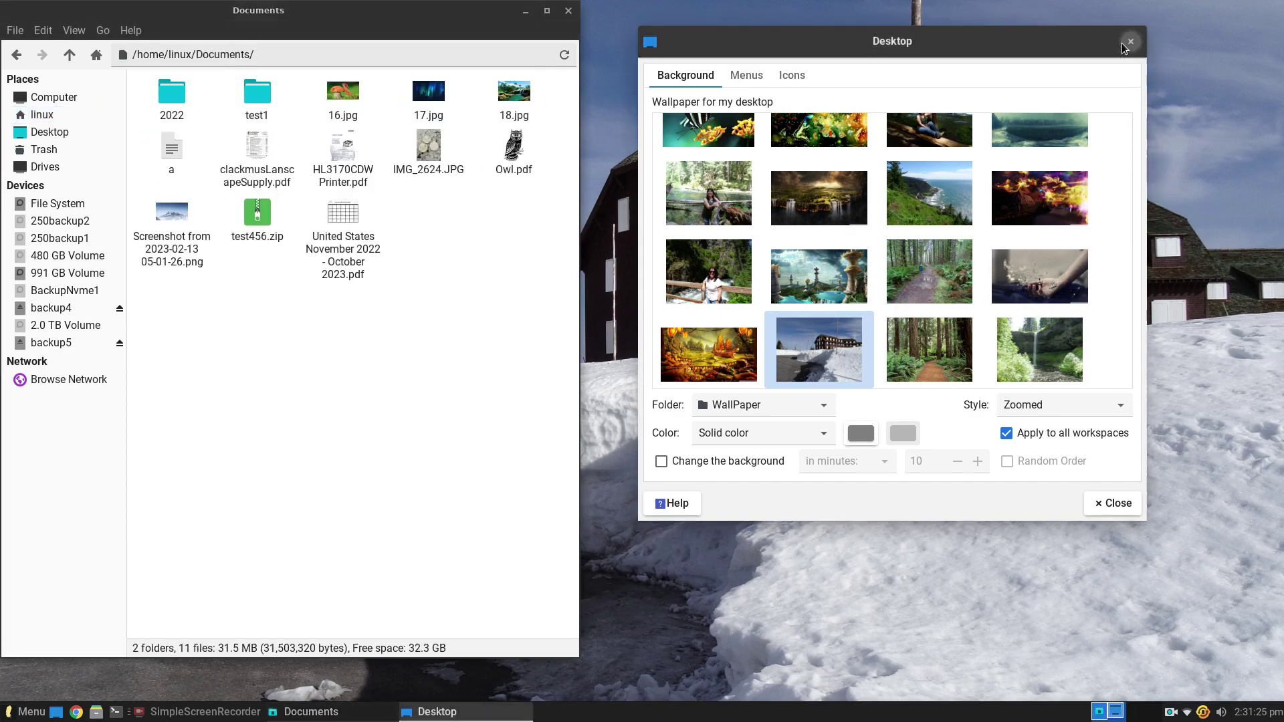
{"action": "left_click_drag", "start_coordinate": [438, 17], "coordinate": [1001, 77]}
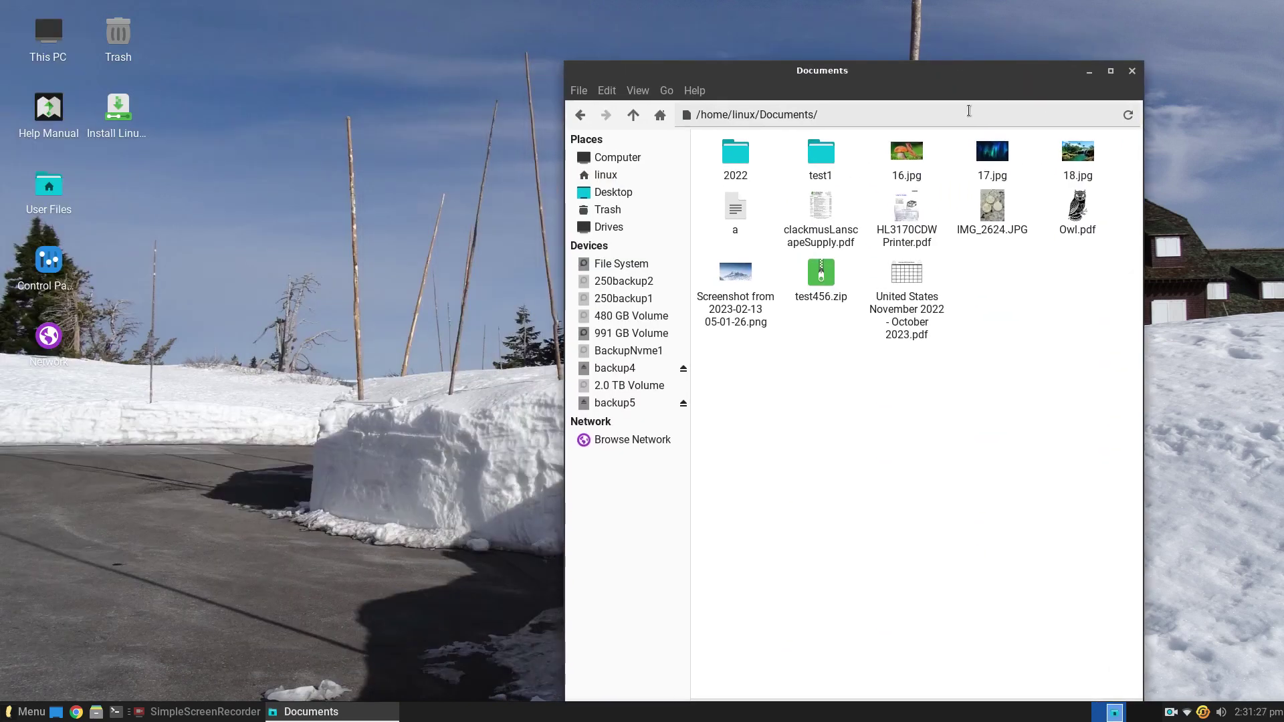
{"action": "left_click", "coordinate": [916, 154]}
{"action": "right_click", "coordinate": [916, 154]}
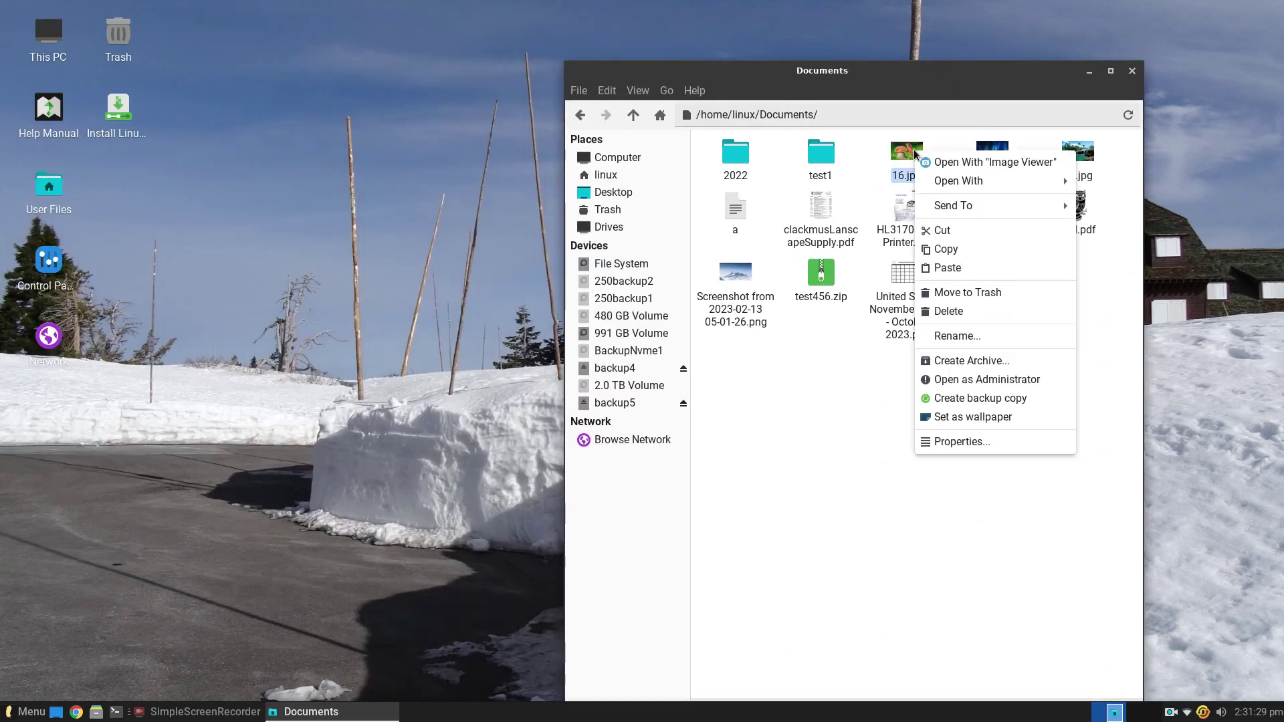
{"action": "left_click", "coordinate": [974, 416]}
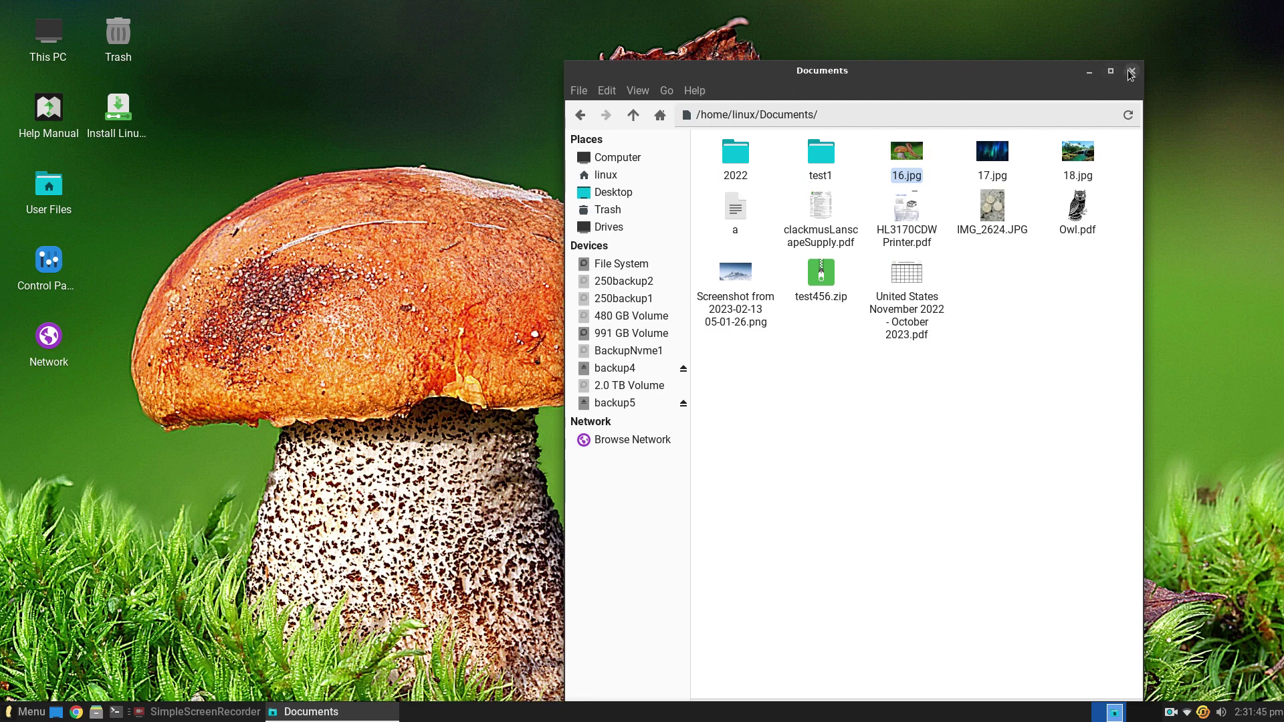
Step: Close the Documents window without using any of its help commands
{"action": "left_click", "coordinate": [695, 92]}
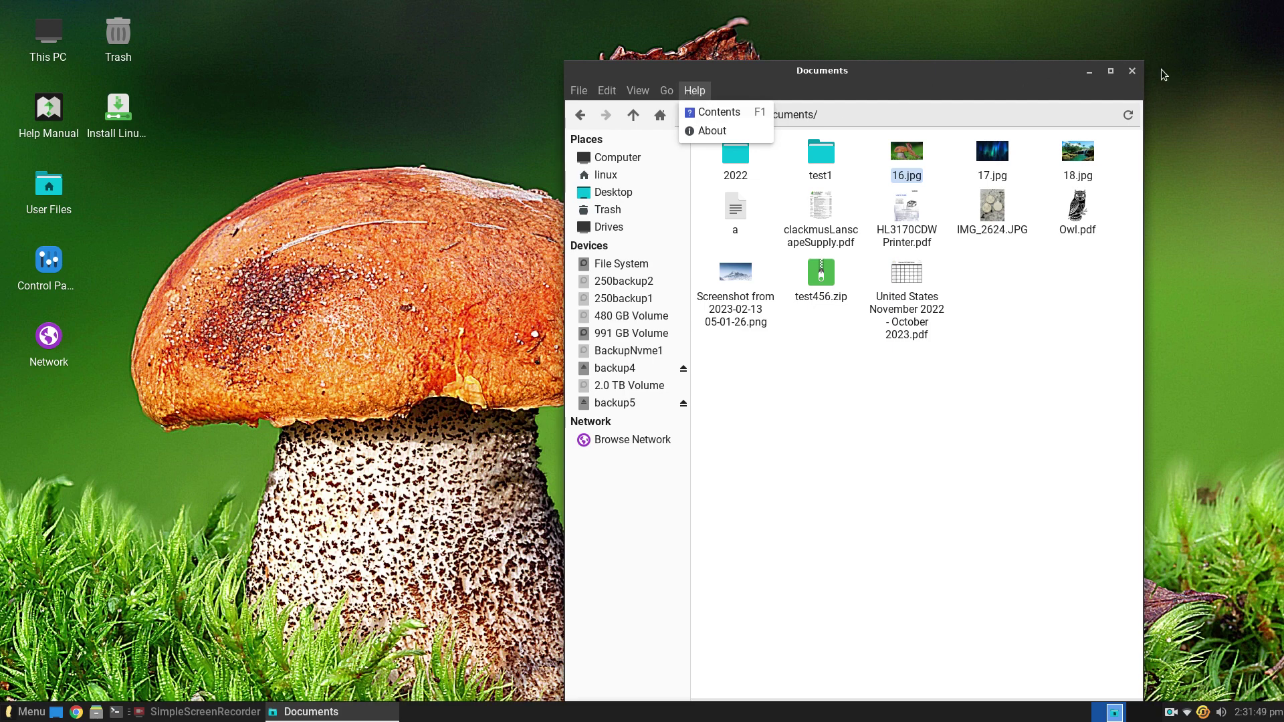
{"action": "left_click", "coordinate": [1135, 75]}
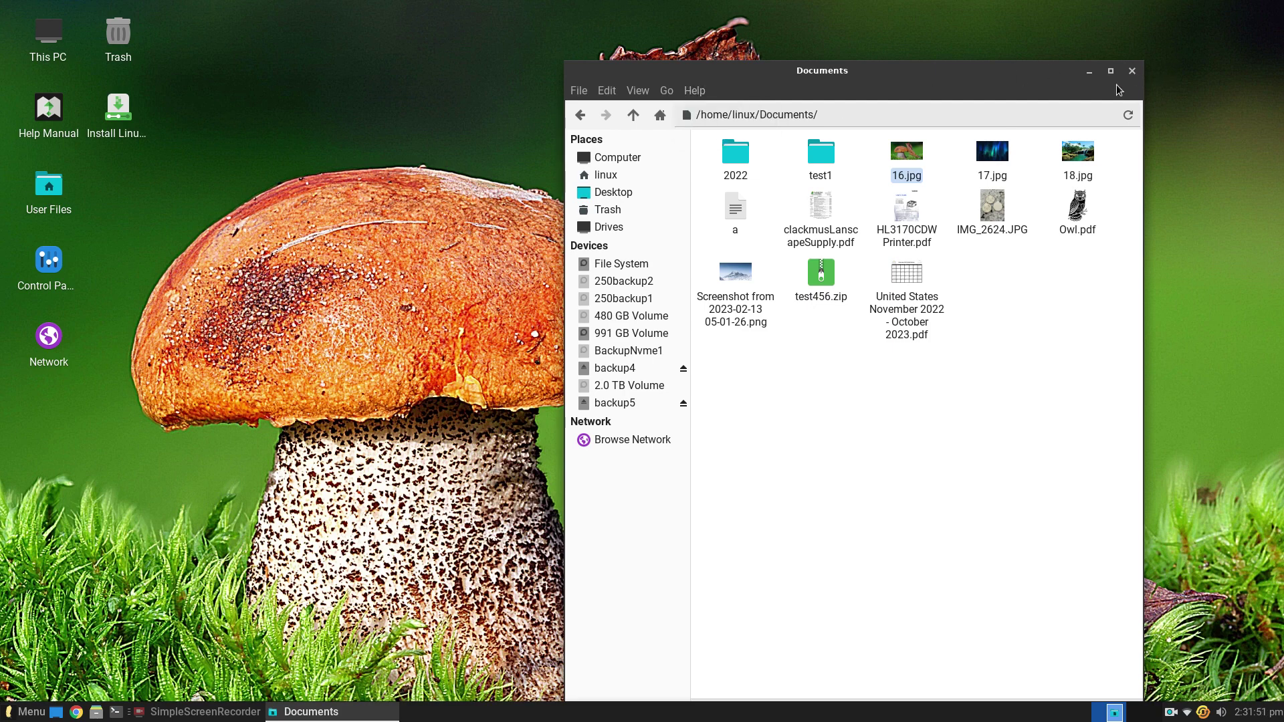
{"action": "left_click", "coordinate": [1137, 74]}
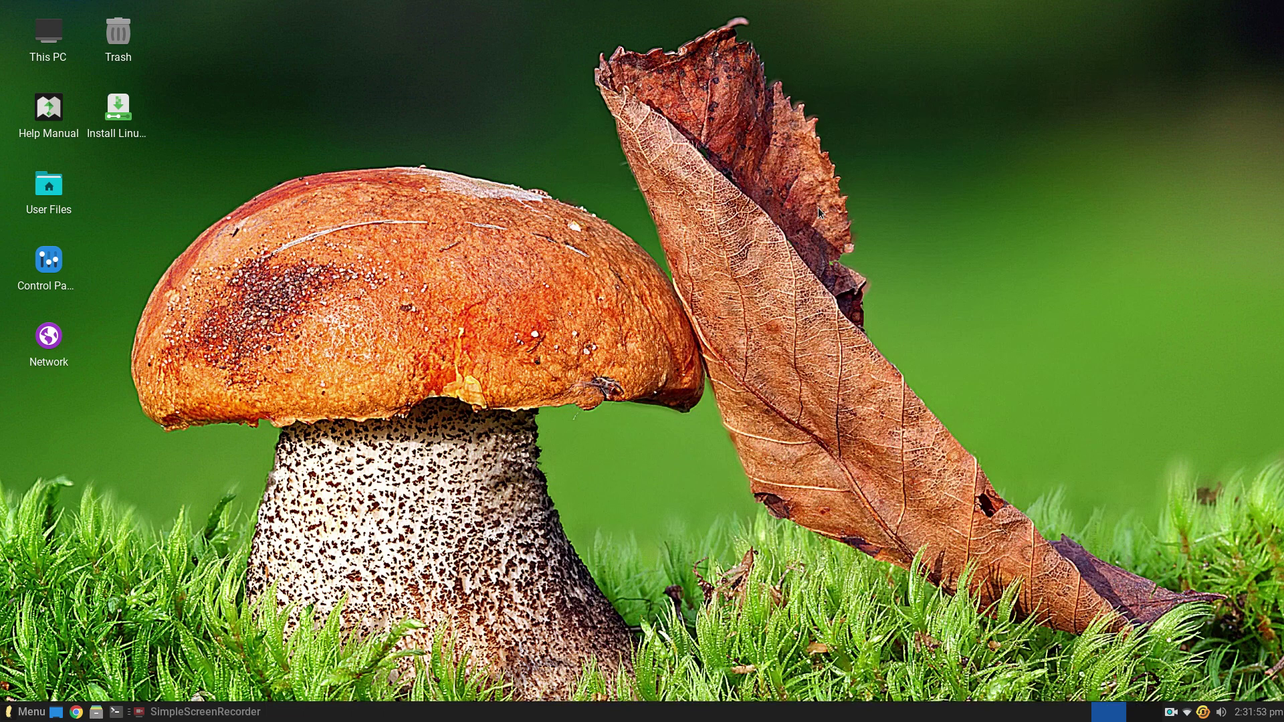